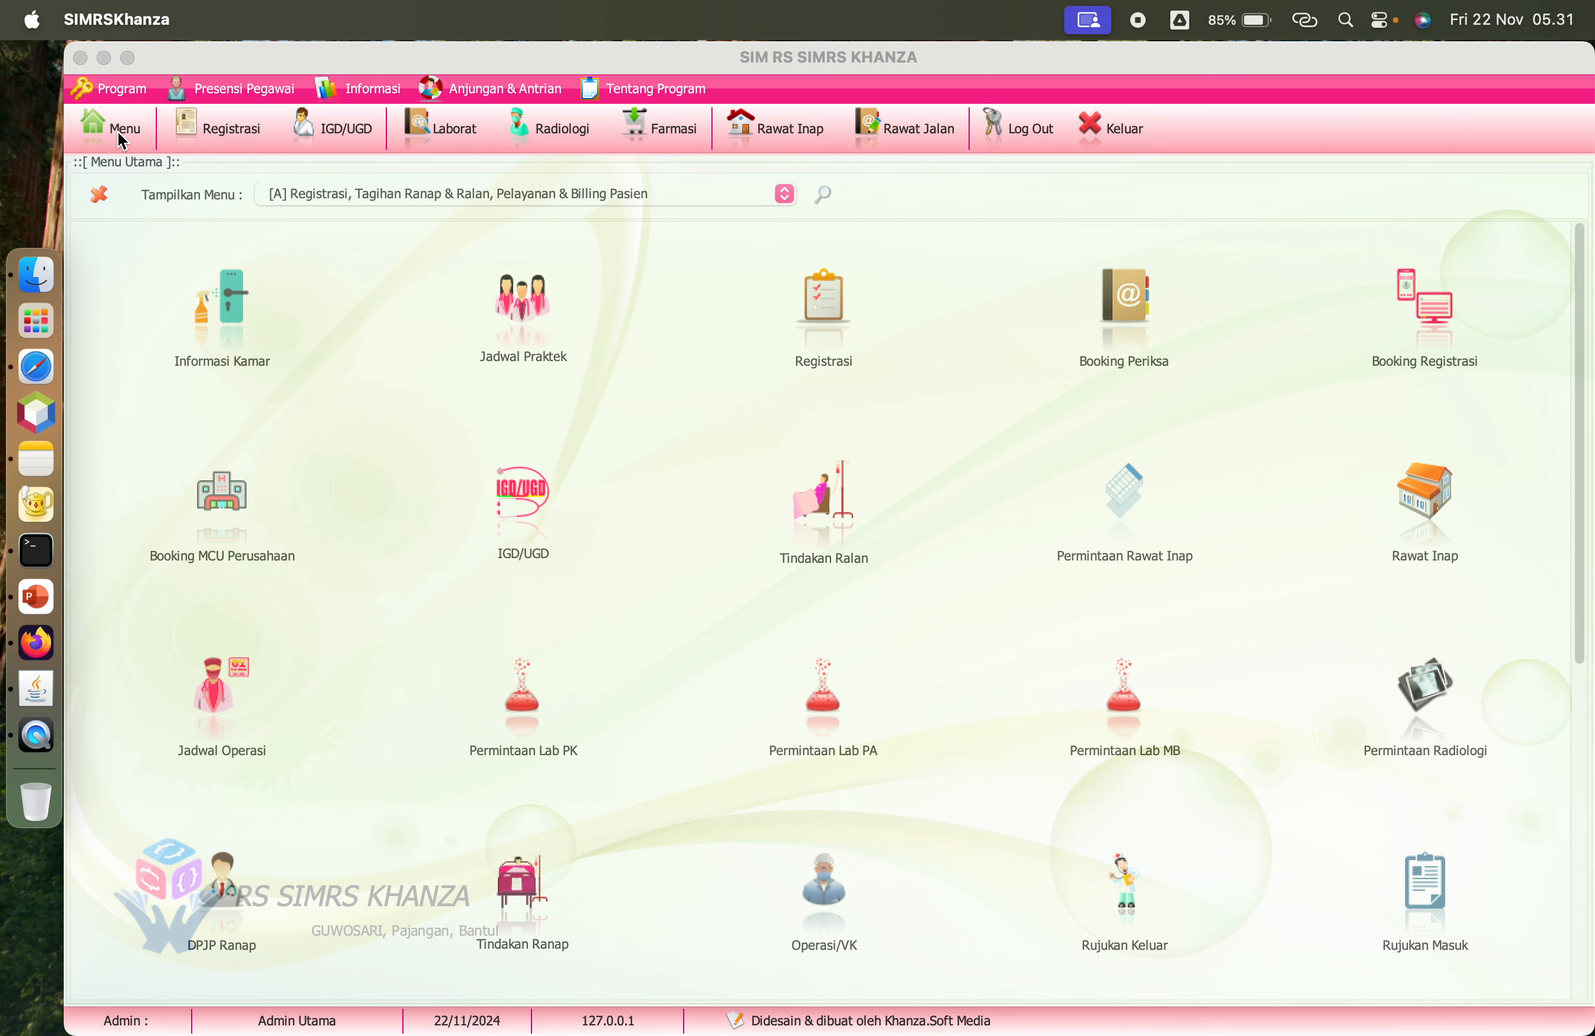
# Step: Show the [F] Transaksi Inventory Barang Dapur Kering & Basah modules and open Barang Dapur
pyautogui.click(324, 192)
pyautogui.scroll(-4, 345, 293)
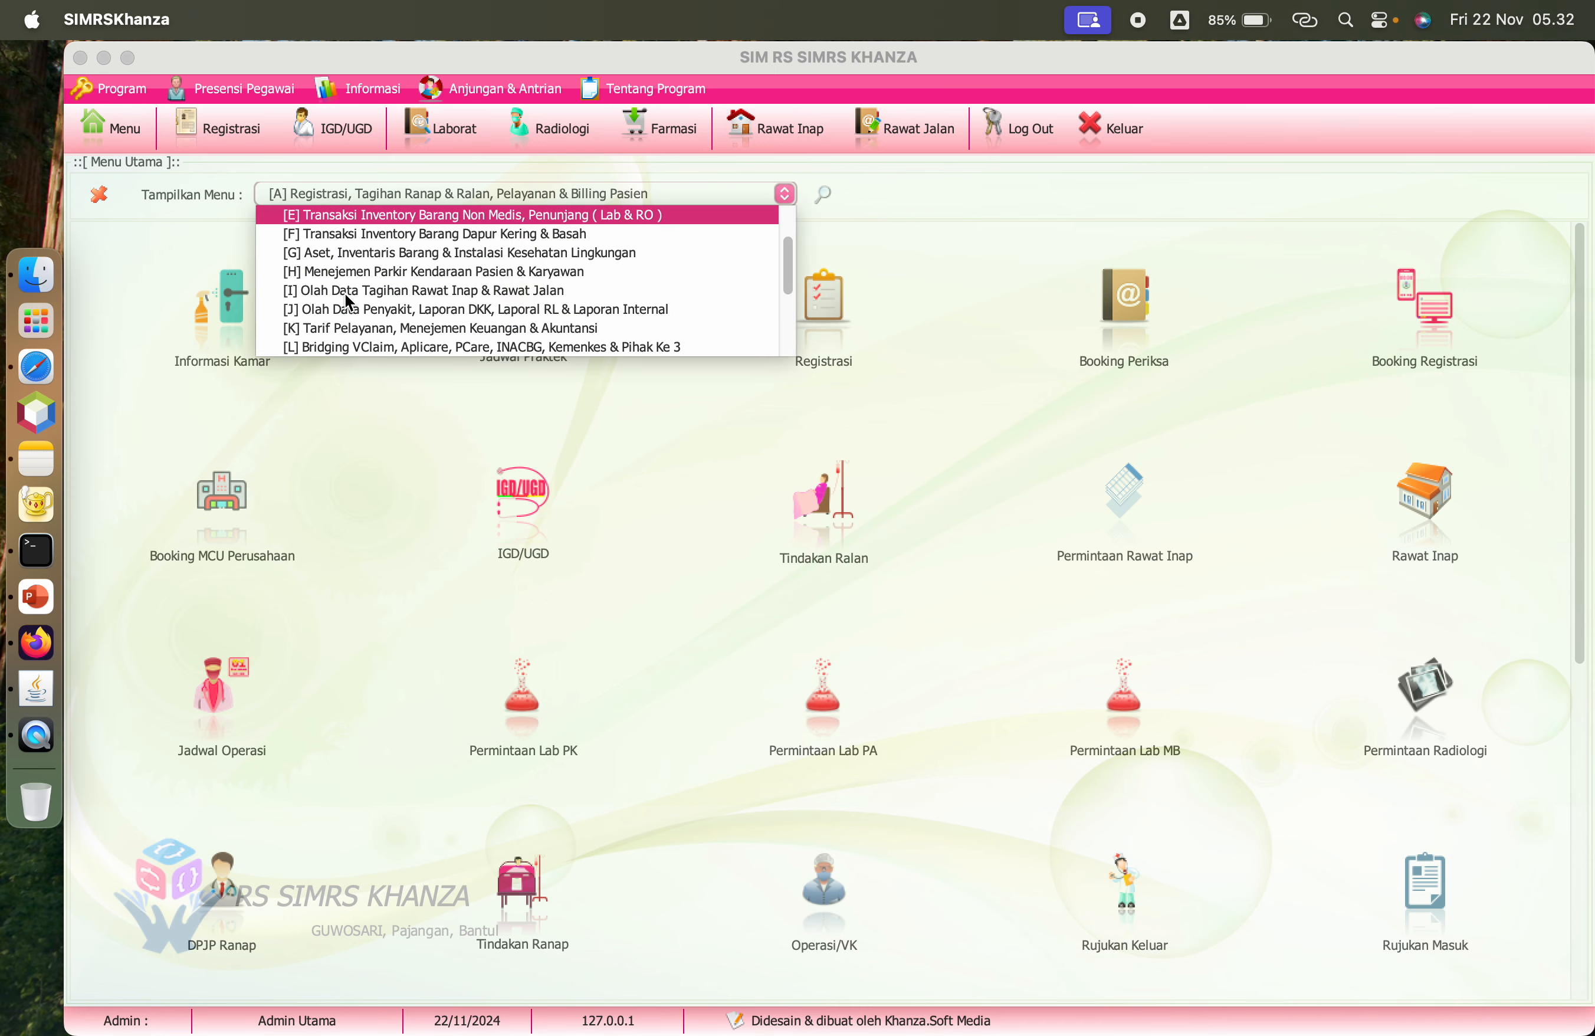
pyautogui.scroll(3, 345, 293)
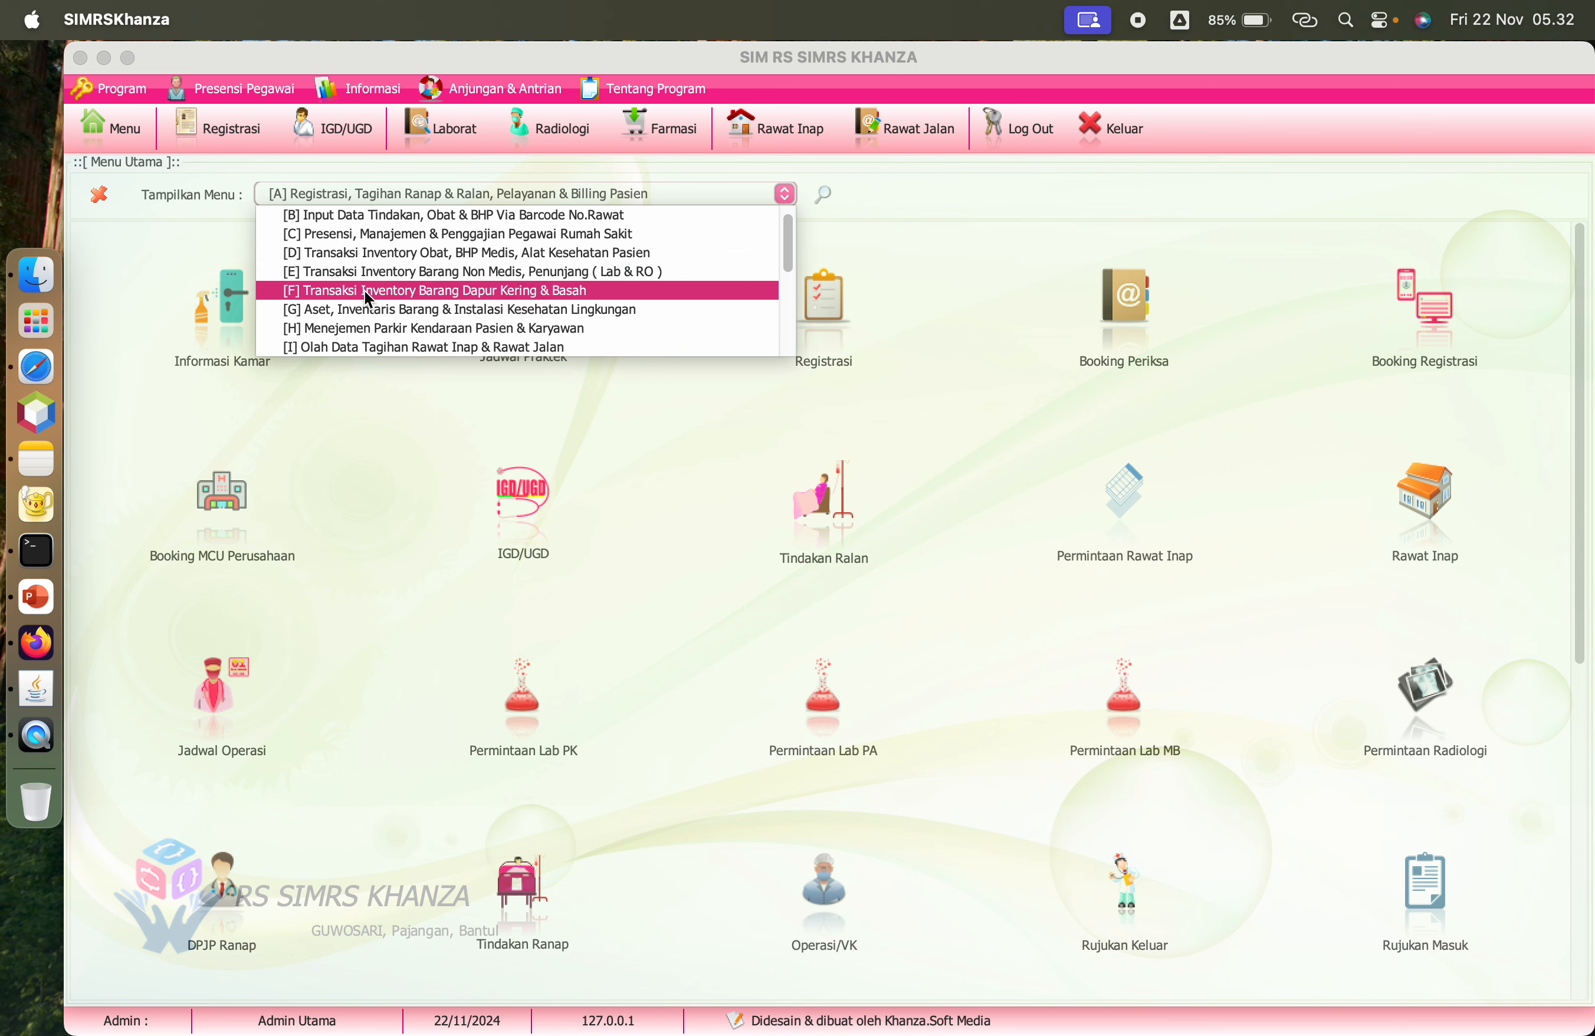
pyautogui.click(365, 291)
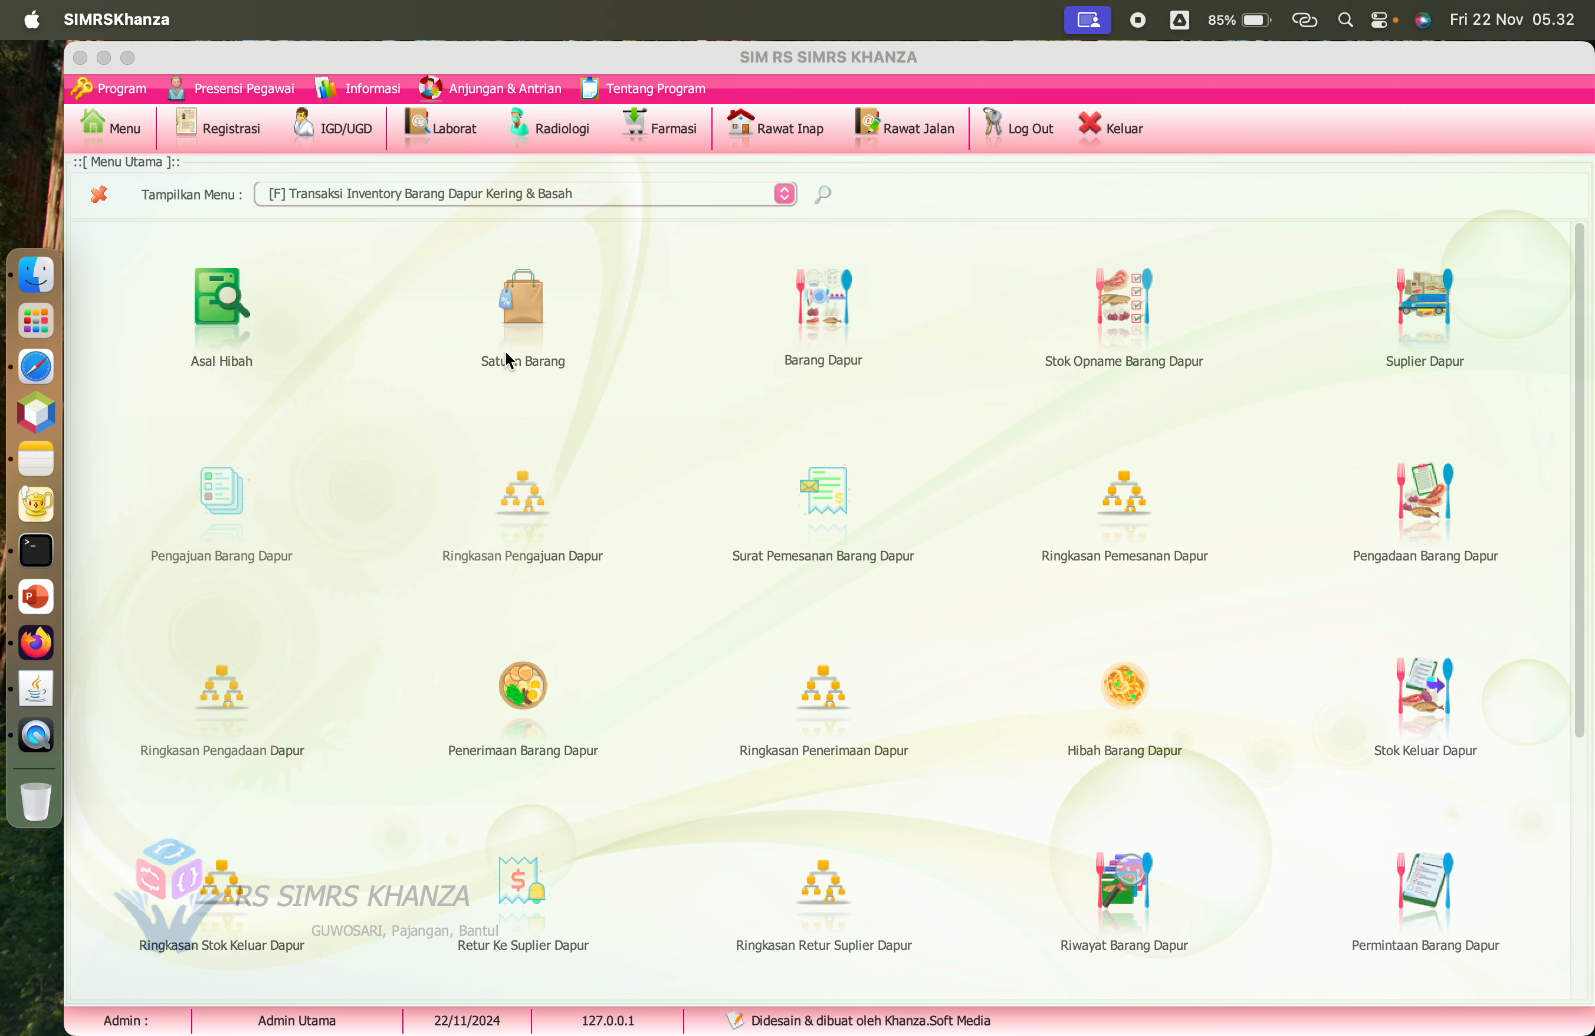
pyautogui.click(809, 346)
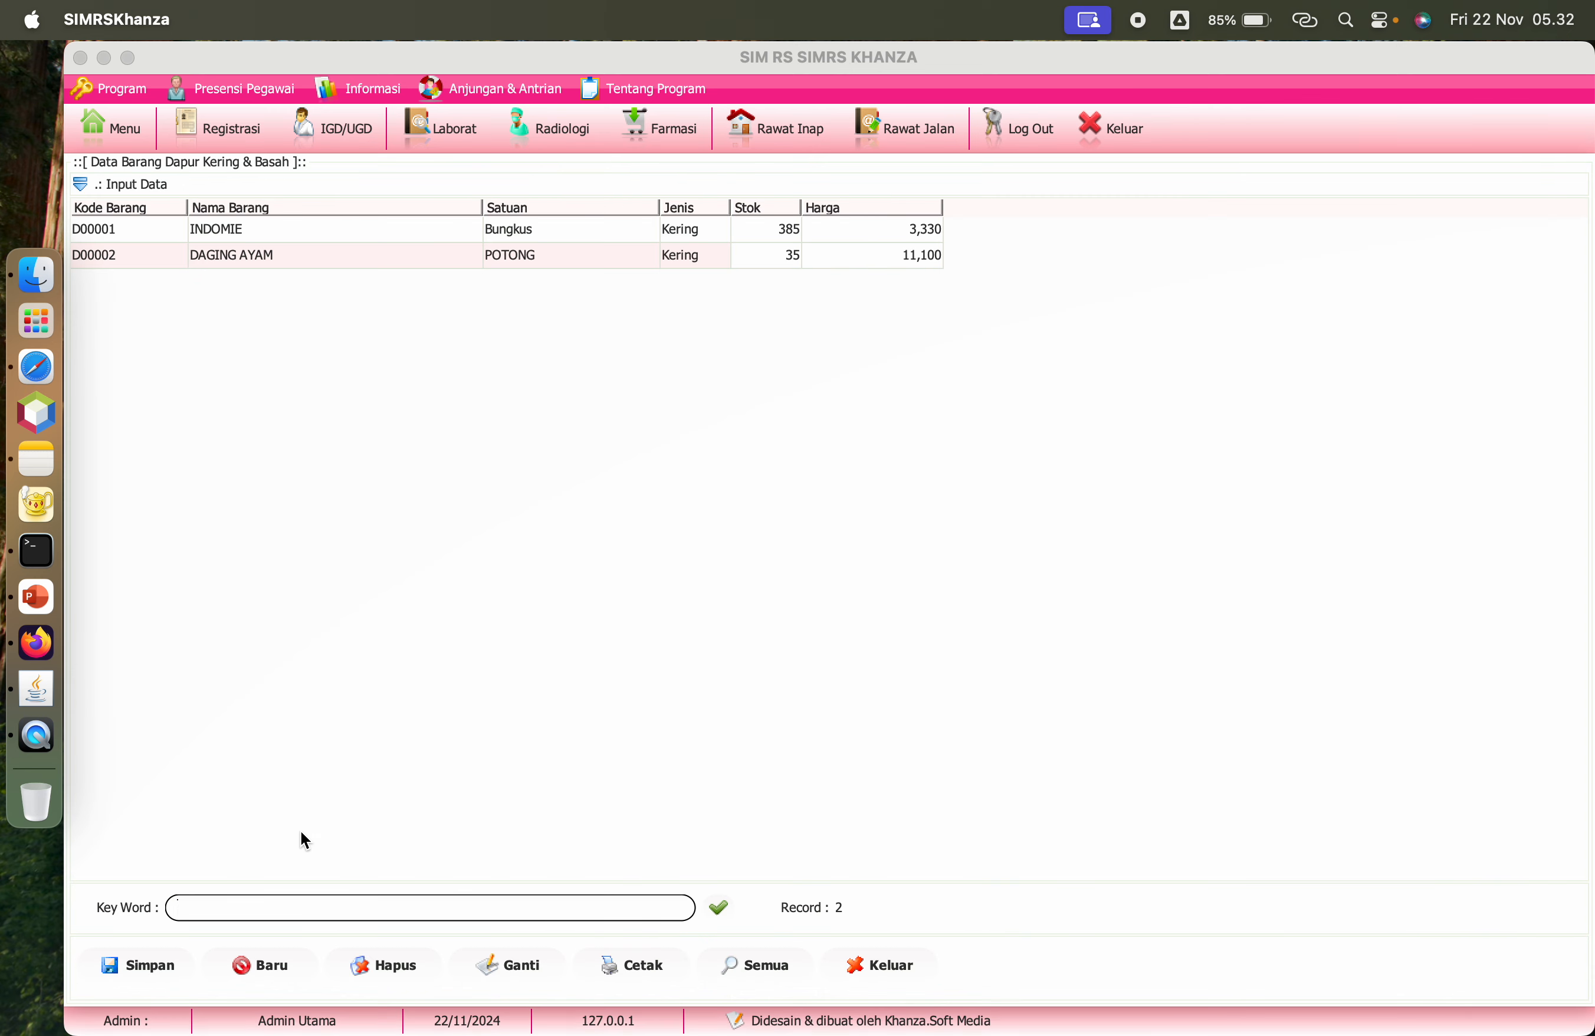
# Step: Start a new kitchen item record and enter BAKSO SONICE as its name
pyautogui.click(266, 967)
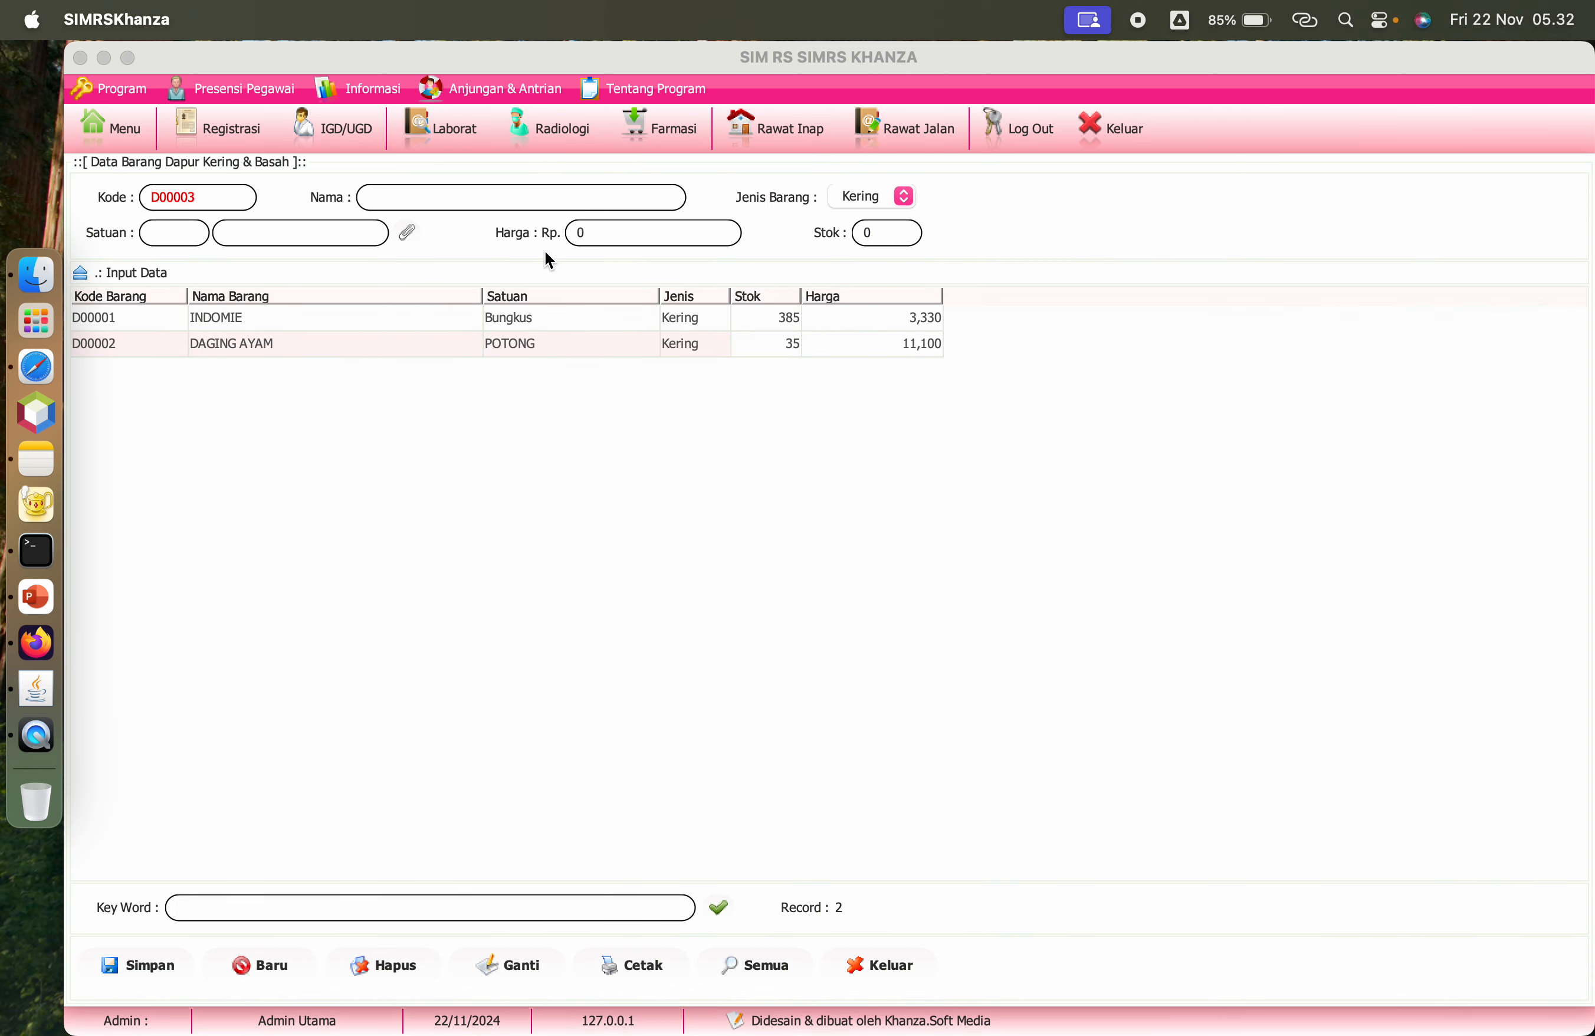
pyautogui.click(883, 196)
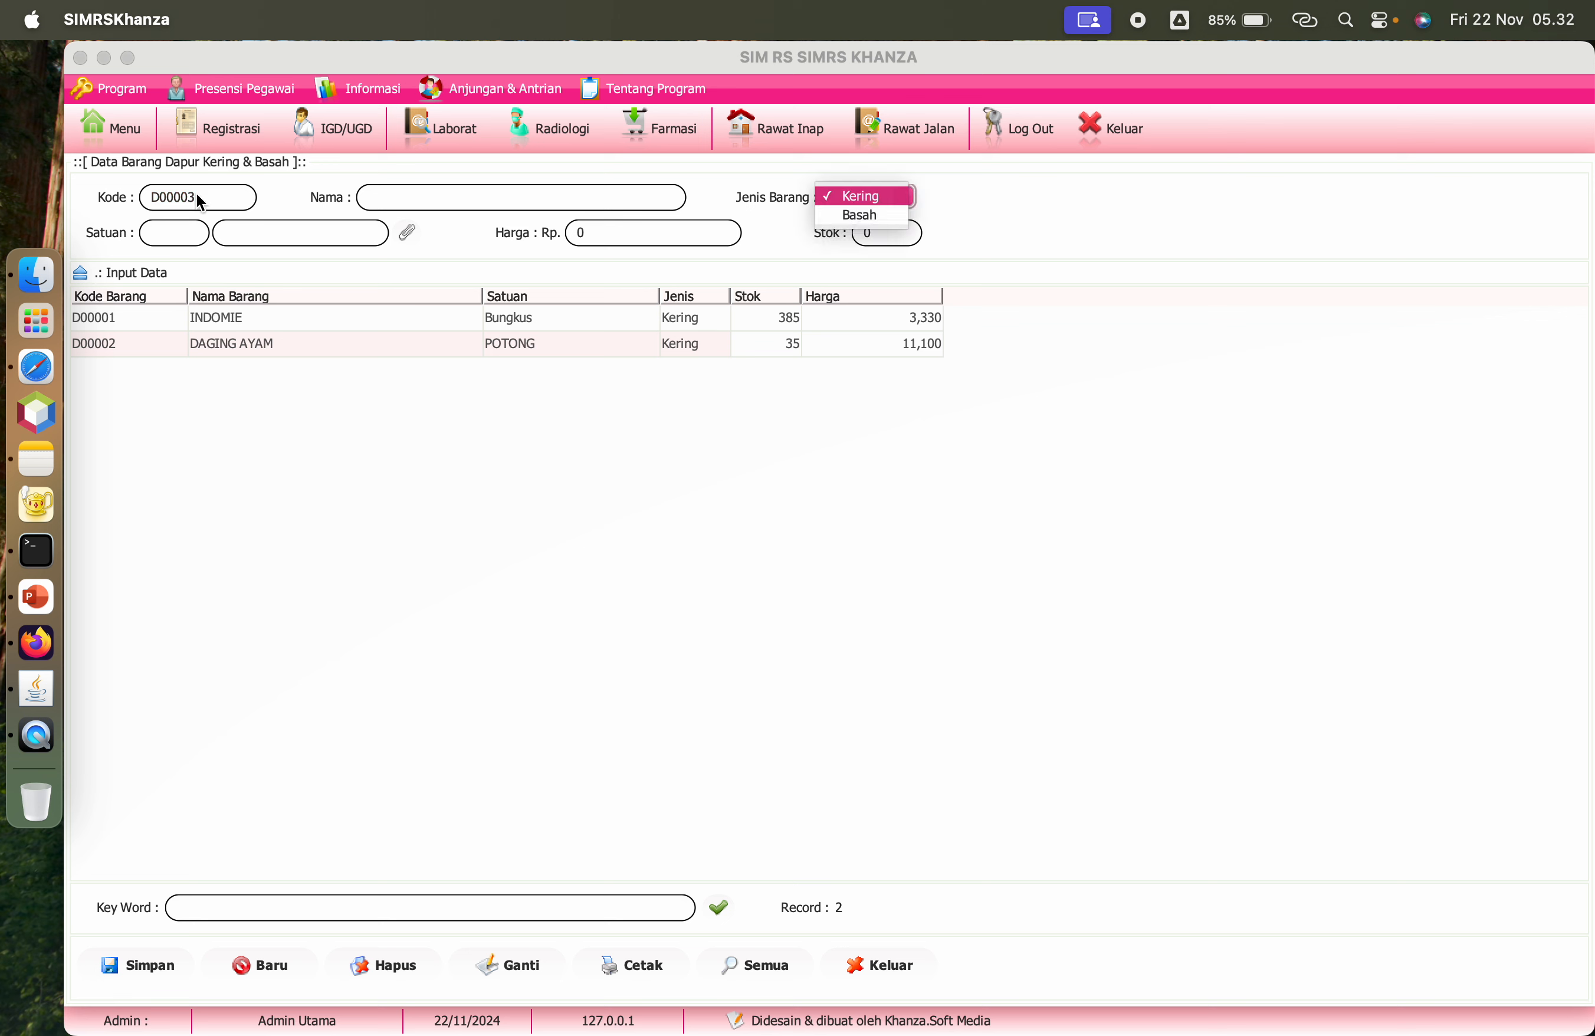
pyautogui.click(254, 963)
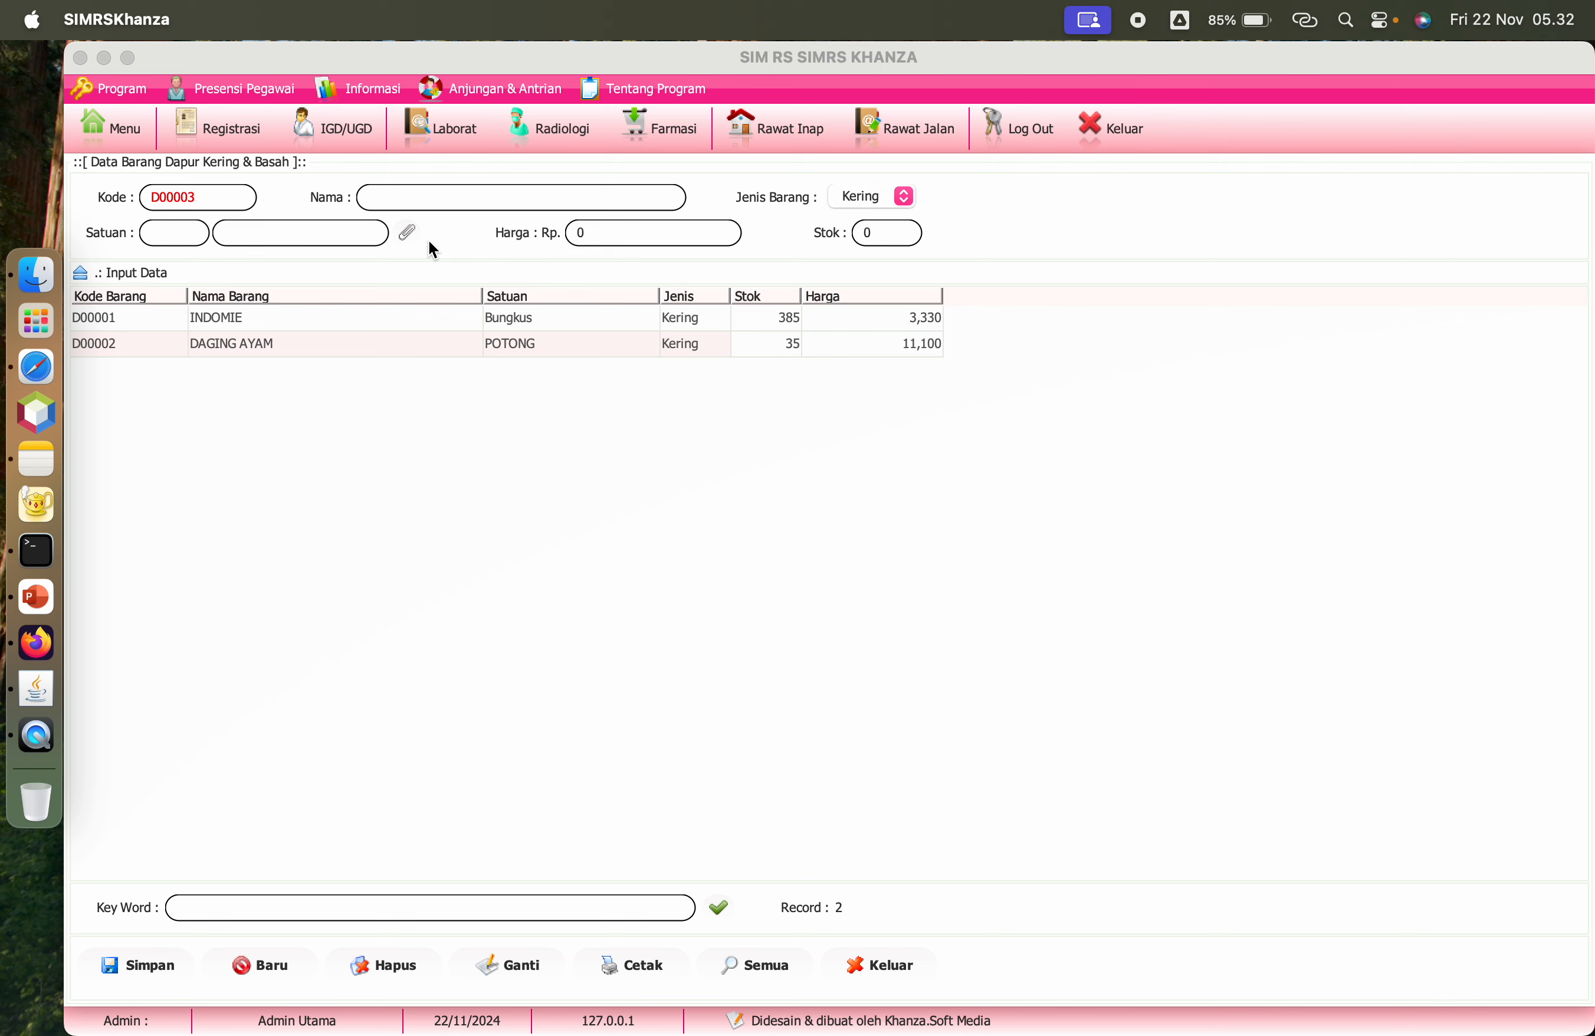
pyautogui.press('capslock')
pyautogui.write('BAKSO SONICE')
# Step: Assign PCS (Pieces) as the unit of the new BAKSO SONICE item
pyautogui.click(407, 234)
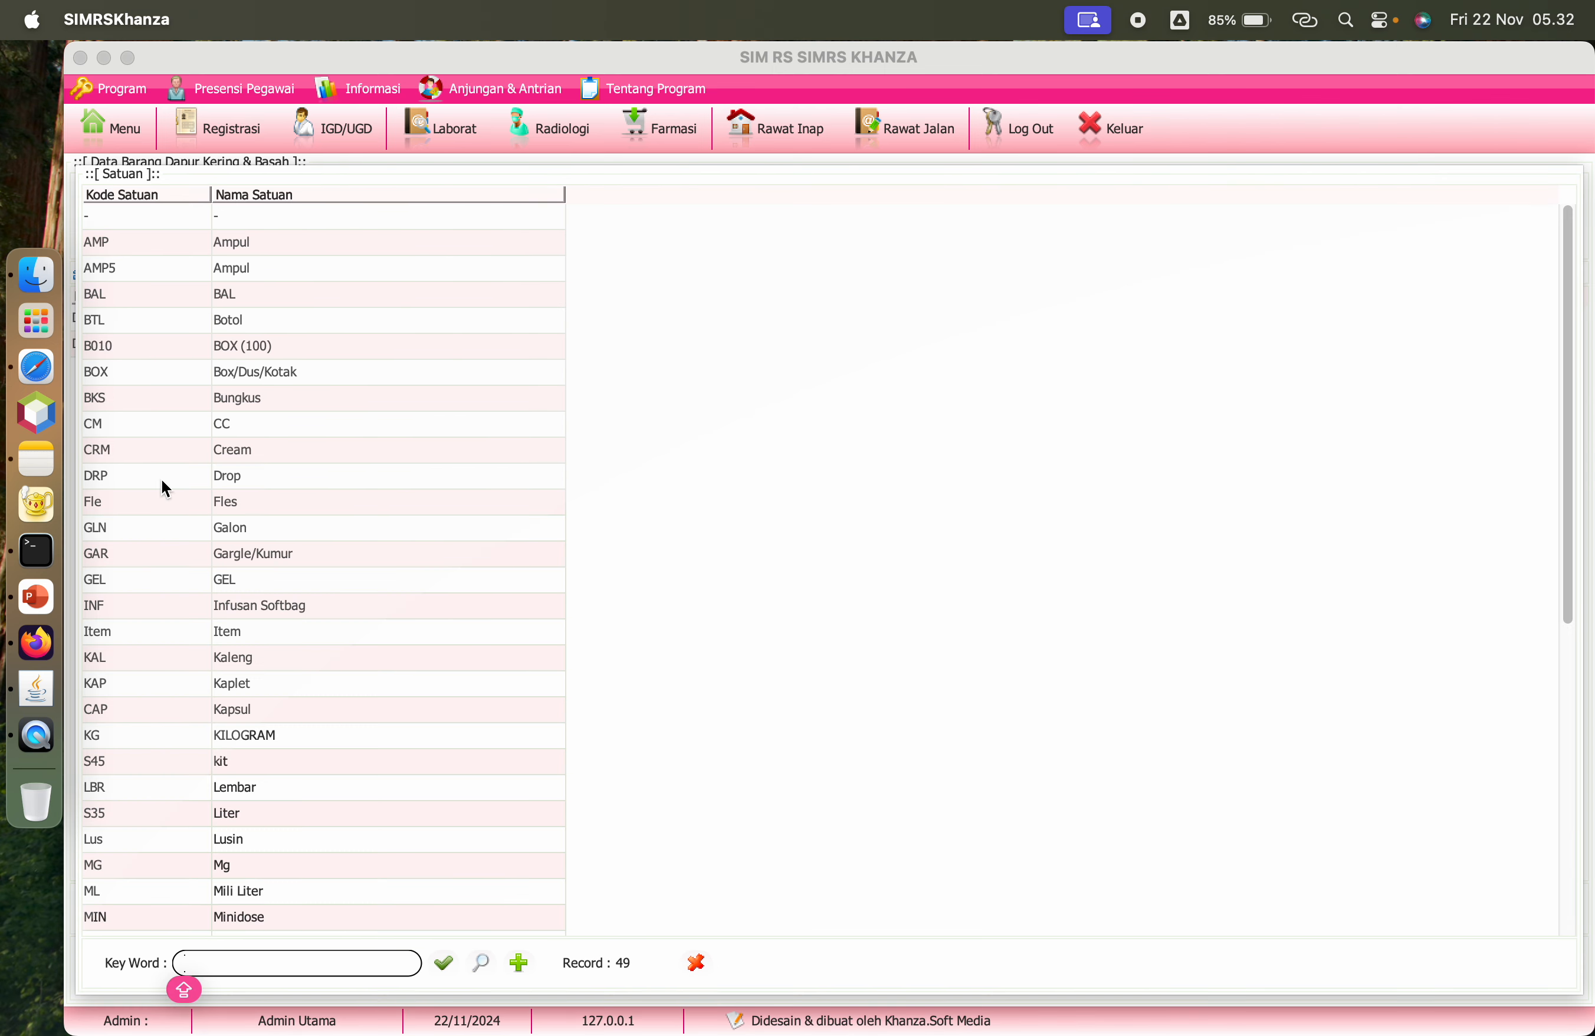
pyautogui.scroll(-7, 259, 718)
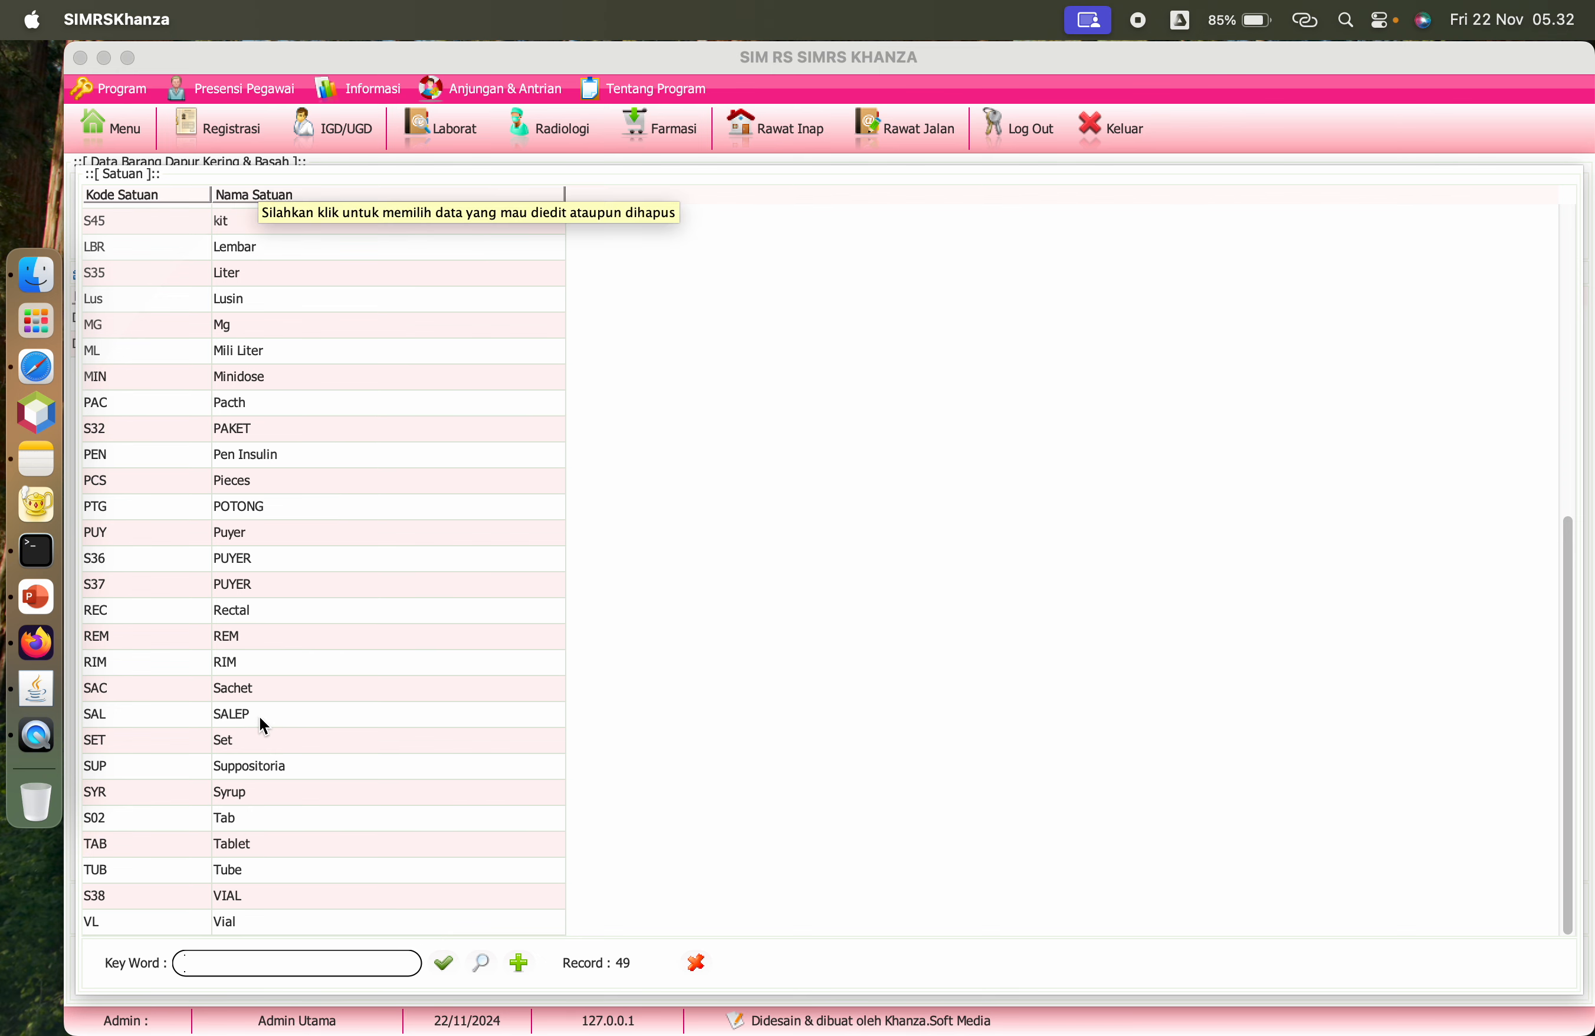
pyautogui.scroll(4, 258, 715)
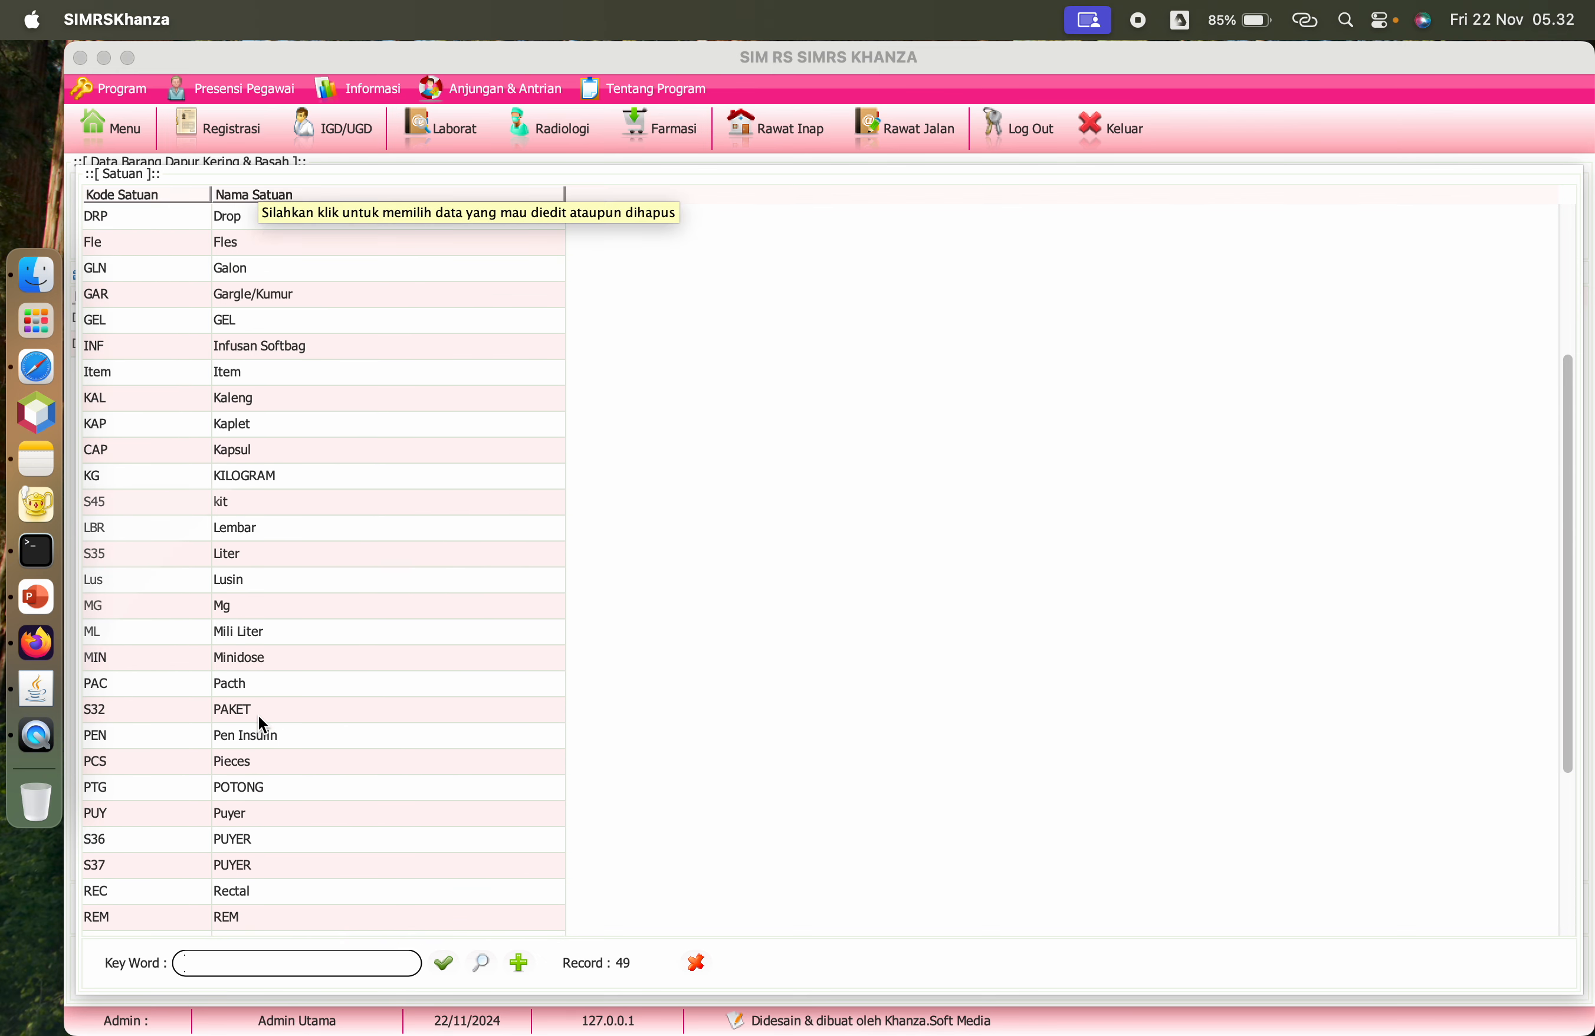
pyautogui.click(250, 768)
pyautogui.doubleClick(249, 768)
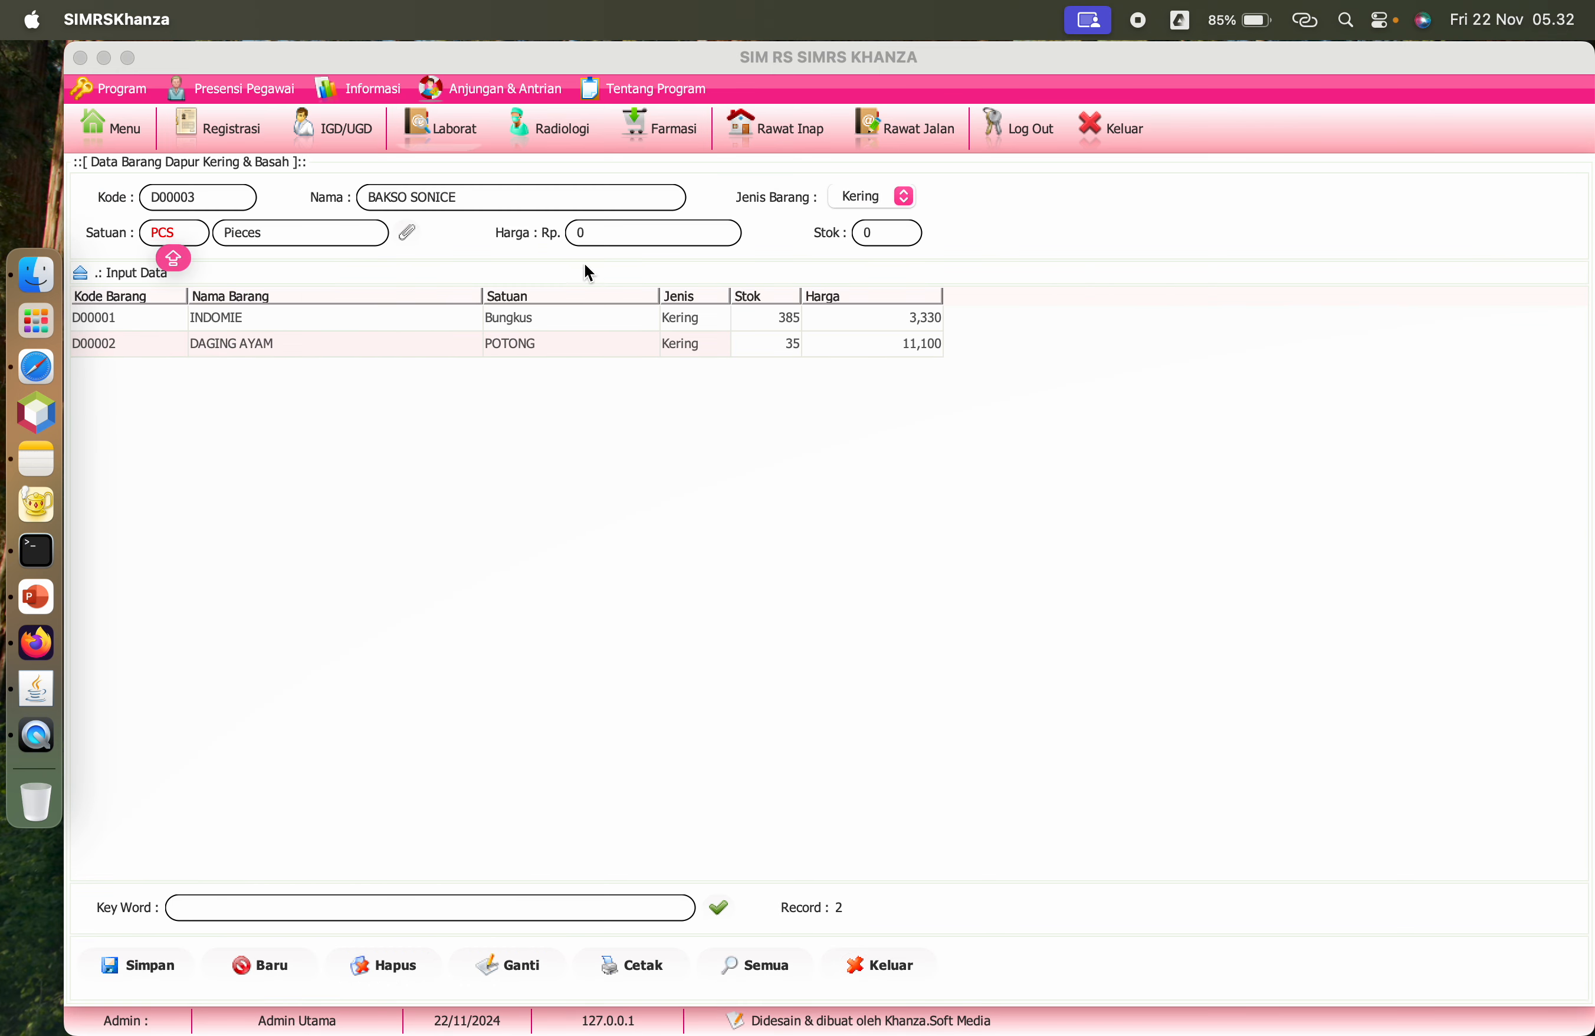
# Step: Set the price of BAKSO SONICE to Rp. 500 and save the item
pyautogui.click(596, 243)
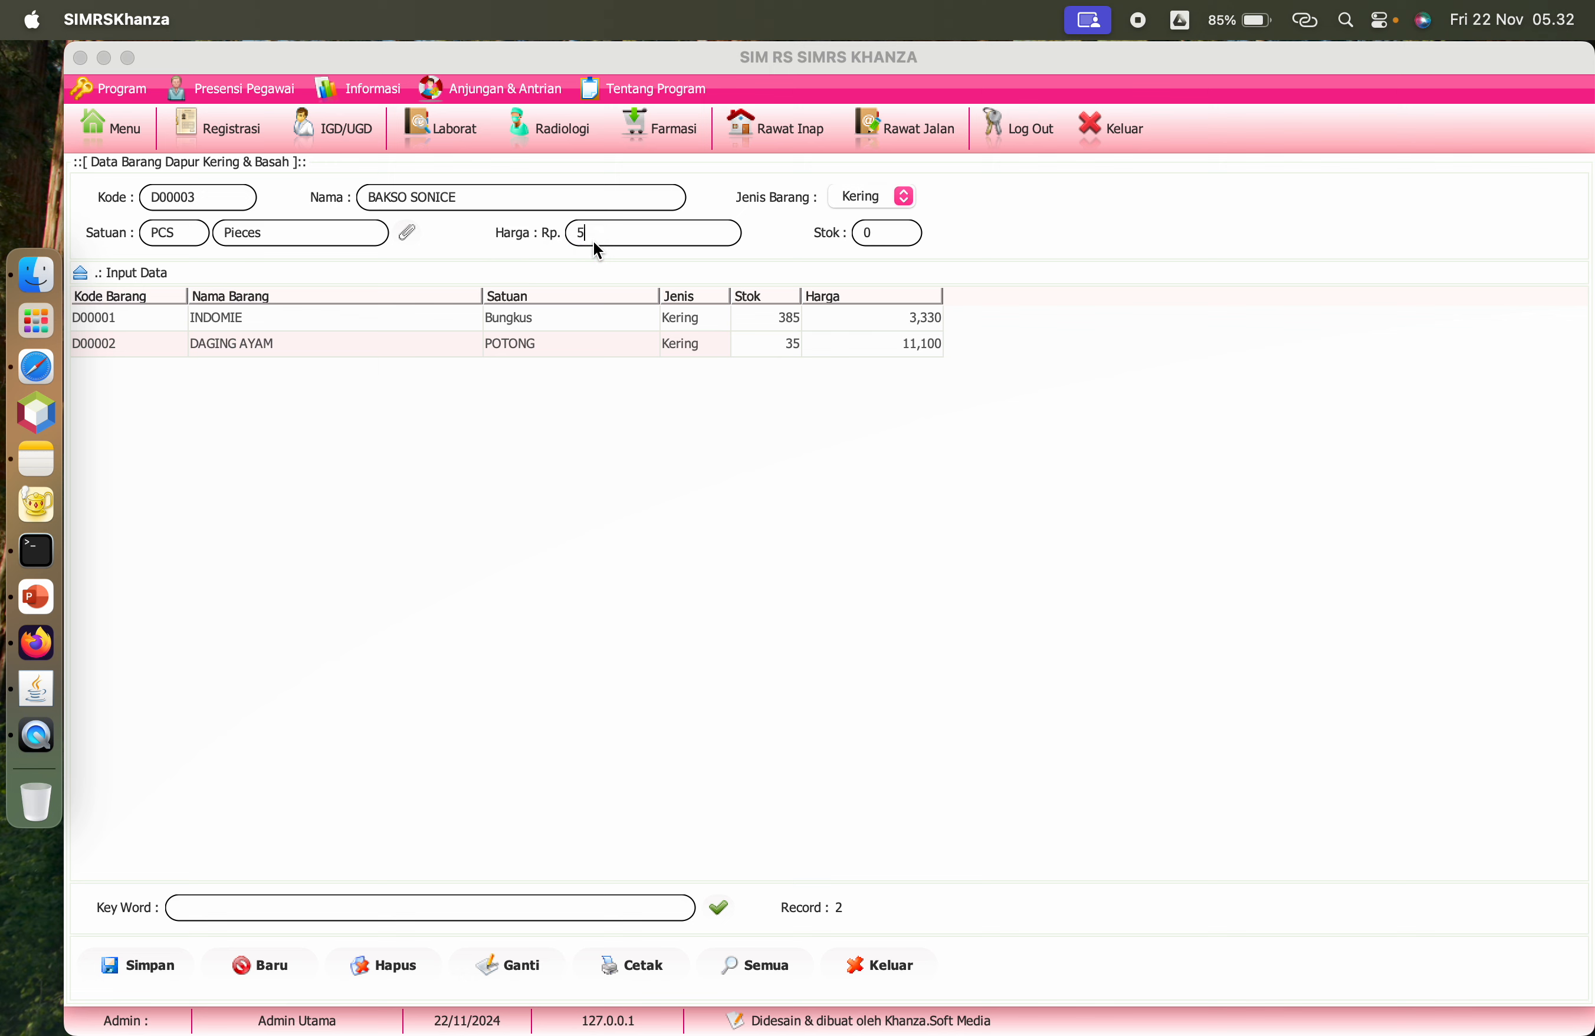
pyautogui.click(168, 967)
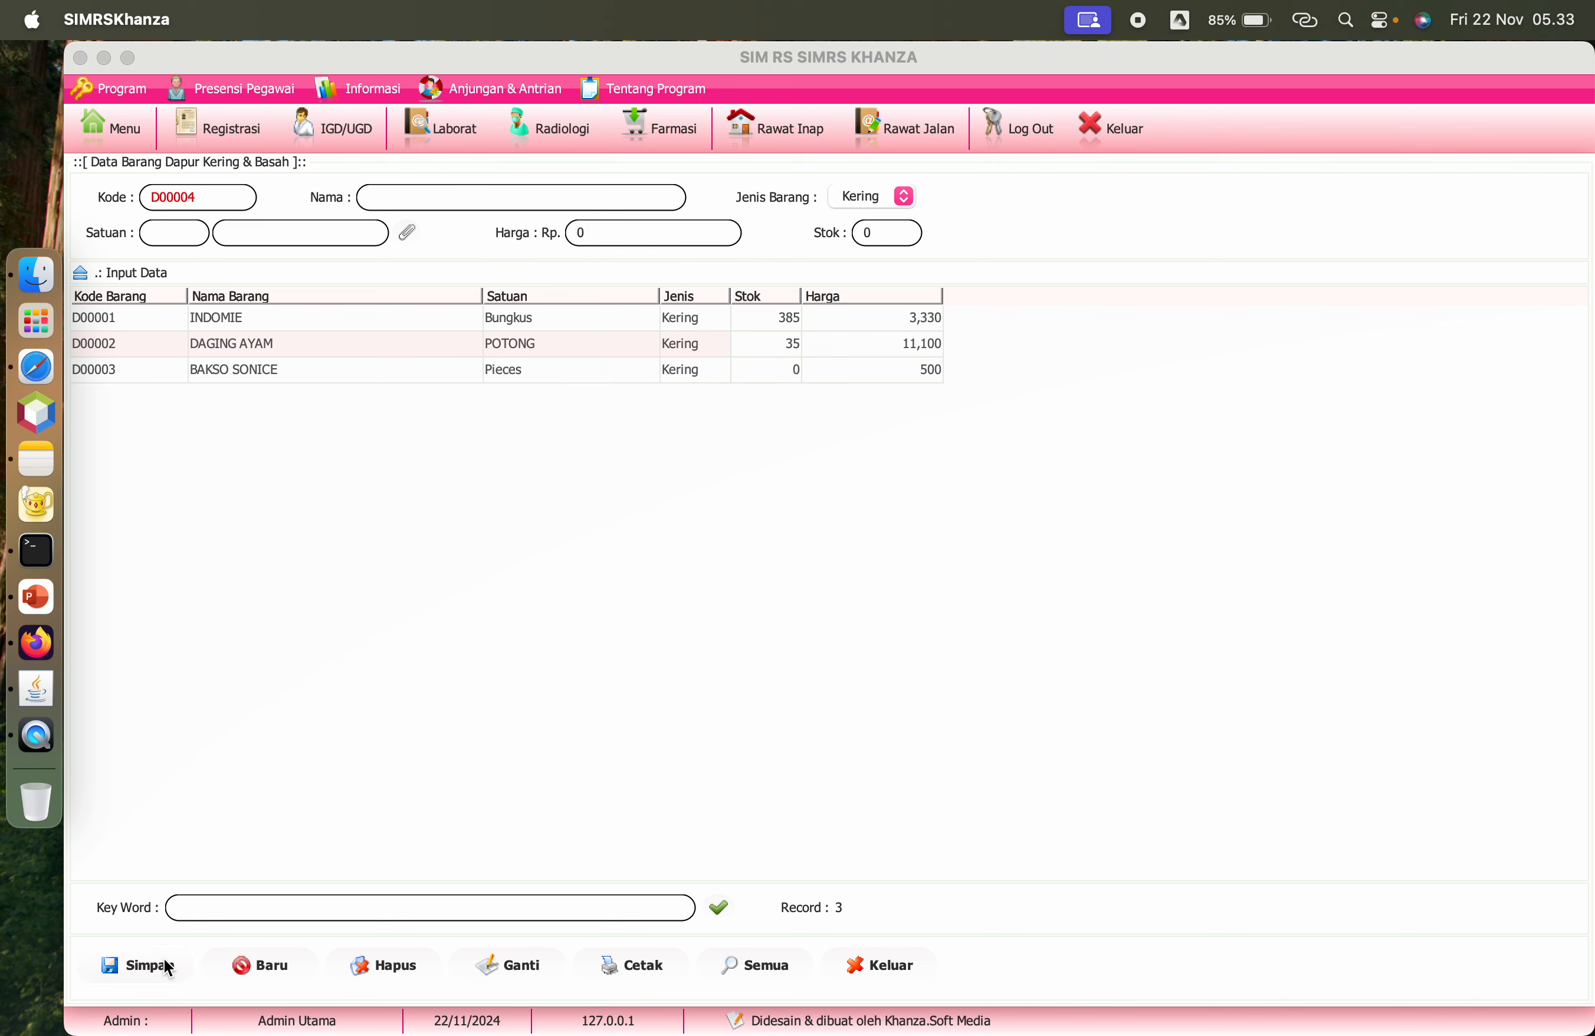
pyautogui.click(882, 239)
# Step: Return to the main menu and open Stok Opname Barang Dapur
pyautogui.click(120, 140)
pyautogui.scroll(-5, 1116, 590)
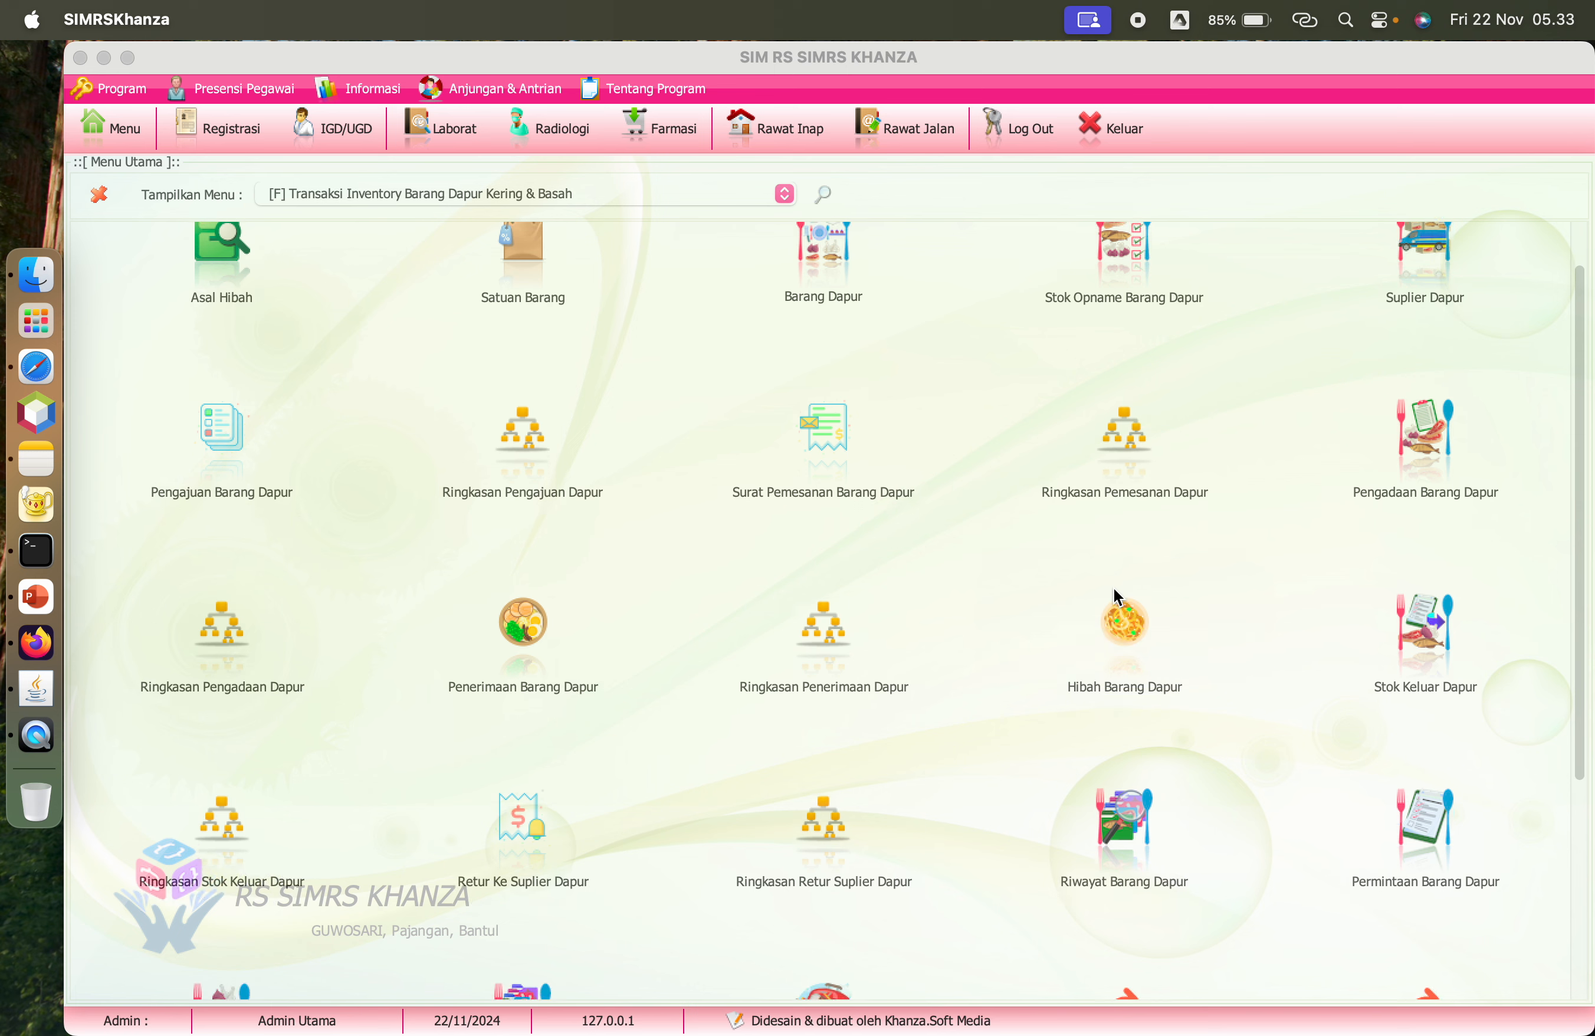
pyautogui.scroll(2, 1114, 588)
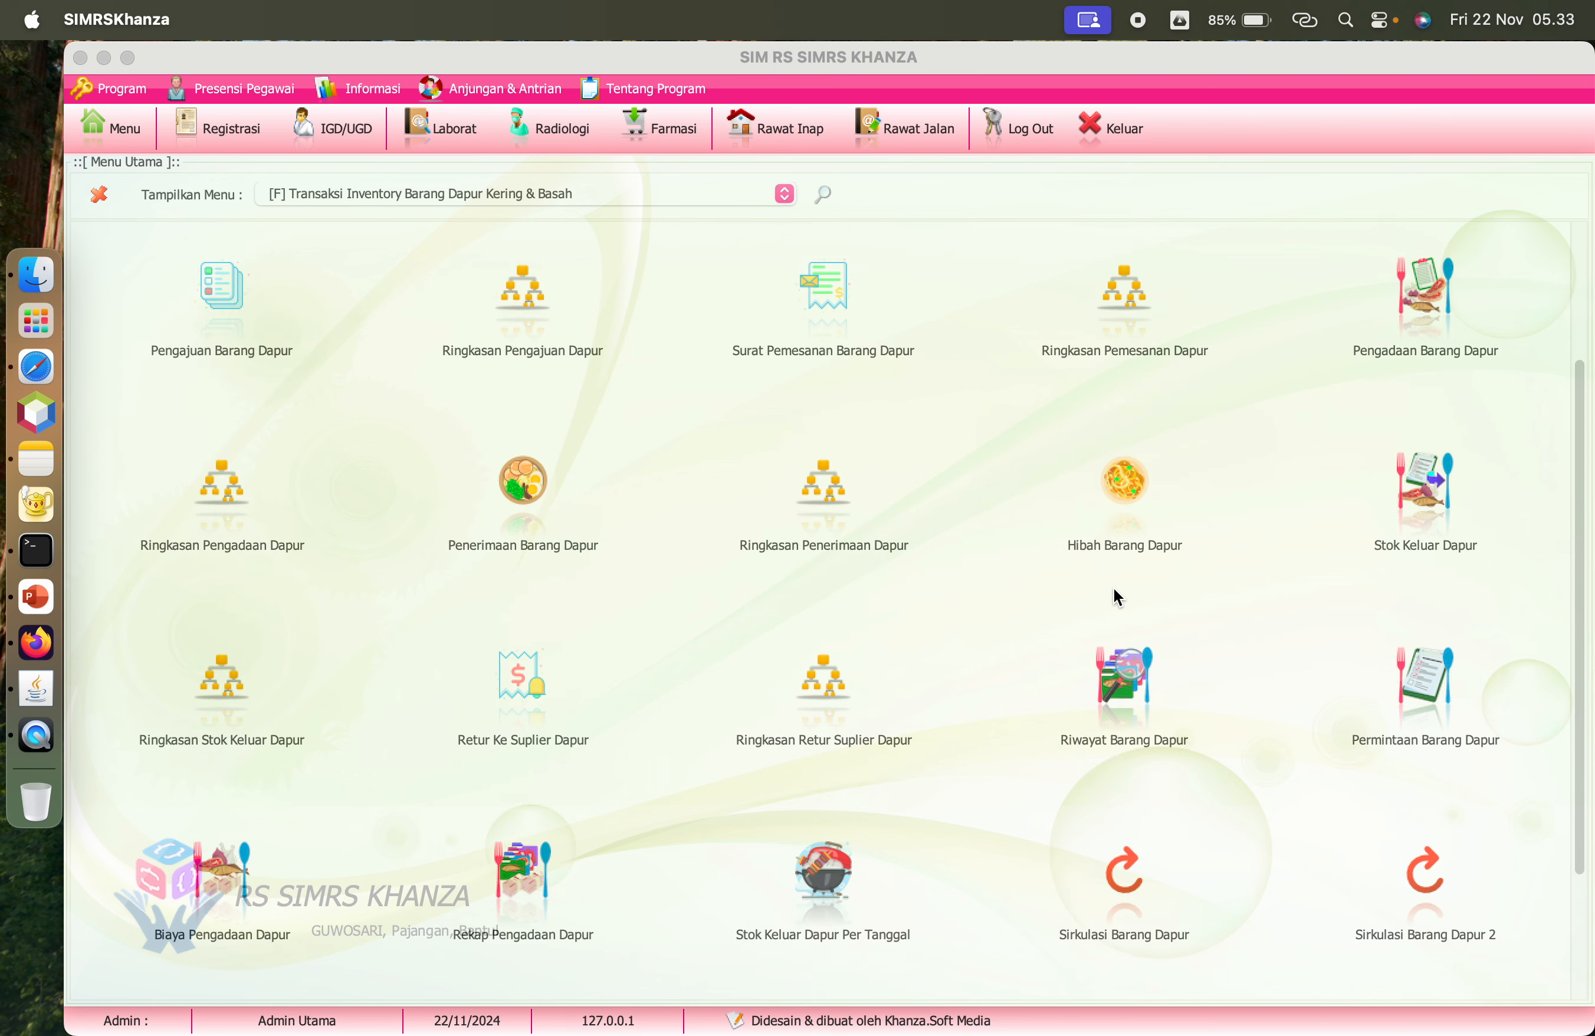
pyautogui.scroll(3, 1114, 589)
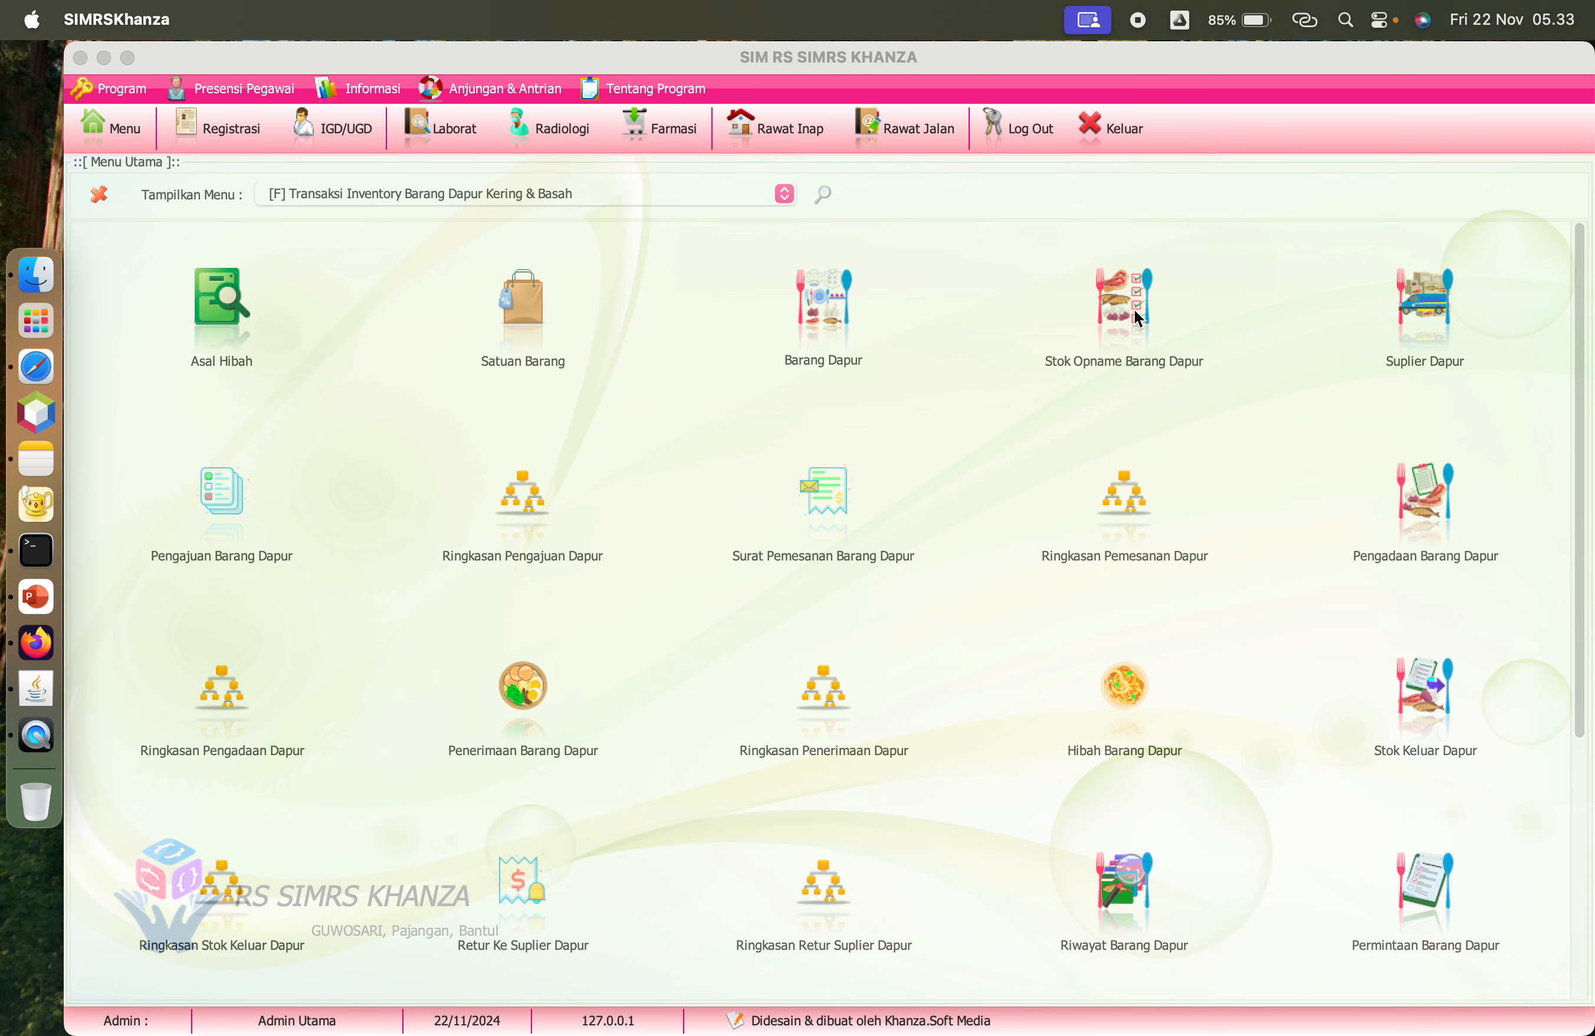
pyautogui.click(1115, 326)
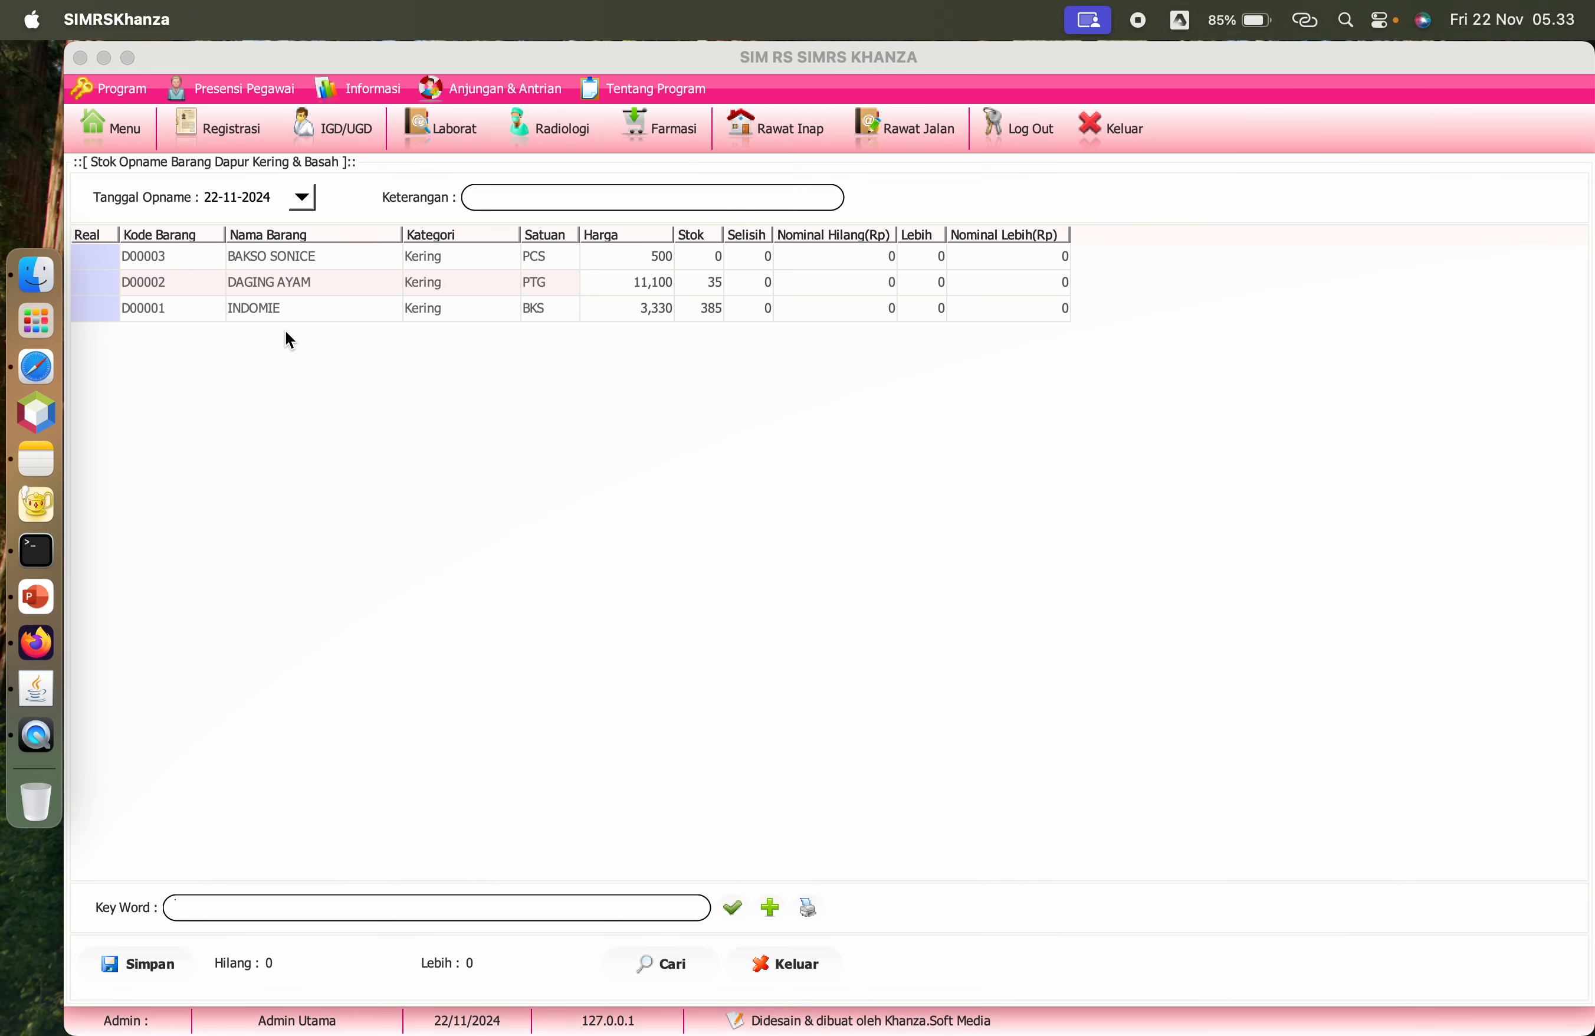
# Step: Record a stock opname with the note TES and a real quantity of 200 for BAKSO SONICE, and save it
pyautogui.click(530, 200)
pyautogui.write('TES')
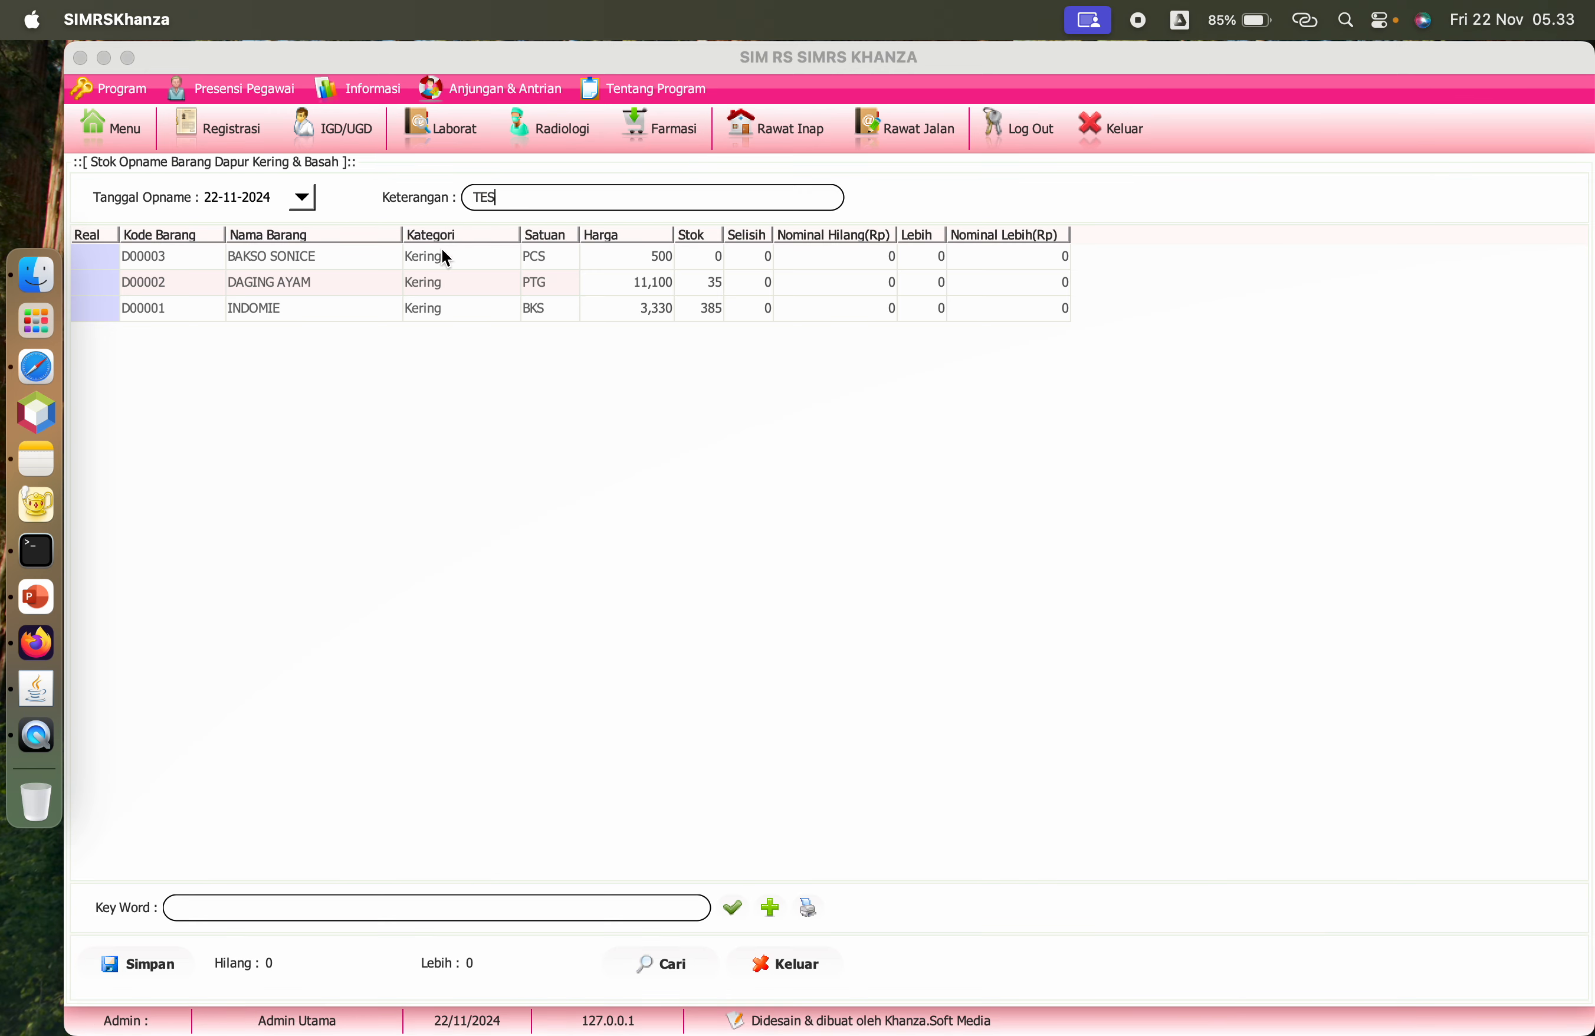
pyautogui.doubleClick(97, 257)
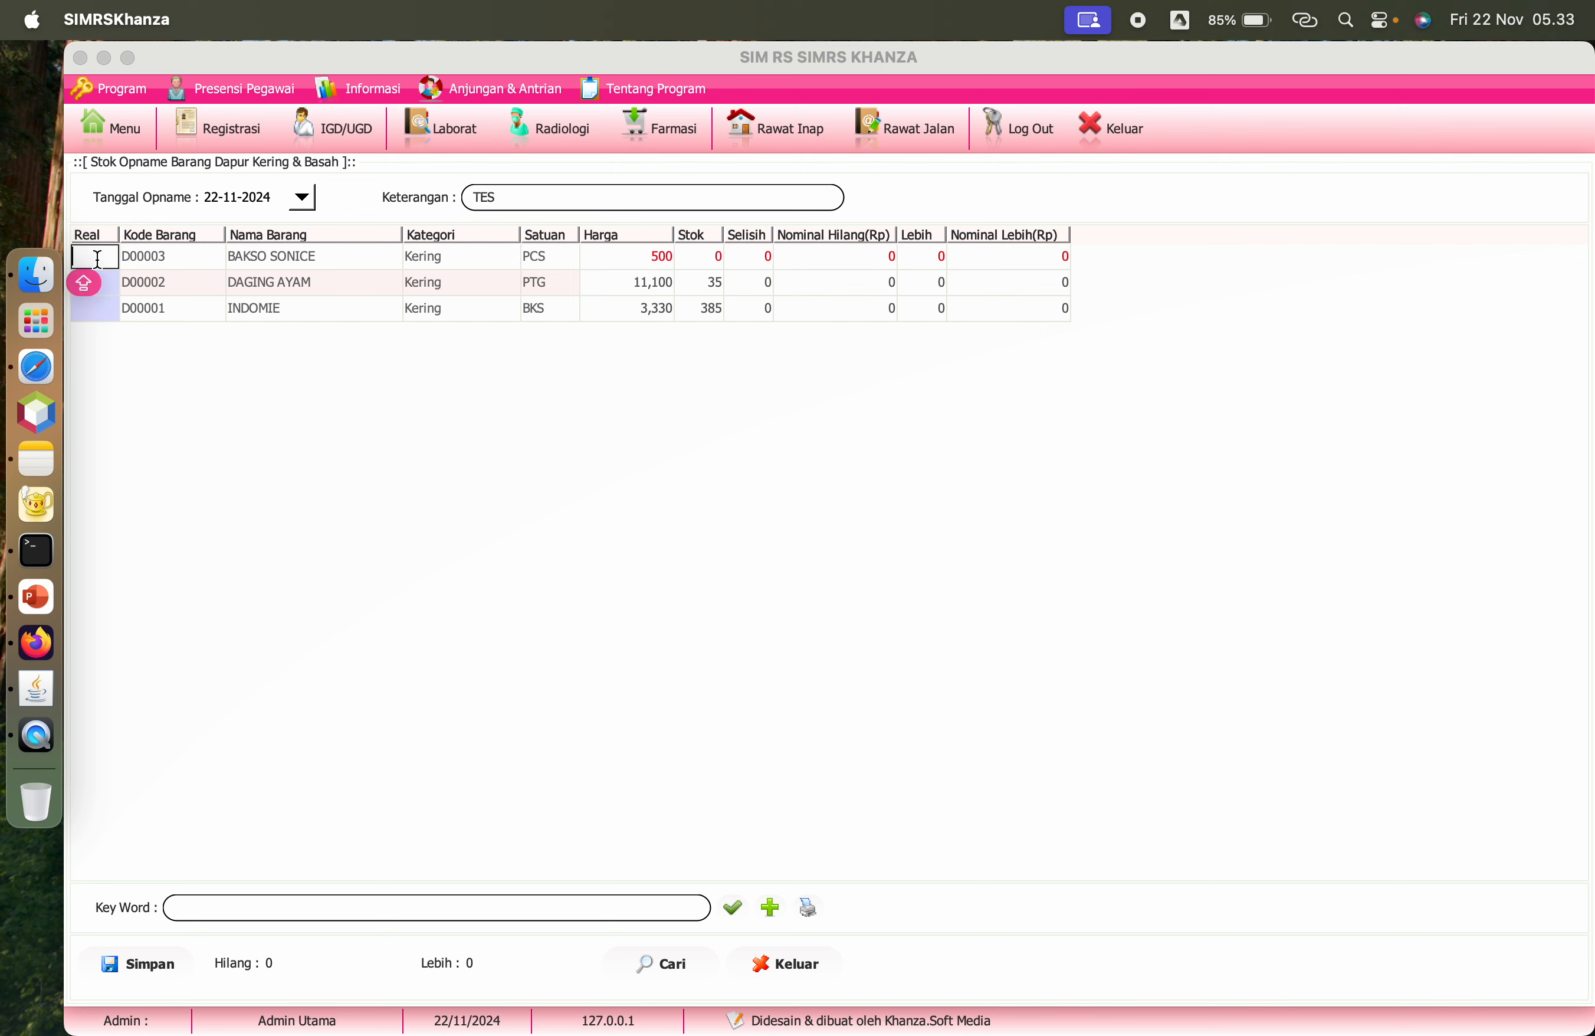
pyautogui.write('200')
pyautogui.press('Return')
pyautogui.click(148, 968)
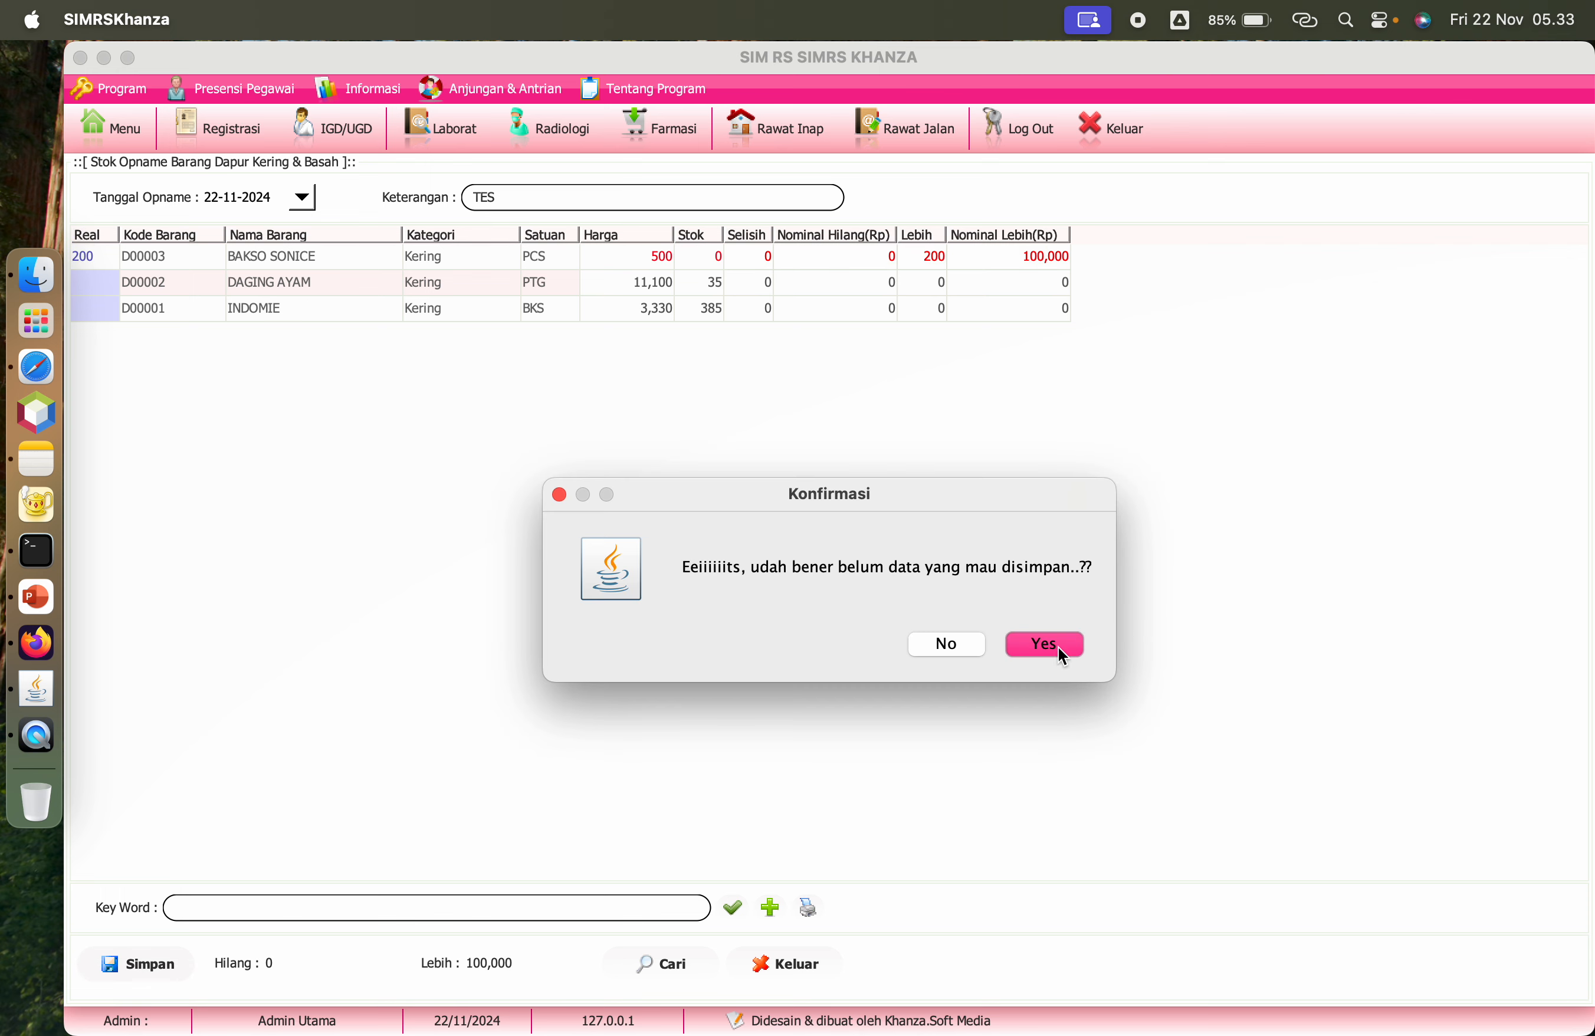
pyautogui.click(1048, 644)
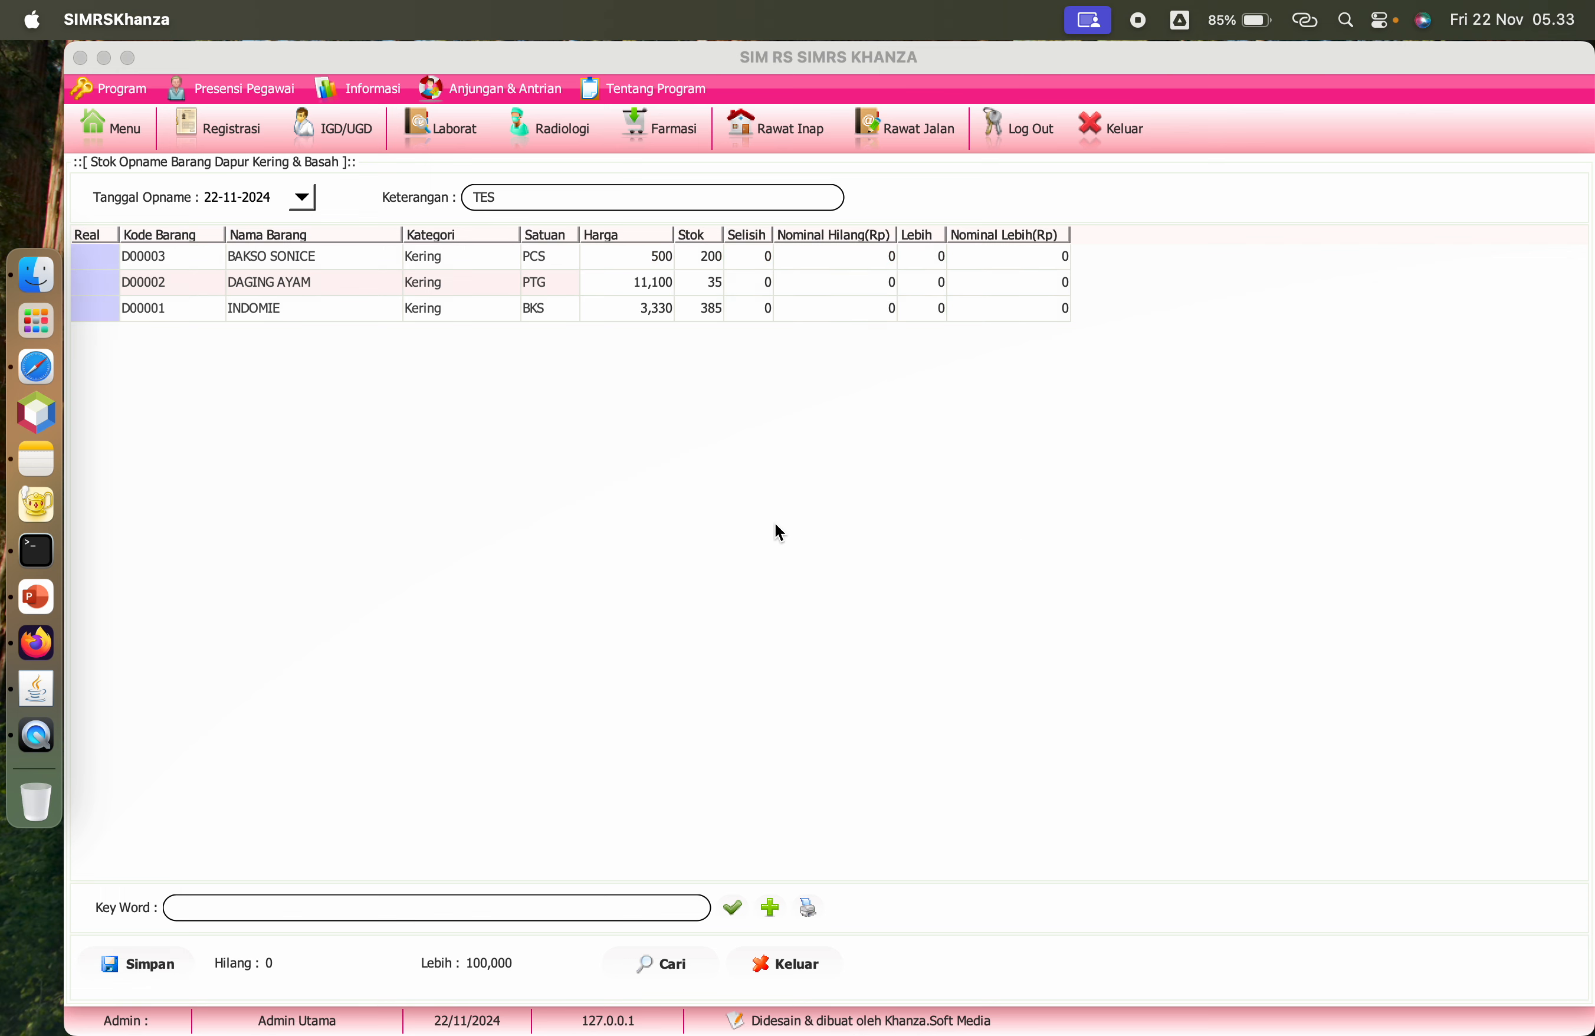
# Step: List the saved kitchen stock opname records for 22-11-2024, then return to the main menu
pyautogui.click(677, 955)
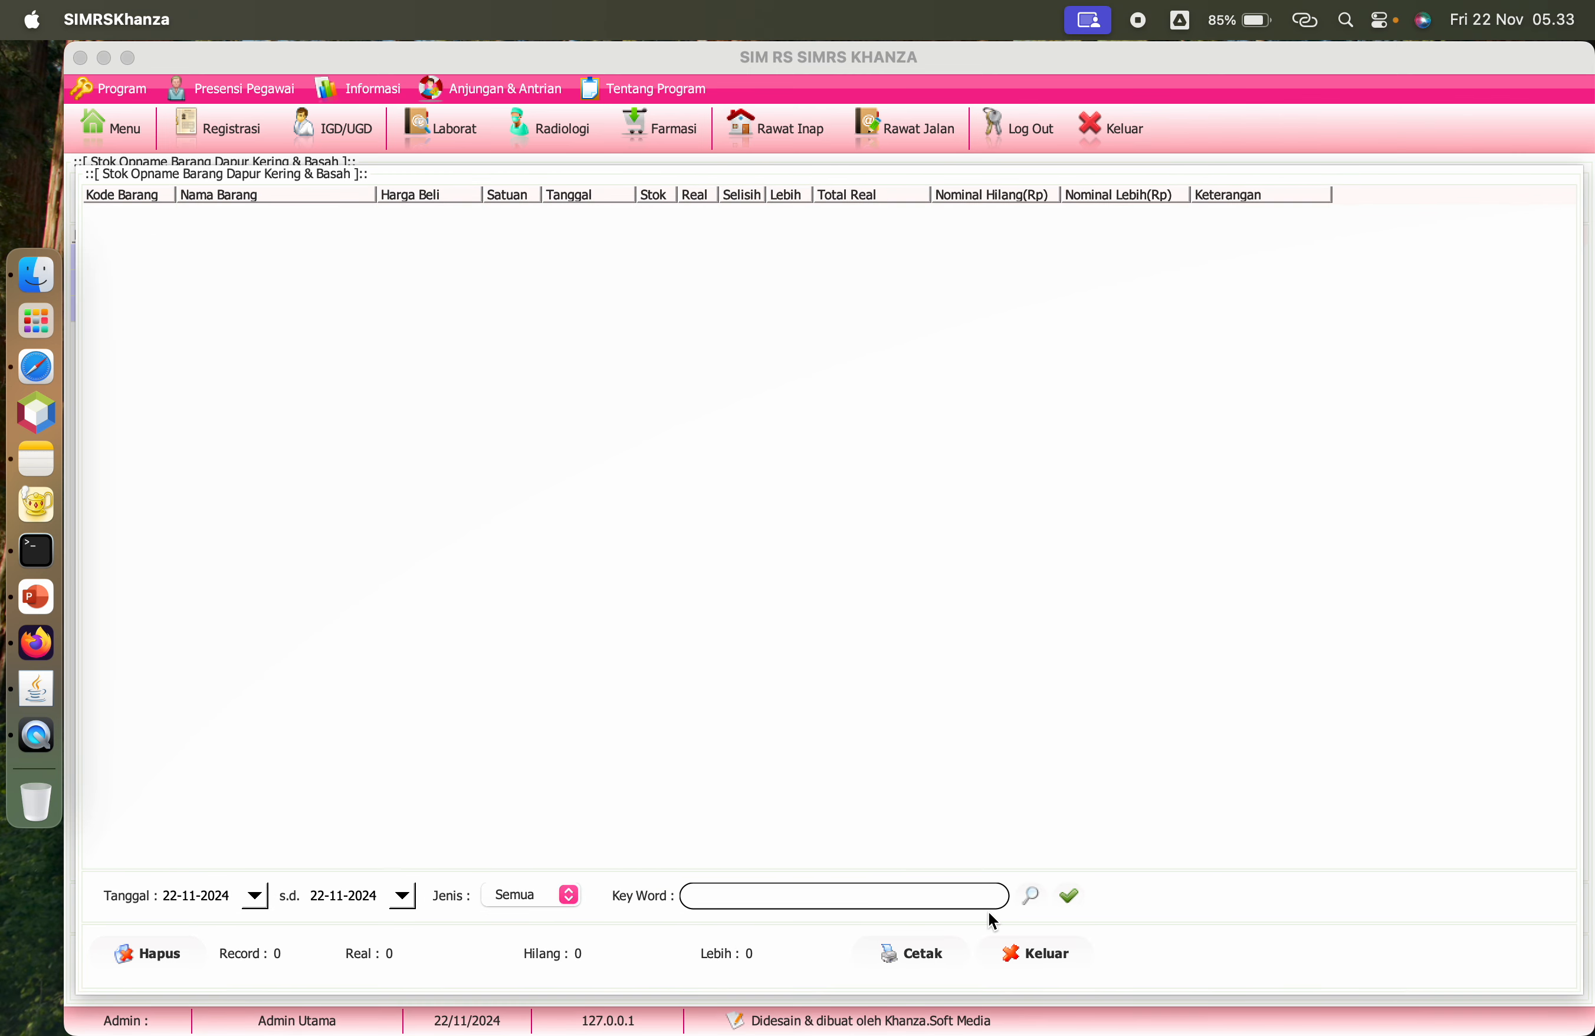
pyautogui.click(1033, 896)
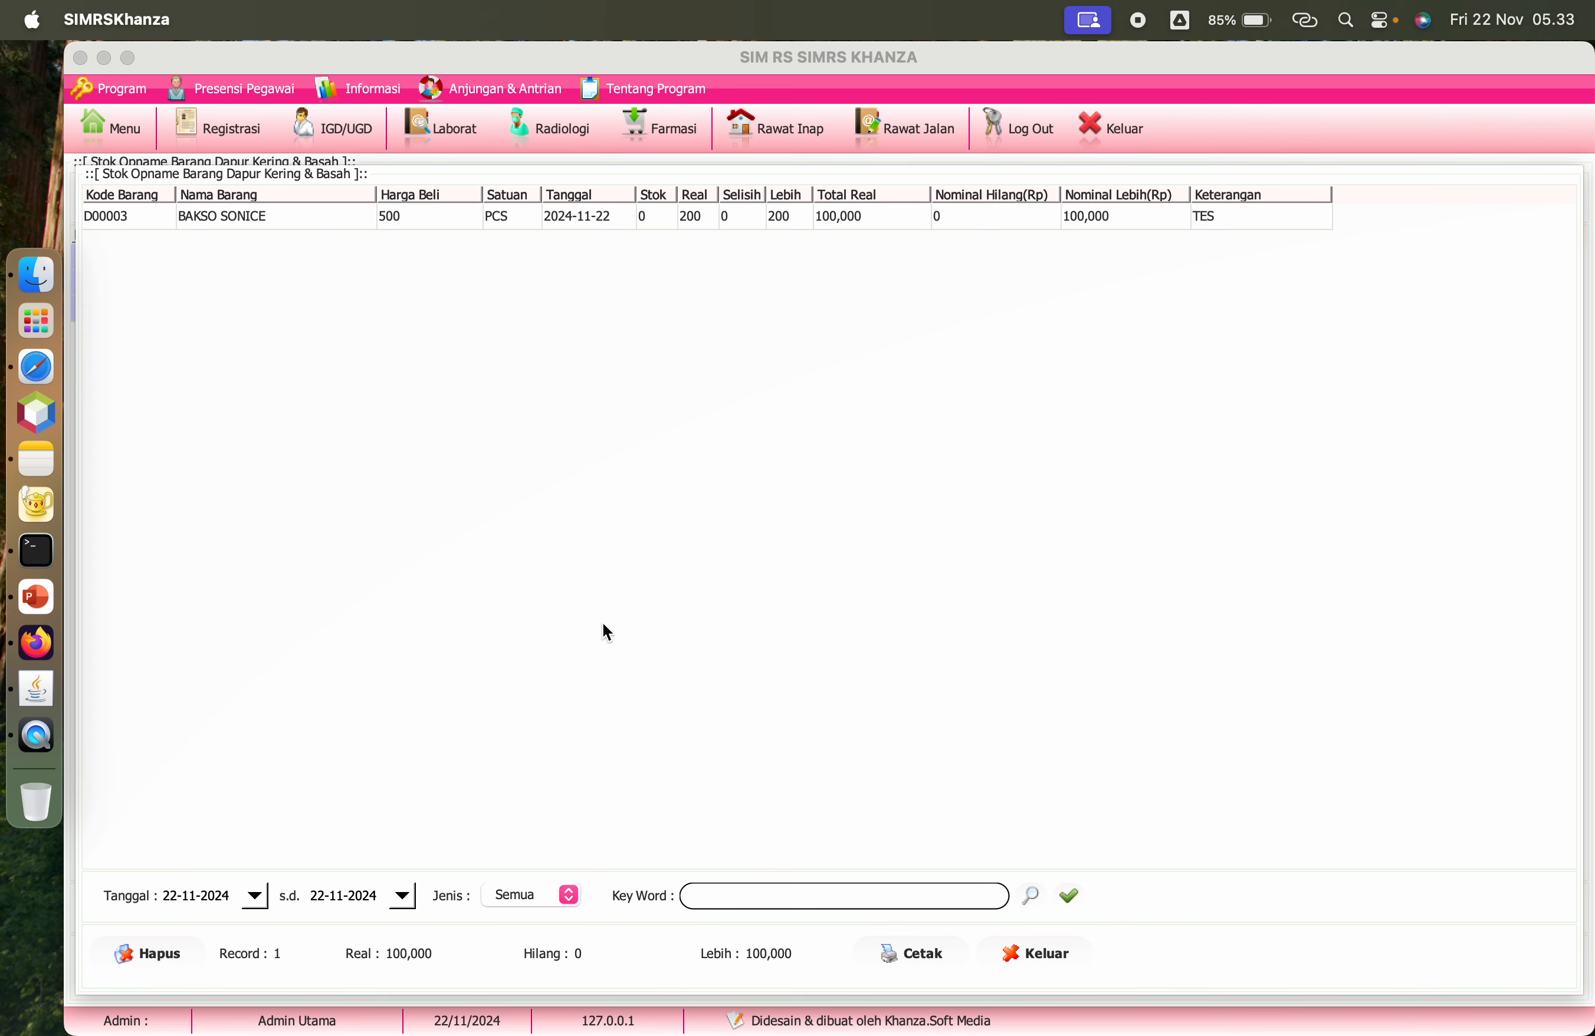
pyautogui.click(105, 130)
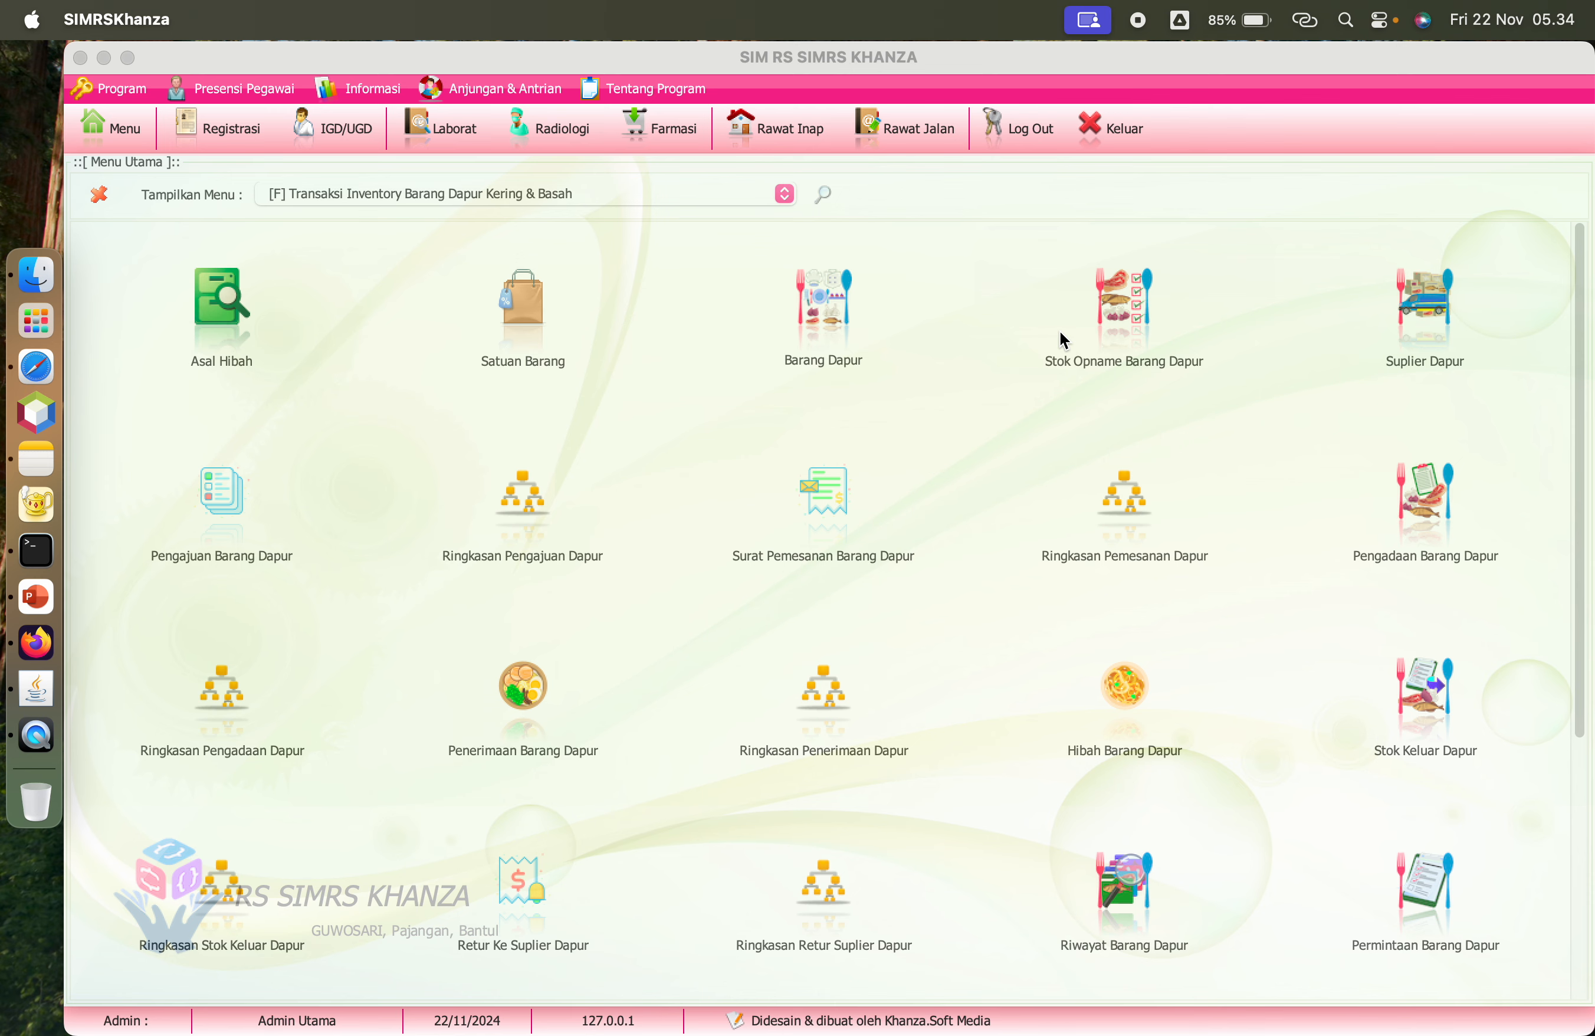
# Step: Open the kitchen supplier data and bring up a blank new supplier entry form
pyautogui.click(1422, 315)
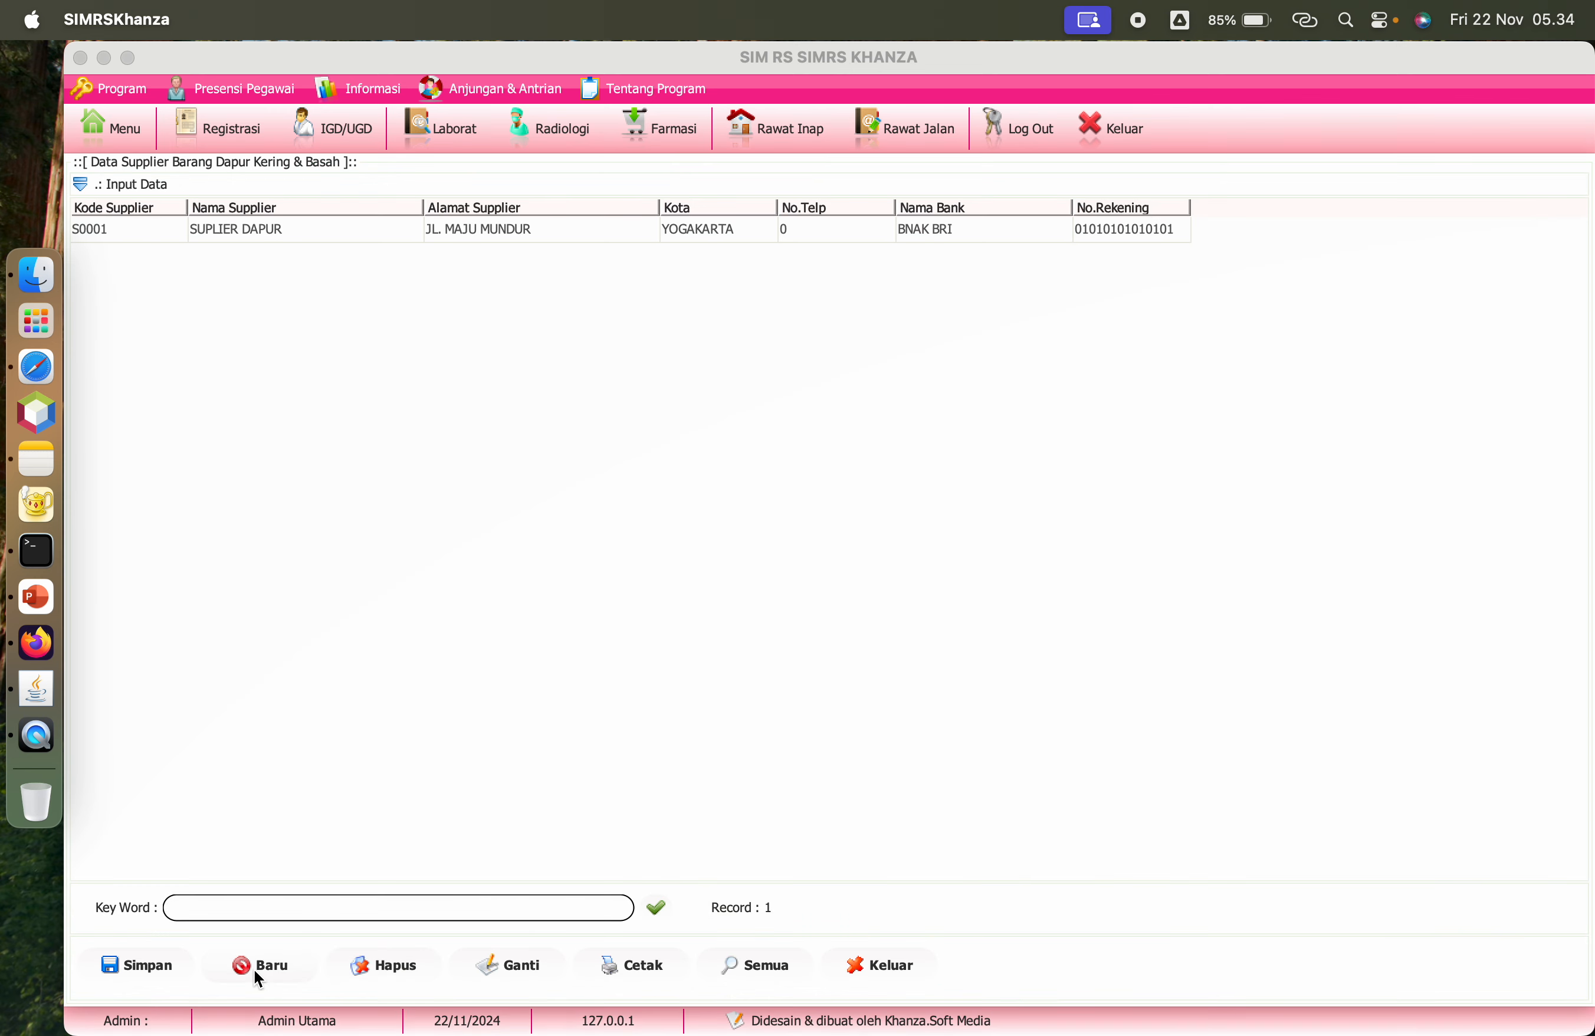
pyautogui.click(255, 969)
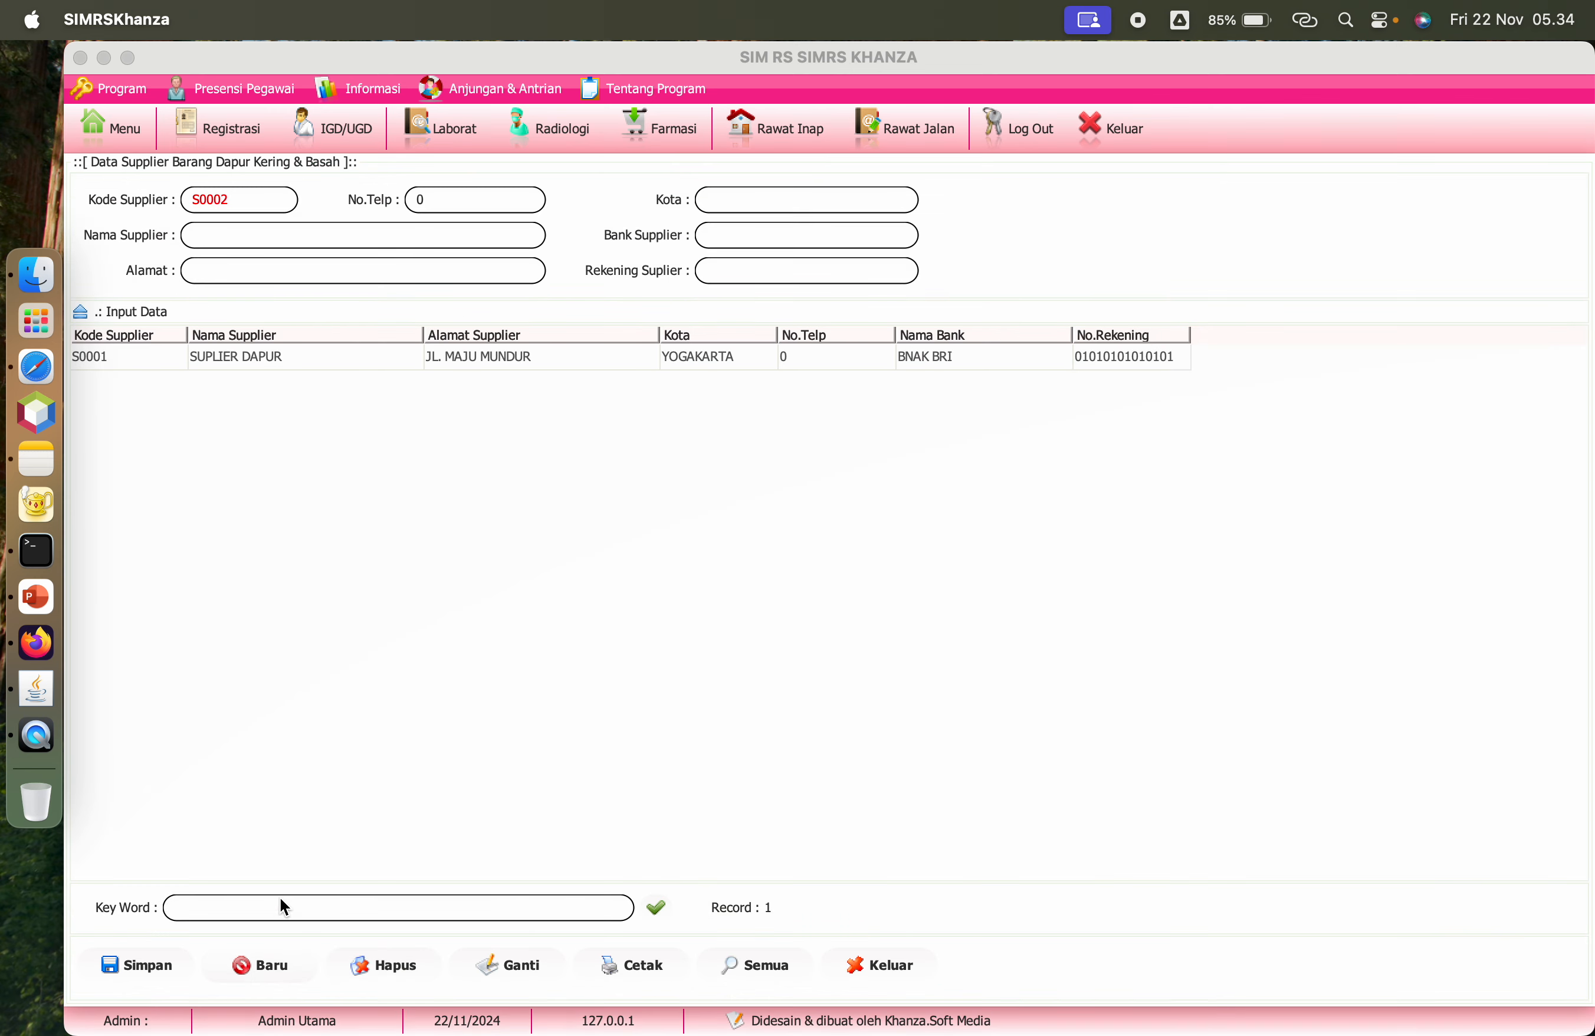
pyautogui.click(426, 234)
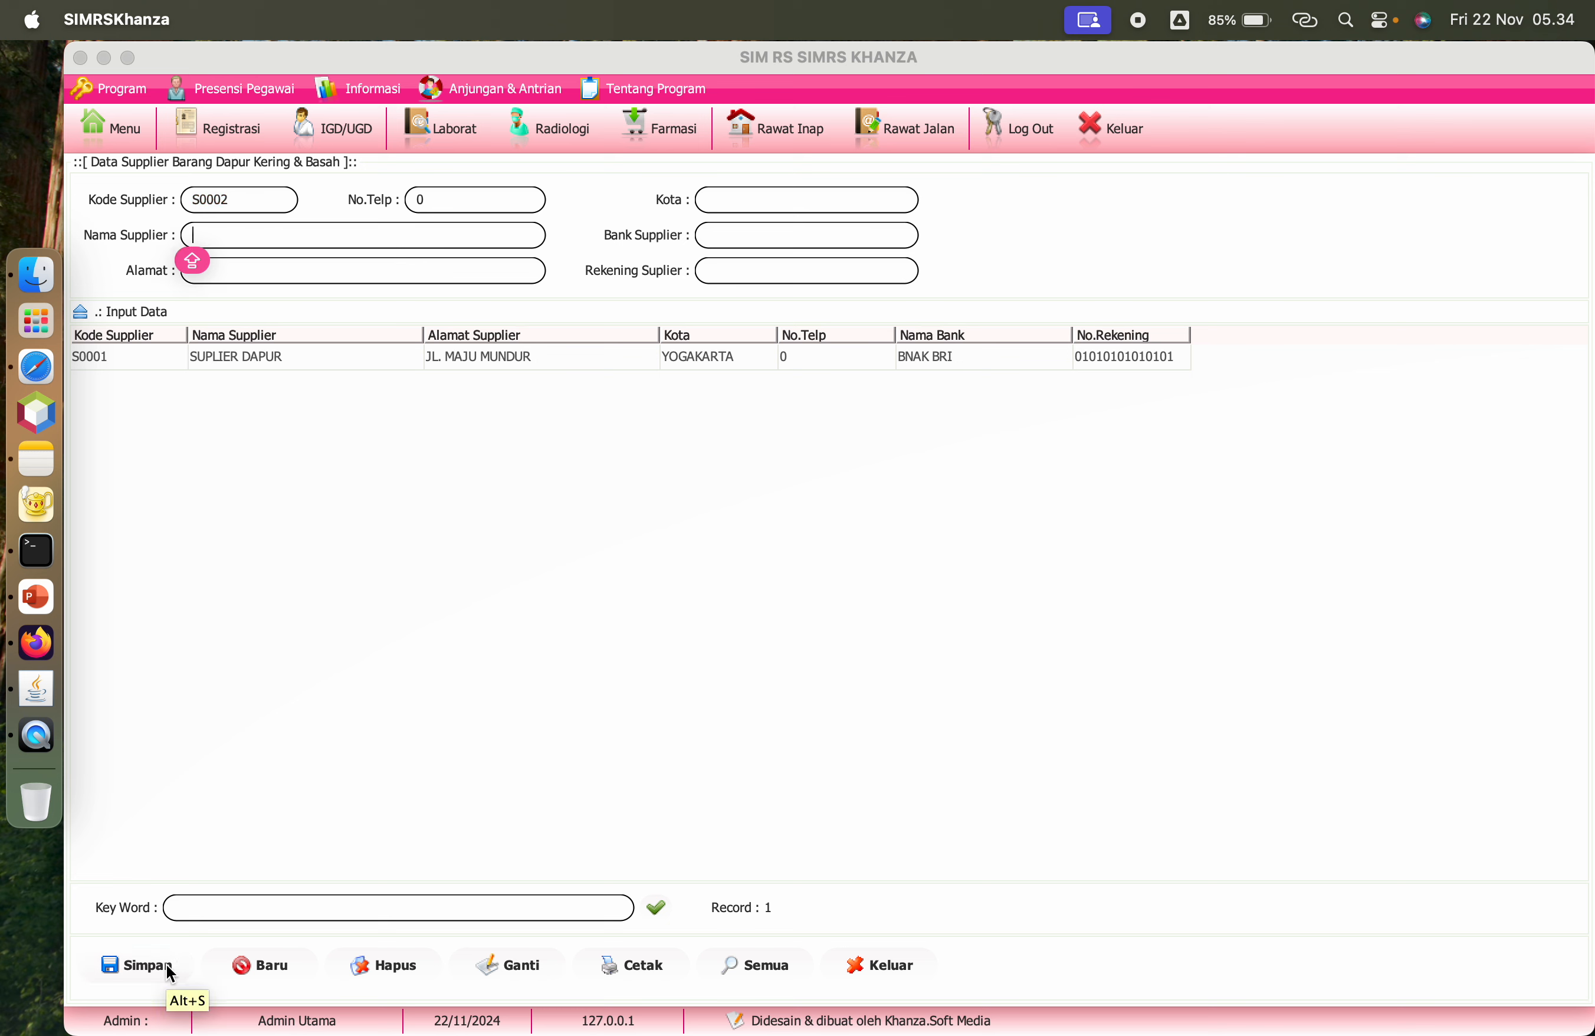
# Step: Open Pengajuan Barang Dapur from the main menu and select the IT department employee with the position PJ IT as requester
pyautogui.click(120, 129)
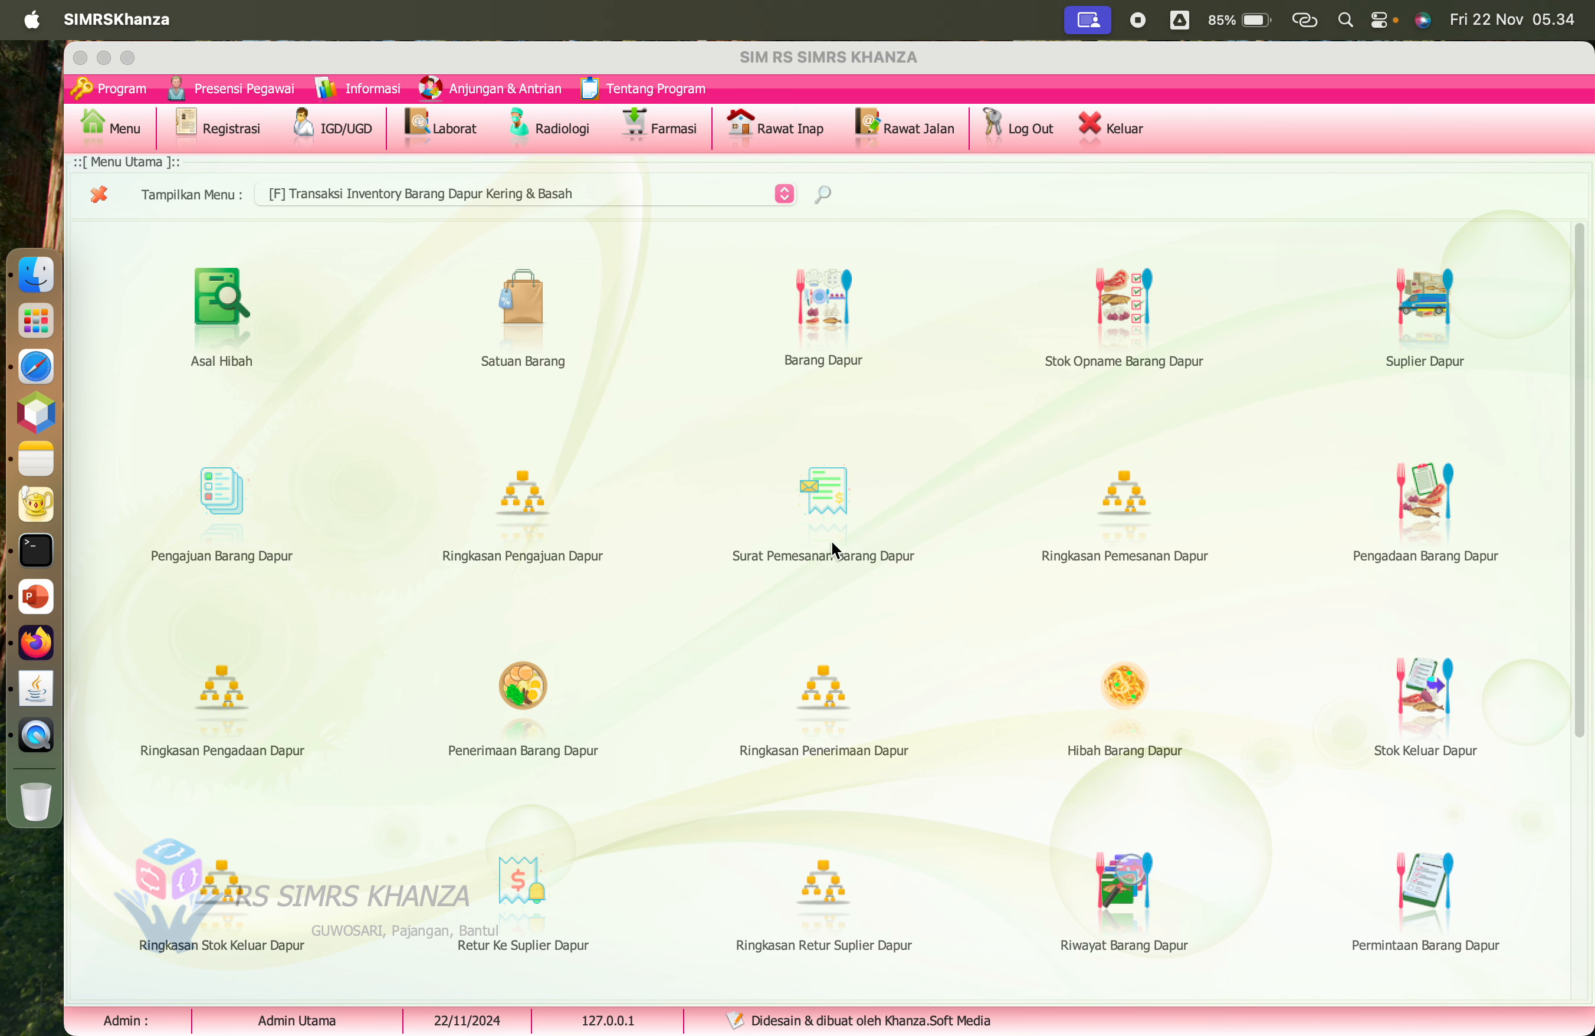
pyautogui.click(208, 488)
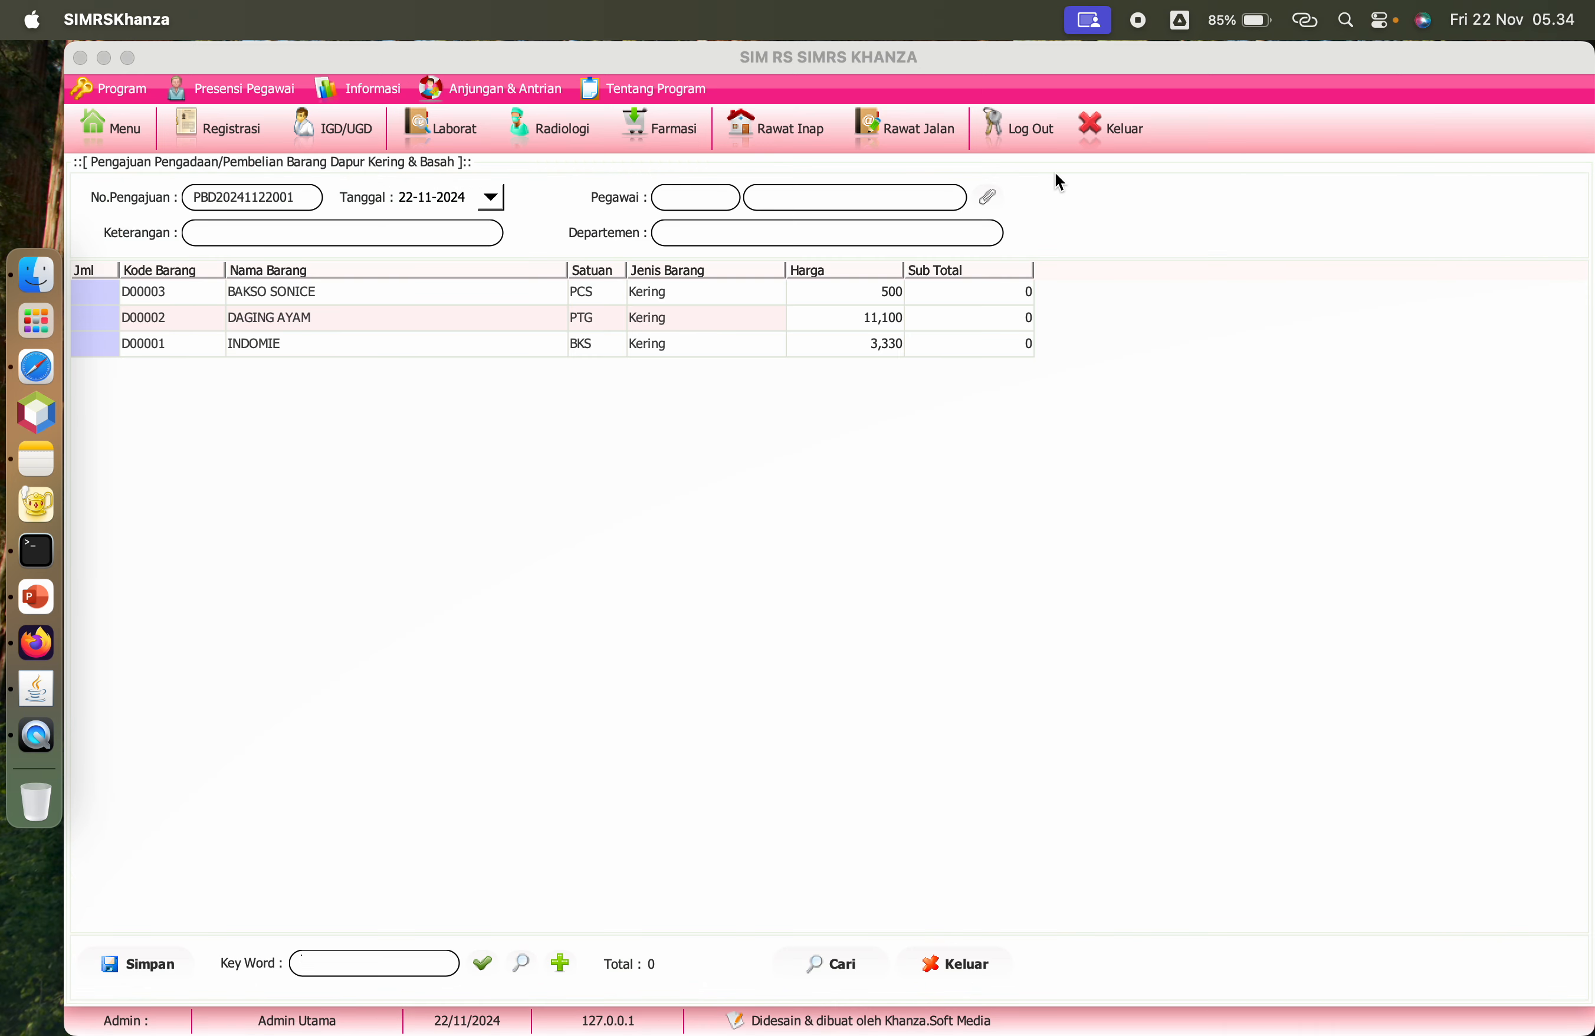
pyautogui.click(988, 200)
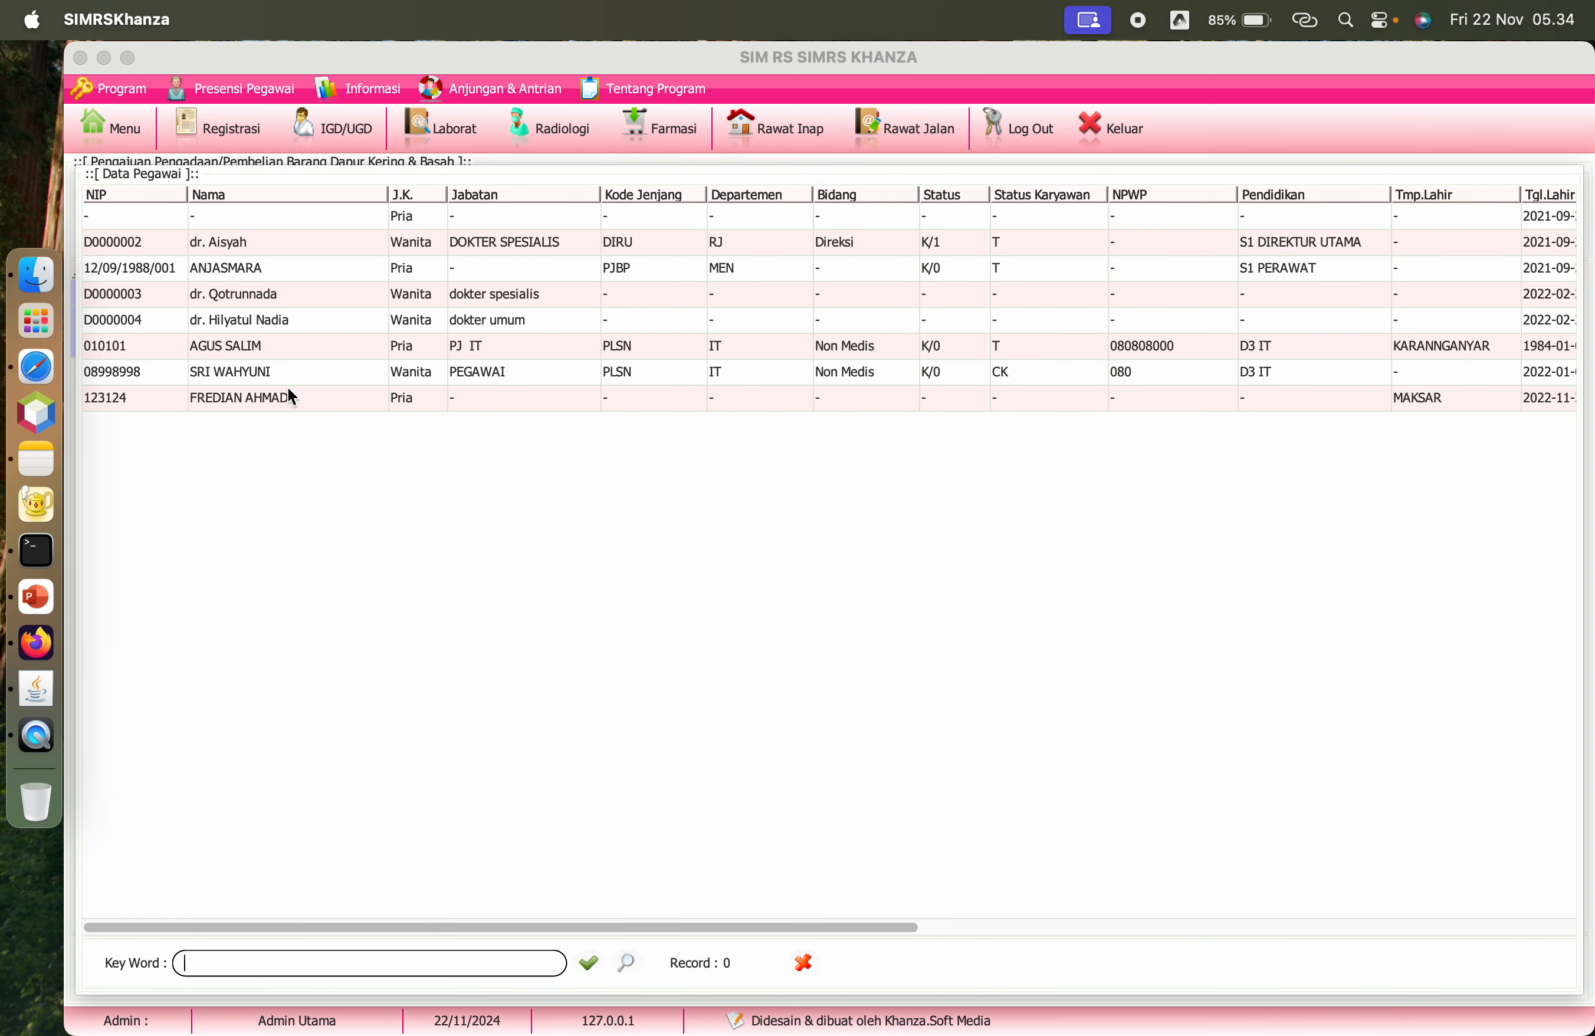
pyautogui.doubleClick(287, 344)
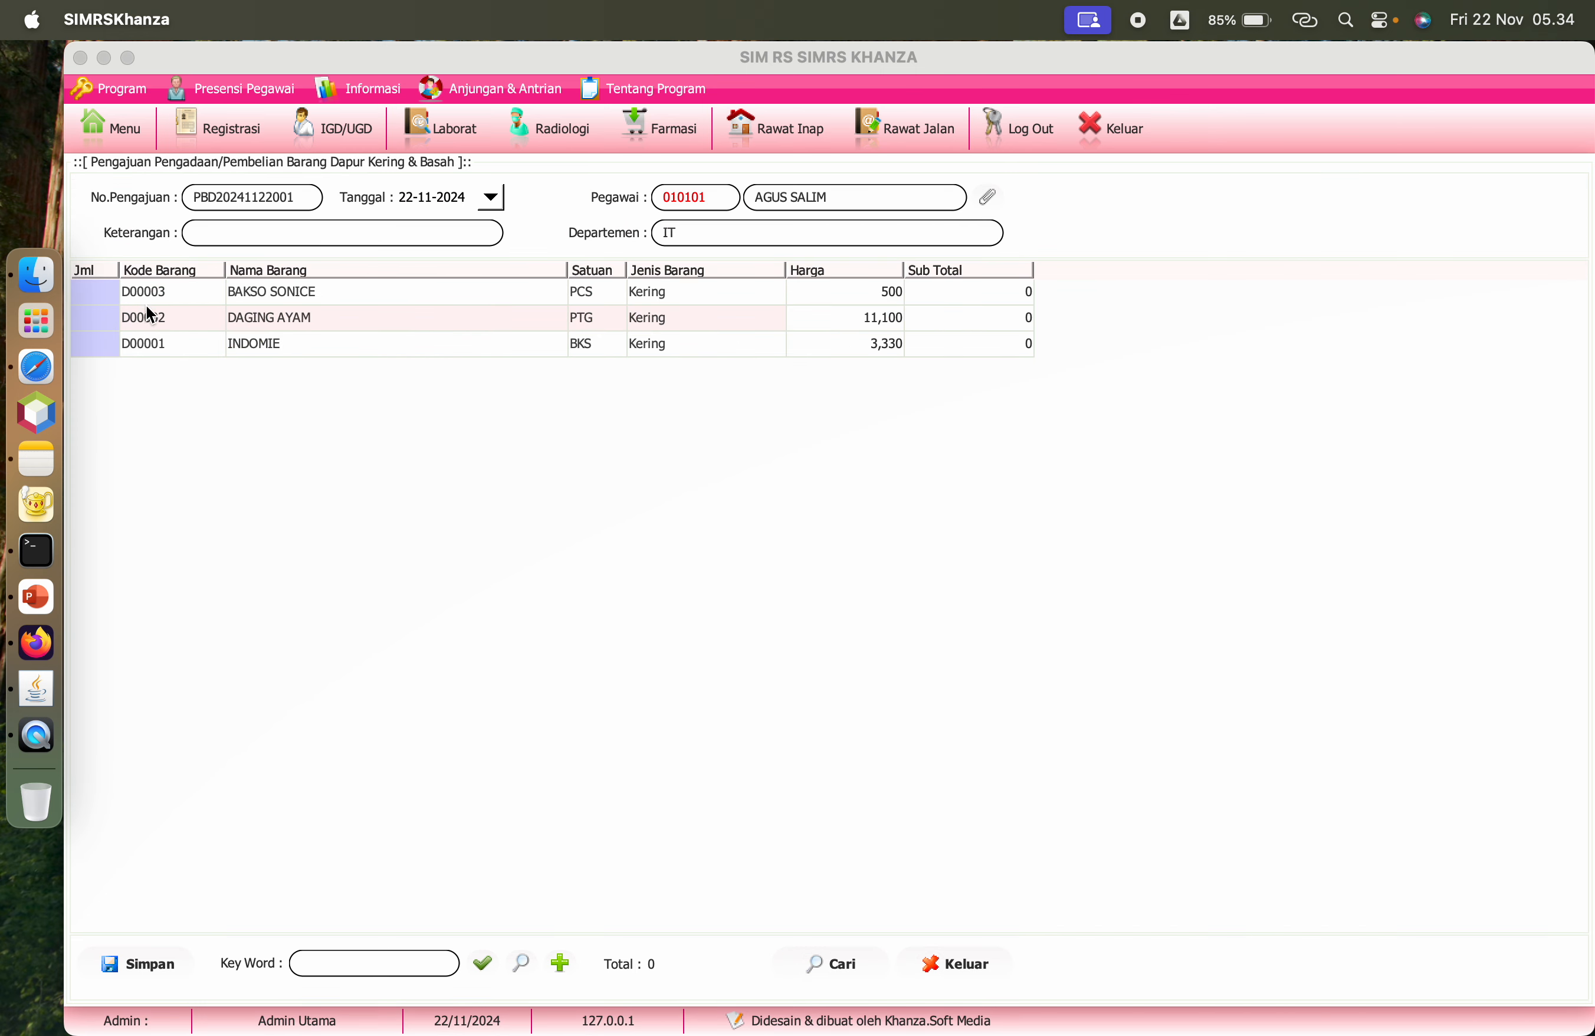
# Step: Enter request quantities of 1000 for BAKSO SONICE, 1000 for DAGING AYAM and 5000 for INDOMIE
pyautogui.doubleClick(102, 291)
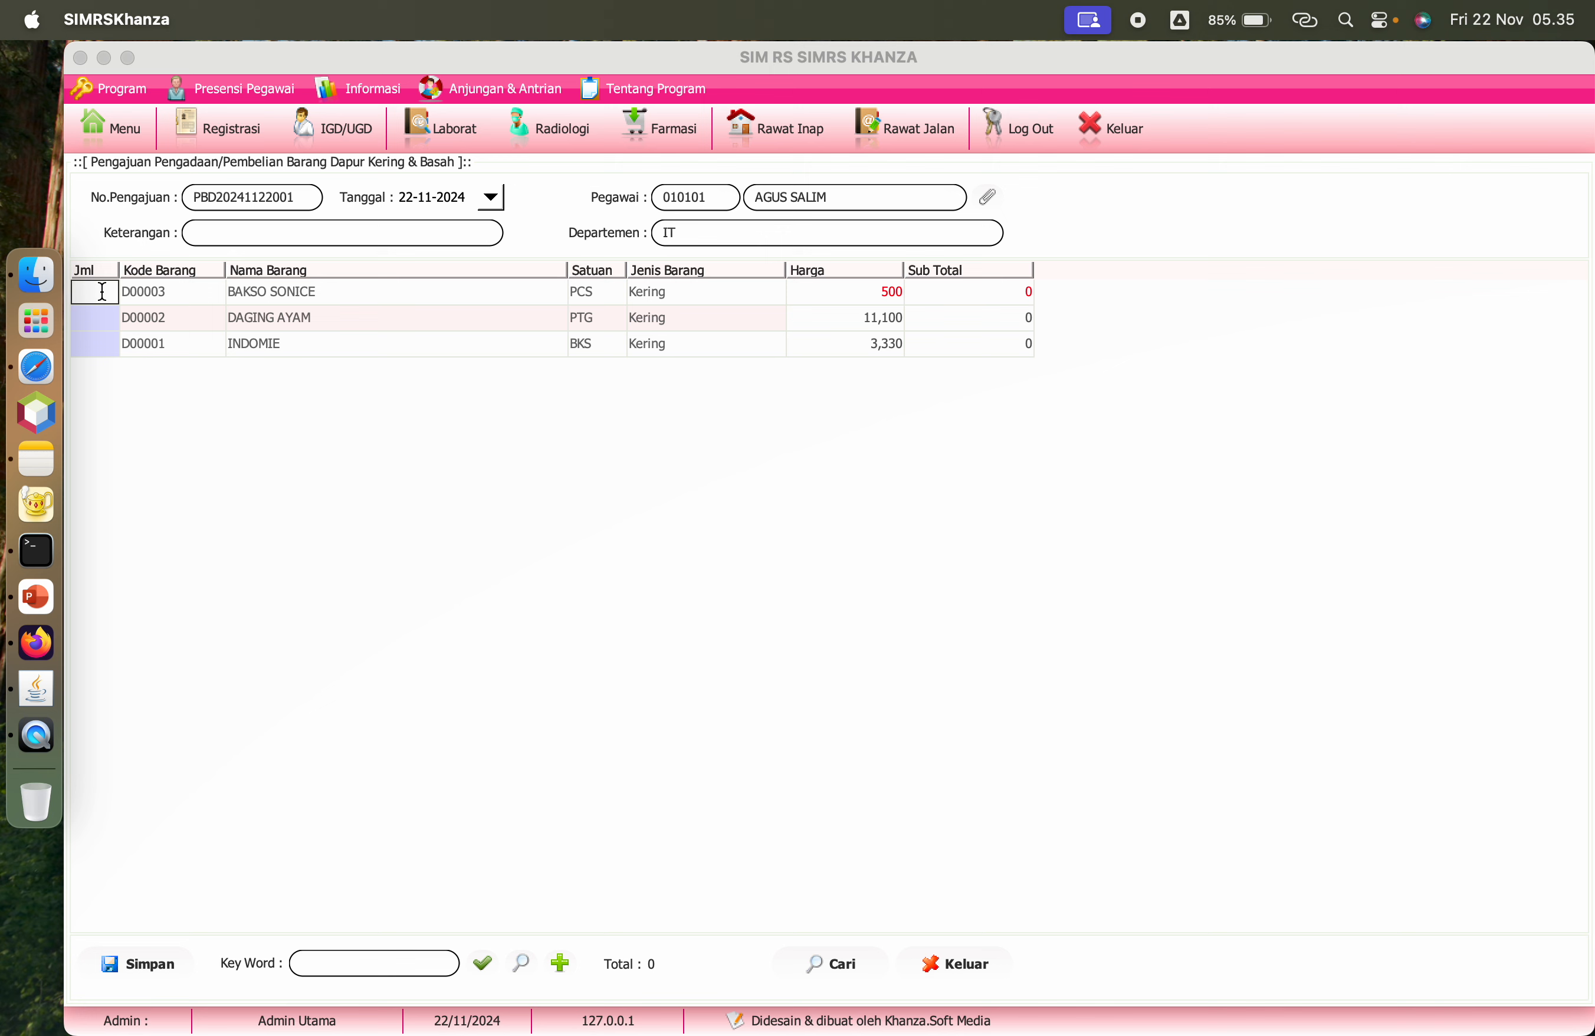
pyautogui.write('1000')
pyautogui.press('Tab')
pyautogui.click(92, 324)
pyautogui.doubleClick(90, 321)
pyautogui.write('100')
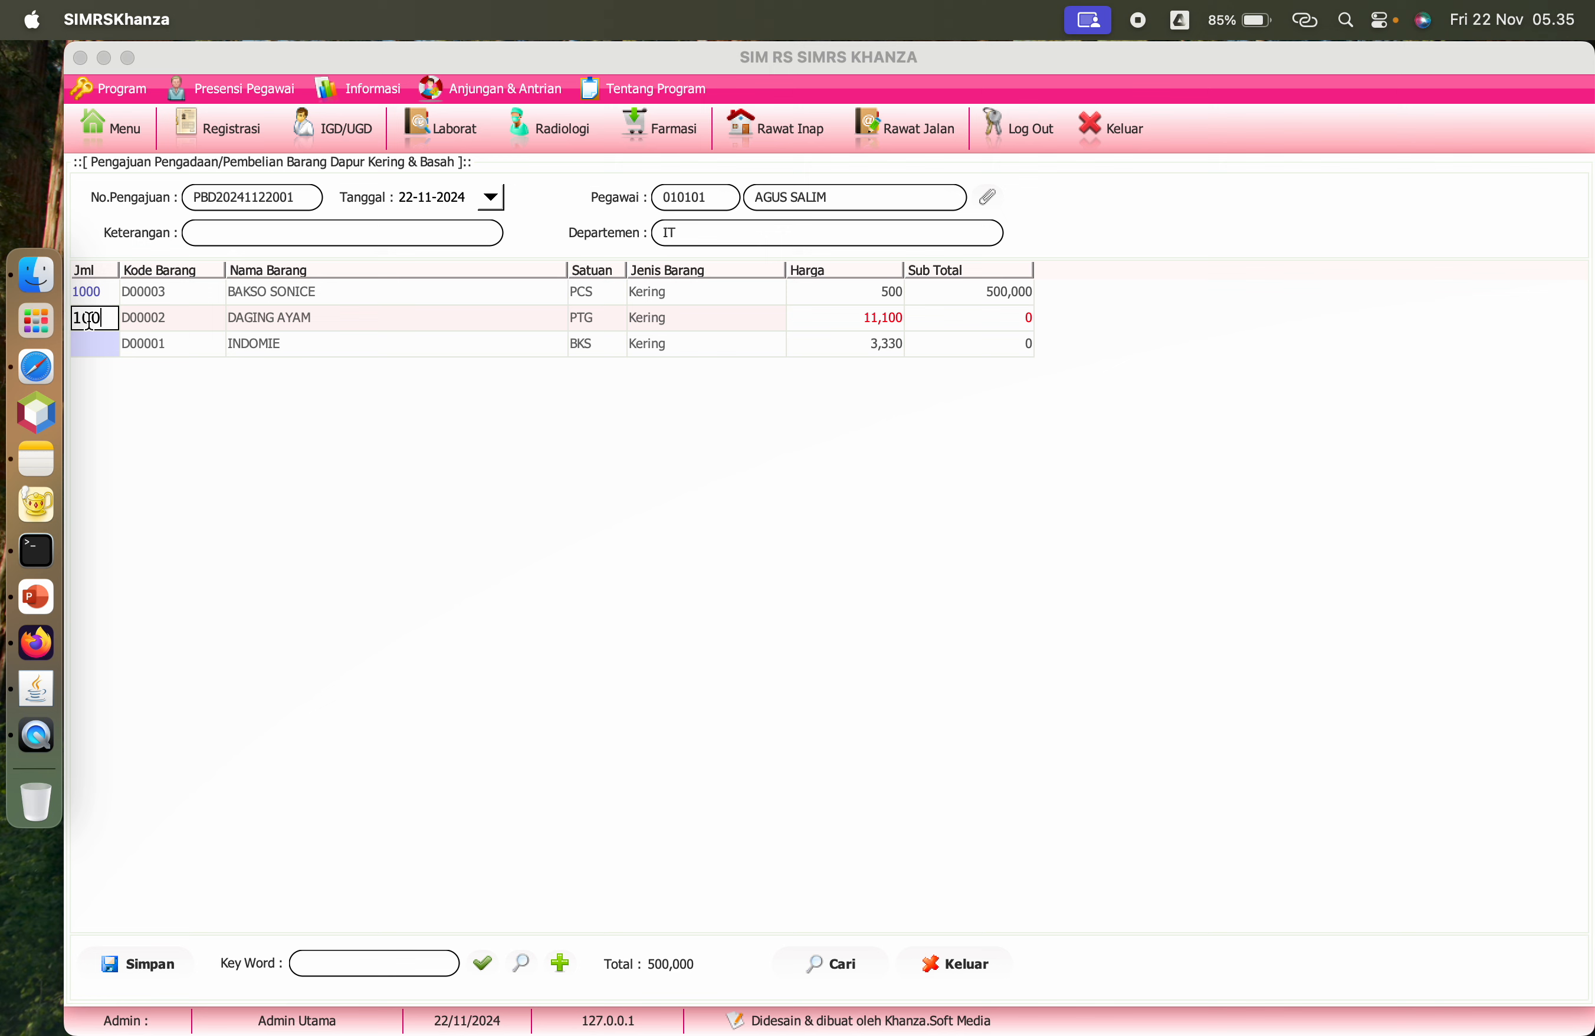
pyautogui.write('0')
pyautogui.press('Return')
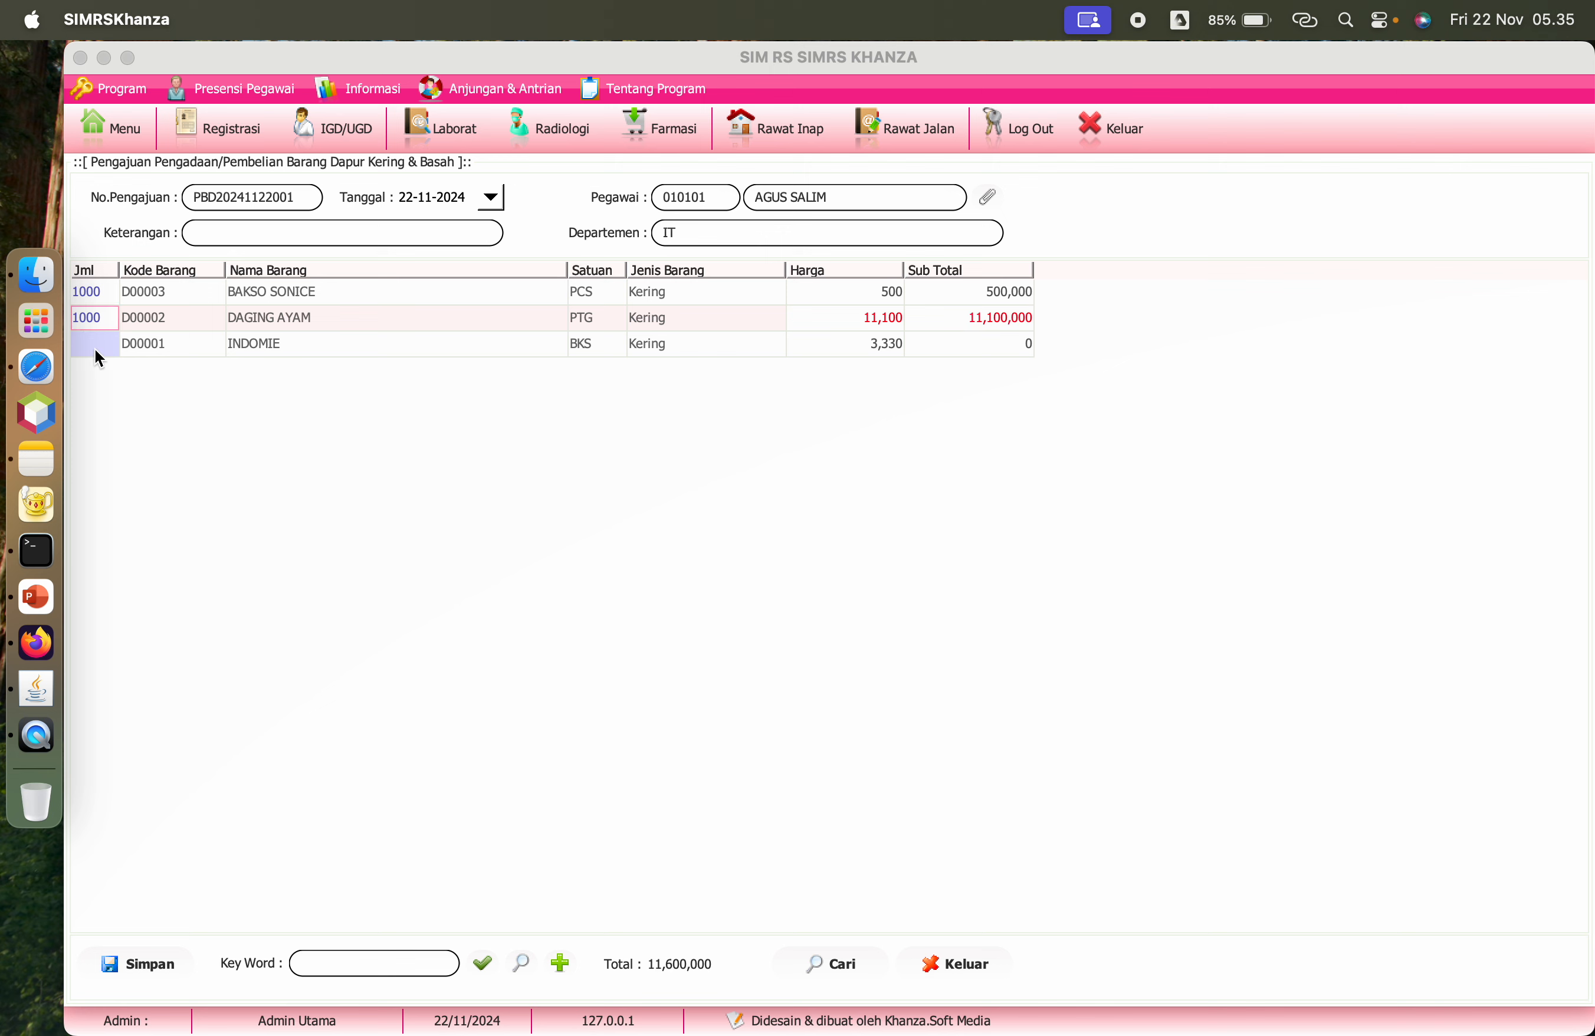
pyautogui.doubleClick(96, 347)
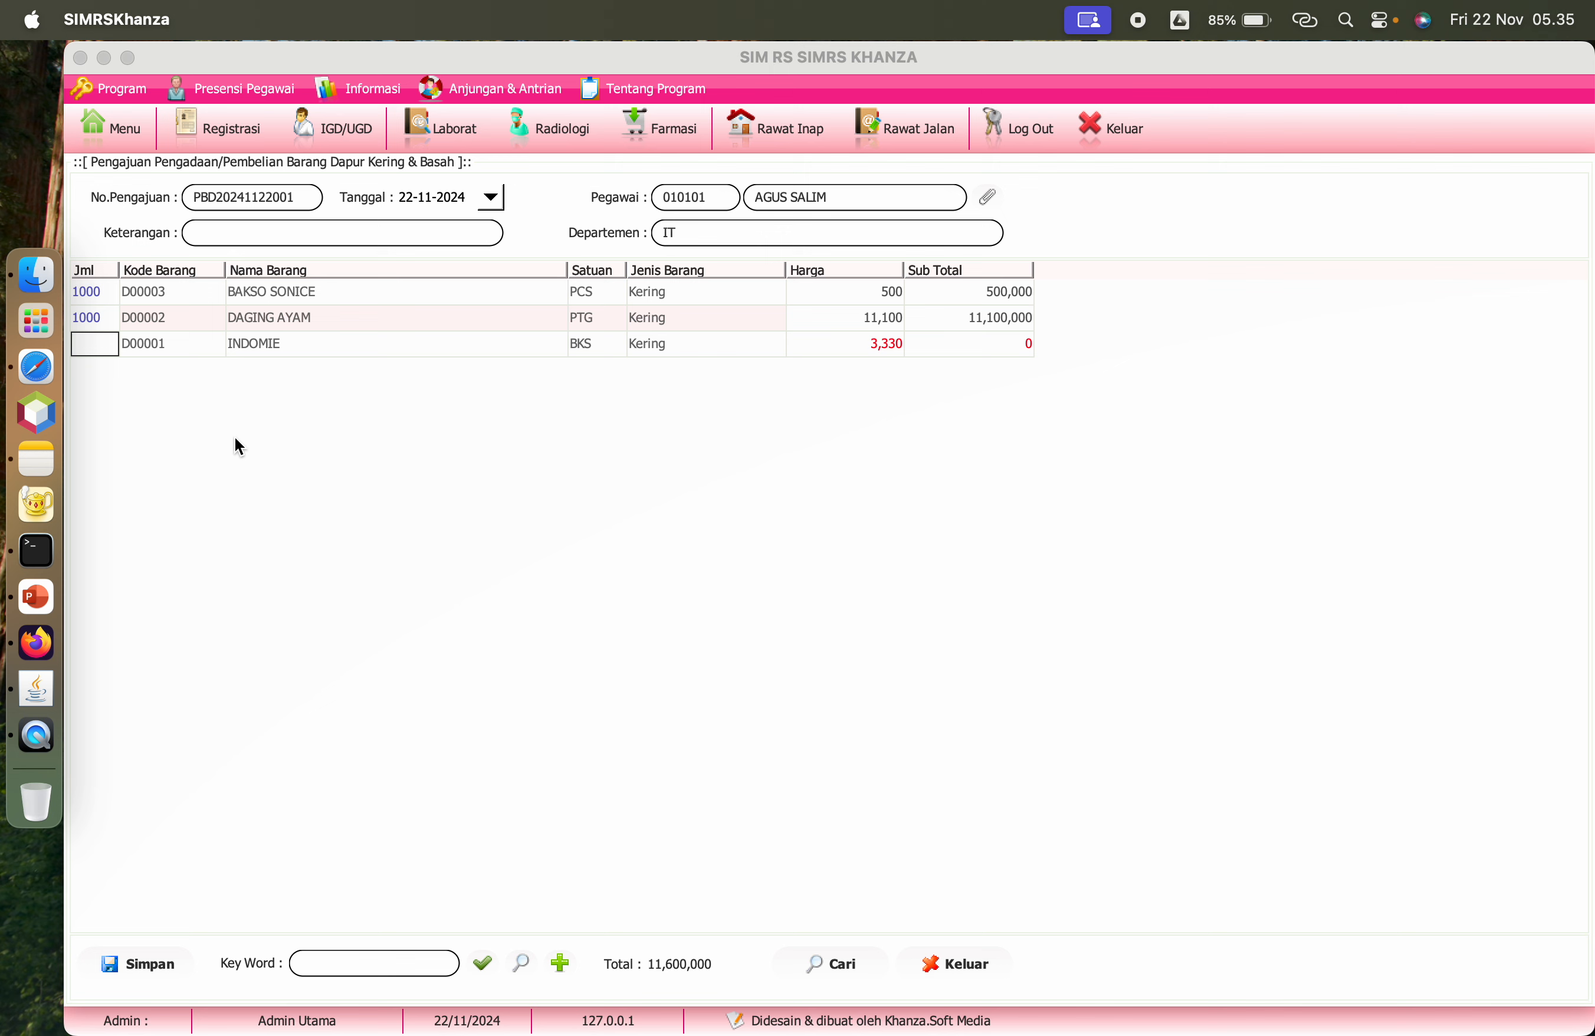
pyautogui.write('5000')
pyautogui.press('Return')
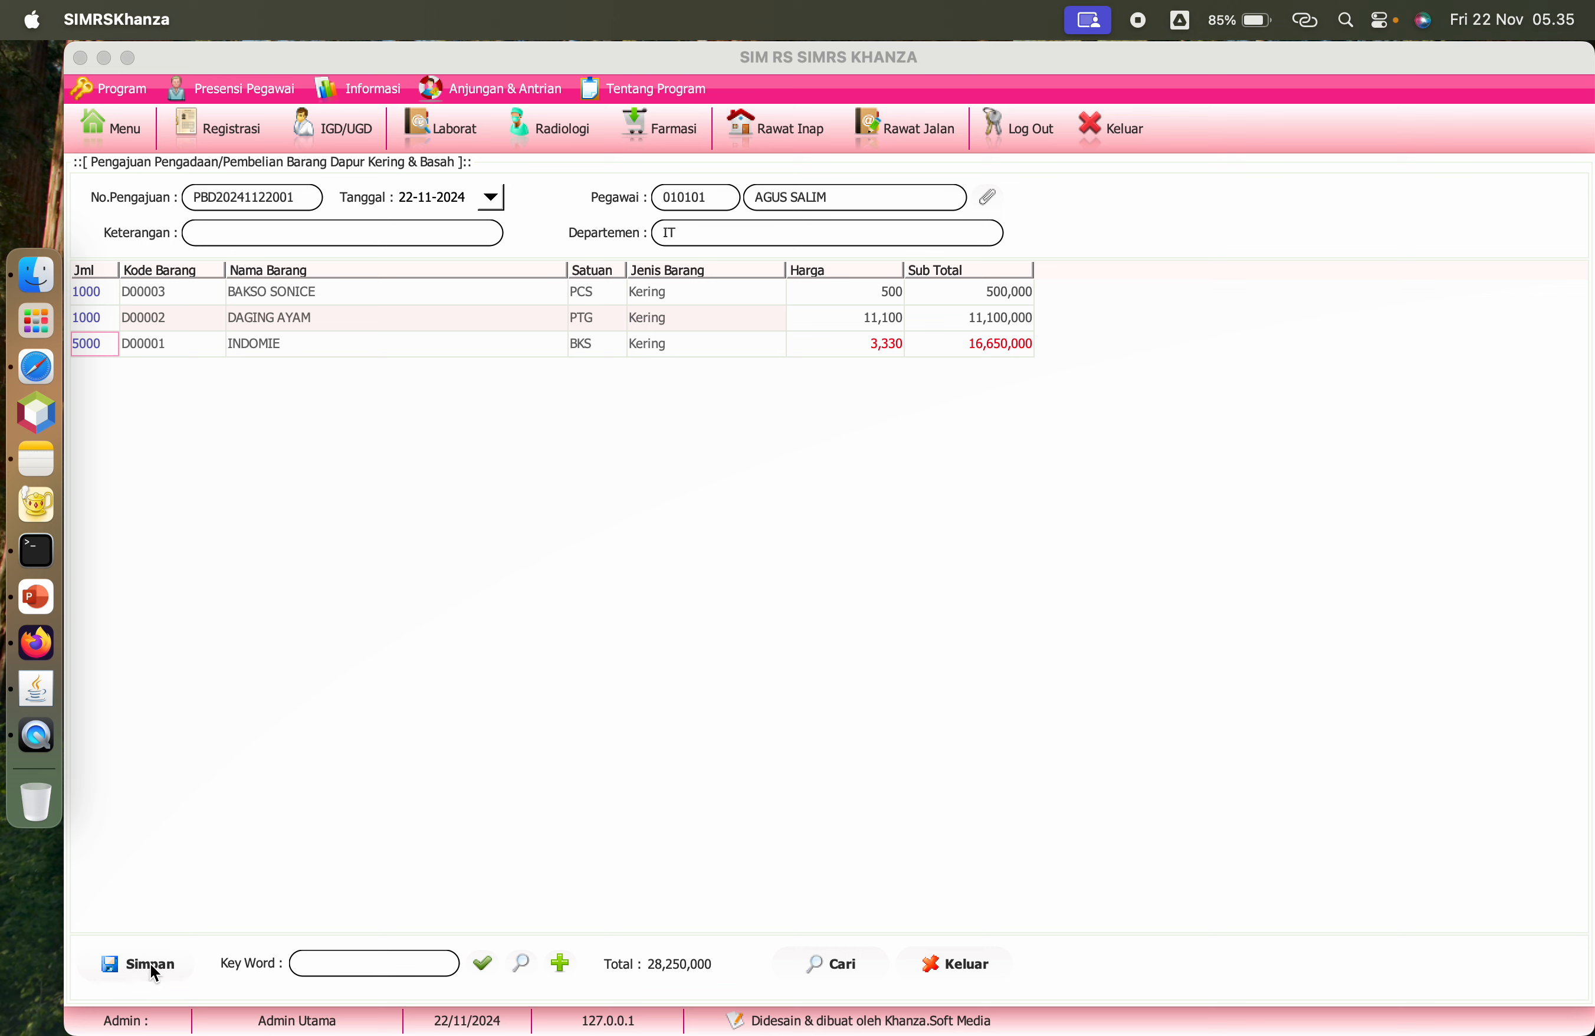
# Step: Set the request's Keterangan to "-" and save the kitchen purchase request
pyautogui.click(216, 242)
pyautogui.click(141, 963)
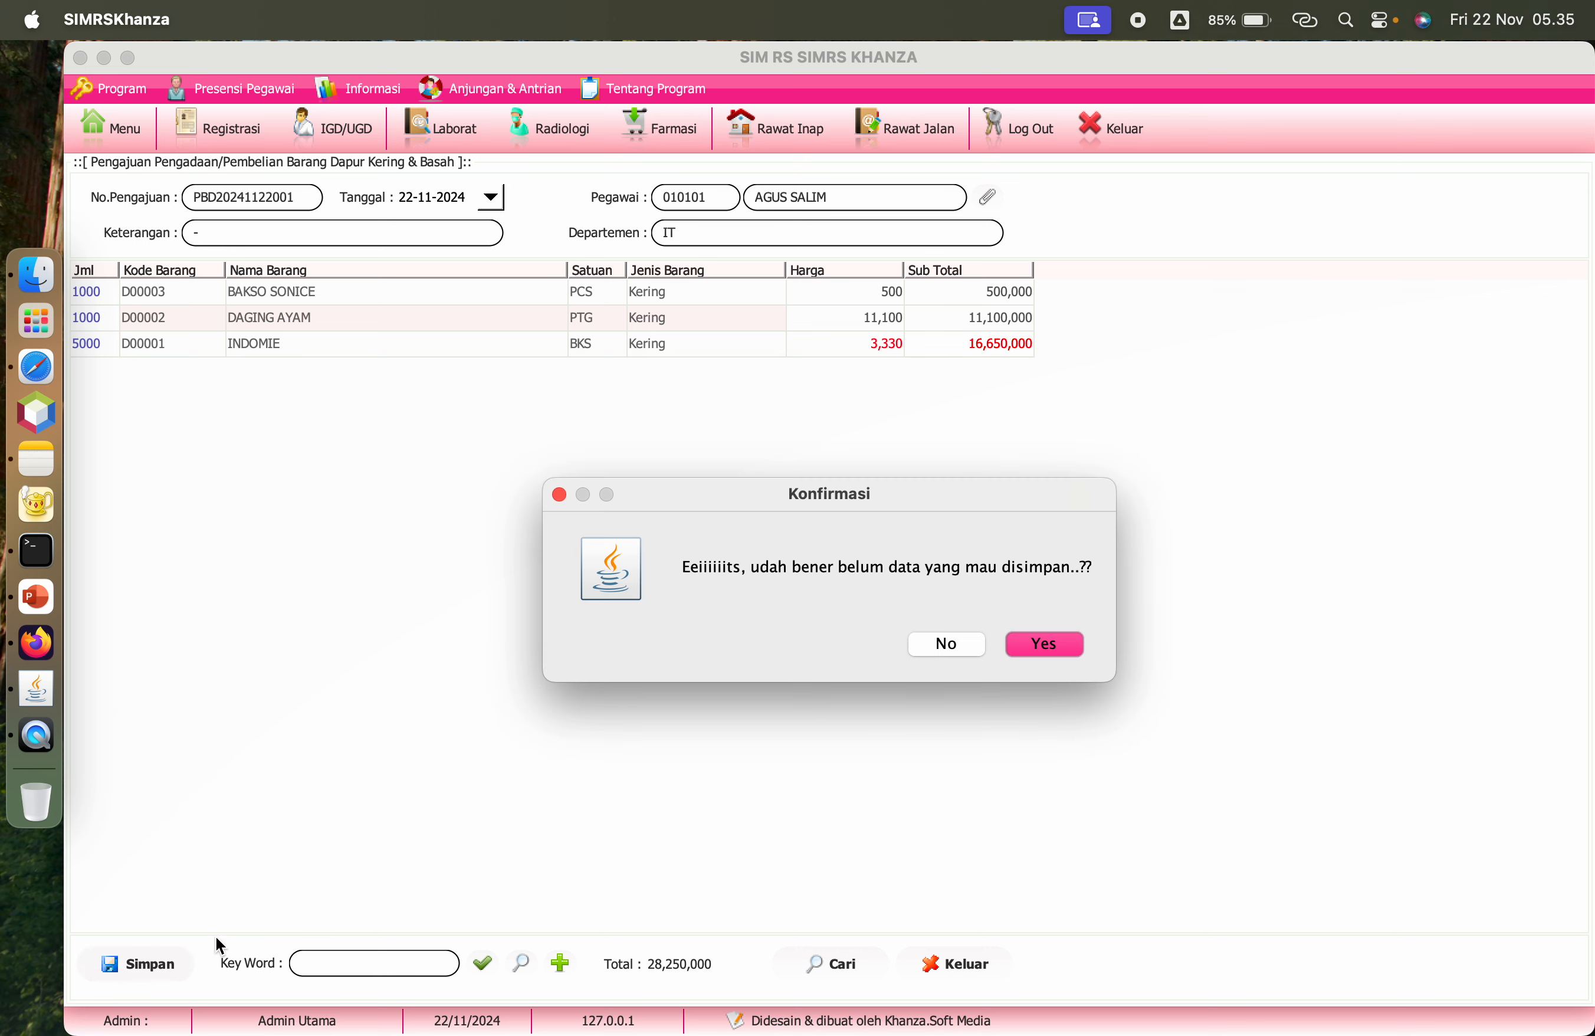
pyautogui.click(1044, 645)
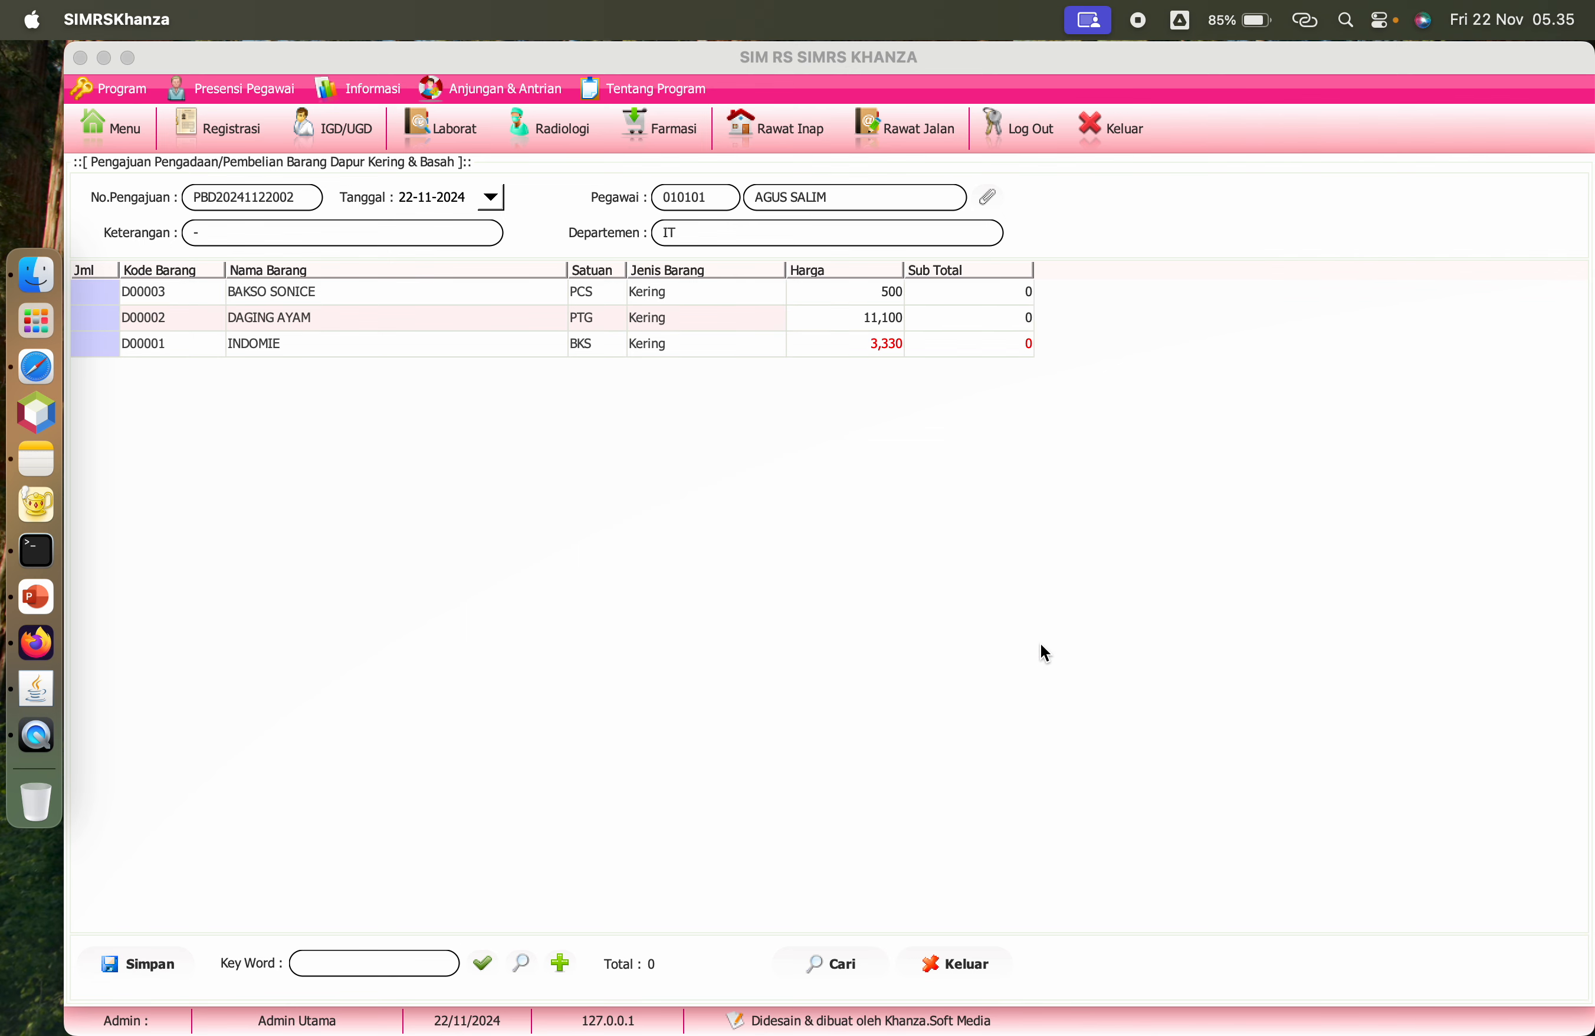
# Step: List the saved kitchen purchase requests for 22-11-2024, check the status filter options, and return to the main menu
pyautogui.click(834, 968)
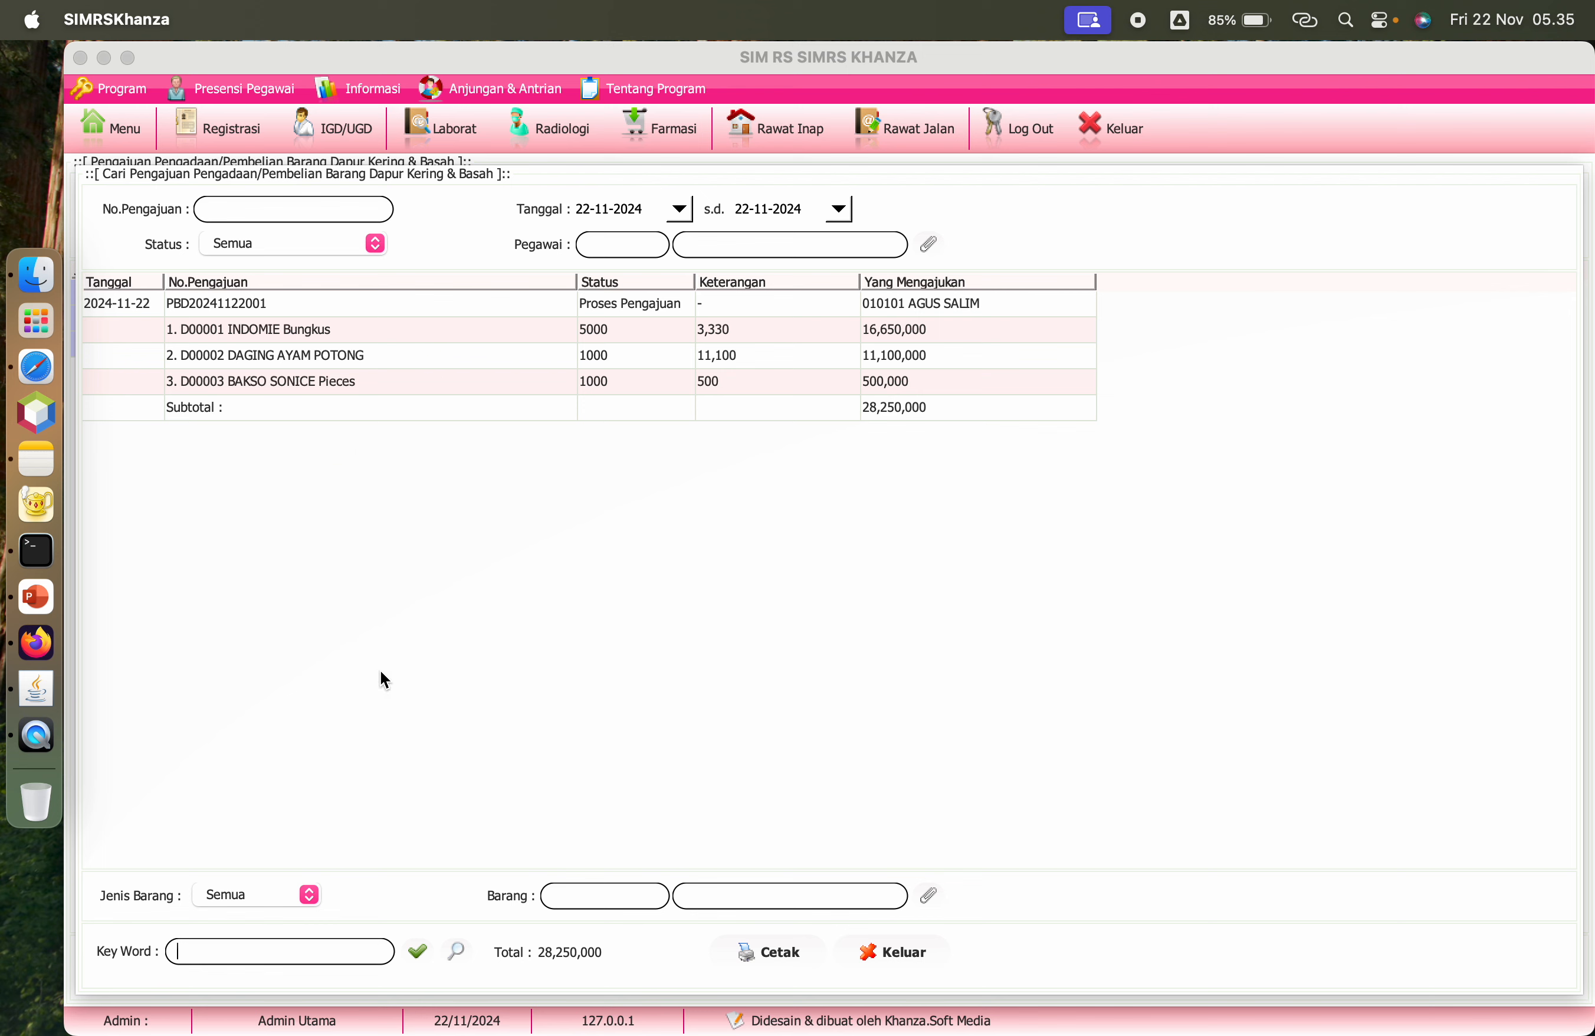
pyautogui.click(231, 246)
pyautogui.click(302, 484)
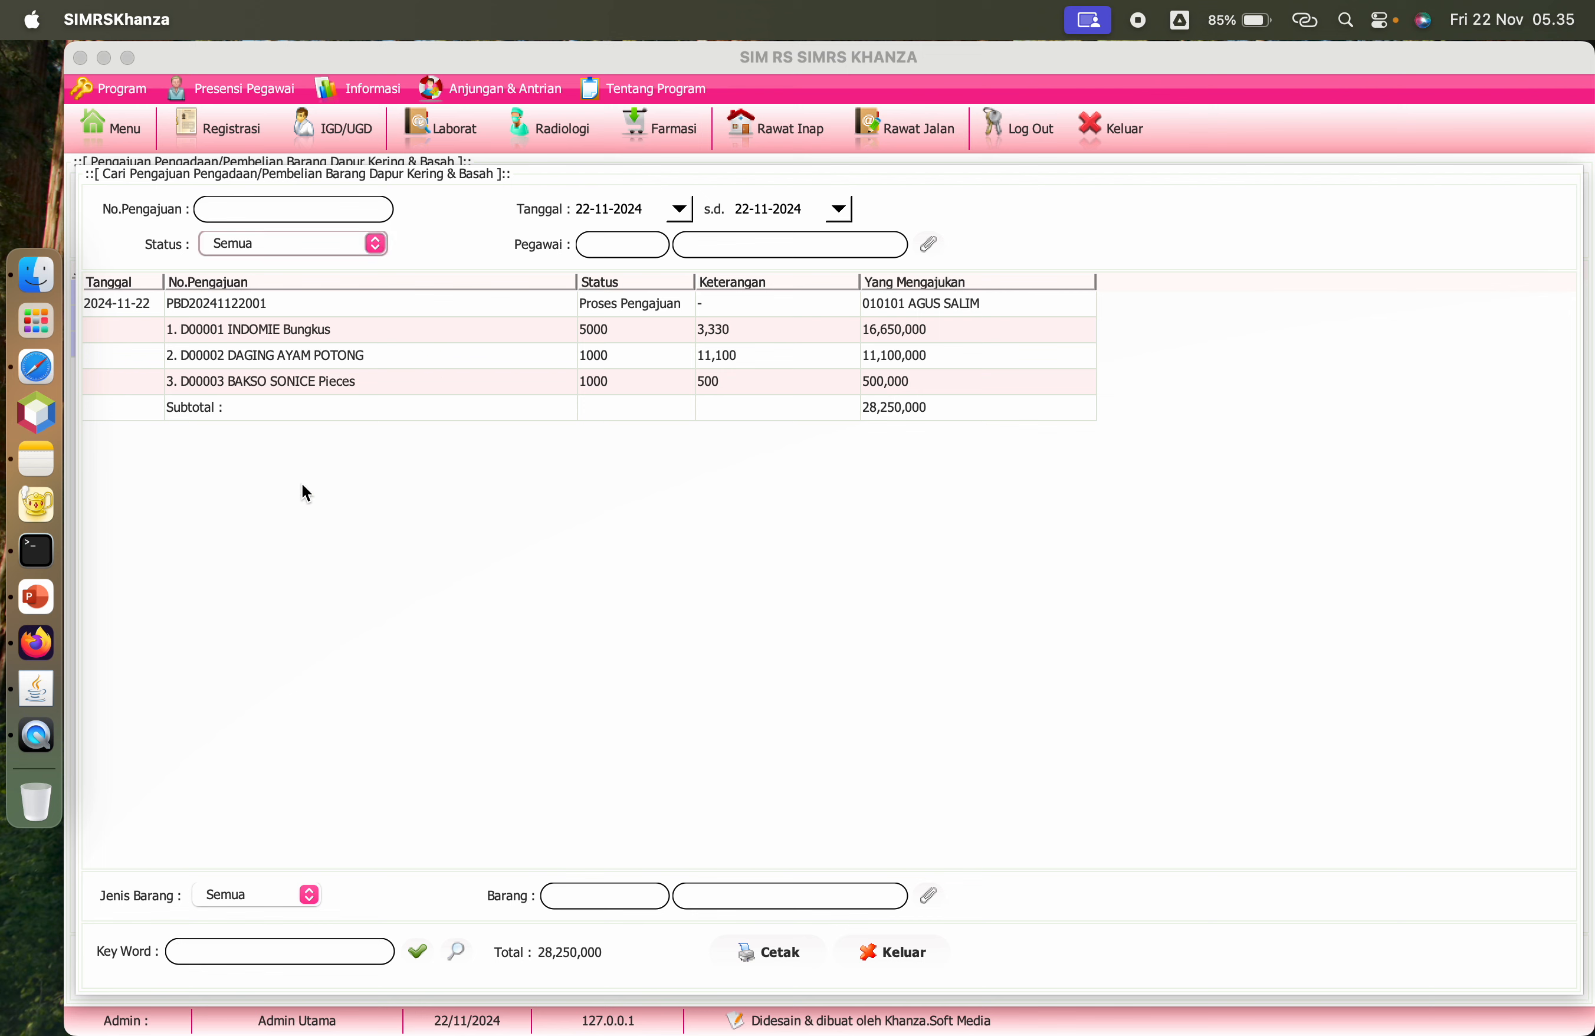
pyautogui.click(123, 127)
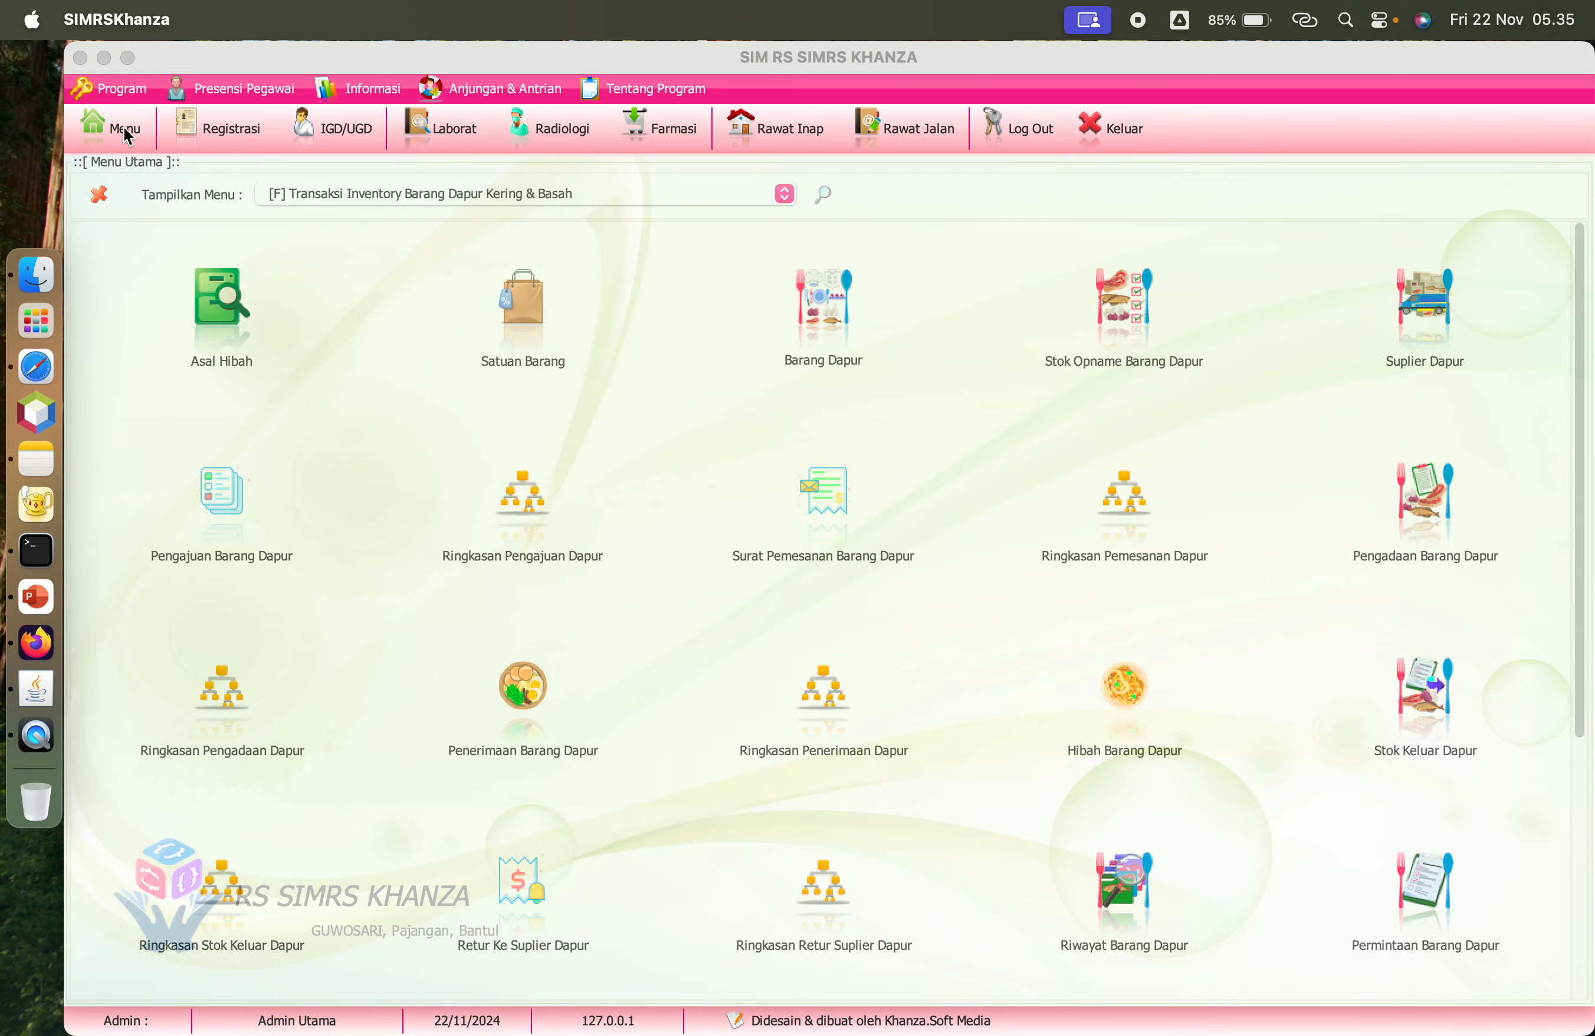
# Step: Find the kitchen request summary with "pengajuan da", view Ringkasan Pengajuan Dapur, and return to the main menu
pyautogui.click(824, 196)
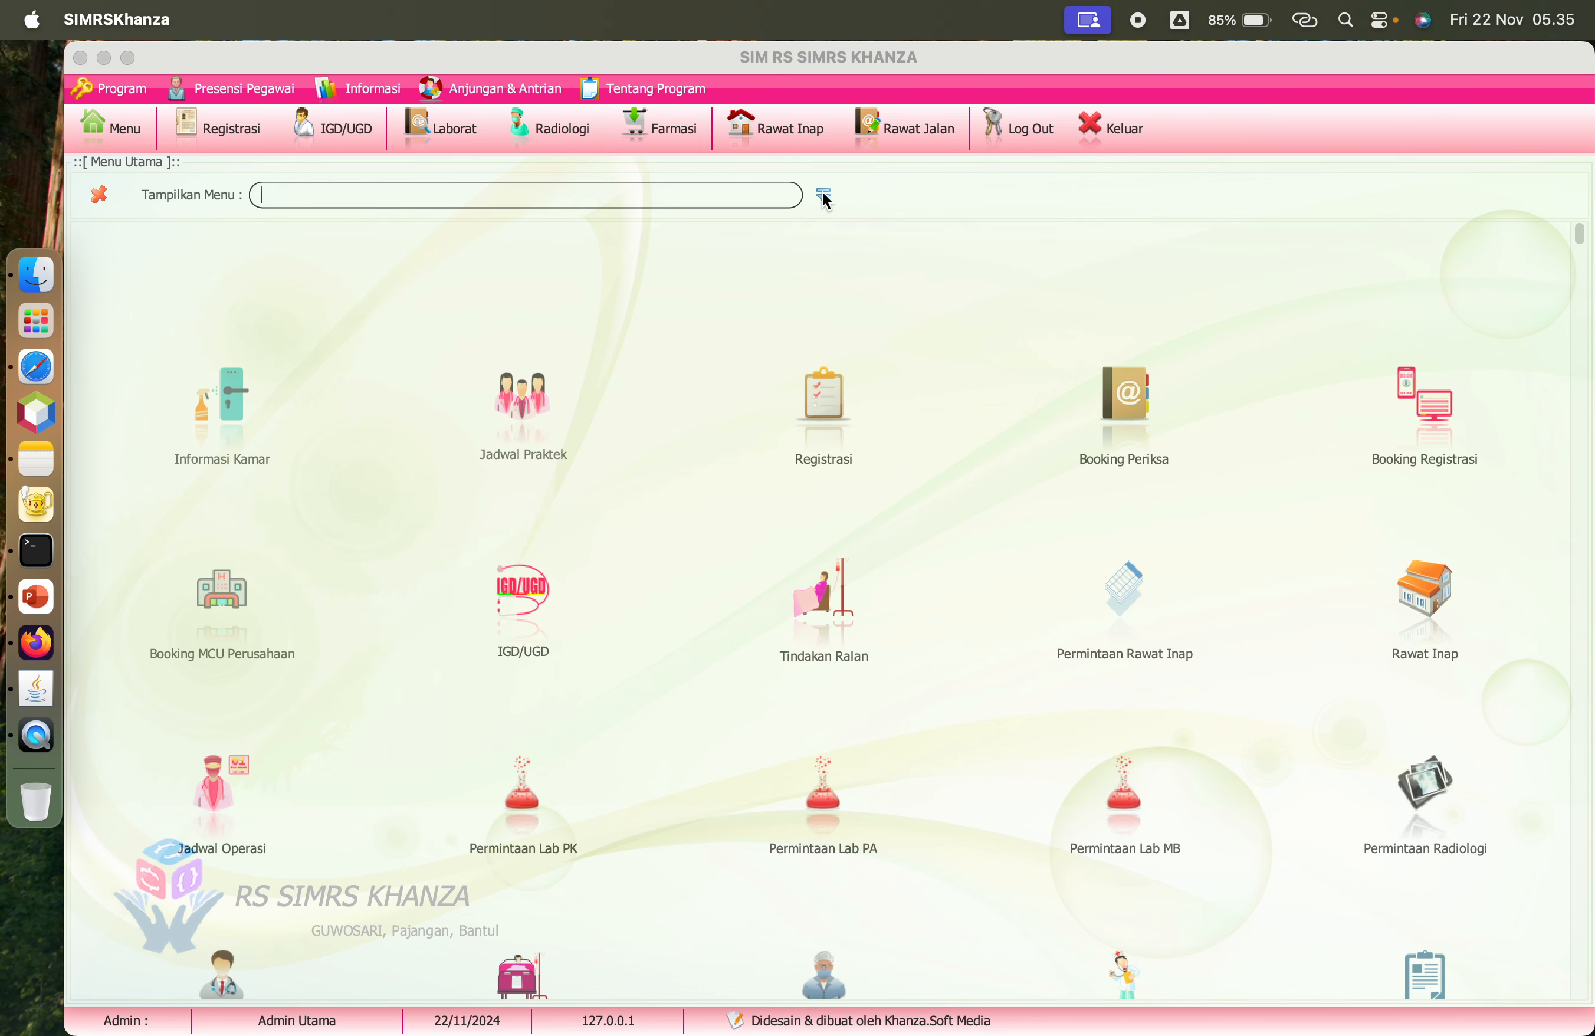
pyautogui.write('pengajuan da')
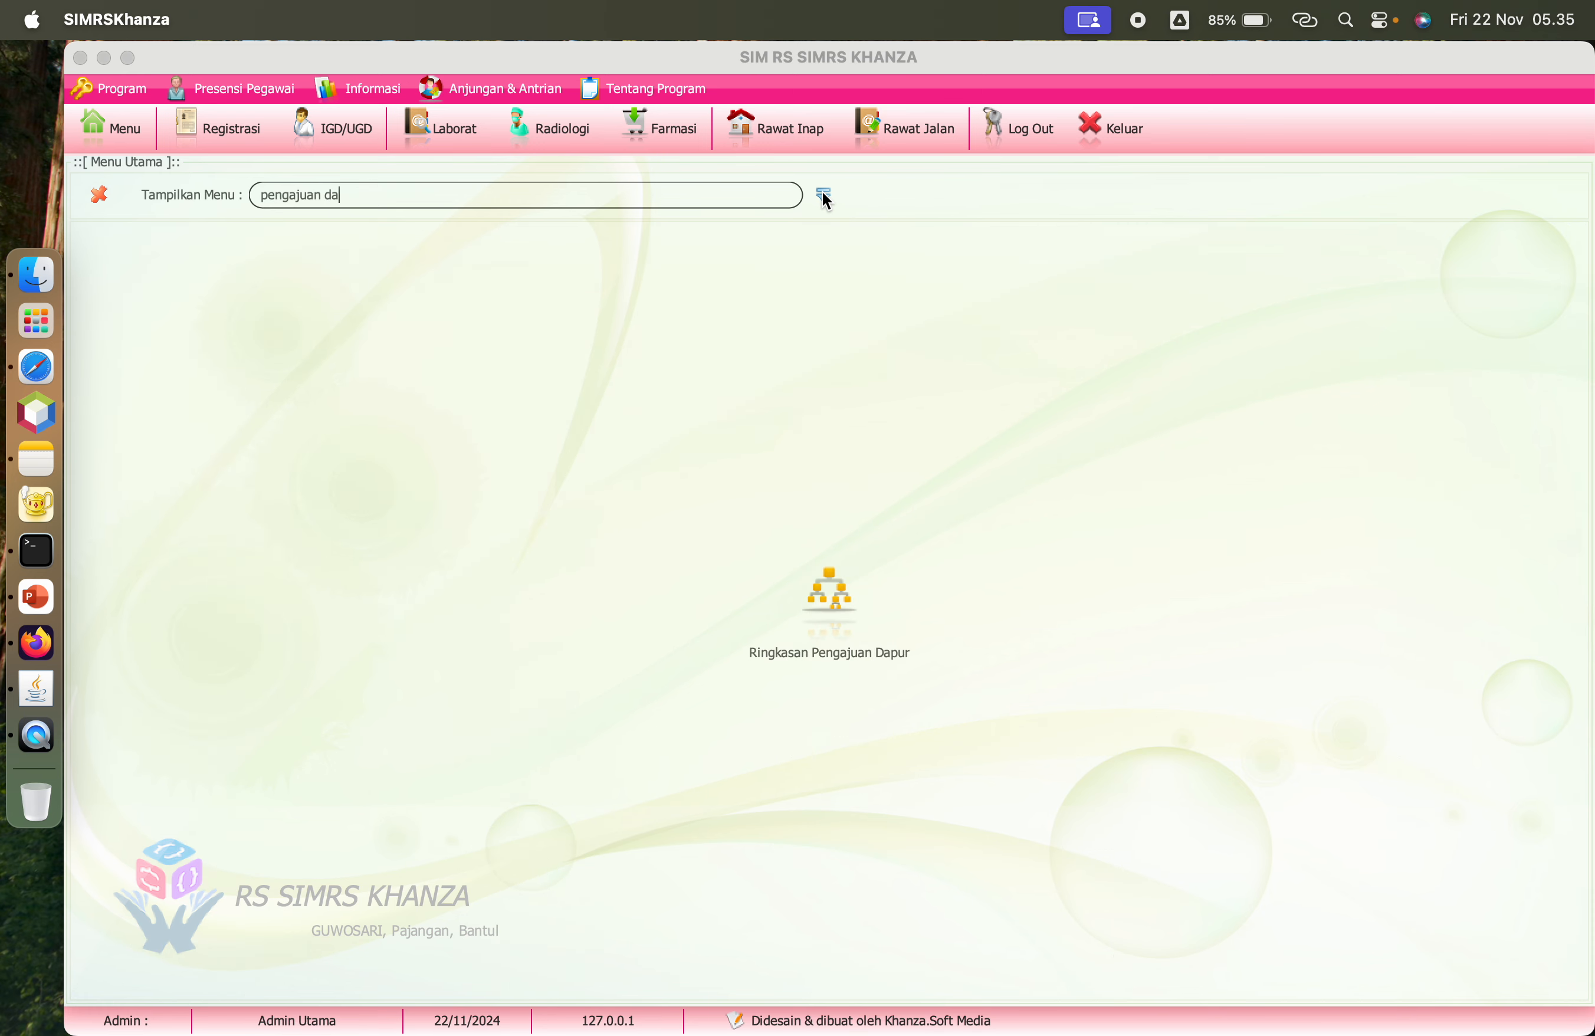
pyautogui.click(865, 631)
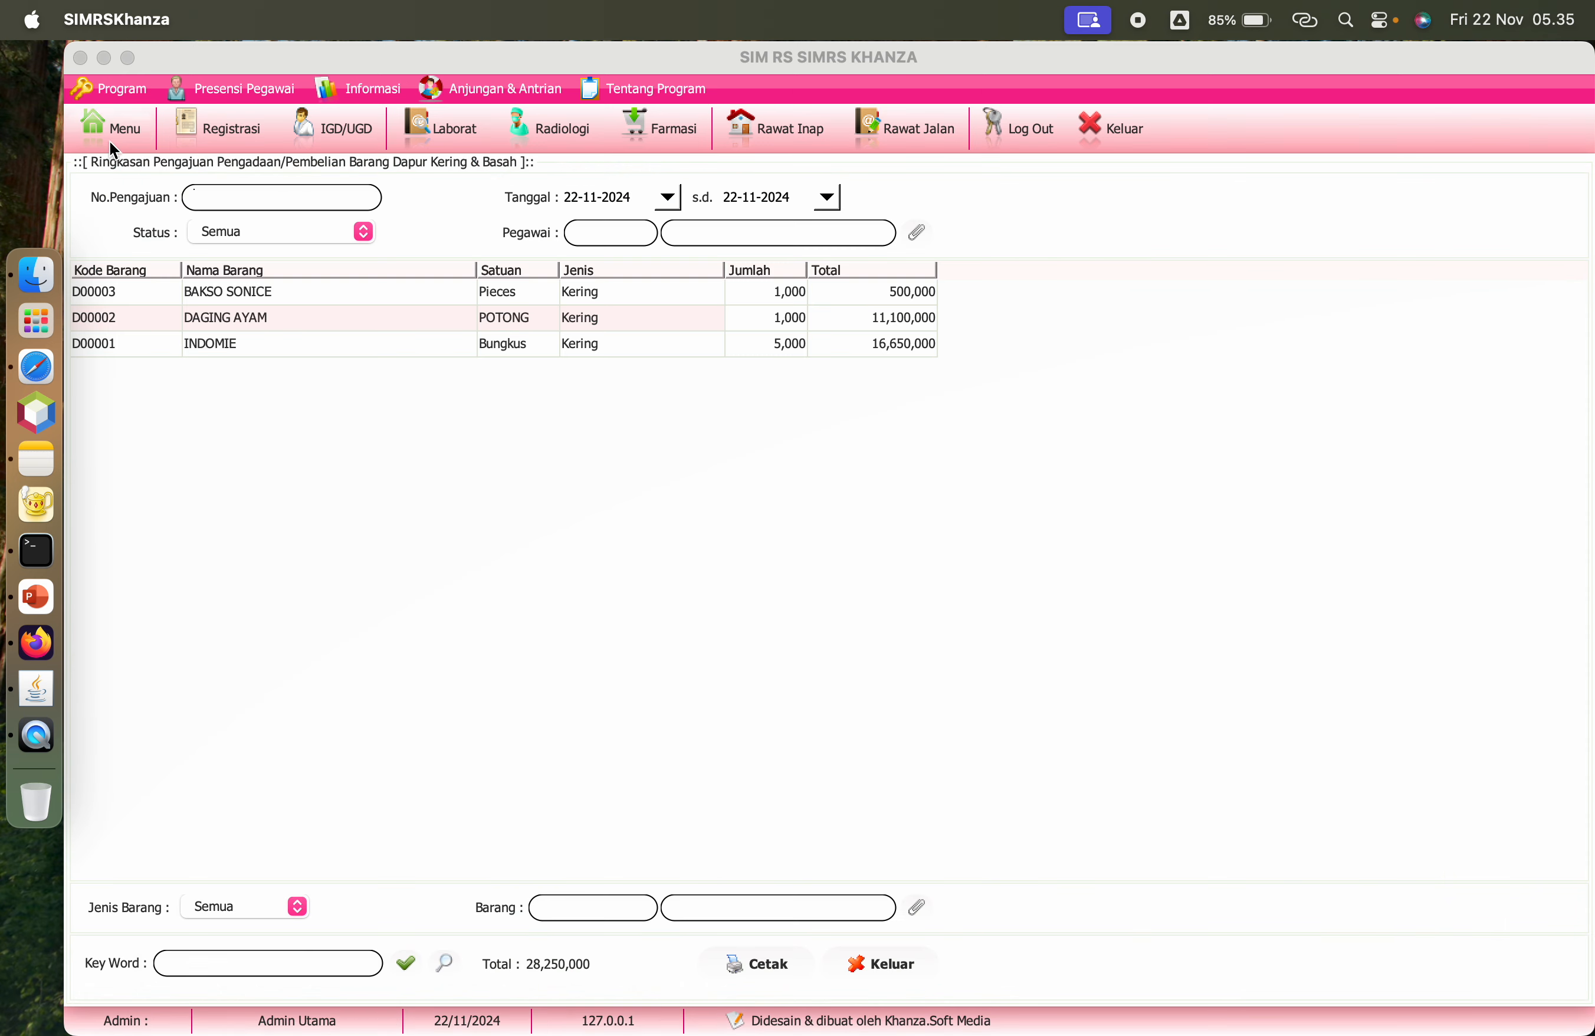
pyautogui.click(107, 131)
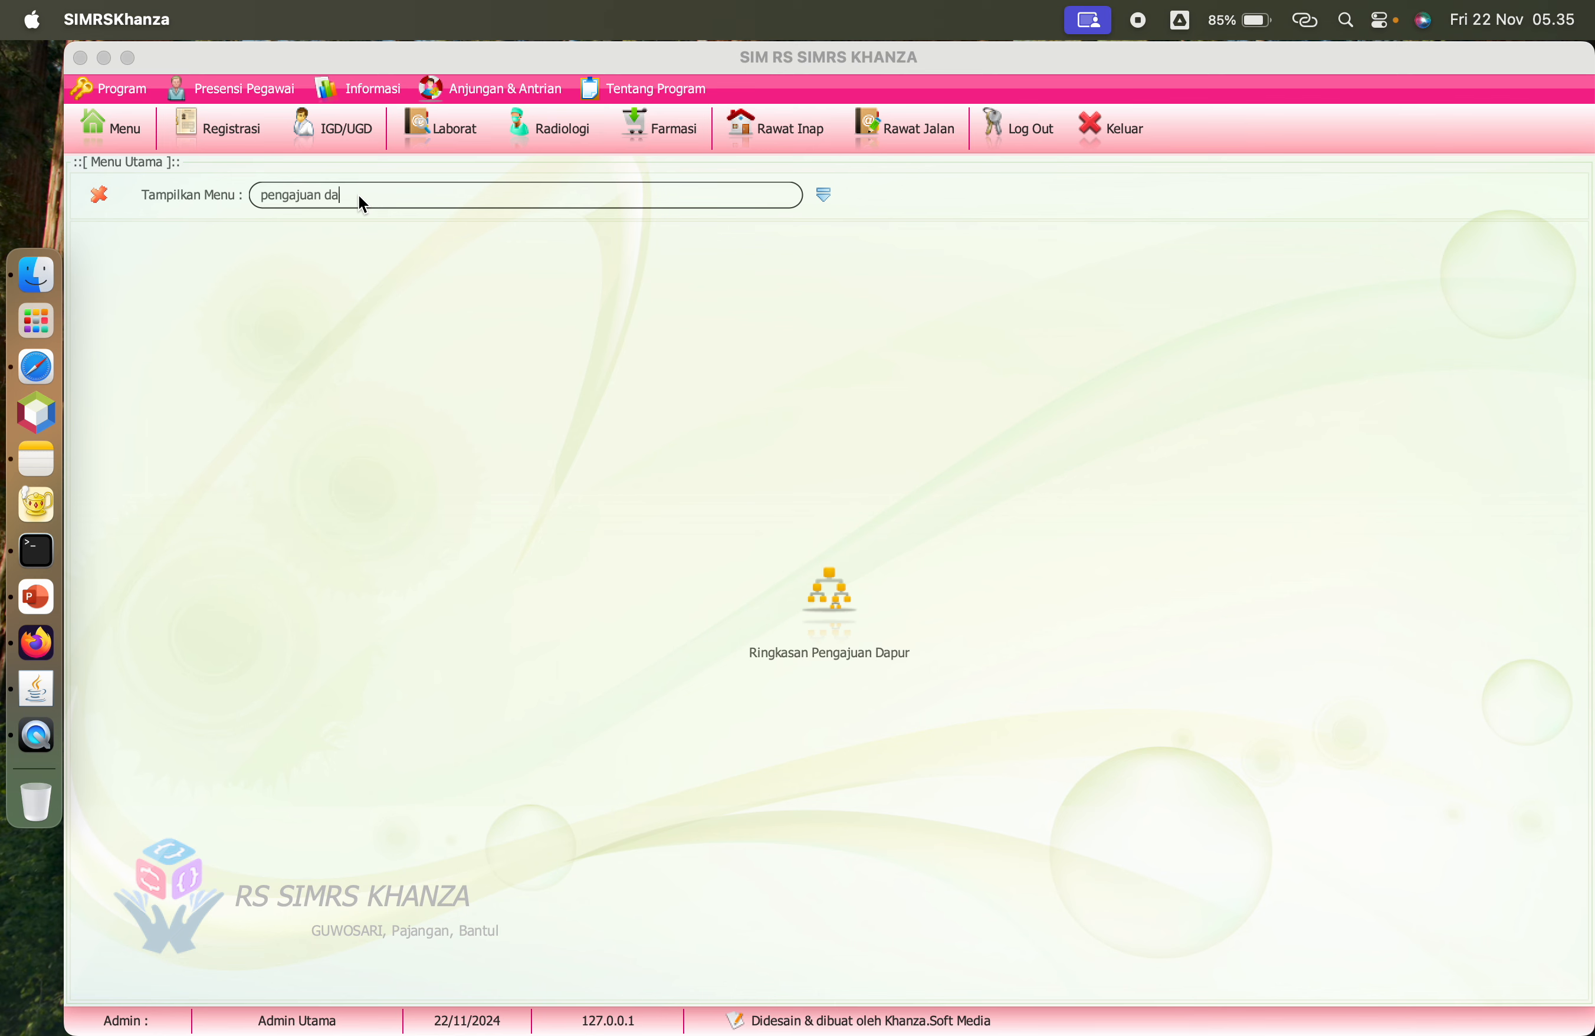
# Step: Find Pengajuan Barang Dapur with "pengajuan ba" and mark its saved 22-11-2024 request as Disetujui
pyautogui.write('ba')
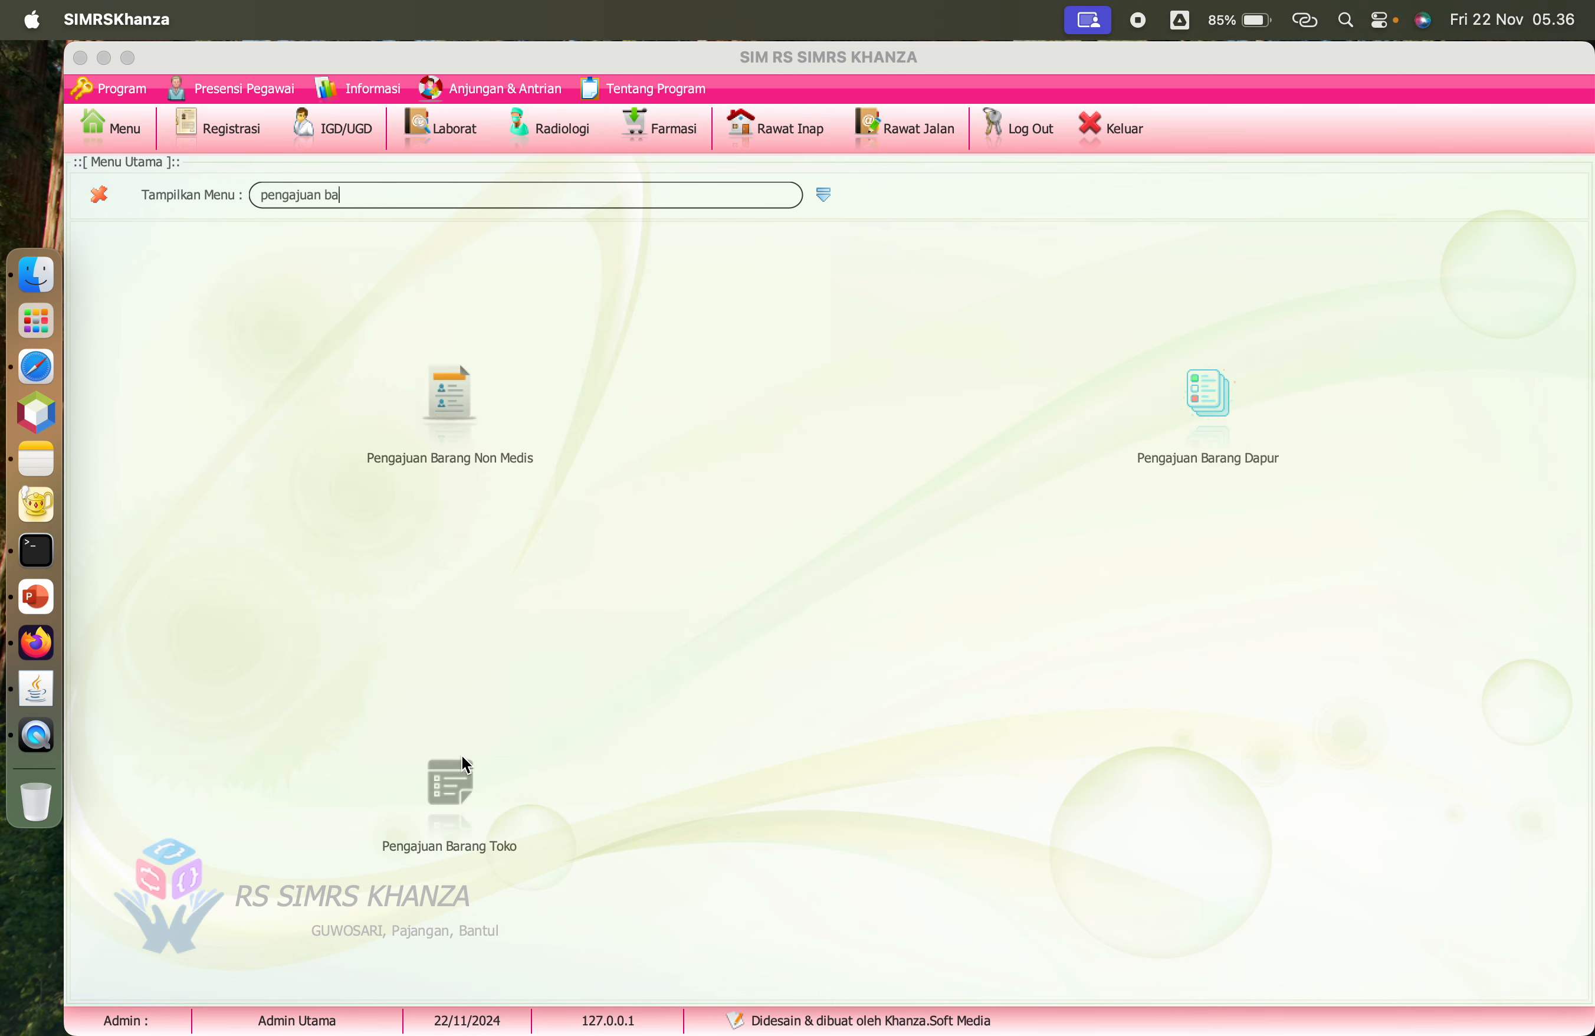
pyautogui.click(1196, 425)
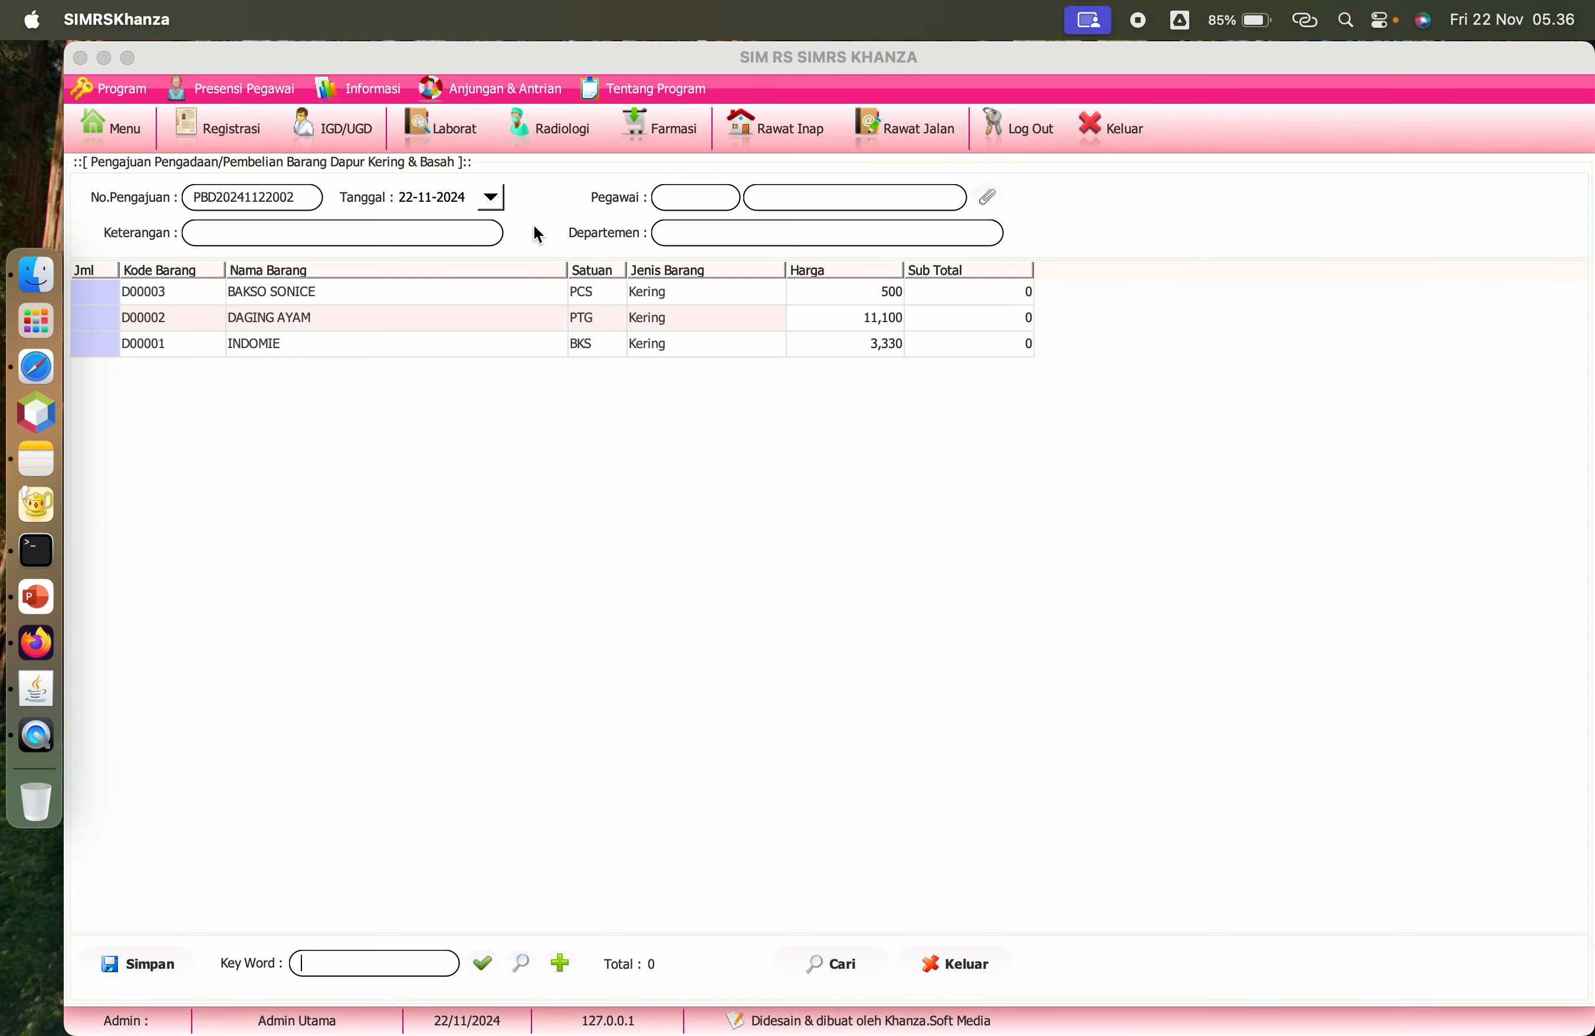
pyautogui.click(849, 960)
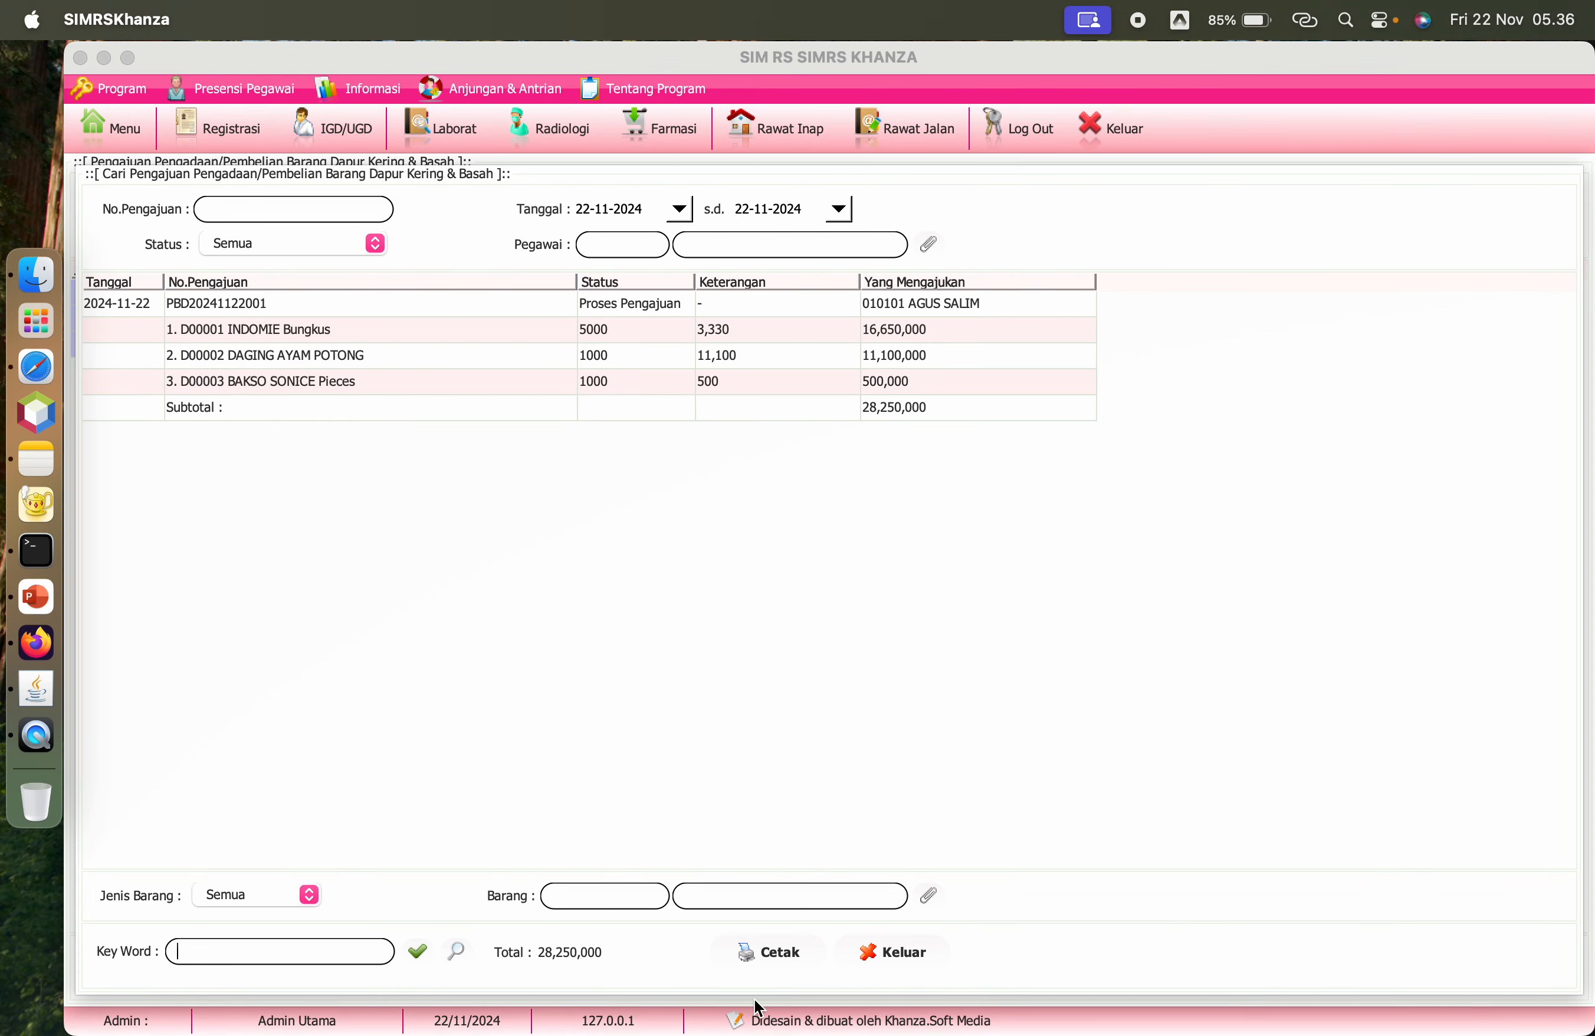
pyautogui.click(137, 306)
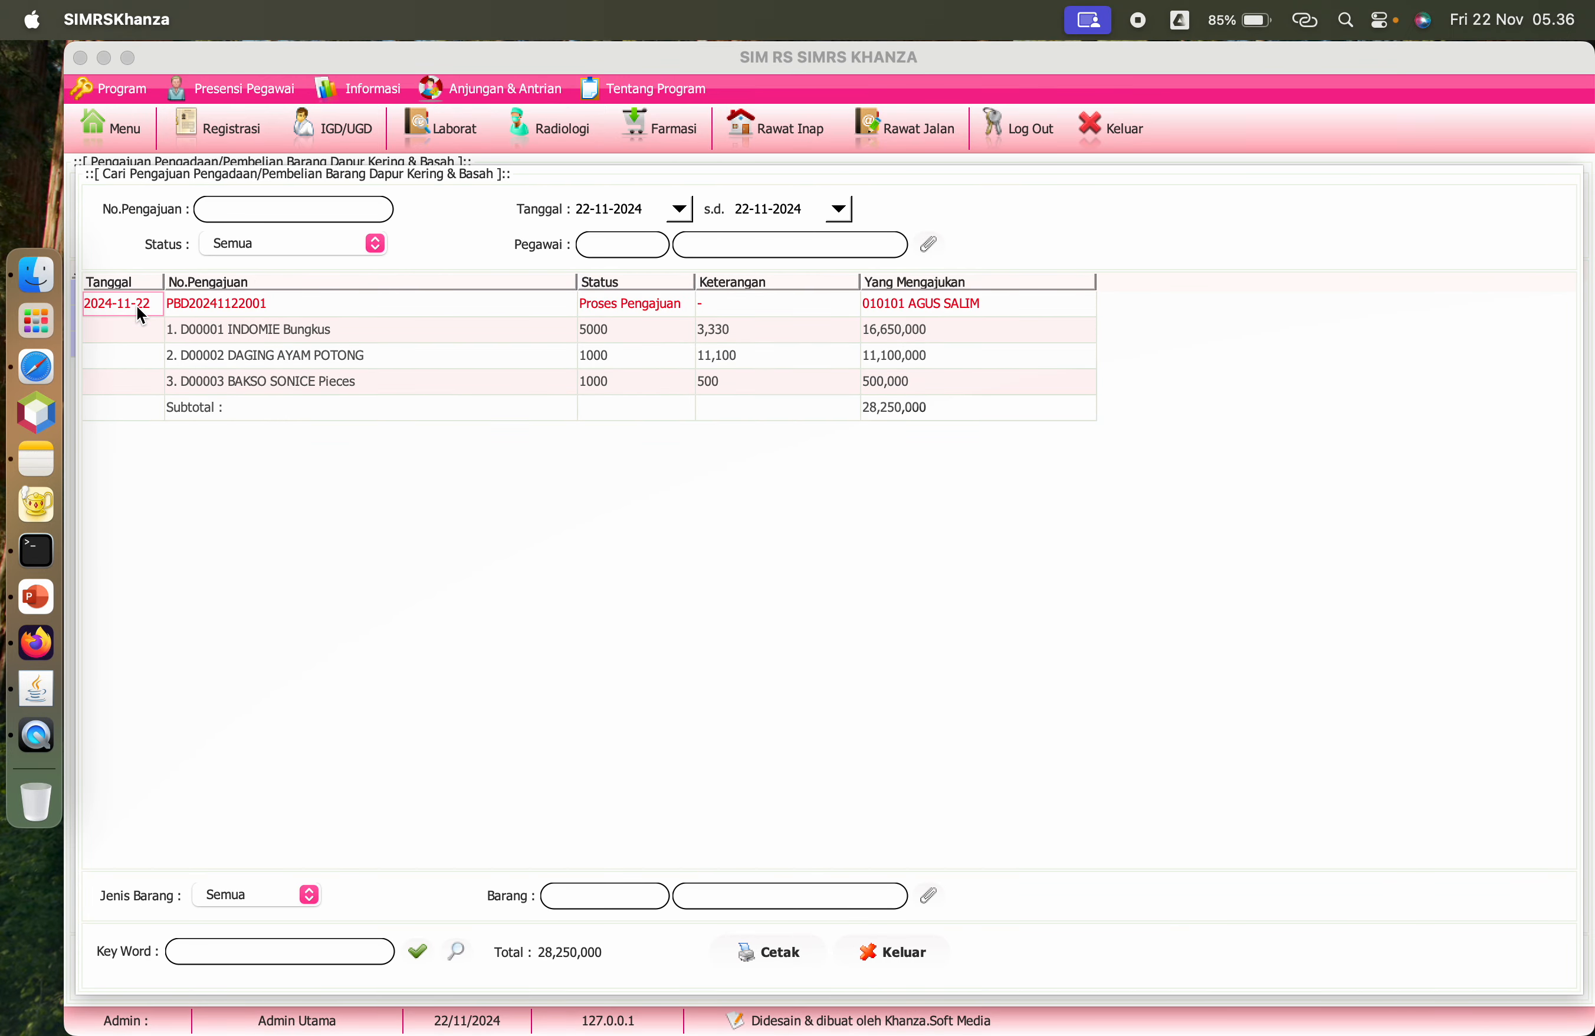
pyautogui.rightClick(136, 306)
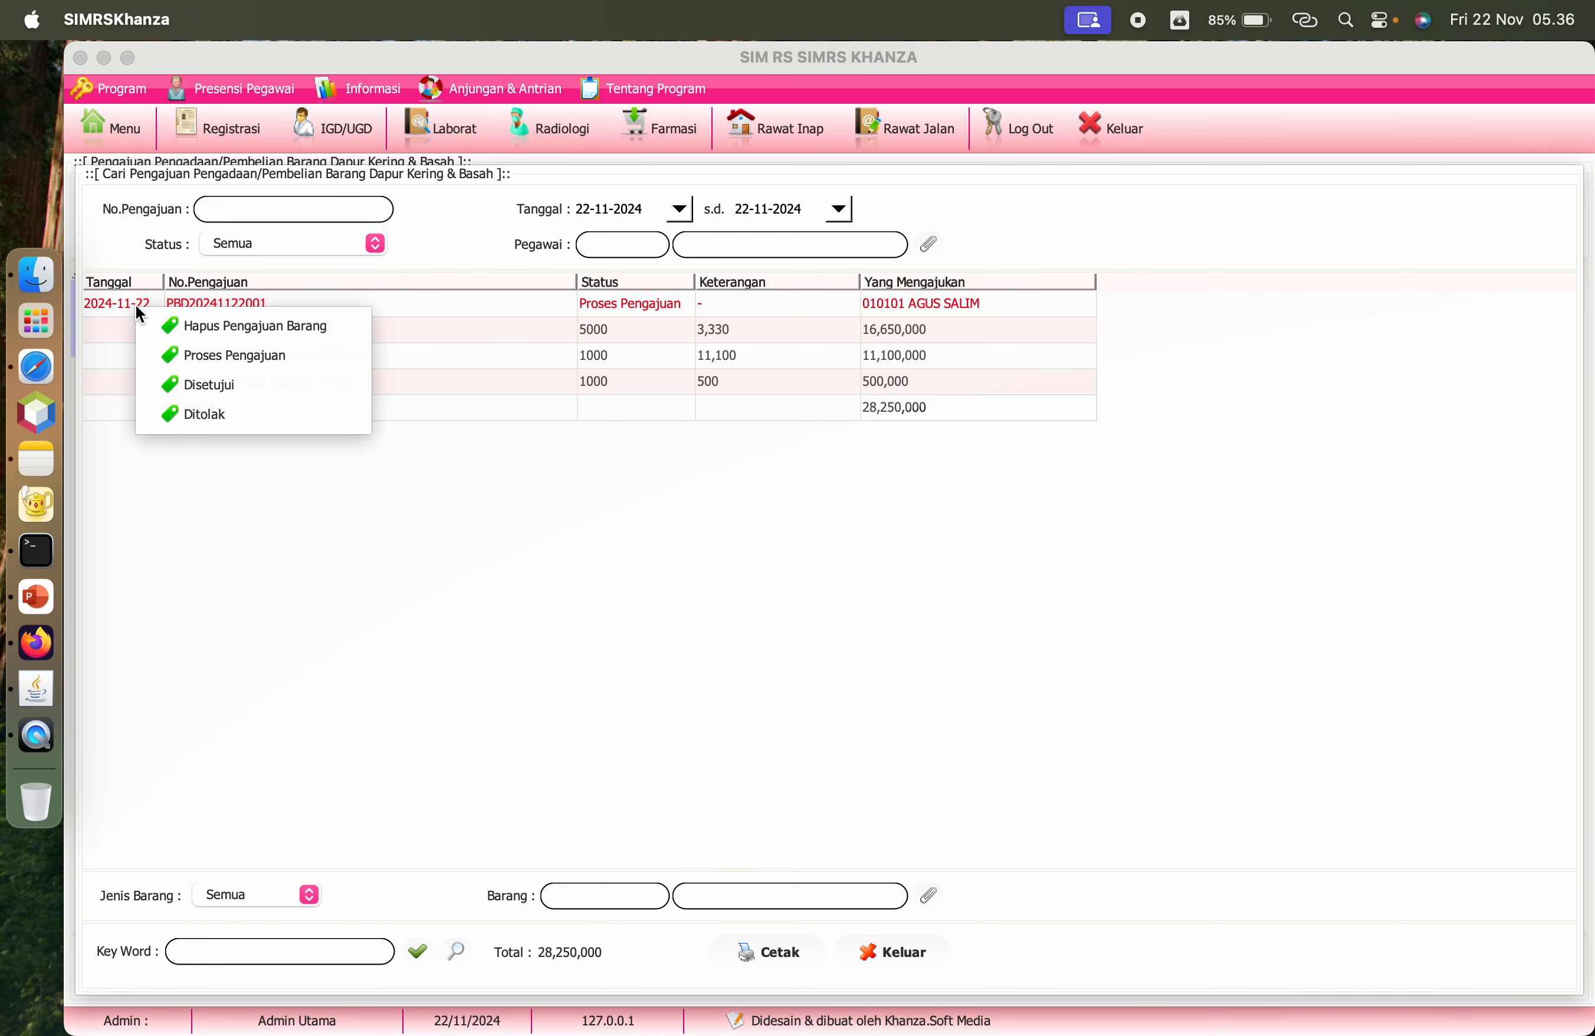
pyautogui.click(231, 378)
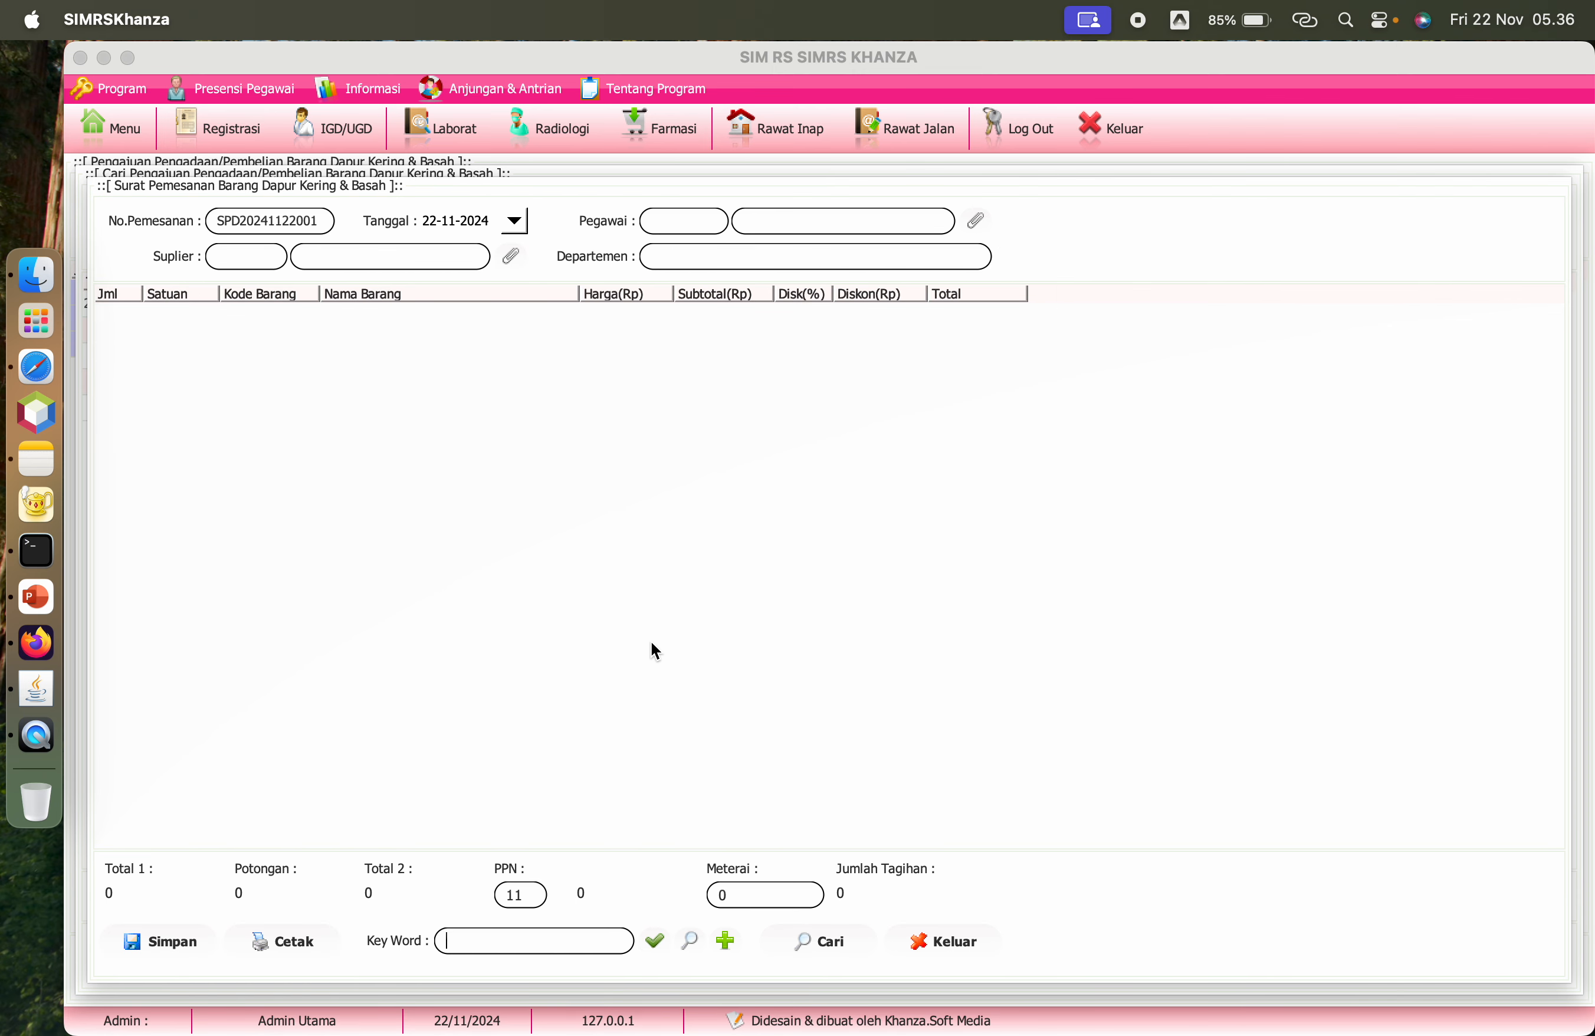
# Step: Load all kitchen items into the Surat Pemesanan form and select the employee with the position dokter umum
pyautogui.click(687, 949)
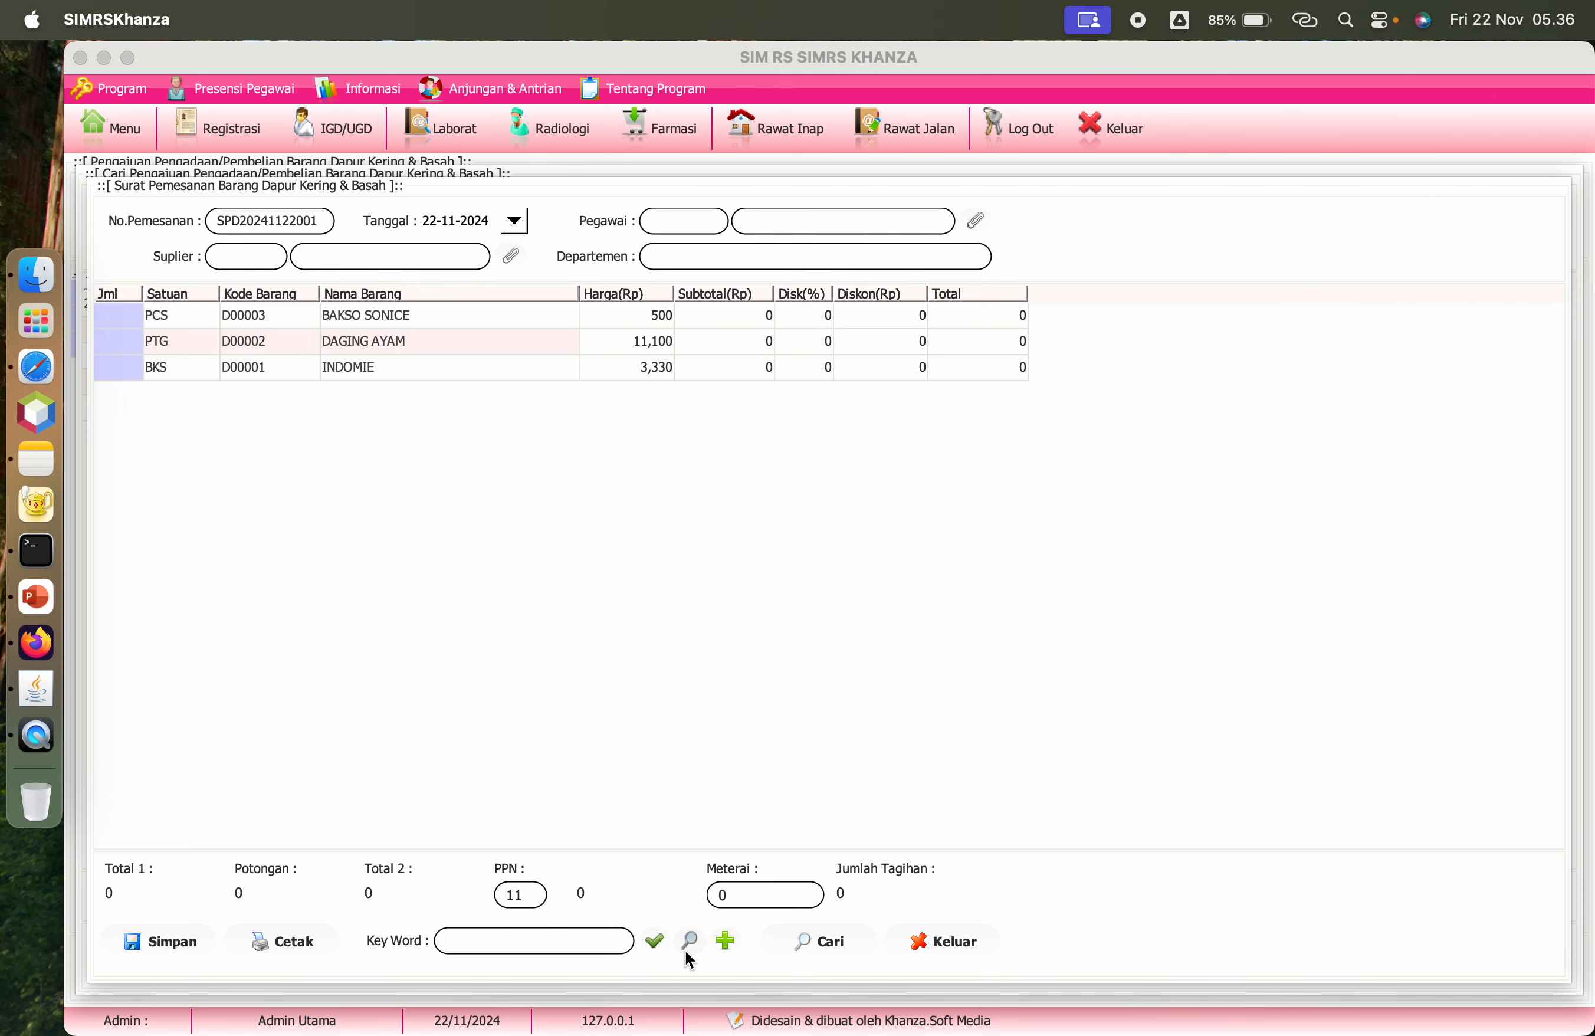
pyautogui.click(973, 225)
pyautogui.doubleClick(259, 337)
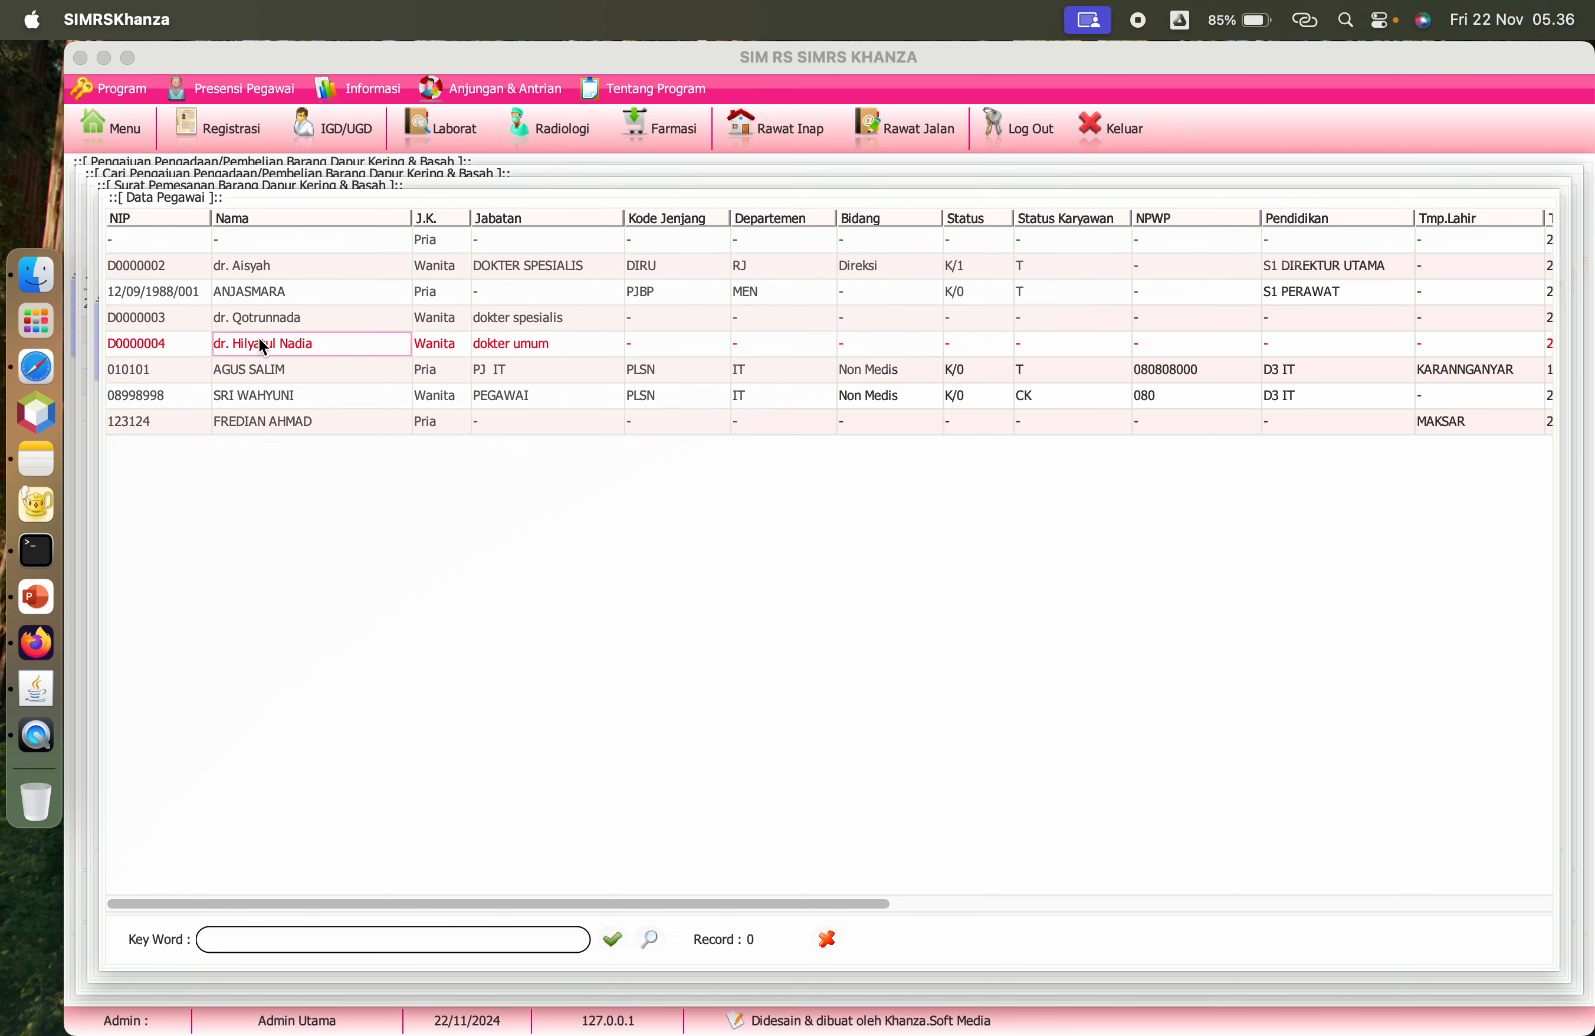
# Step: Enter an order quantity of 100 each for BAKSO SONICE, DAGING AYAM and INDOMIE
pyautogui.click(117, 314)
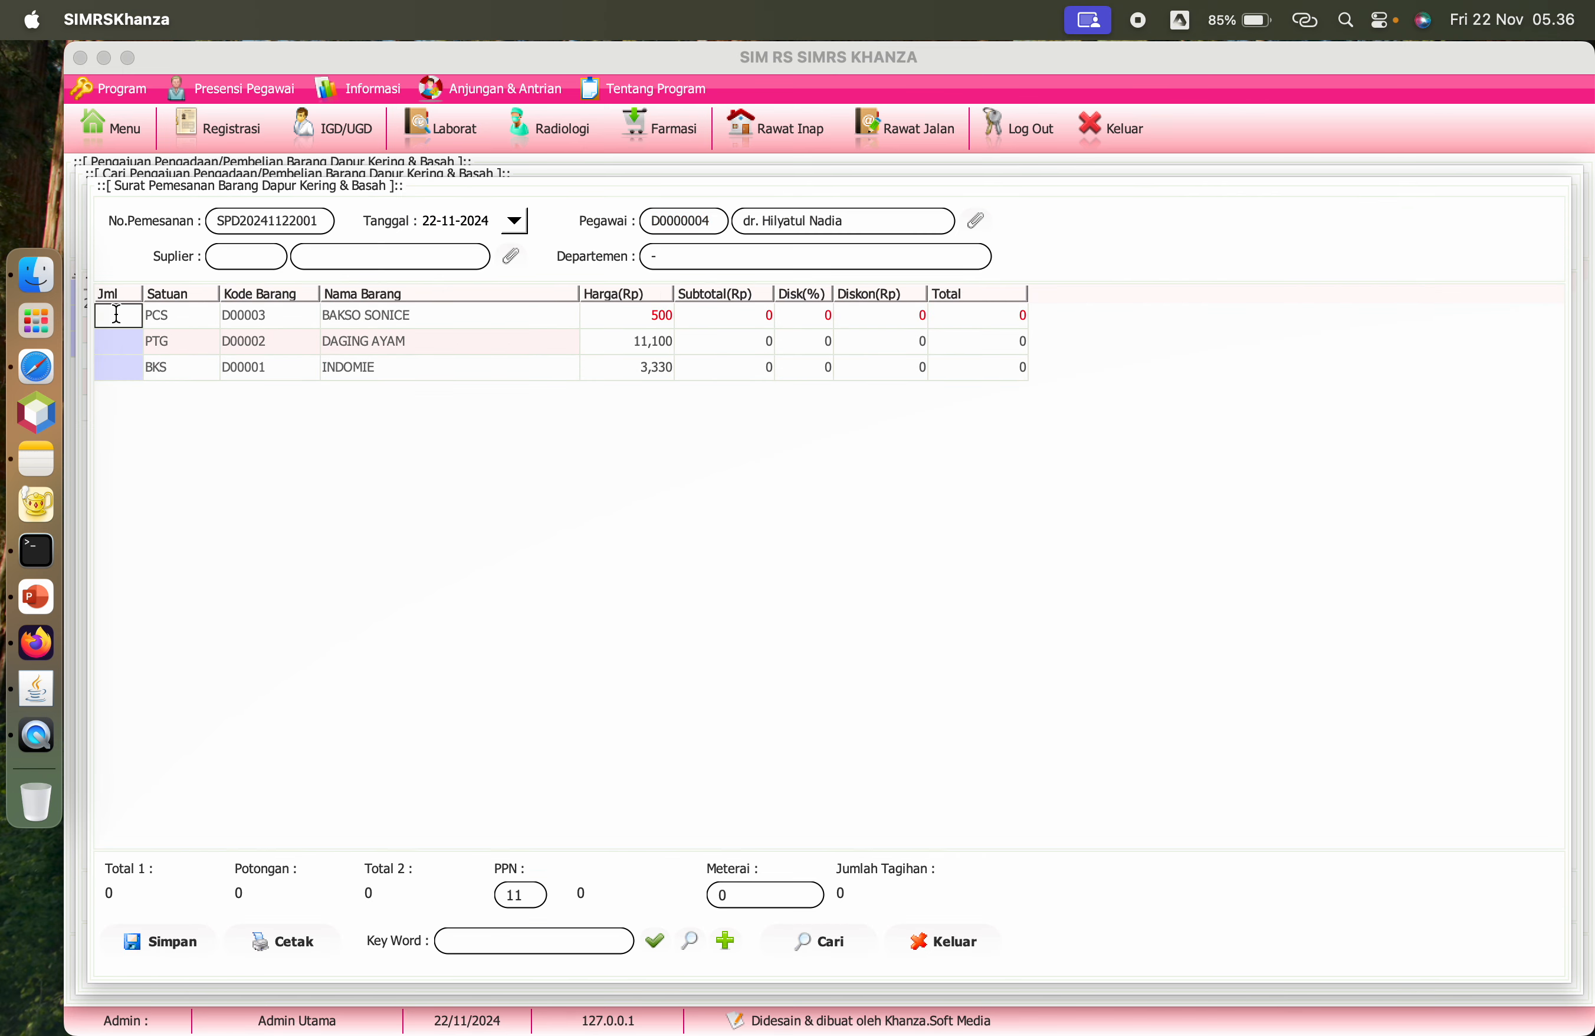
pyautogui.write('100')
pyautogui.press('Return')
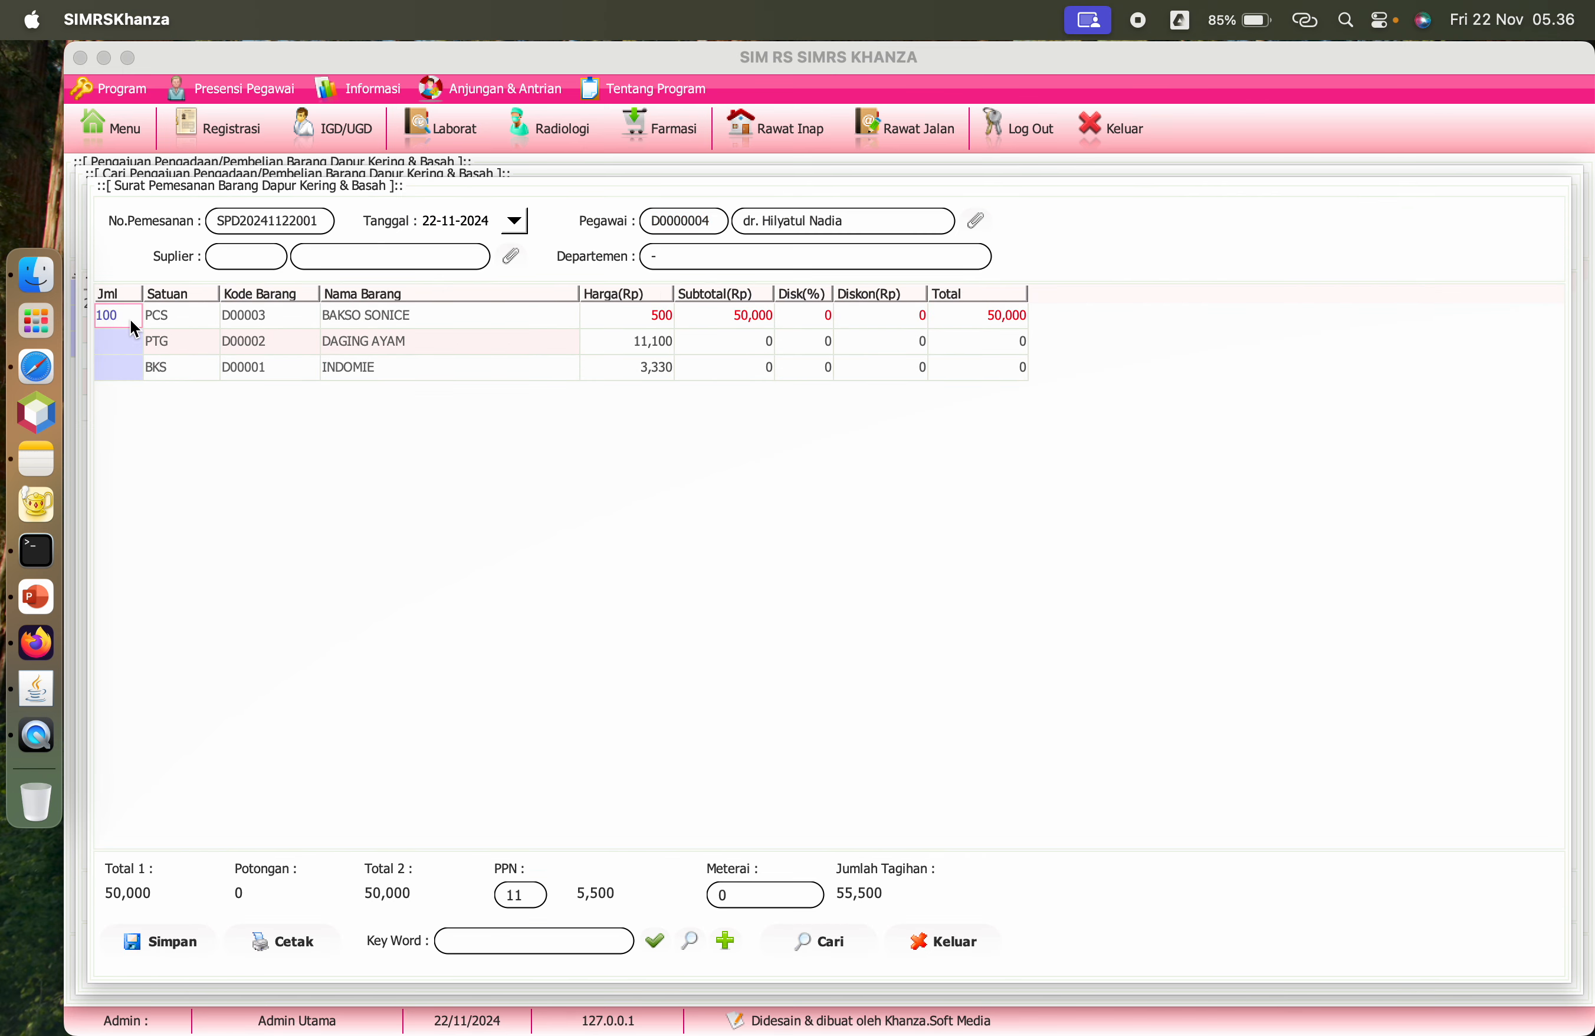
pyautogui.click(126, 341)
pyautogui.write('100')
pyautogui.press('Return')
pyautogui.click(124, 367)
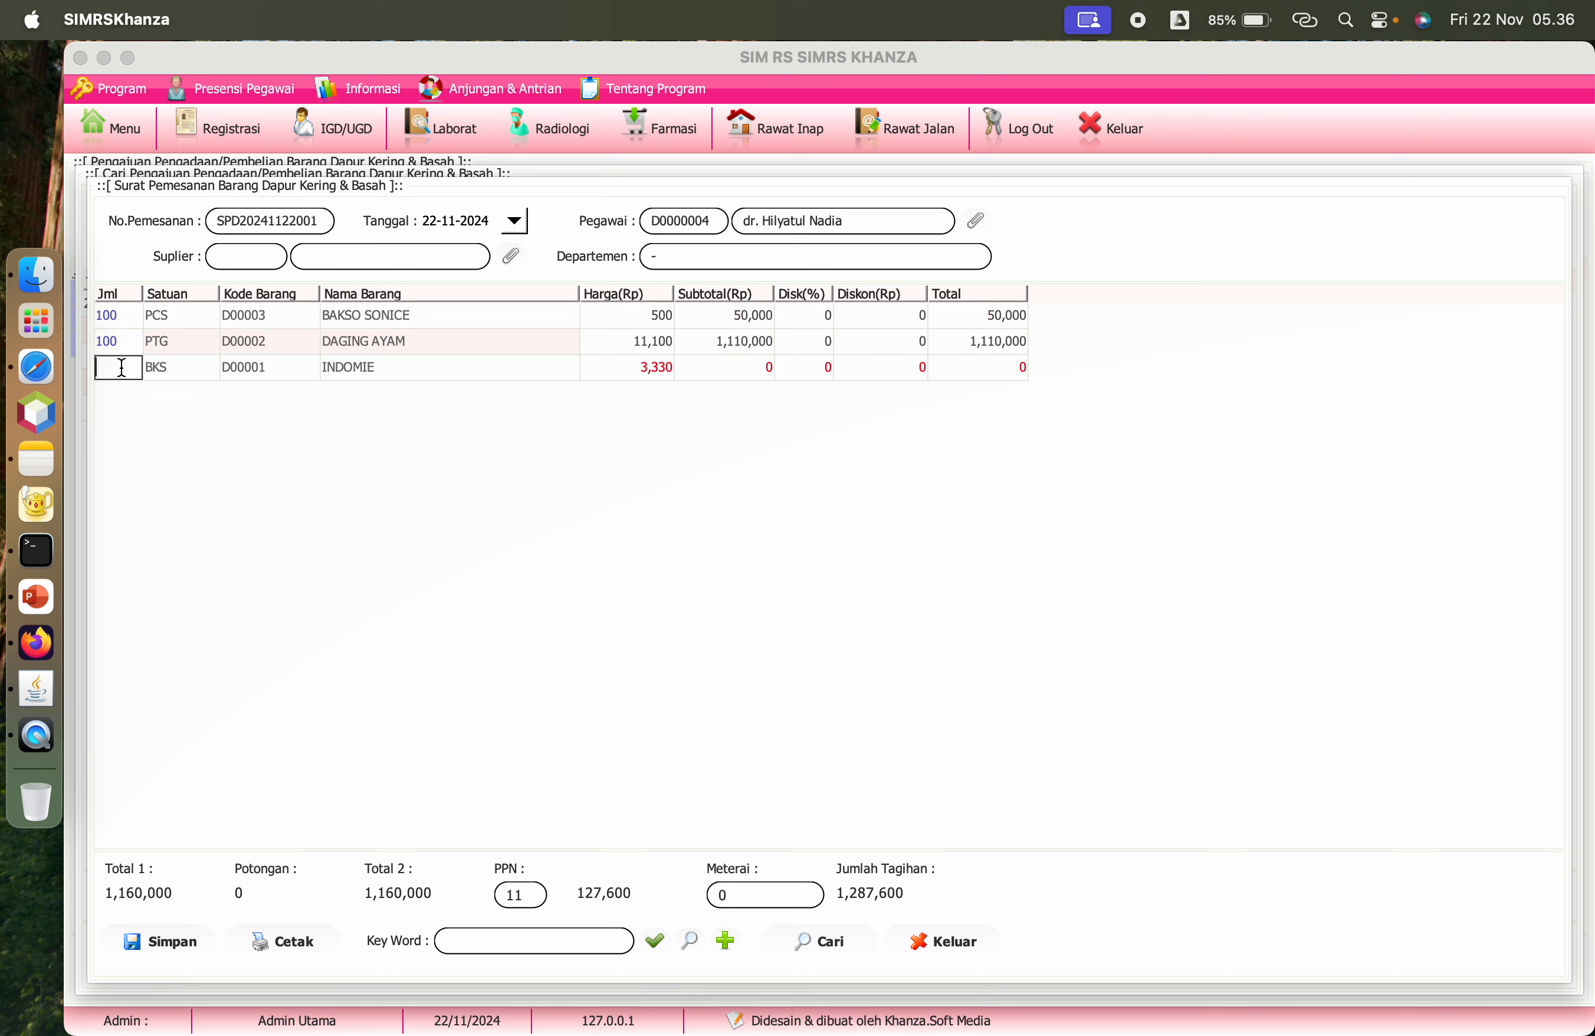
pyautogui.write('100')
pyautogui.press('Return')
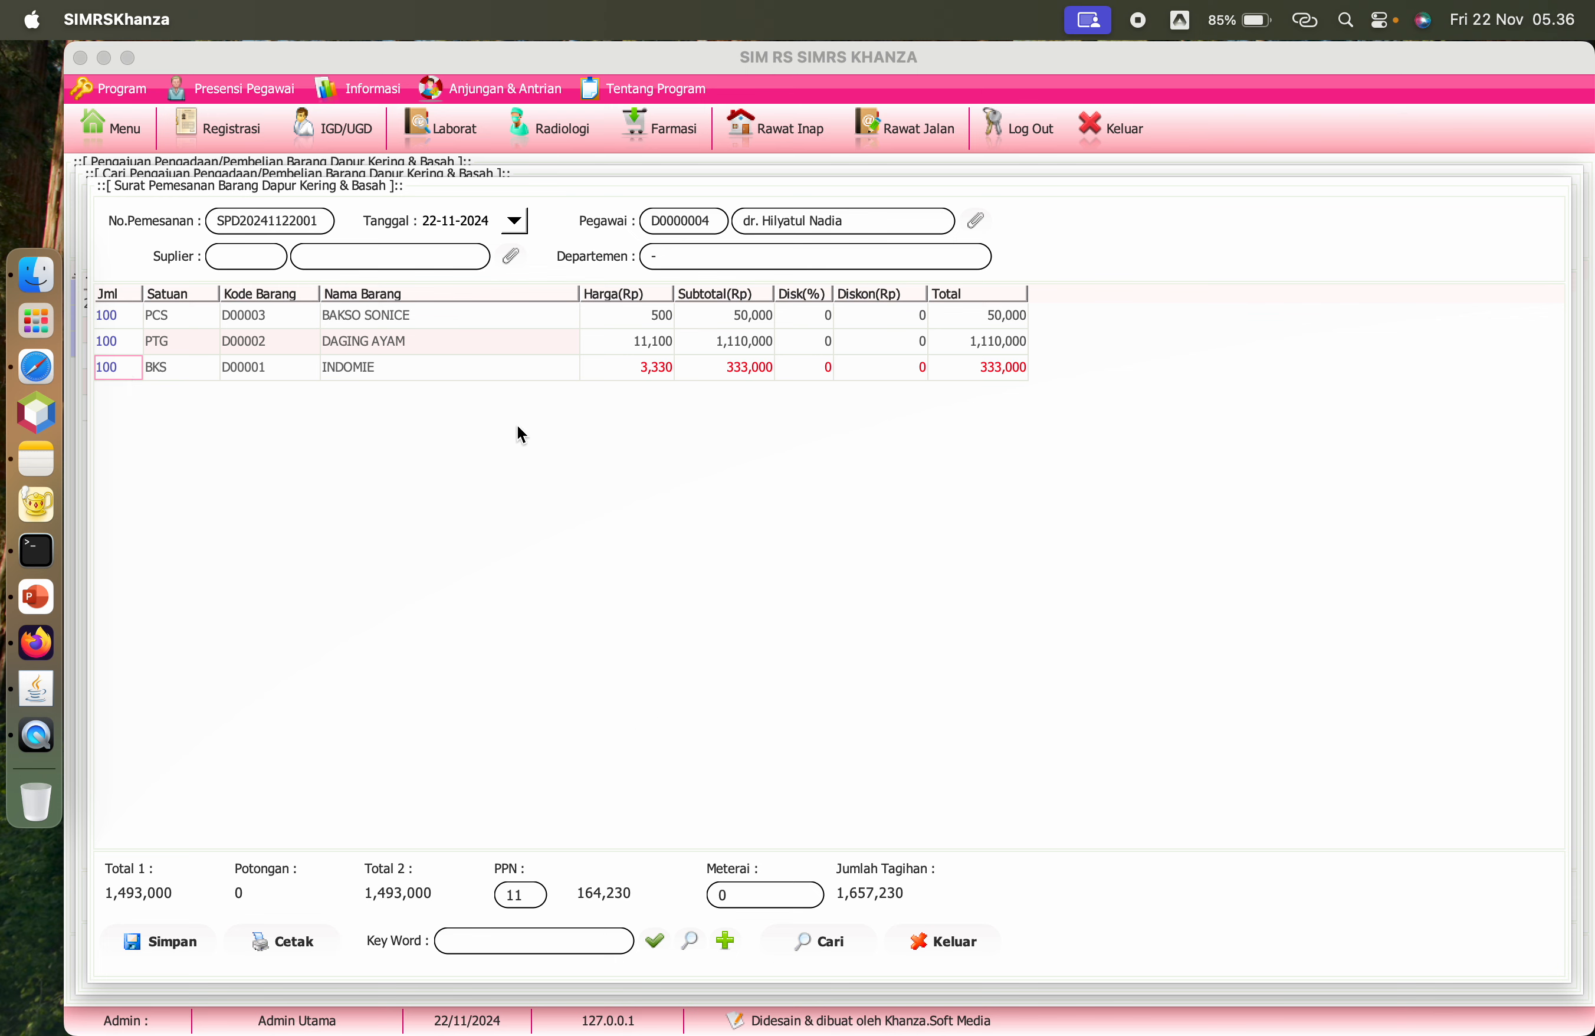
# Step: Select SUPLIER DAPUR as the supplier for the kitchen order
pyautogui.rightClick(474, 428)
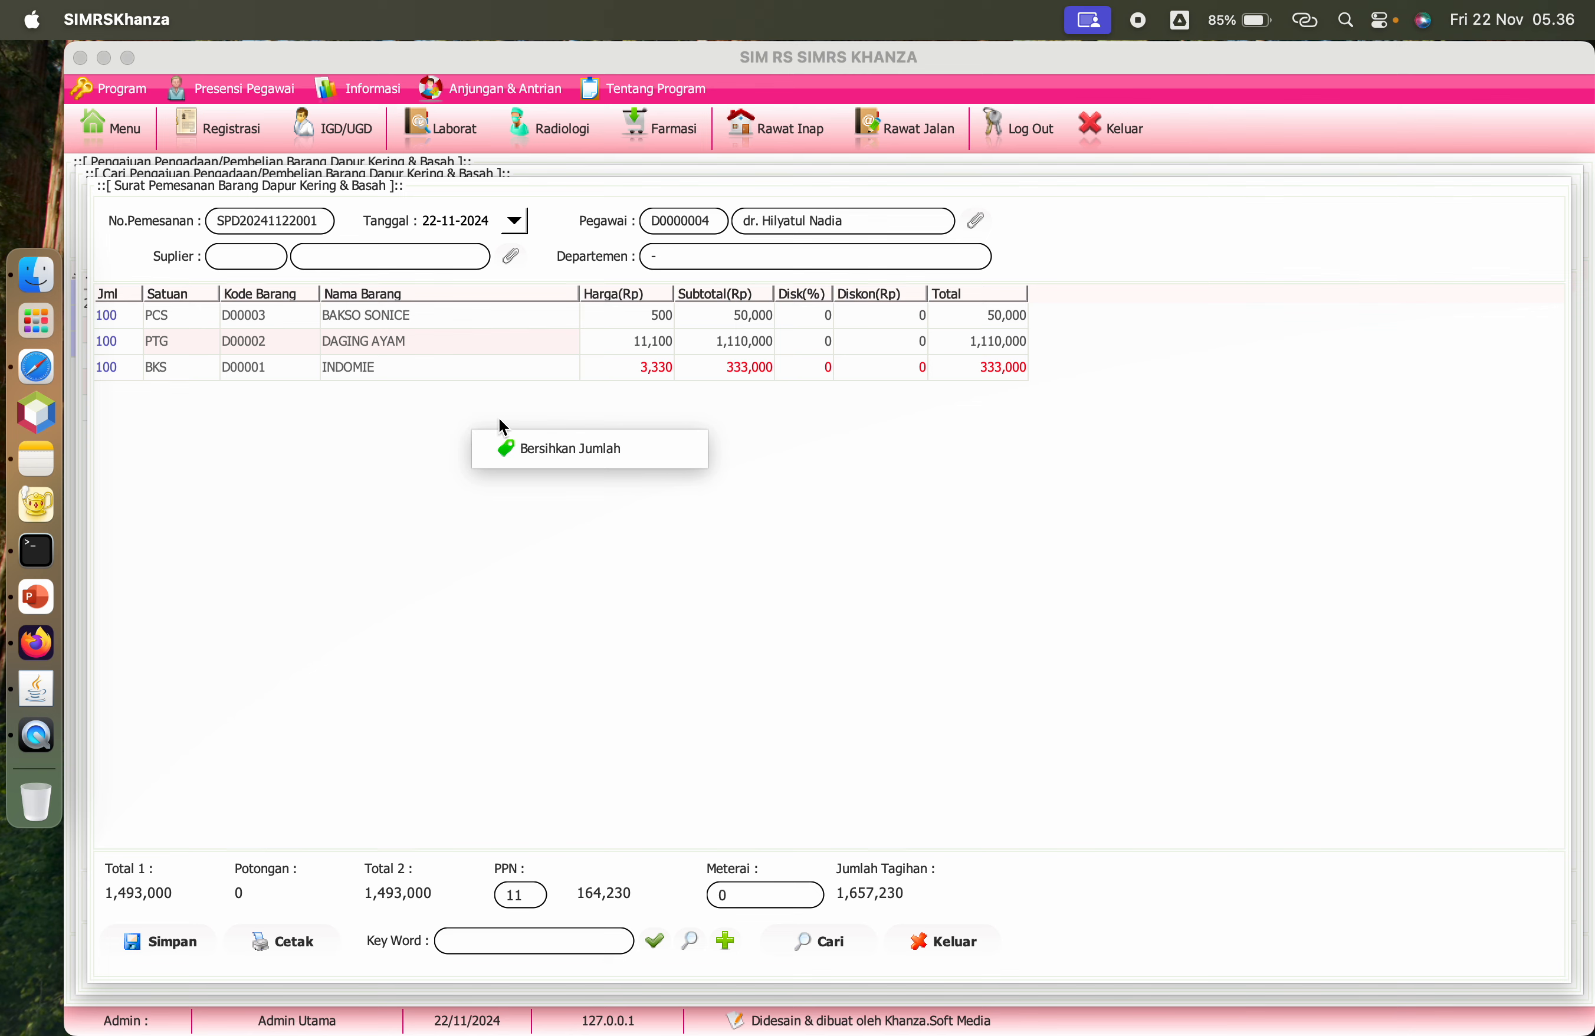
pyautogui.click(486, 336)
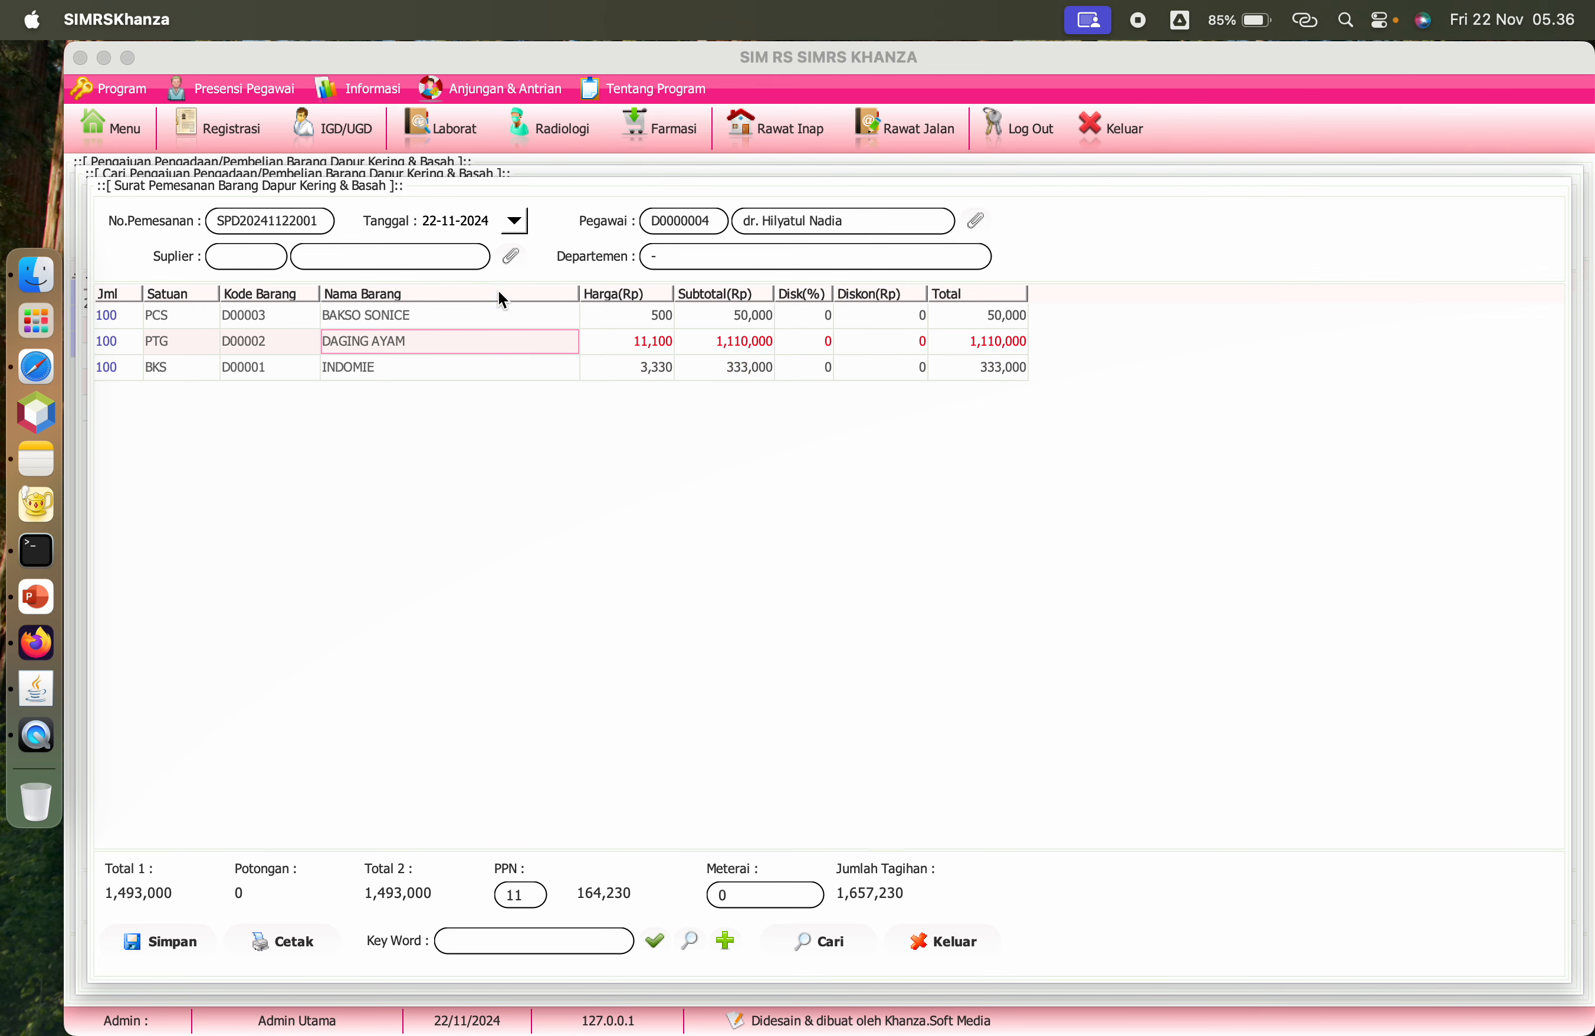
pyautogui.click(510, 256)
pyautogui.doubleClick(314, 241)
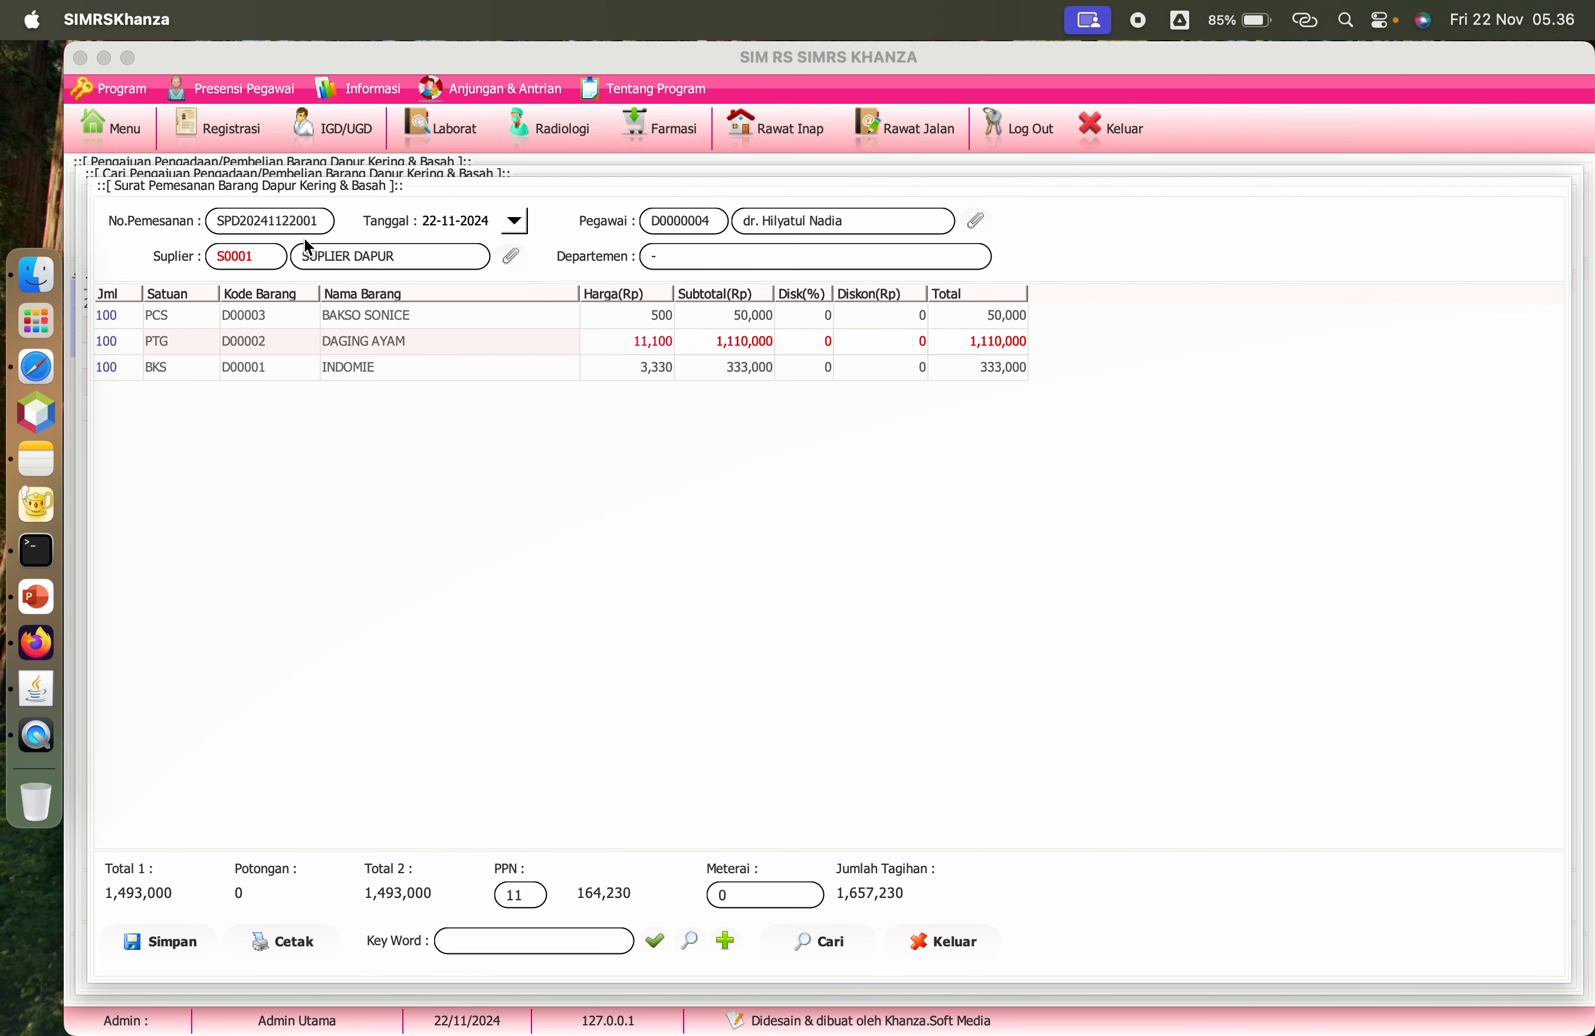
# Step: Generate the order letter's print preview with the dokter spesialis at NIP D0000003 as procurement head and the PJ IT employee as finance head
pyautogui.click(304, 944)
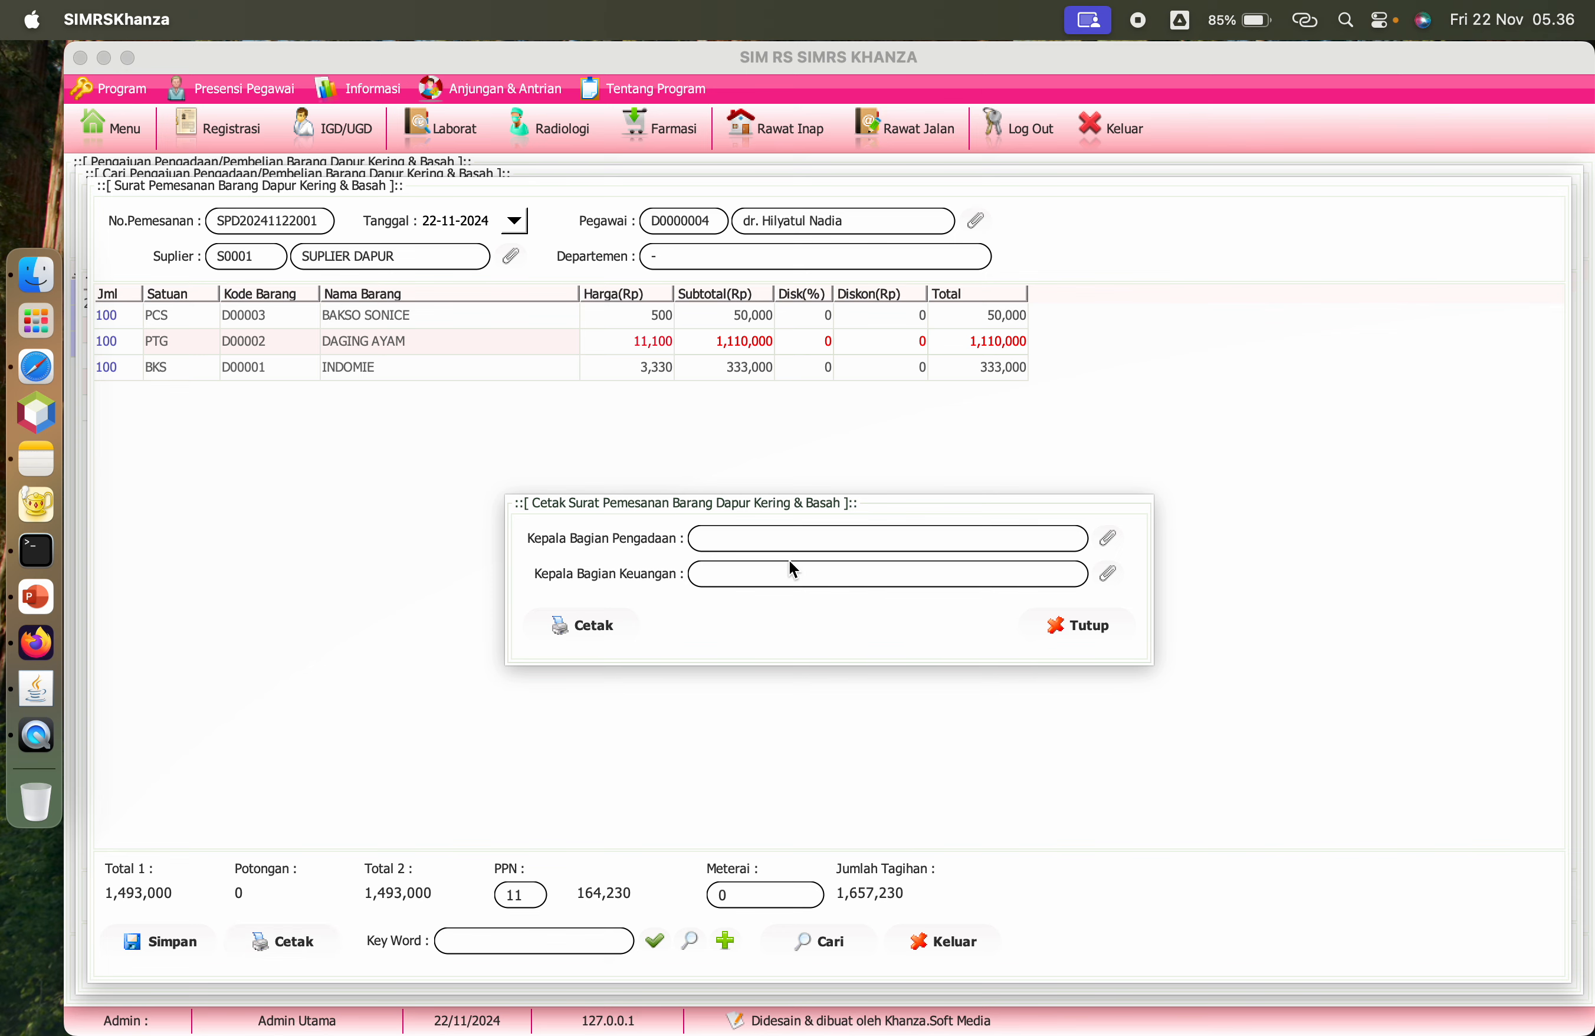
pyautogui.click(1108, 539)
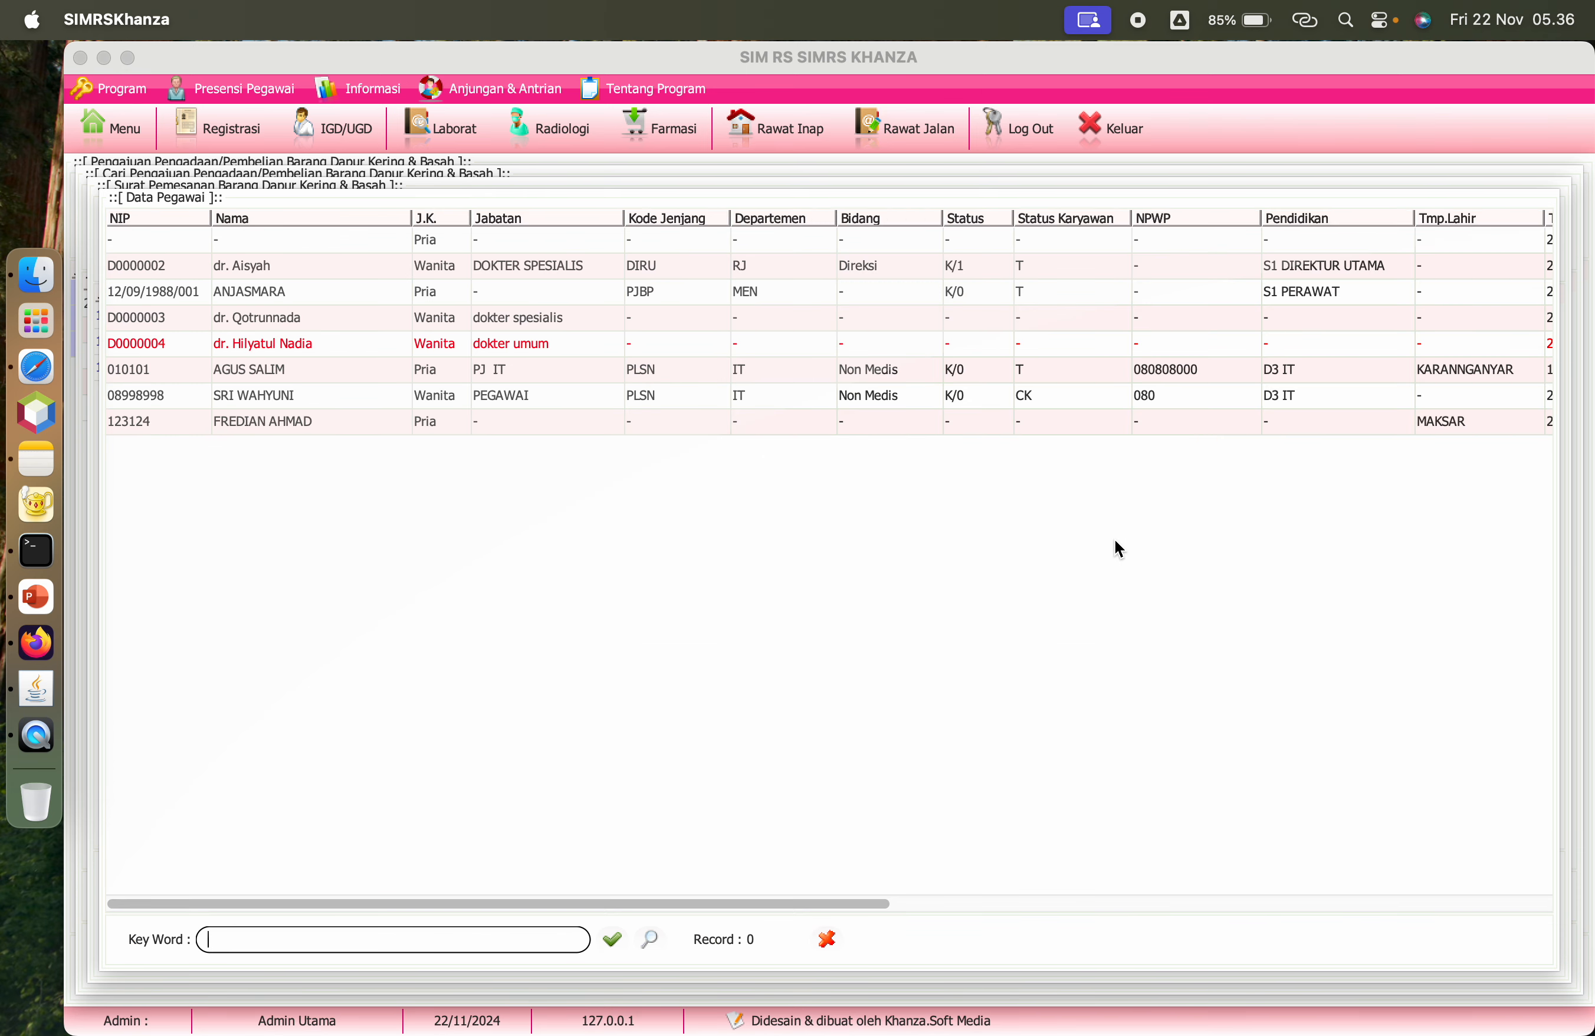
pyautogui.doubleClick(274, 321)
pyautogui.click(1110, 575)
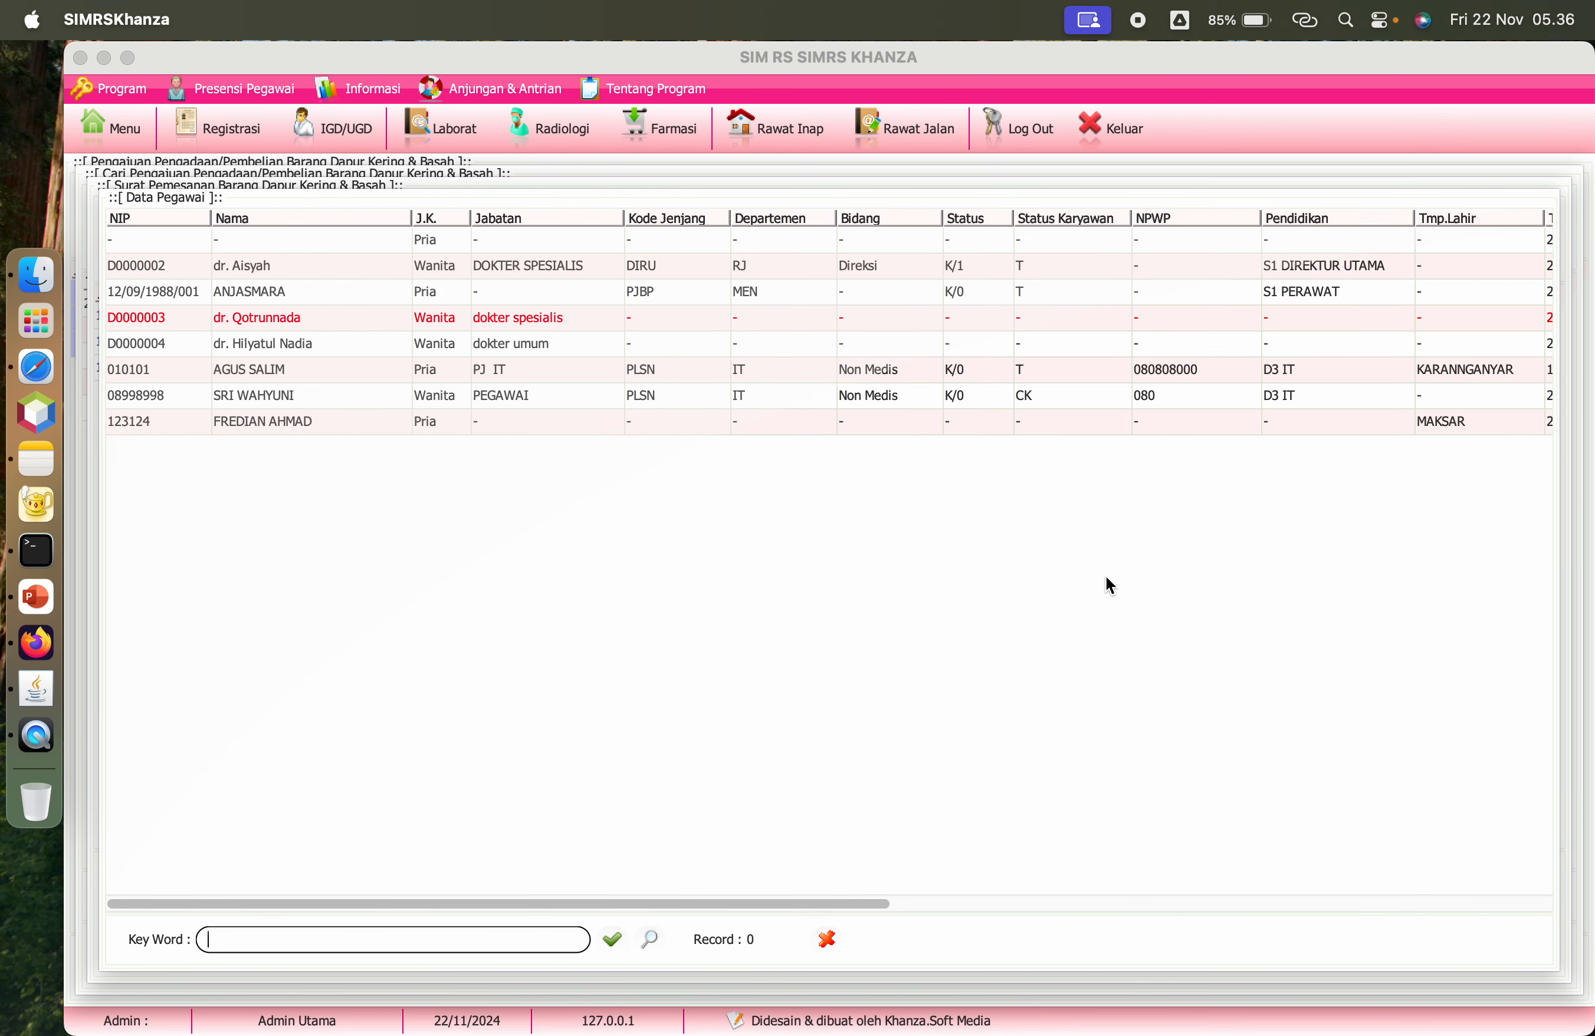
pyautogui.doubleClick(340, 367)
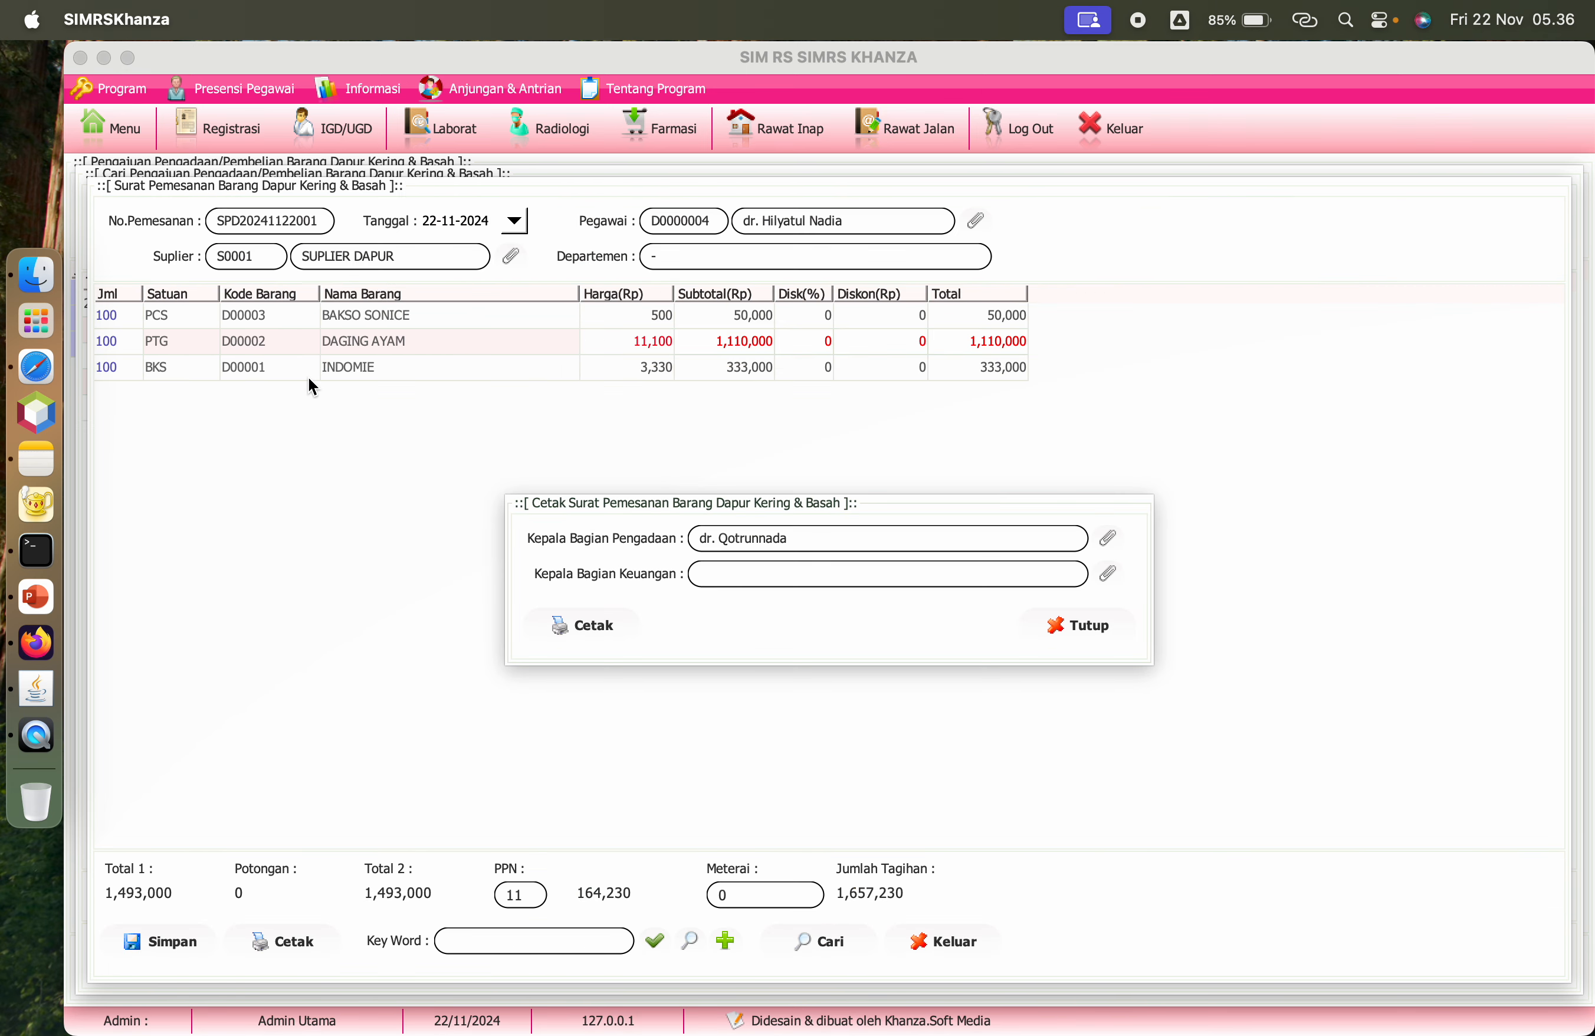
pyautogui.click(595, 626)
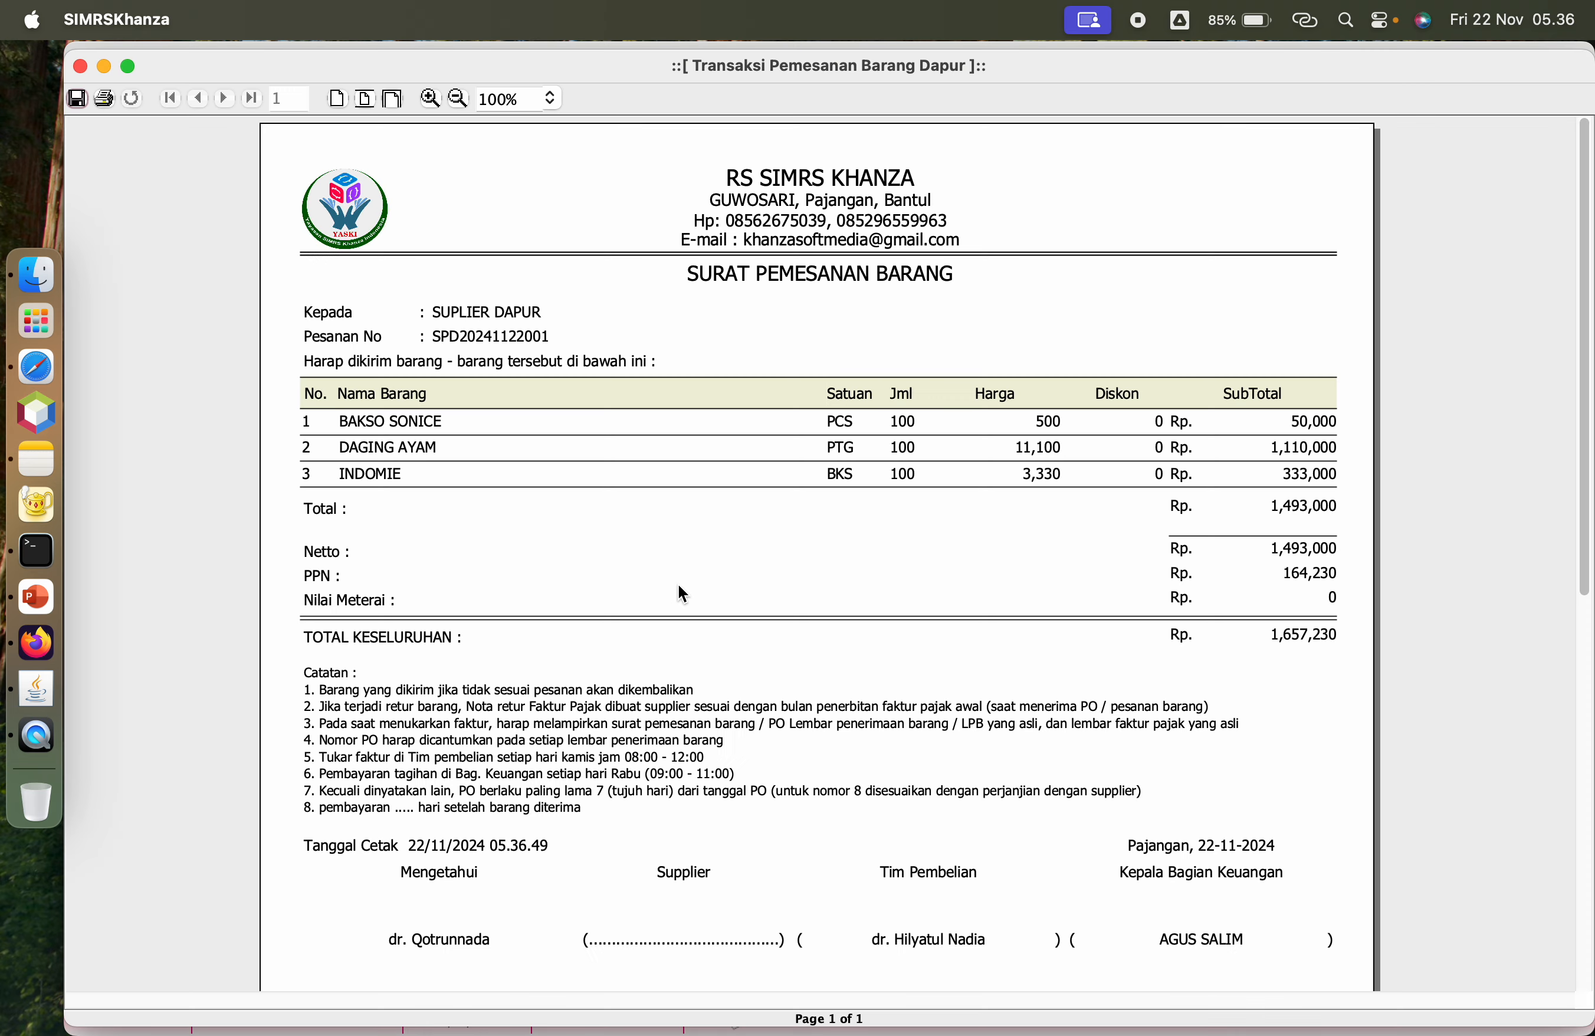
pyautogui.scroll(-10, 433, 574)
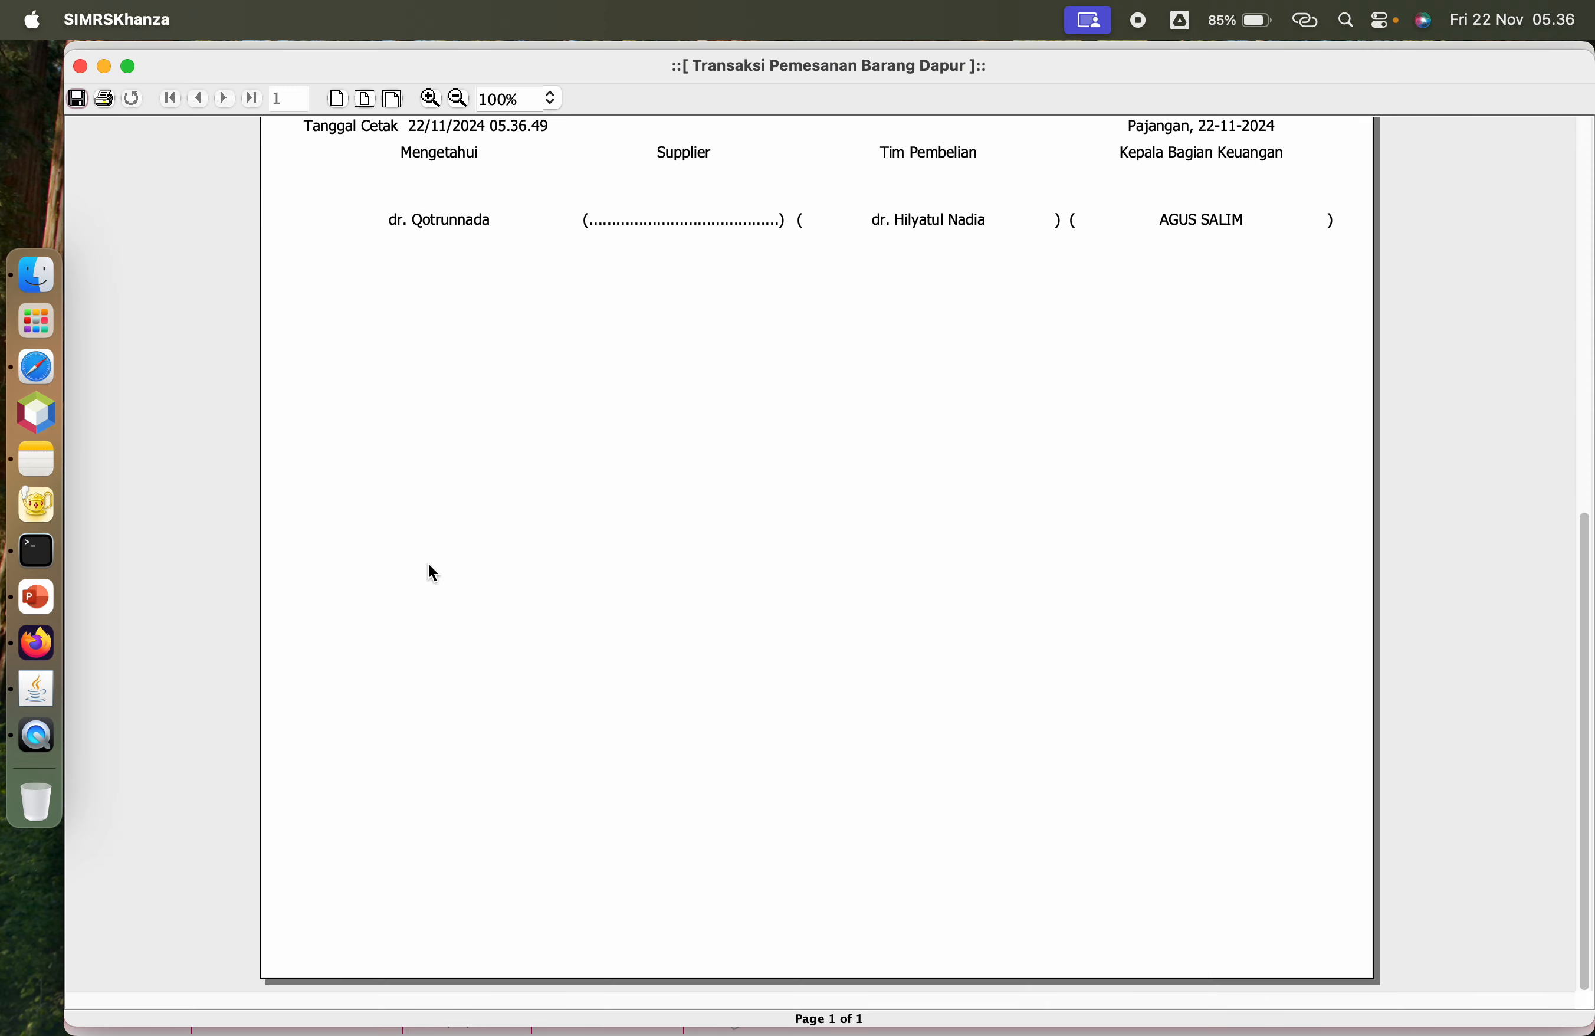
# Step: Review and close the order letter's print preview and print dialog, and save the kitchen order
pyautogui.scroll(5, 433, 574)
pyautogui.scroll(5, 430, 569)
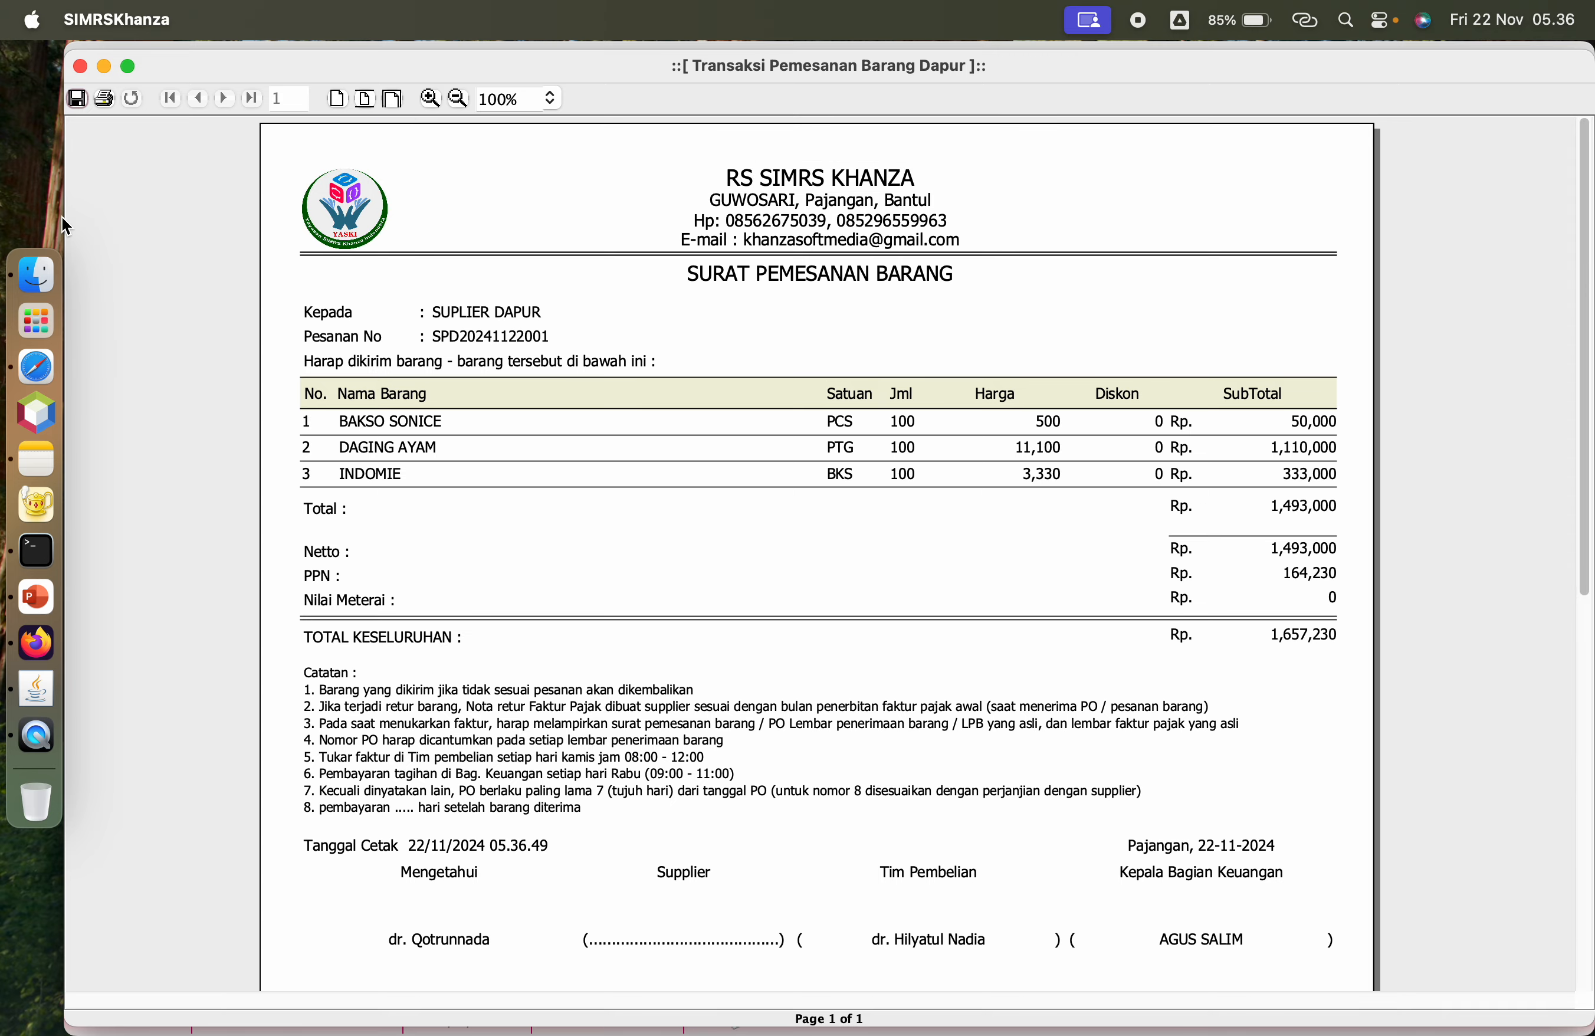
pyautogui.click(81, 67)
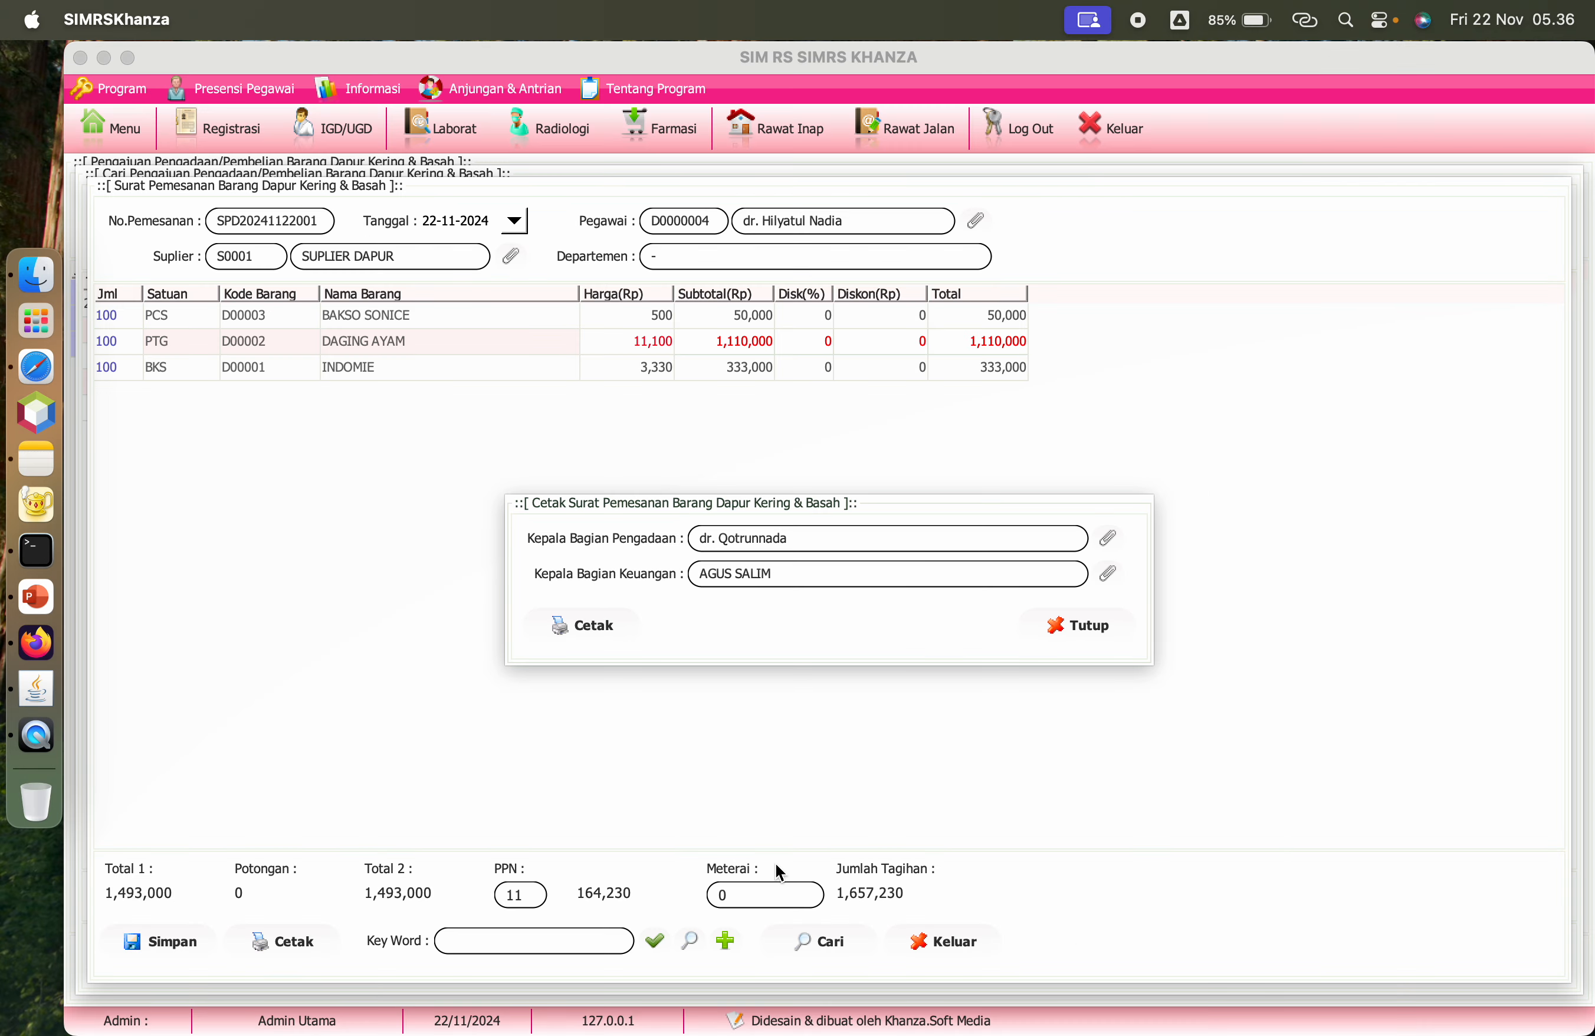
pyautogui.click(1101, 622)
pyautogui.click(138, 939)
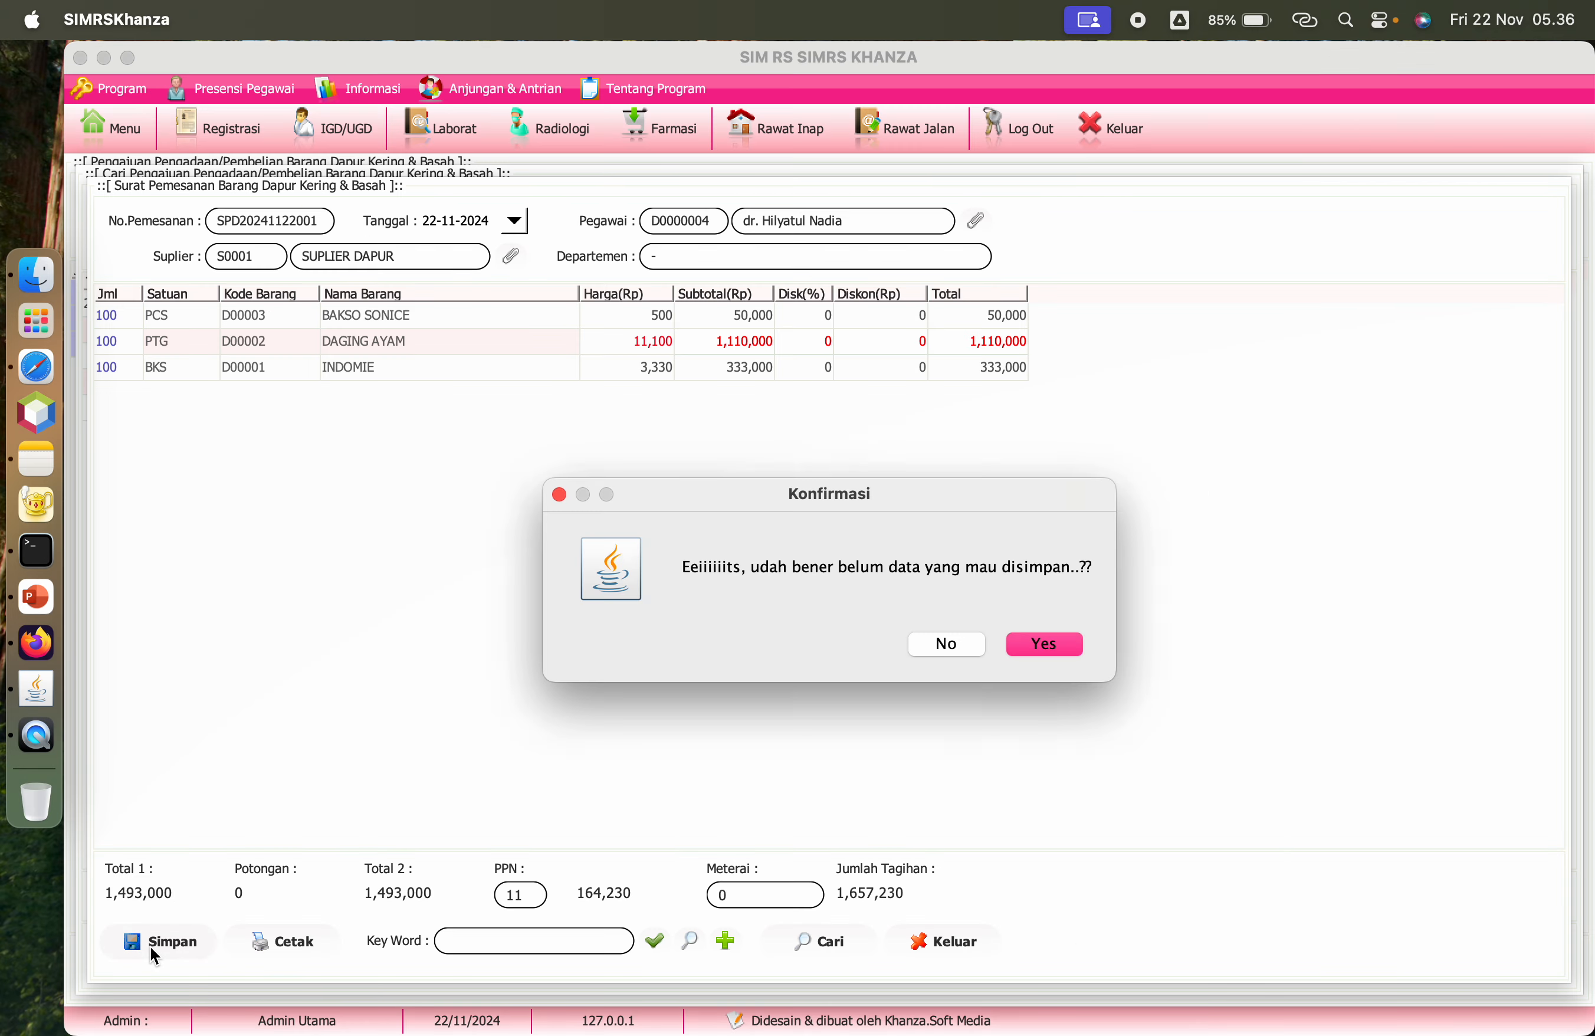
pyautogui.click(1043, 636)
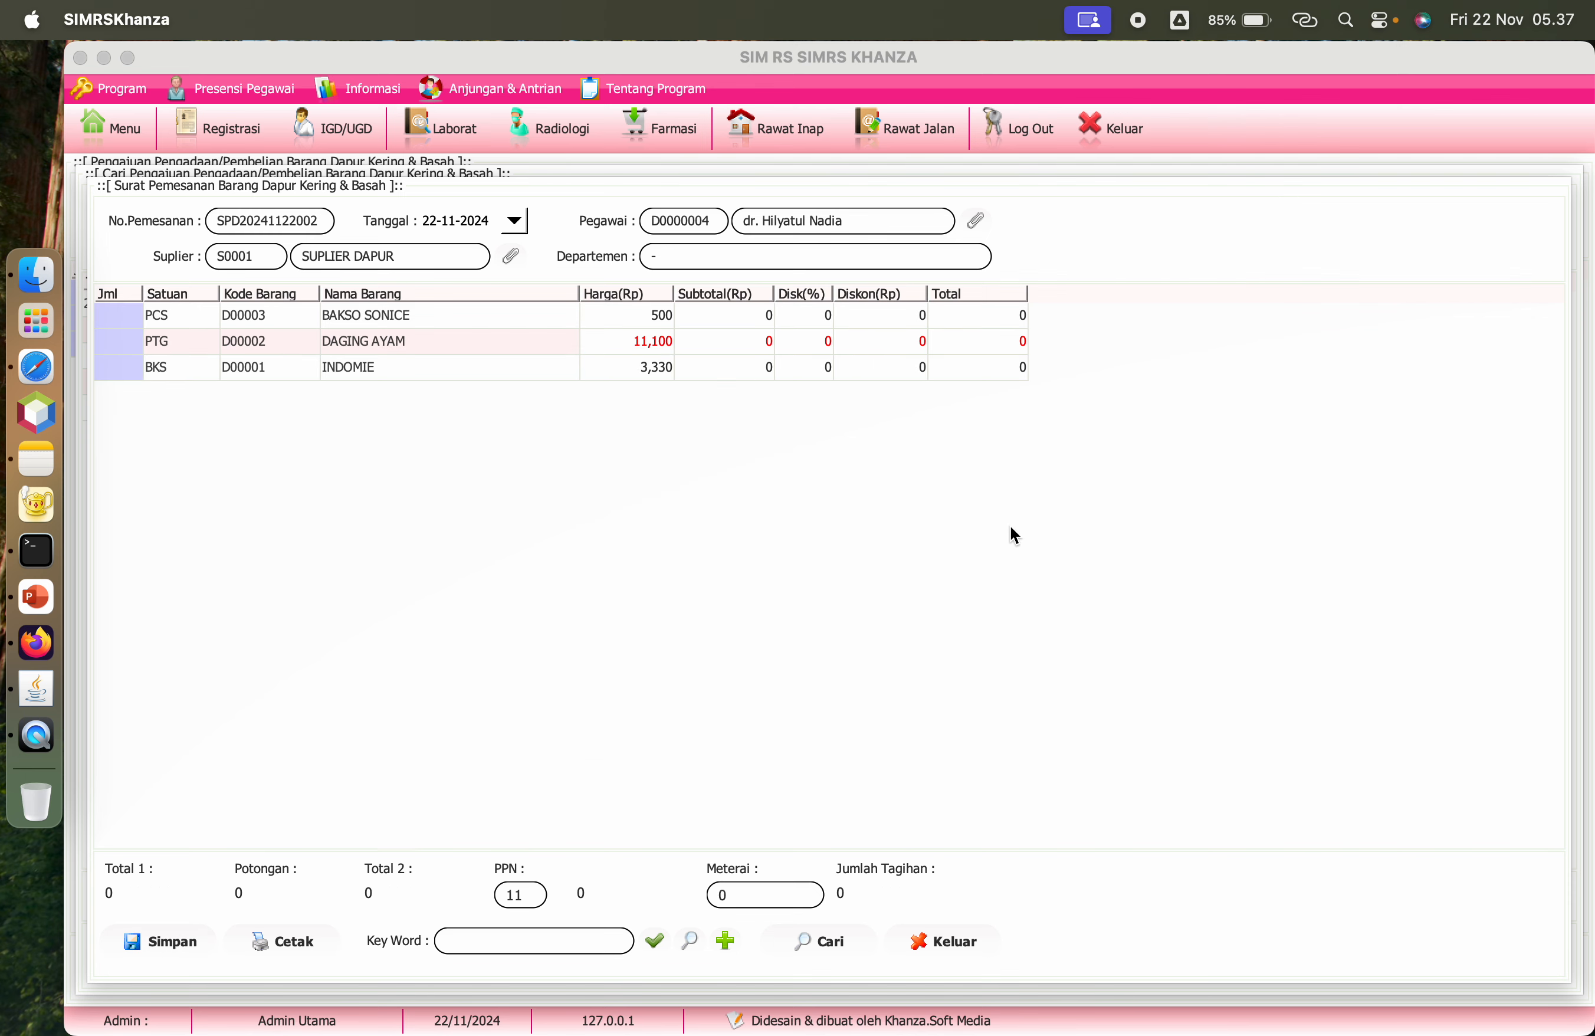
# Step: Find the saved kitchen order in the Surat Pemesanan Barang Dapur records and process it as Sudah Datang
pyautogui.click(122, 122)
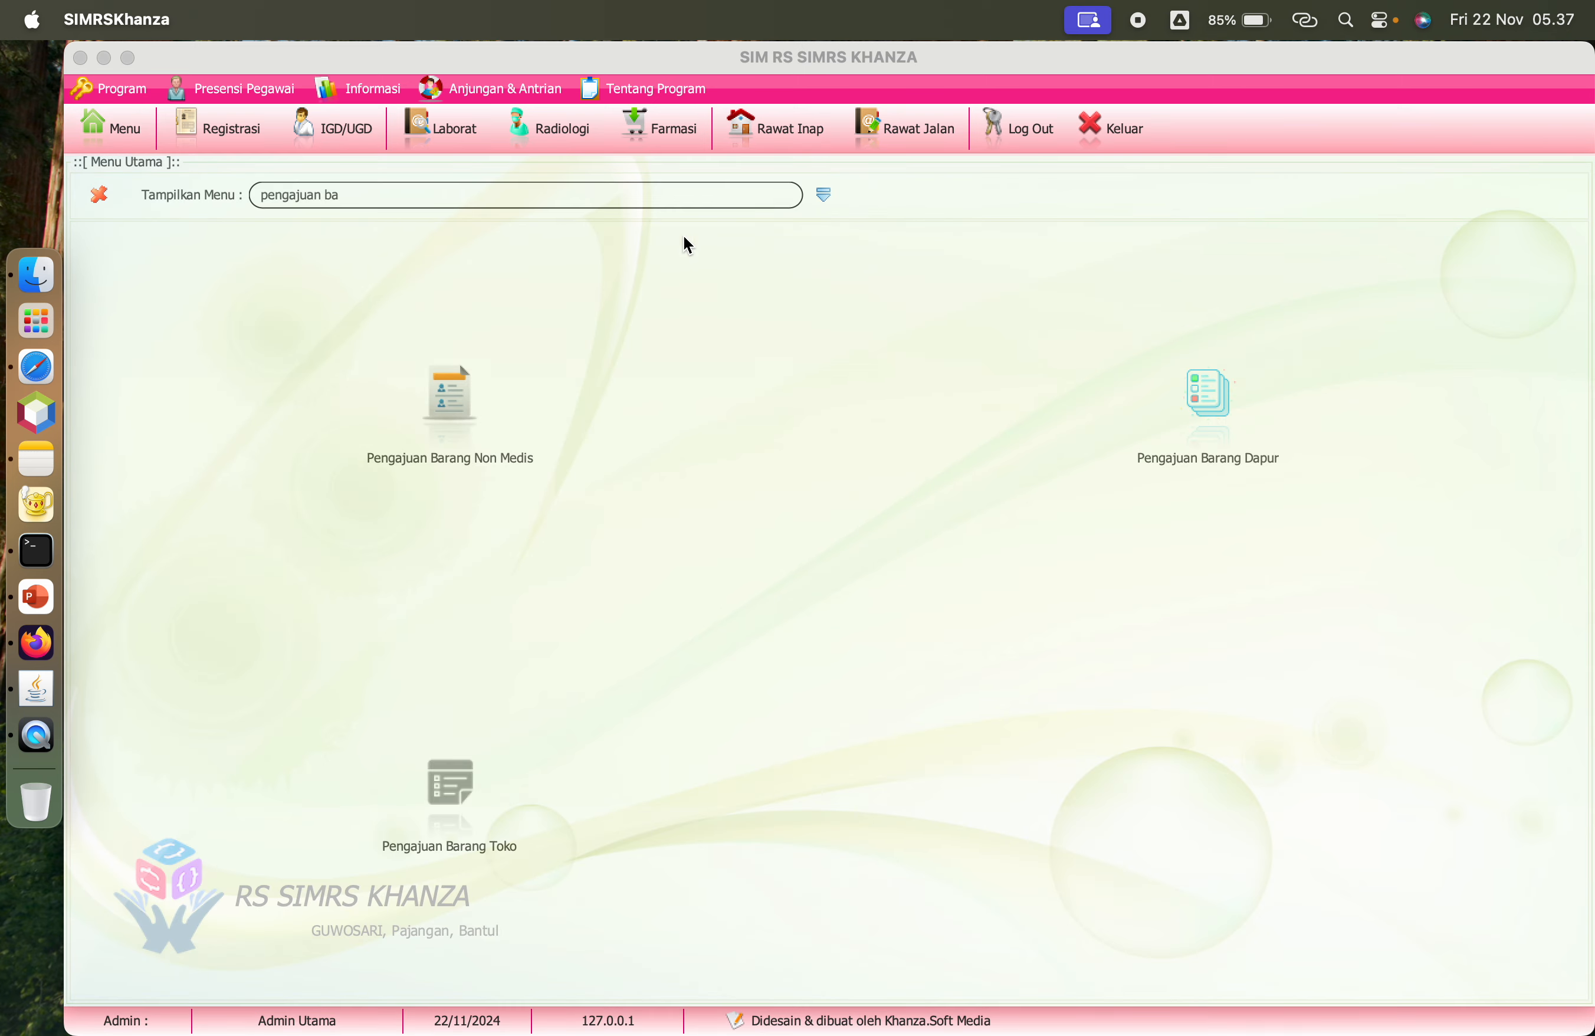
pyautogui.click(825, 196)
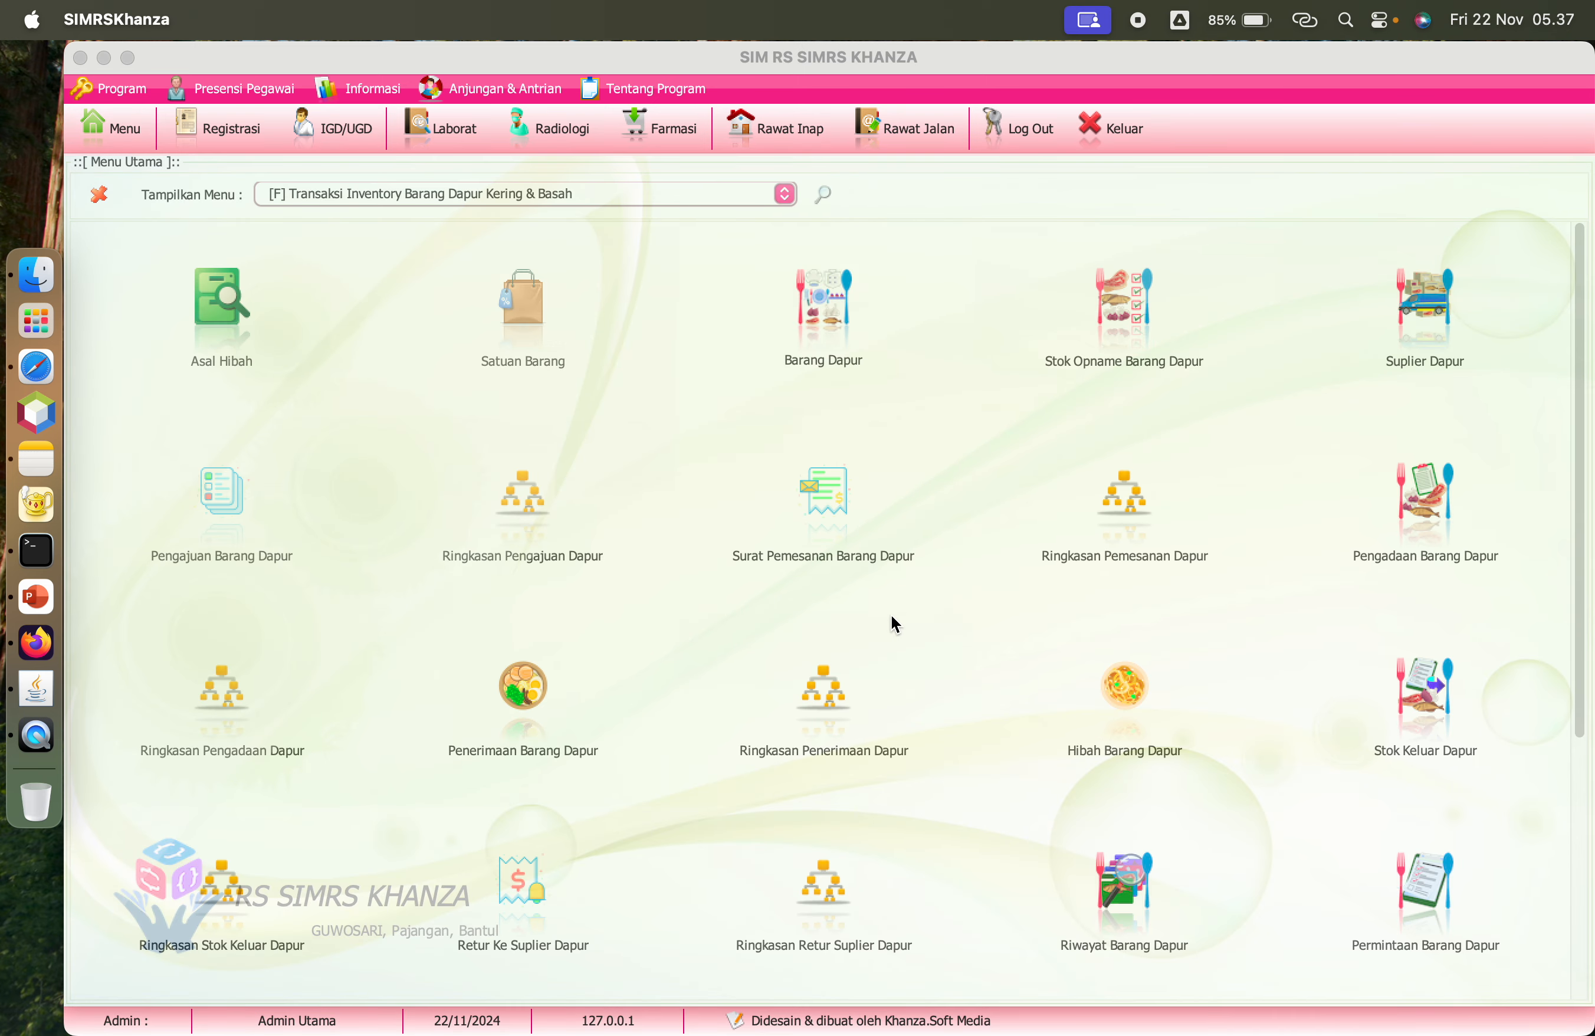
pyautogui.click(831, 503)
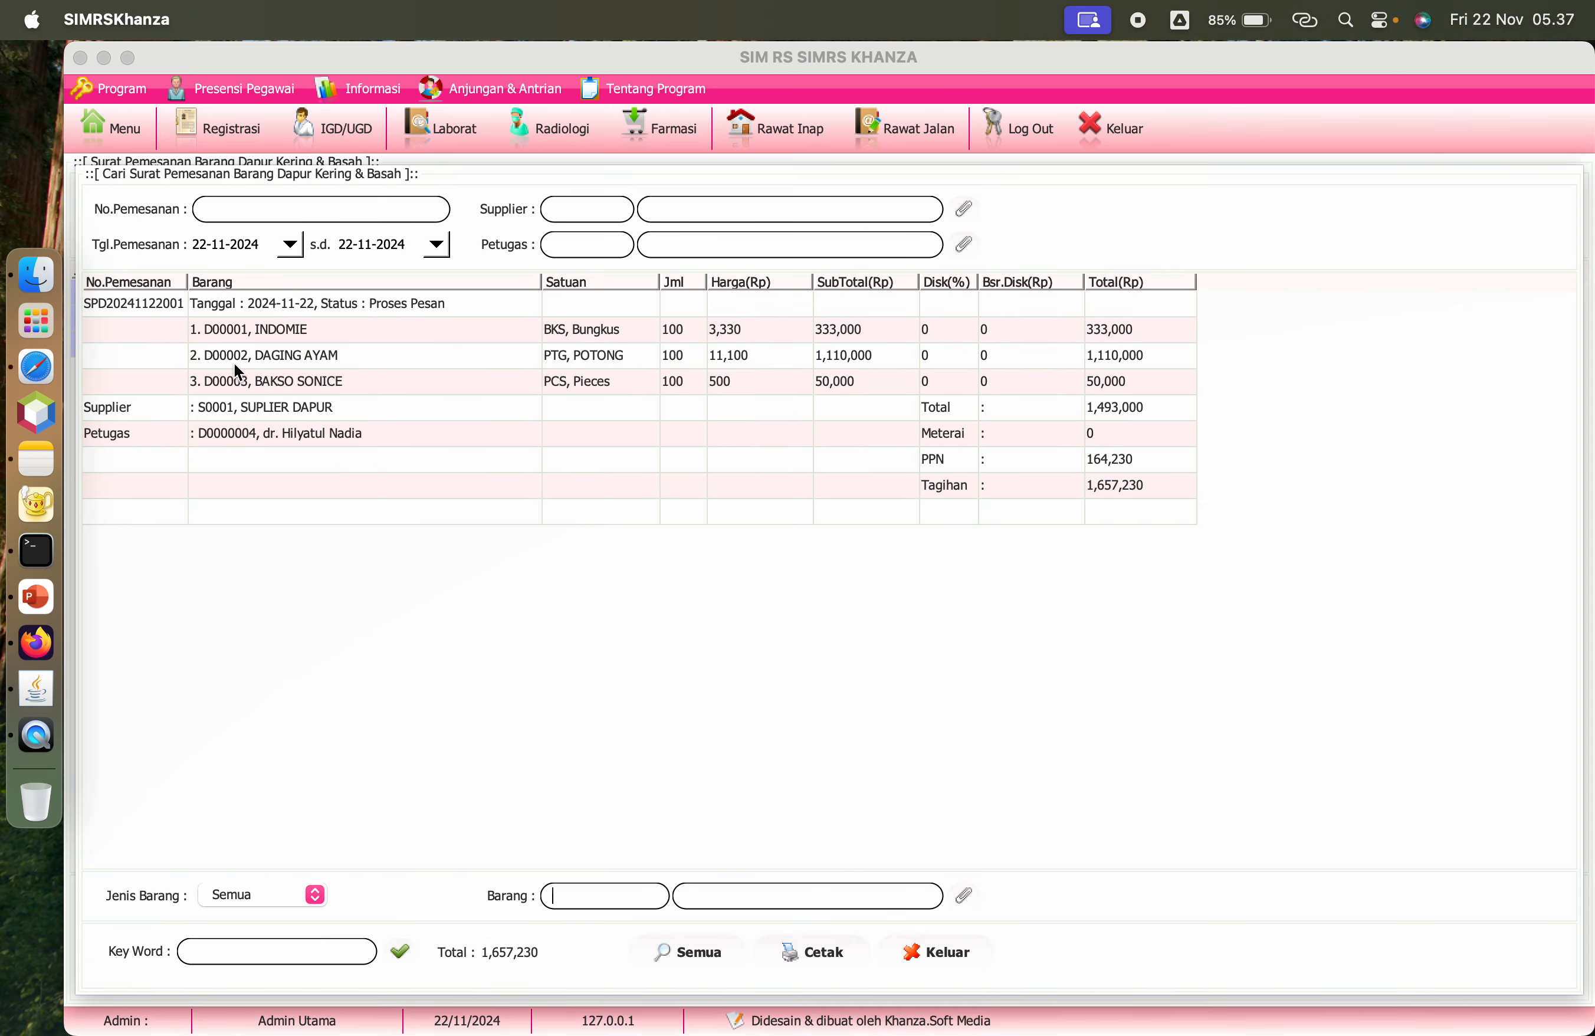
pyautogui.click(121, 308)
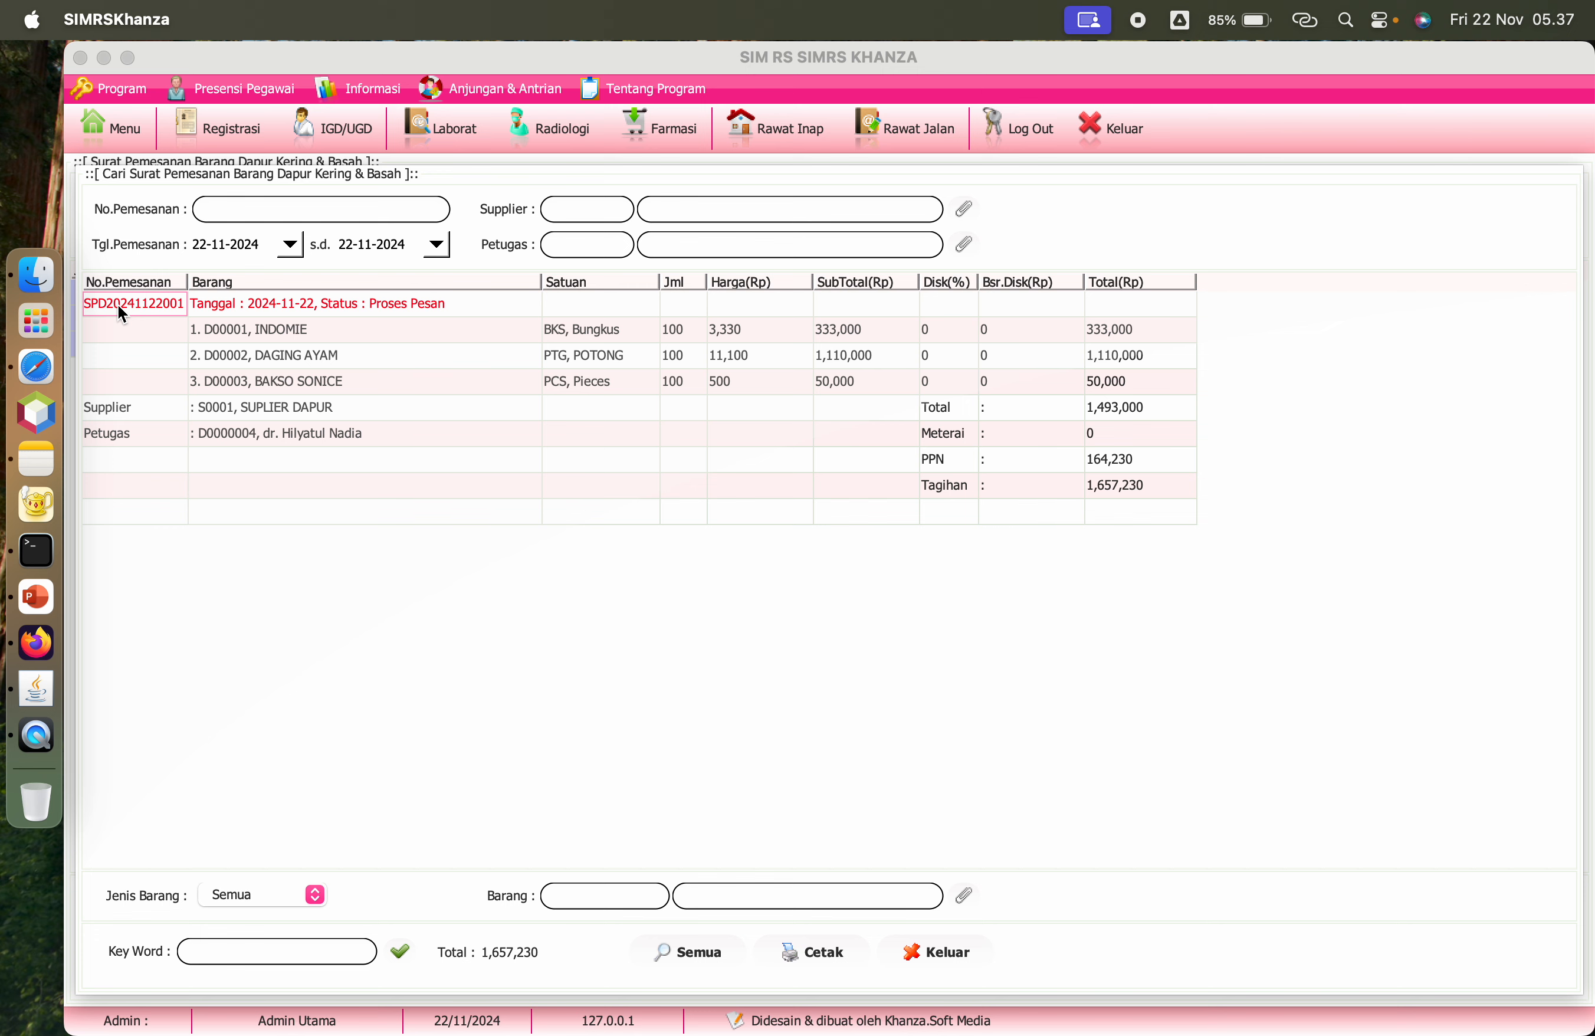
pyautogui.rightClick(119, 306)
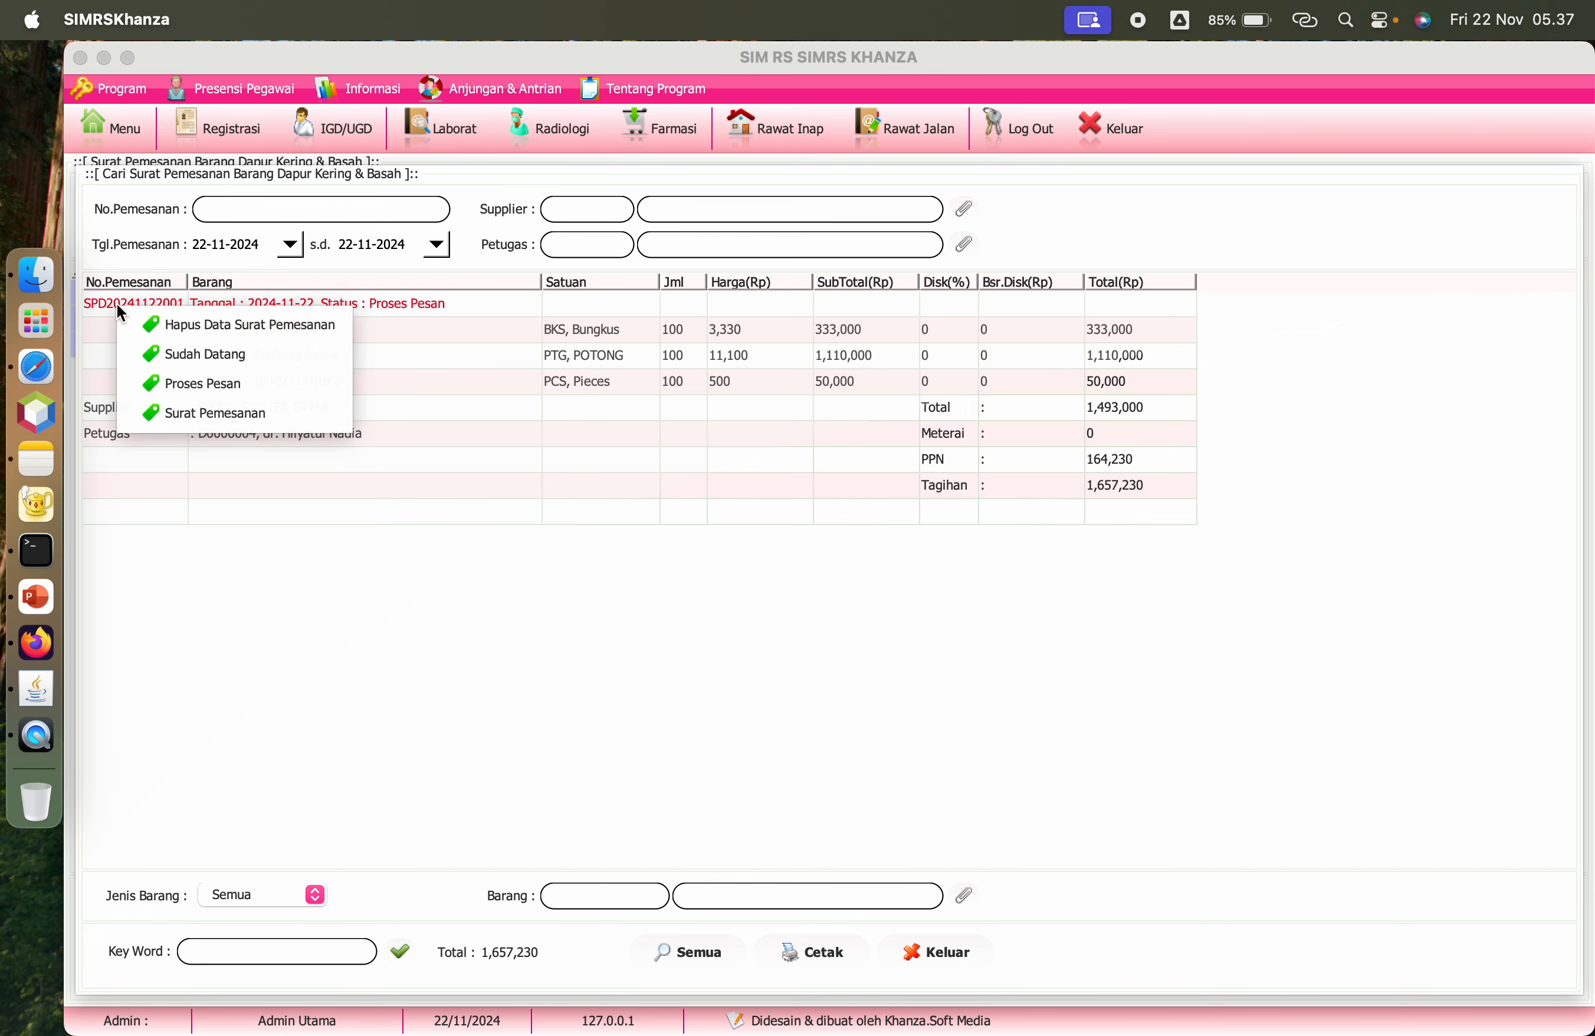
pyautogui.click(221, 352)
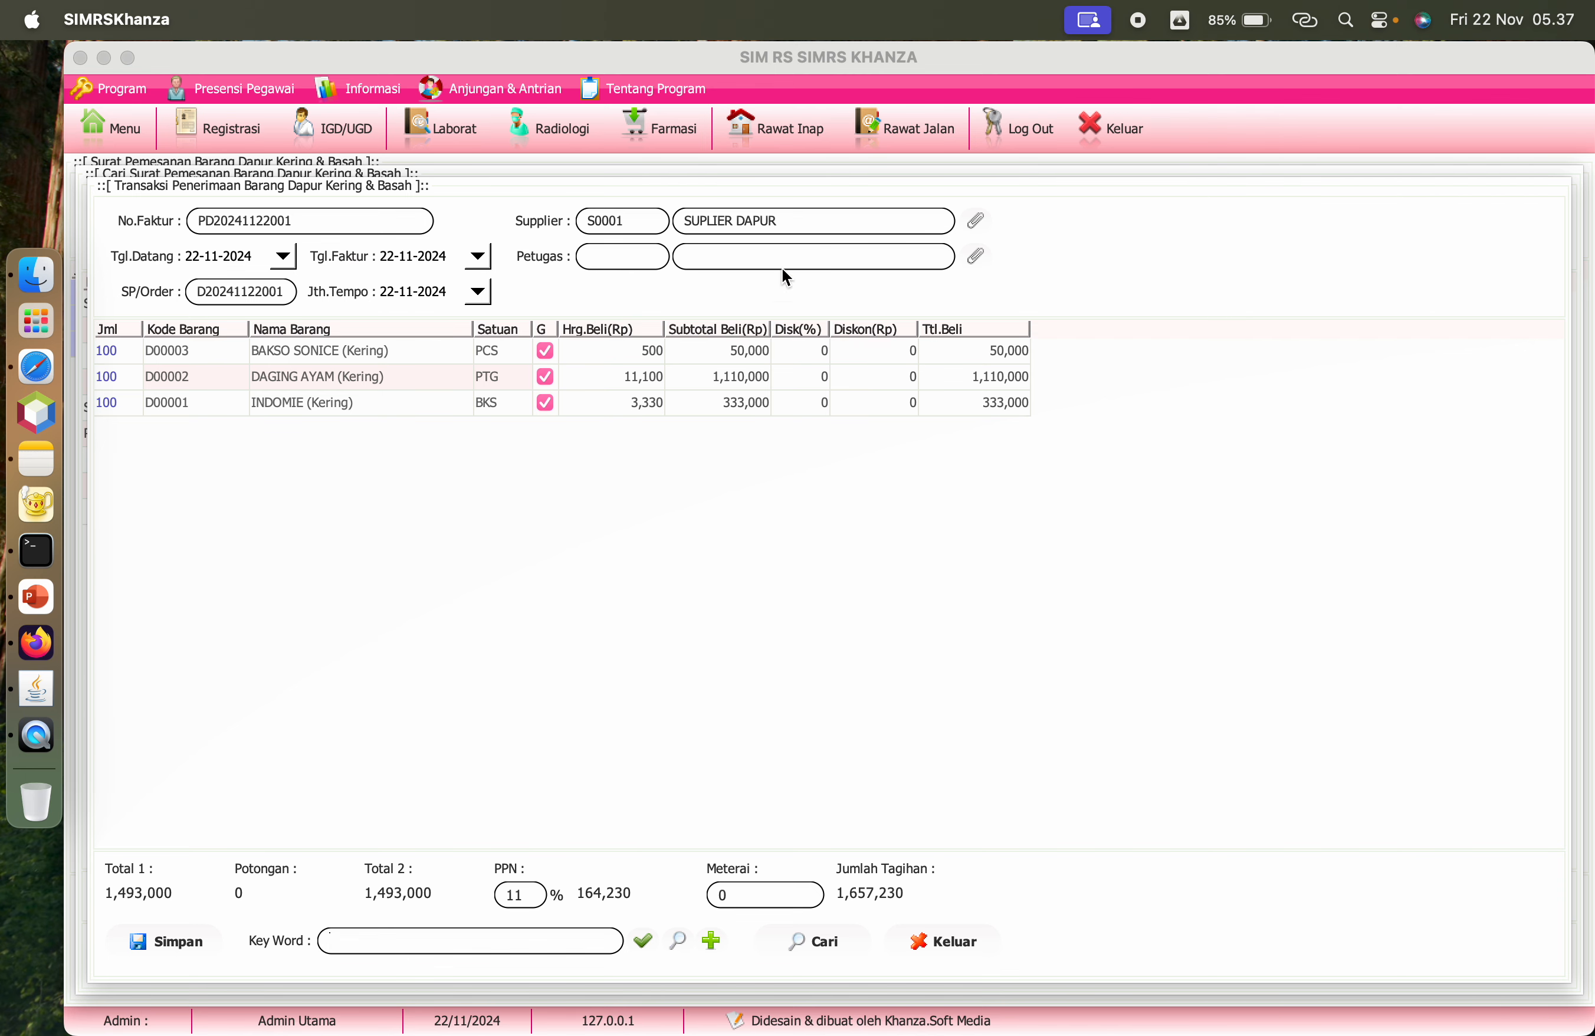
# Step: Select the officer with the position SARPRAS for the kitchen goods receipt and save the receipt
pyautogui.click(976, 256)
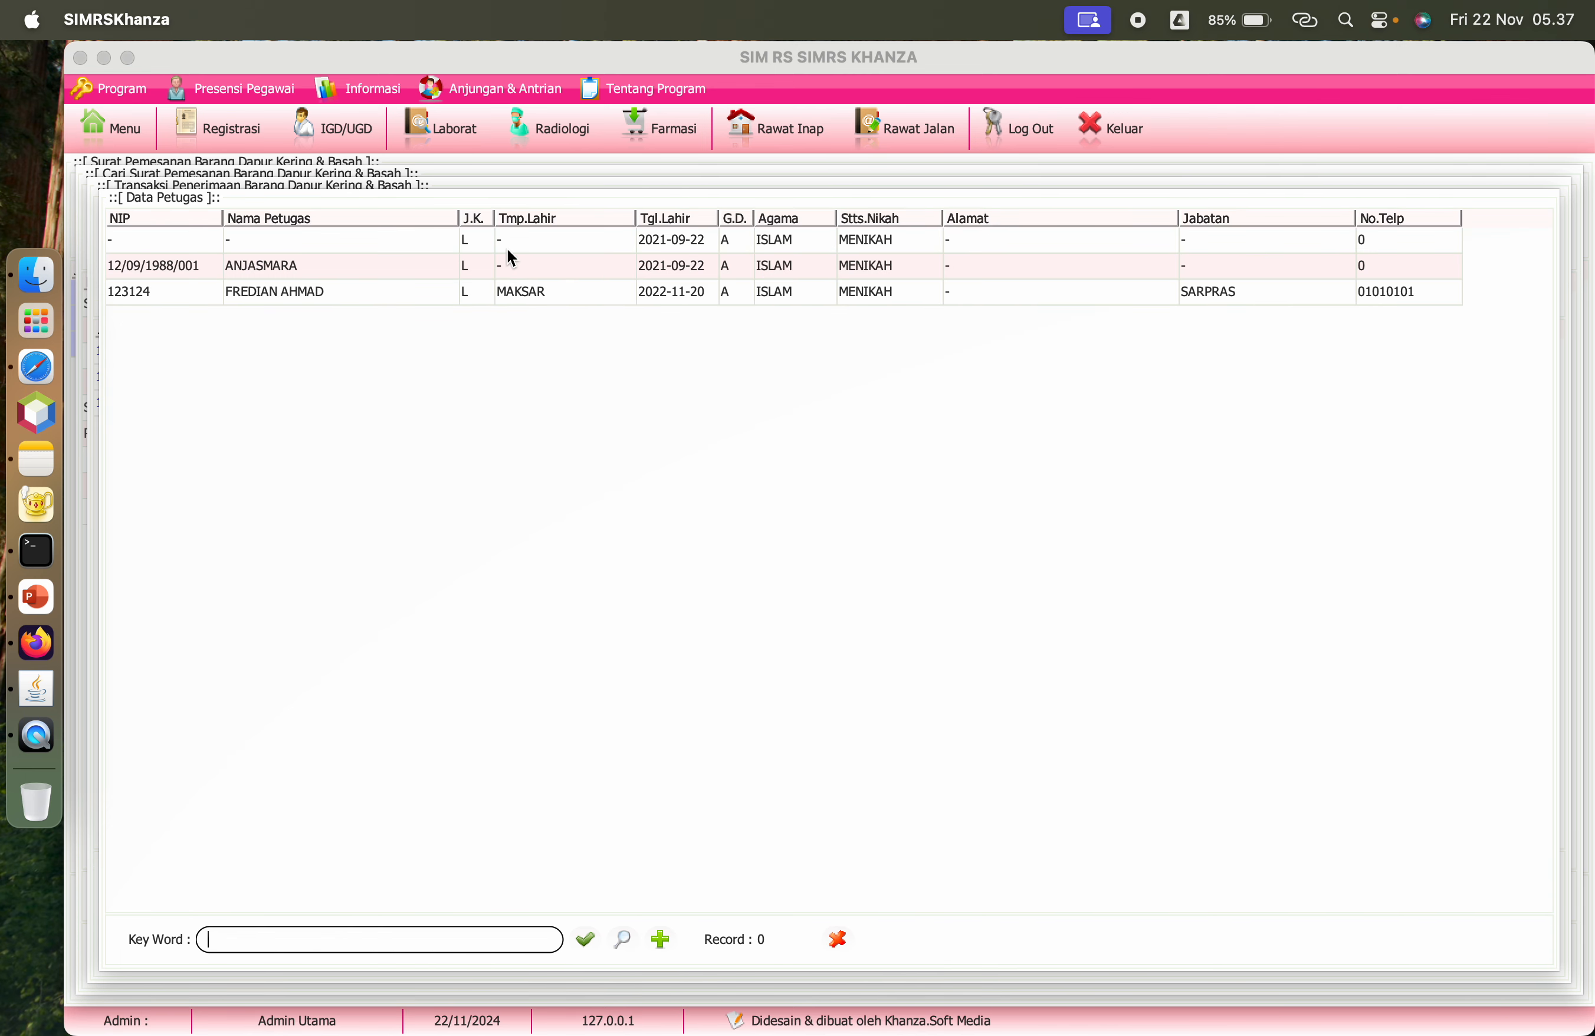
pyautogui.doubleClick(377, 295)
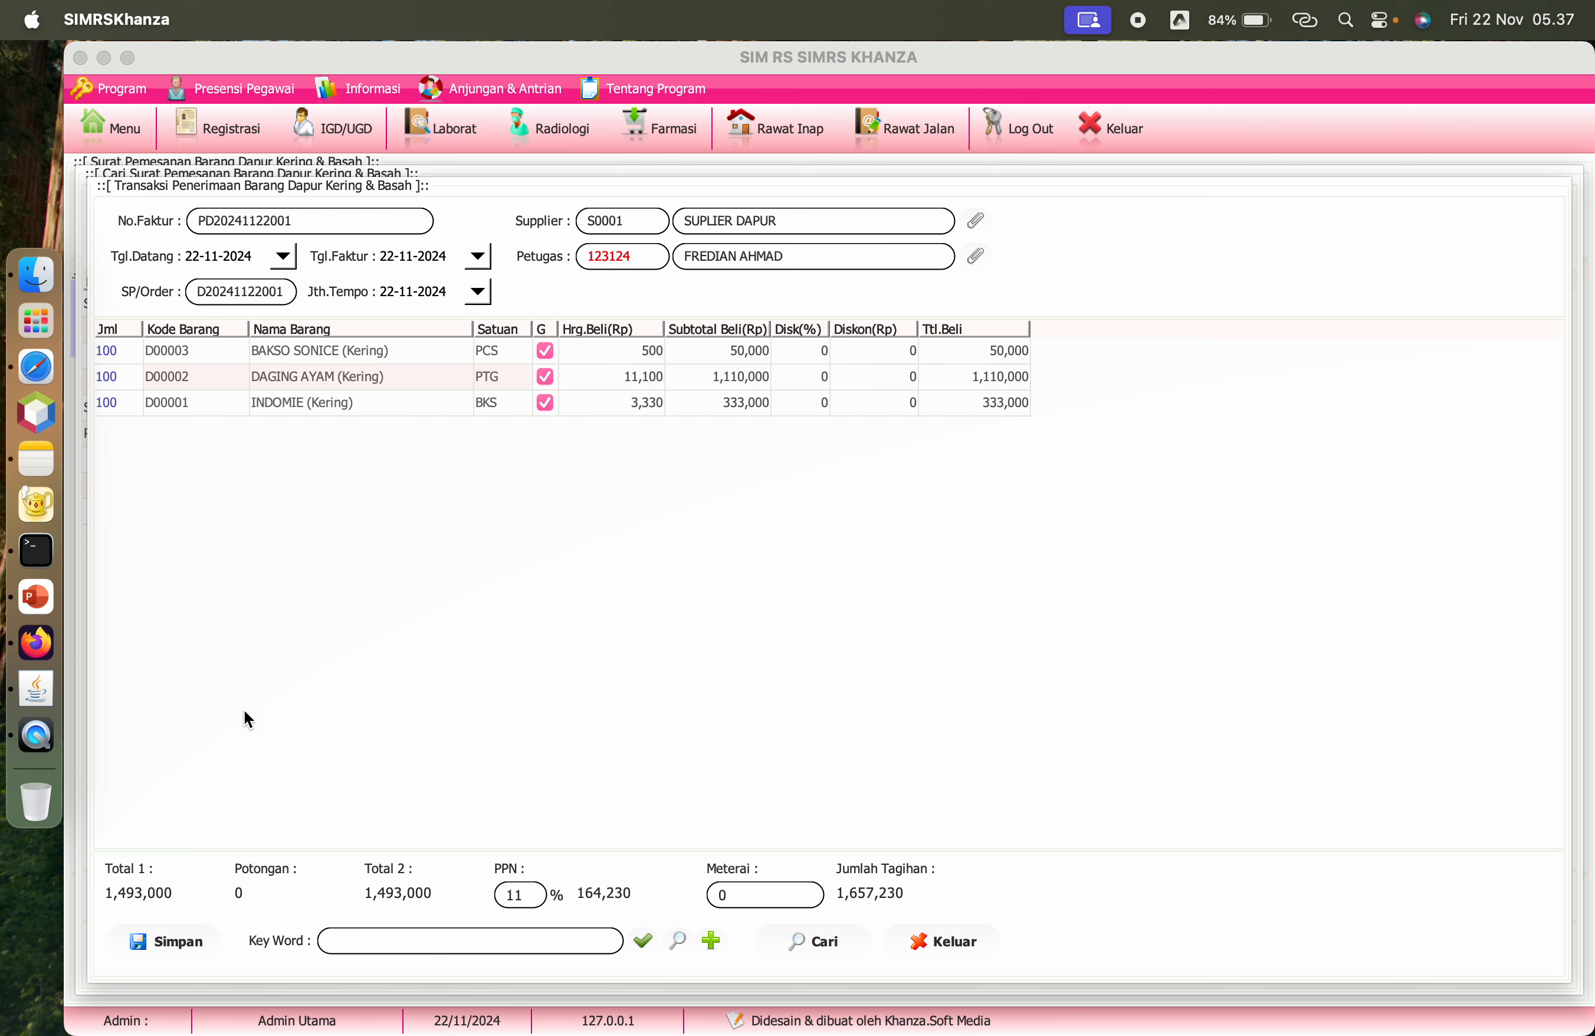
pyautogui.click(170, 939)
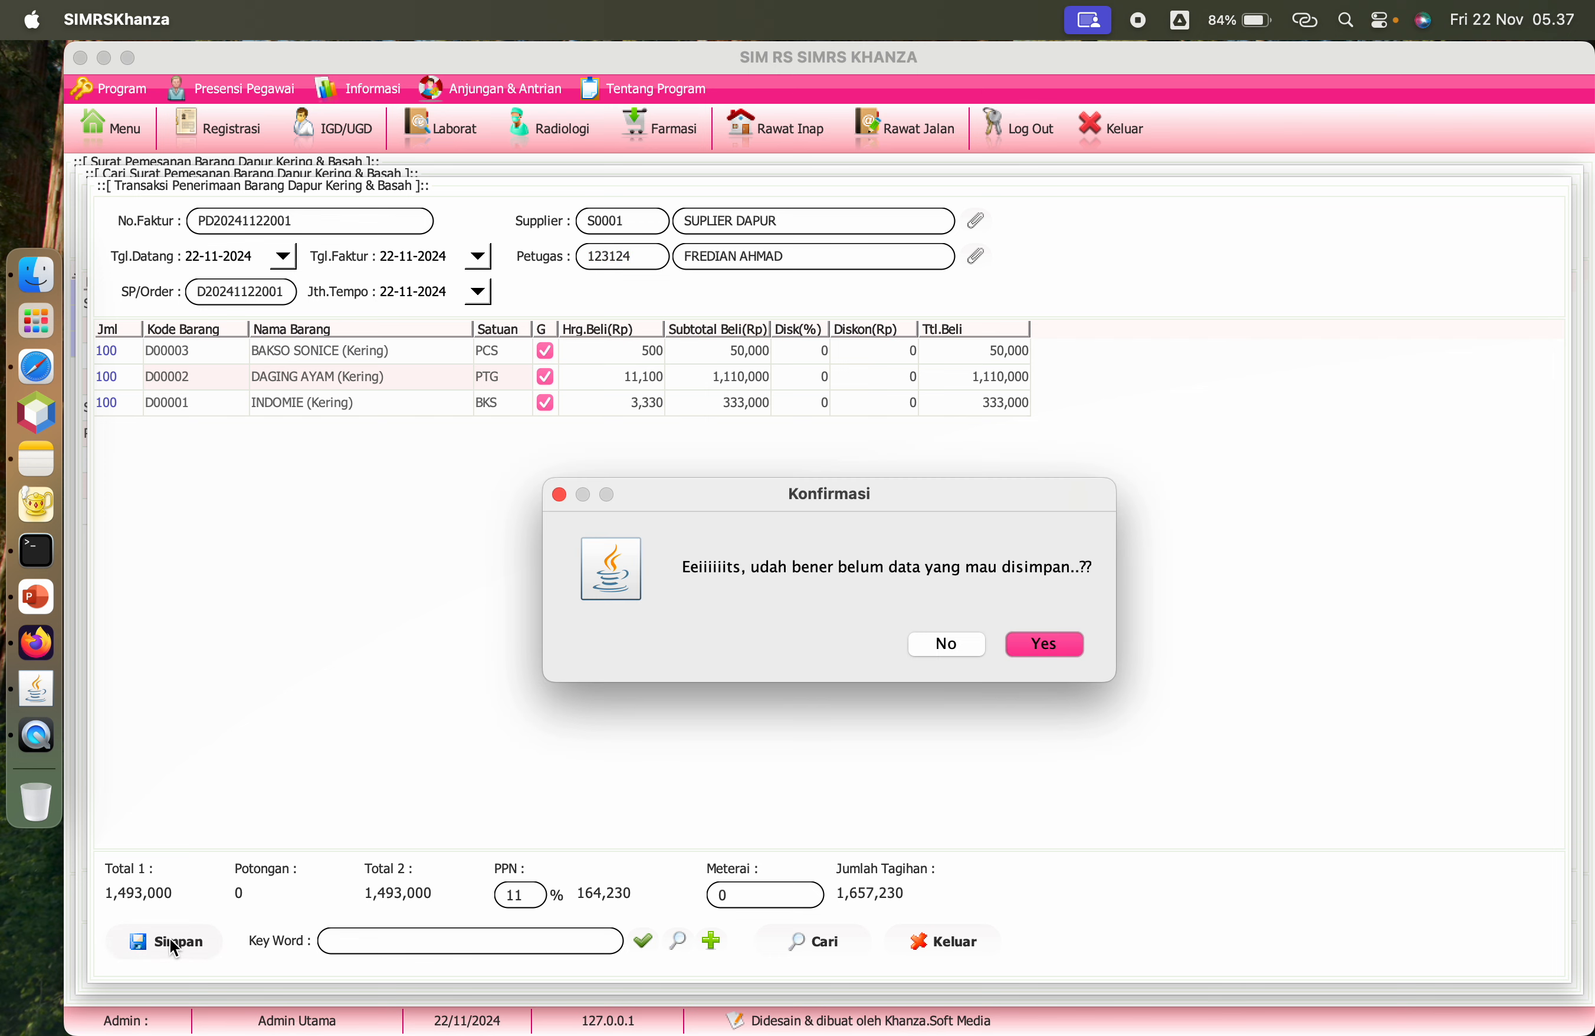
pyautogui.click(1059, 647)
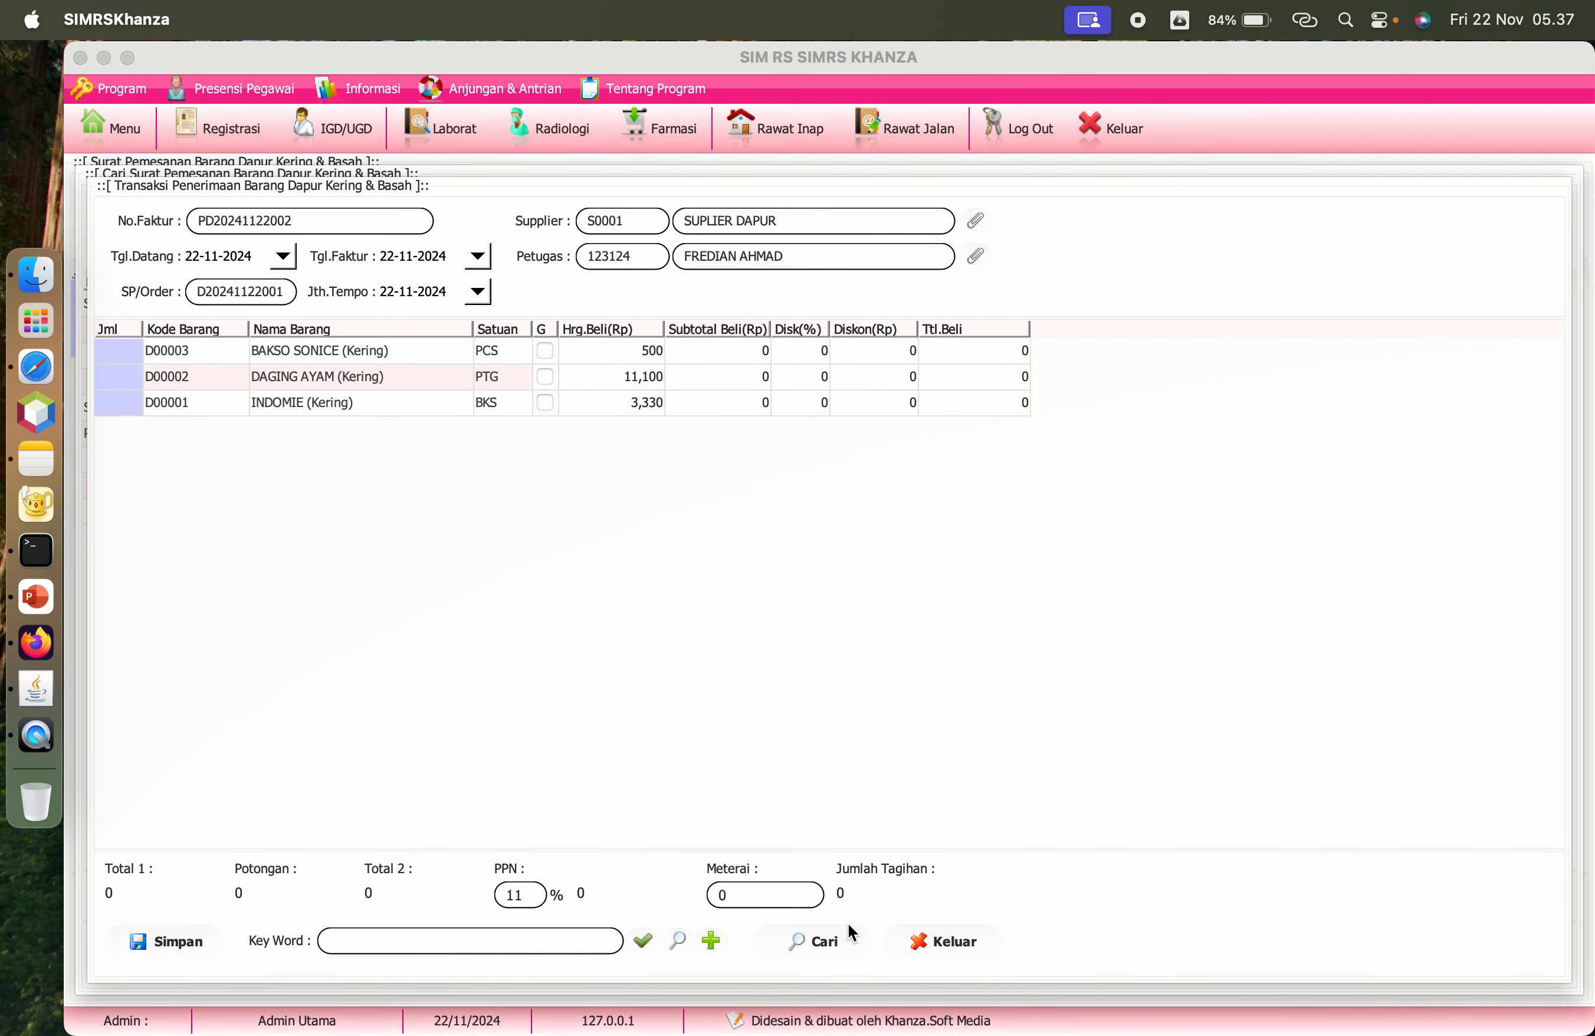
# Step: Look up the saved kitchen goods receipt and check its invoice entry and payment status
pyautogui.click(832, 940)
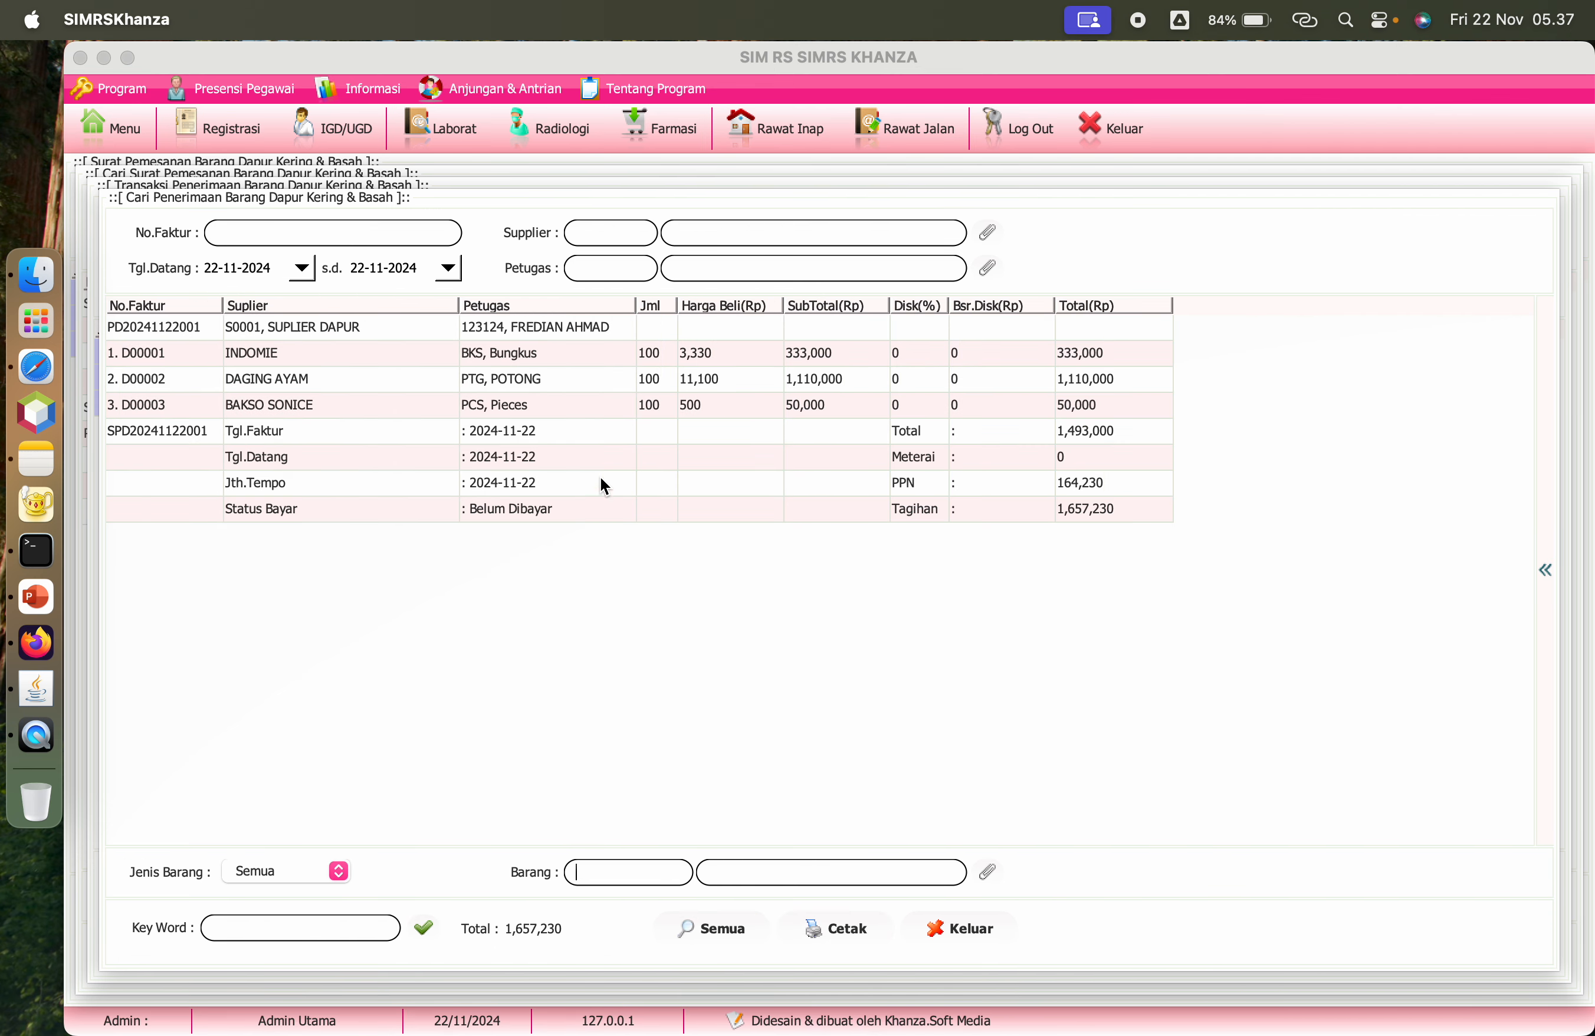
pyautogui.click(208, 337)
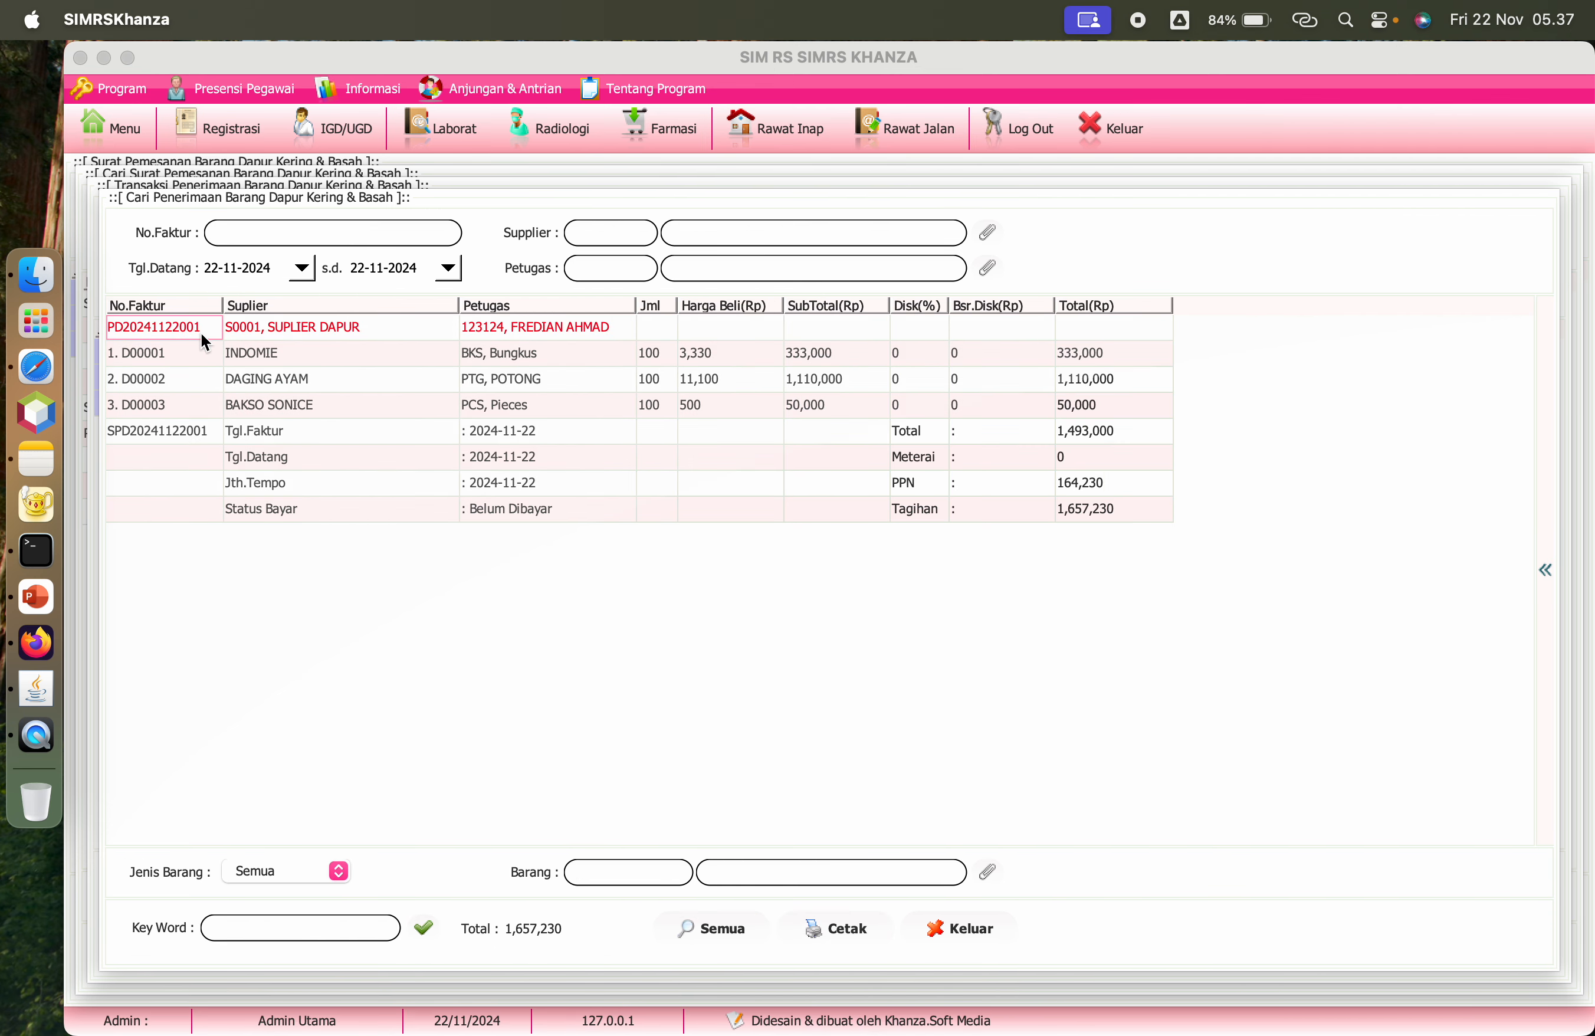
pyautogui.click(556, 505)
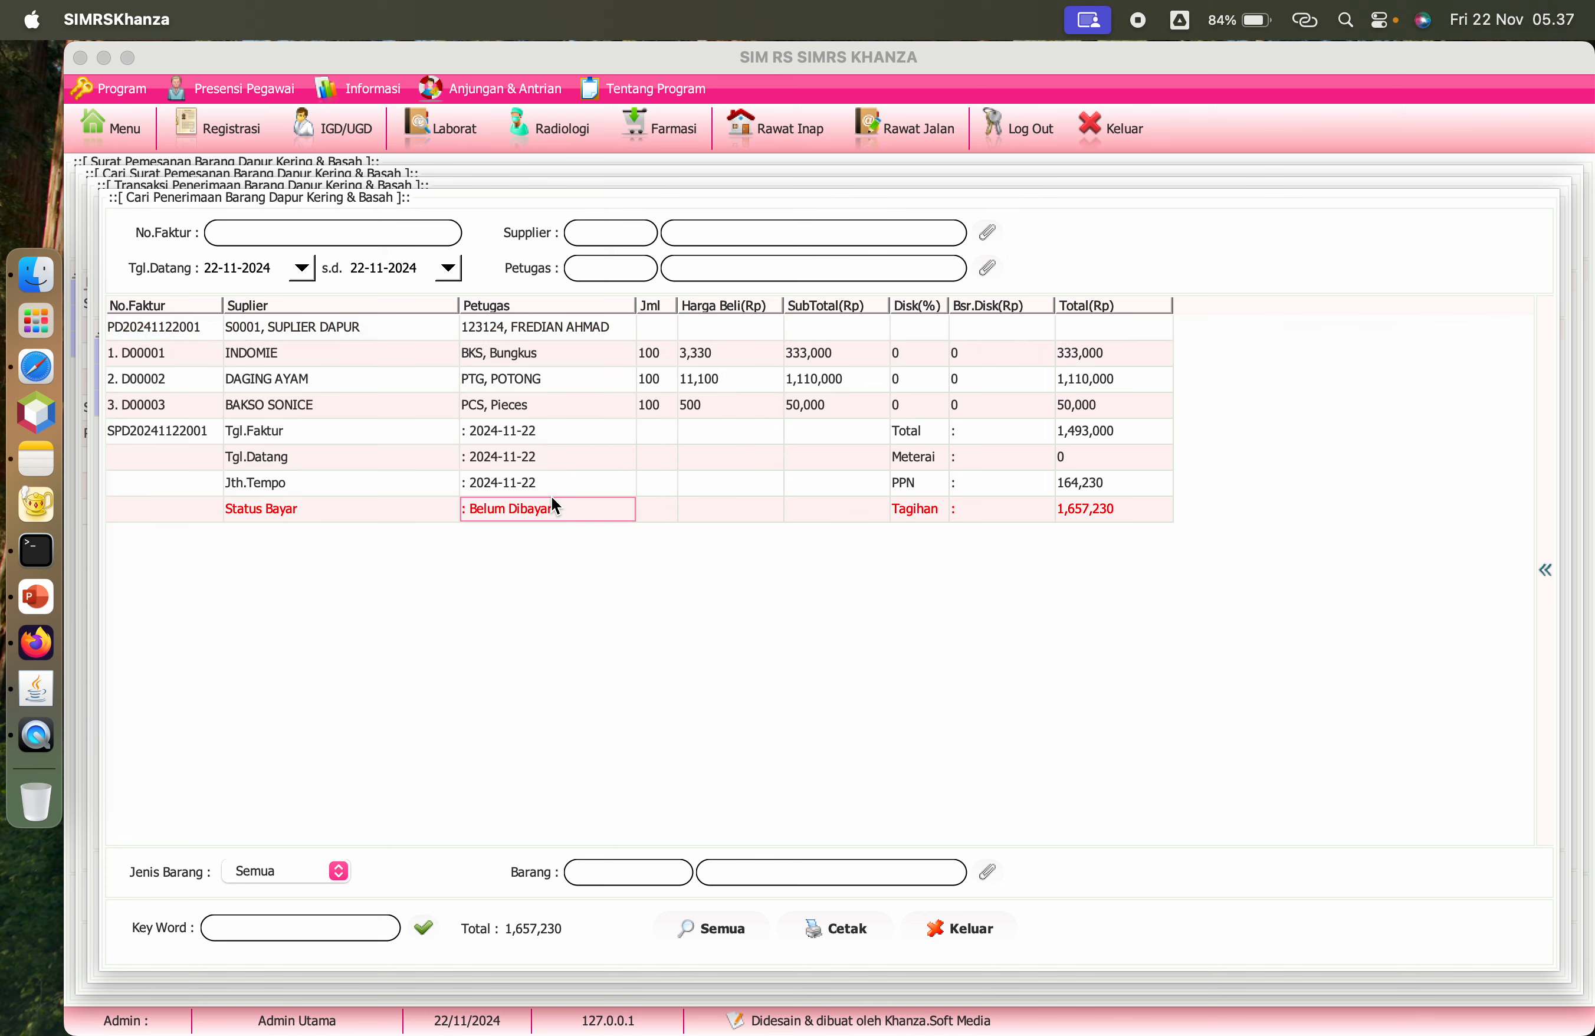
# Step: View the receipt's invoice photo section and its camera capture page with camera access allowed, and close the page and receipt list
pyautogui.click(162, 331)
pyautogui.click(1547, 570)
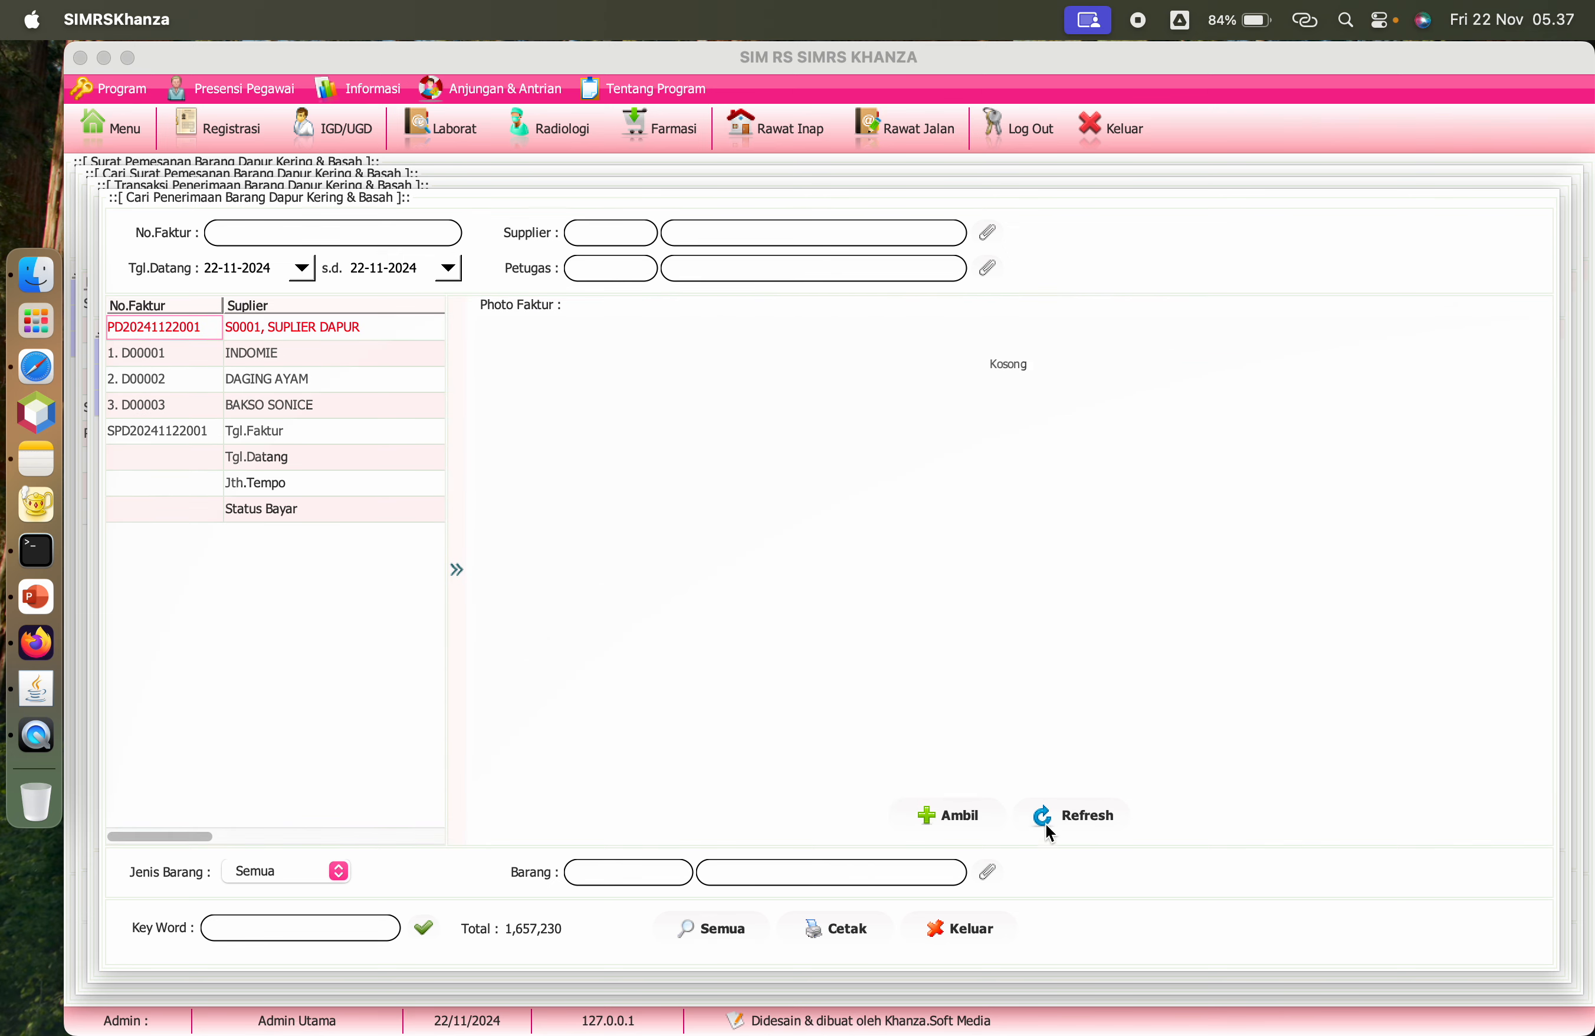
pyautogui.click(964, 818)
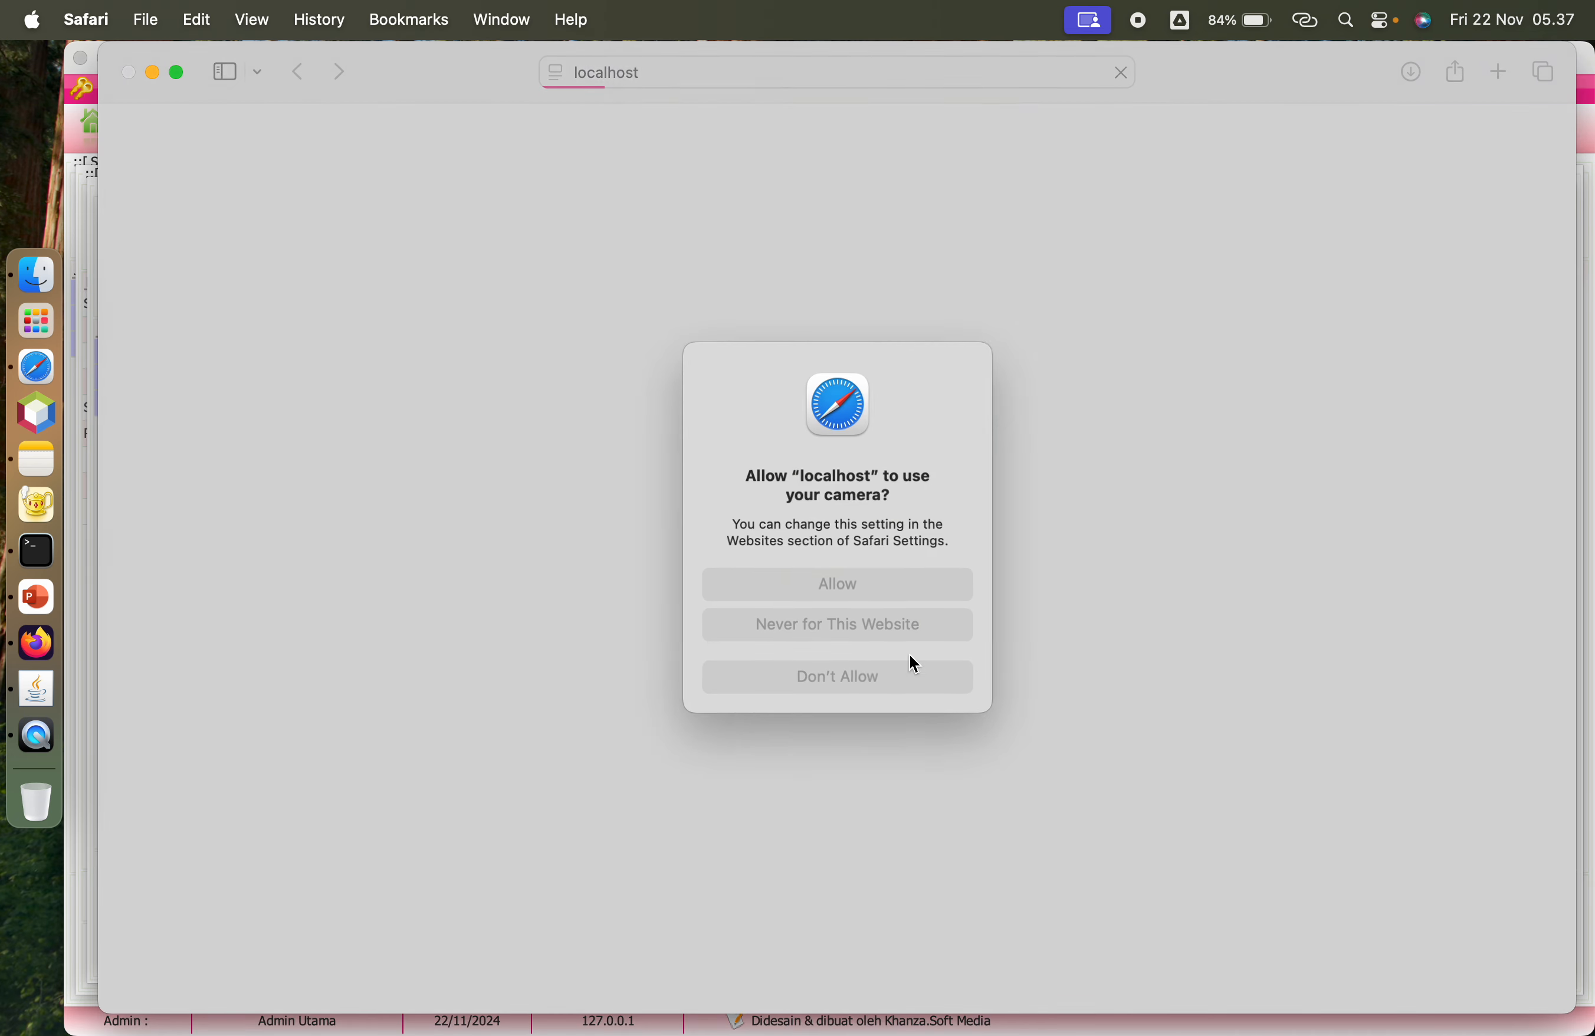
pyautogui.click(872, 596)
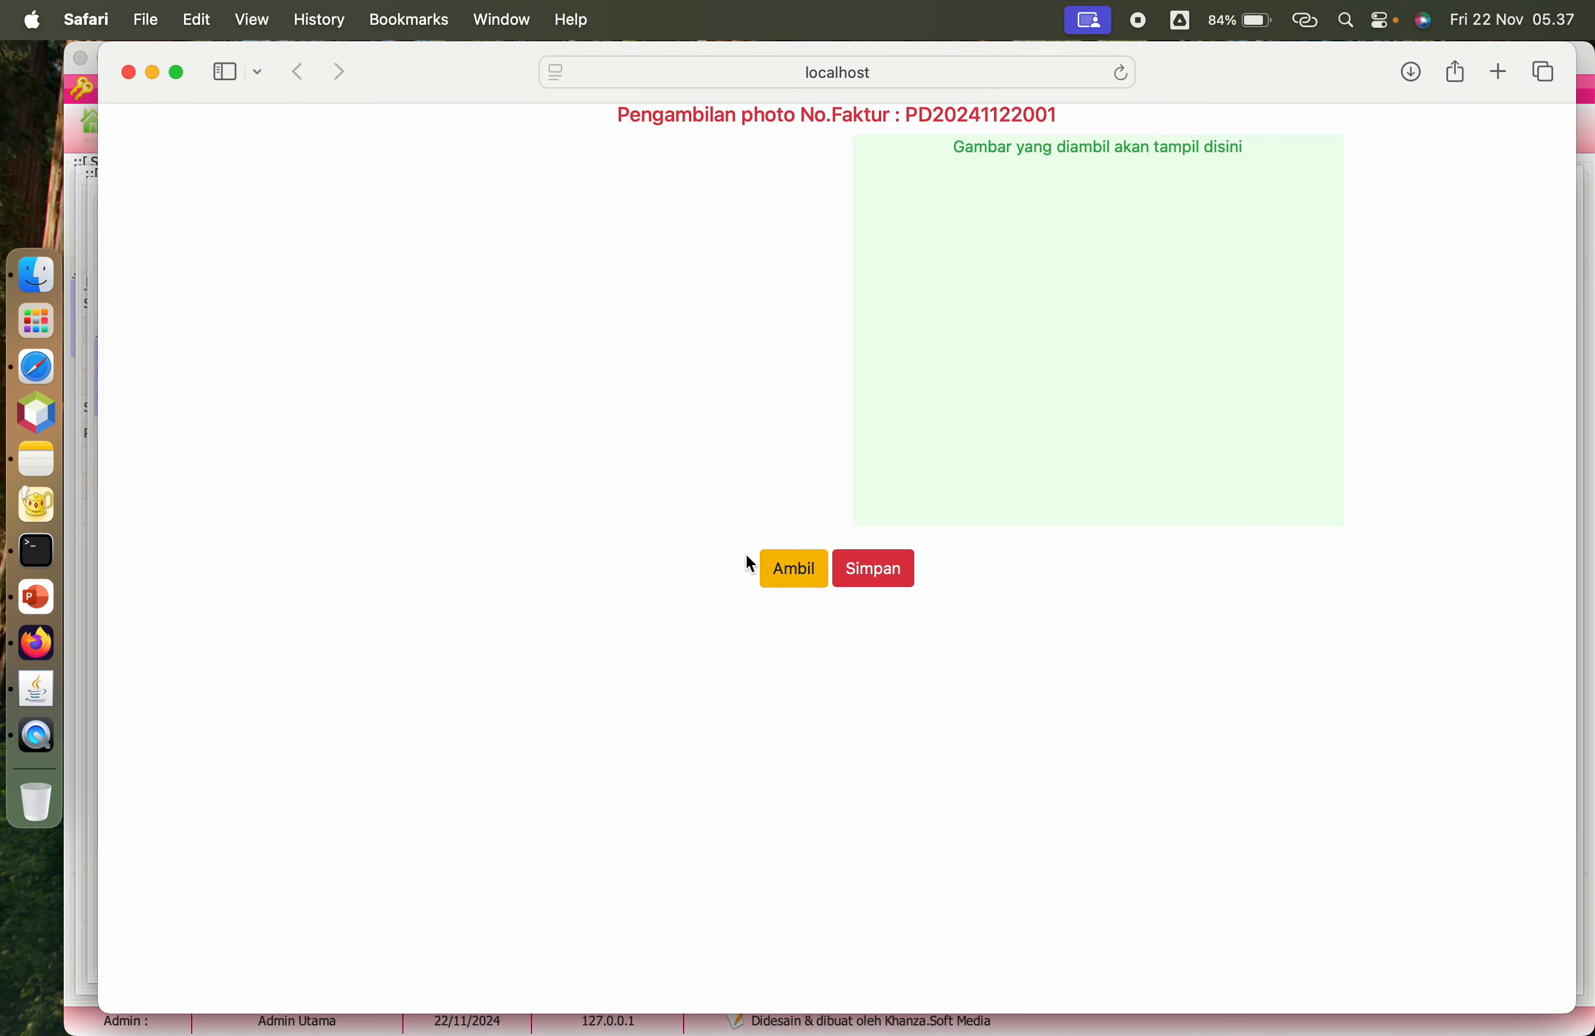
pyautogui.click(128, 72)
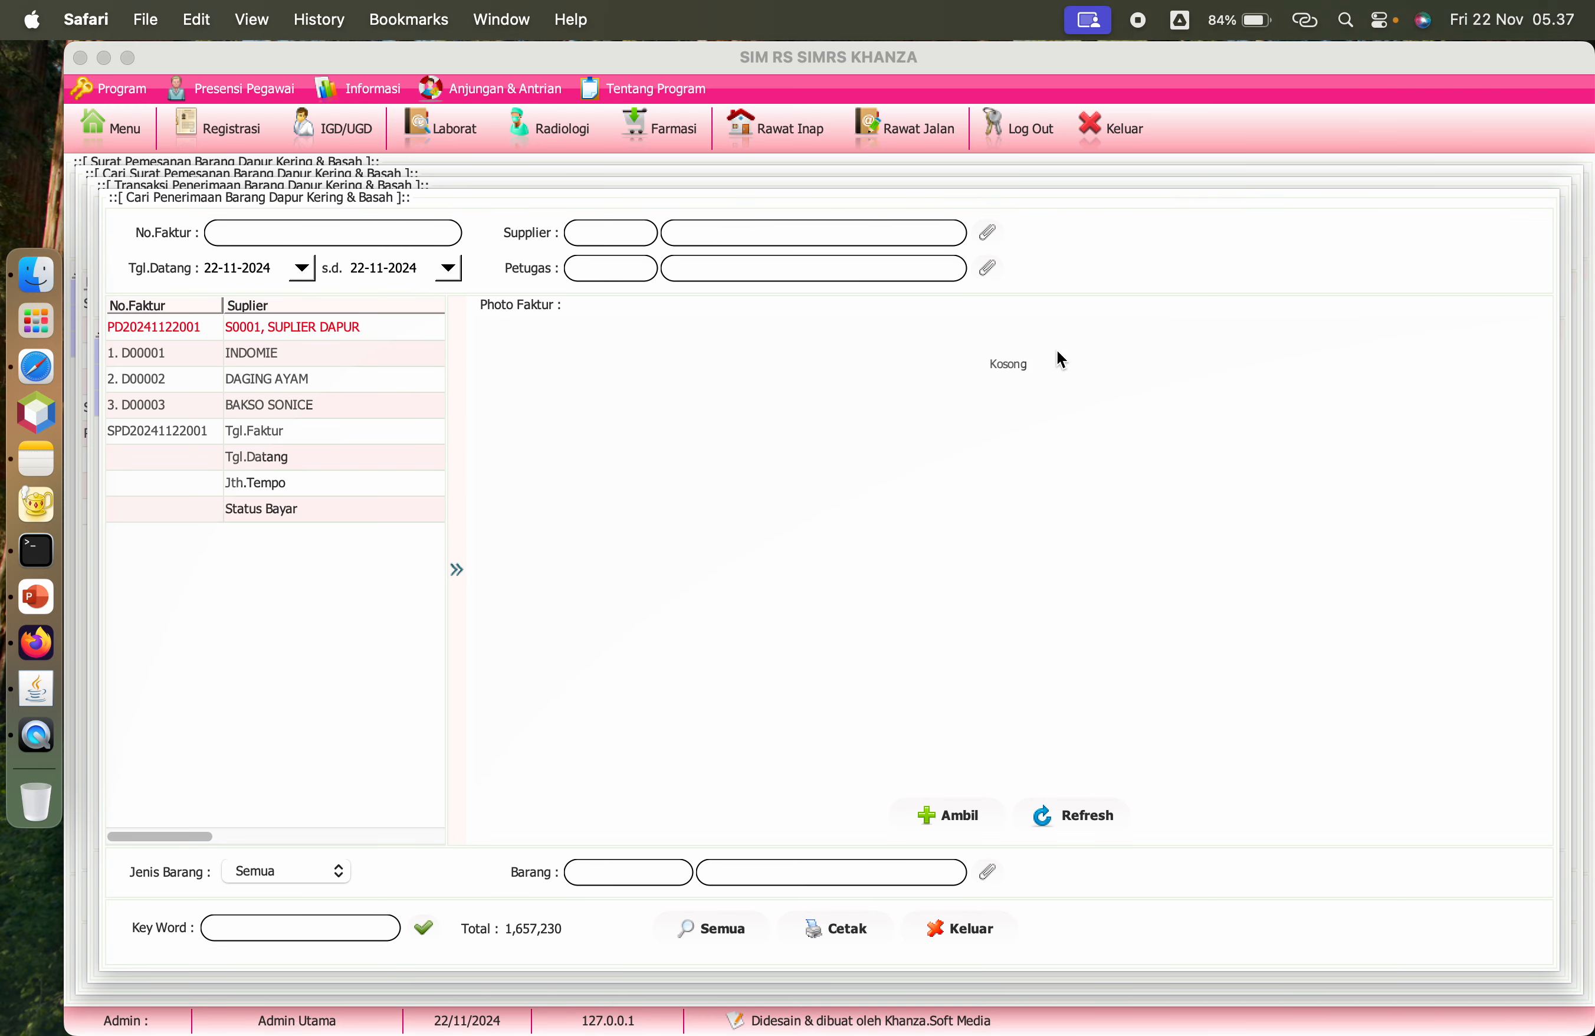
pyautogui.click(993, 936)
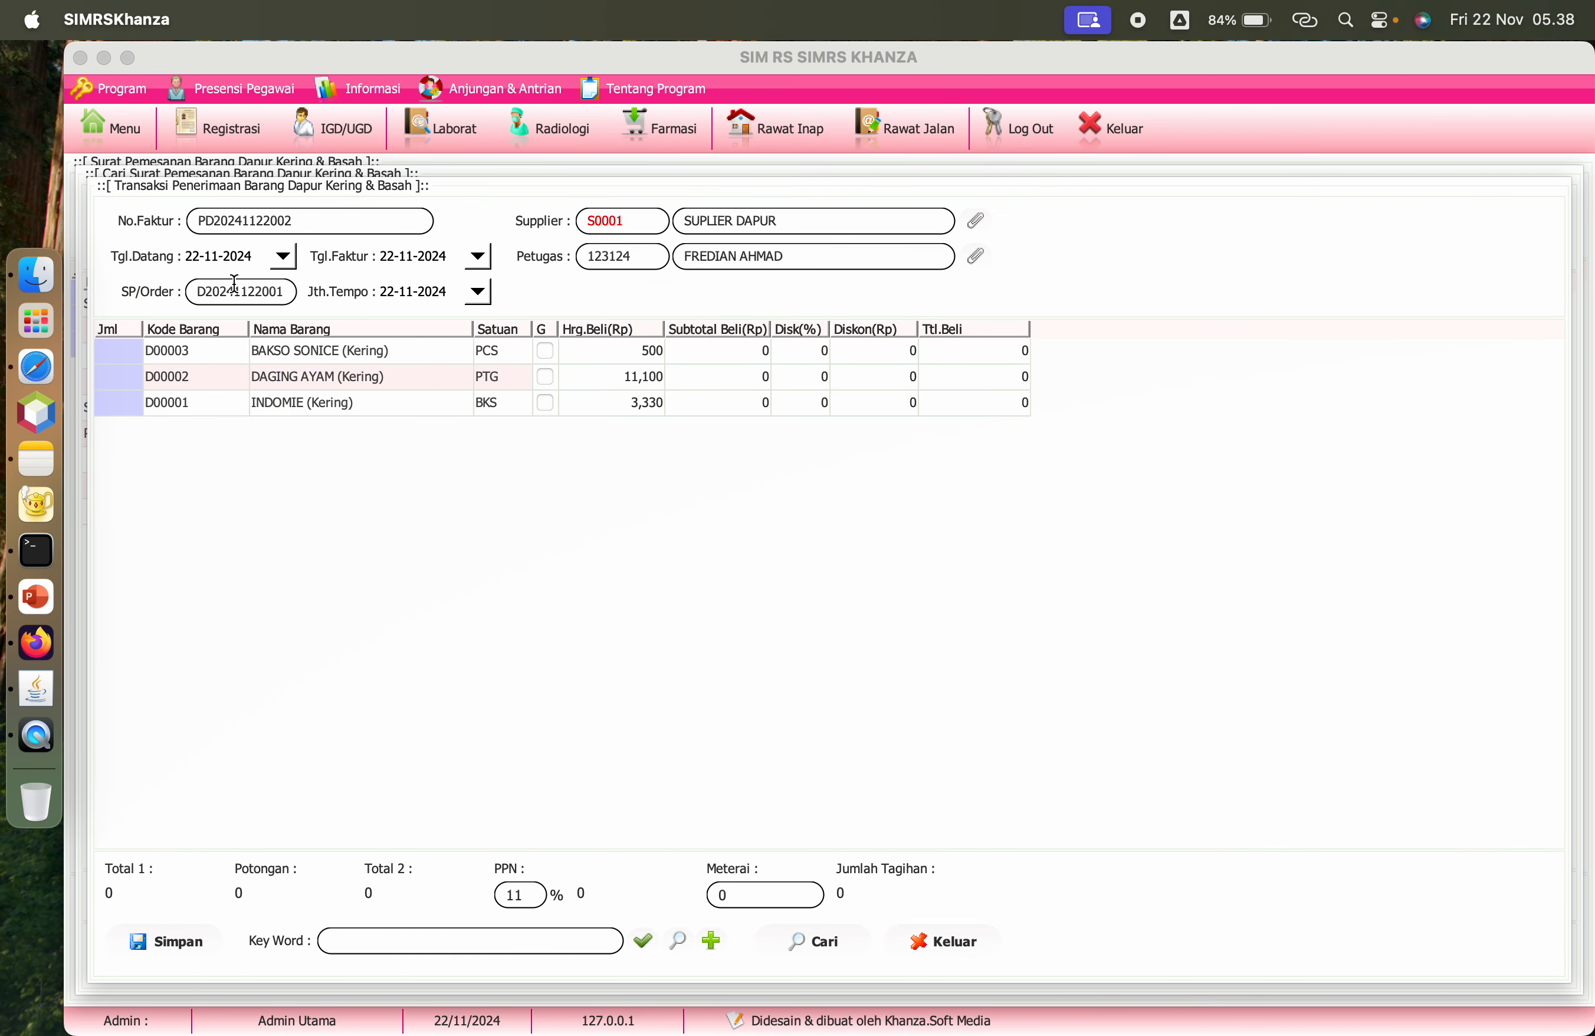
# Step: Find Hutang Barang Dapur by searching the main menu for "hutang" and list all outstanding kitchen supplier debts
pyautogui.click(112, 135)
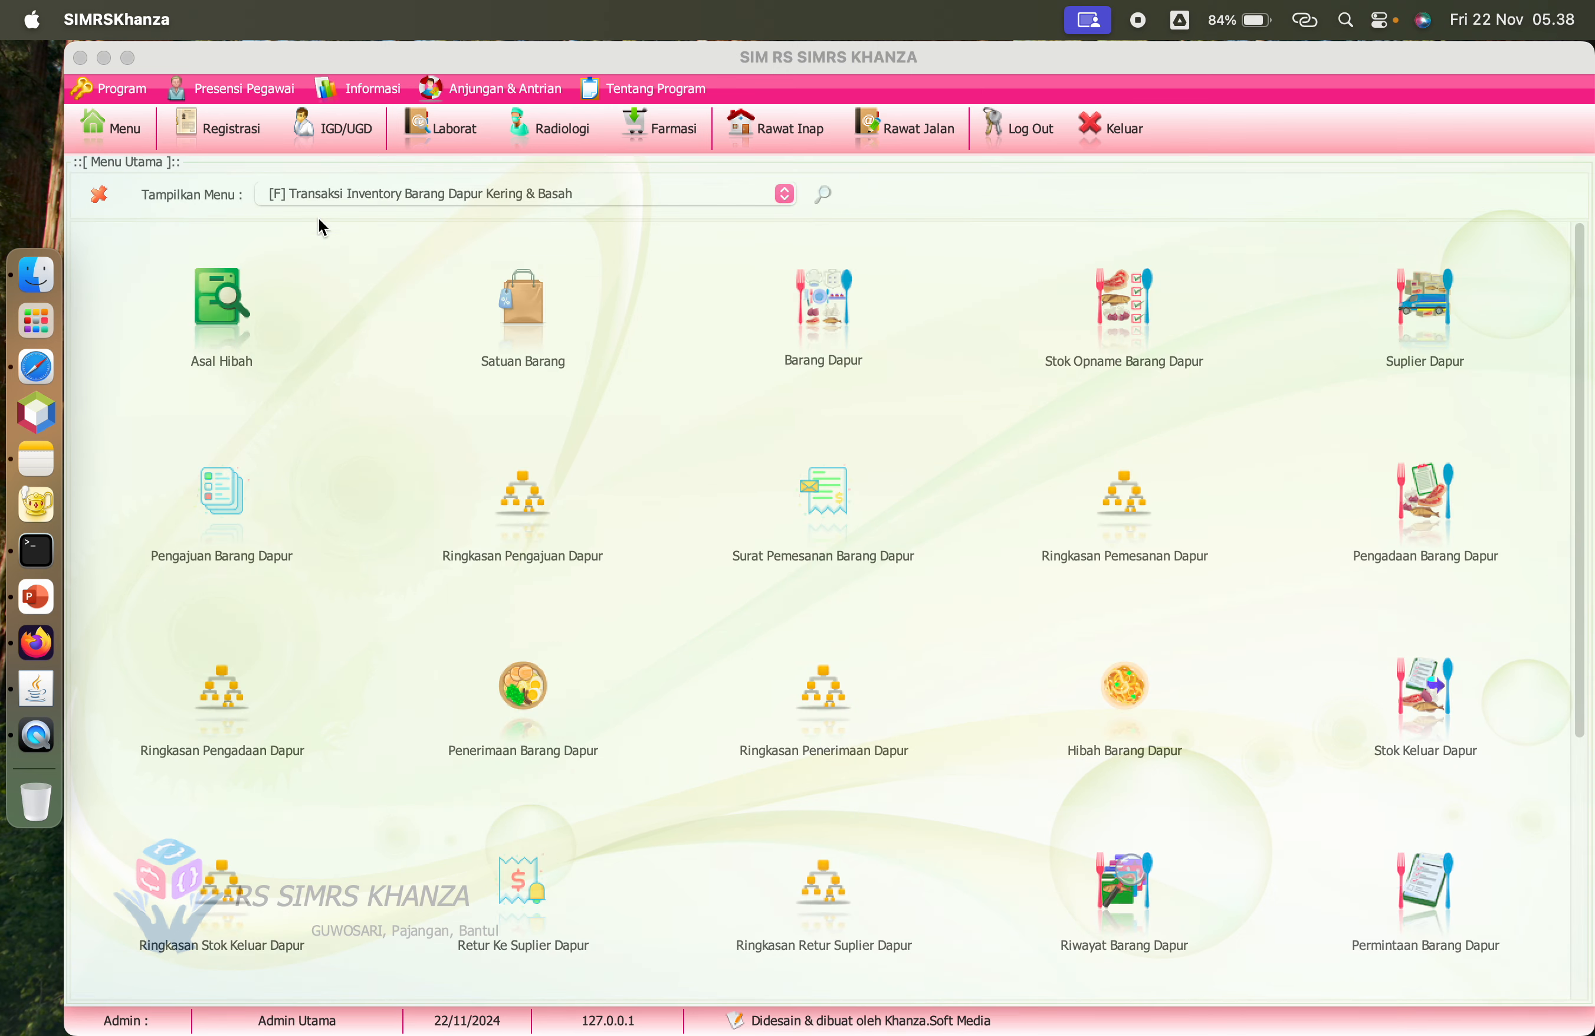
pyautogui.click(824, 195)
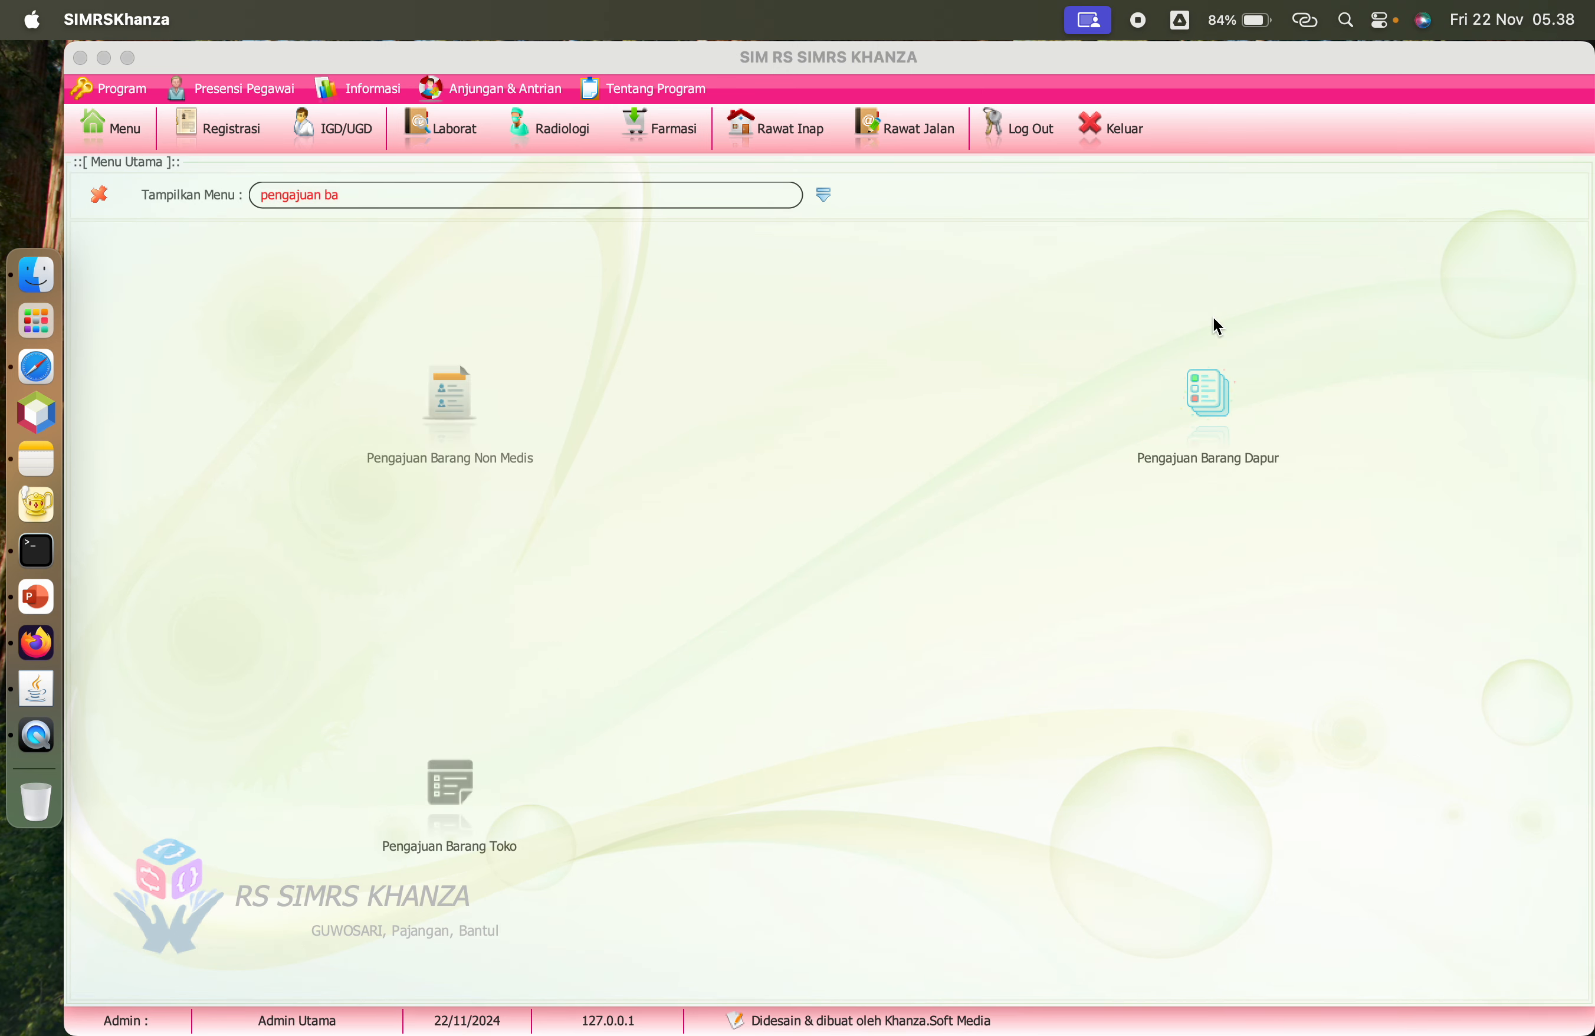
pyautogui.write('hutang  b')
pyautogui.write('a')
pyautogui.press('BackSpace')
pyautogui.press('BackSpace')
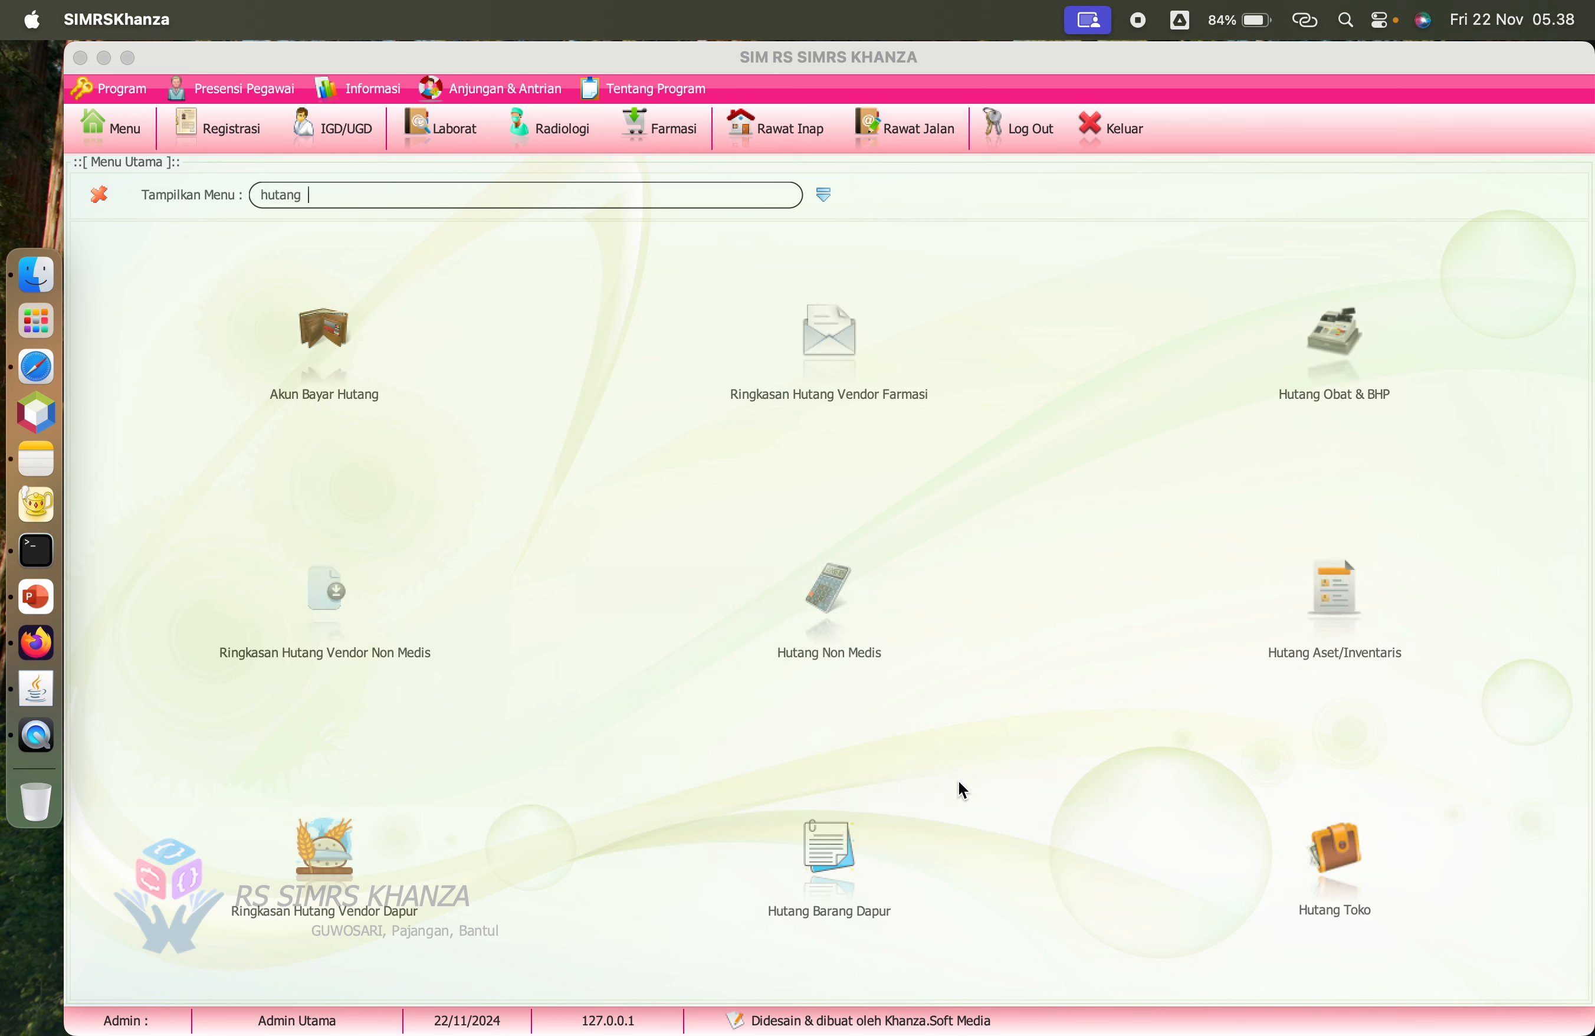
pyautogui.click(845, 858)
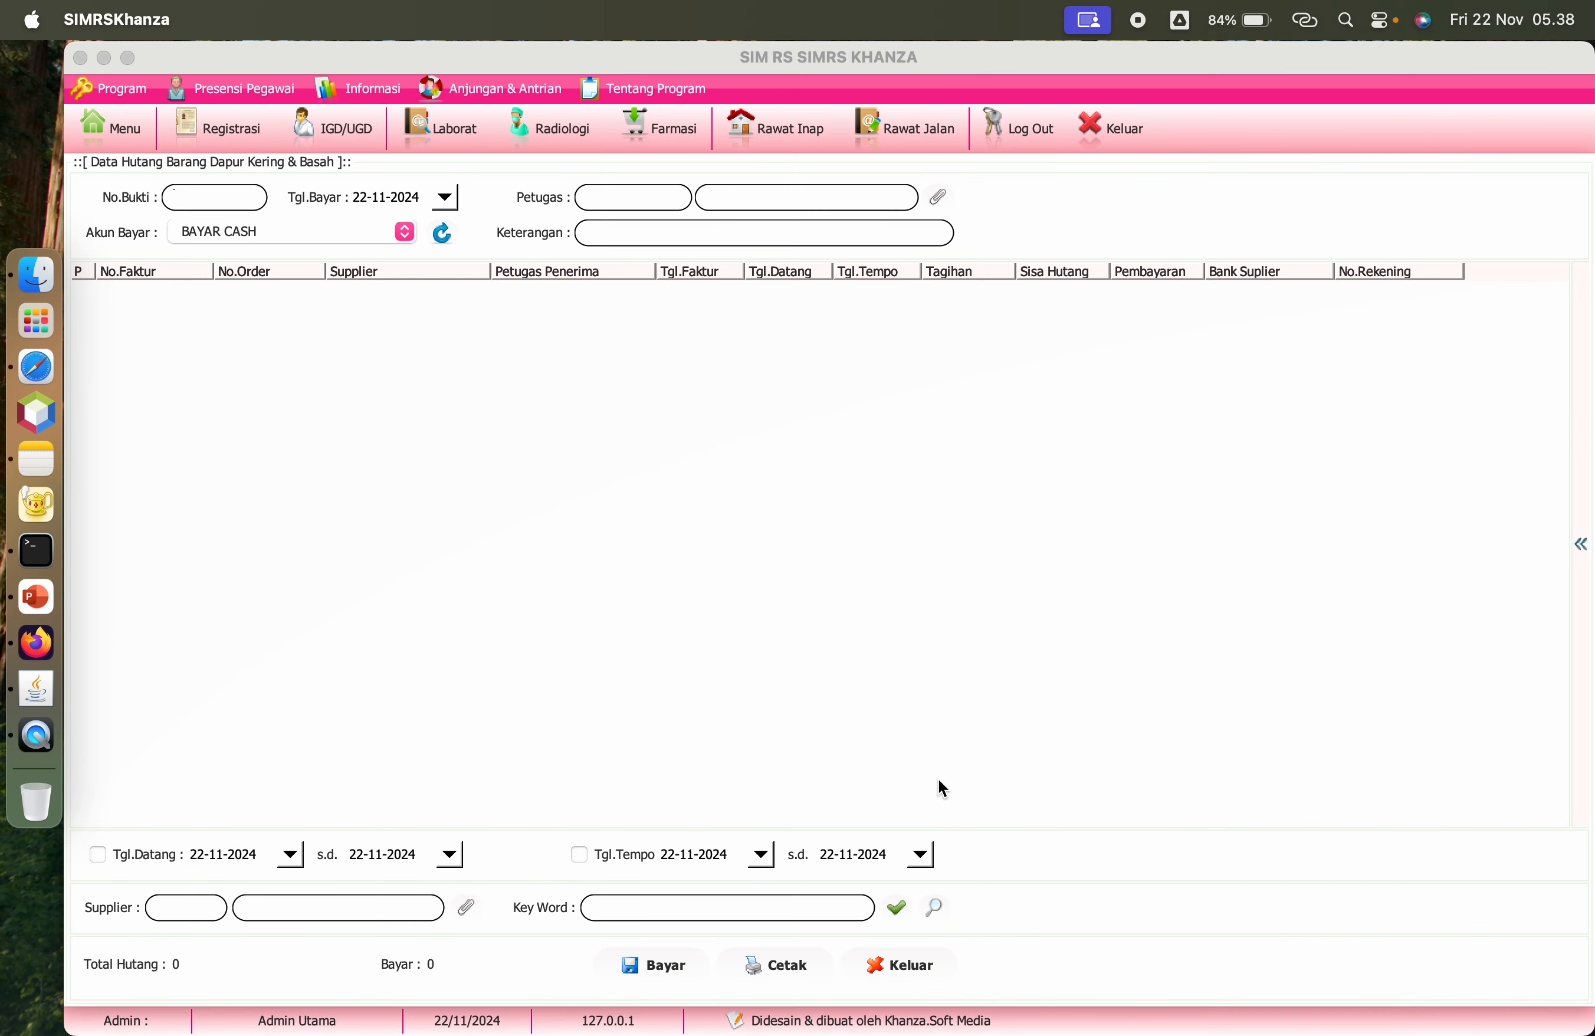
pyautogui.click(933, 905)
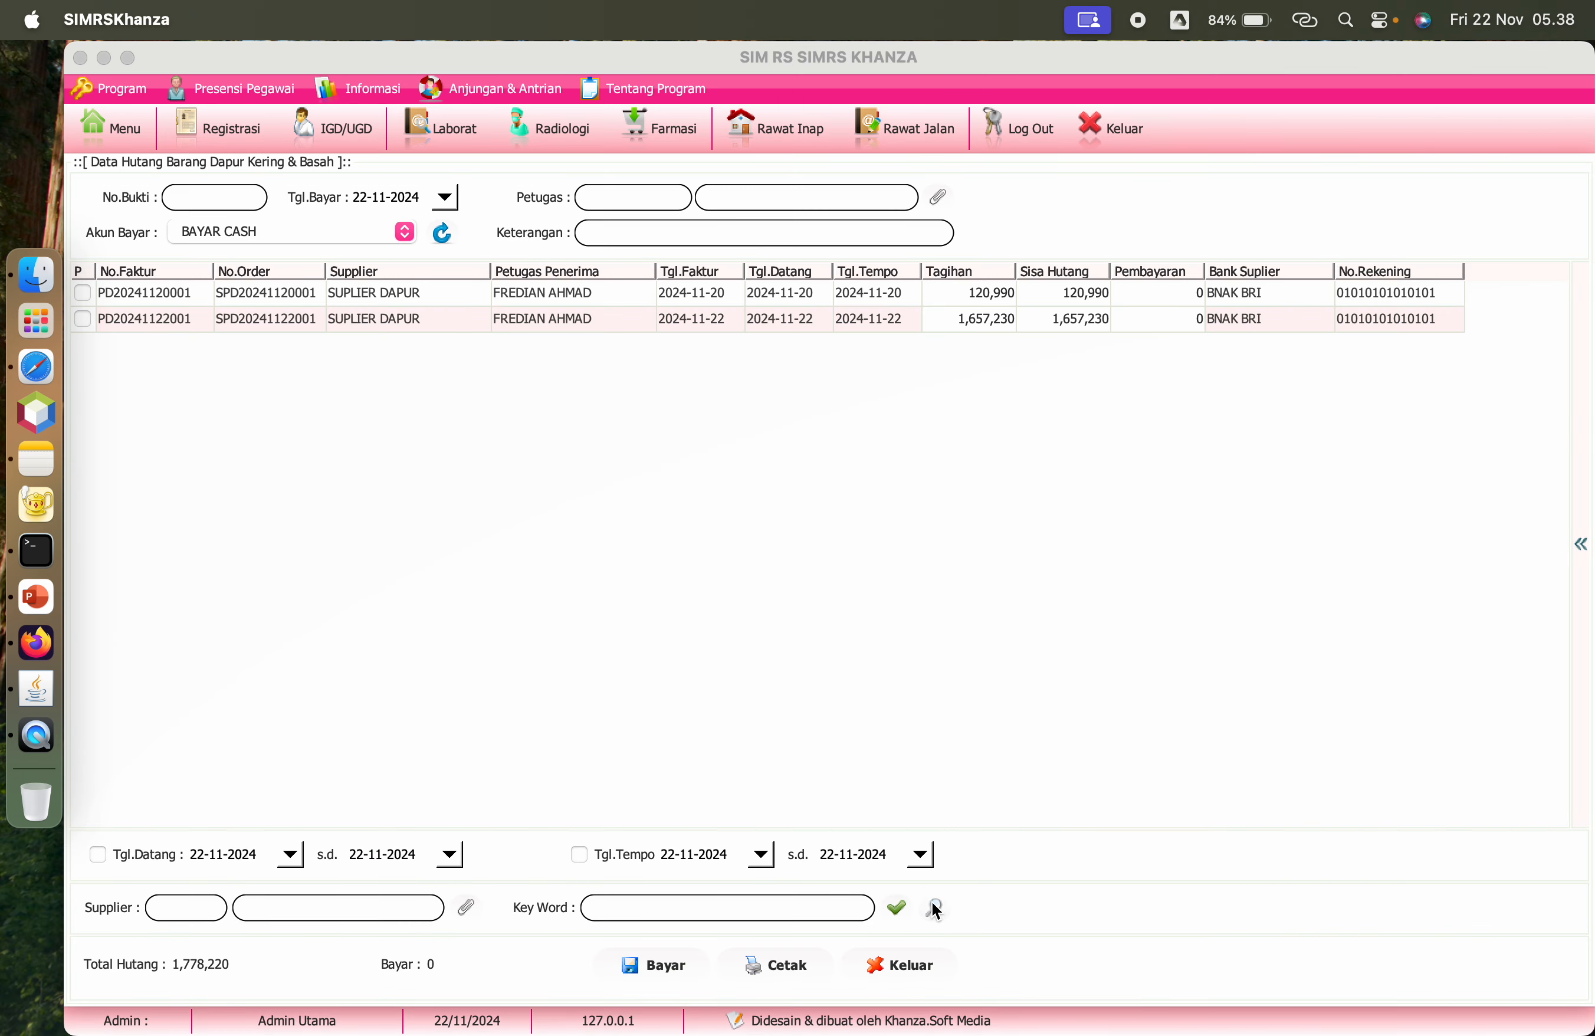
# Step: Mark the SUPLIER DAPUR invoice dated 2024-11-22 for full payment, checking its invoice photo and payment amount
pyautogui.click(85, 320)
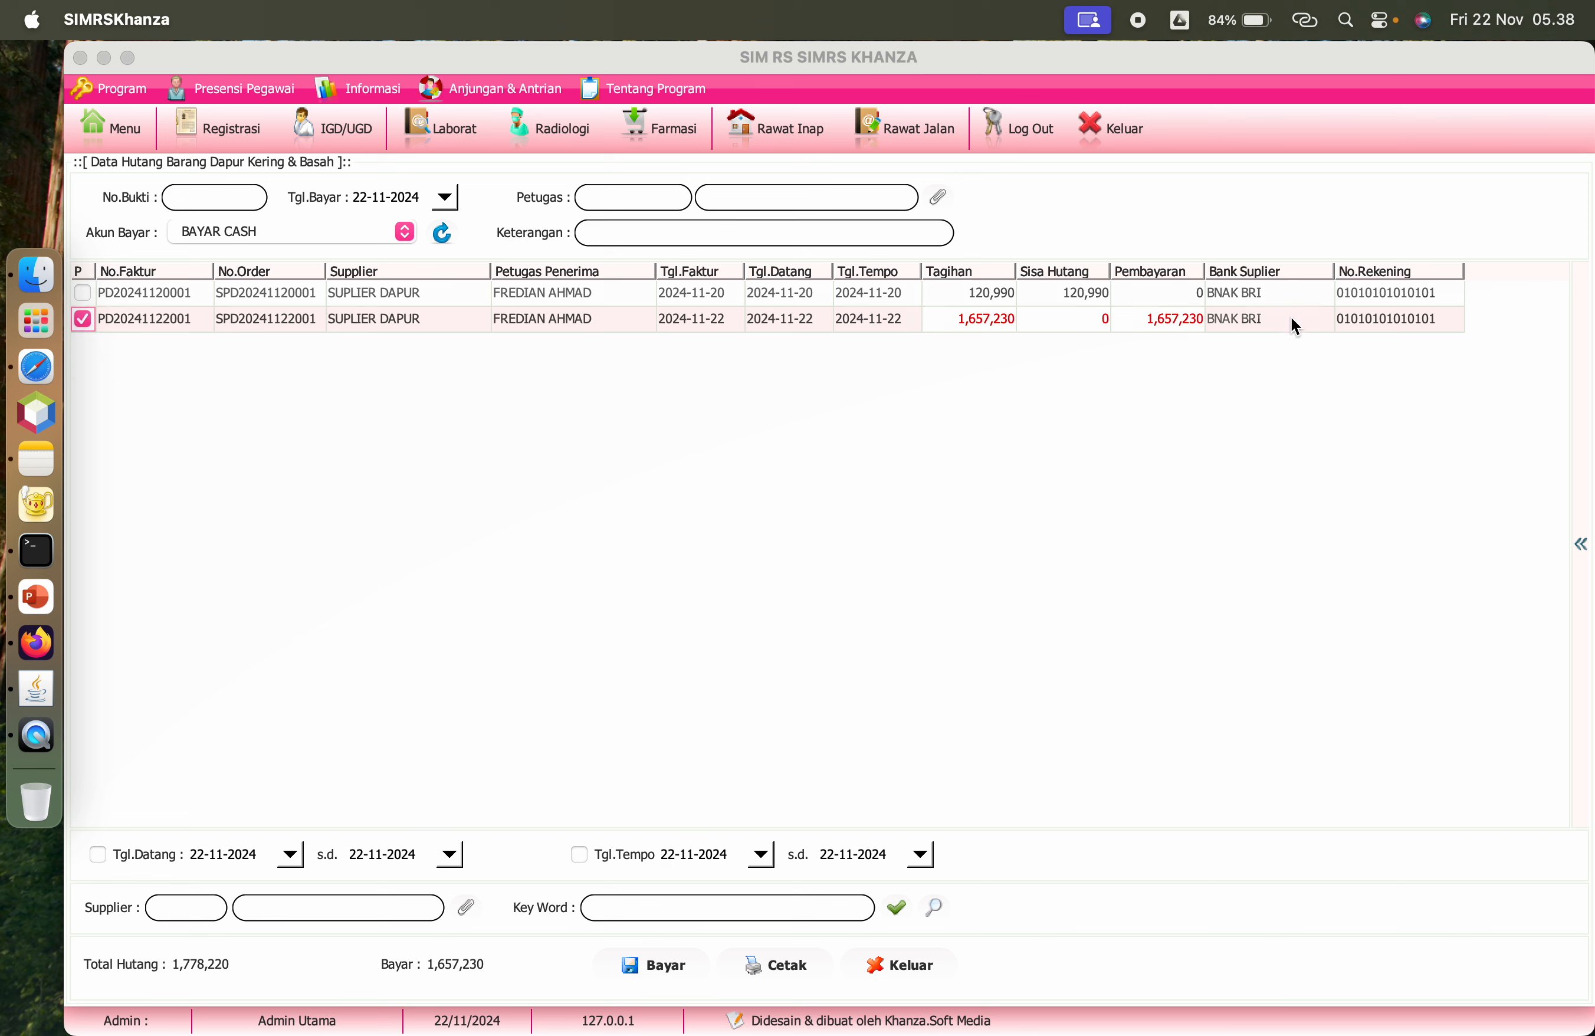
pyautogui.click(1580, 542)
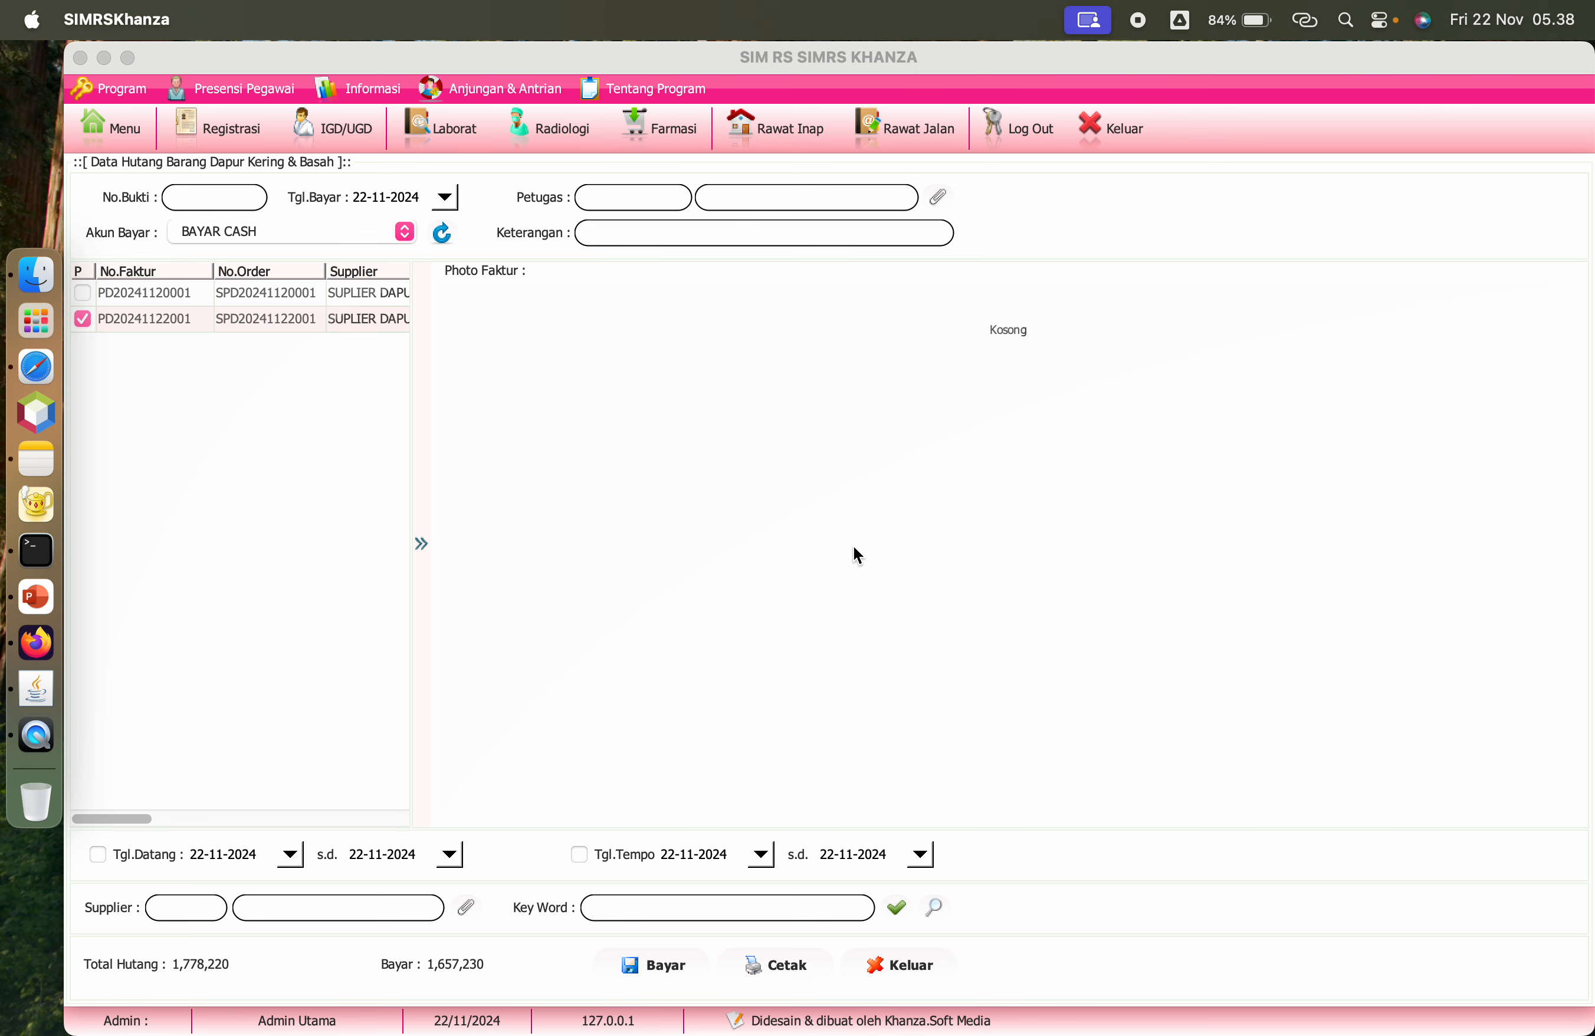
pyautogui.click(421, 546)
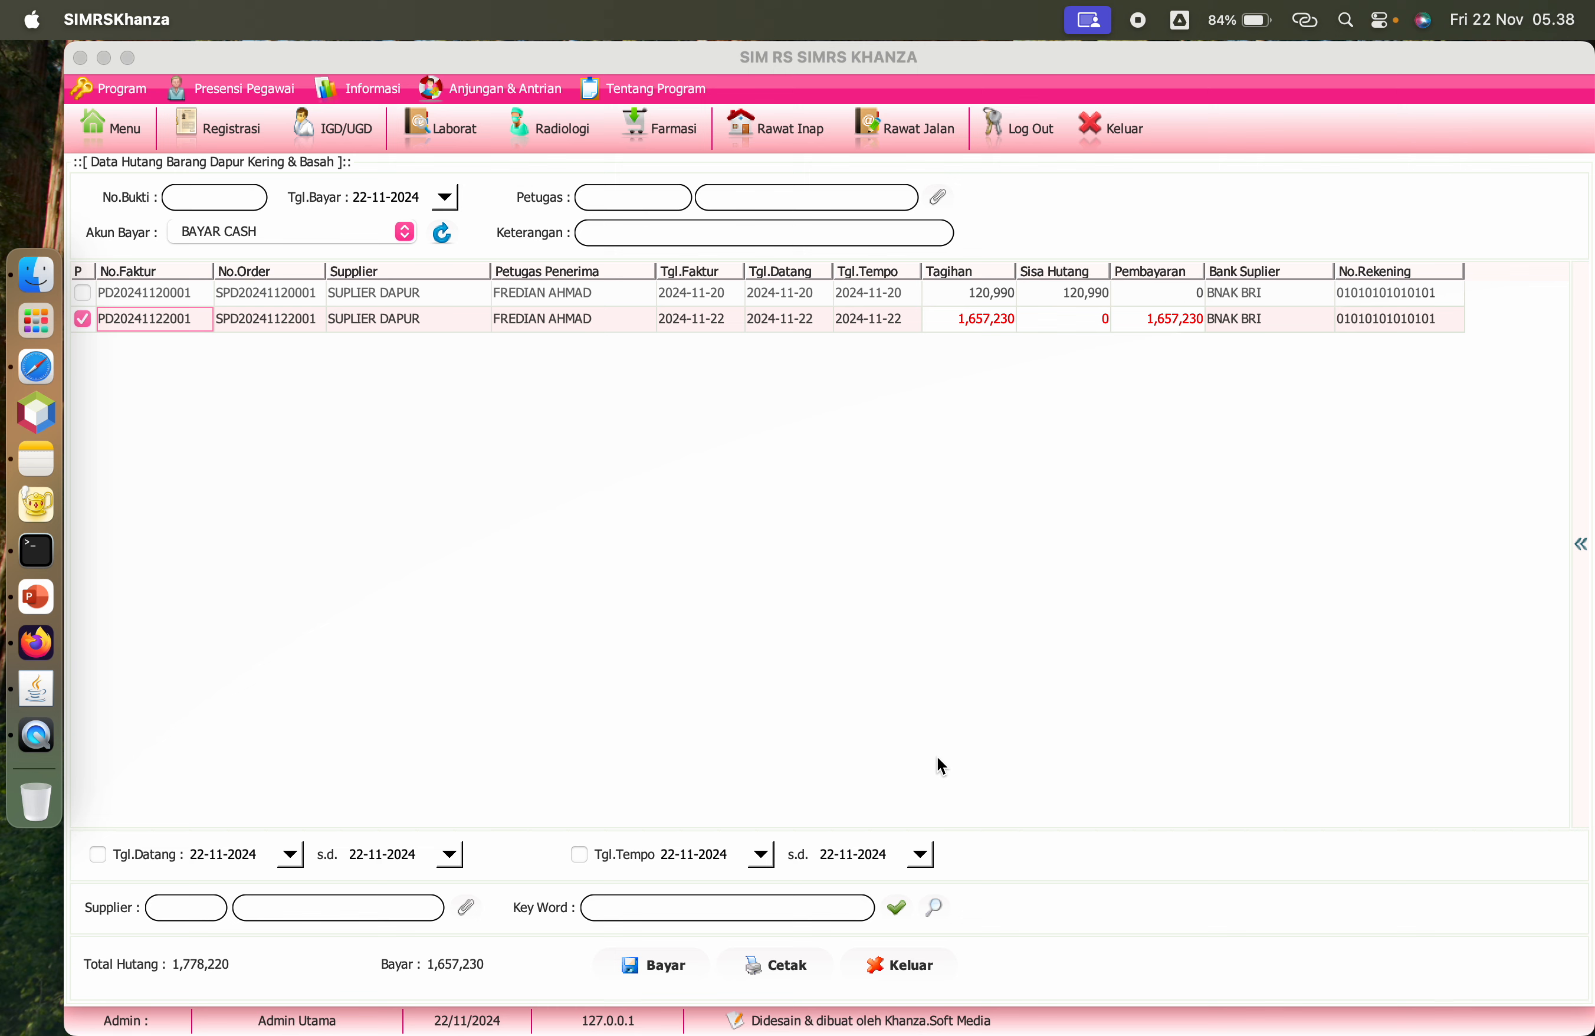
pyautogui.doubleClick(1165, 321)
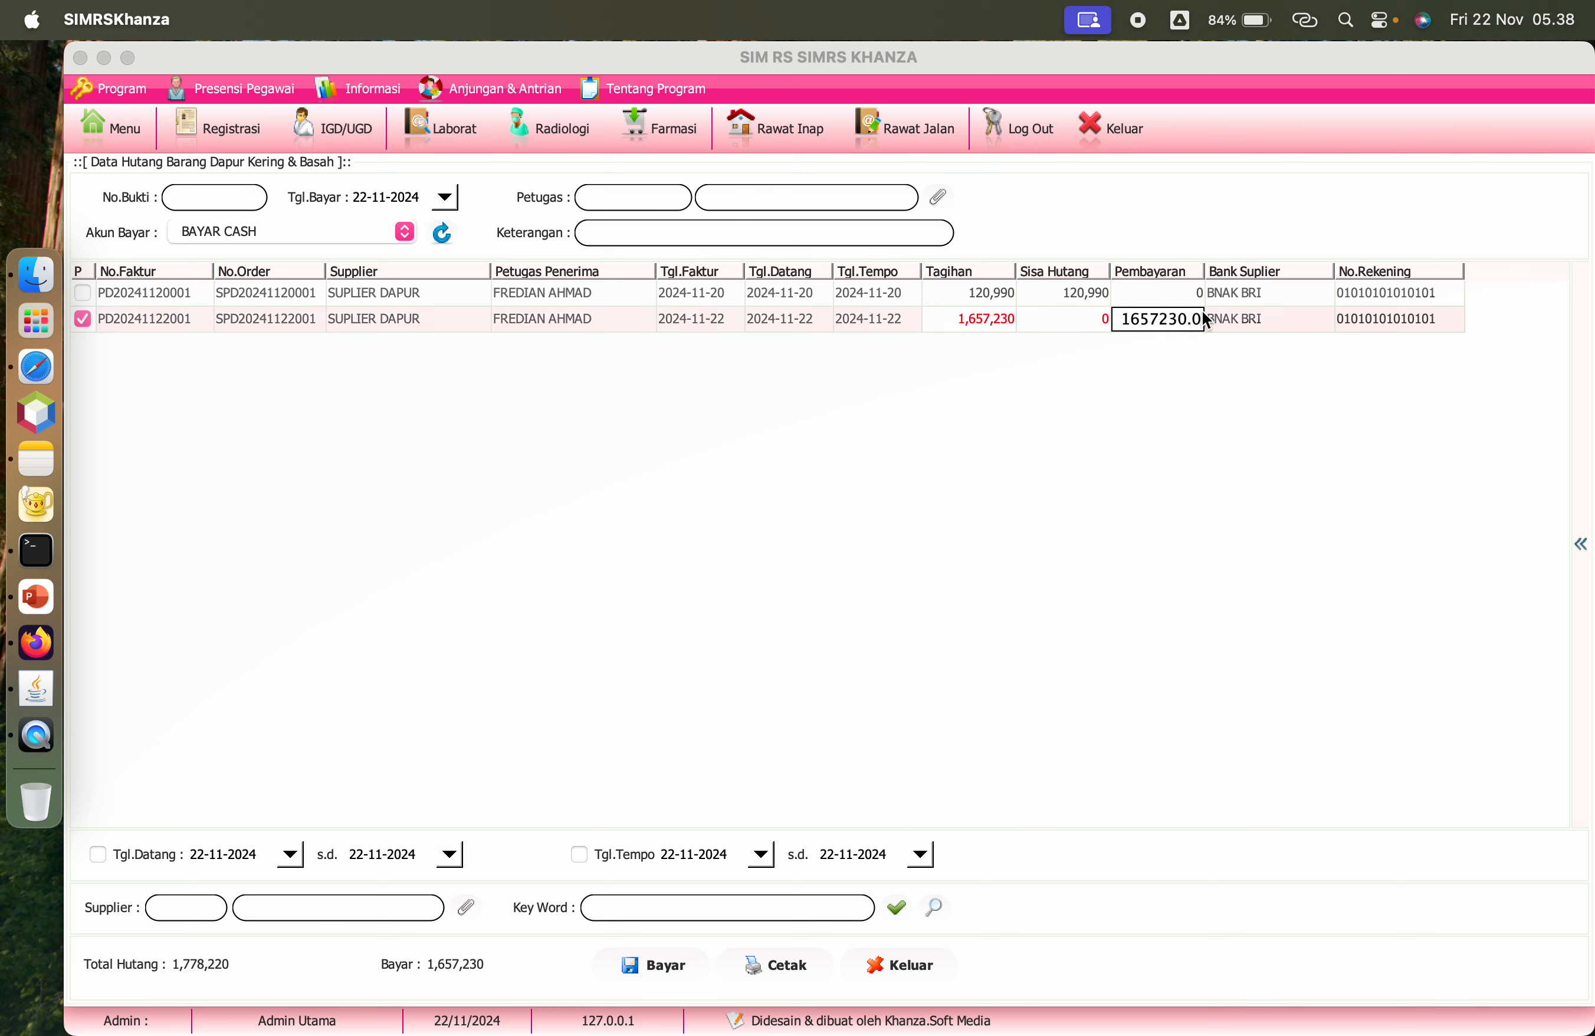
pyautogui.click(1269, 317)
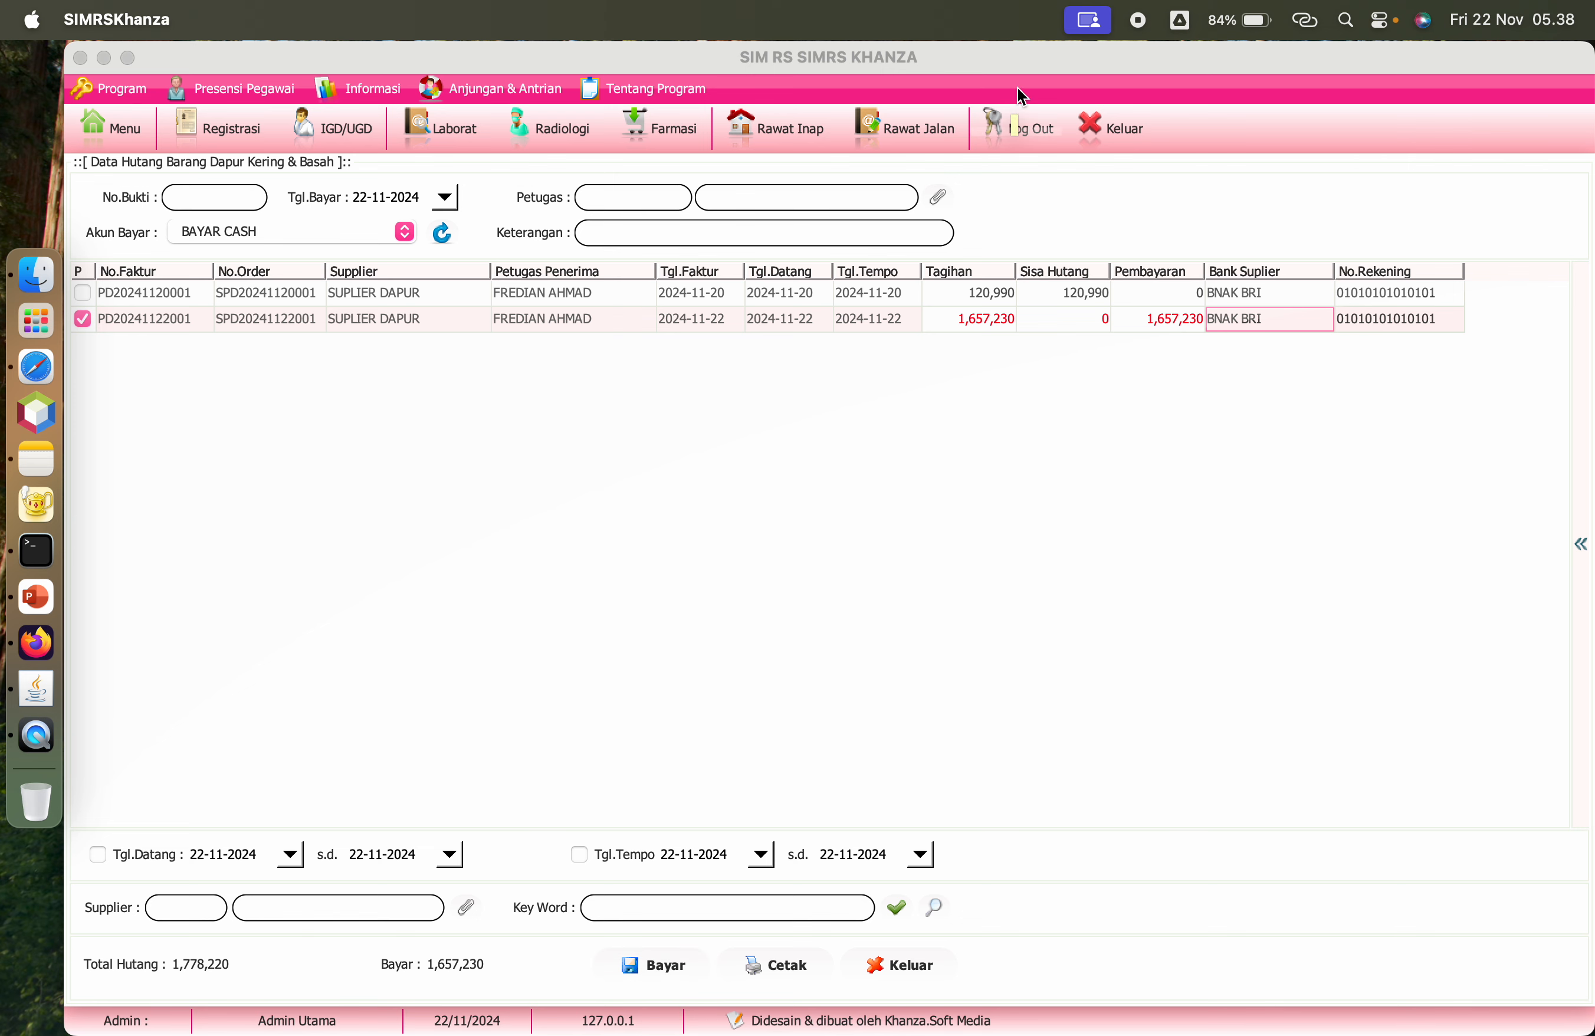
# Step: Select the officer with the position SARPRAS for the debt payment and set No.Bukti to 010101
pyautogui.click(938, 197)
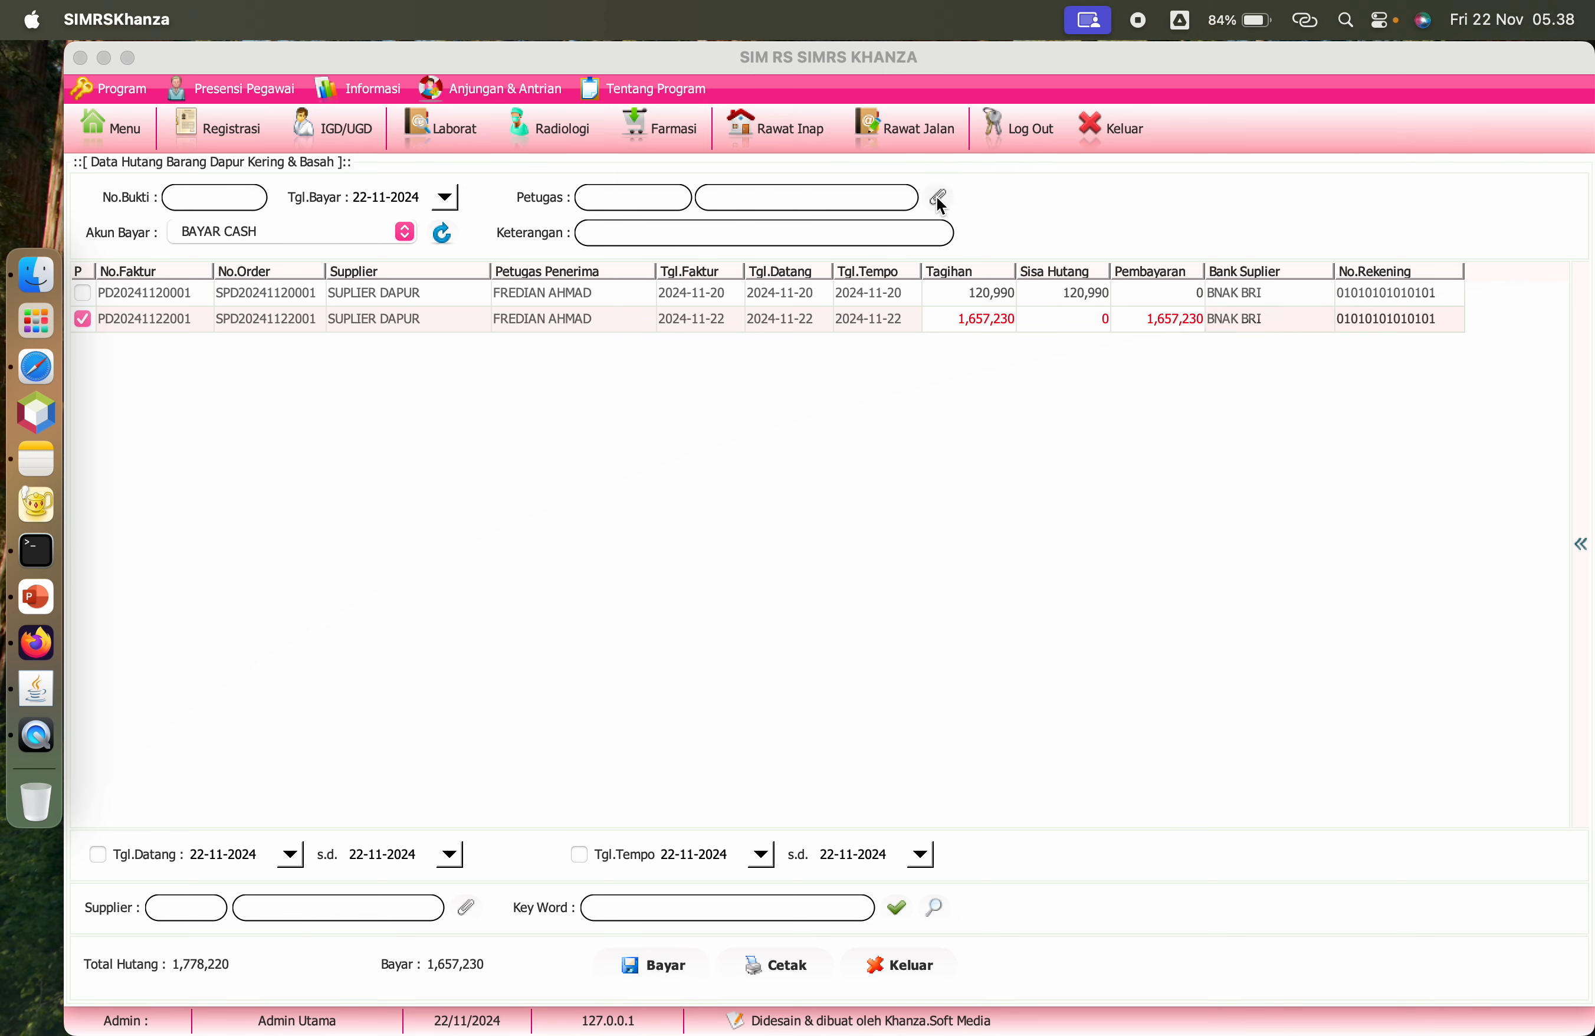
pyautogui.doubleClick(337, 272)
pyautogui.click(213, 196)
pyautogui.write('0')
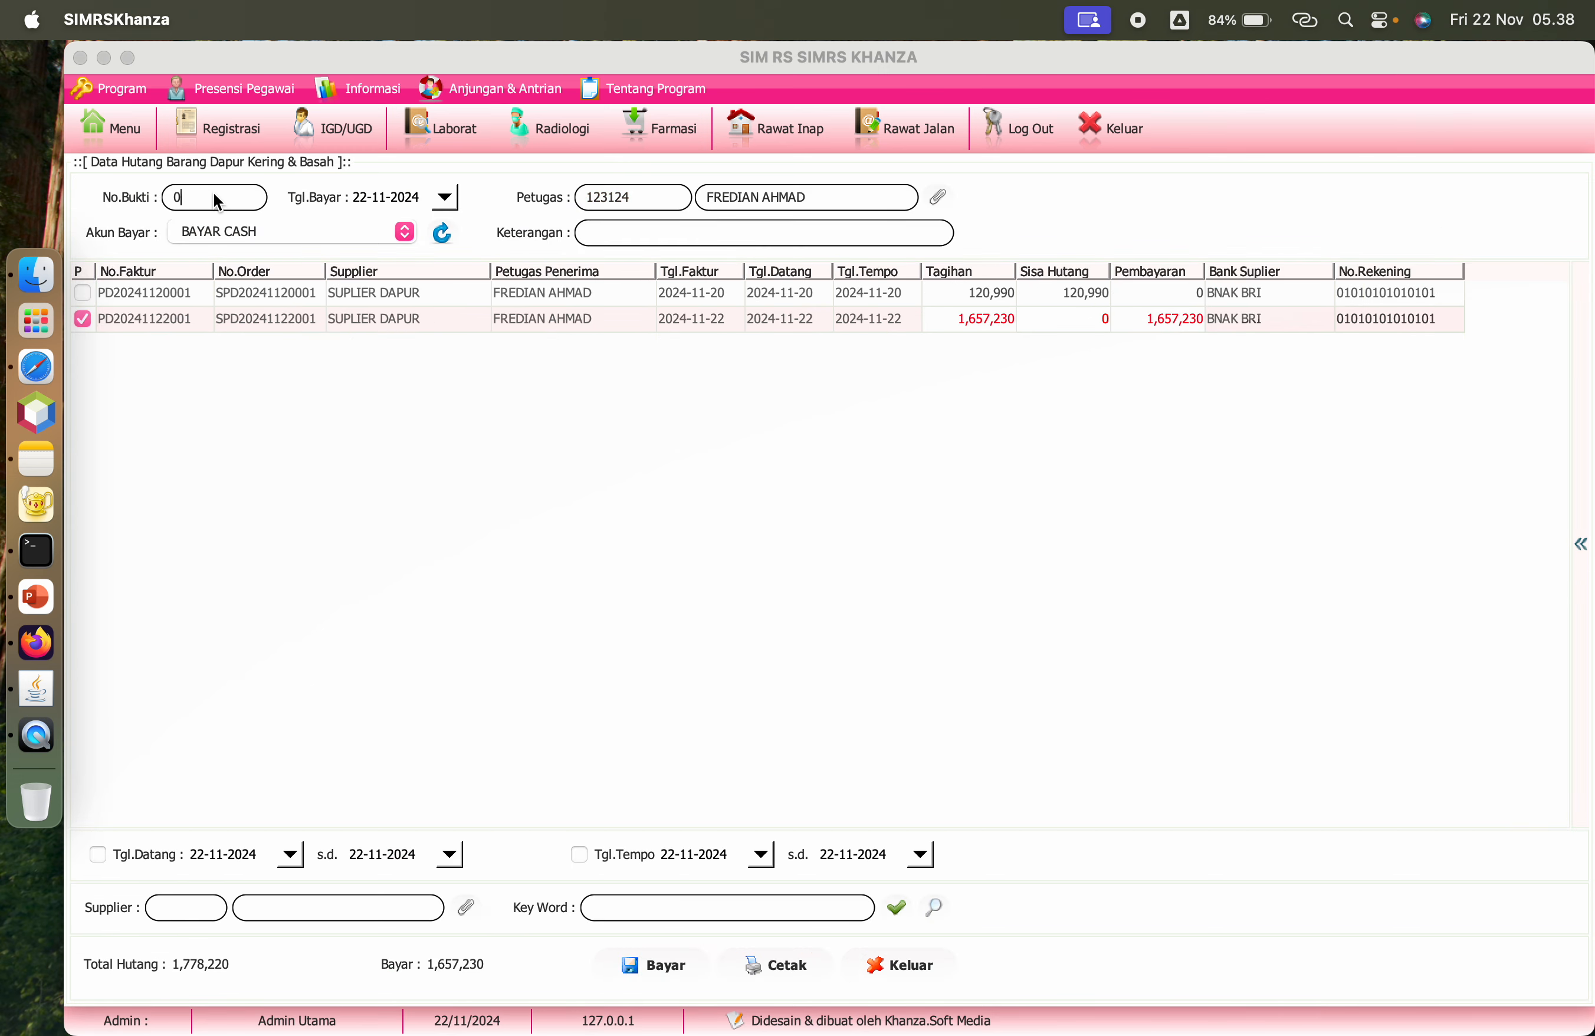
pyautogui.write('10101')
# Step: Enter "-" as the Keterangan and pay the marked kitchen supplier invoice
pyautogui.click(667, 968)
pyautogui.click(975, 623)
pyautogui.click(663, 966)
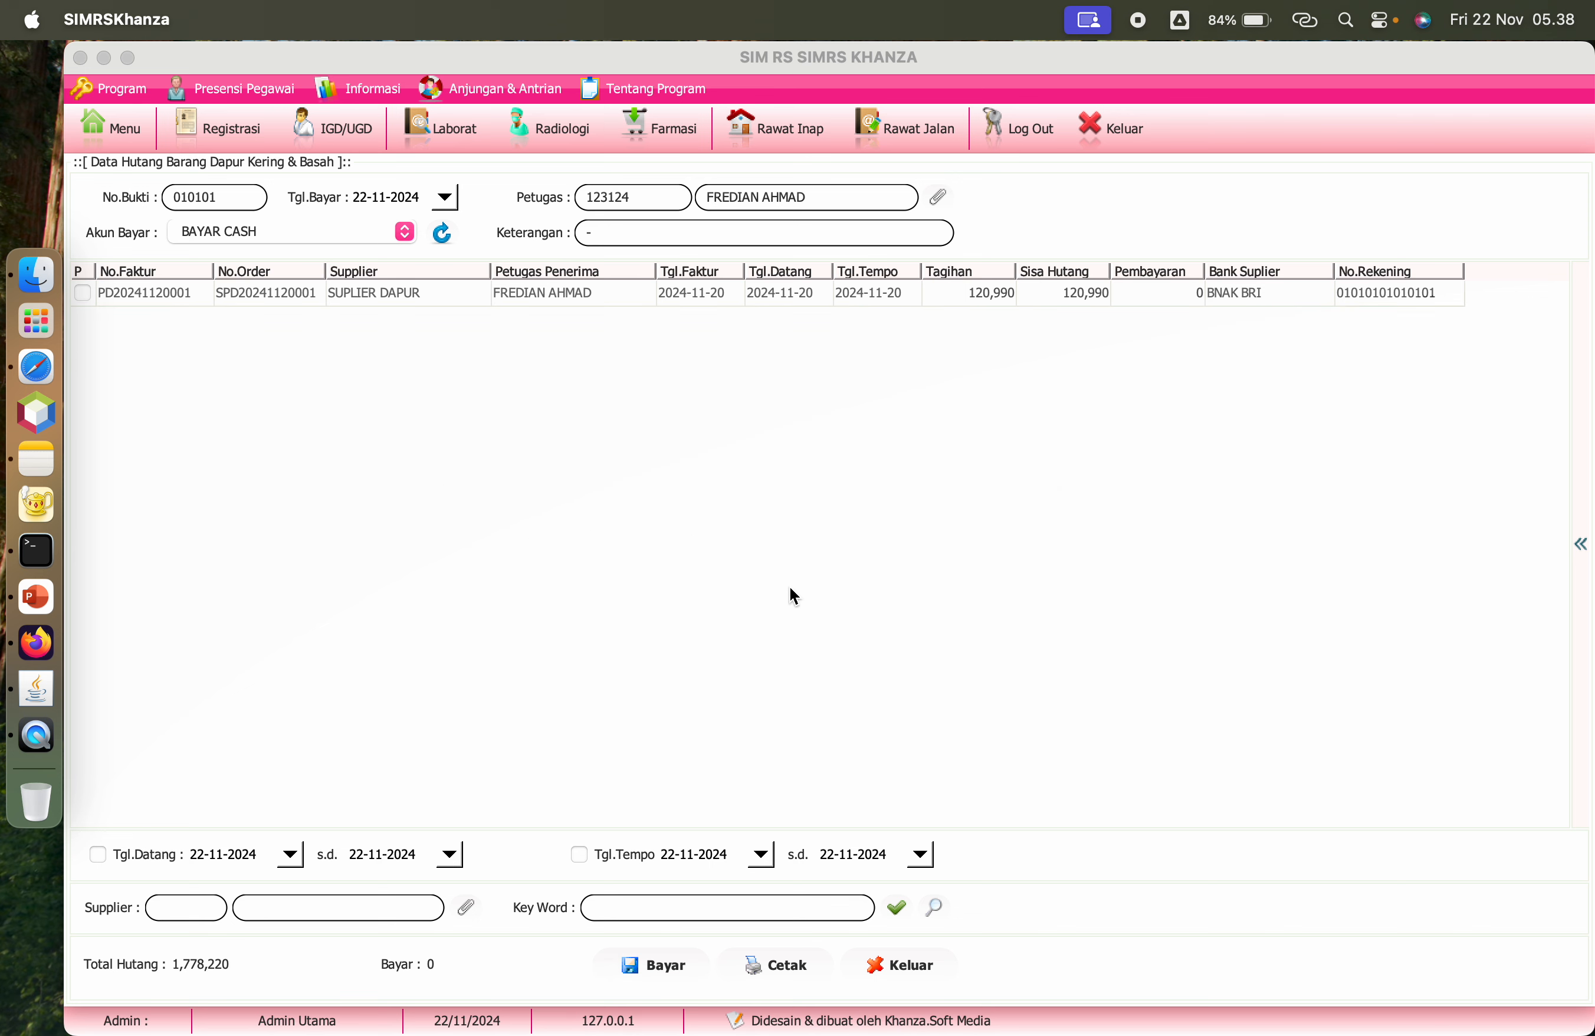
# Step: Find Bayar Pesan Dapur by searching the main menu for "bayar pesa" and check the recorded kitchen supplier payment
pyautogui.click(123, 127)
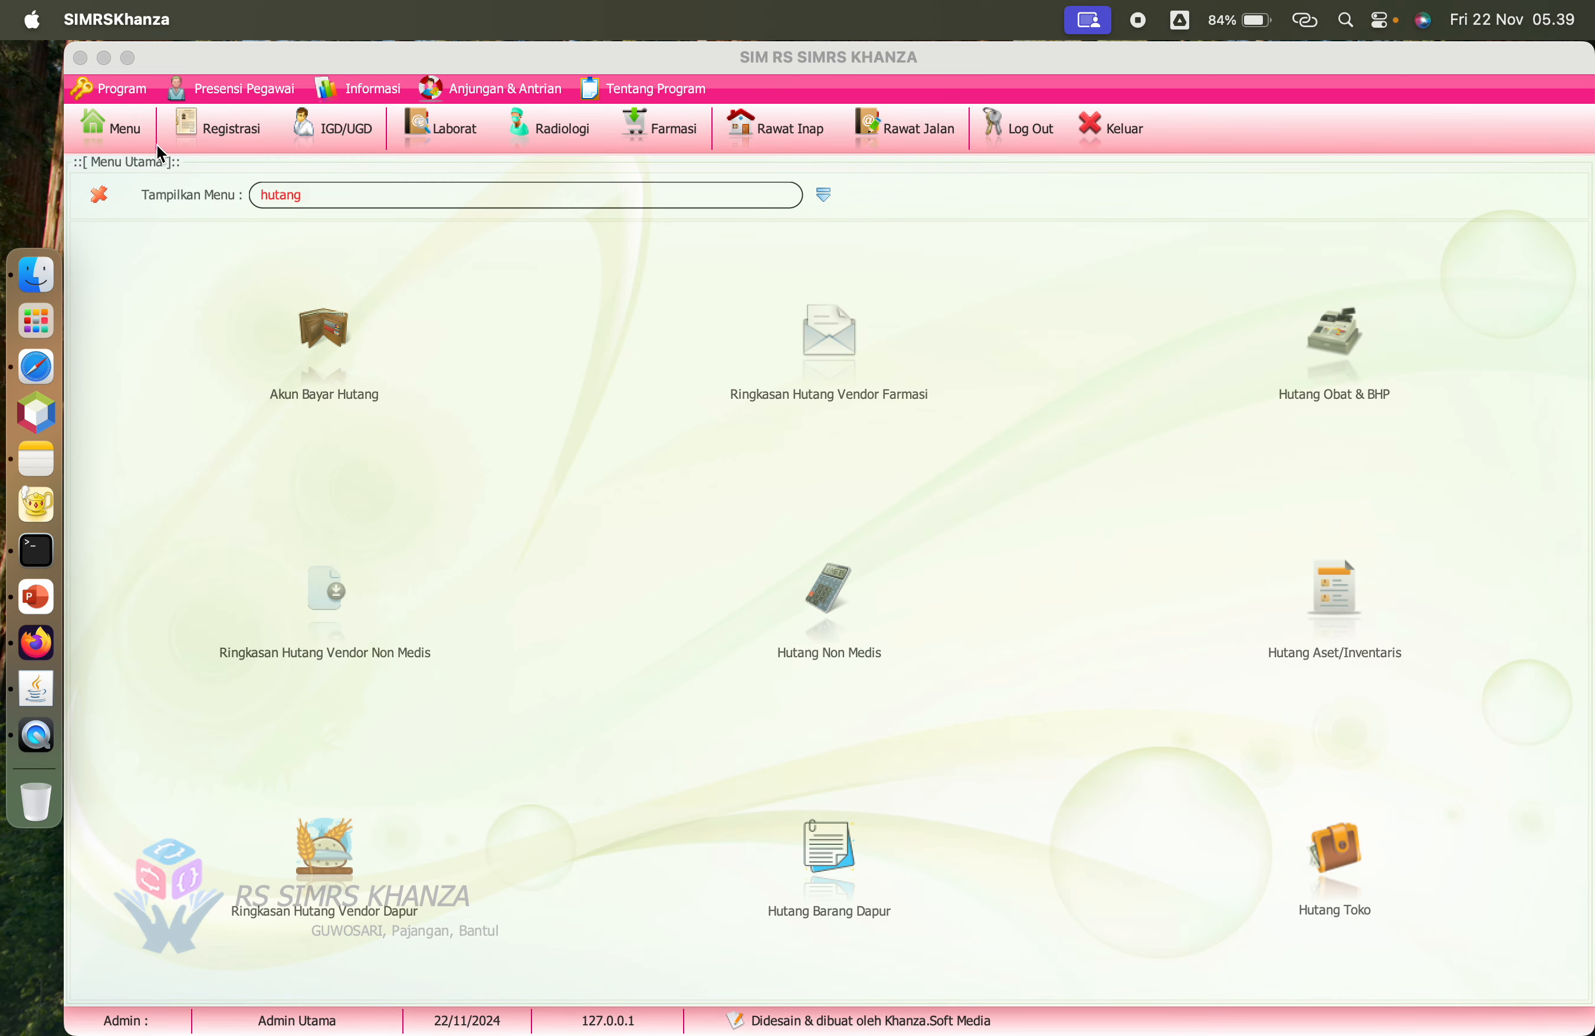
pyautogui.write('bayar pesa')
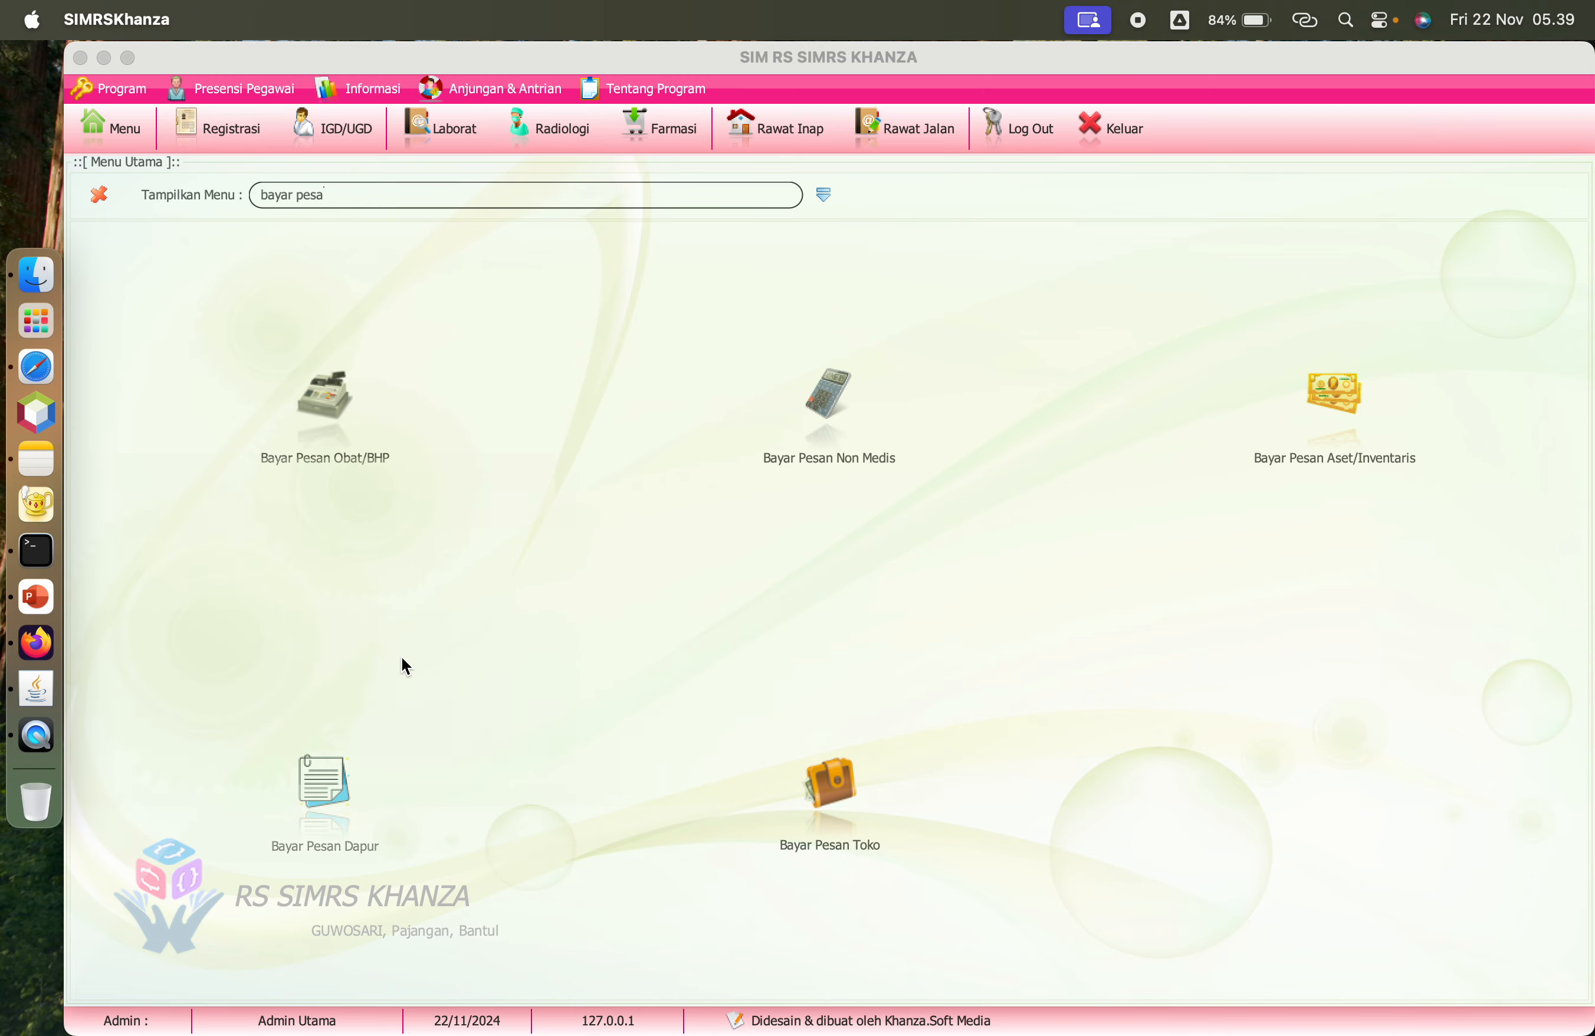
pyautogui.click(322, 805)
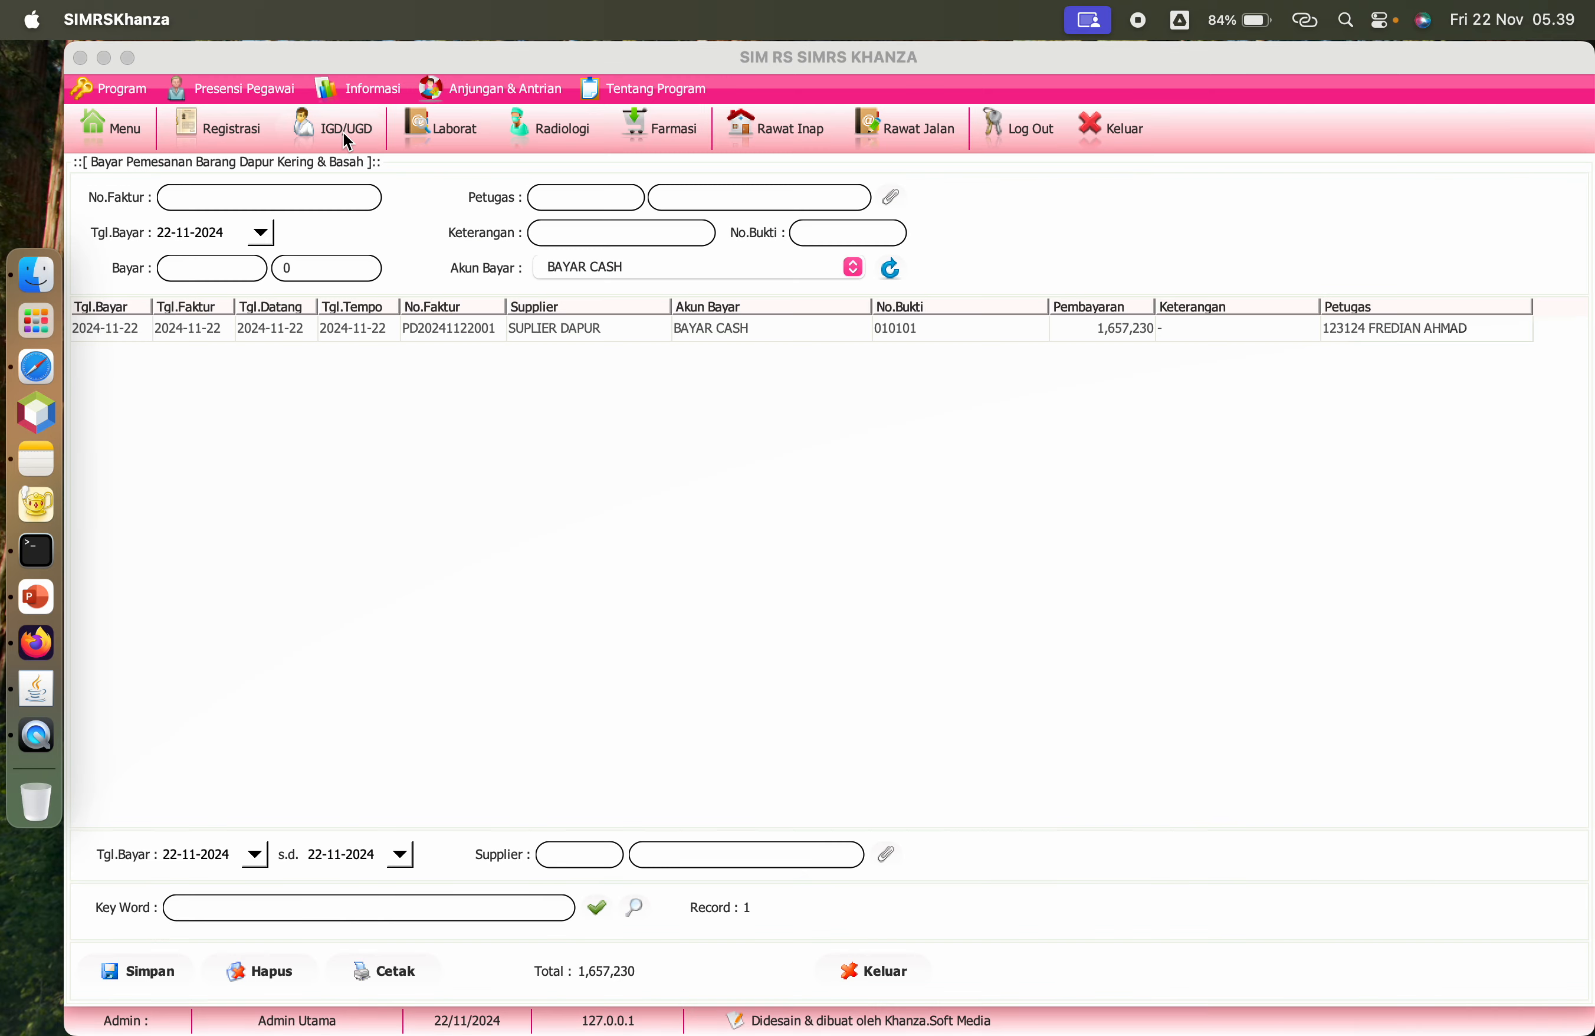
# Step: Check the Status Bayar of the SUPLIER DAPUR receipt in the Penerimaan Barang Dapur search list of the kitchen inventory menu
pyautogui.click(116, 125)
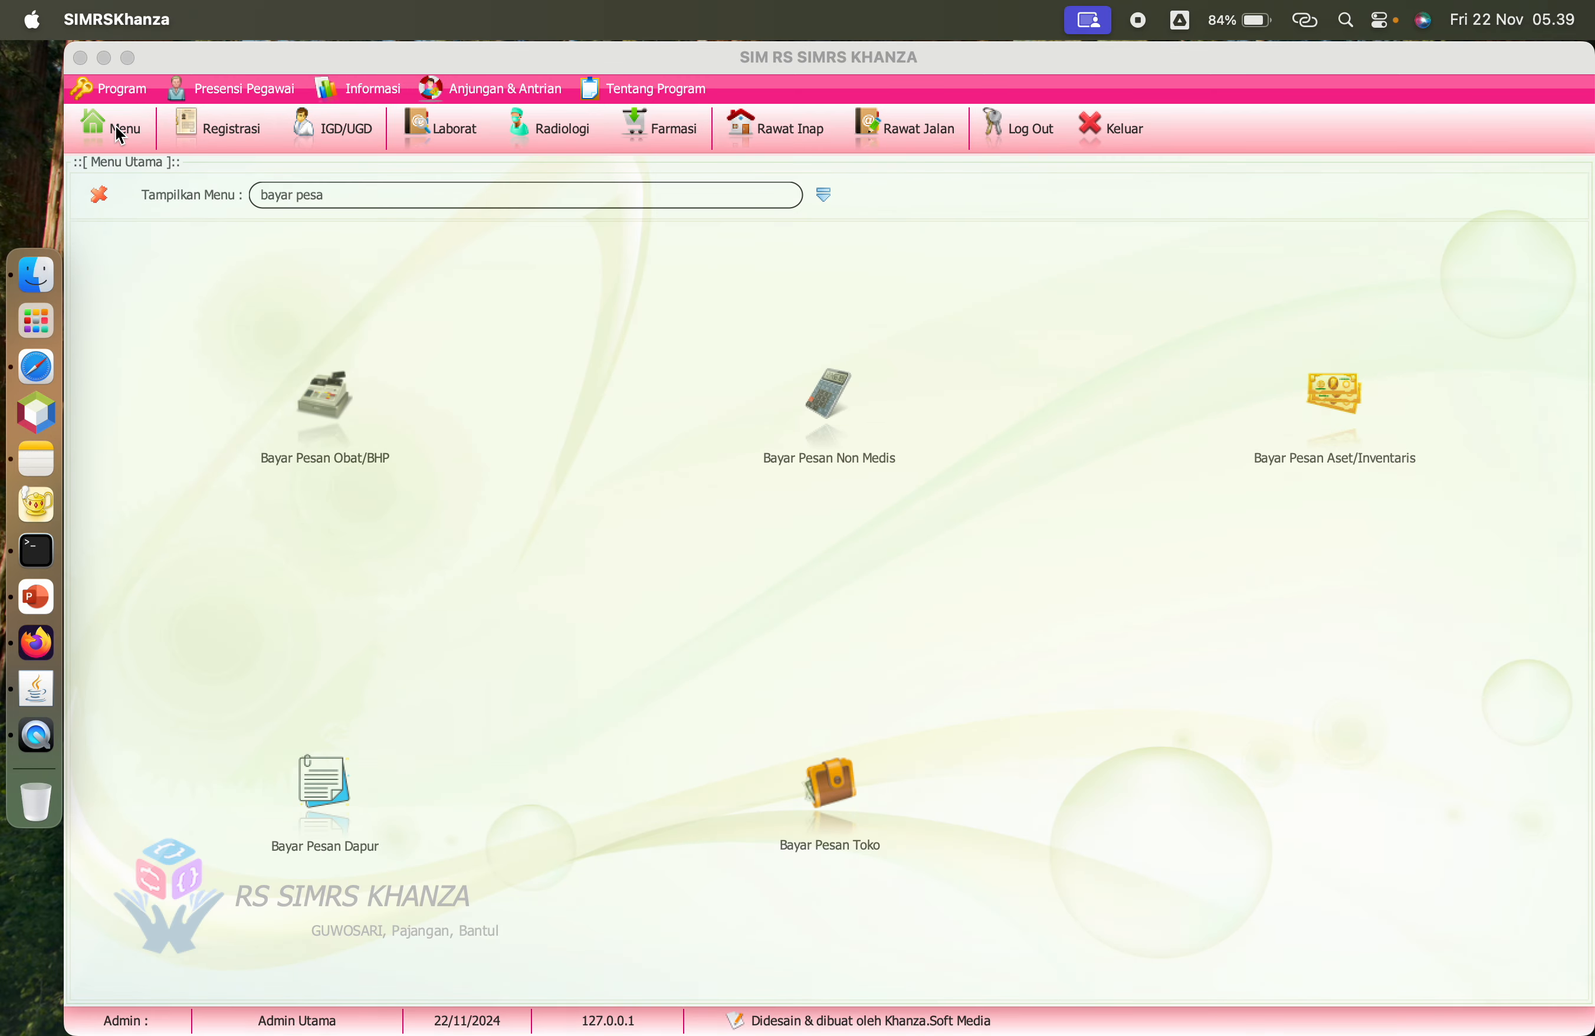
pyautogui.click(824, 196)
pyautogui.click(476, 200)
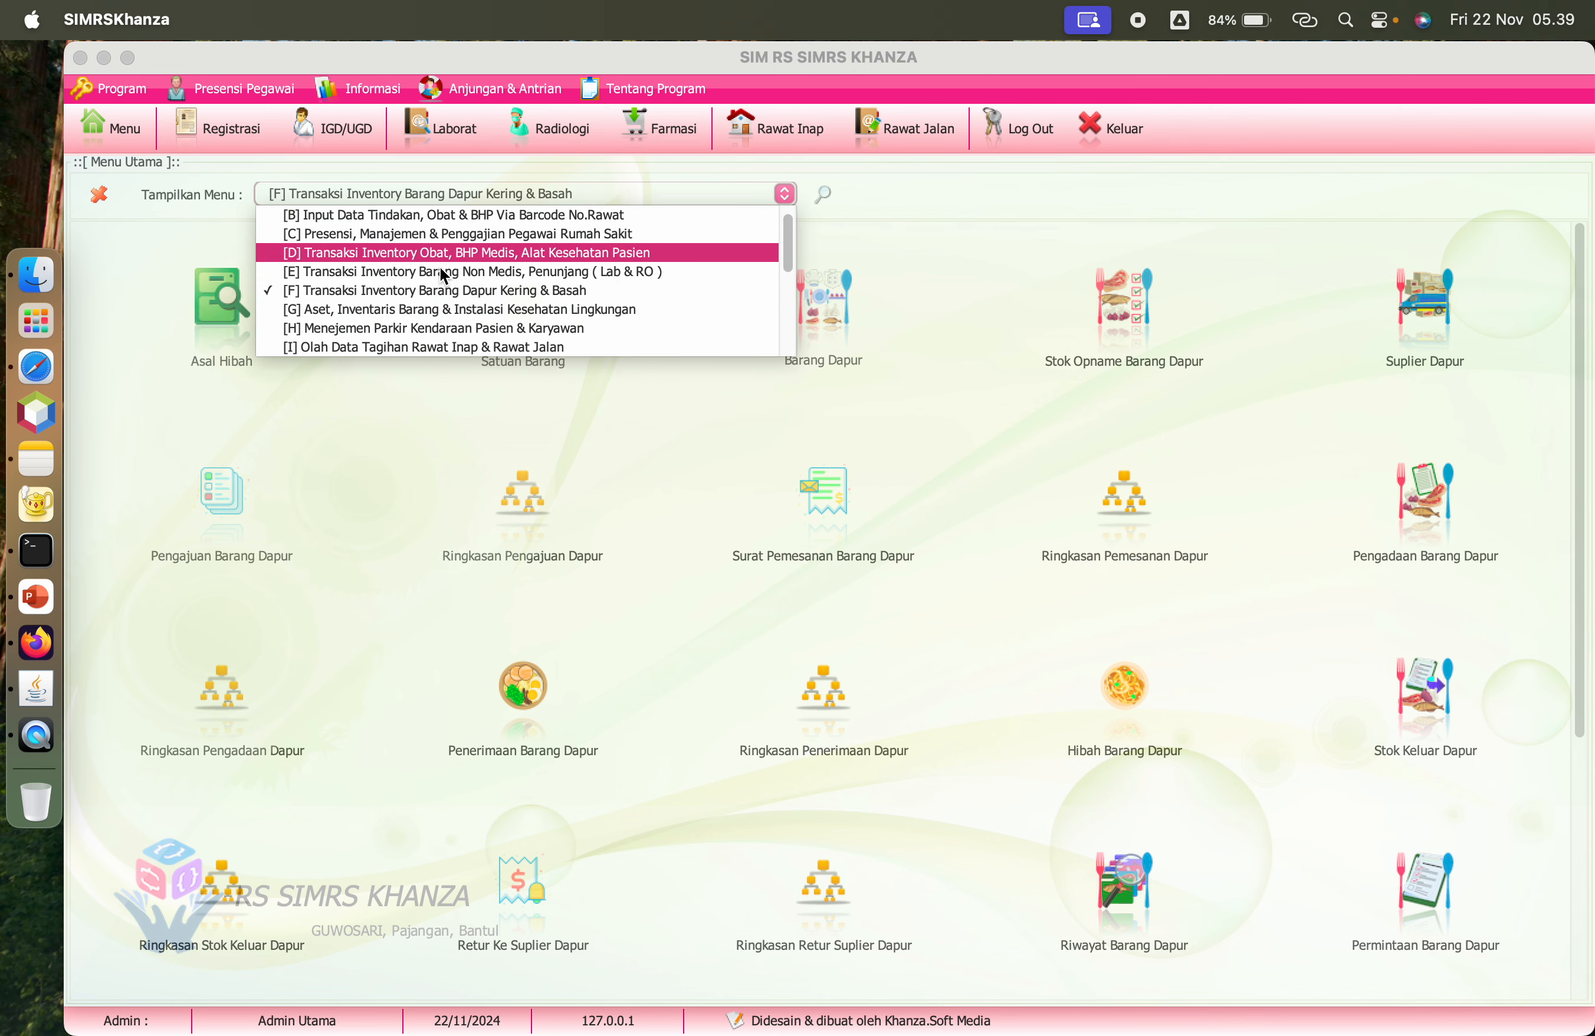
pyautogui.click(427, 289)
pyautogui.scroll(-2, 928, 565)
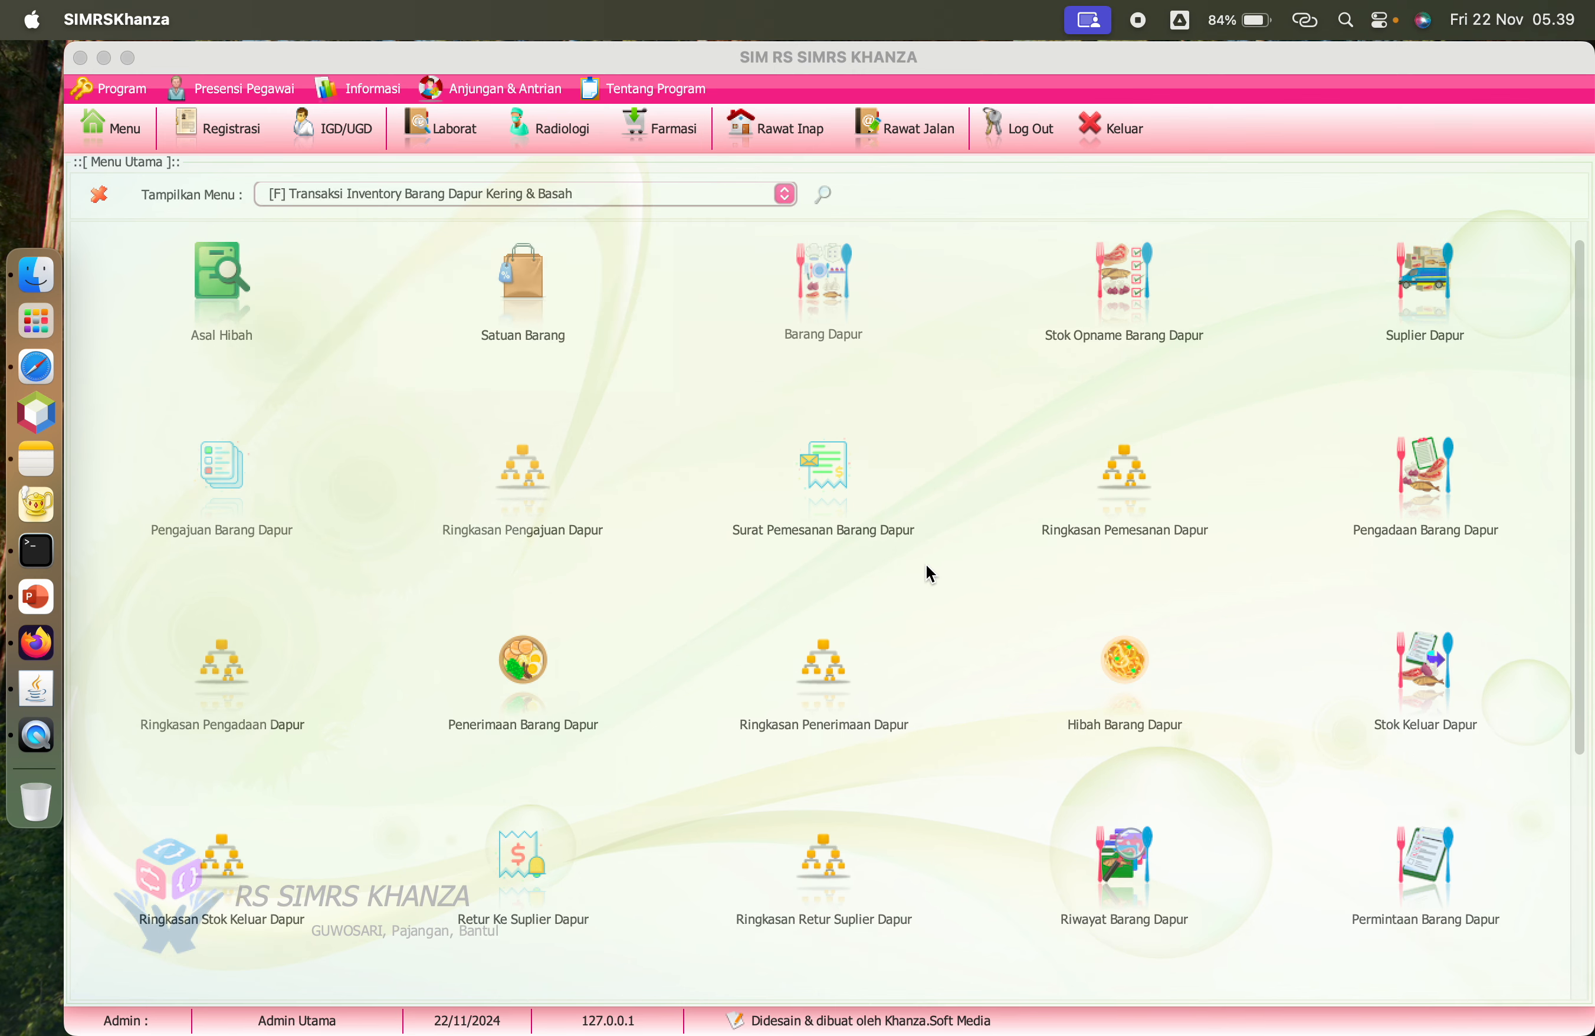
pyautogui.click(502, 673)
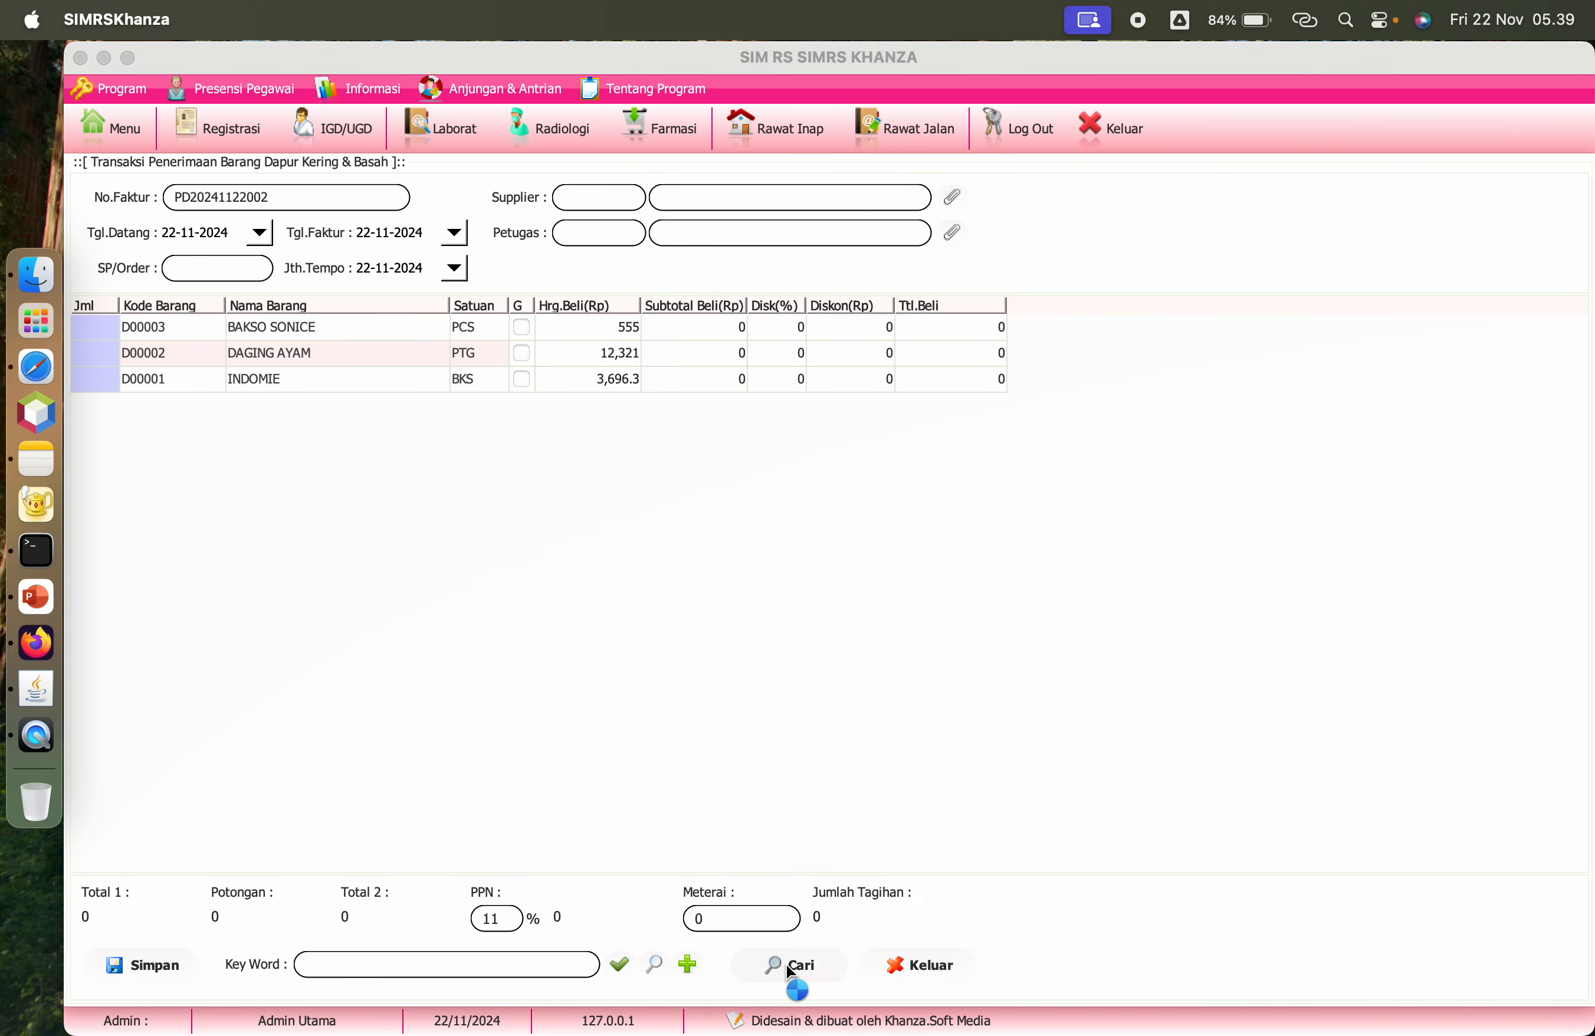
pyautogui.click(790, 964)
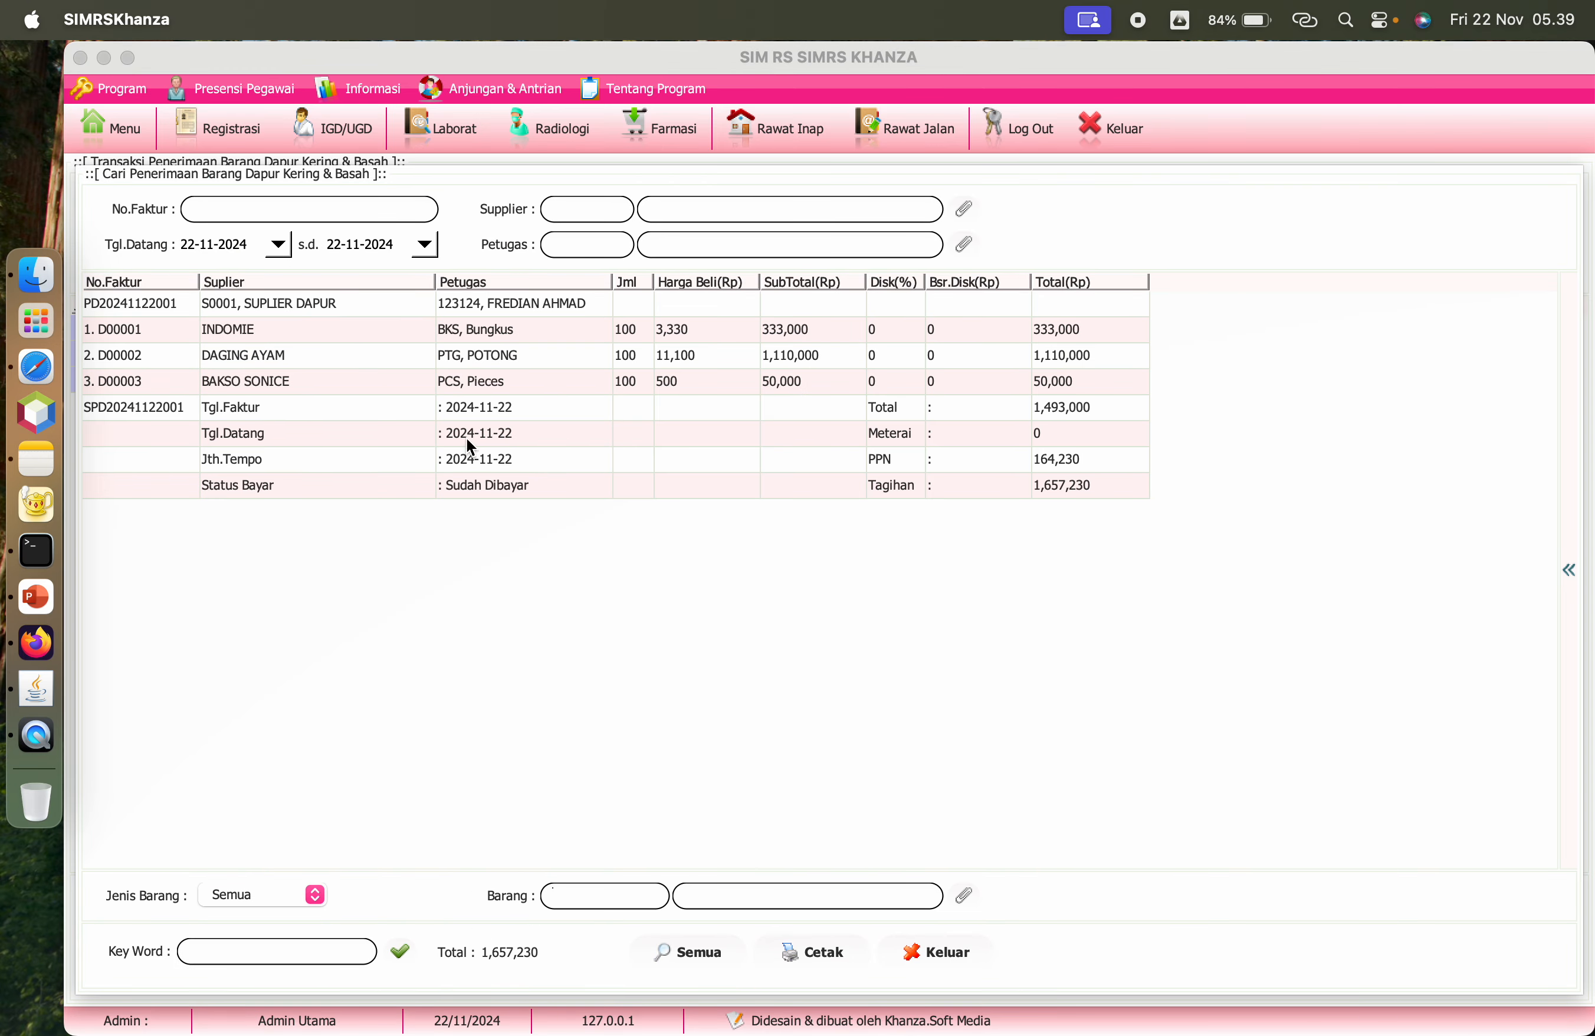
pyautogui.click(479, 487)
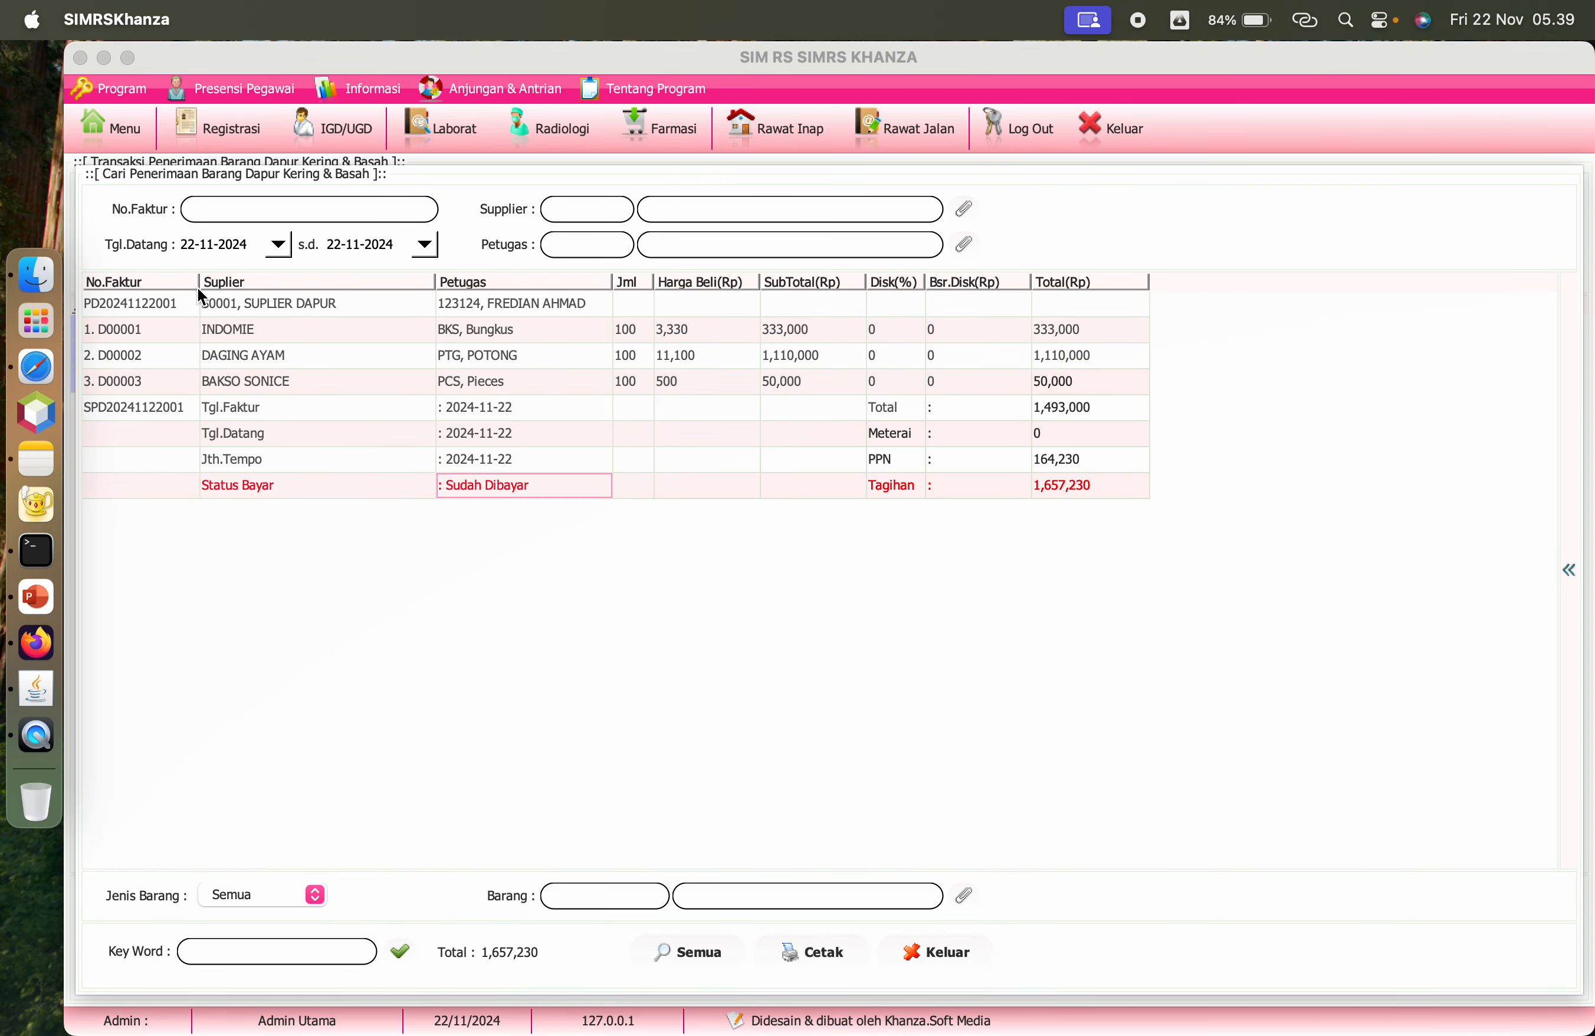
pyautogui.click(948, 948)
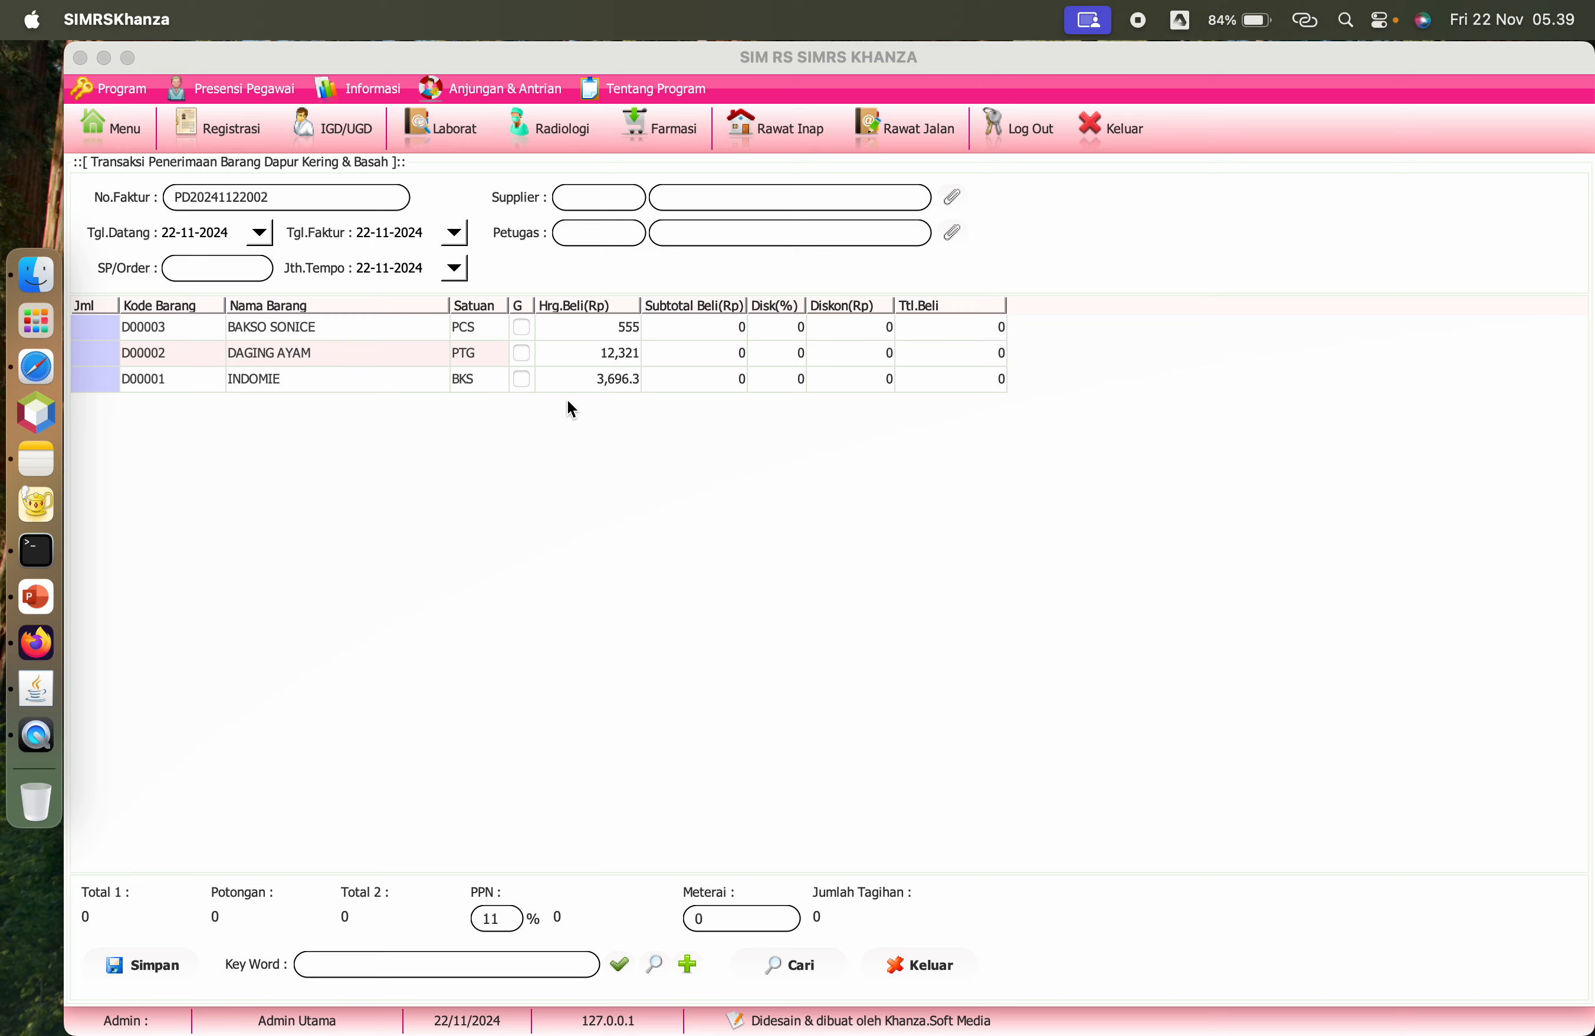
# Step: Start a new Surat Pemesanan Barang Dapur and select the employee with the position PJ IT as Pegawai
pyautogui.click(122, 134)
pyautogui.click(120, 130)
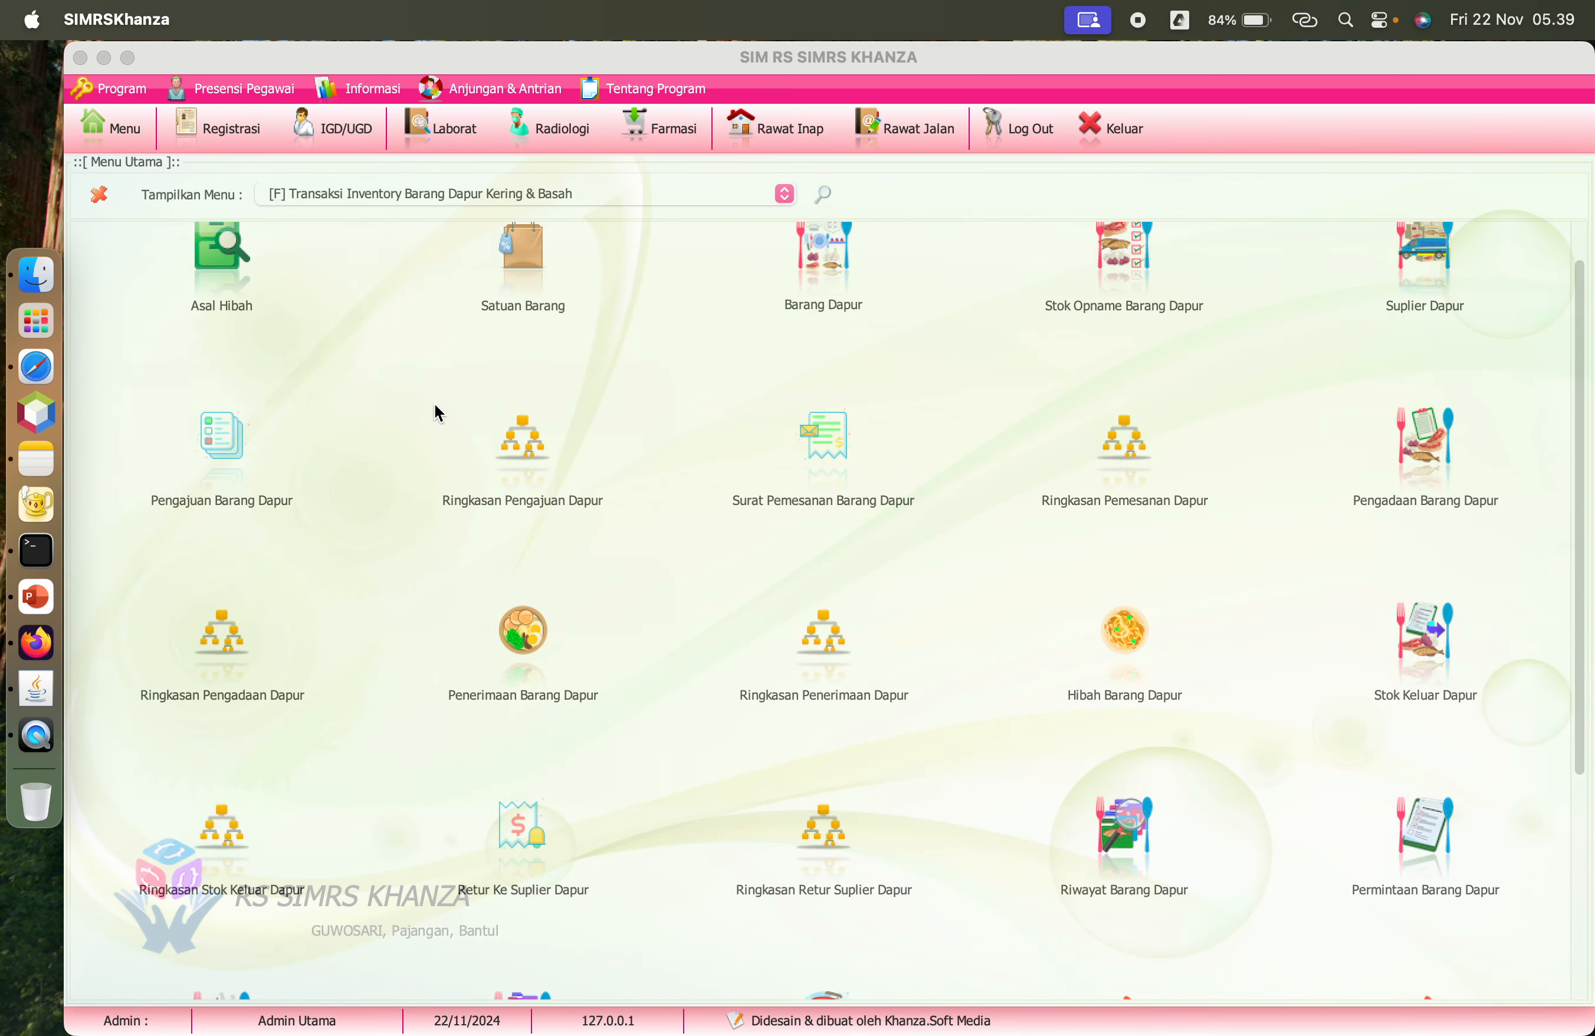
pyautogui.scroll(2, 441, 607)
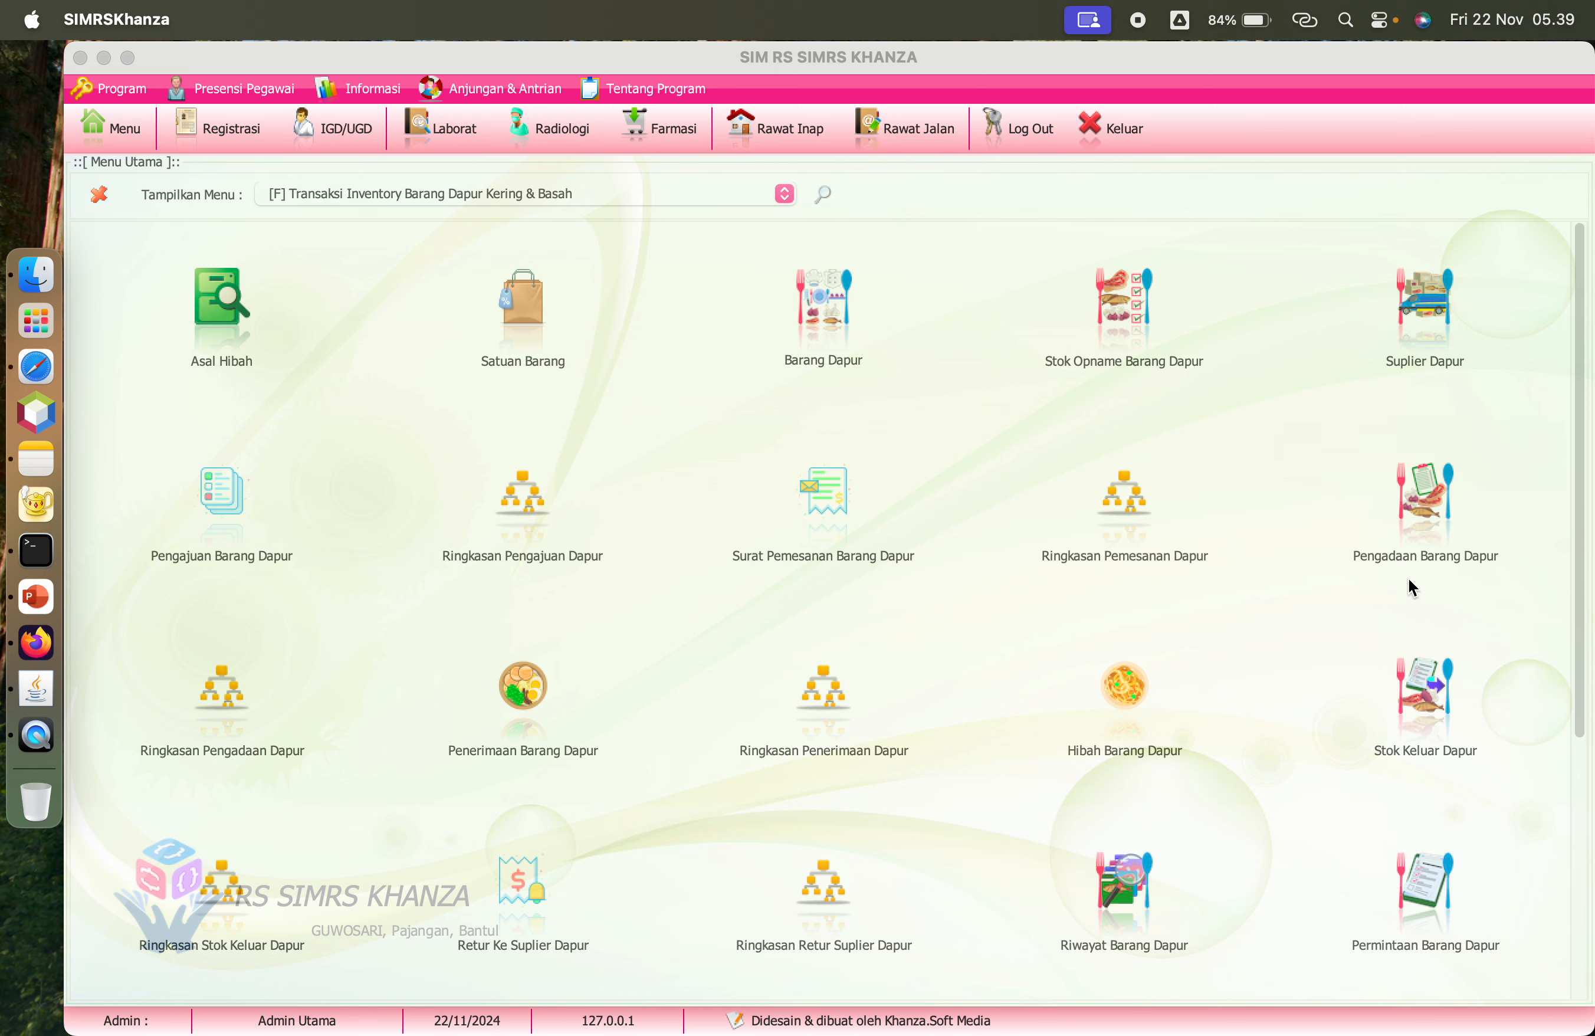
pyautogui.click(828, 497)
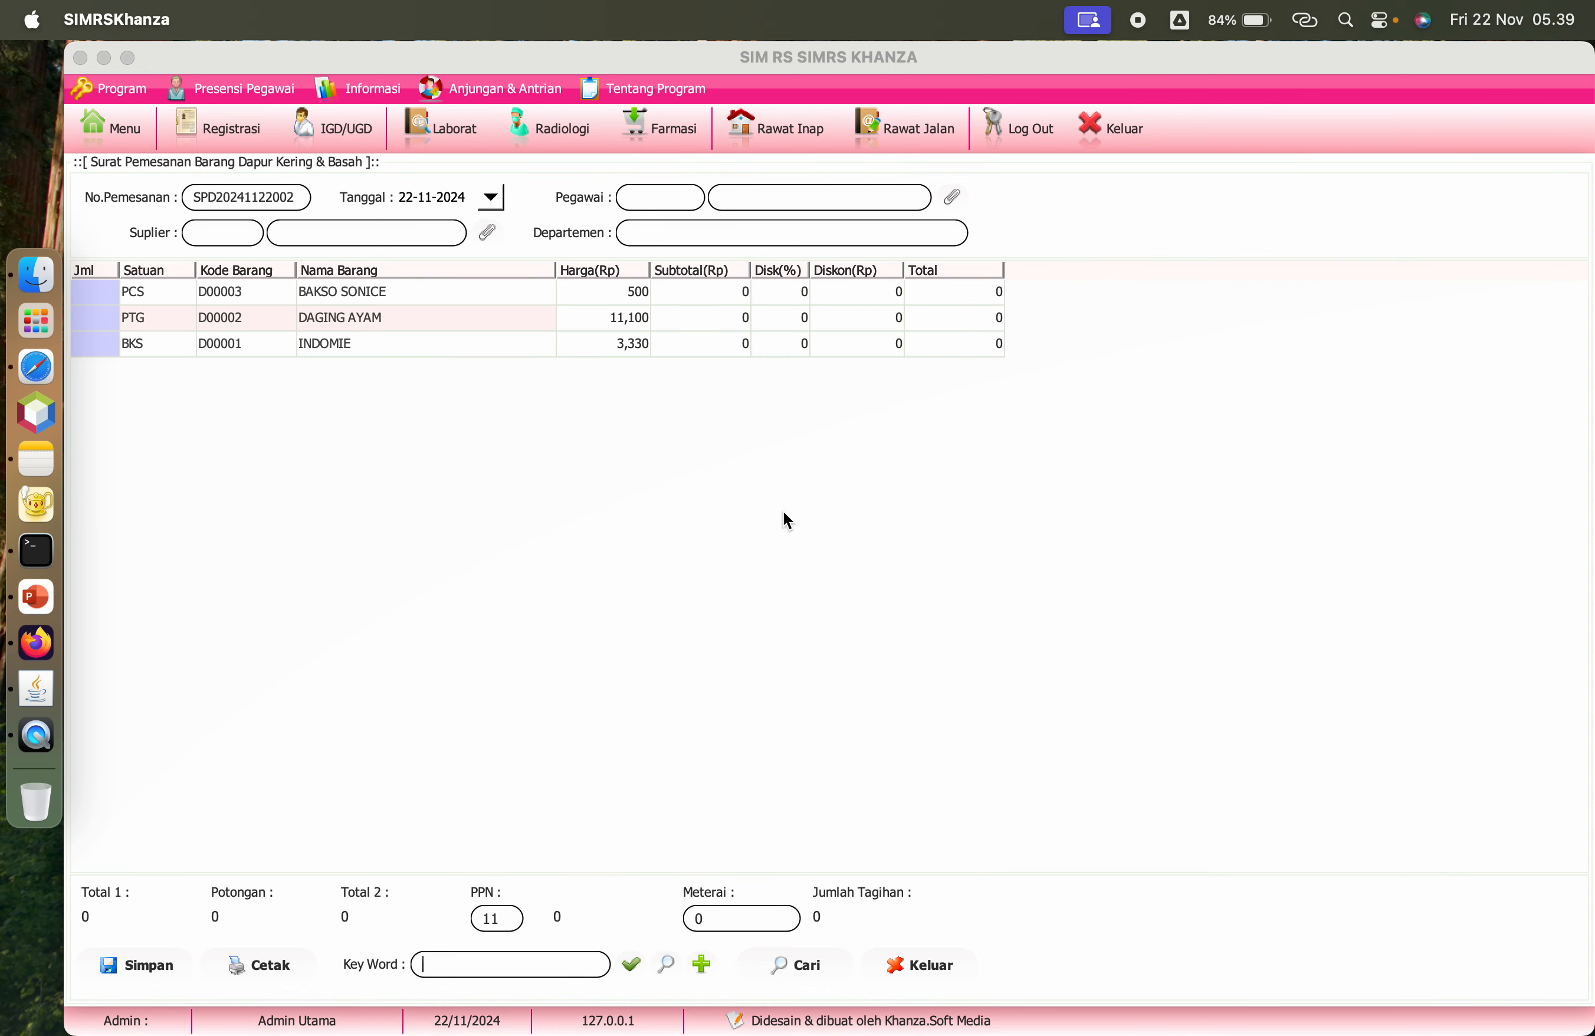
pyautogui.click(952, 197)
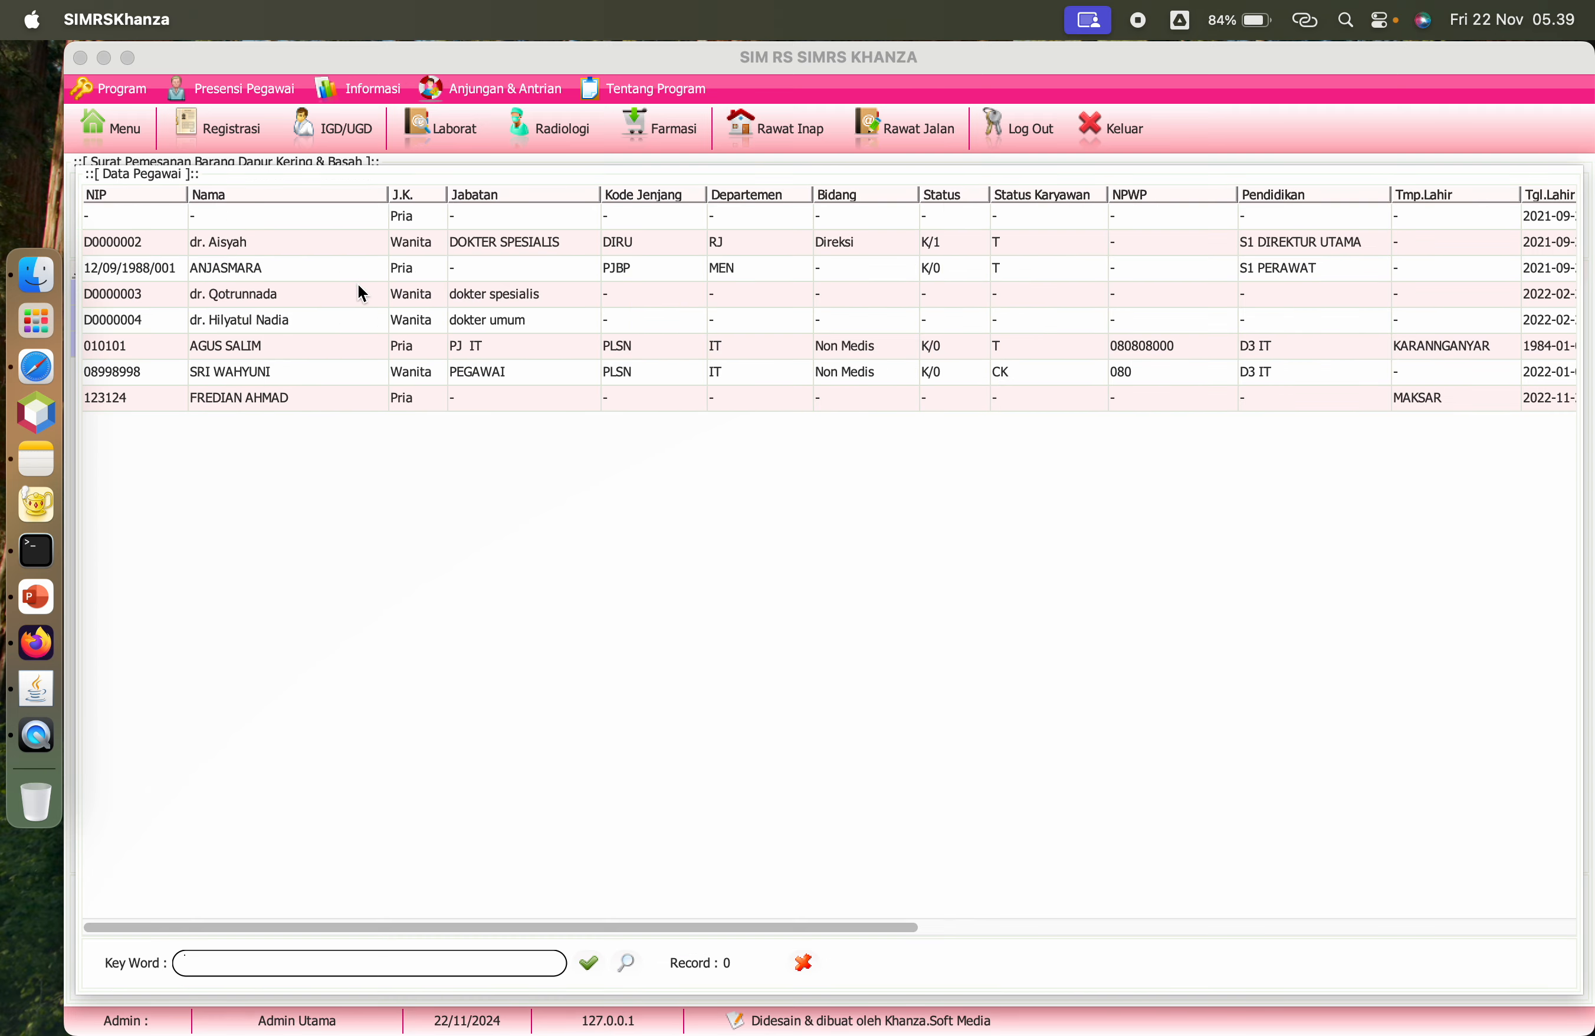
pyautogui.click(268, 345)
pyautogui.doubleClick(267, 344)
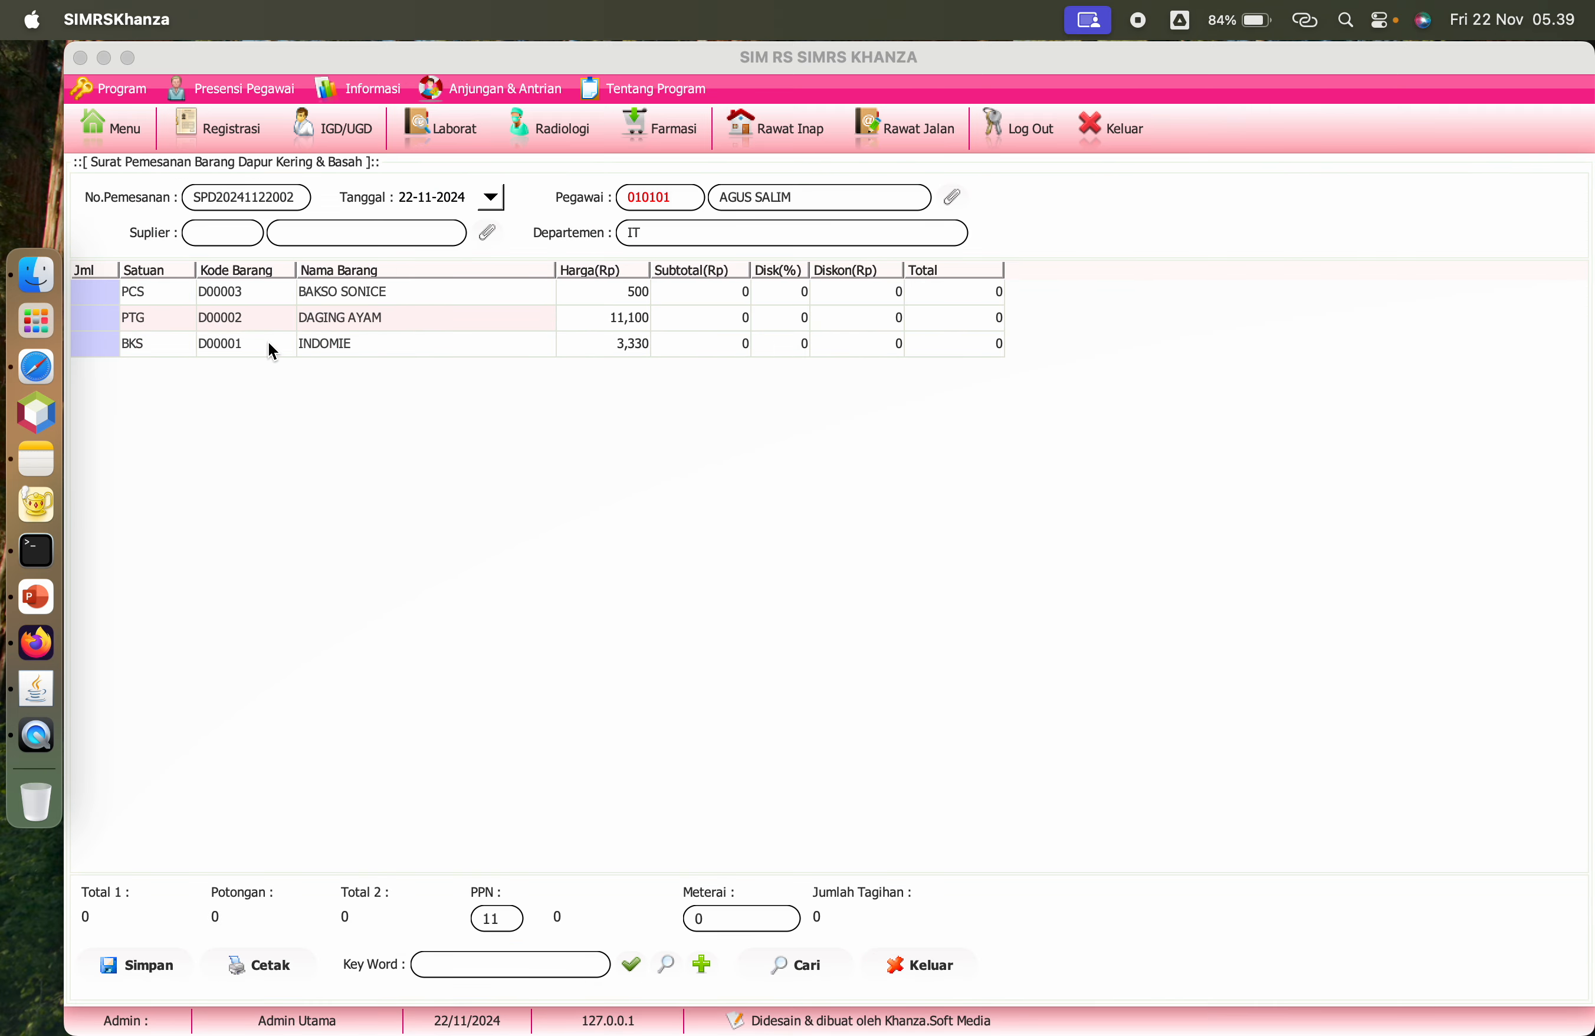
# Step: Set the order quantity to 100 each for BAKSO SONICE, DAGING AYAM and INDOMIE
pyautogui.click(97, 293)
pyautogui.write('100')
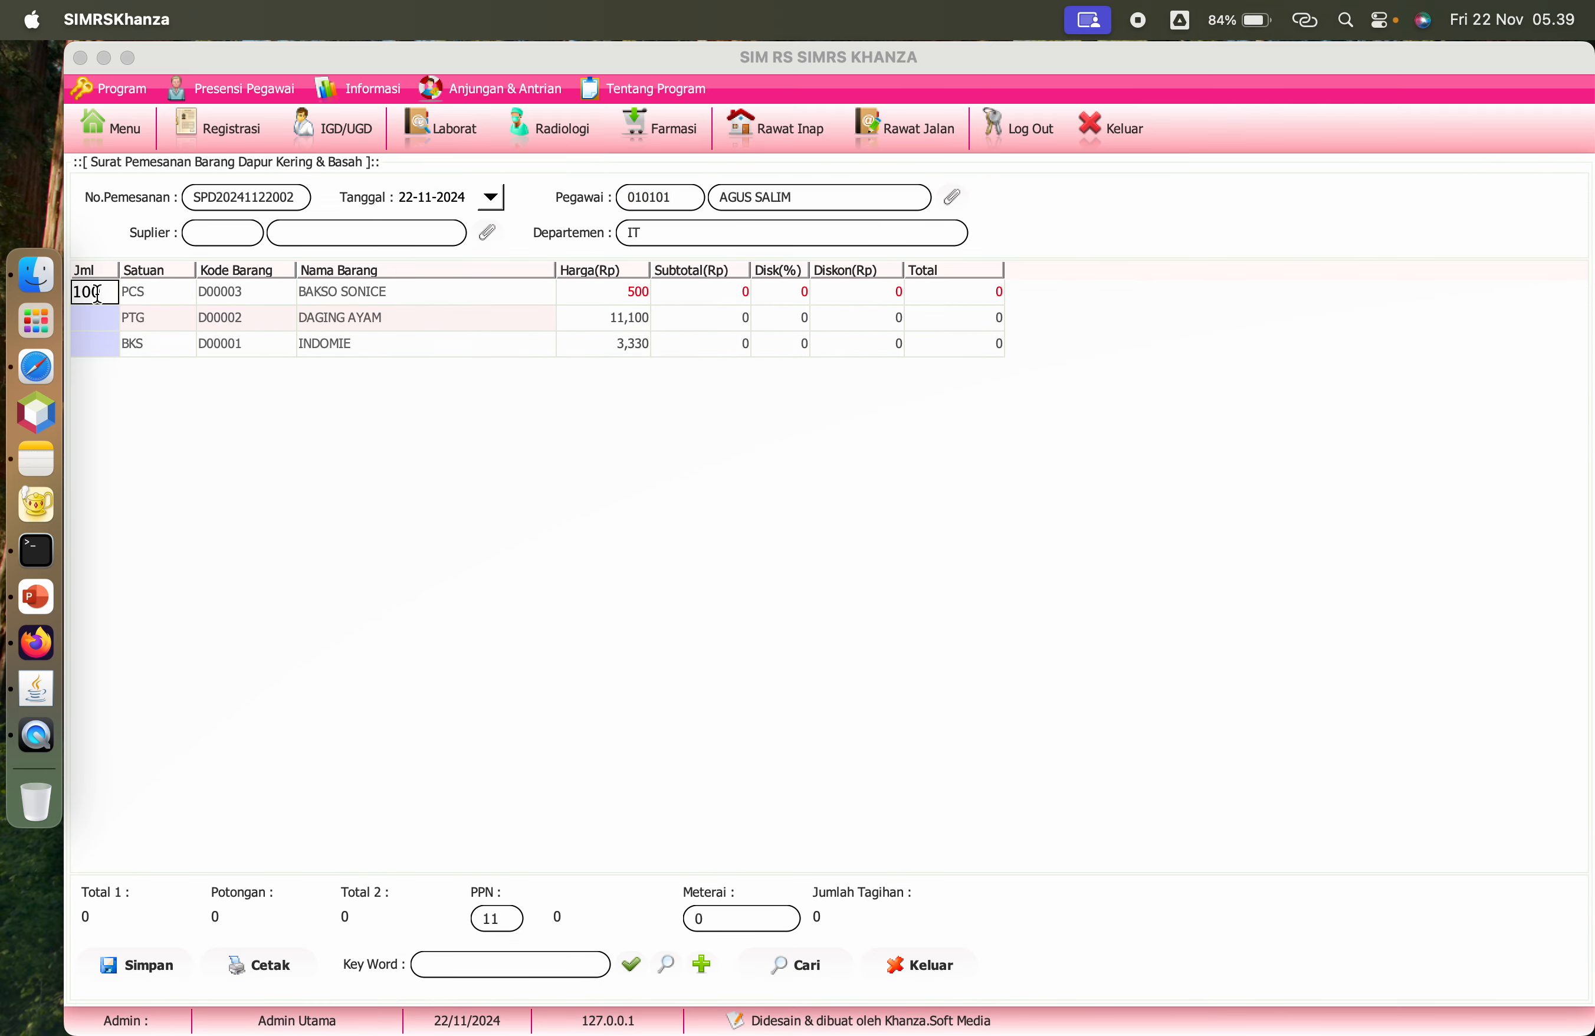
pyautogui.press('Return')
pyautogui.click(101, 320)
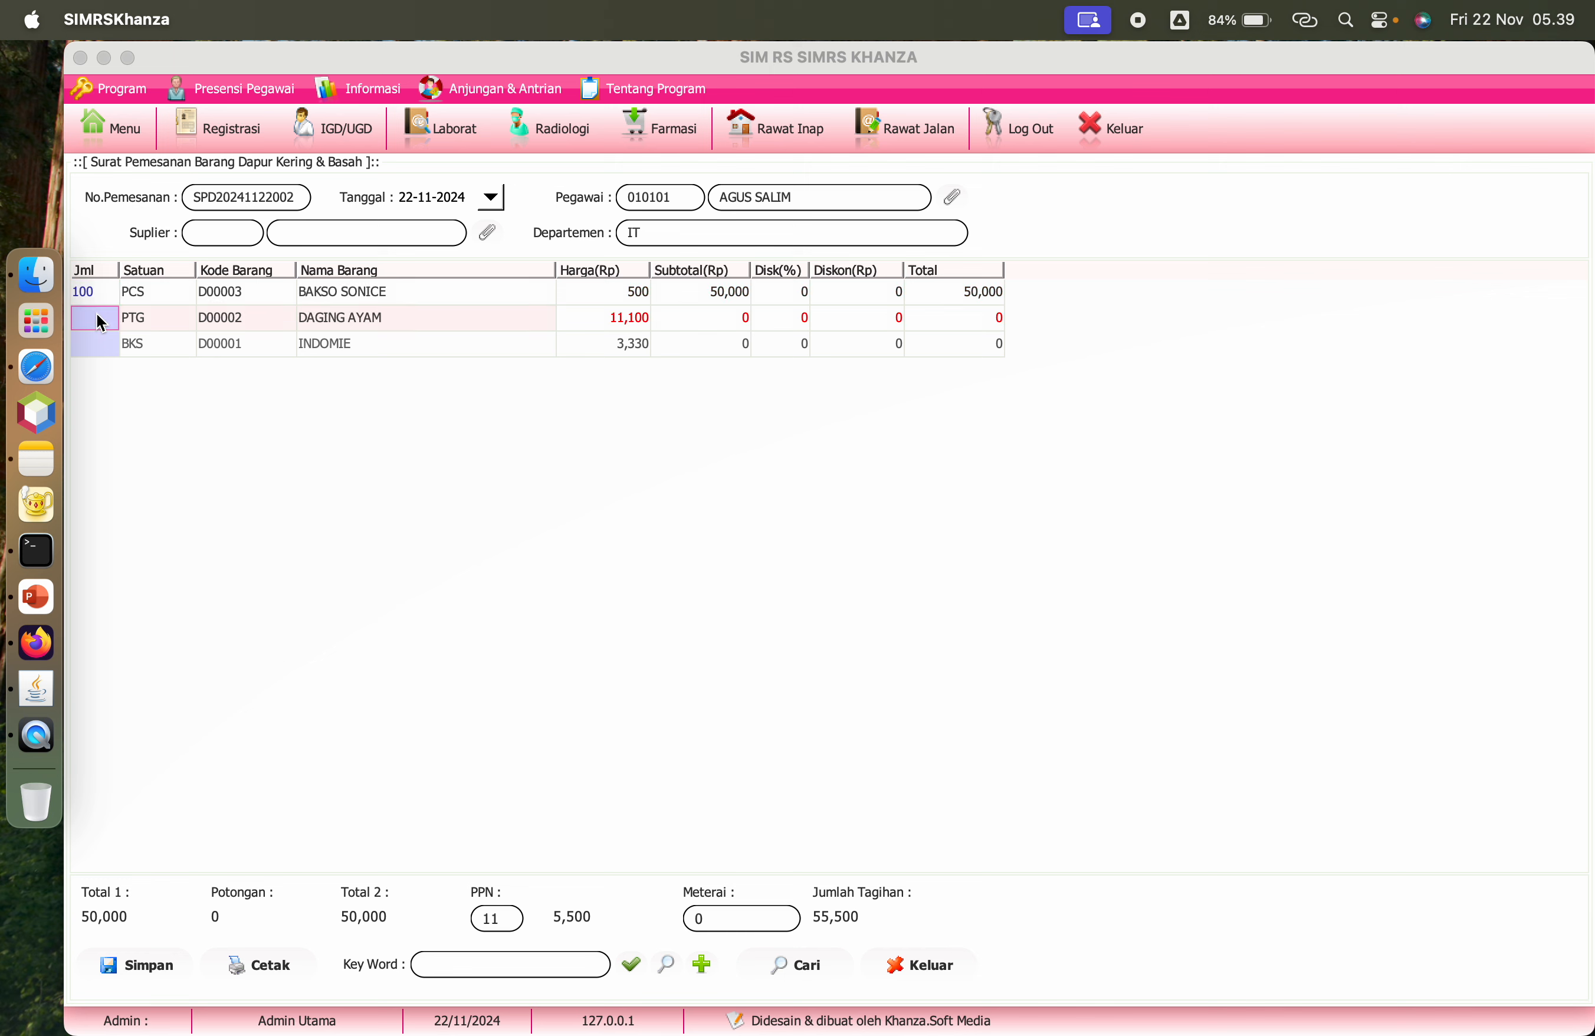
pyautogui.write('100')
pyautogui.press('Return')
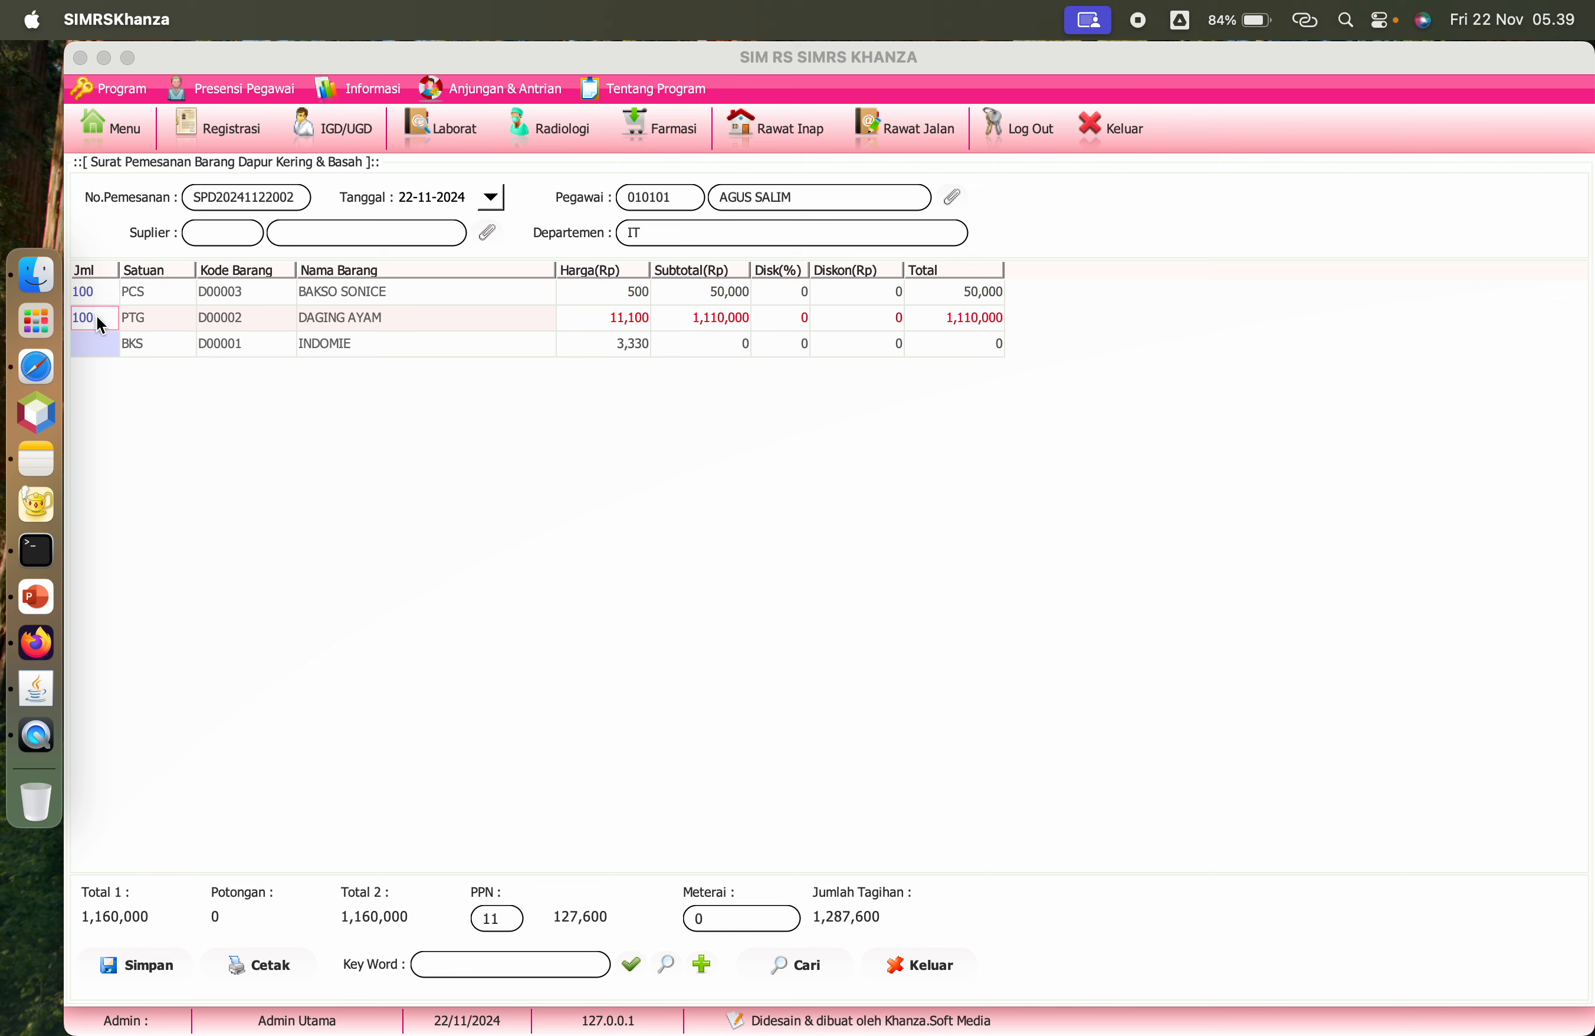
pyautogui.click(93, 342)
pyautogui.write('100')
pyautogui.press('Return')
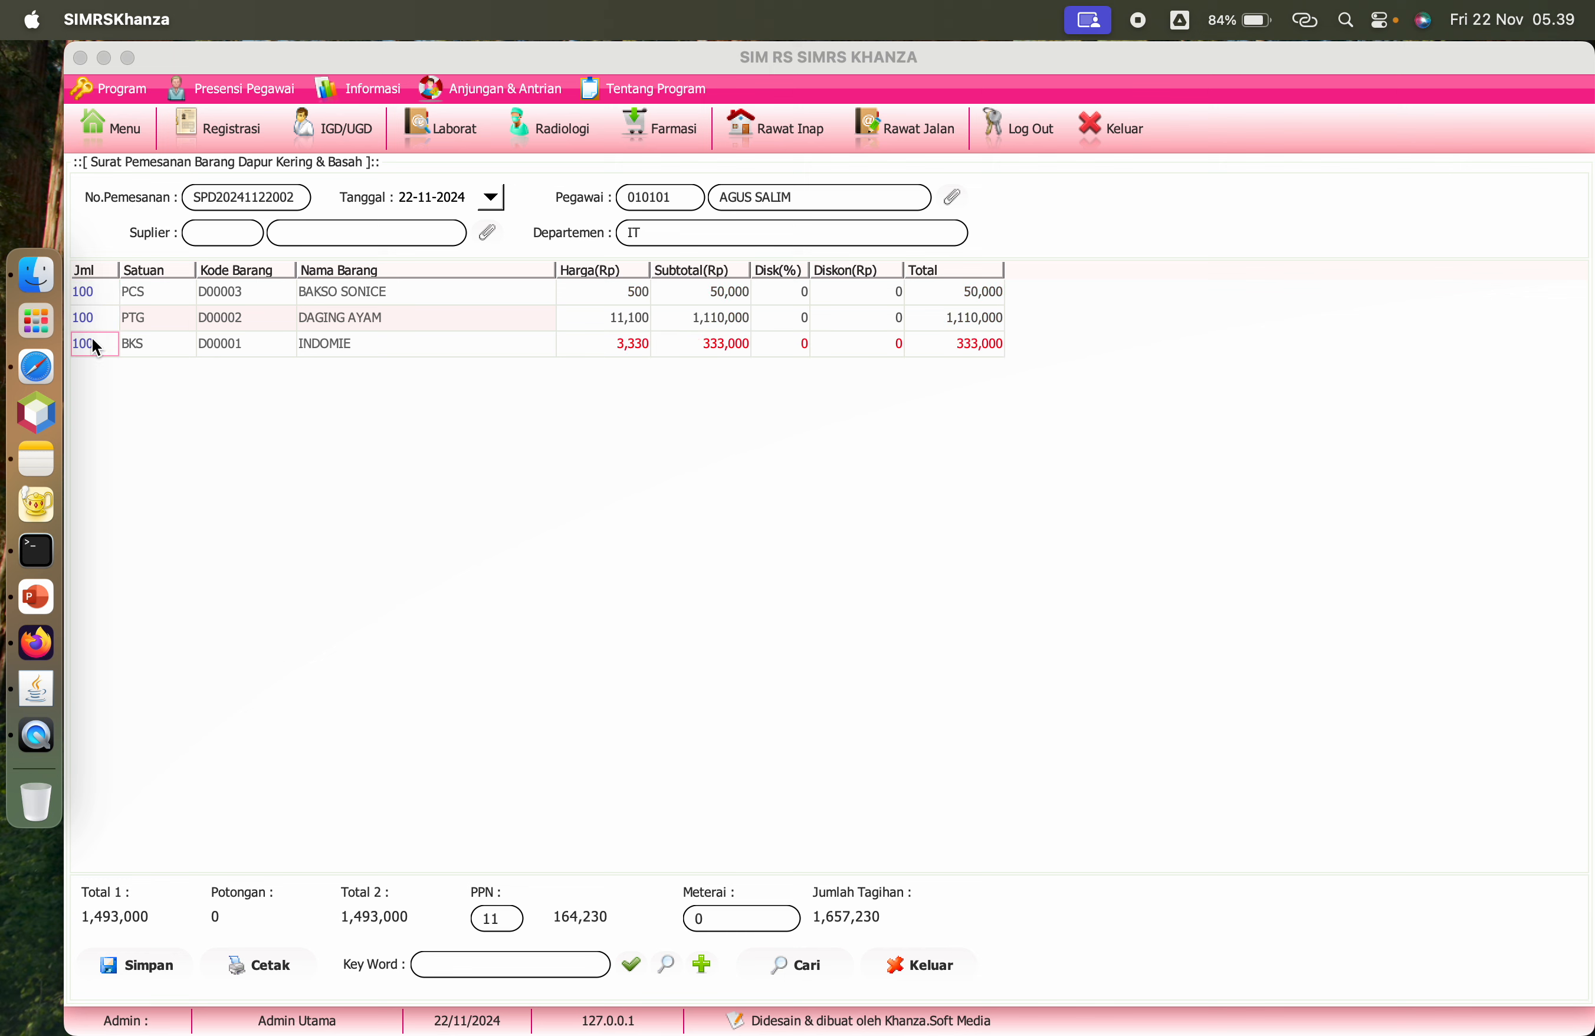
# Step: Select SUPLIER DAPUR as the order letter's supplier and save the order
pyautogui.click(486, 232)
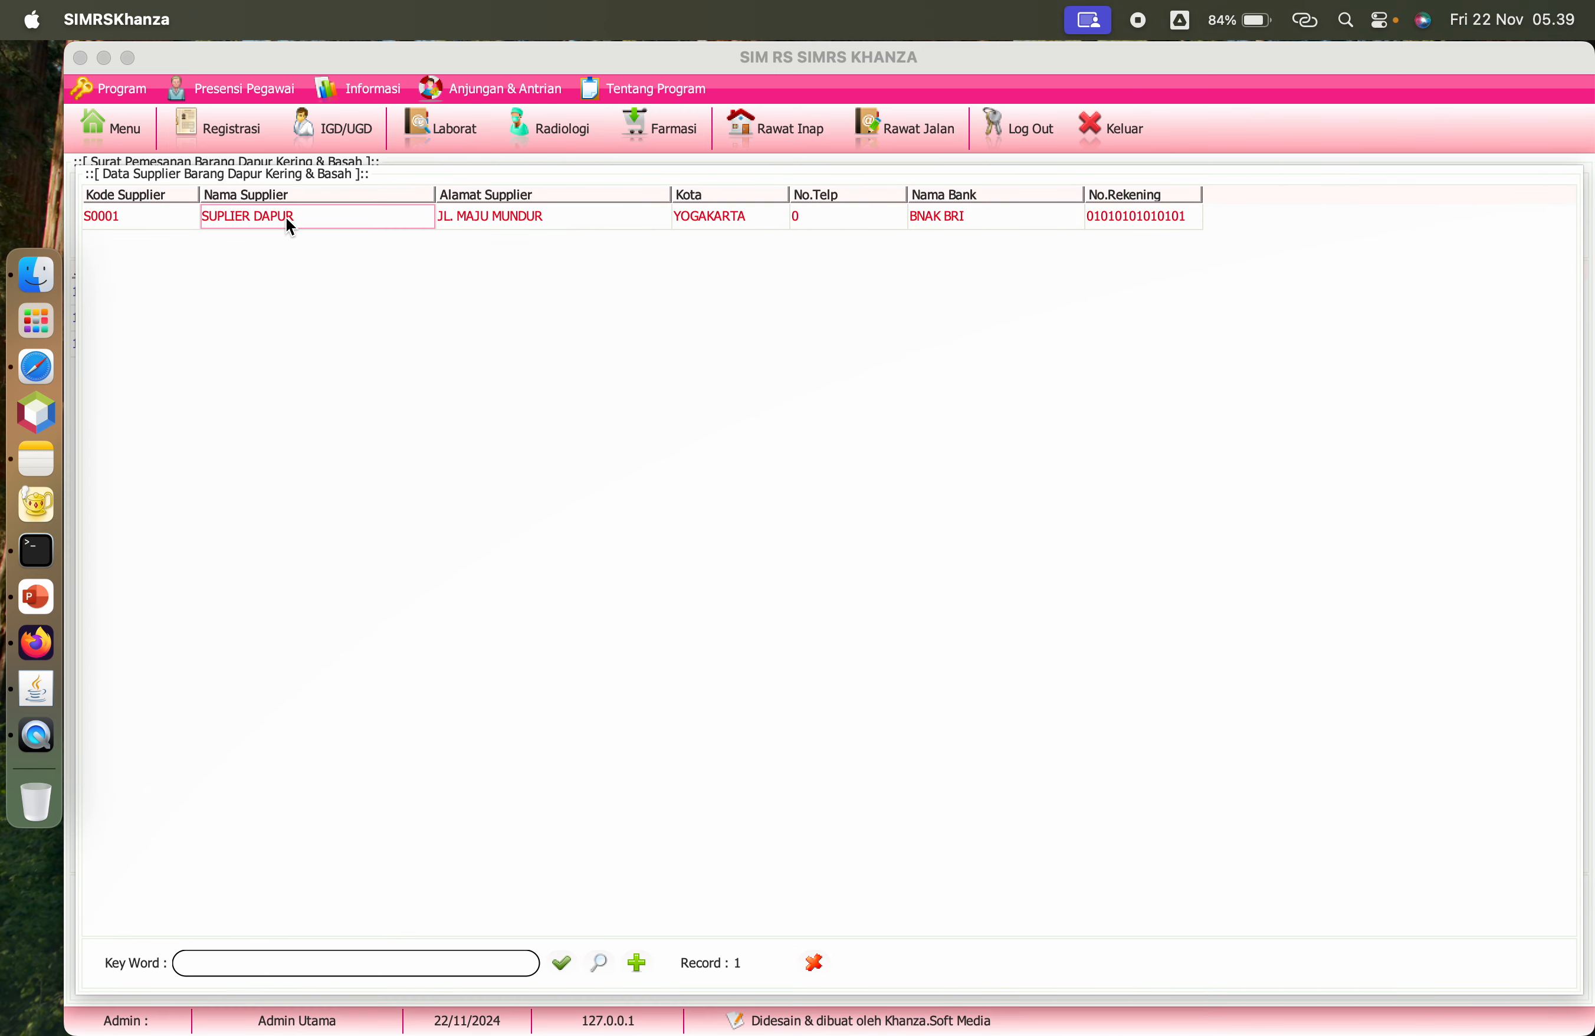
pyautogui.doubleClick(287, 220)
pyautogui.click(149, 968)
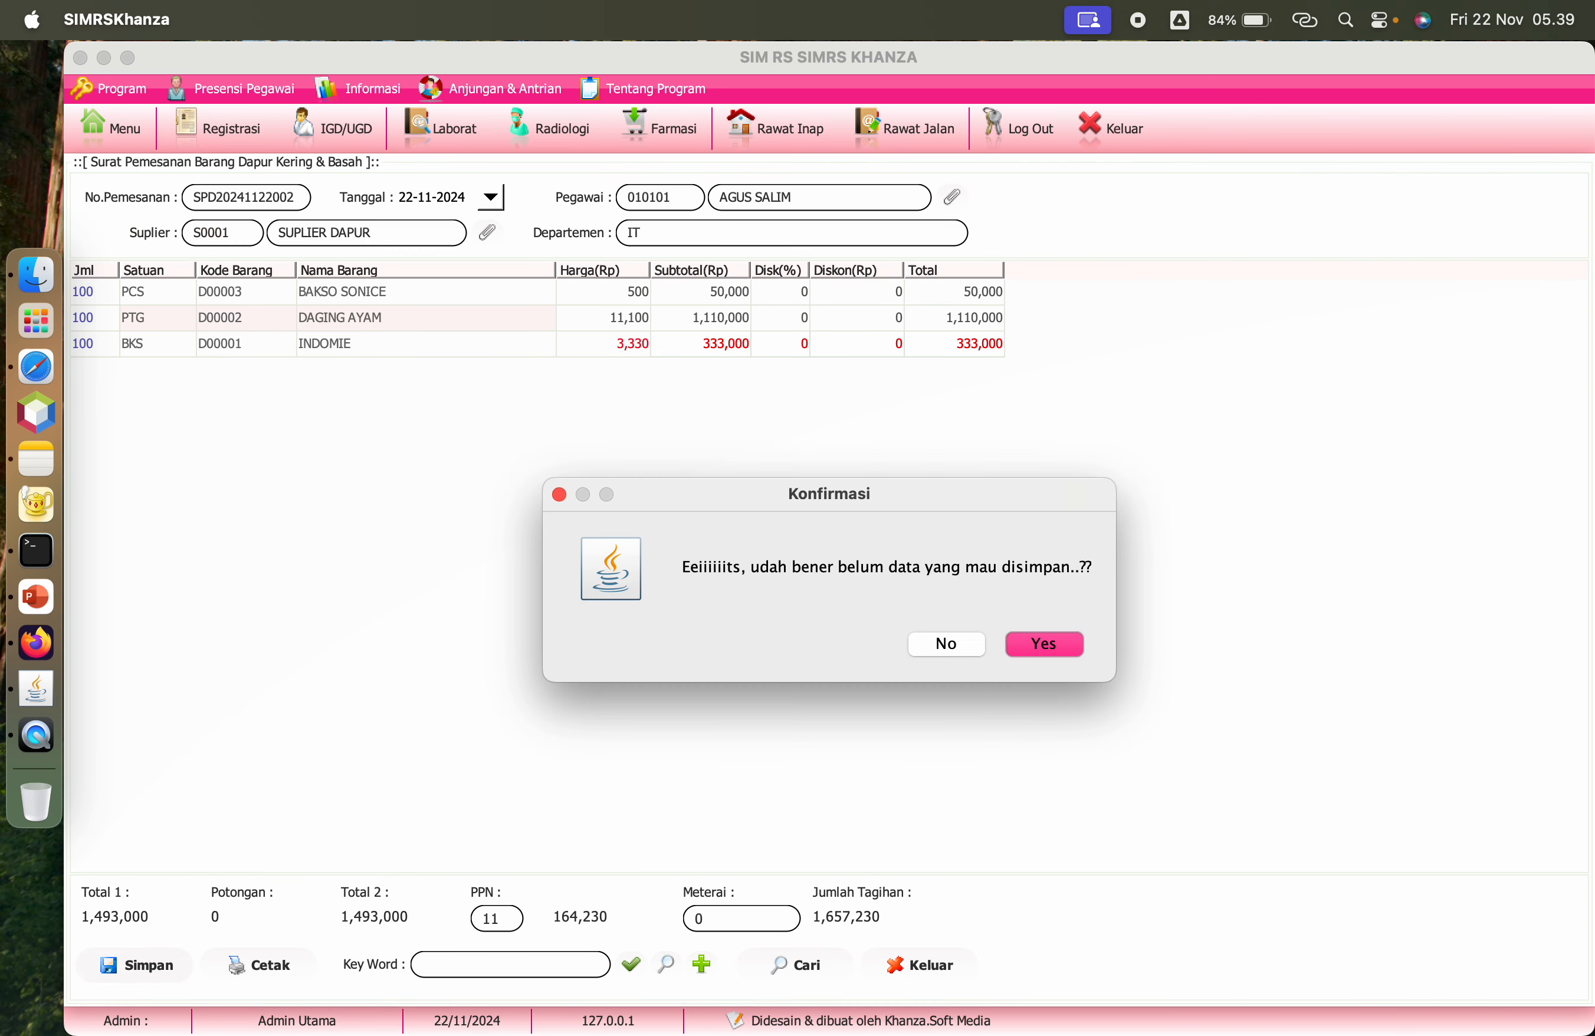
pyautogui.click(1045, 643)
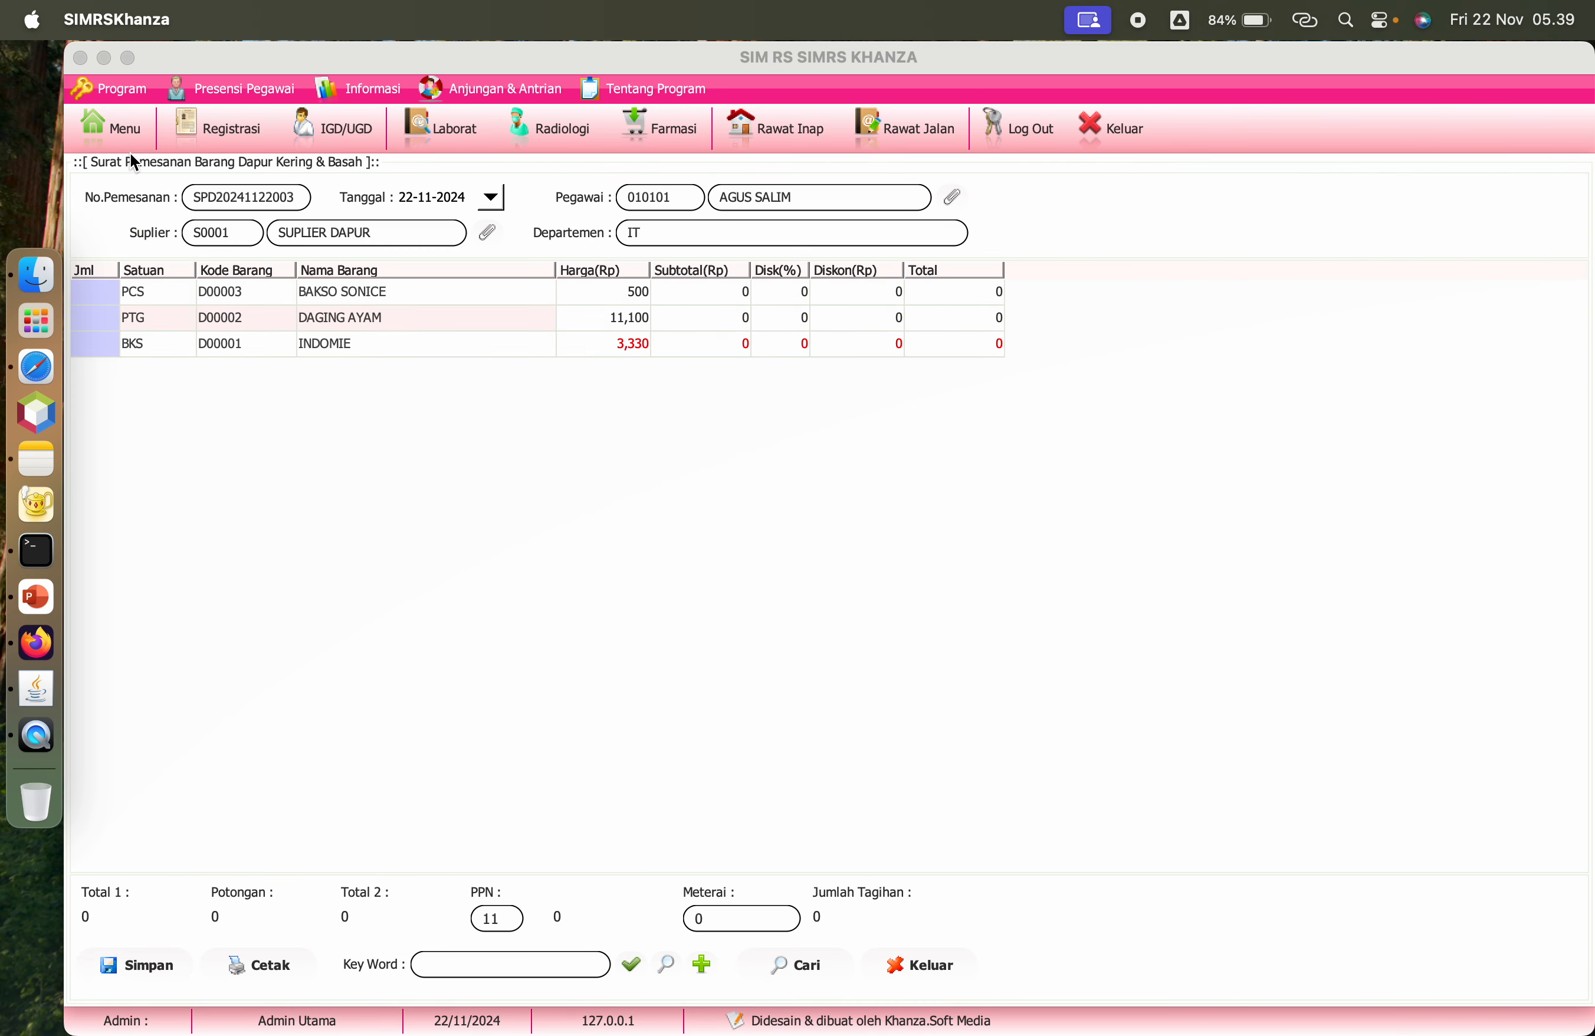
# Step: Reopen Surat Pemesanan Barang Dapur from the main menu and list the saved kitchen order letters
pyautogui.click(125, 130)
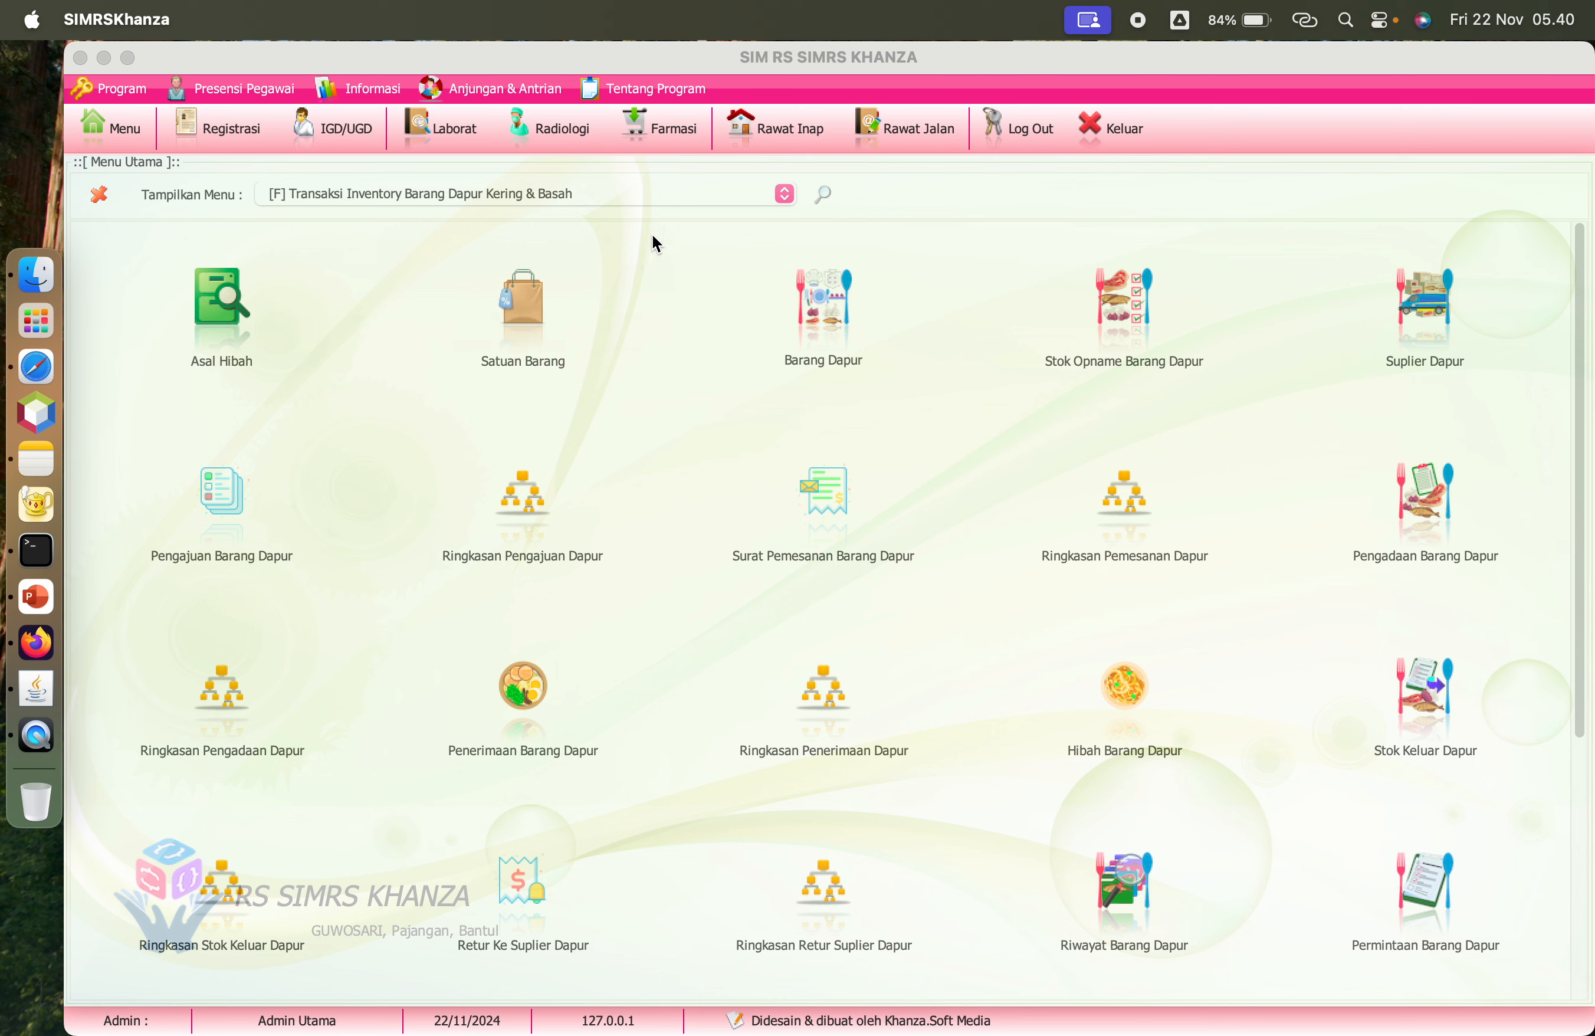
pyautogui.click(826, 189)
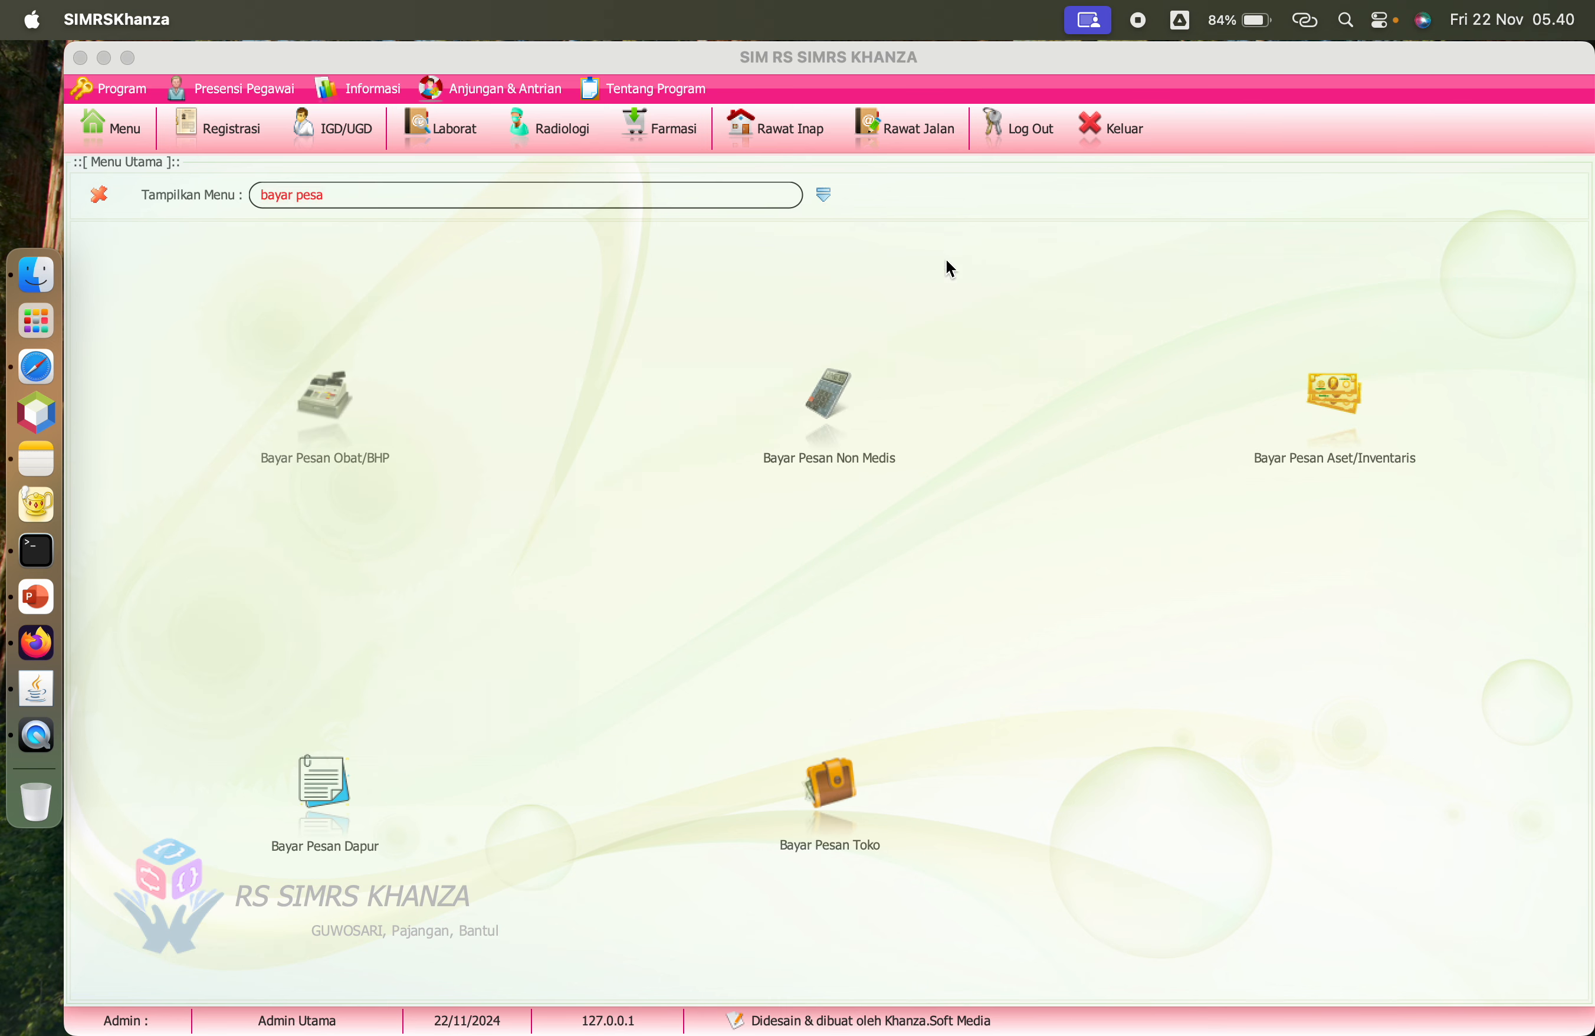
pyautogui.click(823, 198)
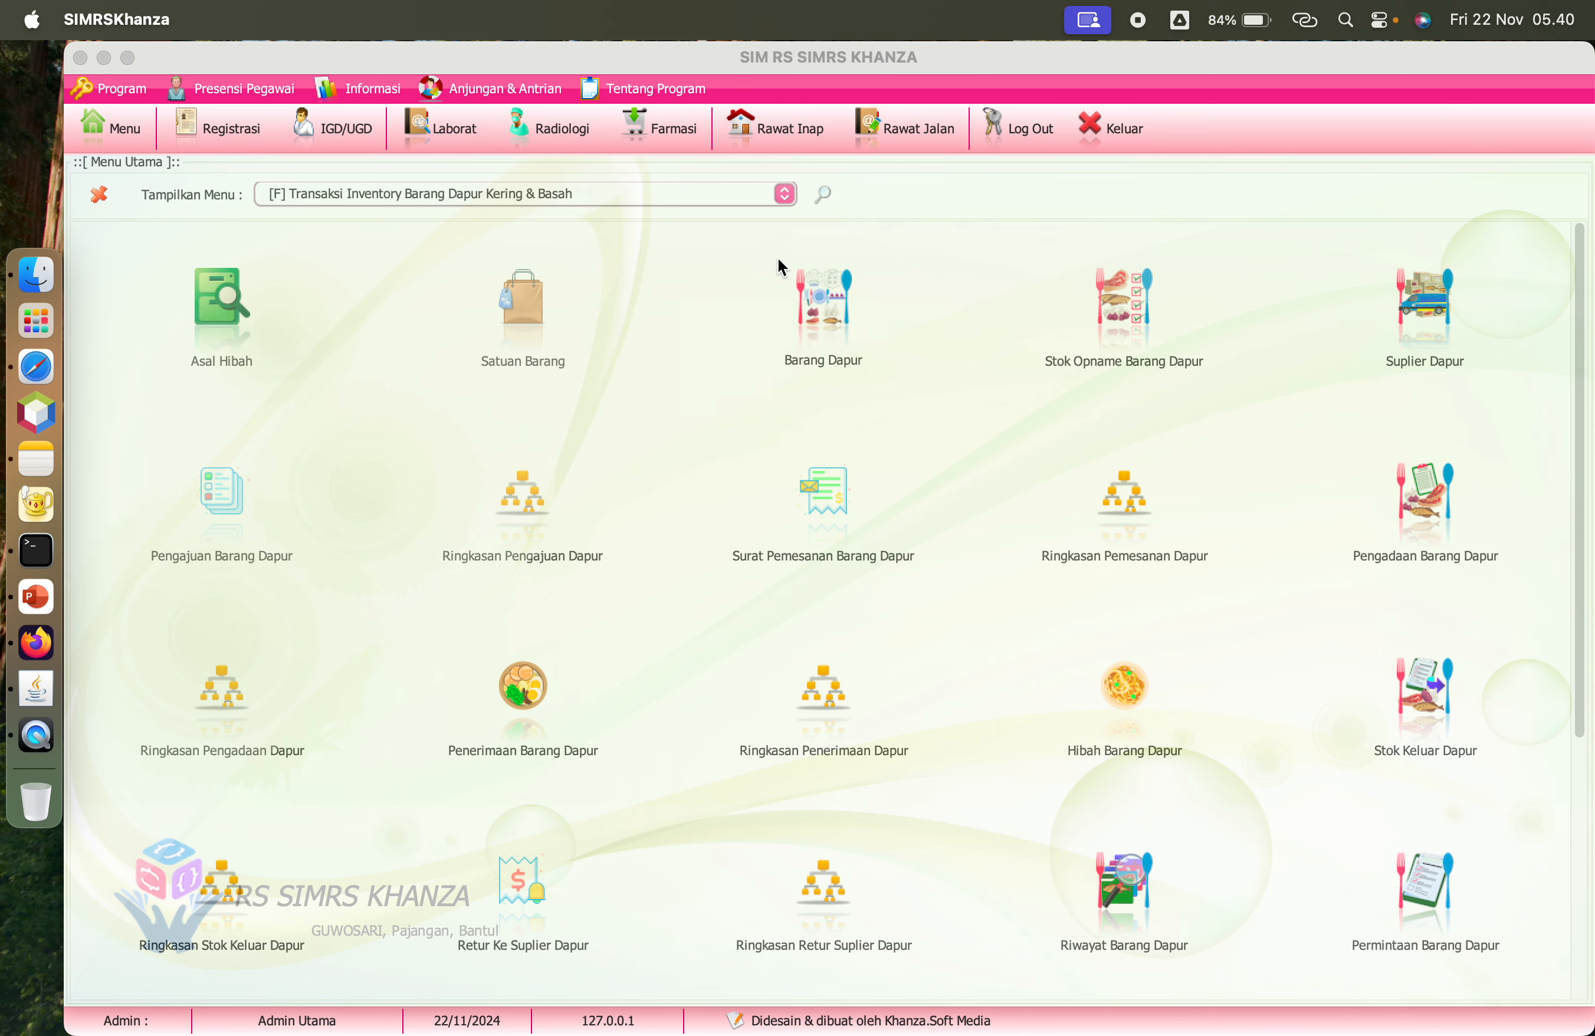
pyautogui.click(822, 501)
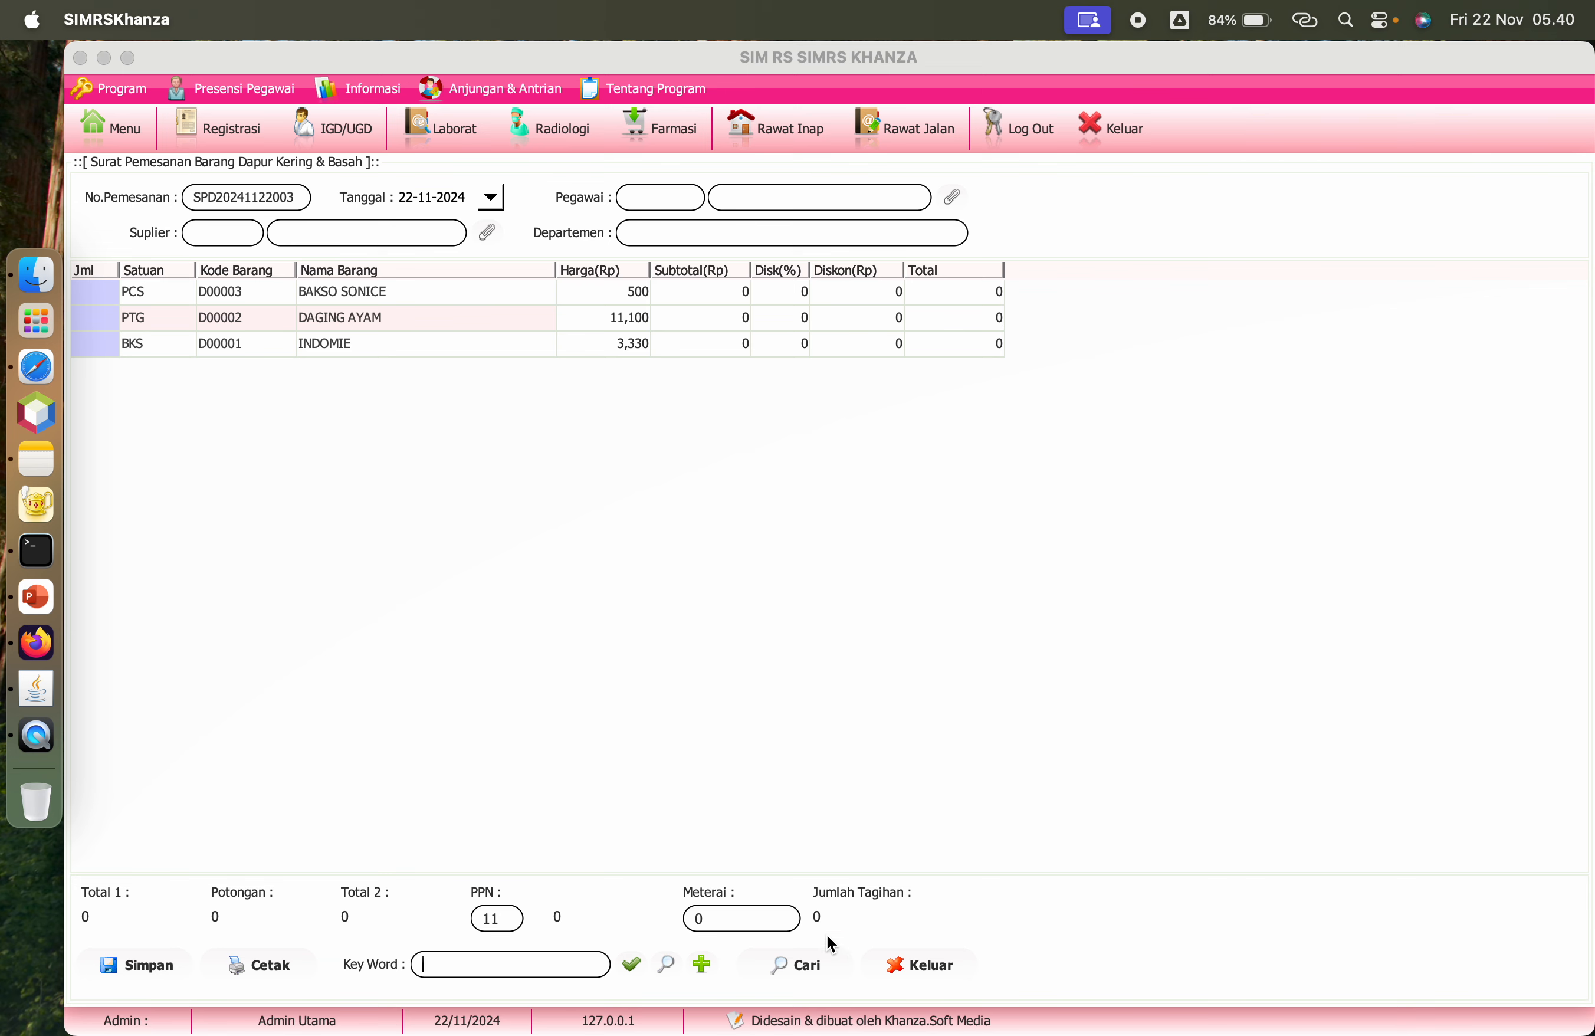
pyautogui.click(780, 963)
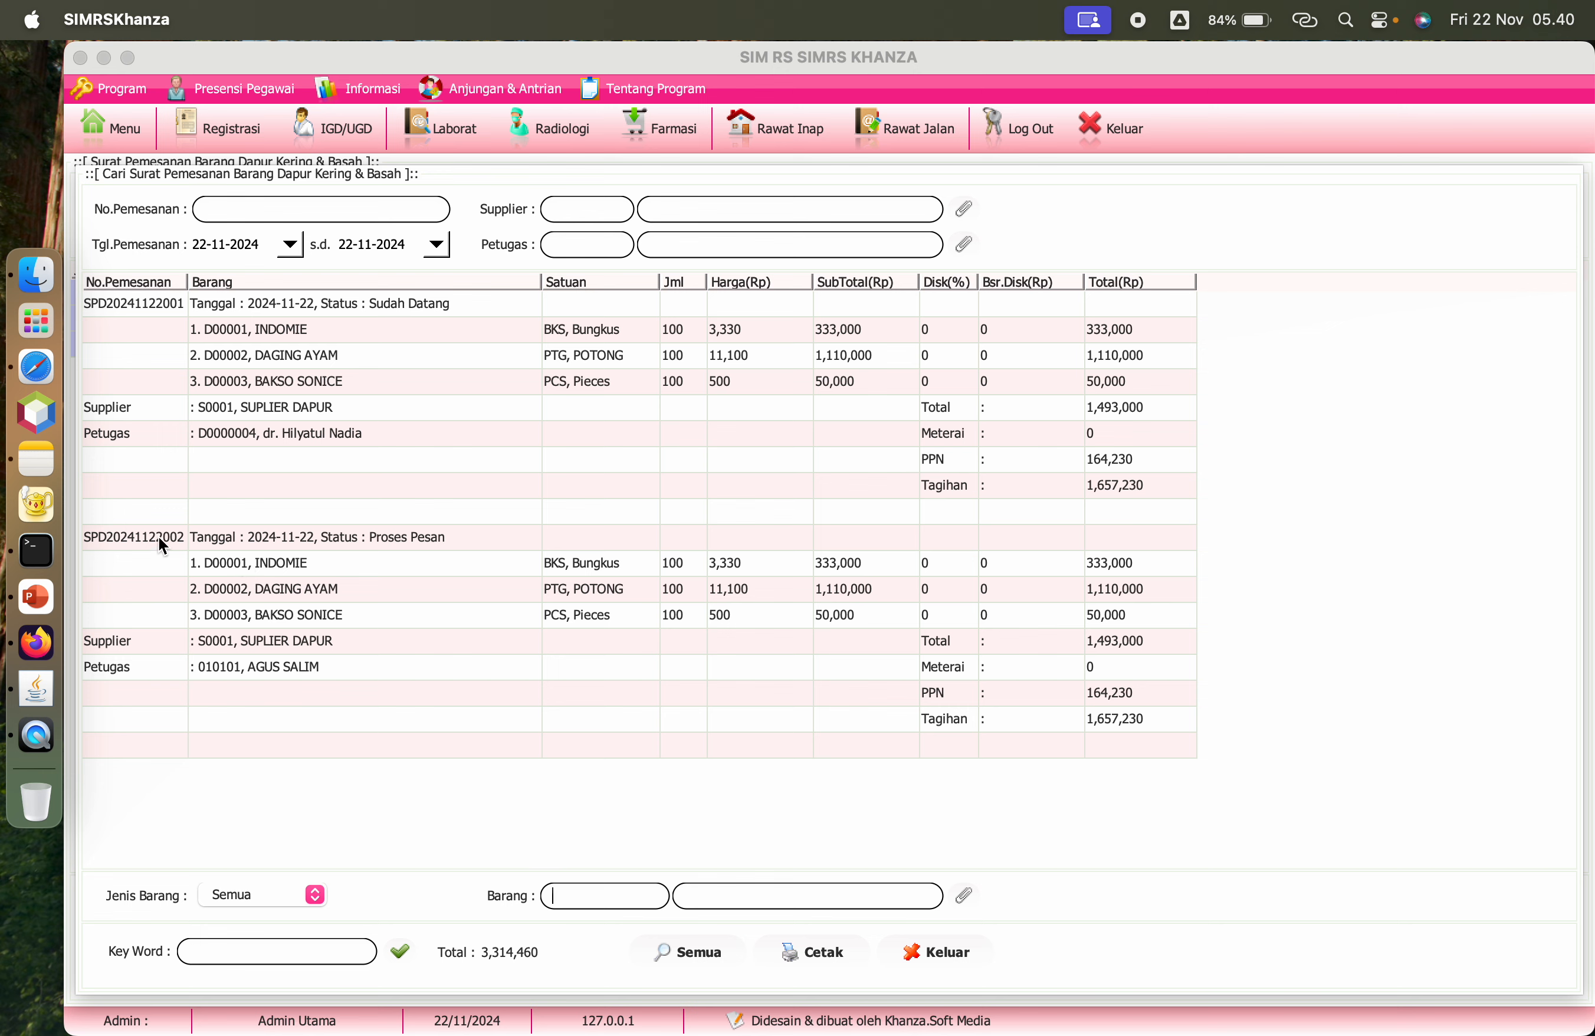
# Step: Prepare the Proses Pesan order's letter for printing, with the PJ IT employee as Kepala Bagian Pengadaan and the PEGAWAI employee as Kepala Bagian Keuangan
pyautogui.click(158, 537)
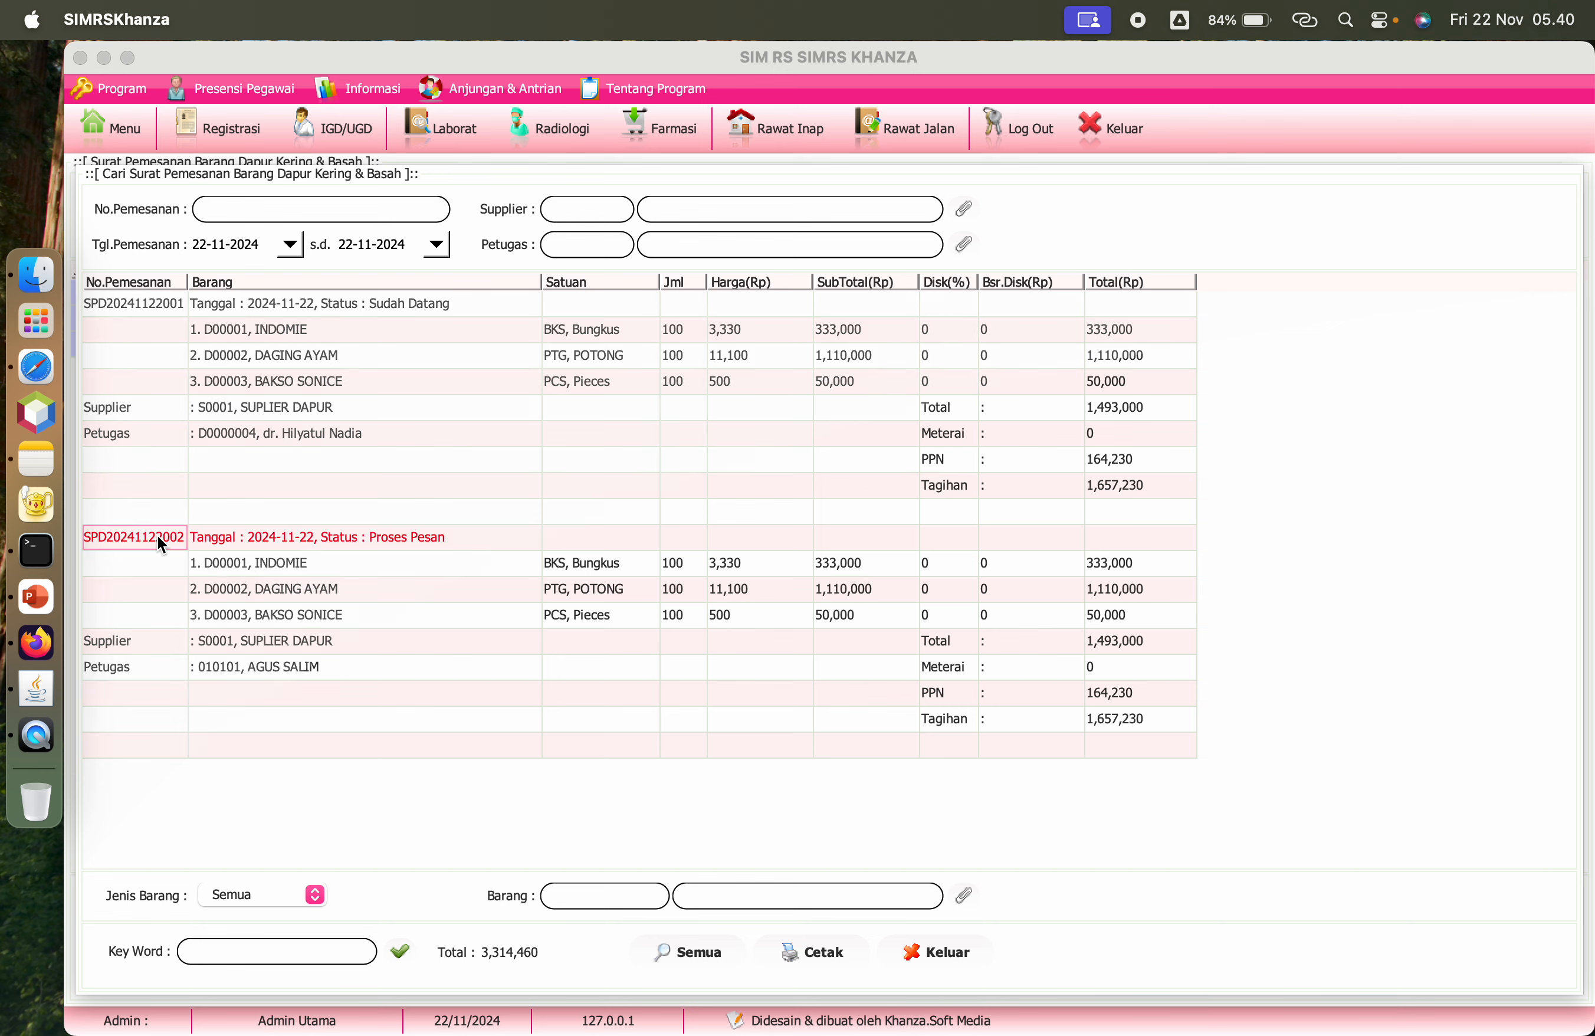
pyautogui.rightClick(157, 536)
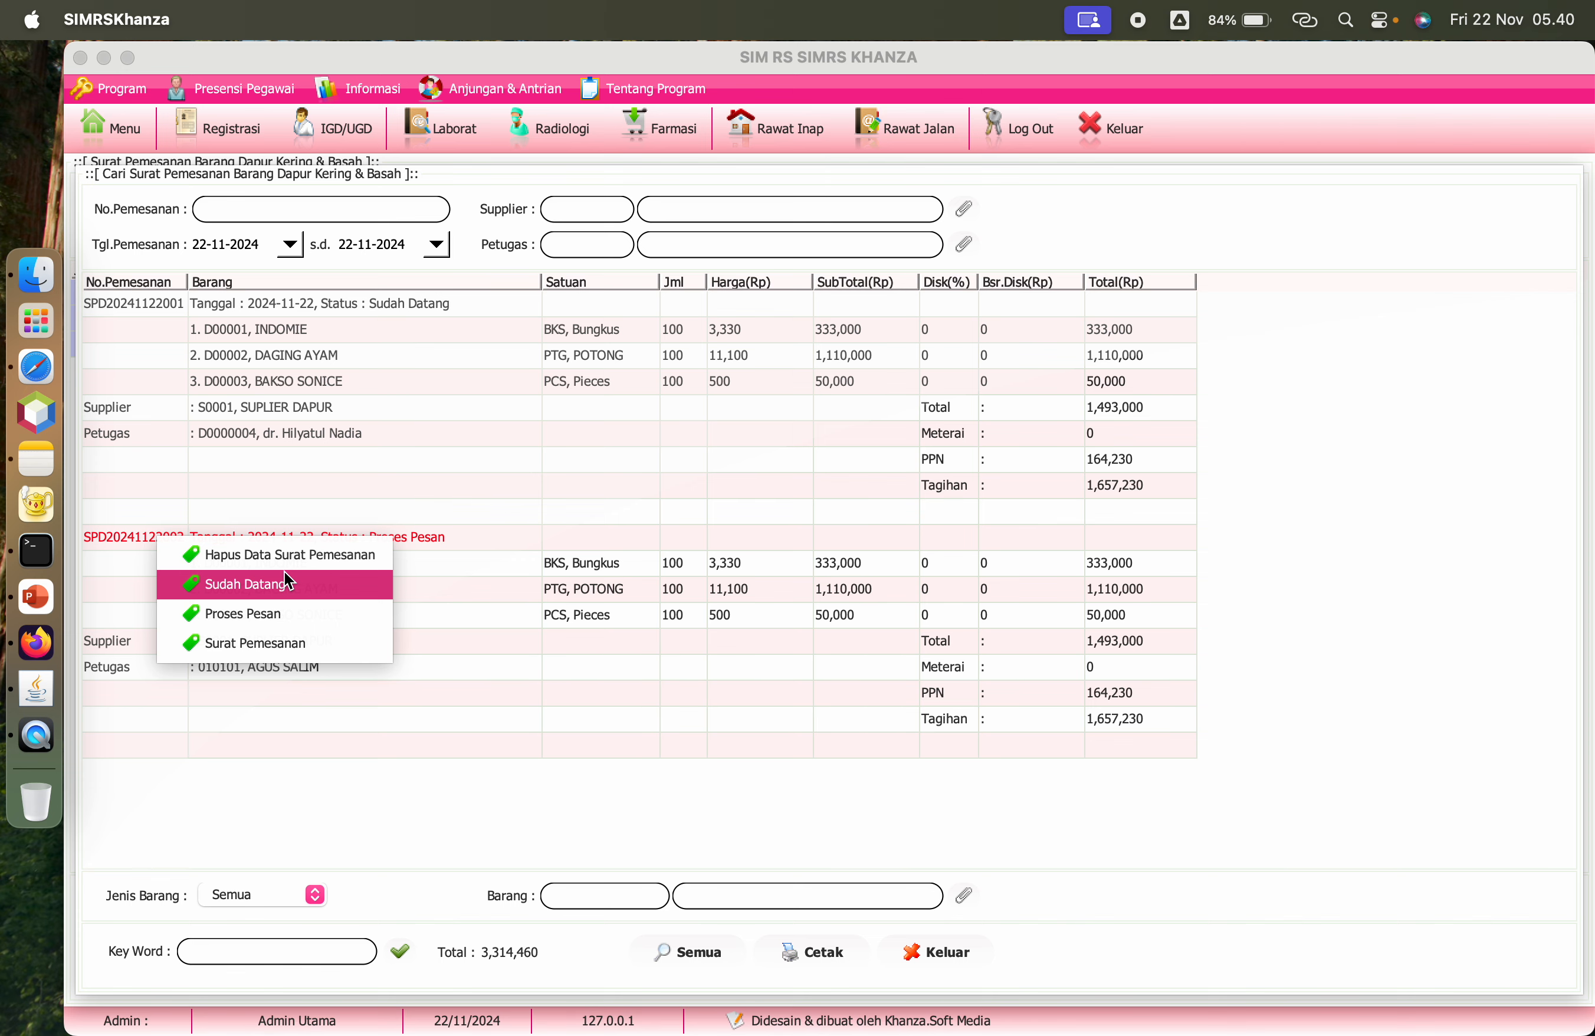
pyautogui.click(296, 646)
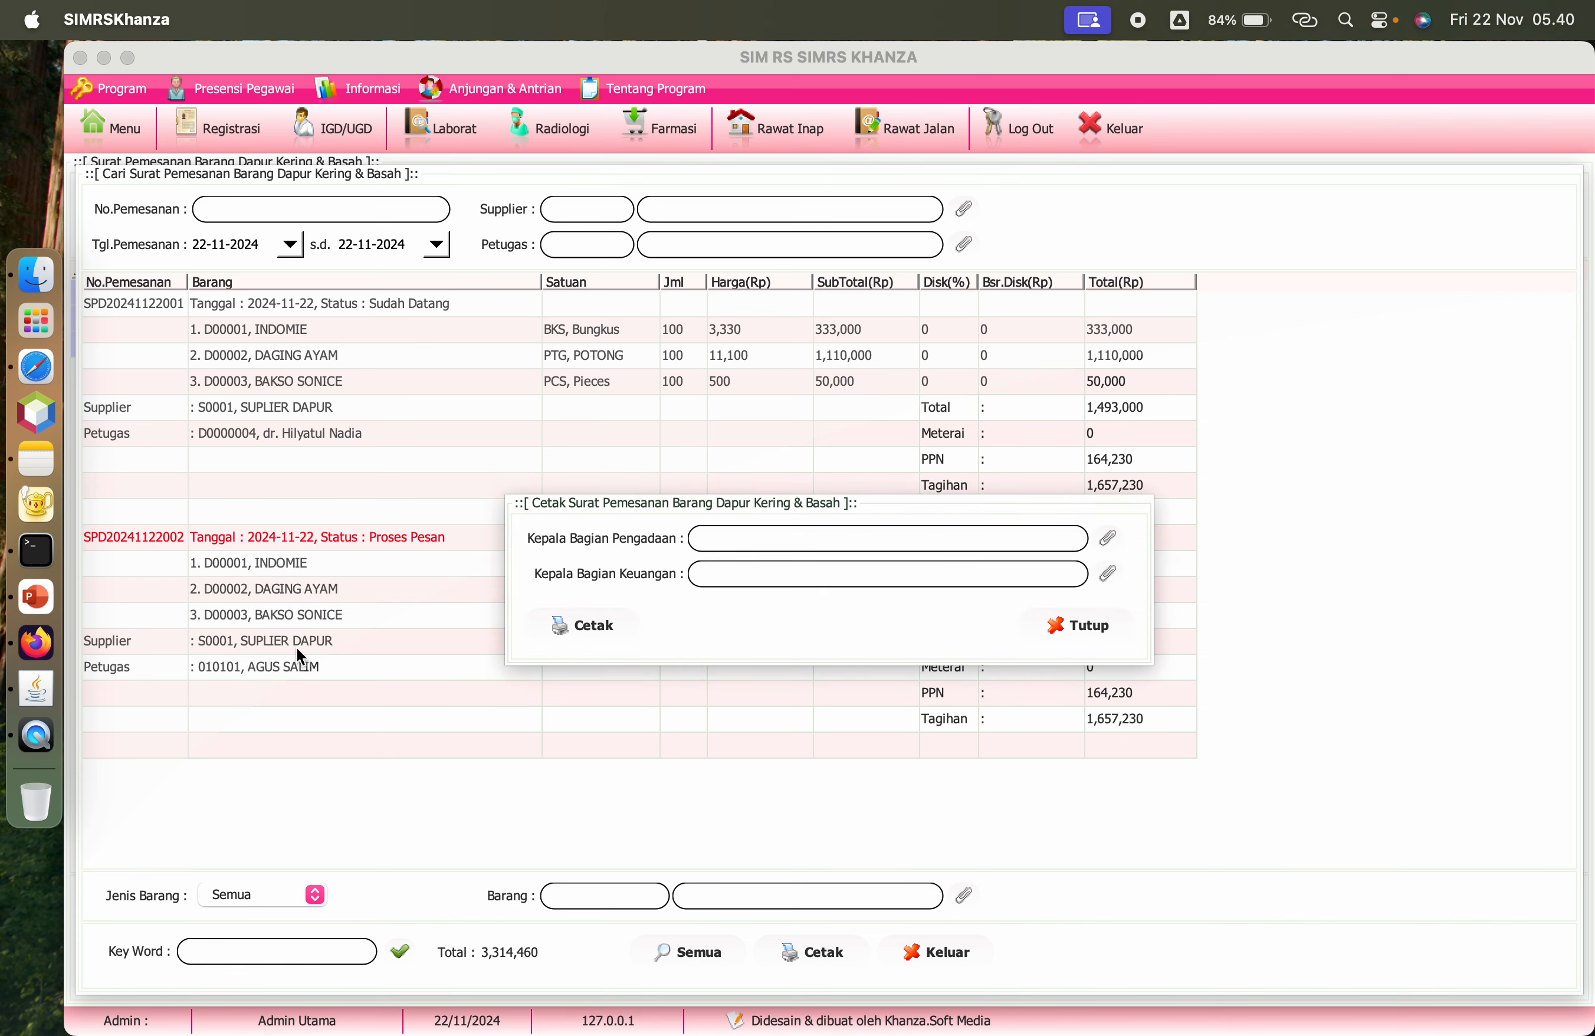
pyautogui.click(1110, 547)
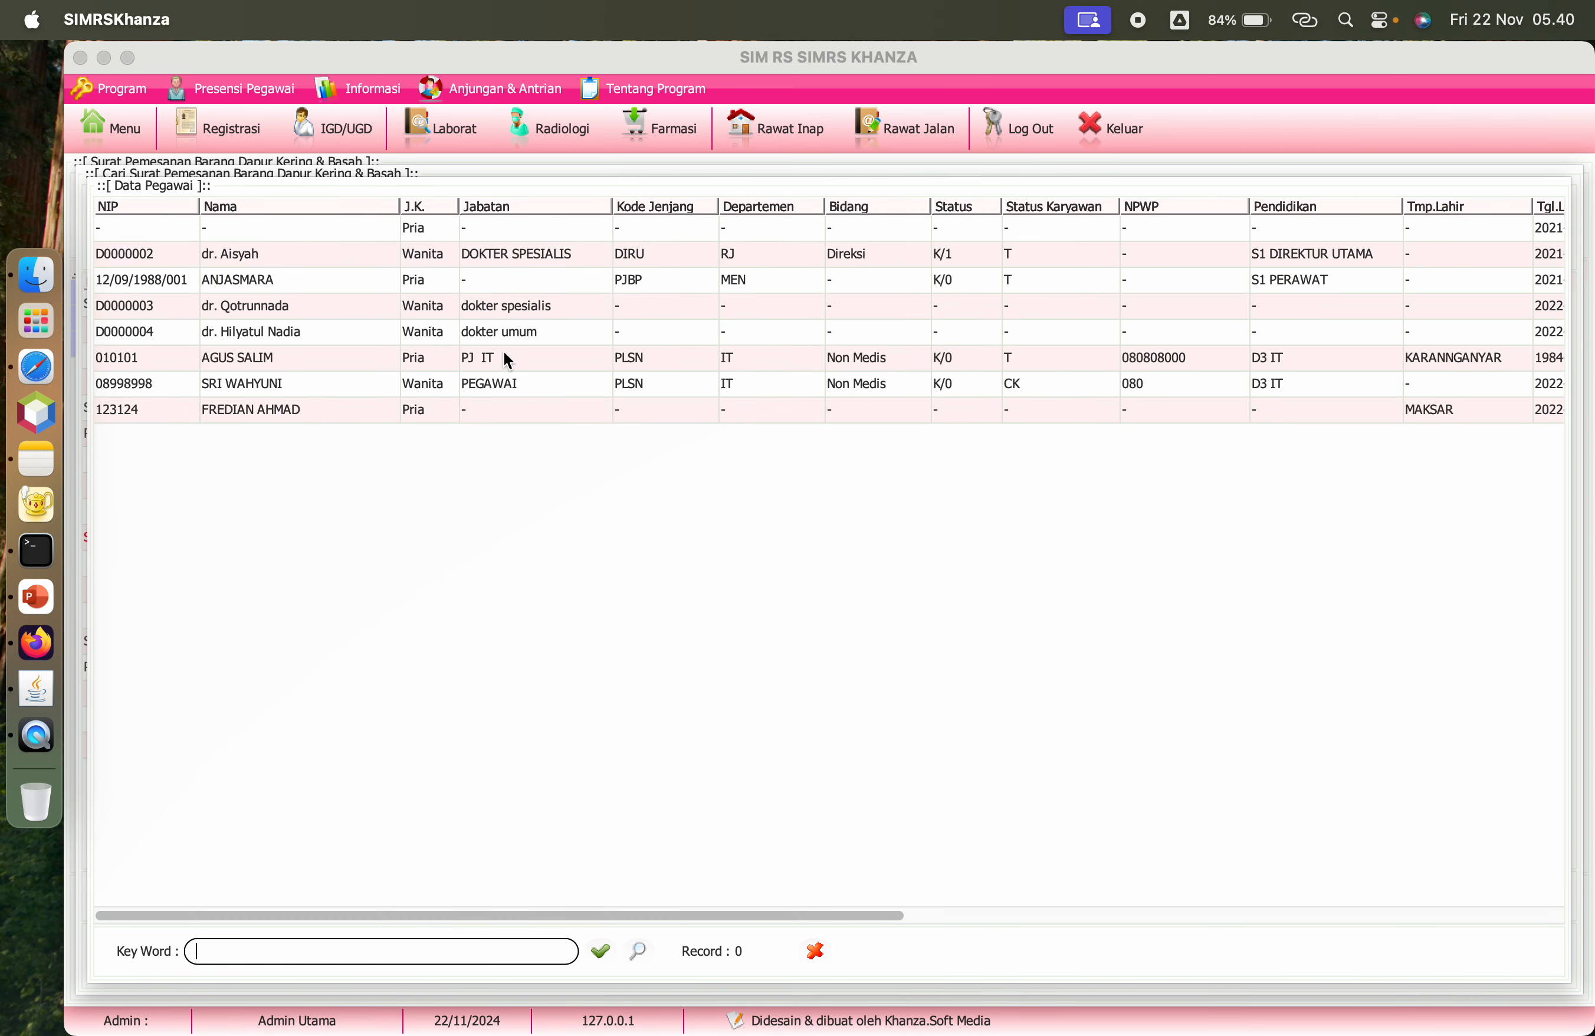
pyautogui.doubleClick(296, 360)
pyautogui.click(1109, 572)
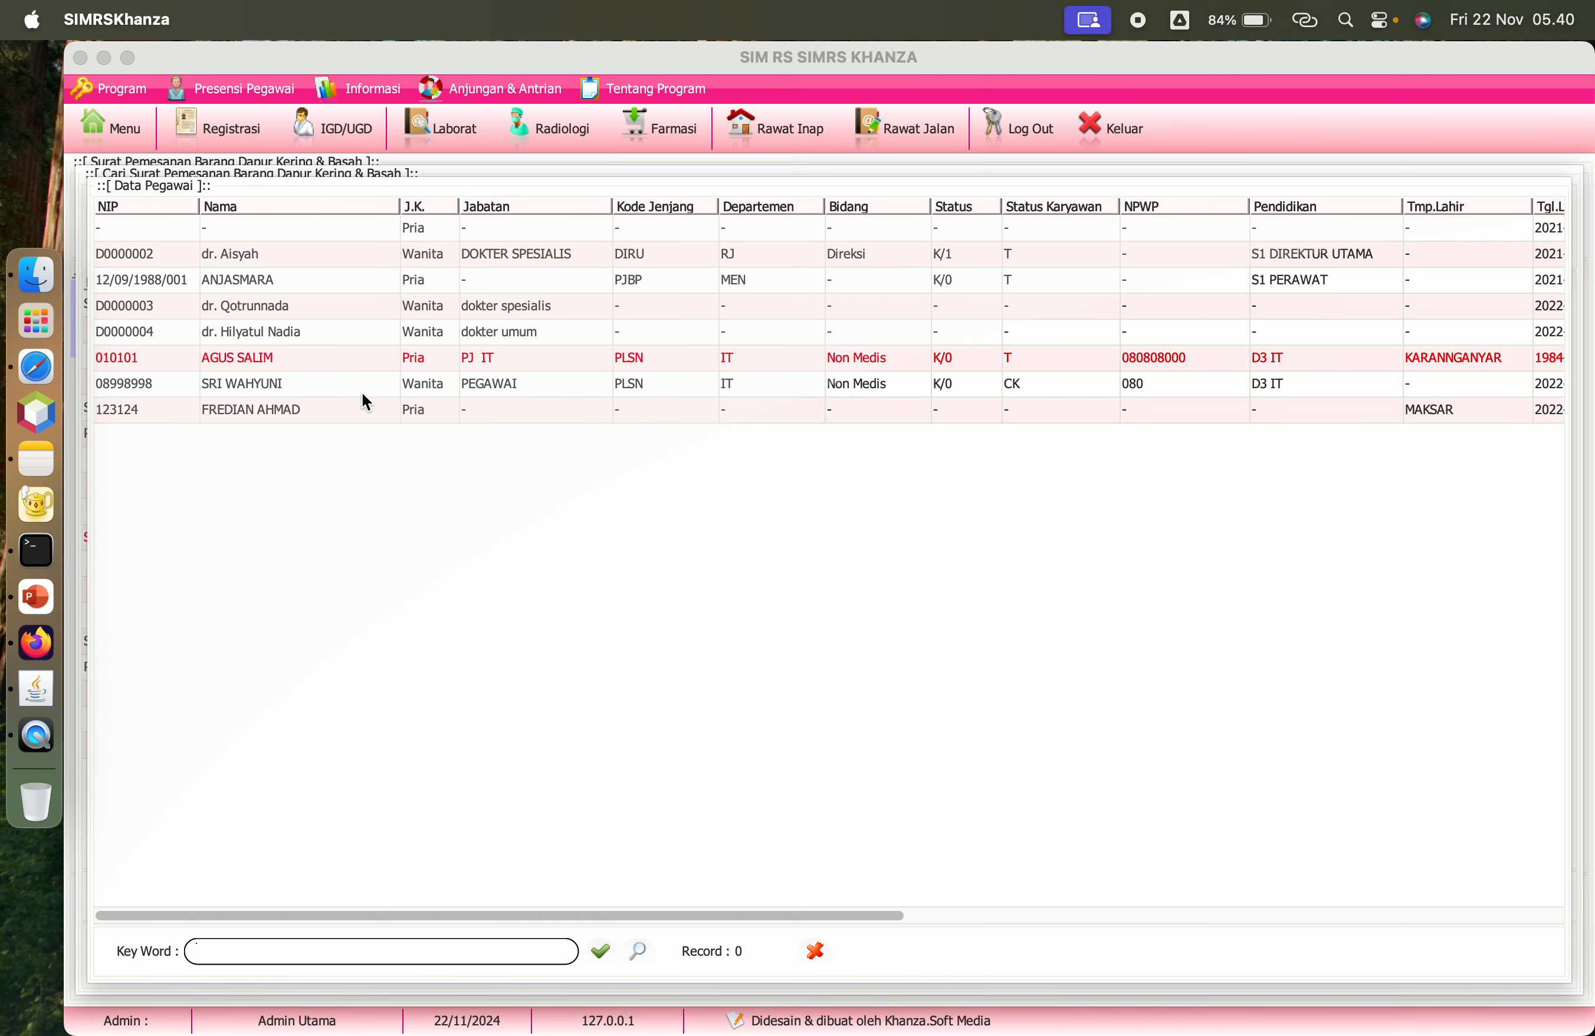
pyautogui.doubleClick(320, 382)
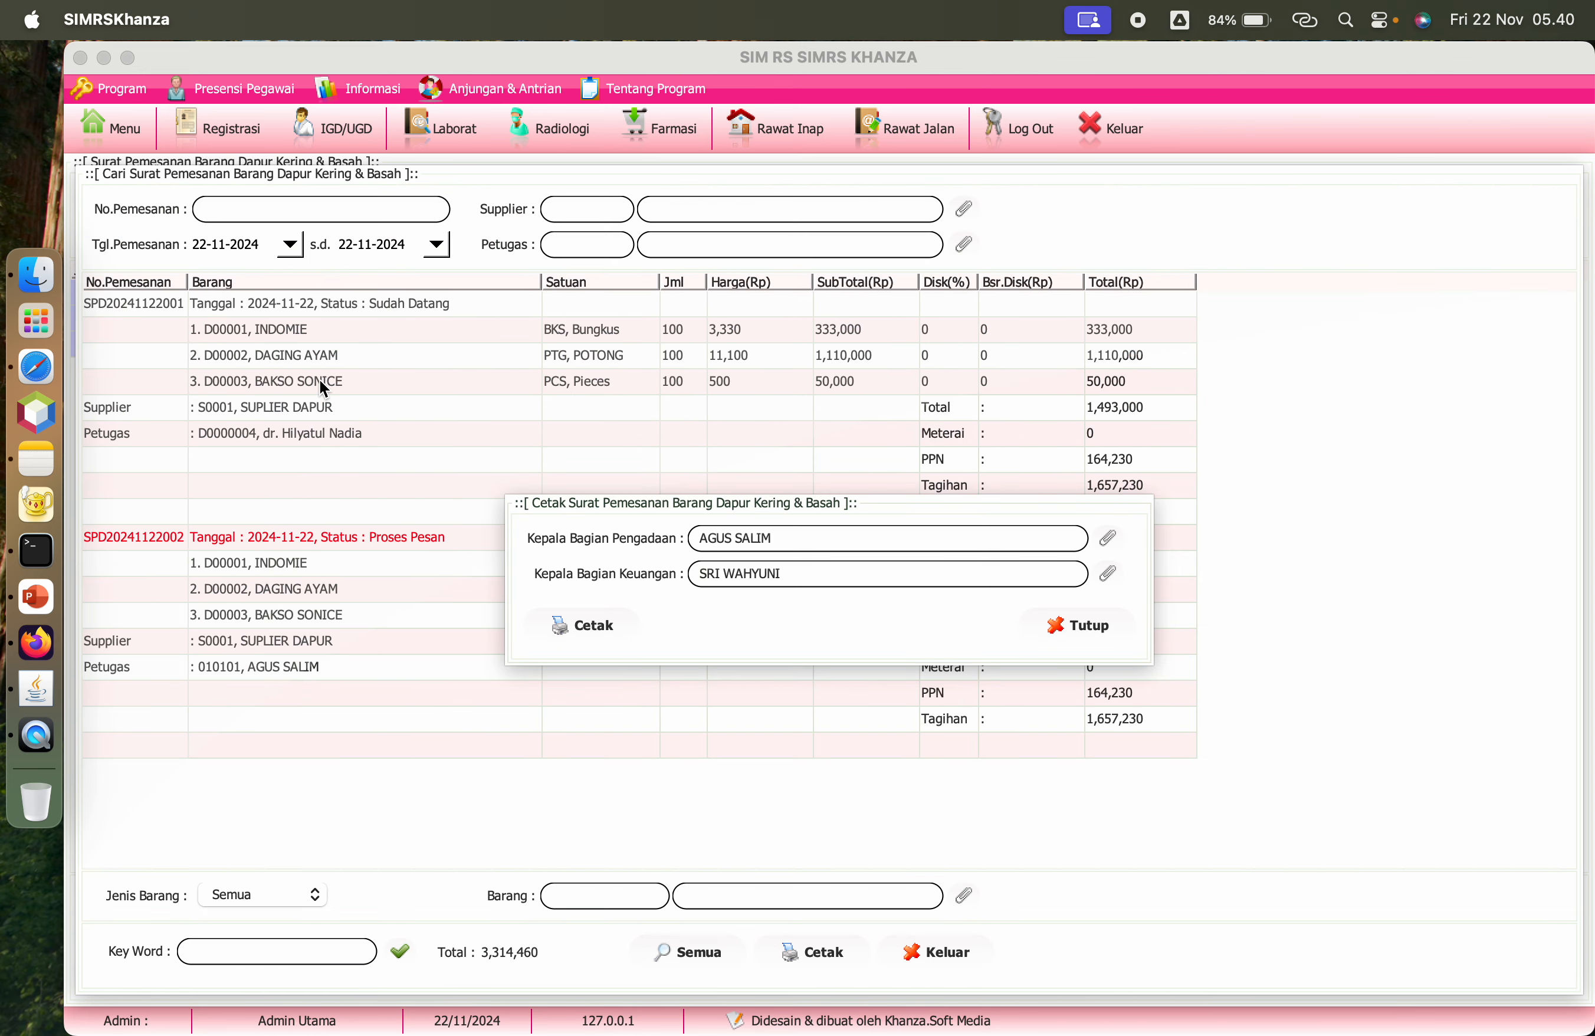
# Step: Generate the Surat Pemesanan print preview, check it, and close both the preview and the print dialog
pyautogui.click(591, 619)
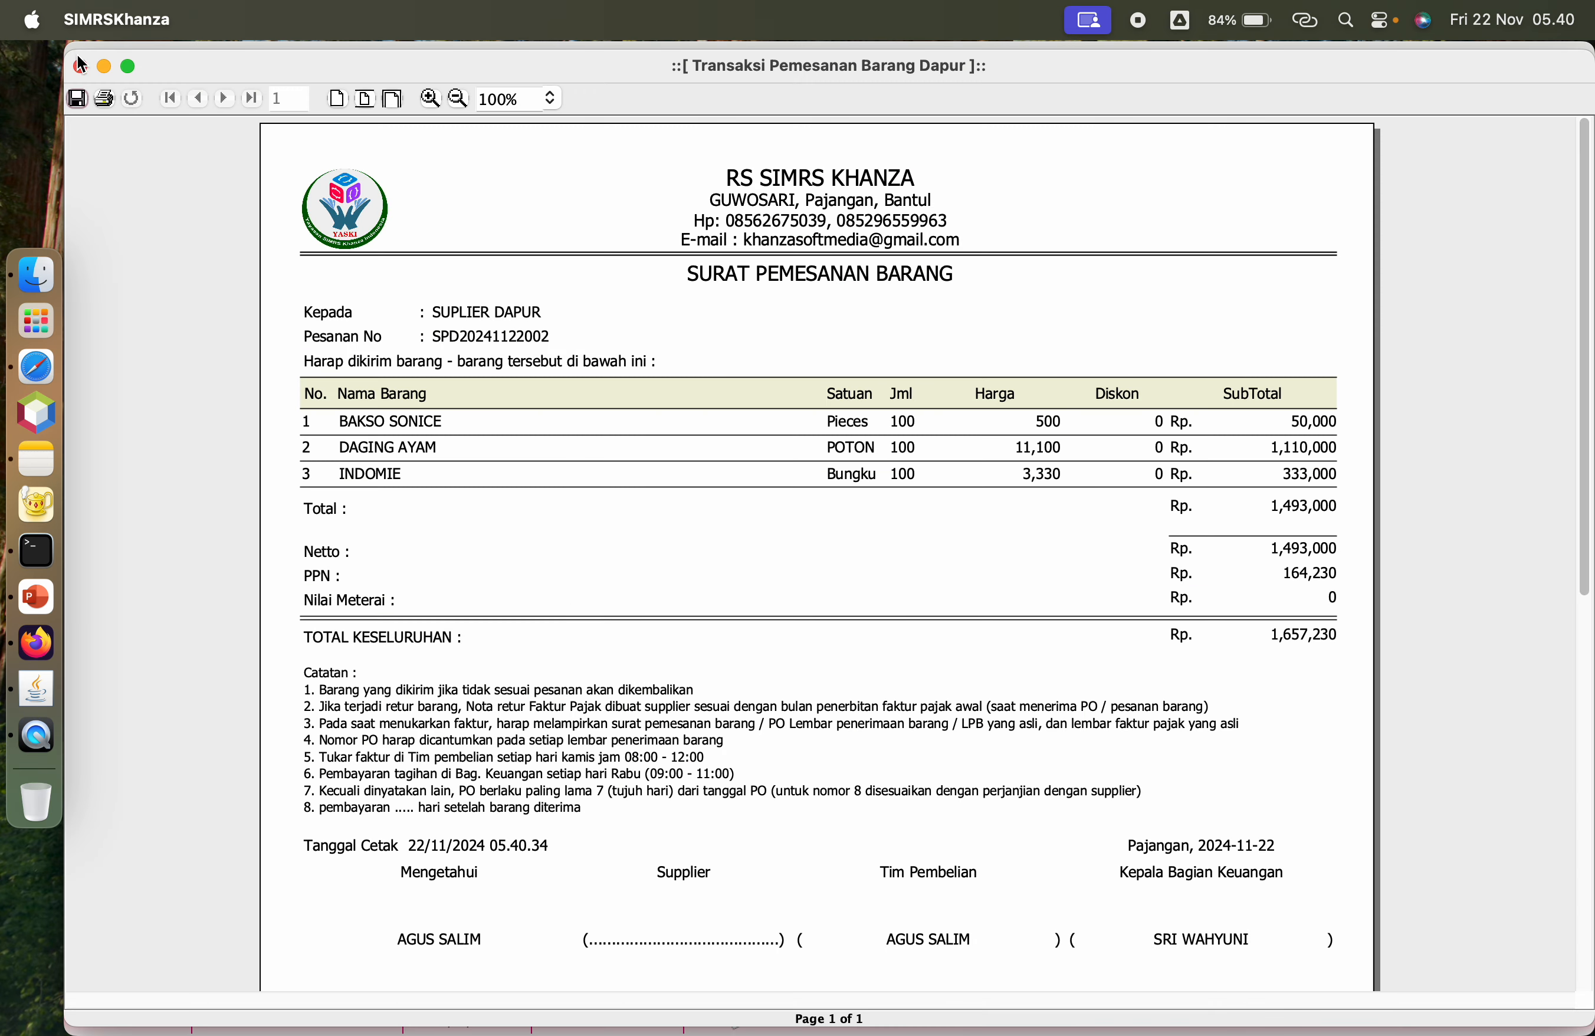
pyautogui.click(81, 64)
pyautogui.click(1081, 625)
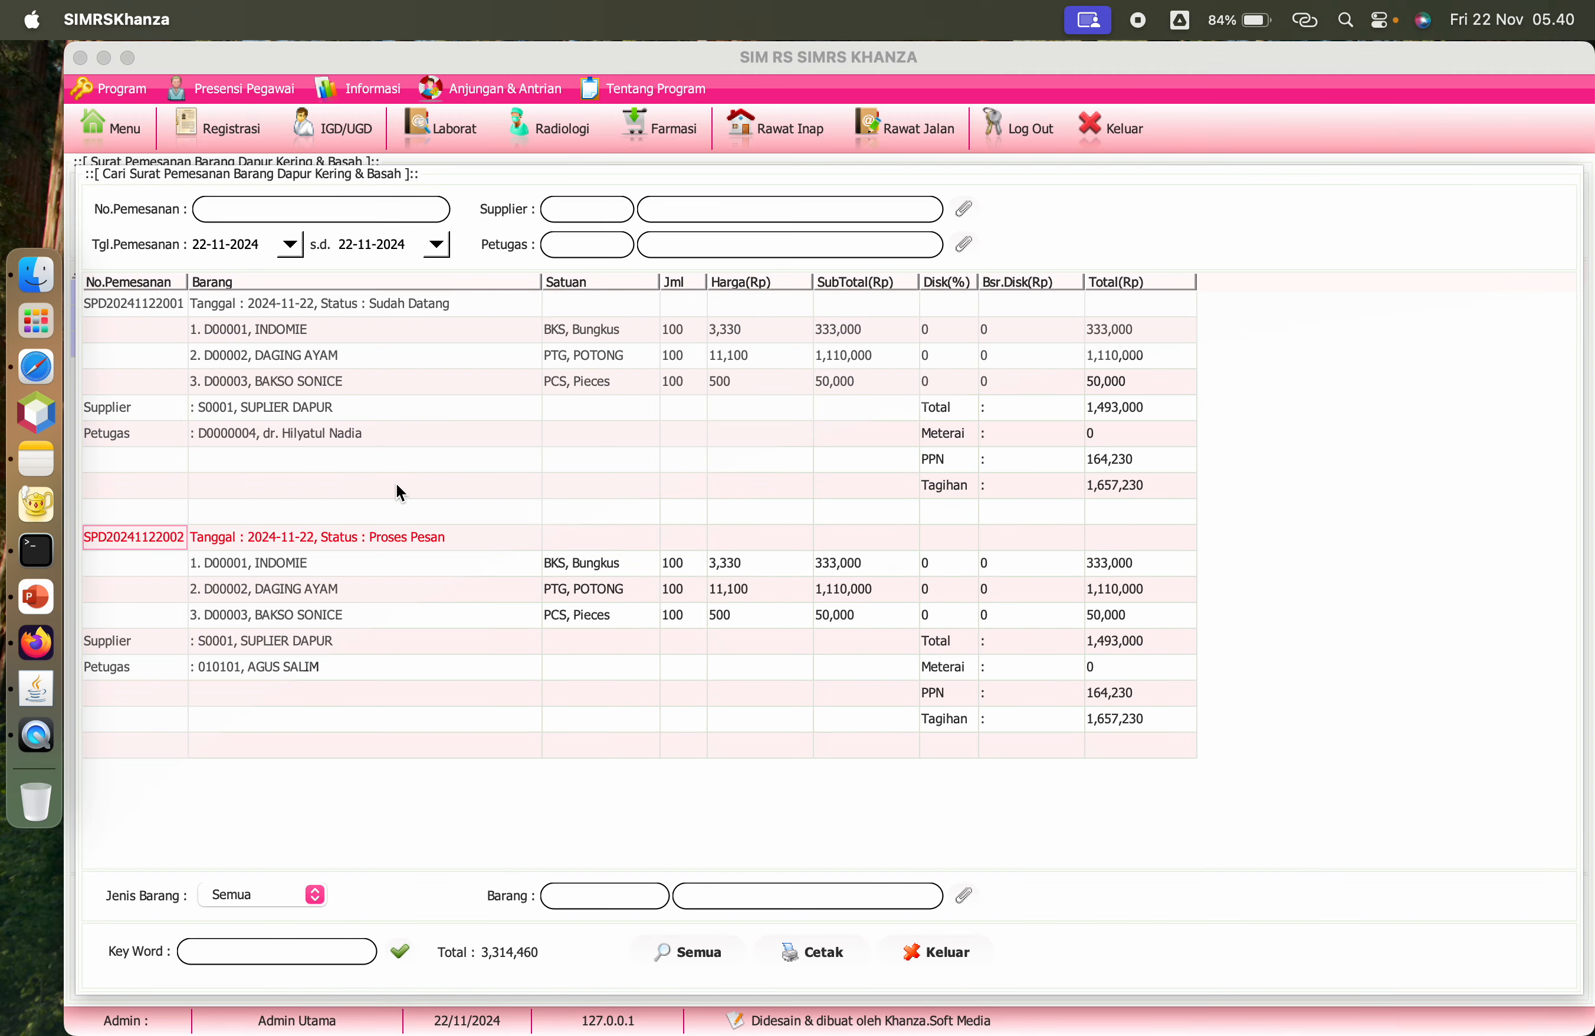
# Step: Mark the Proses Pesan order as Sudah Datang and set the received quantity of INDOMIE to 90 in its goods receipt
pyautogui.rightClick(277, 539)
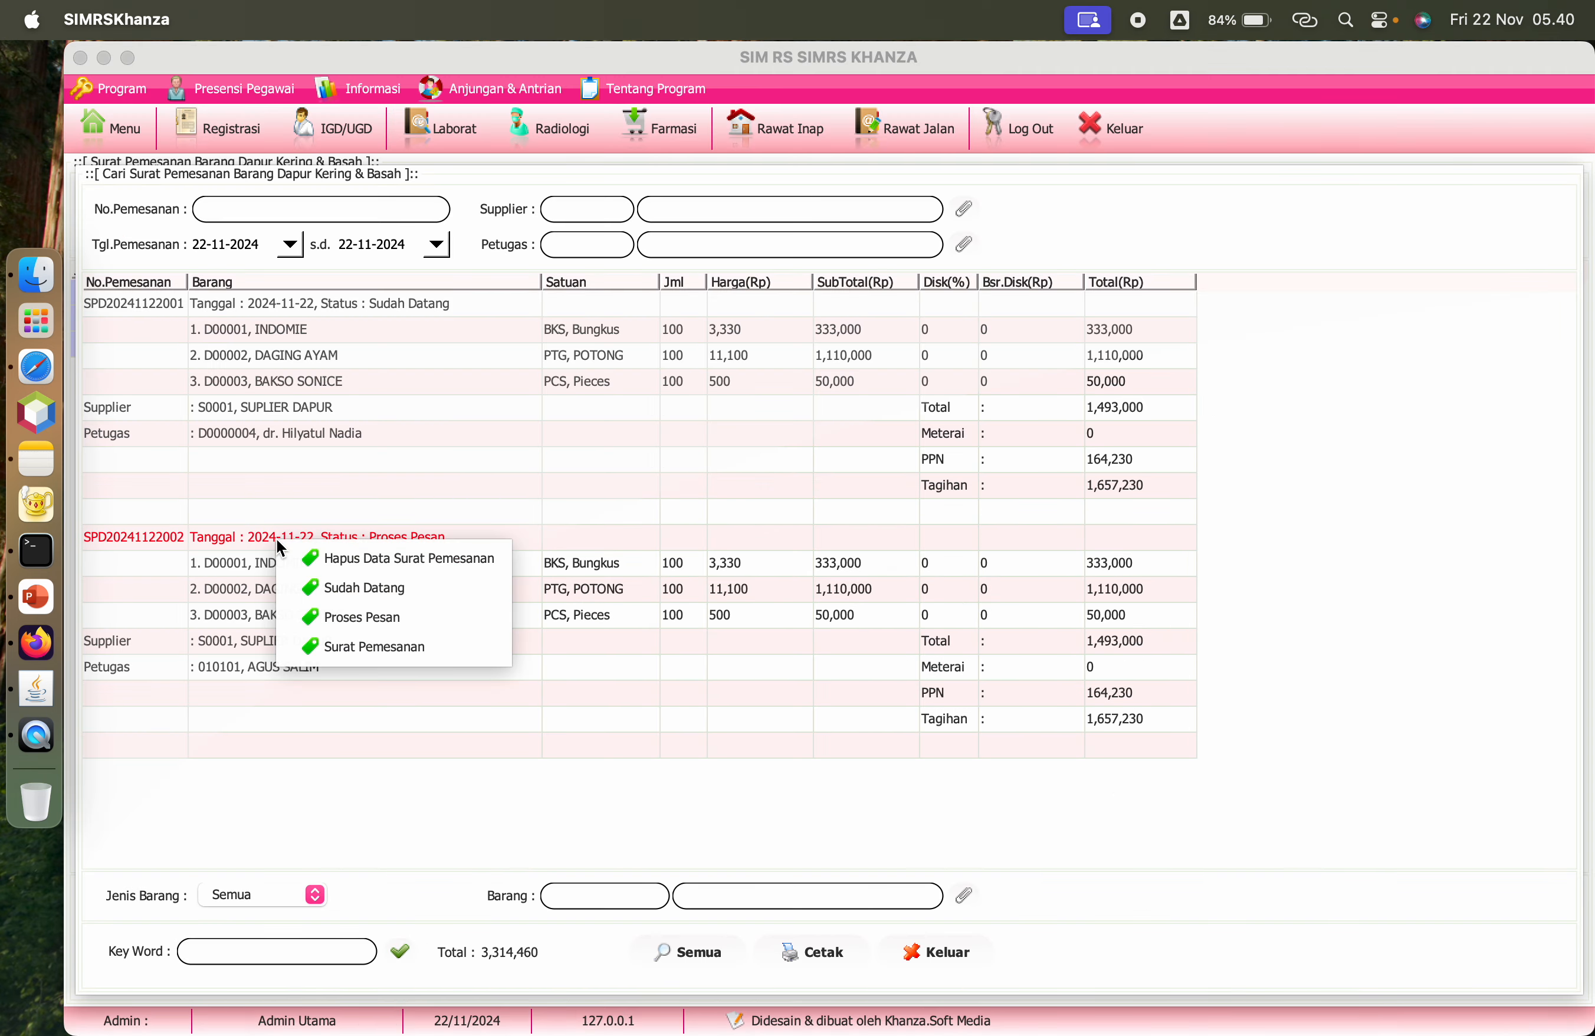
pyautogui.click(366, 598)
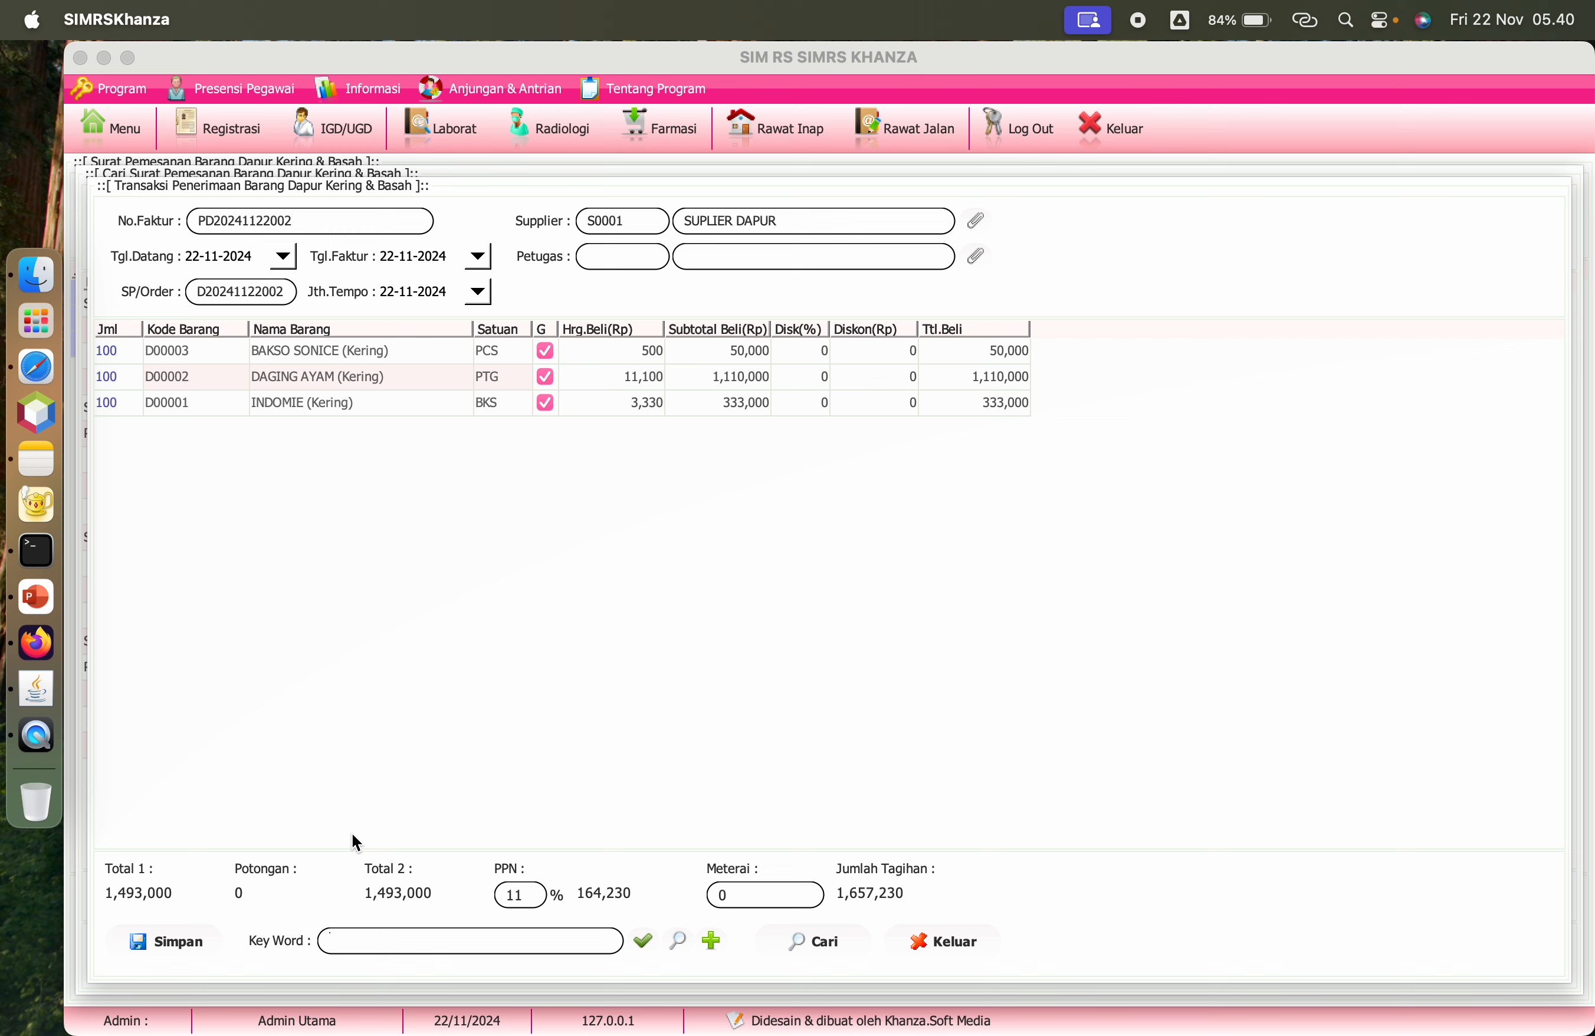
pyautogui.doubleClick(124, 404)
pyautogui.write('90')
pyautogui.press('Return')
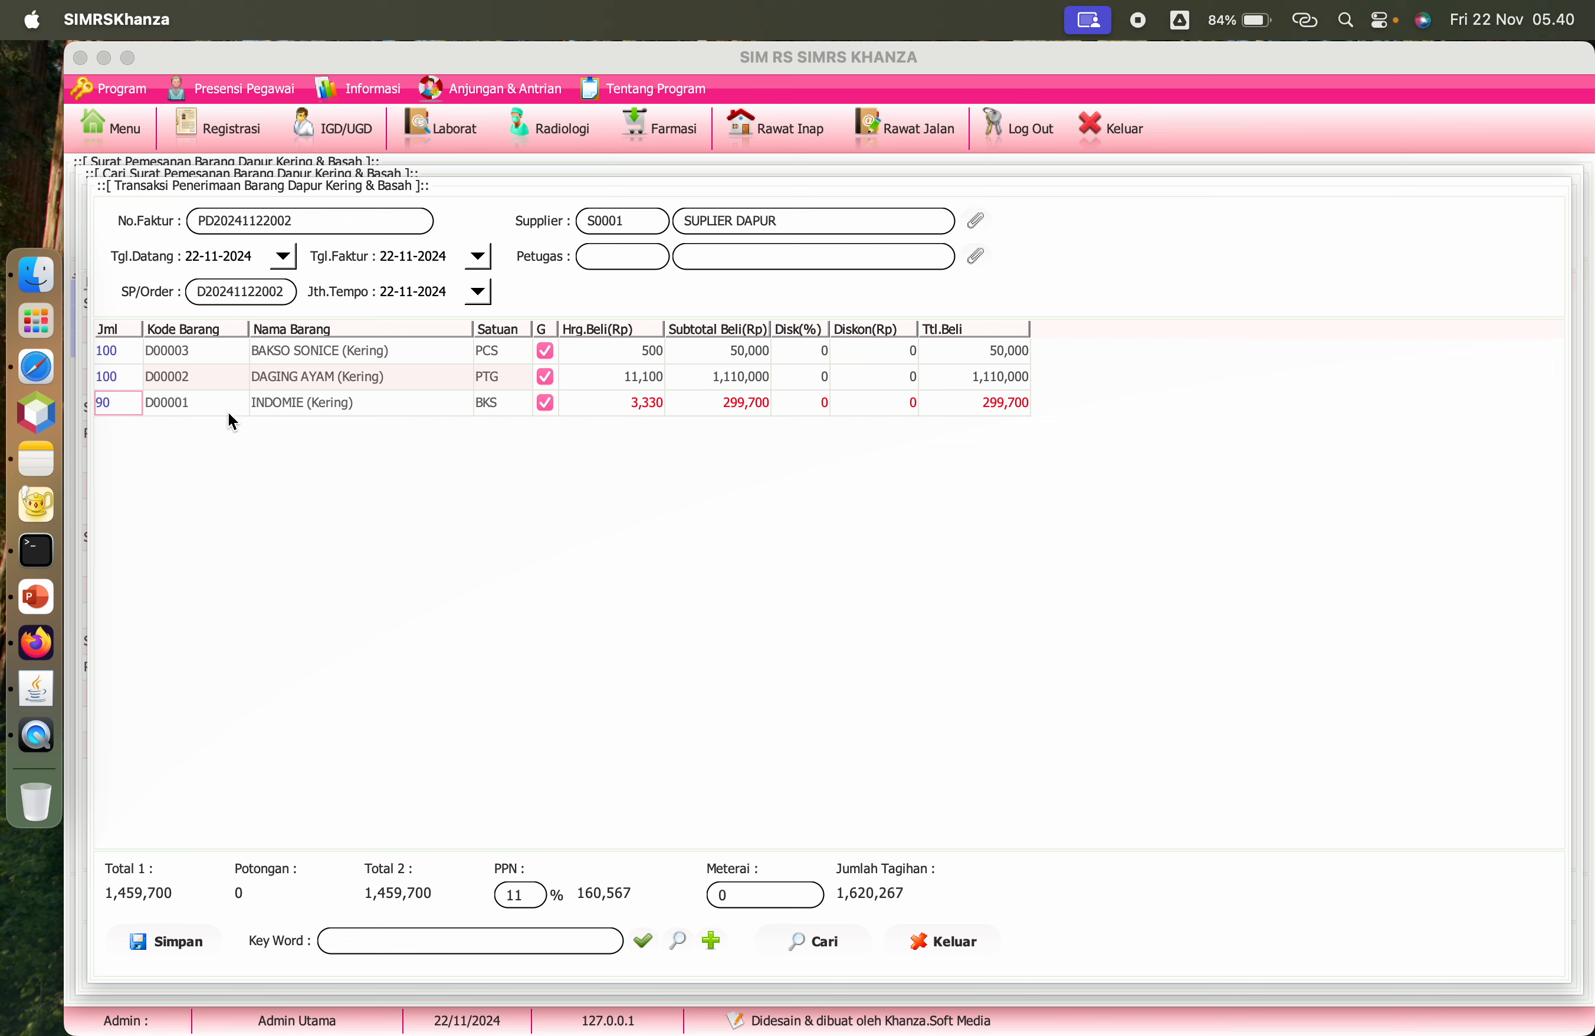
pyautogui.click(249, 374)
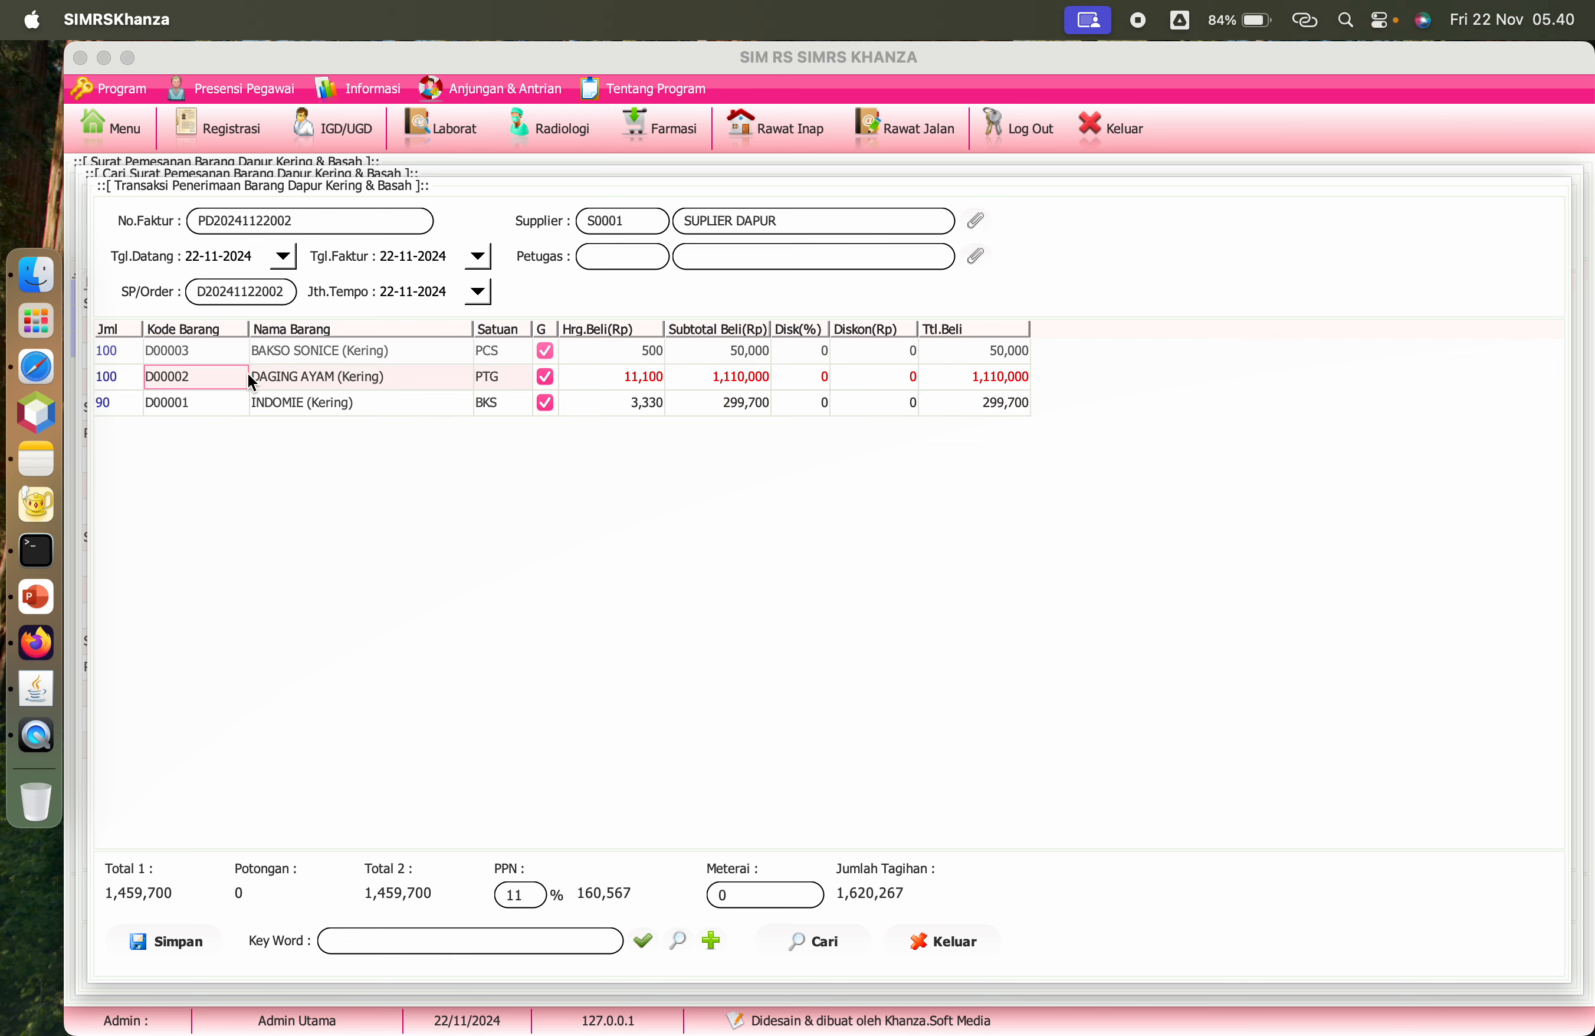
# Step: Assign the SARPRAS employee as Petugas of the goods receipt and save it, confirming the save
pyautogui.click(176, 947)
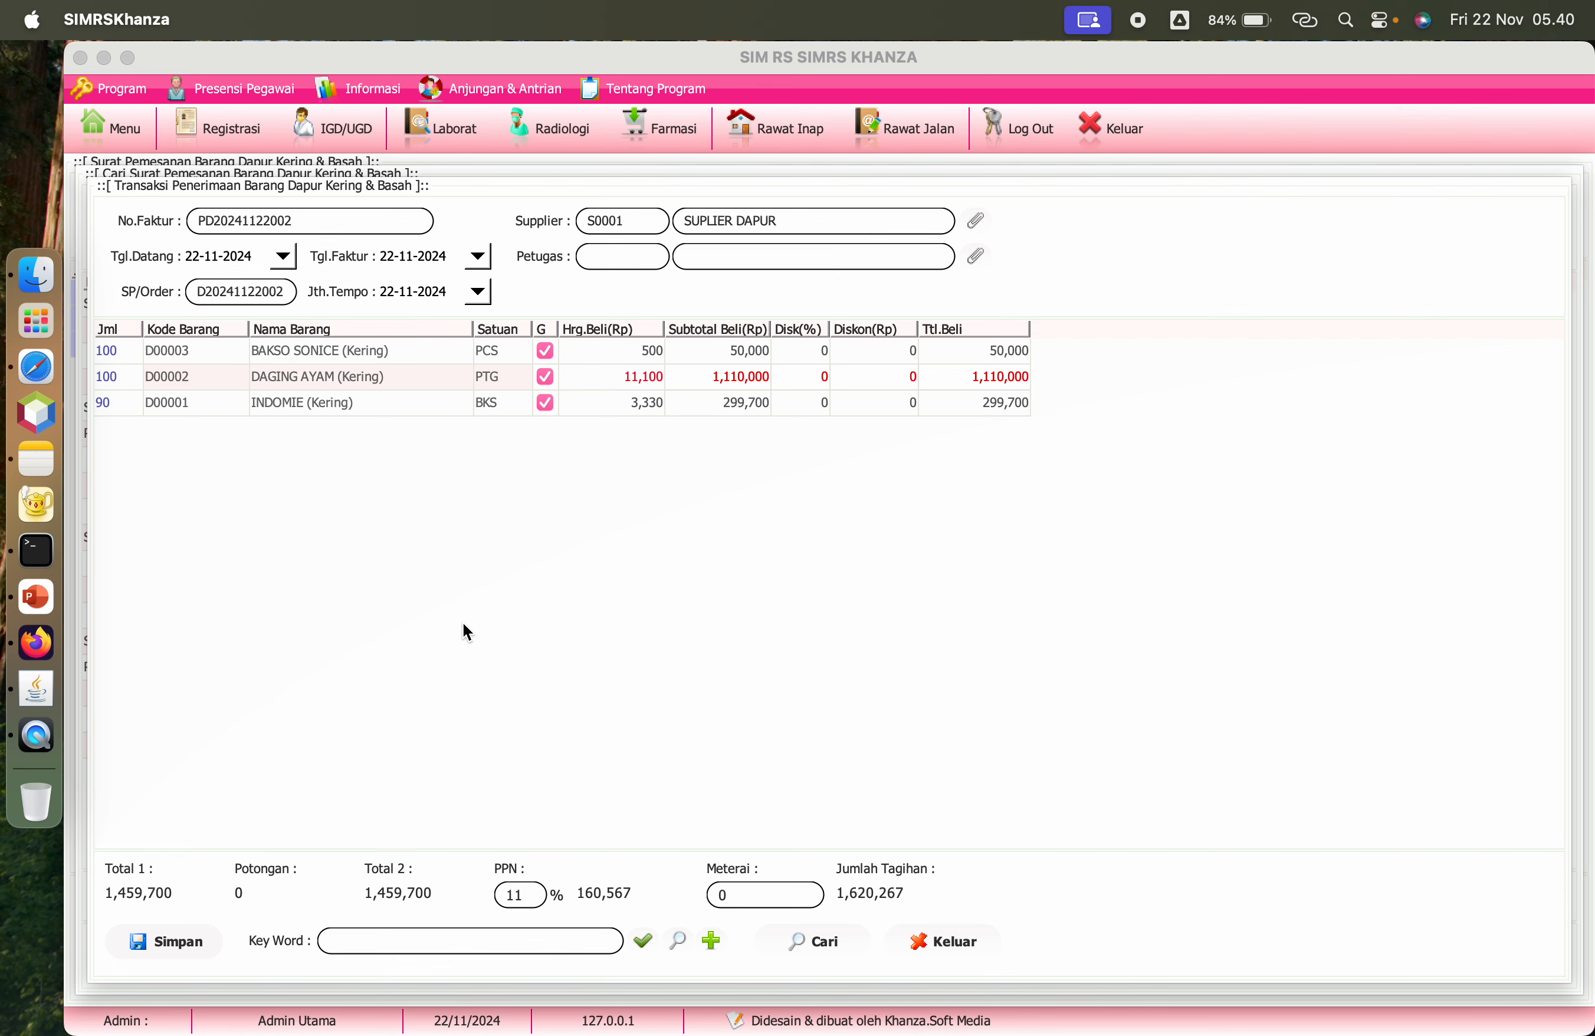
pyautogui.click(1014, 610)
pyautogui.click(976, 256)
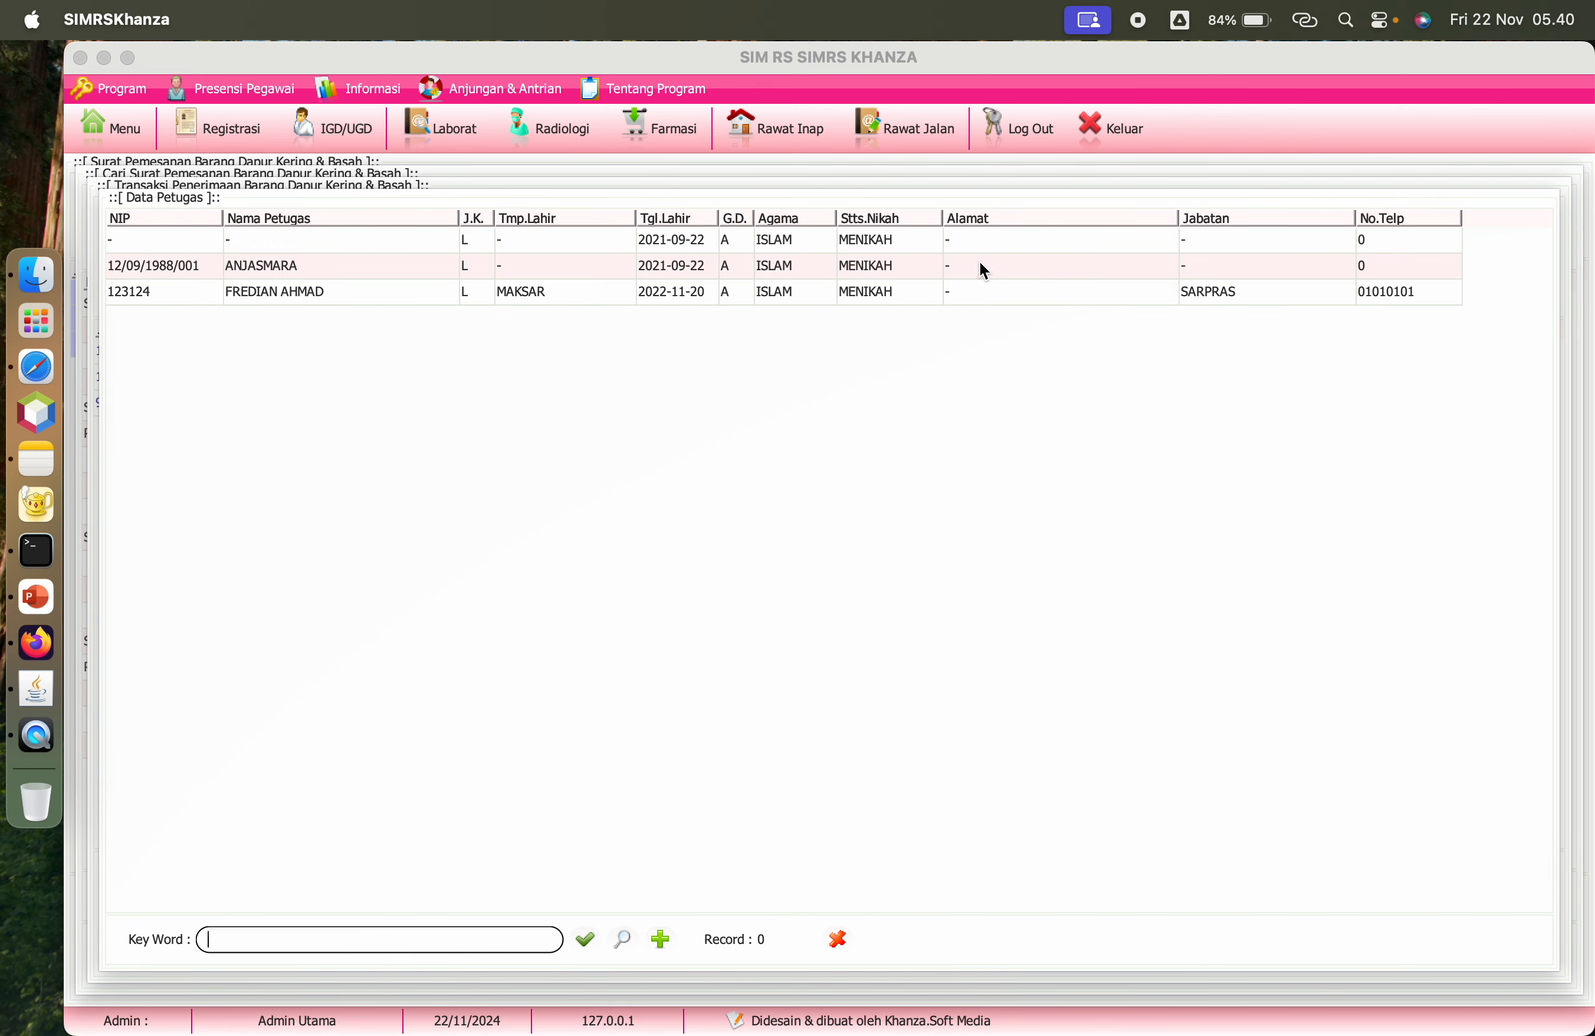
pyautogui.click(281, 295)
pyautogui.doubleClick(280, 296)
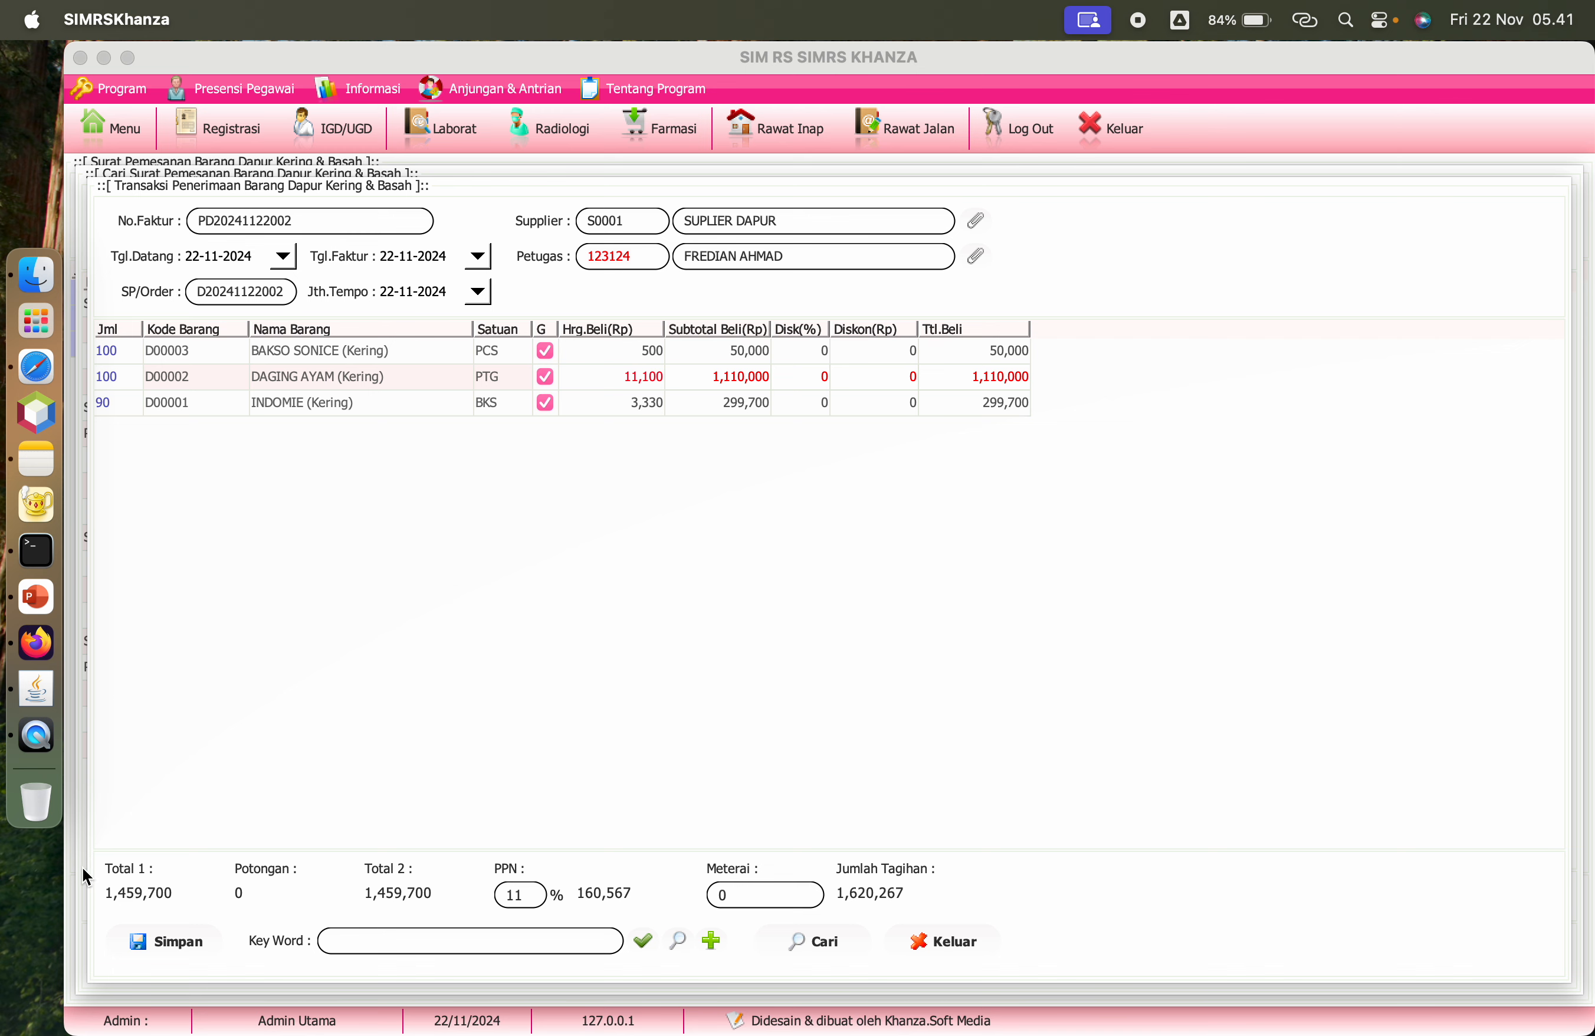
pyautogui.click(179, 944)
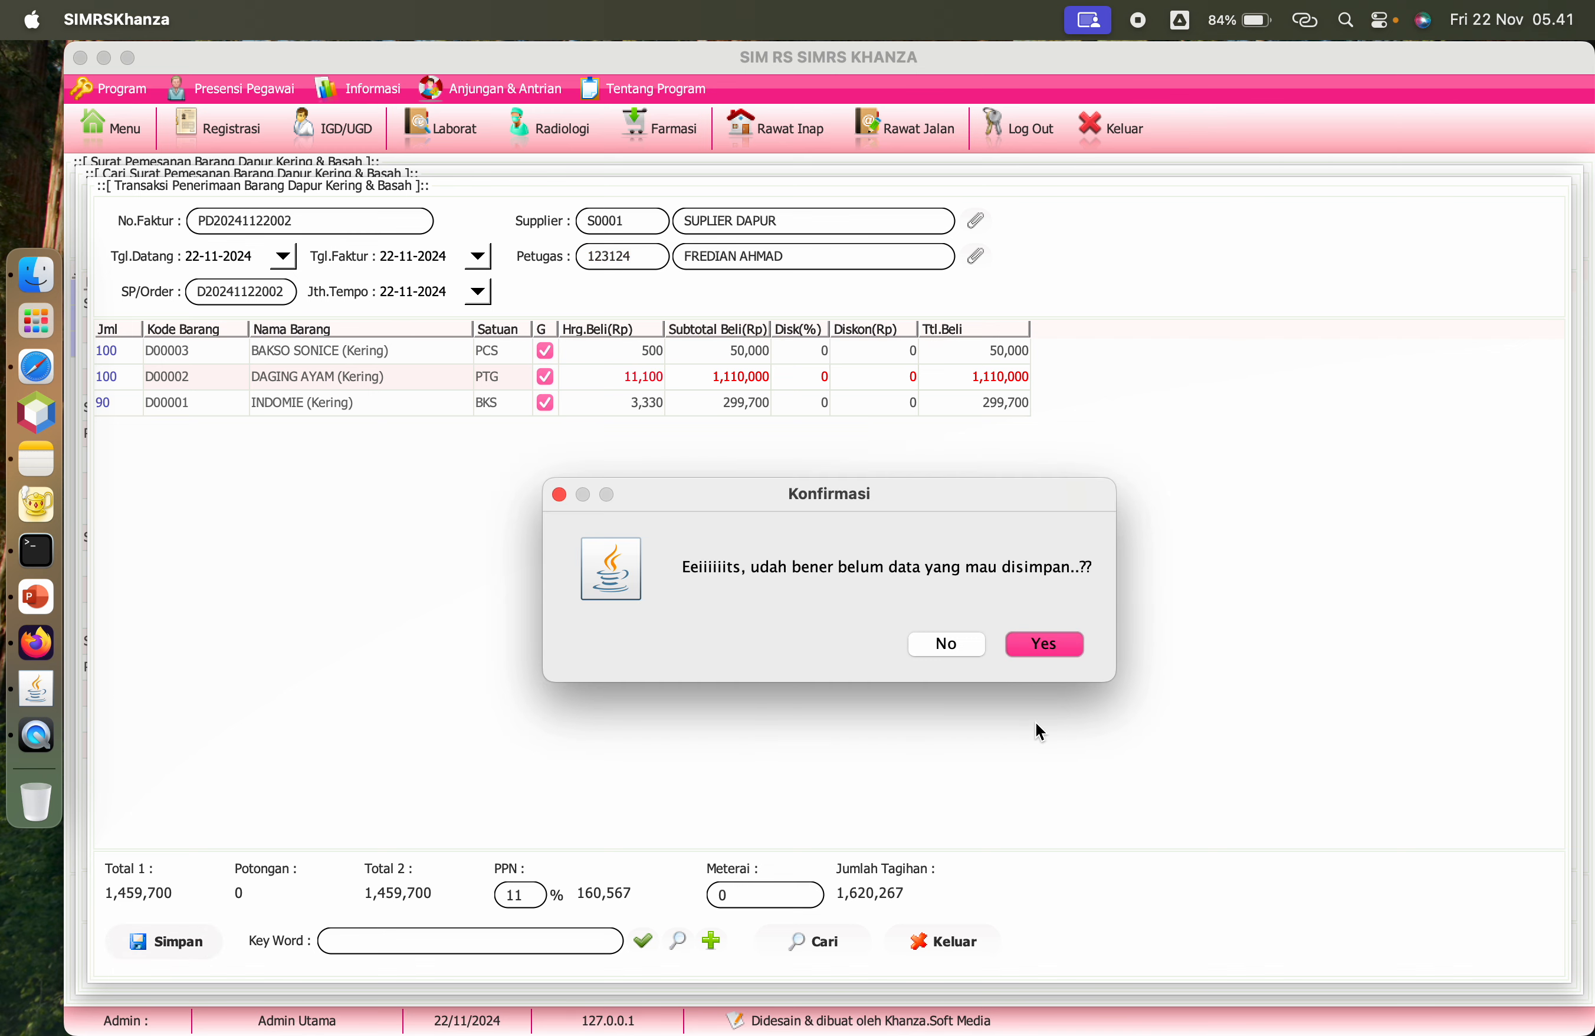
pyautogui.click(1048, 645)
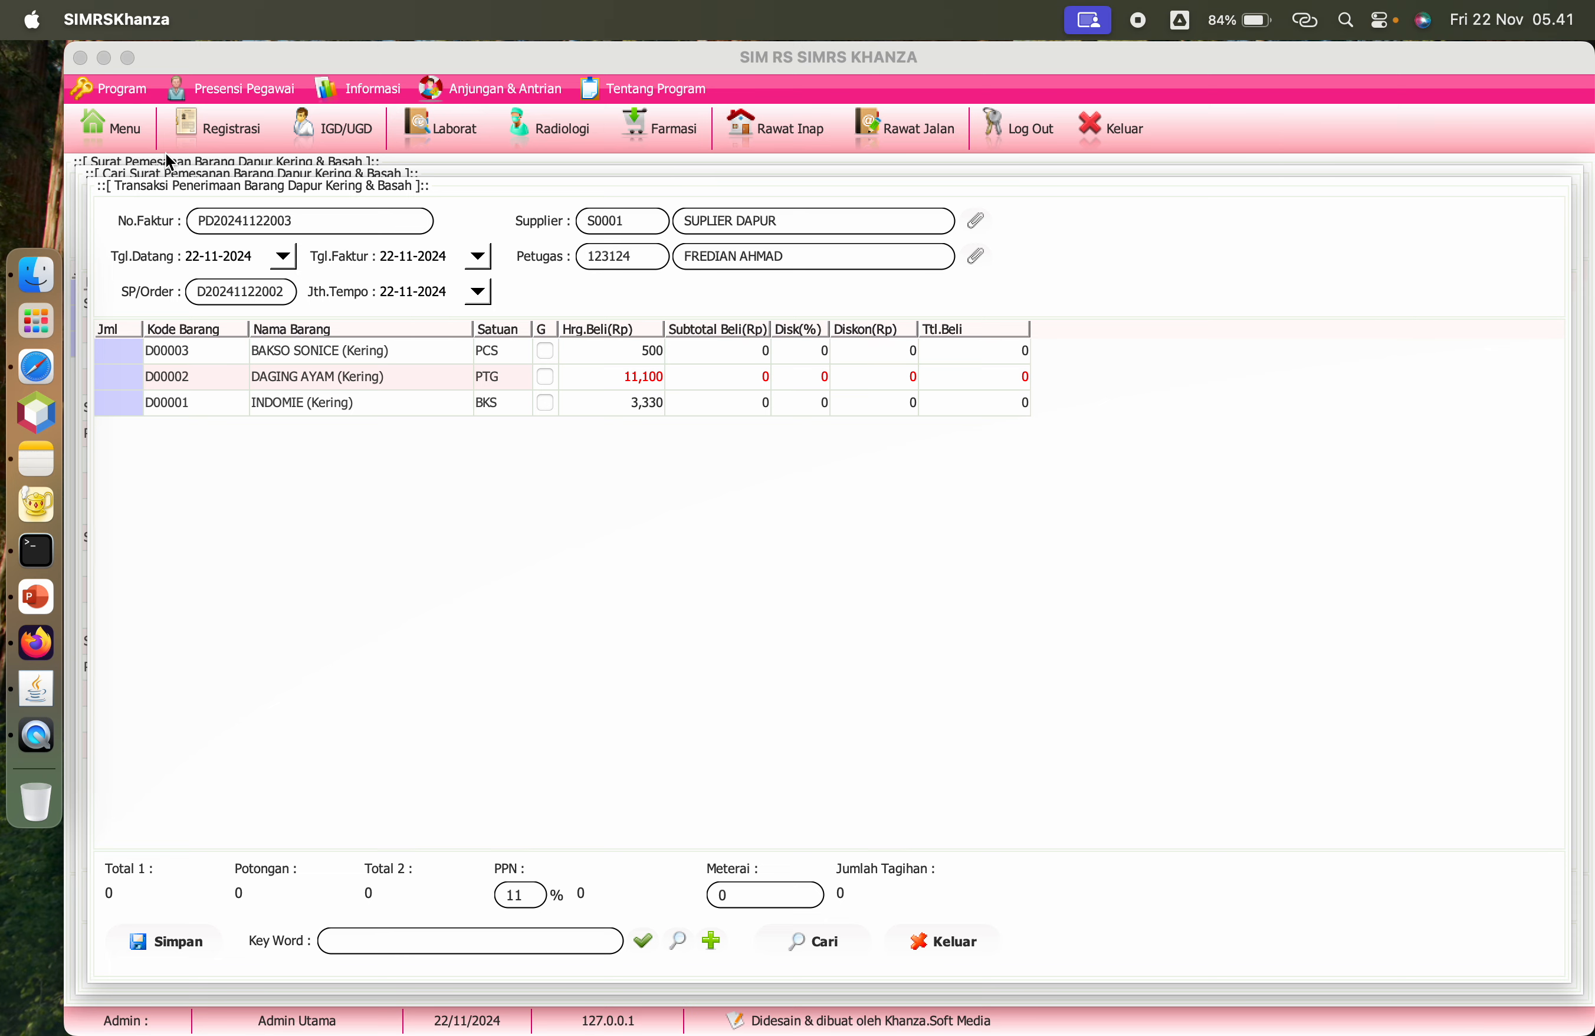
# Step: Open Penerimaan Barang Dapur from the main menu, review the list of saved kitchen goods receipts, and close the list
pyautogui.click(127, 128)
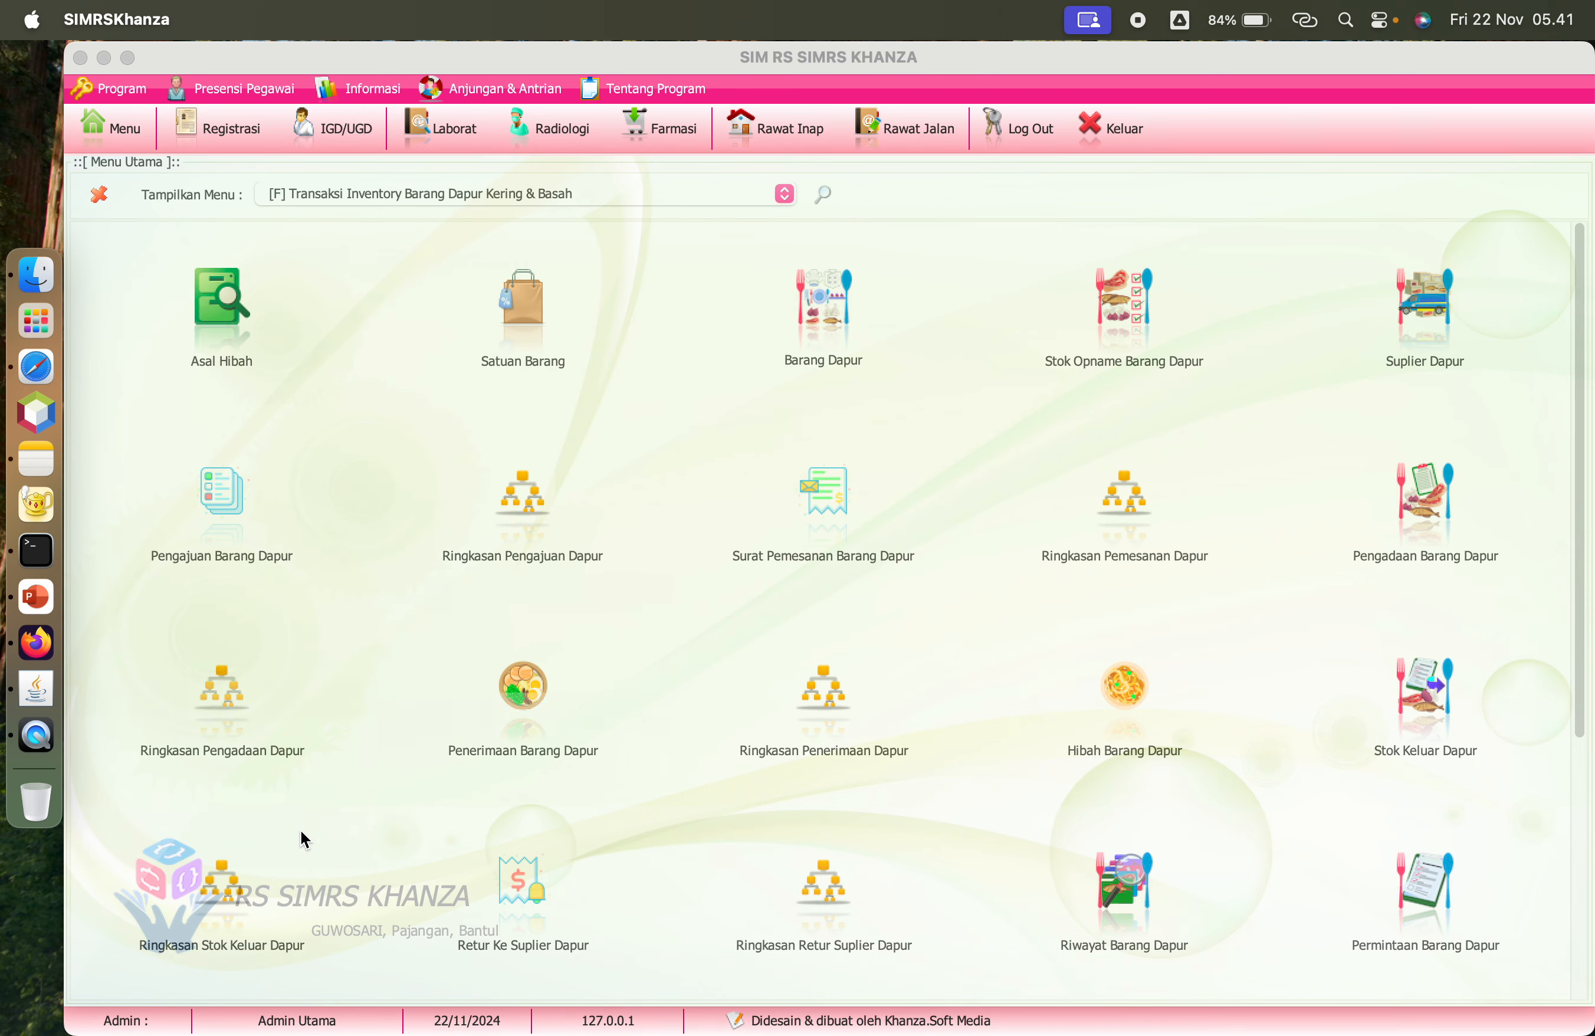
pyautogui.click(522, 684)
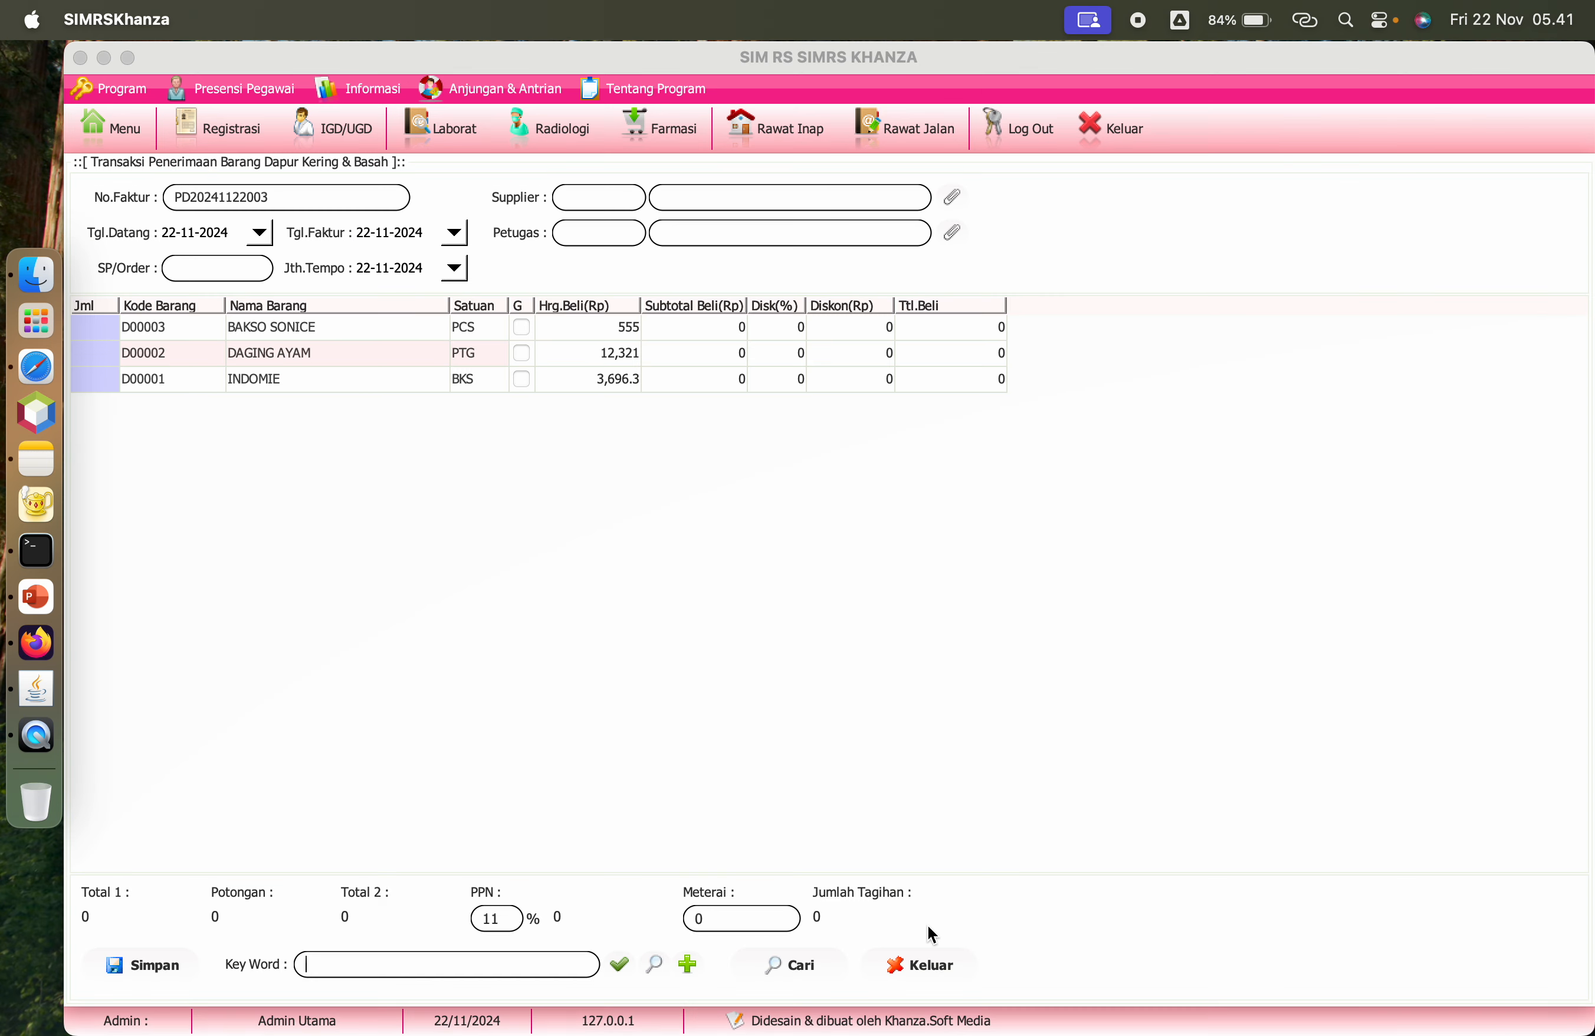
pyautogui.click(807, 965)
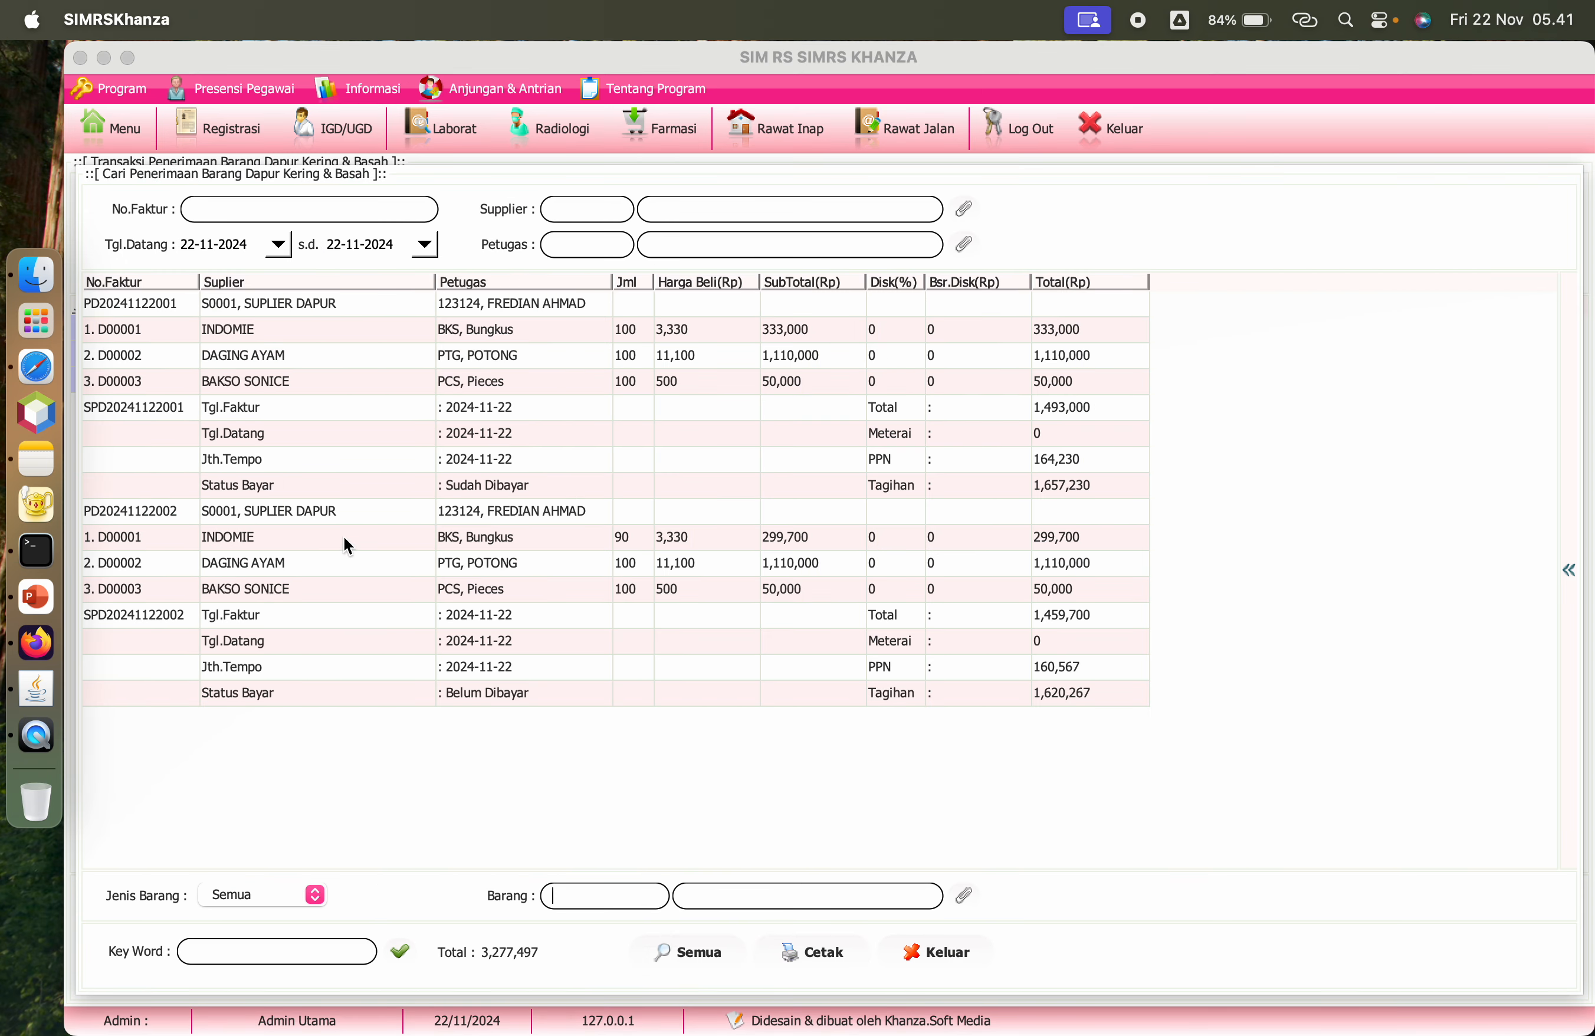
pyautogui.click(930, 954)
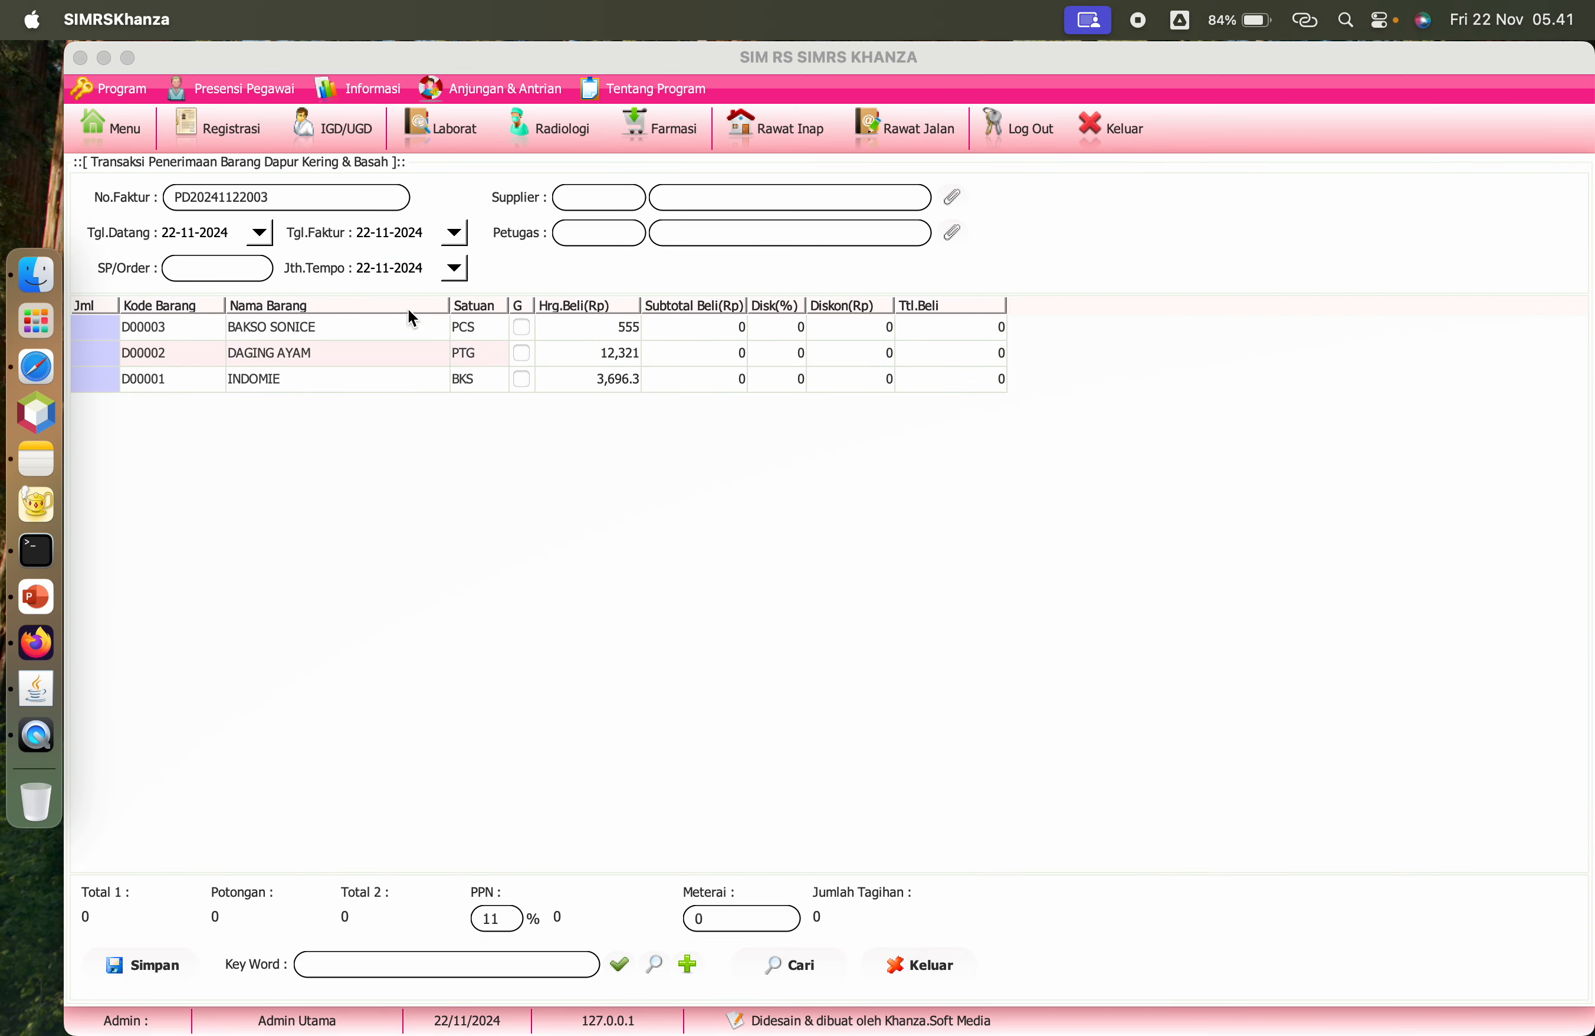
# Step: View the Penerimaan Barang Dapur and Pengadaan Barang Dapur transaction forms from the main menu
pyautogui.click(125, 130)
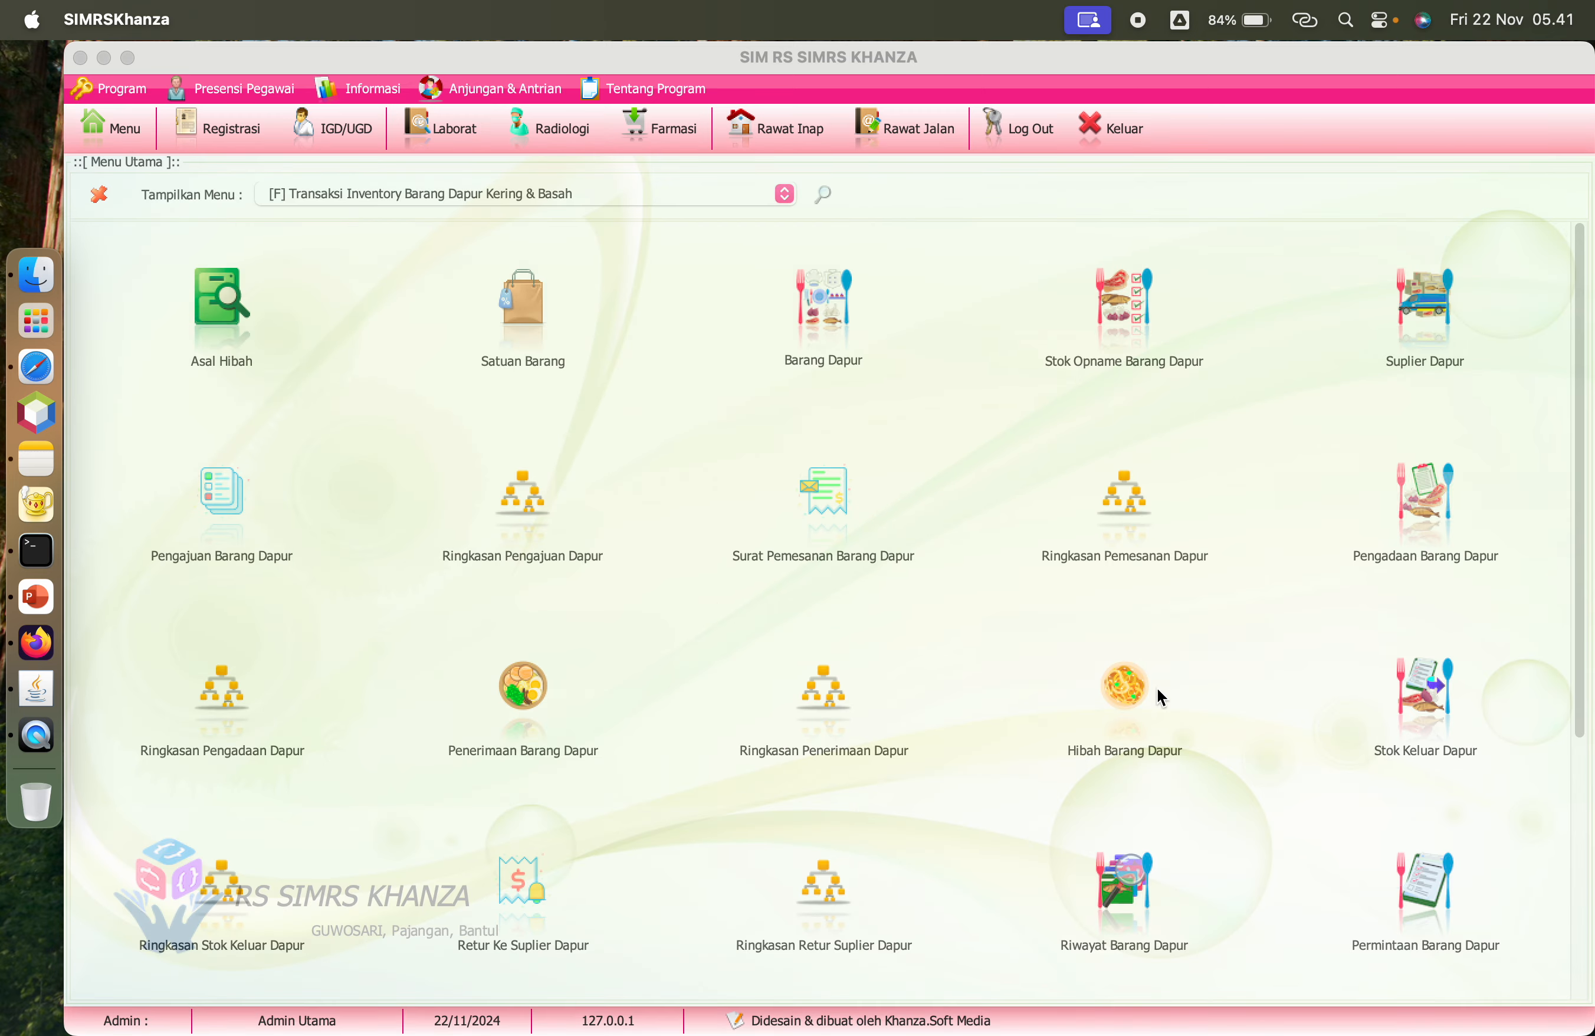
pyautogui.click(536, 707)
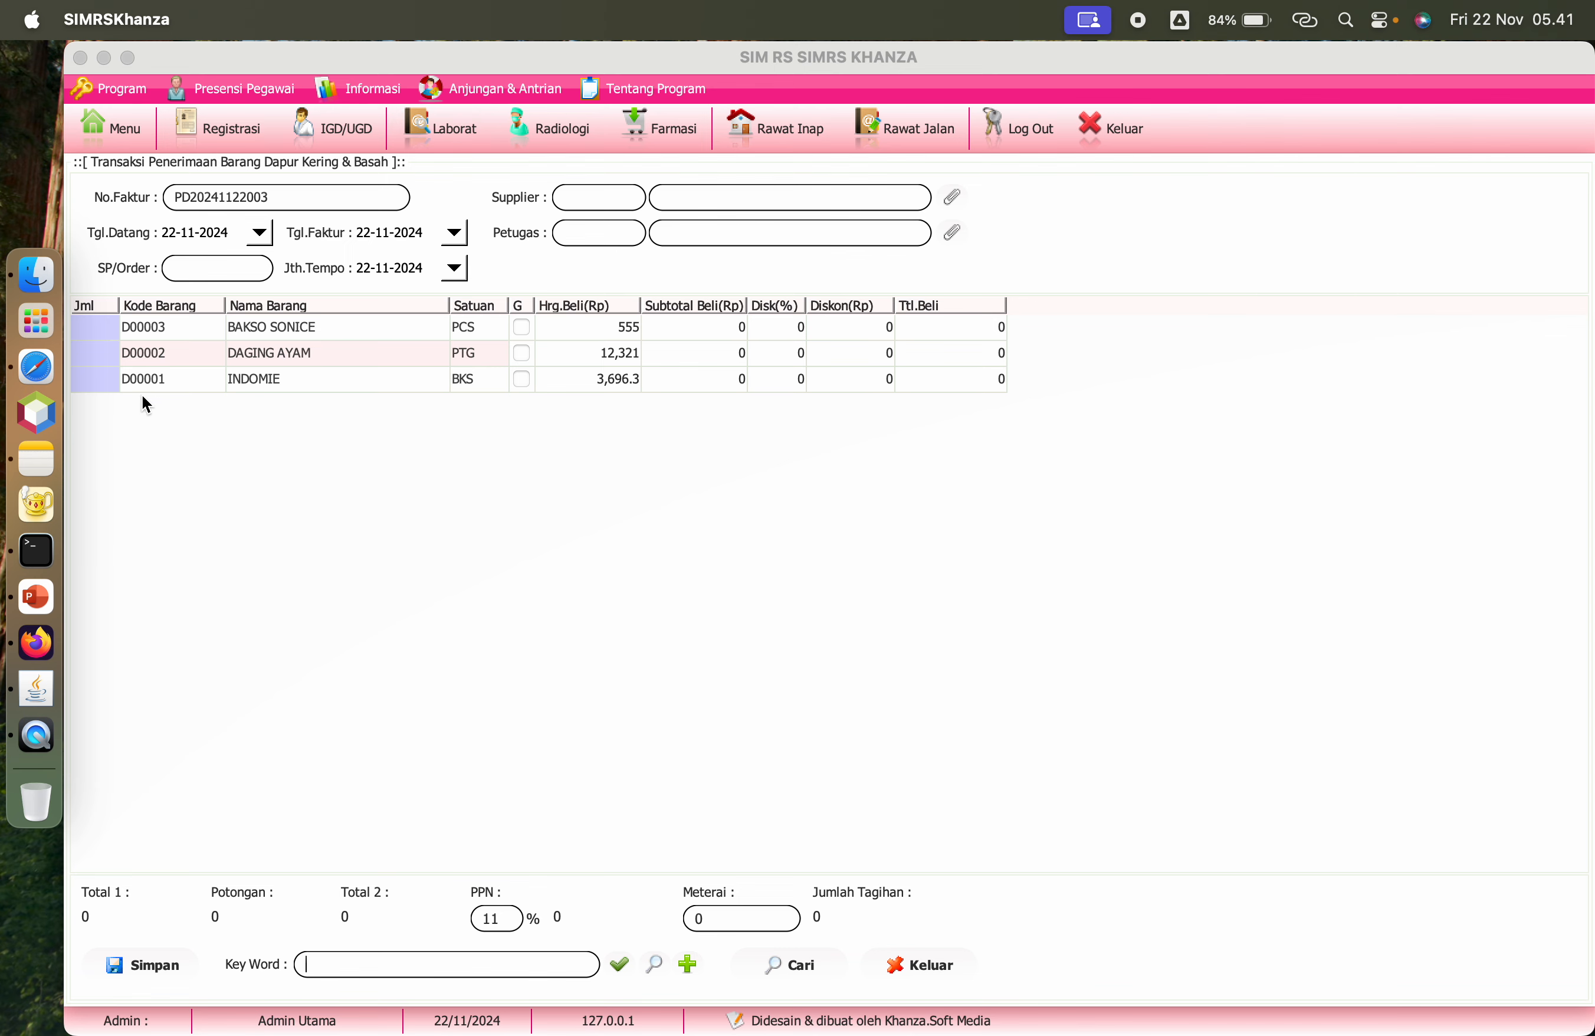
pyautogui.click(124, 135)
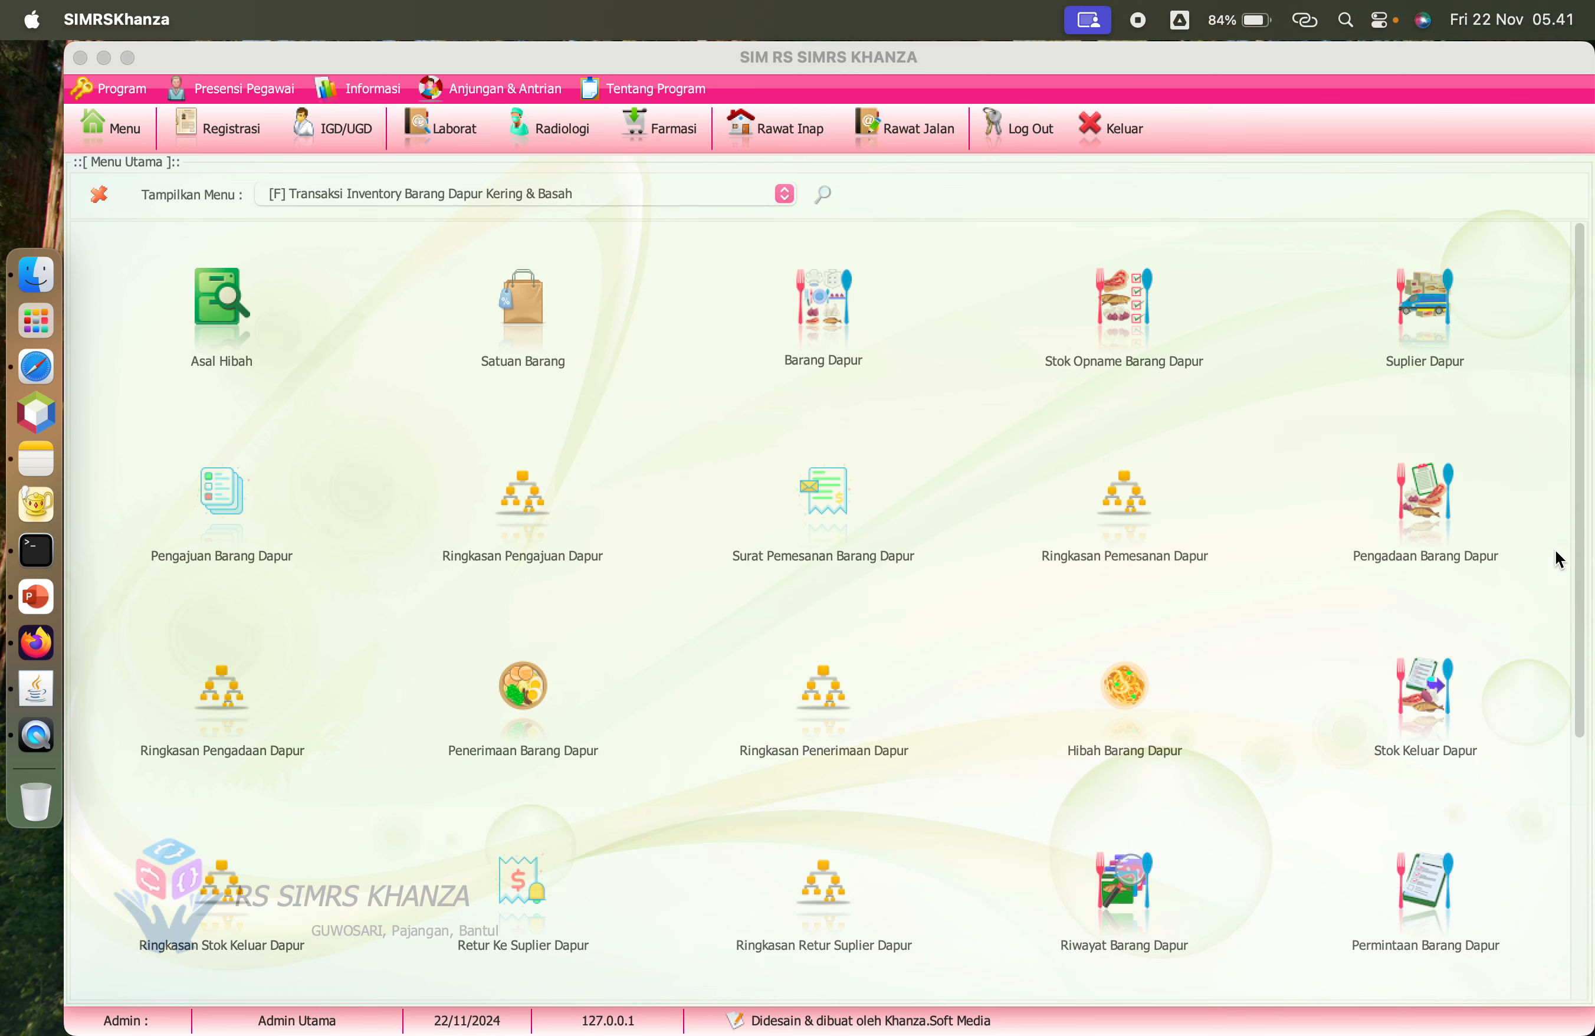
pyautogui.click(1445, 498)
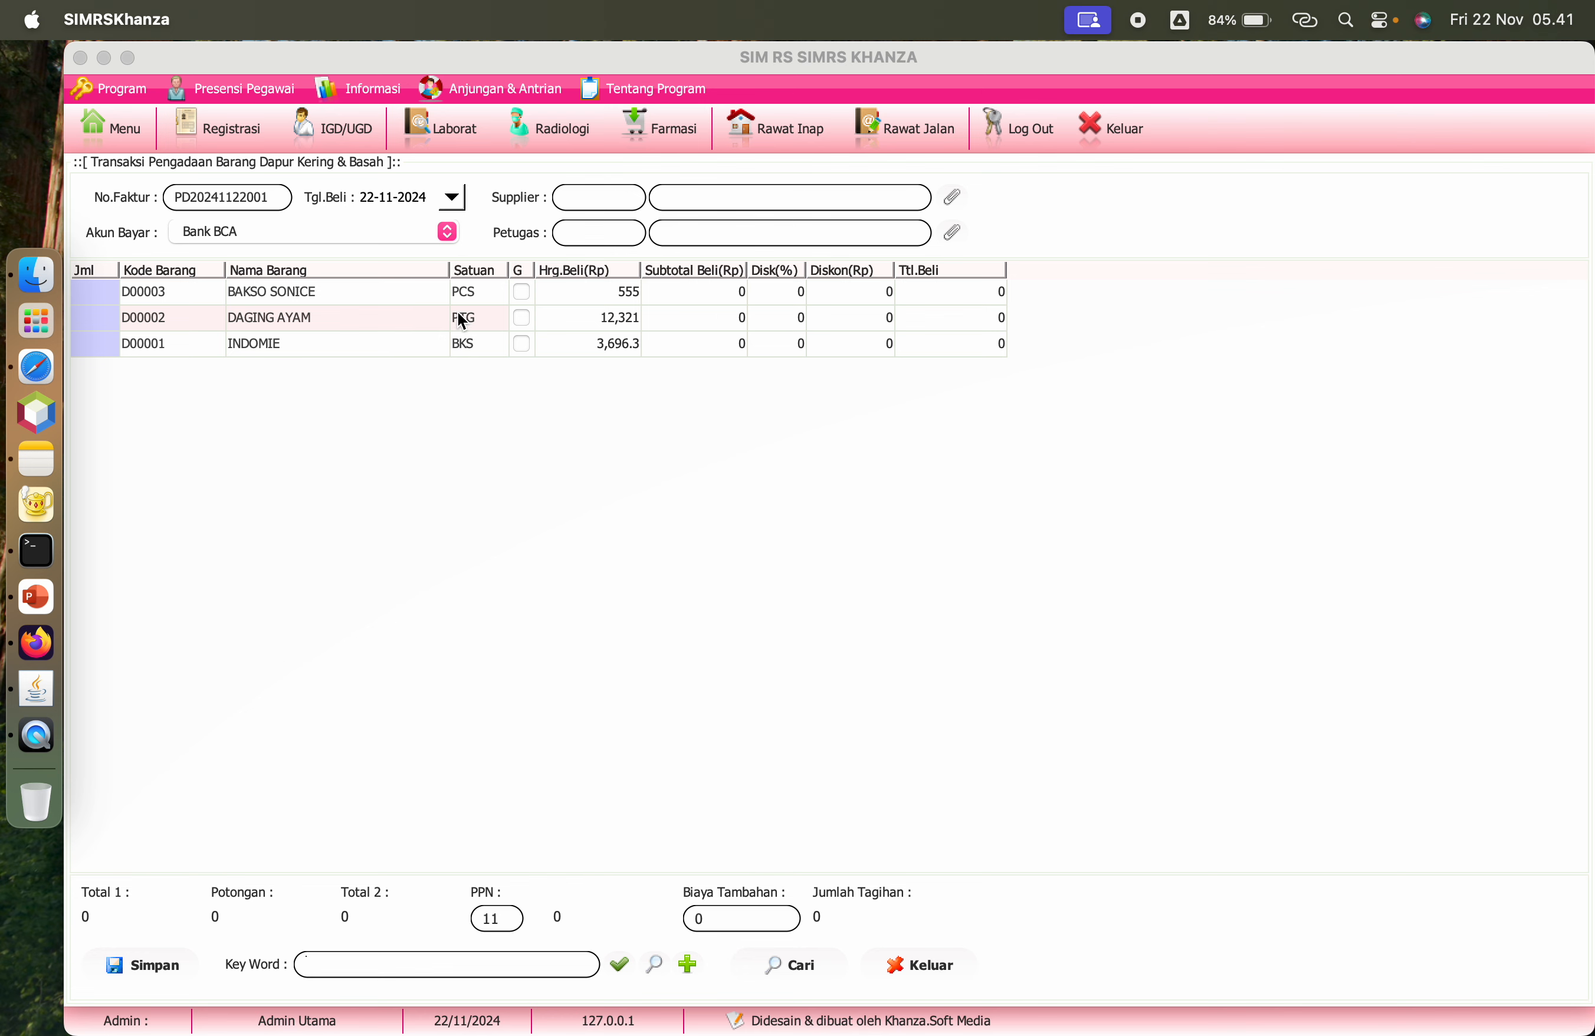
# Step: View the Hibah Barang Dapur transaction form from the main menu and leave it
pyautogui.click(113, 128)
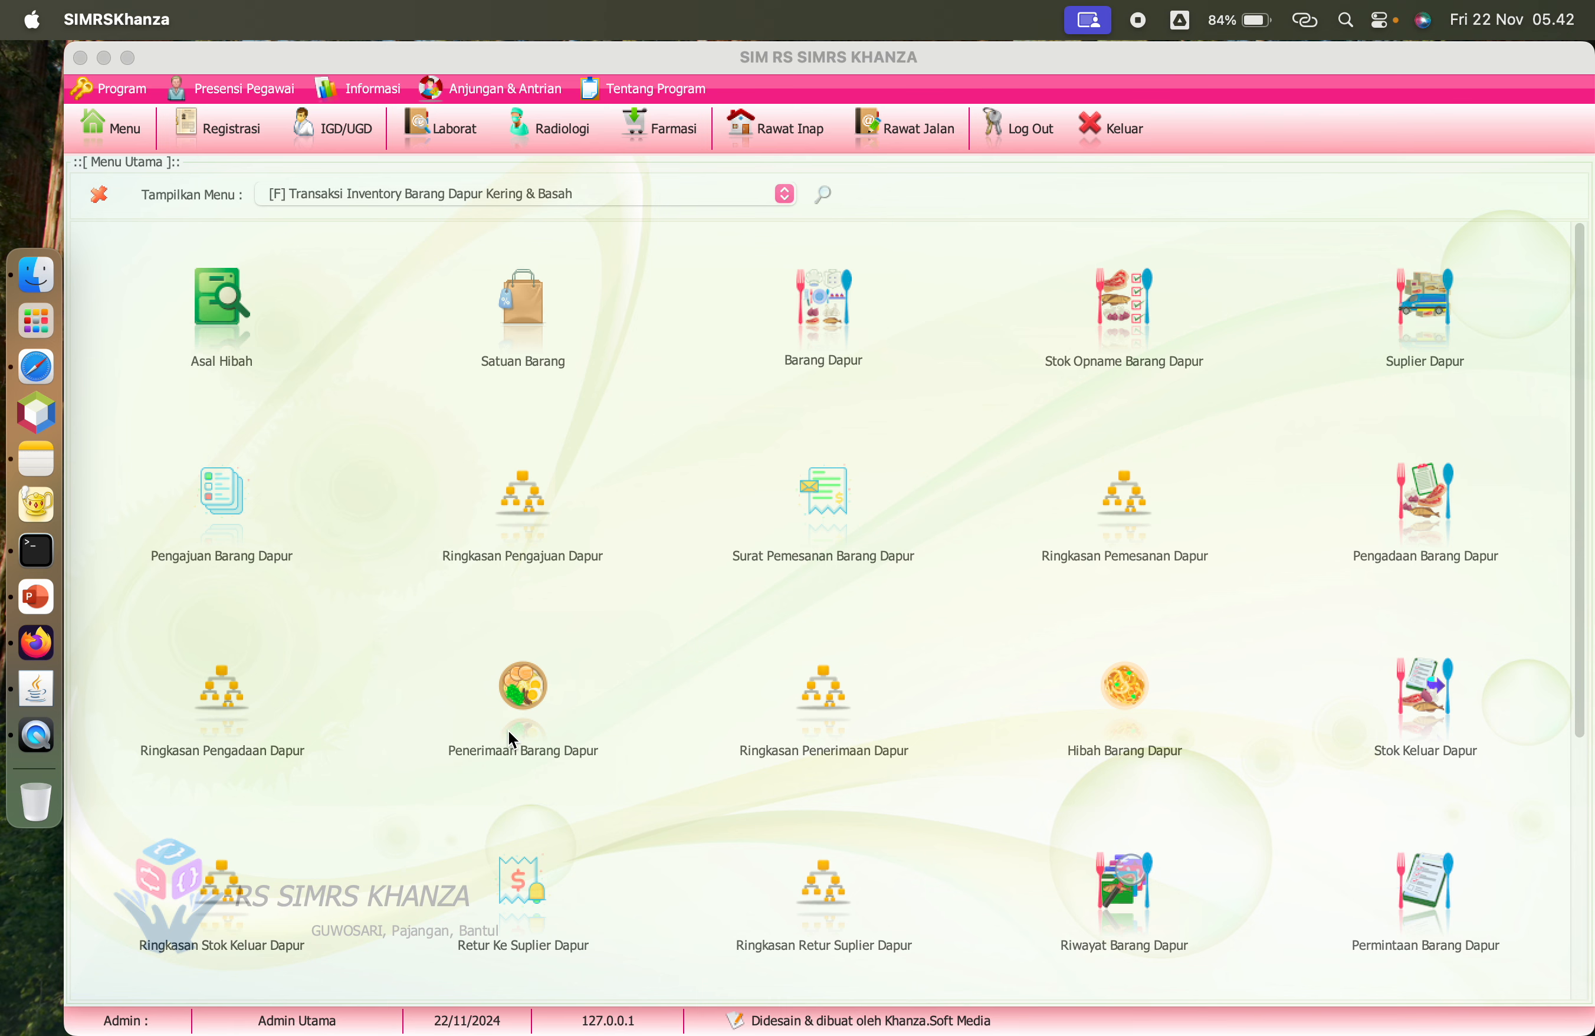
pyautogui.scroll(-3, 1397, 668)
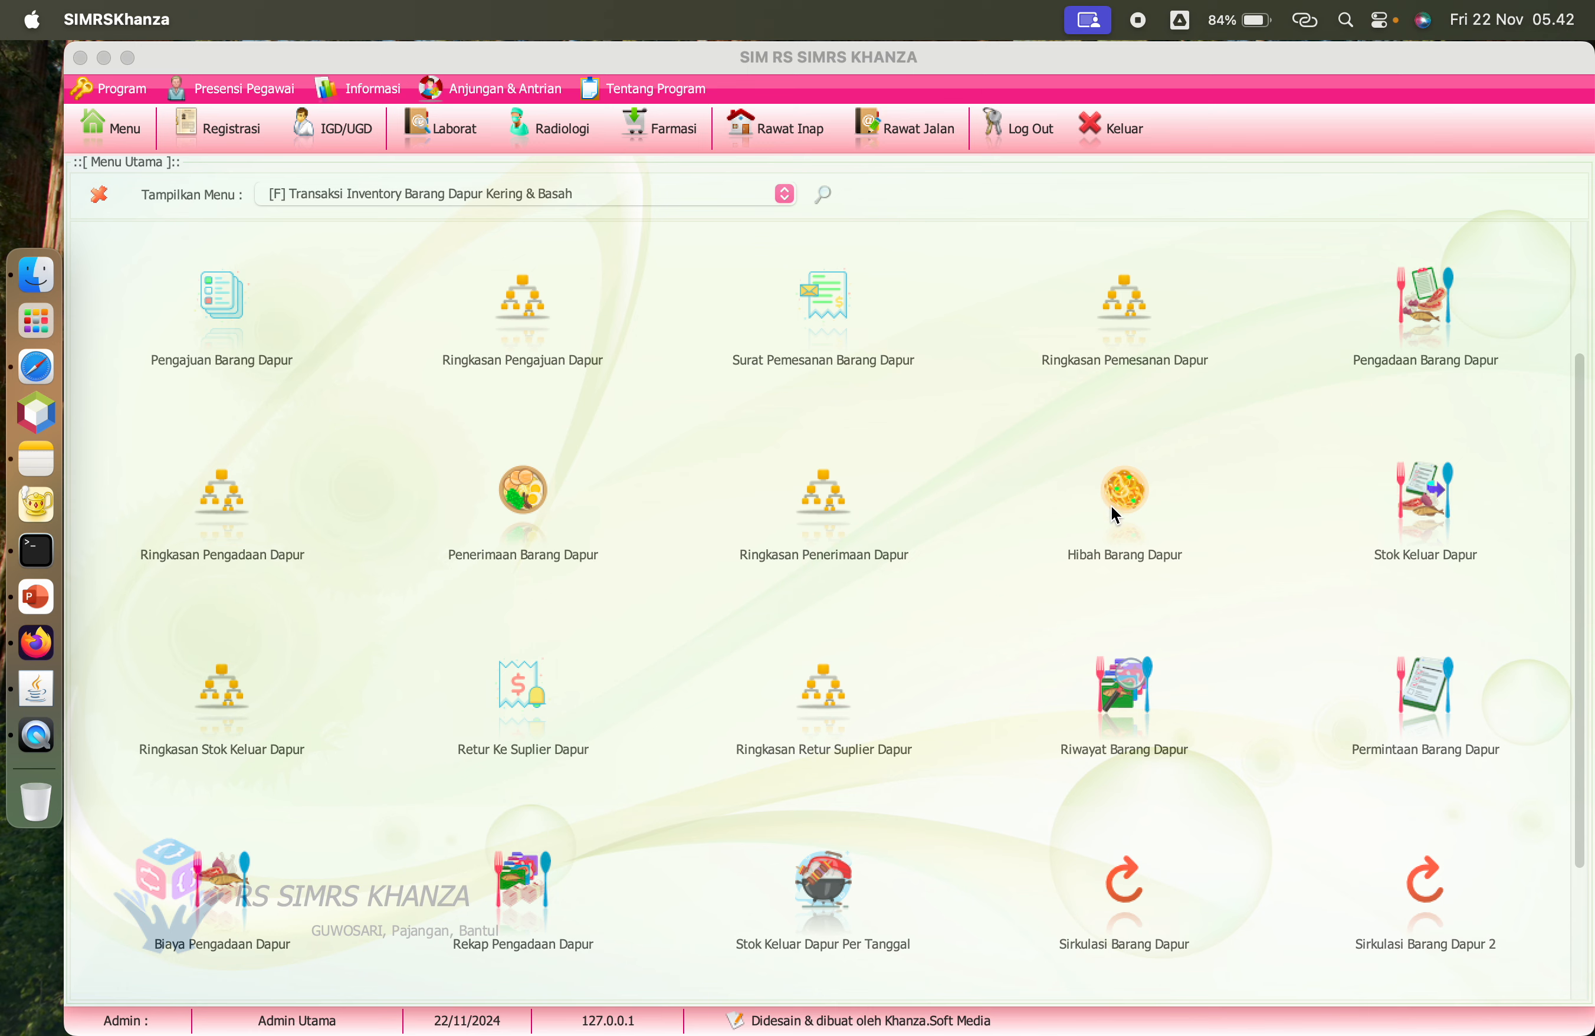
pyautogui.click(1121, 526)
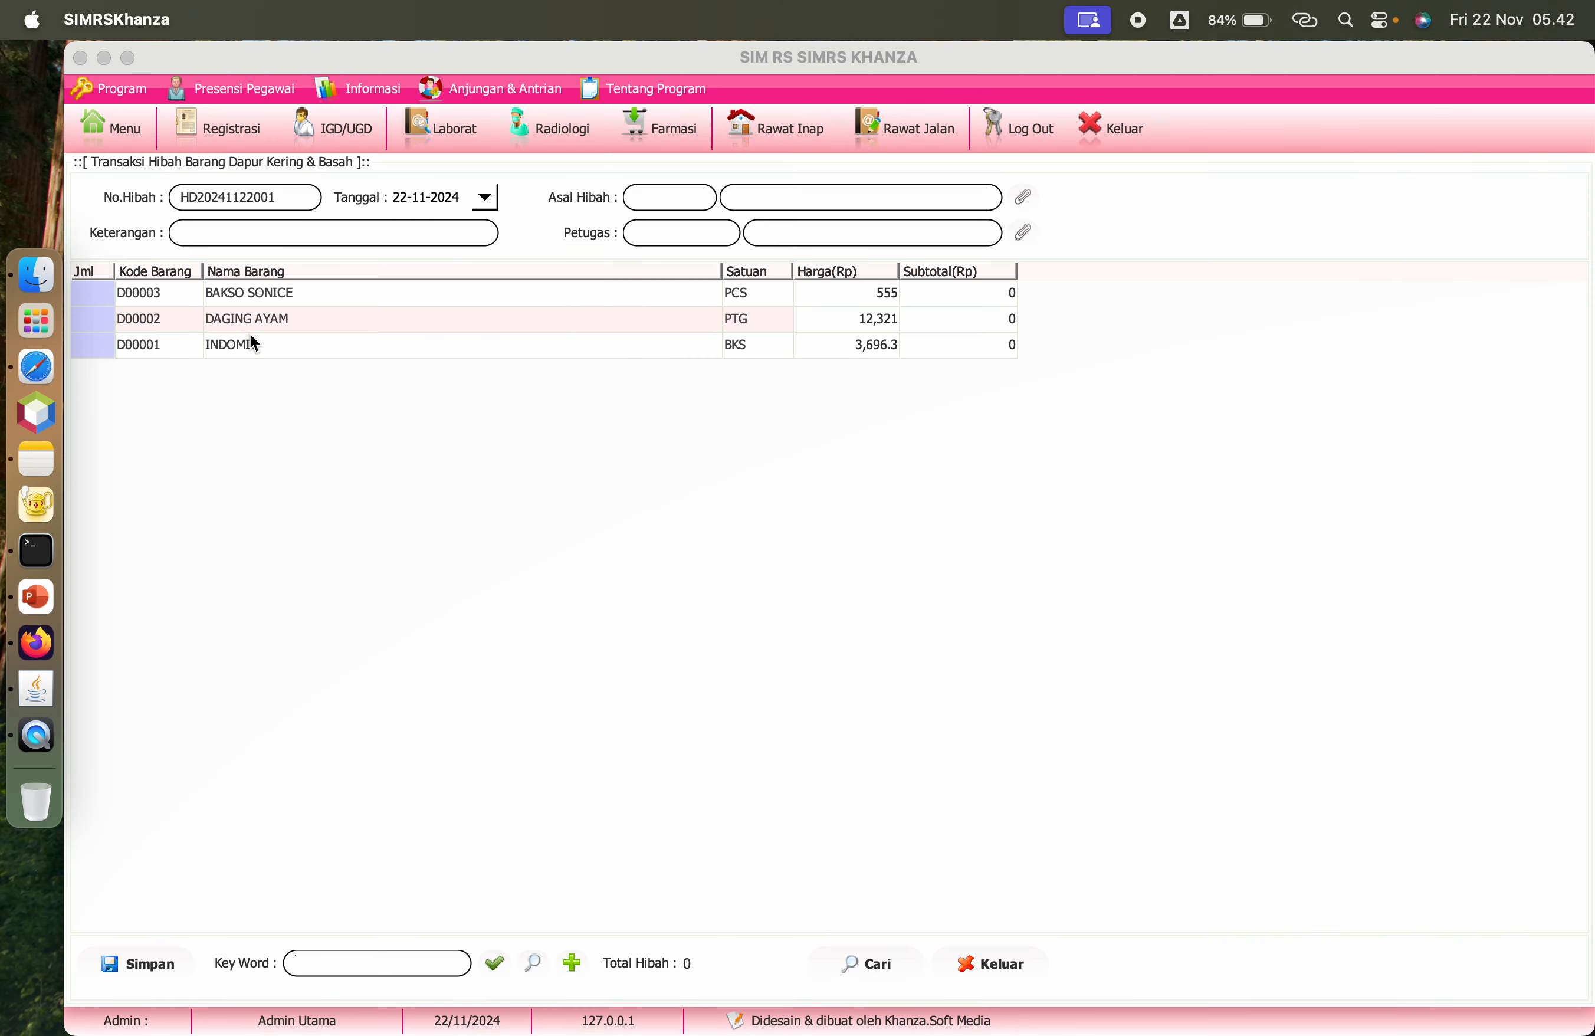
pyautogui.click(114, 130)
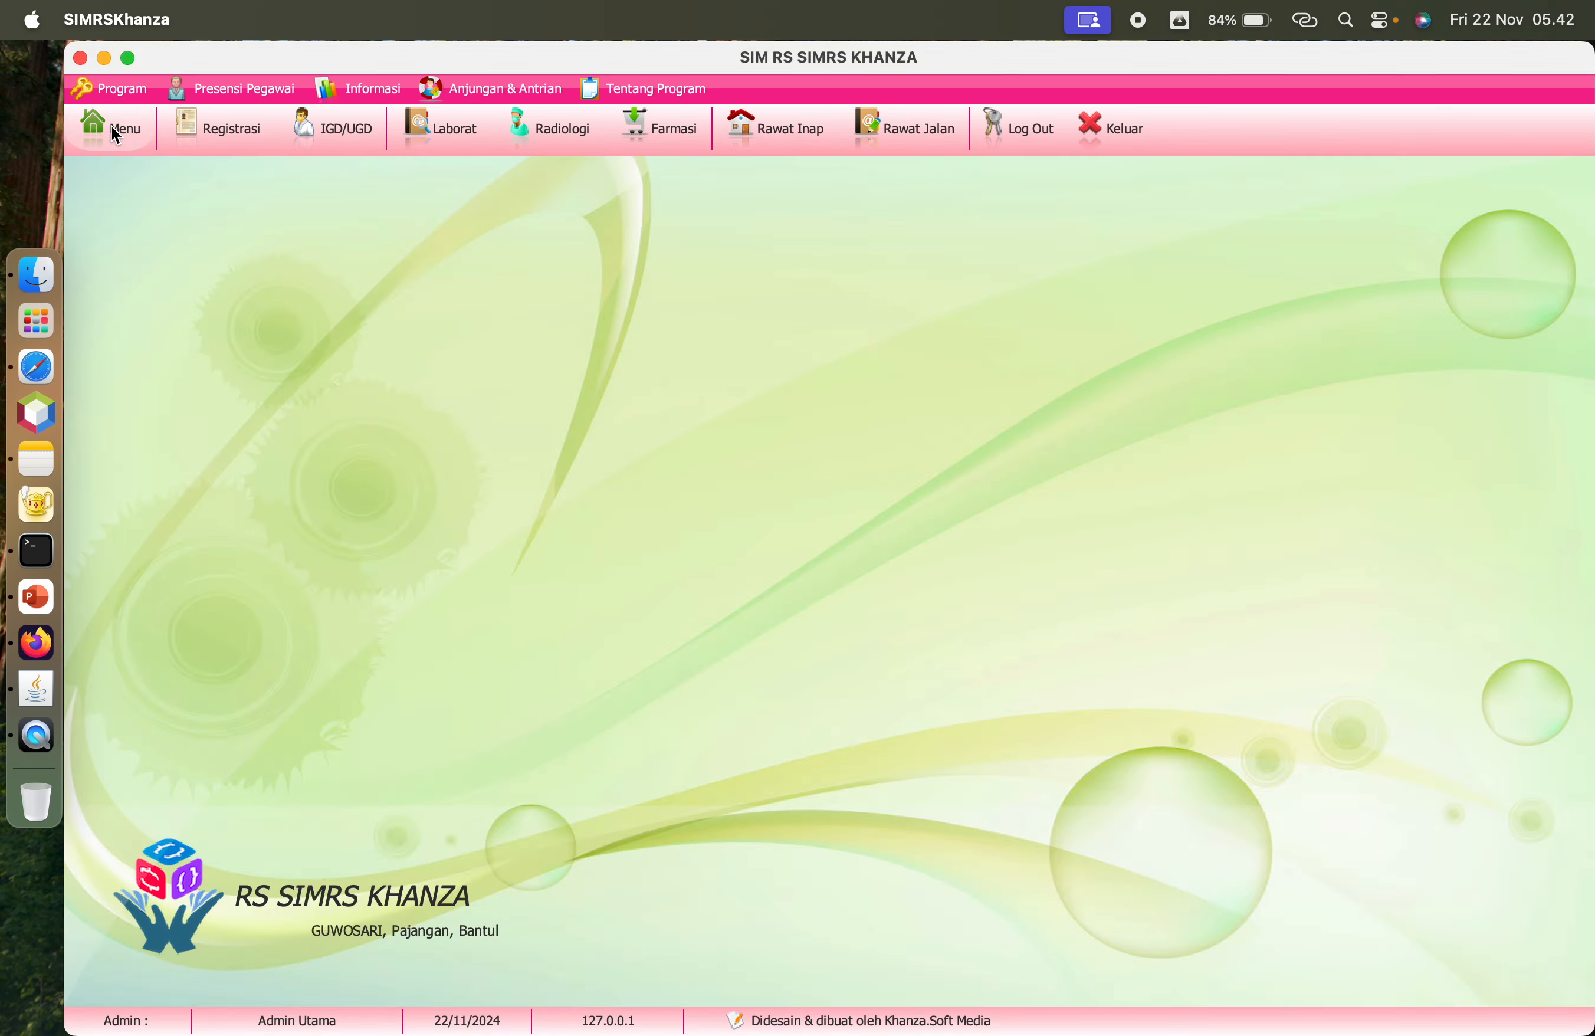
# Step: Open Stok Keluar Dapur, enter "-" as Keterangan, and assign the SARPRAS employee as Petugas
pyautogui.click(114, 131)
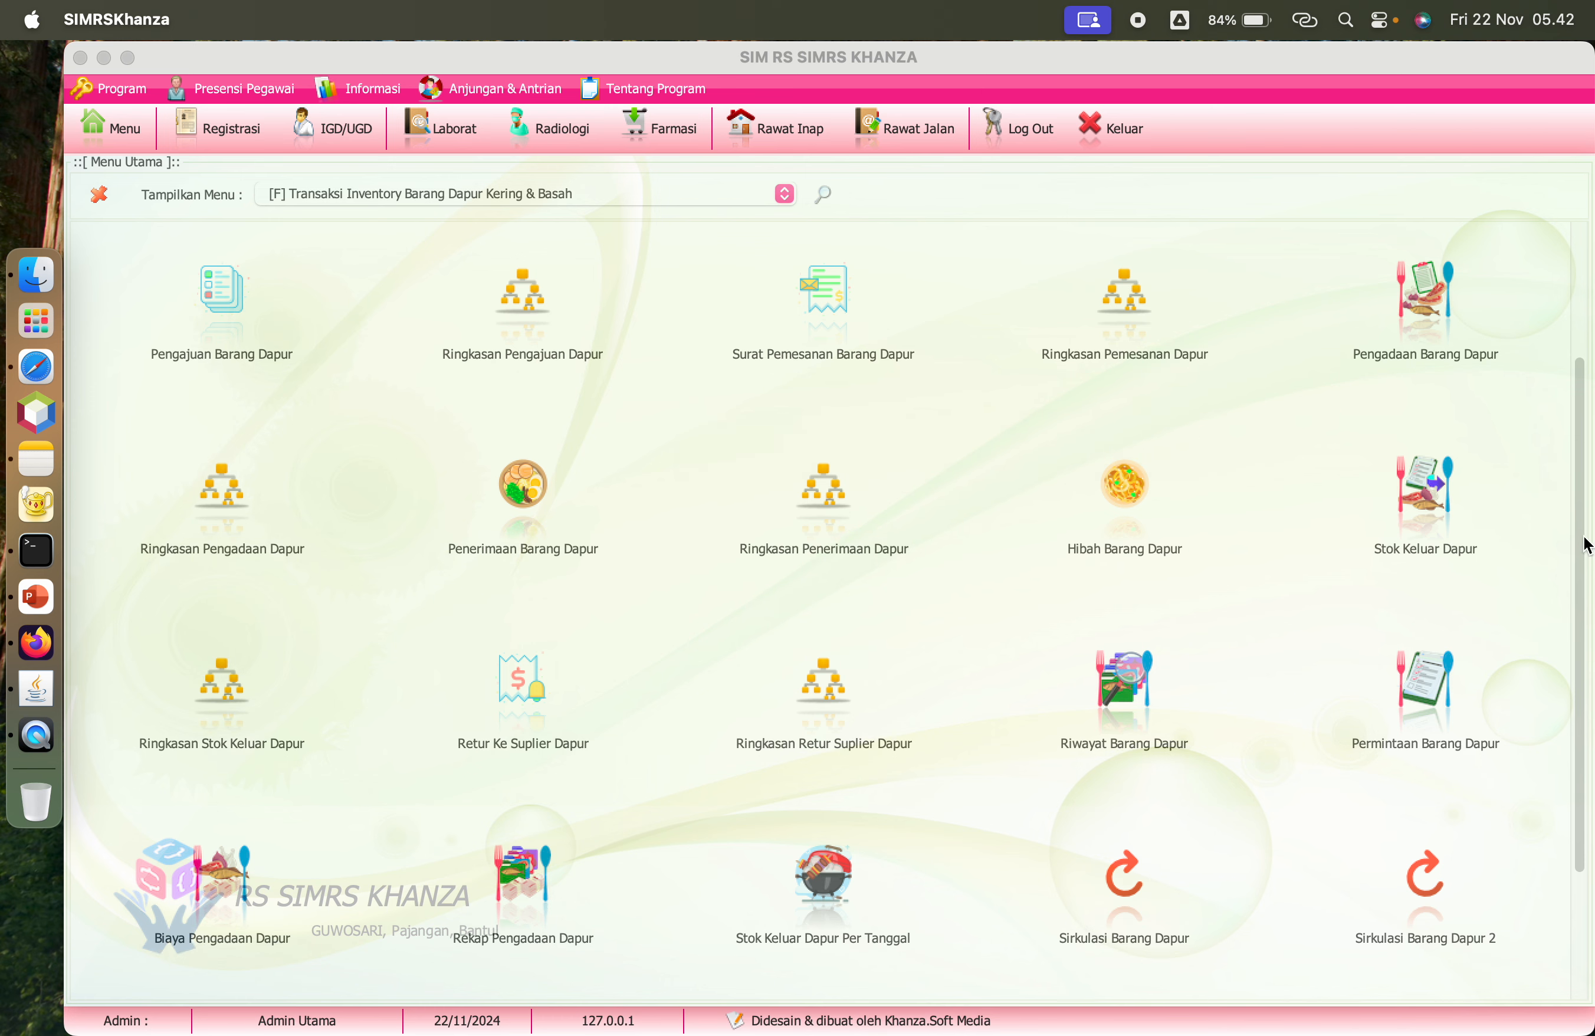
pyautogui.click(1416, 497)
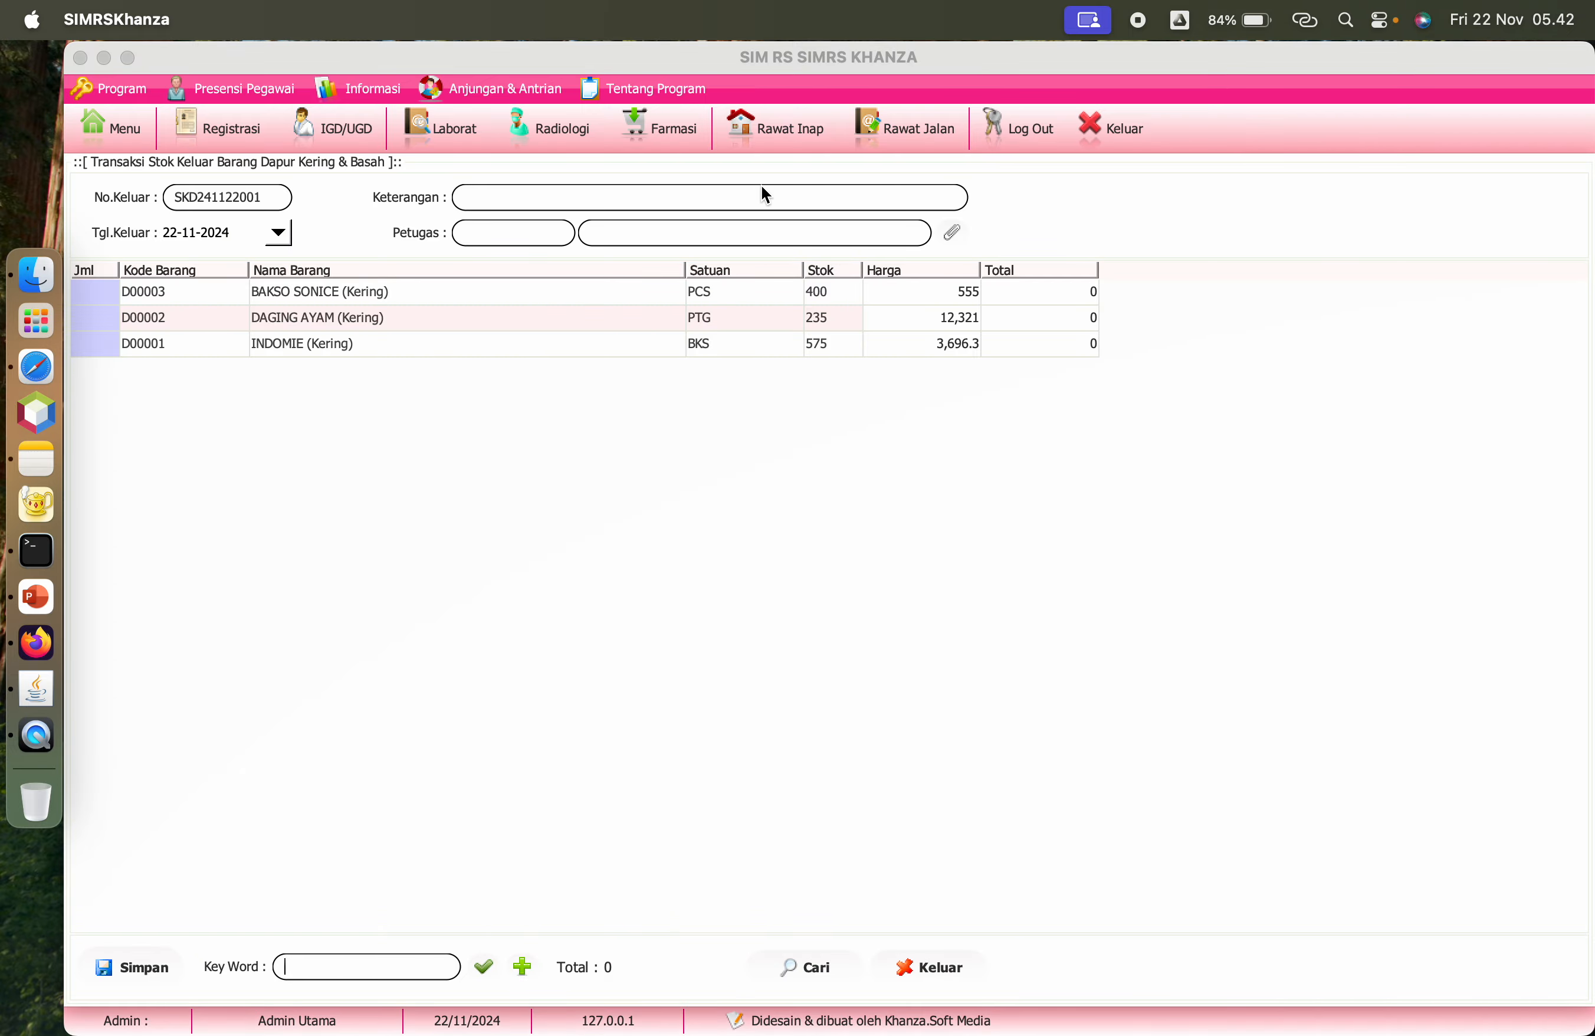
pyautogui.click(943, 199)
pyautogui.click(952, 232)
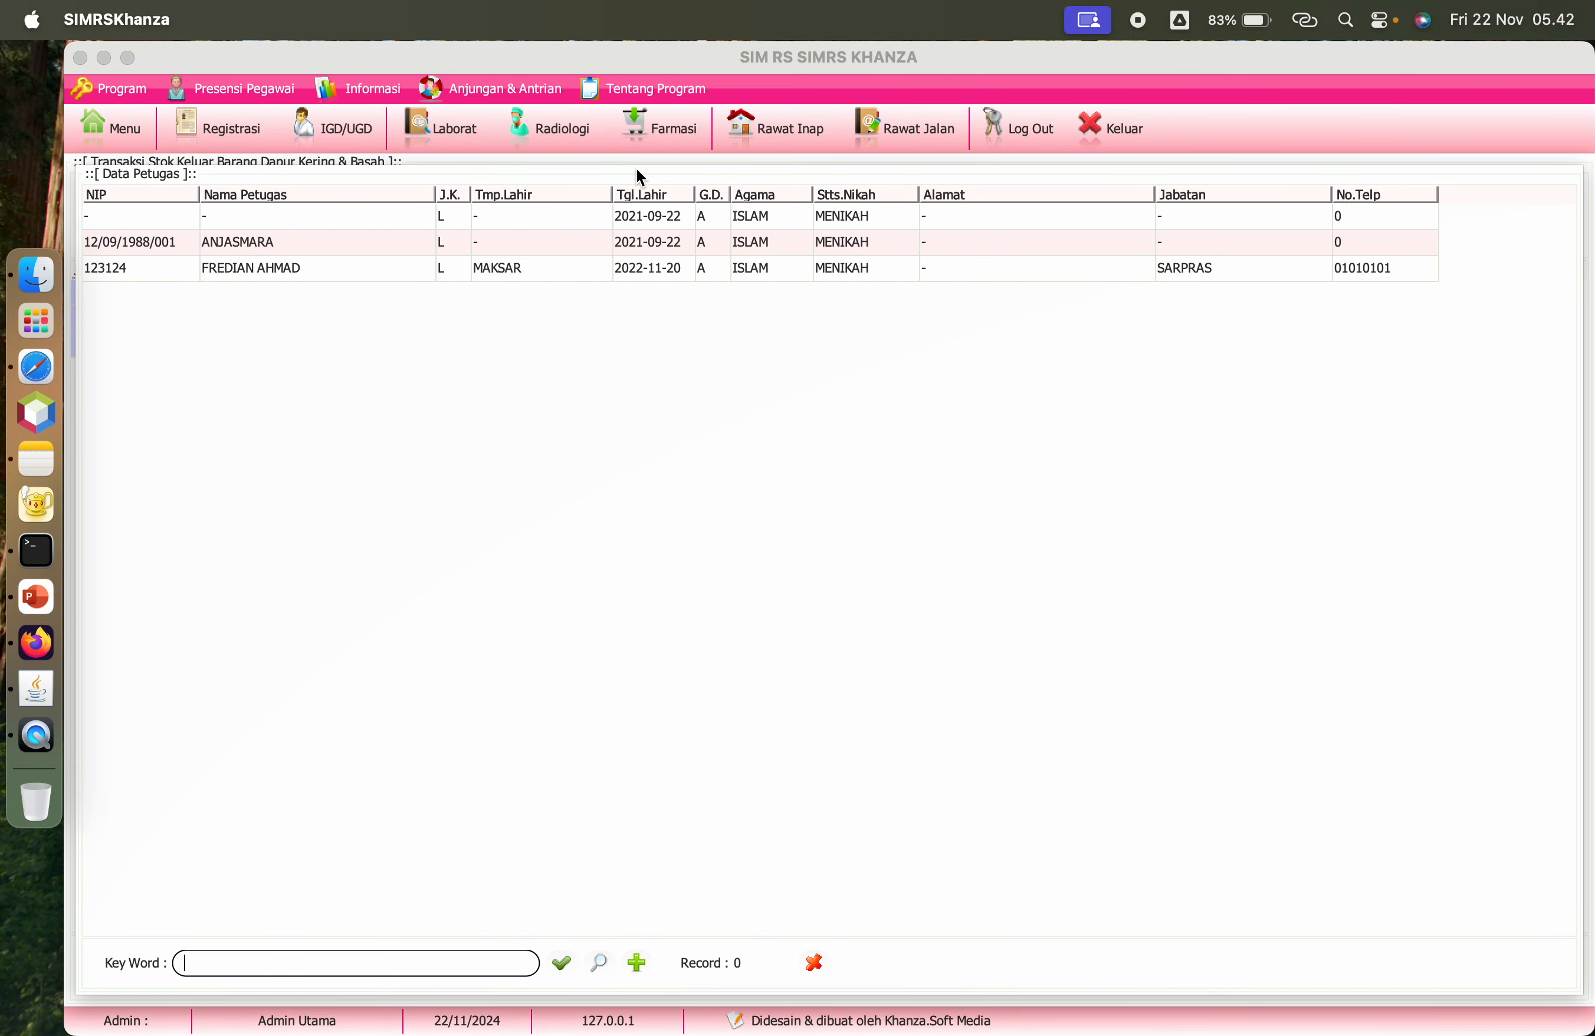
pyautogui.doubleClick(355, 265)
# Step: Set the outgoing quantity of BAKSO SONICE, DAGING AYAM and INDOMIE to 5 each and save the stock-out transaction
pyautogui.click(104, 286)
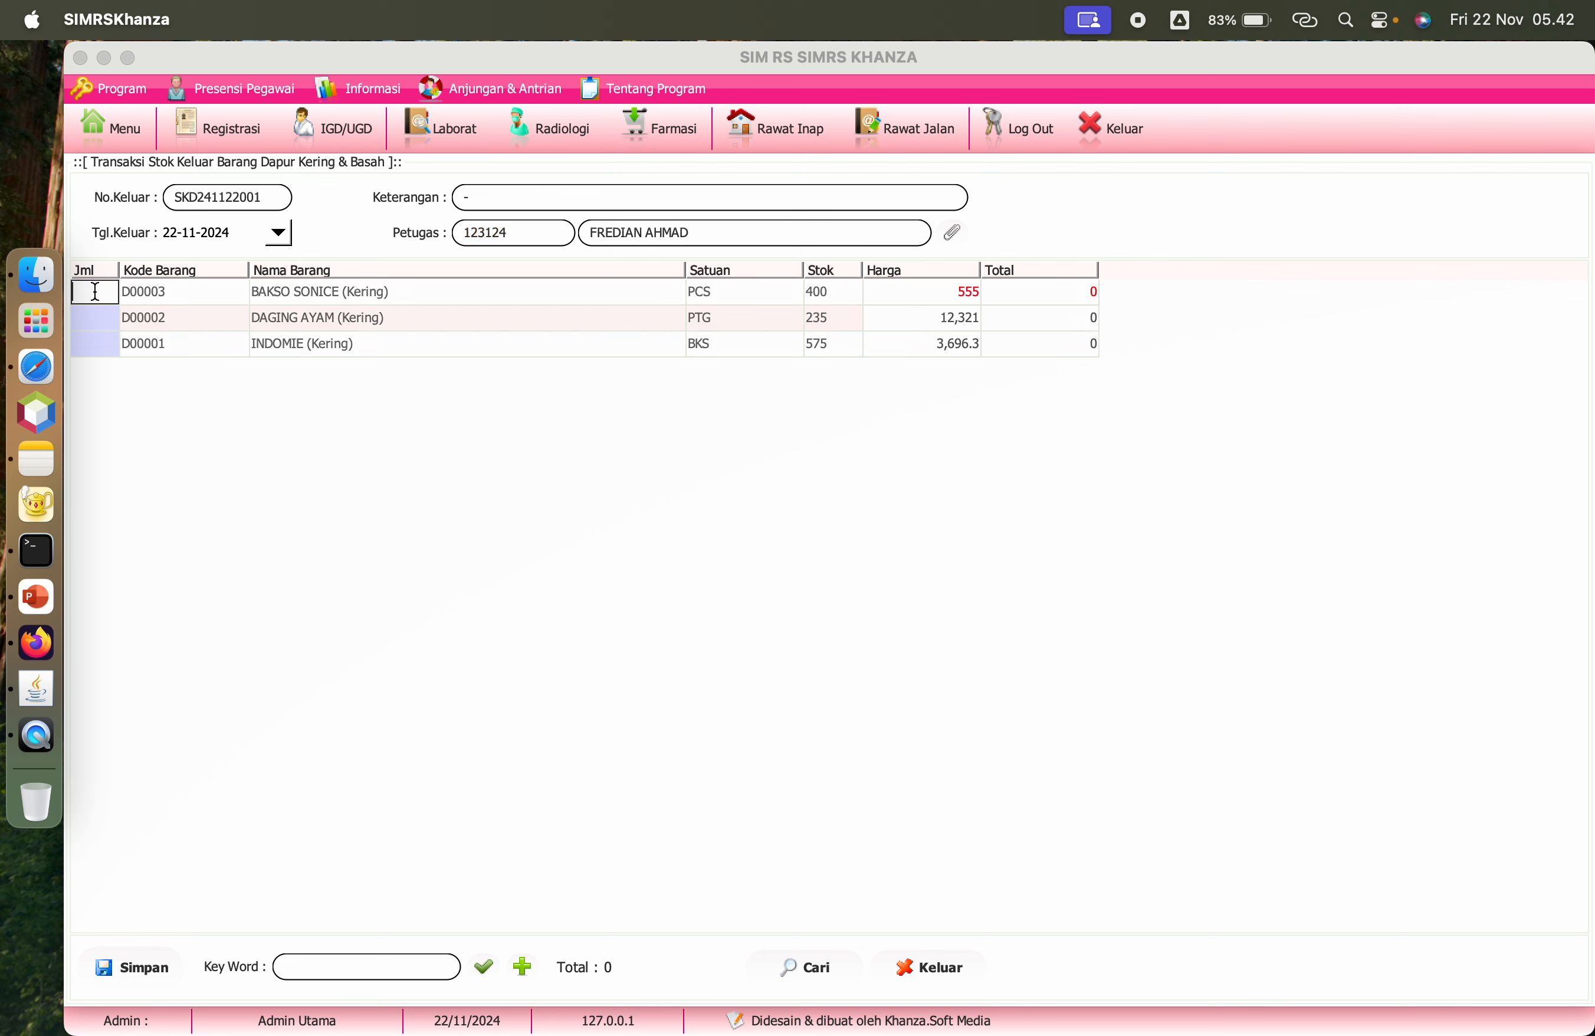
pyautogui.write('55')
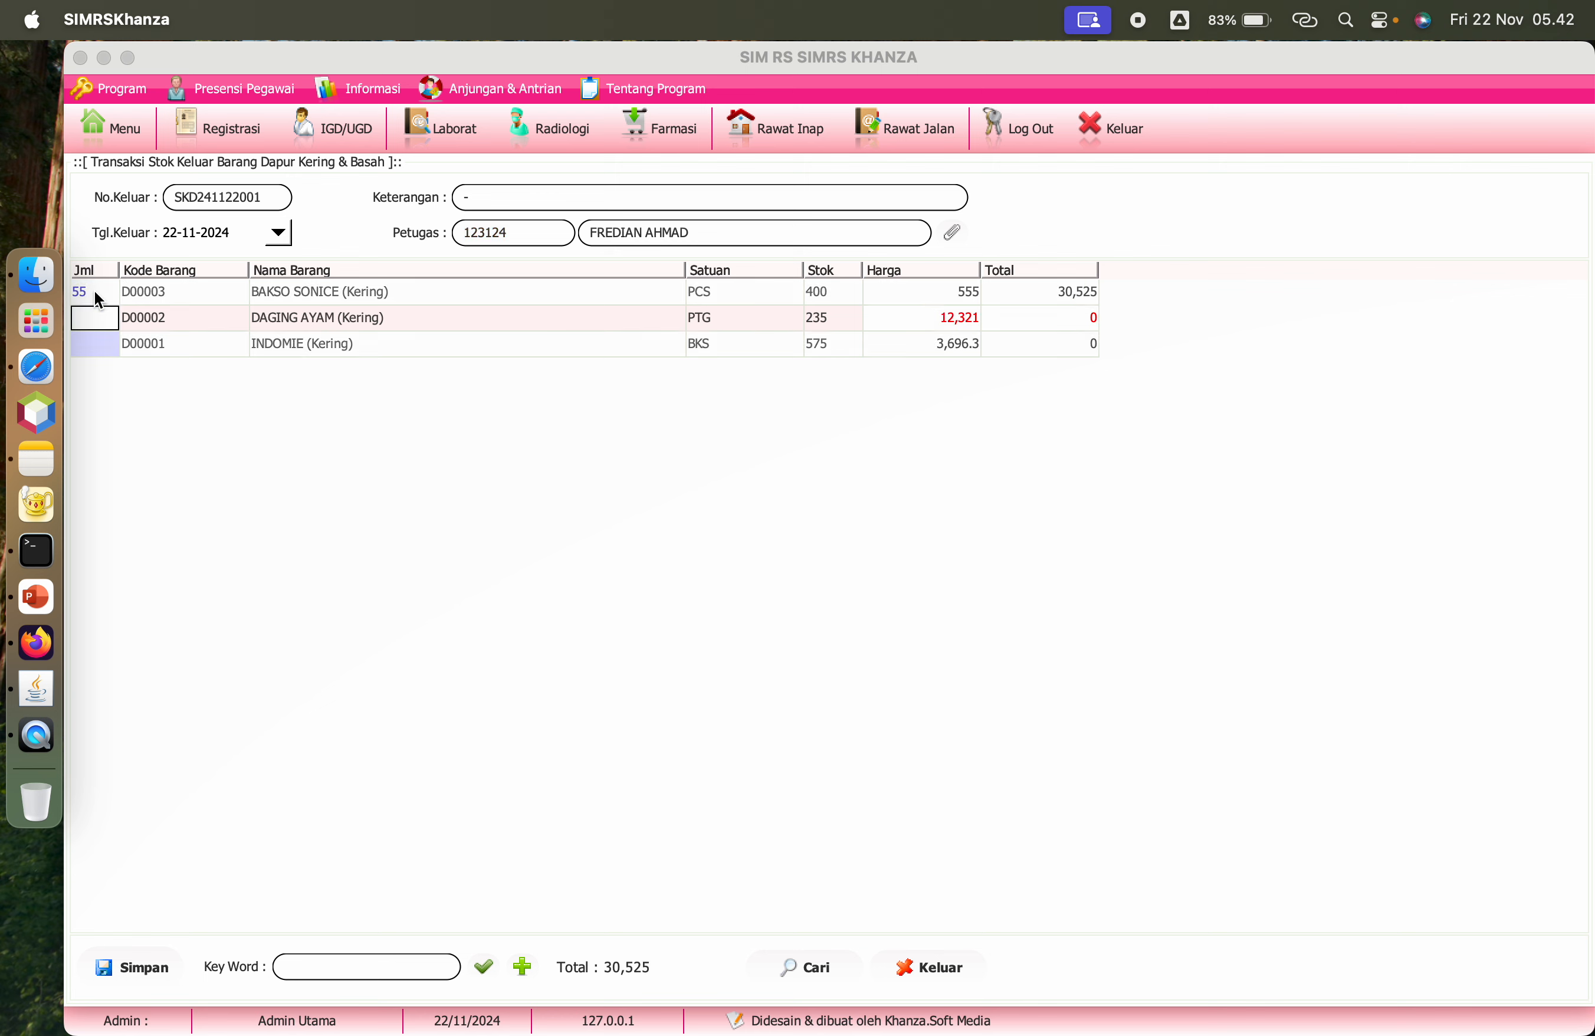
pyautogui.press('Escape')
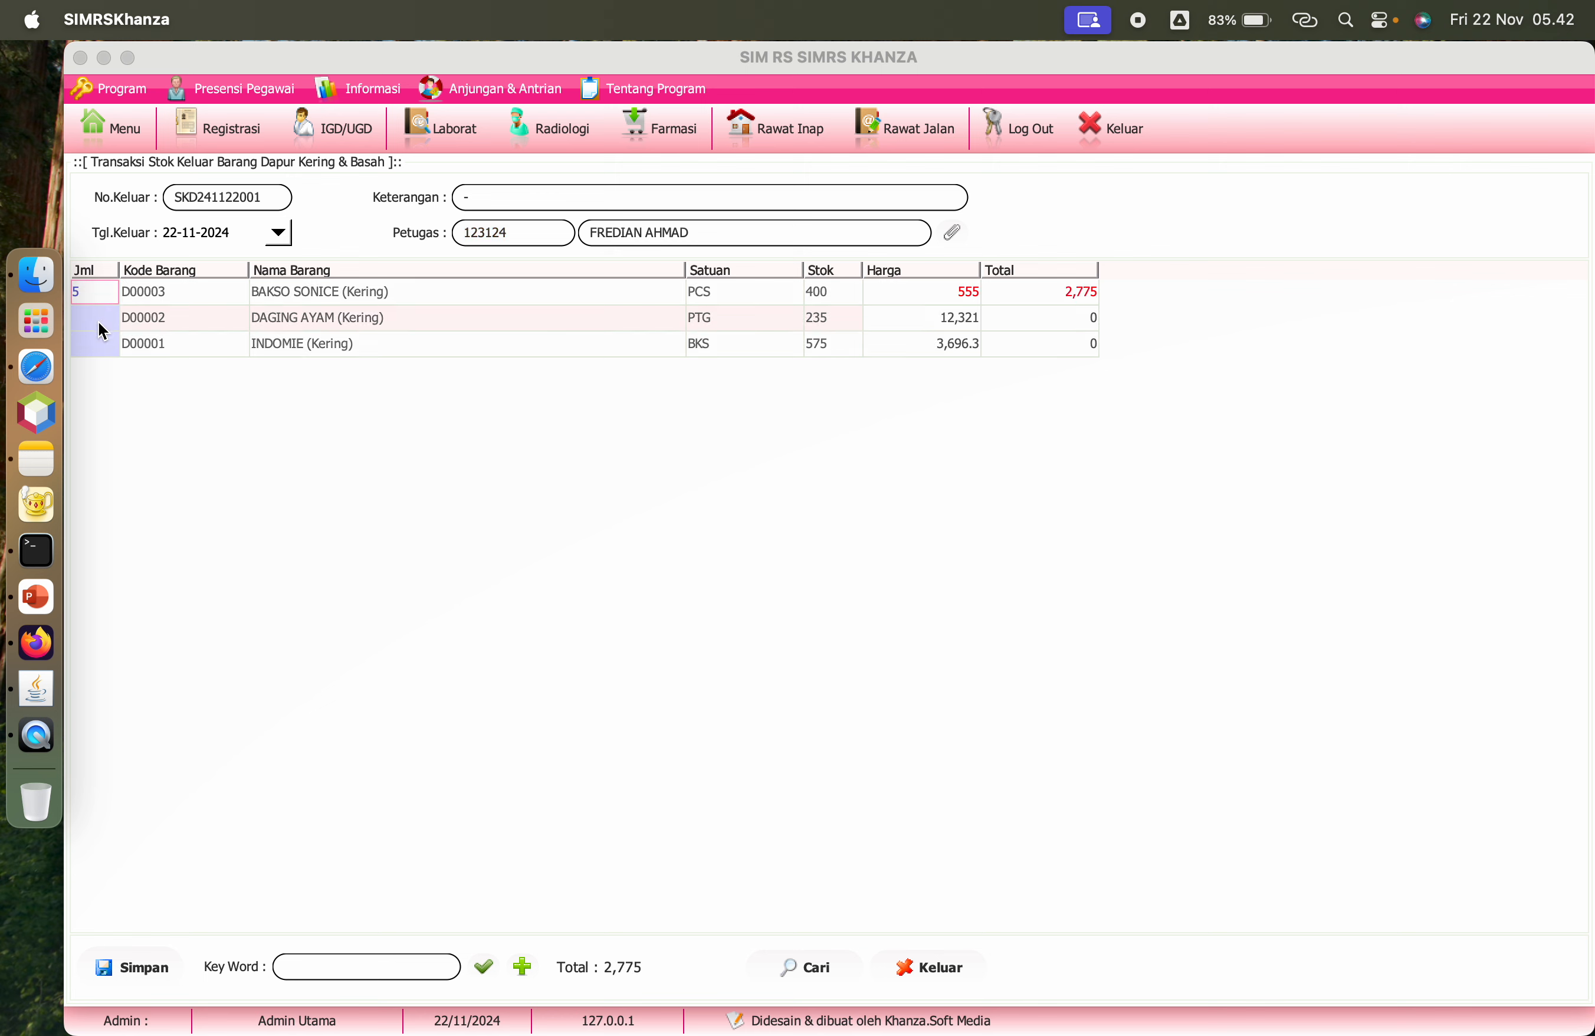
pyautogui.click(100, 322)
pyautogui.write('5')
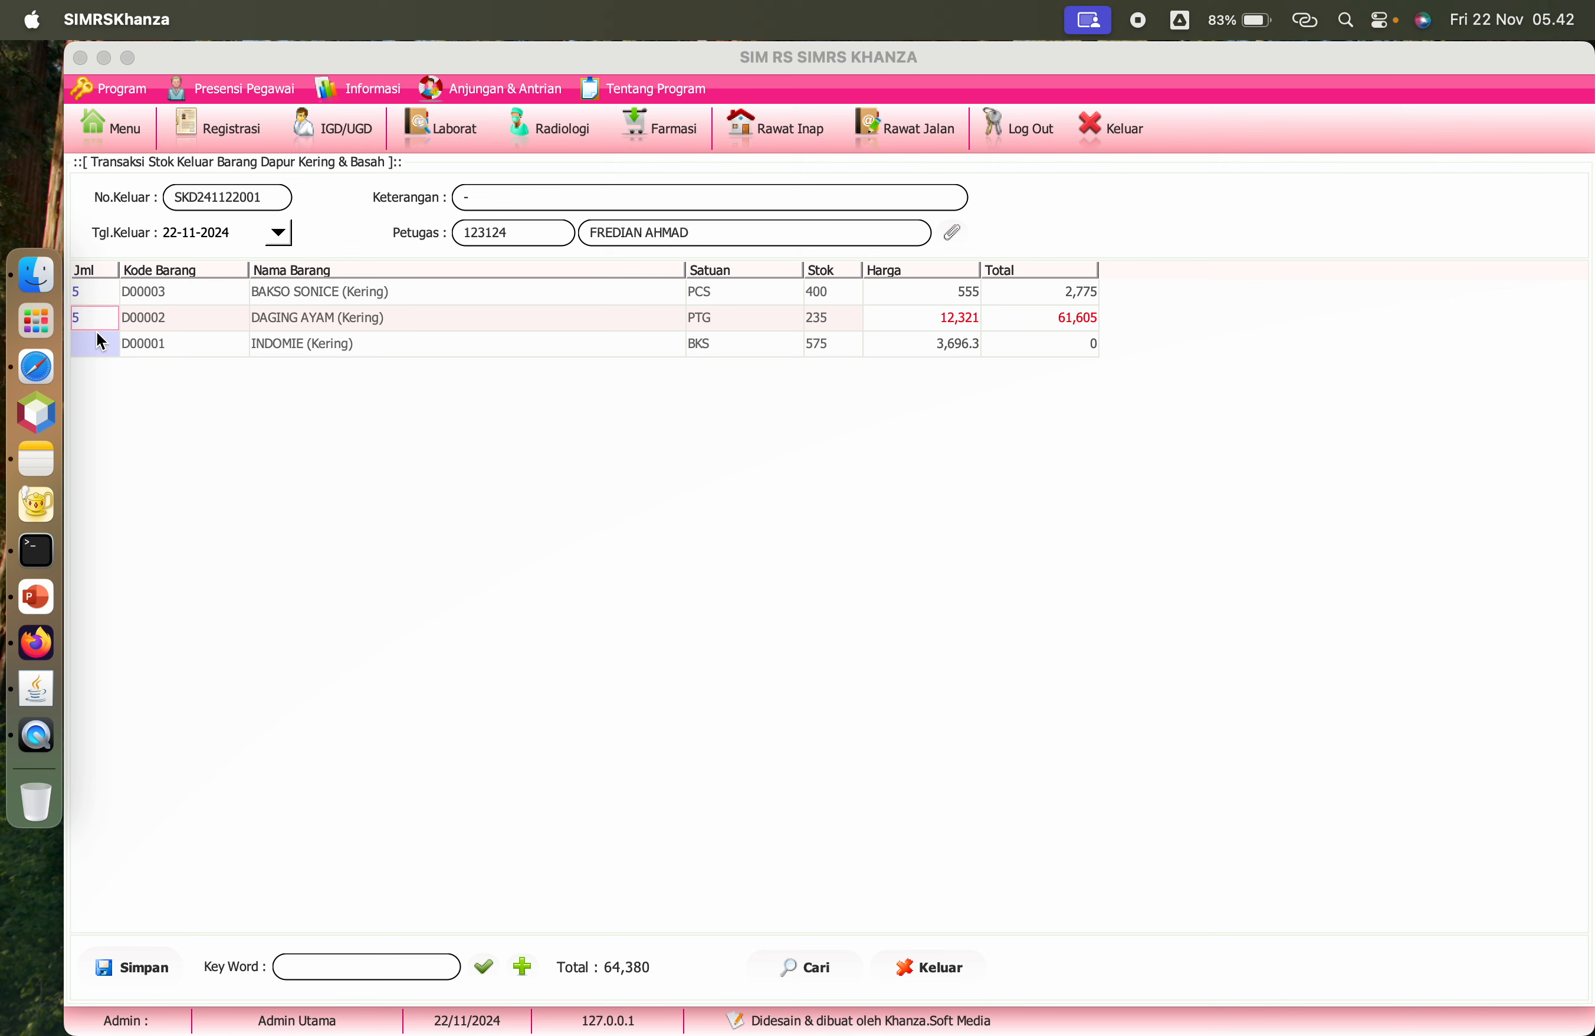
pyautogui.click(100, 341)
pyautogui.write('5')
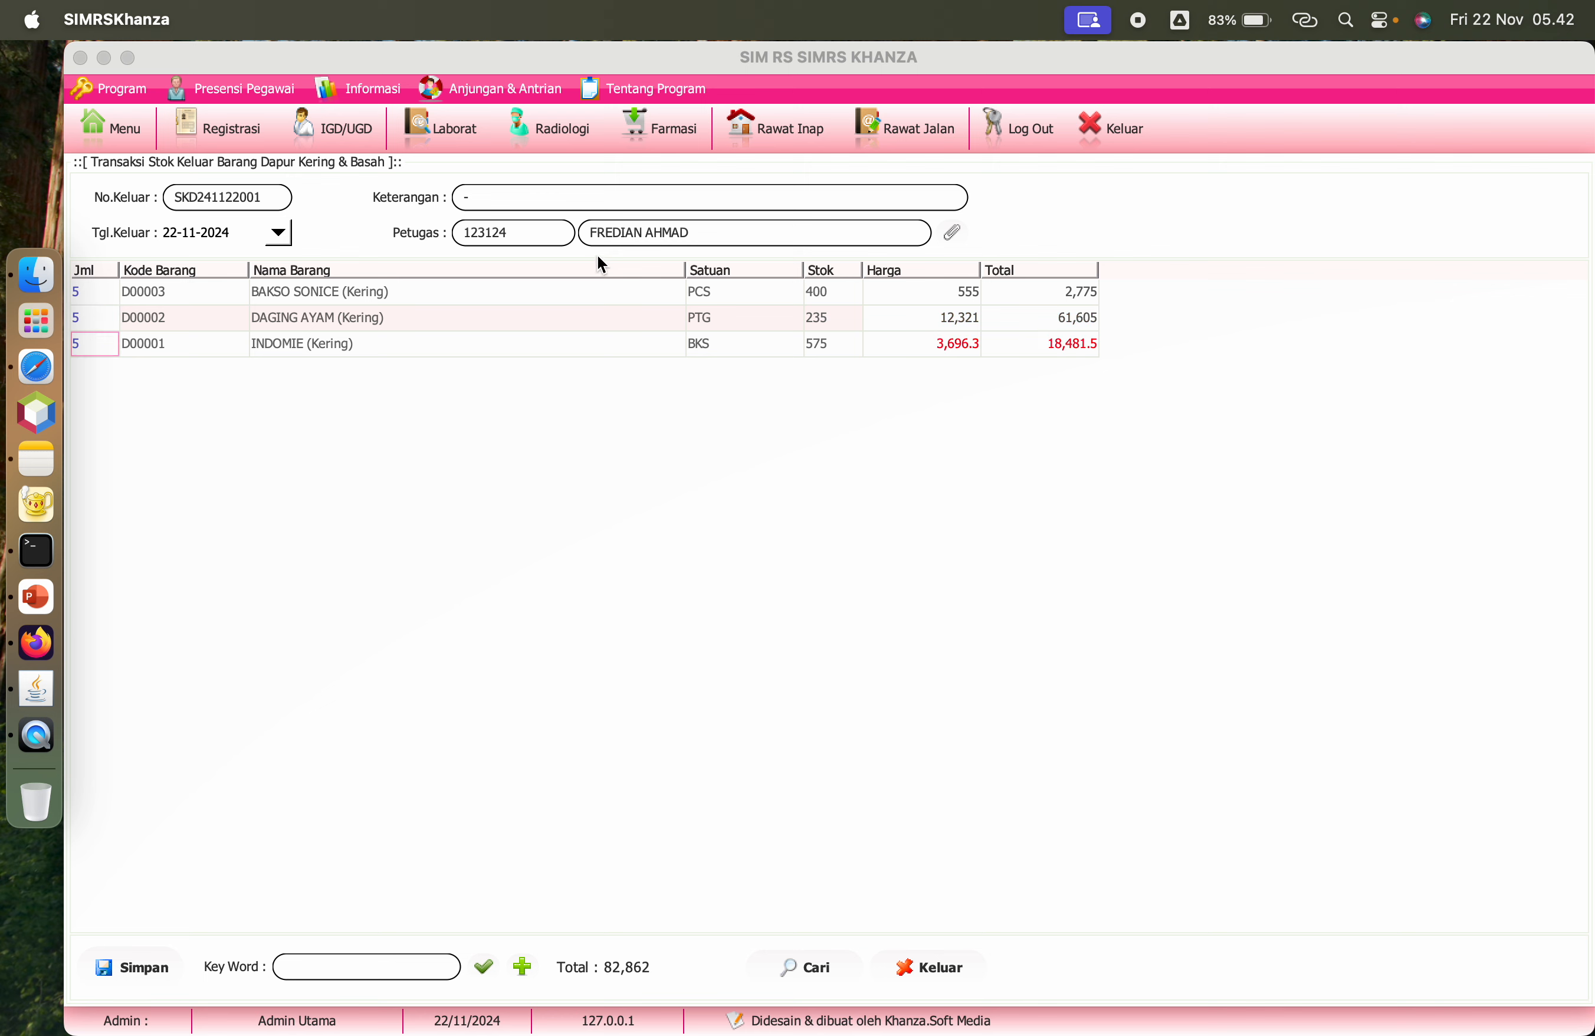
pyautogui.click(155, 967)
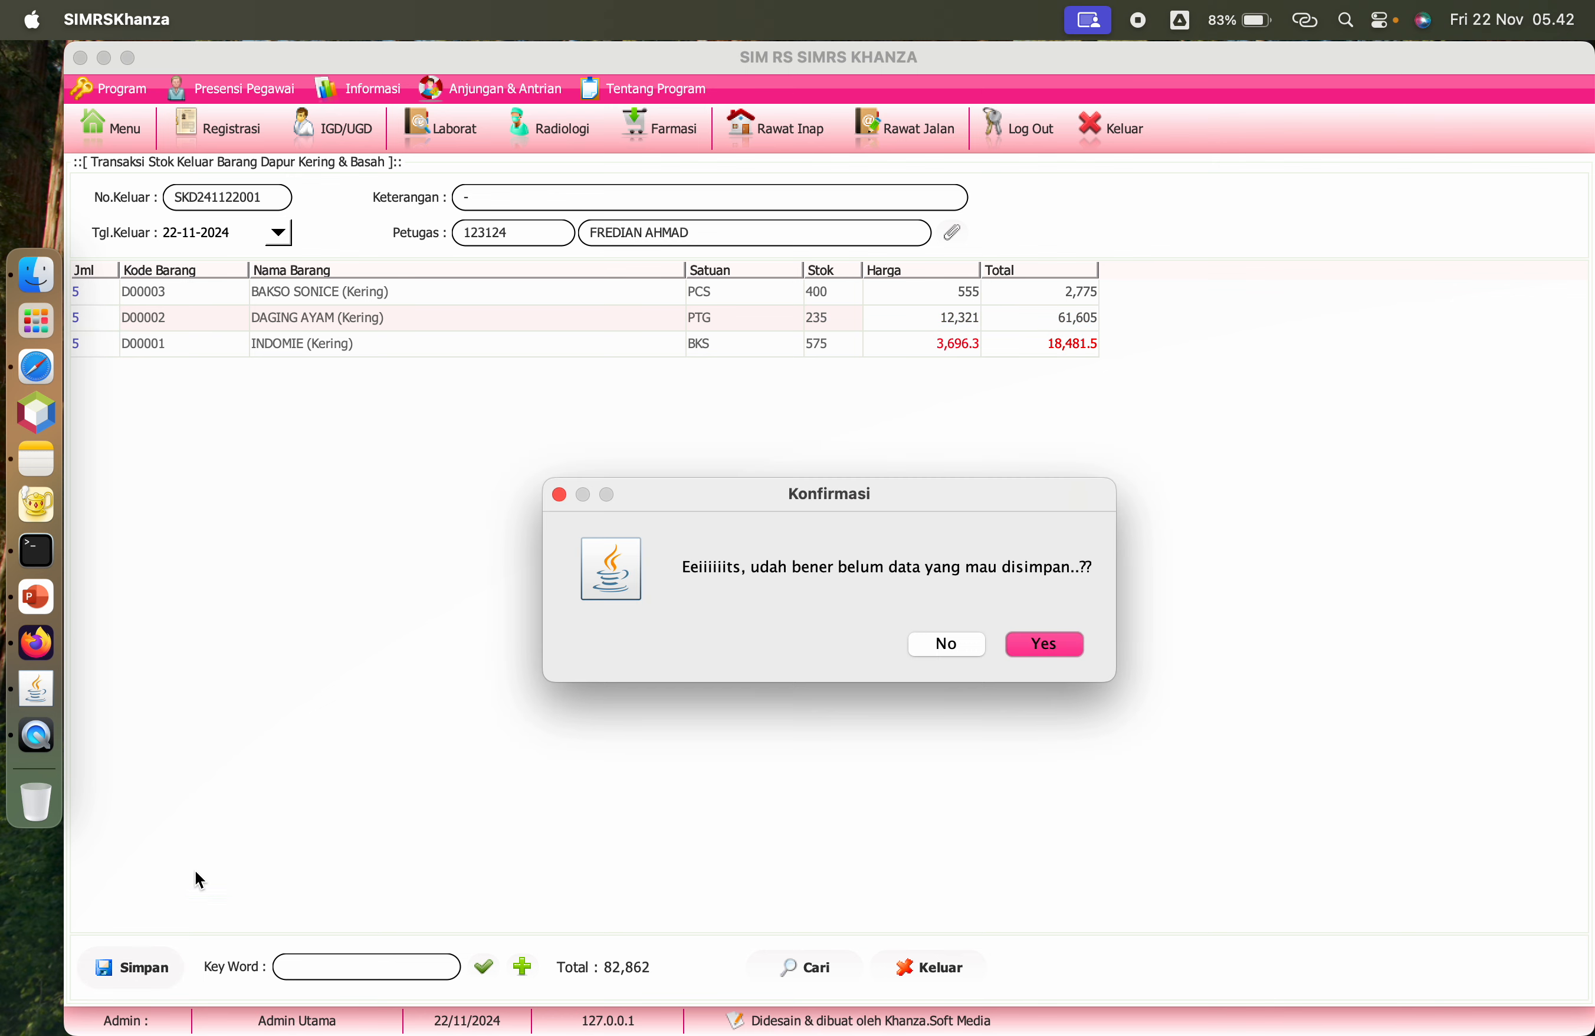
pyautogui.click(1034, 652)
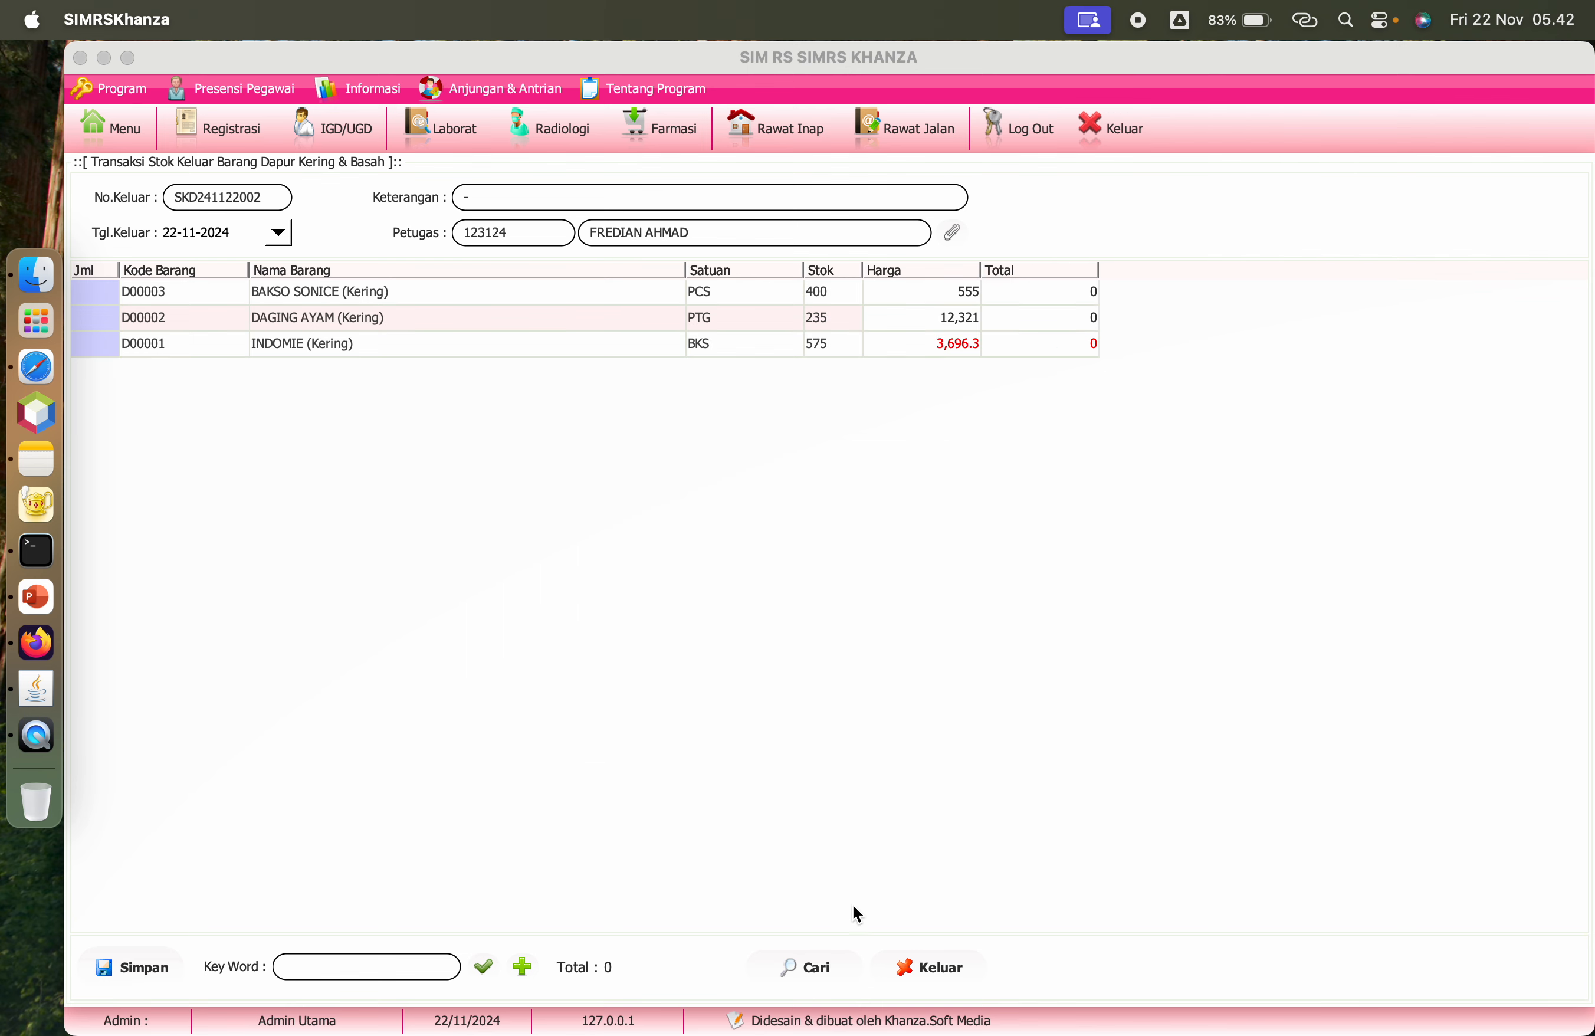
# Step: List the saved kitchen stock-out transactions dated 22-11-2024
pyautogui.click(816, 968)
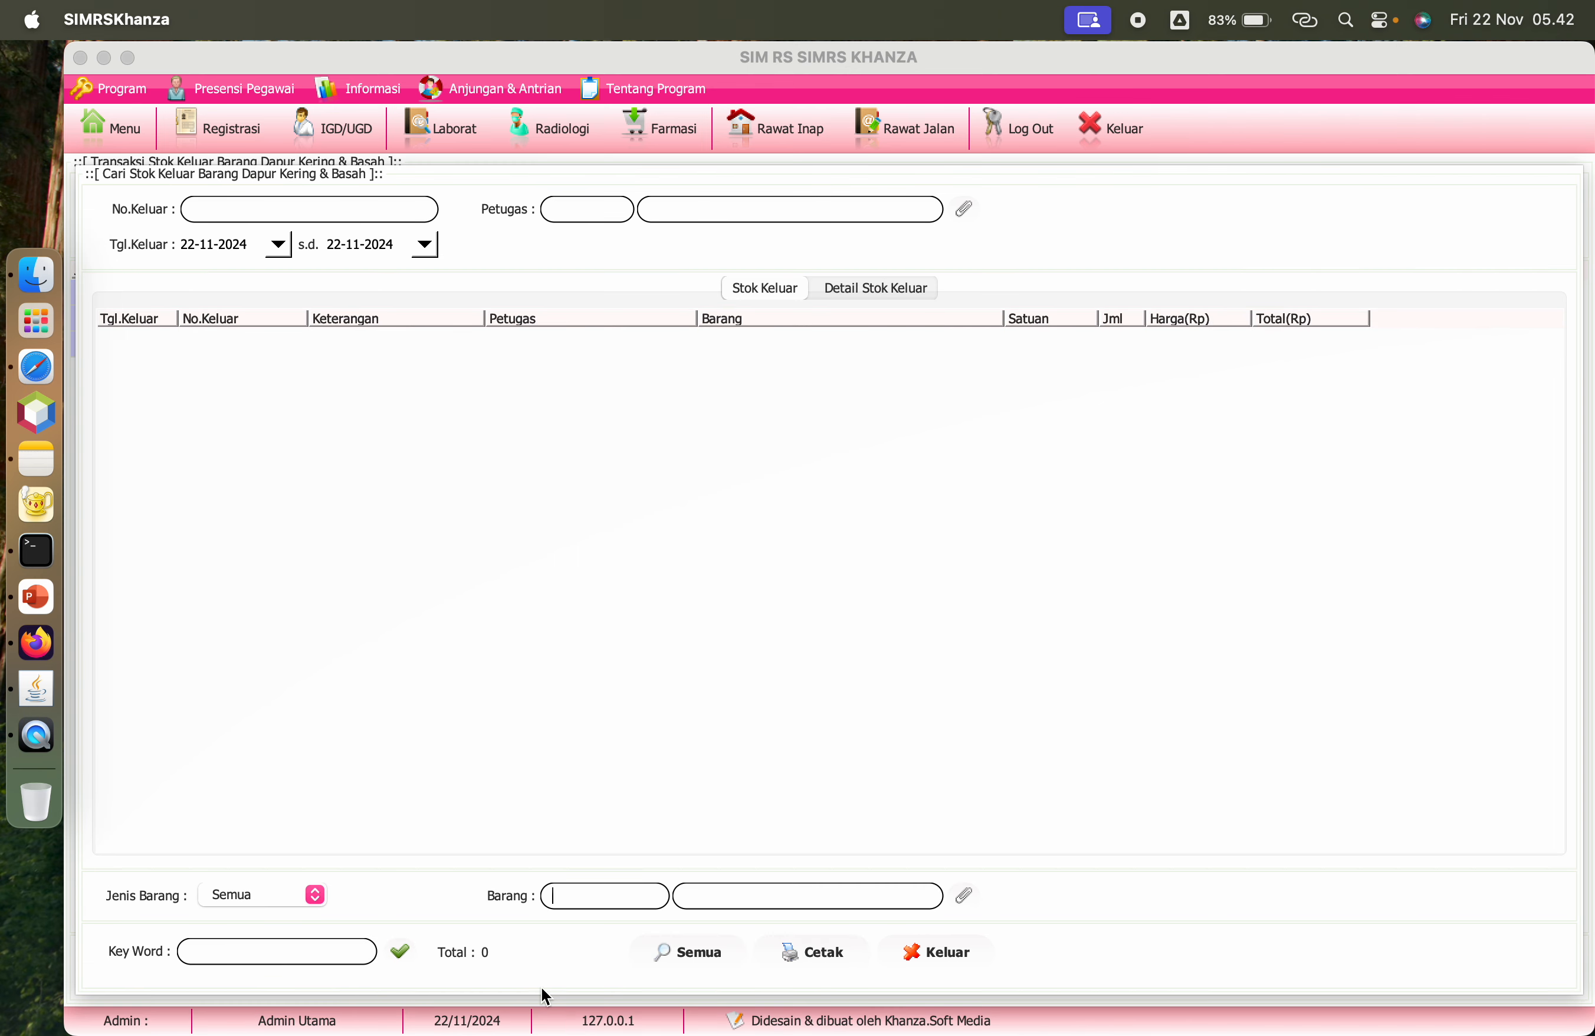
pyautogui.click(402, 950)
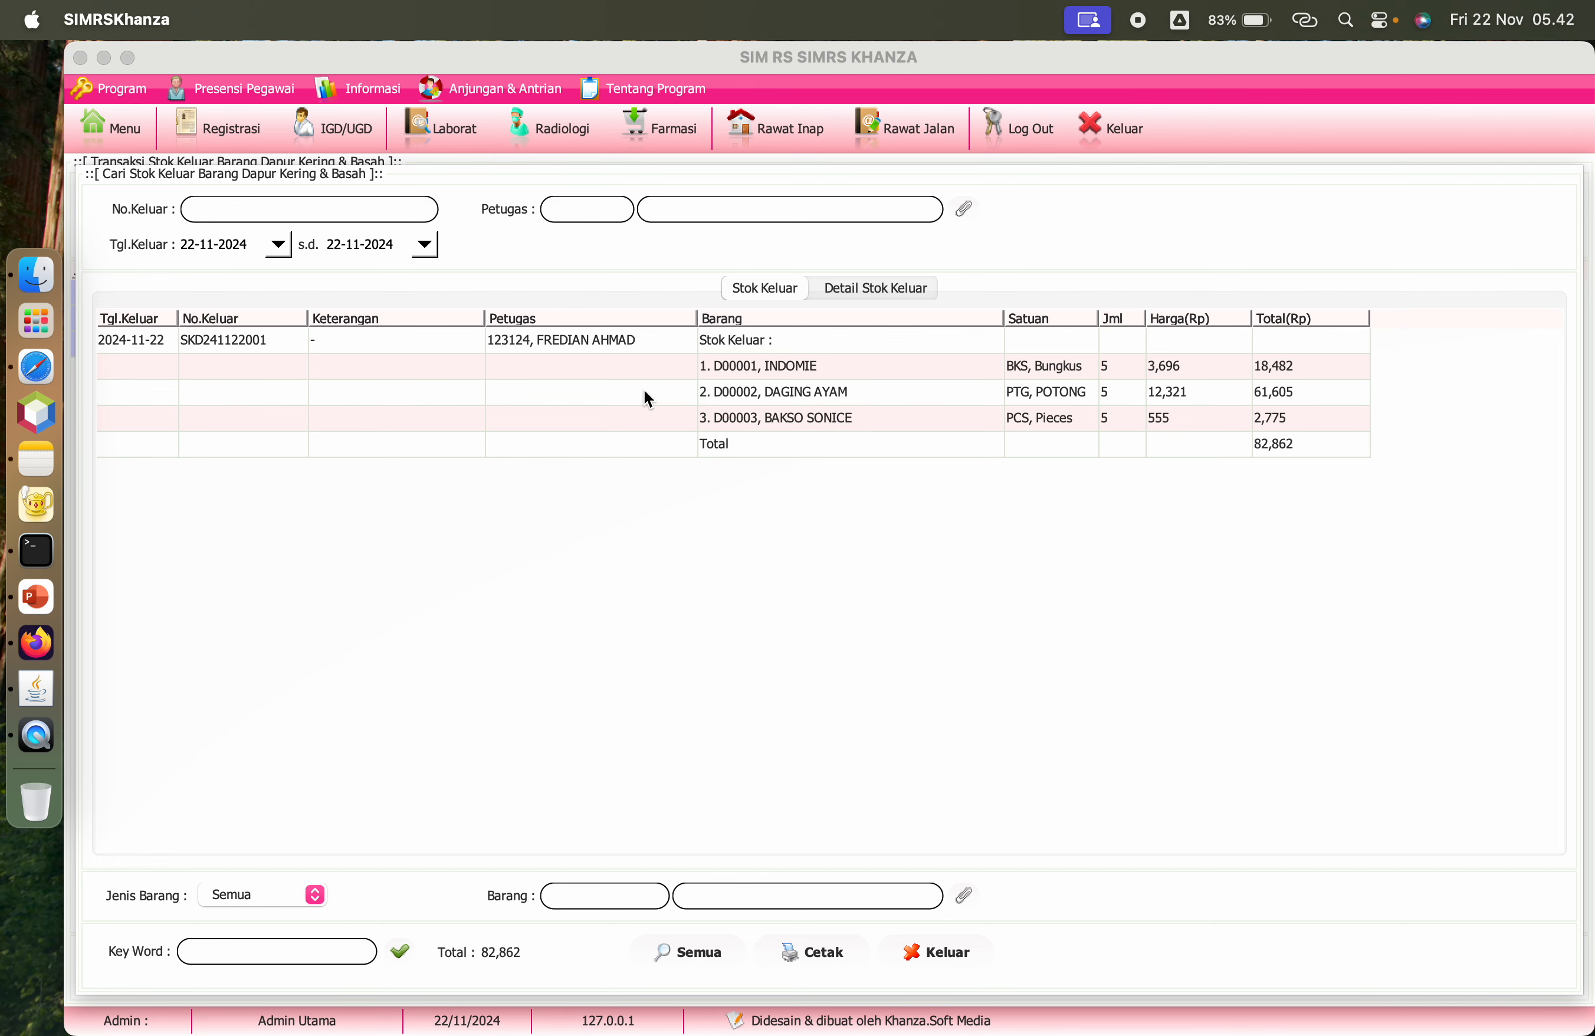
# Step: Open Riwayat Barang Dapur and examine the stock movements of BAKSO SONICE from Opname and INDOMIE from Penerimaan
pyautogui.click(114, 125)
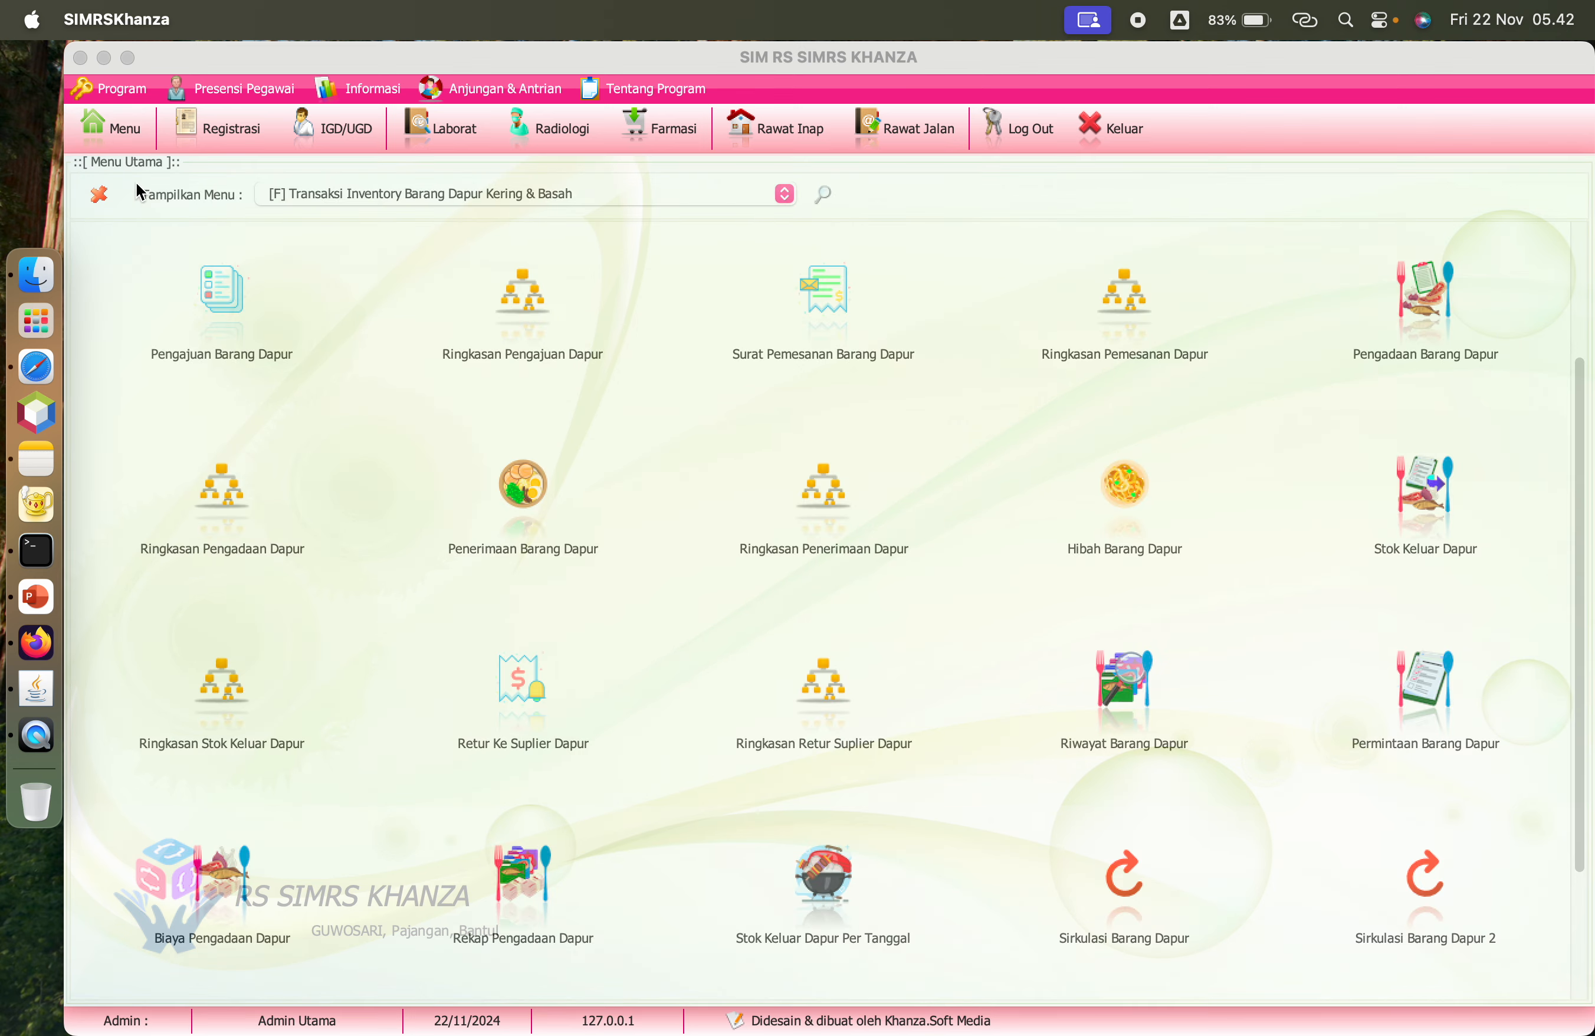
pyautogui.scroll(-3, 564, 589)
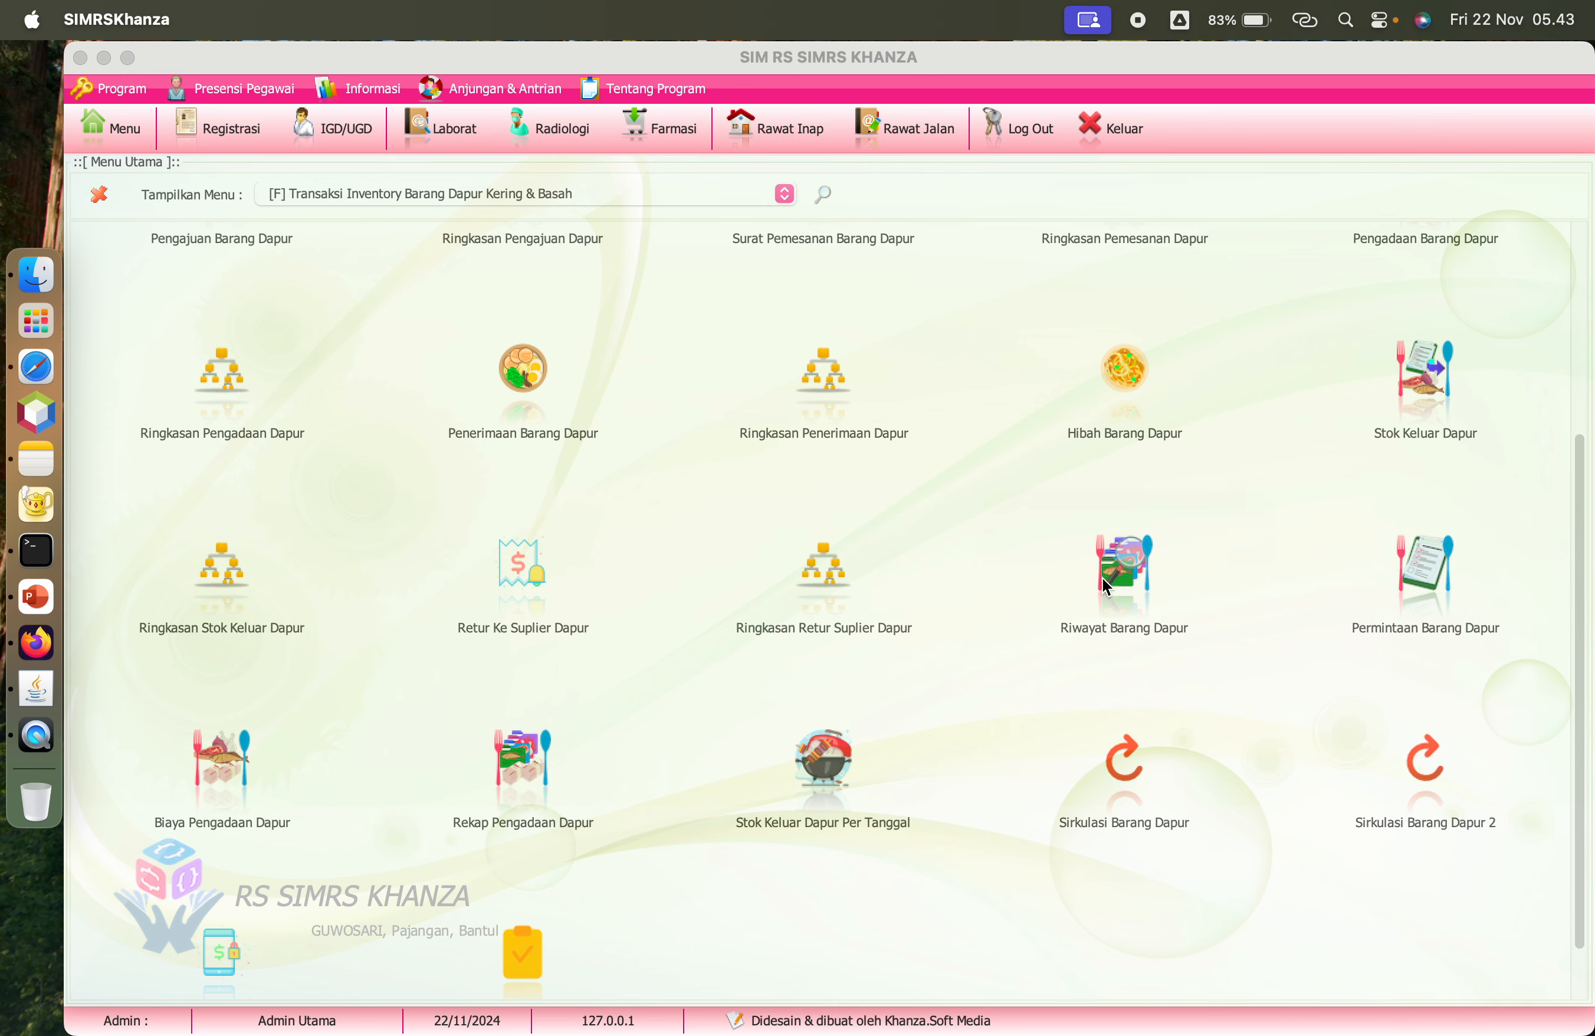
pyautogui.click(1122, 576)
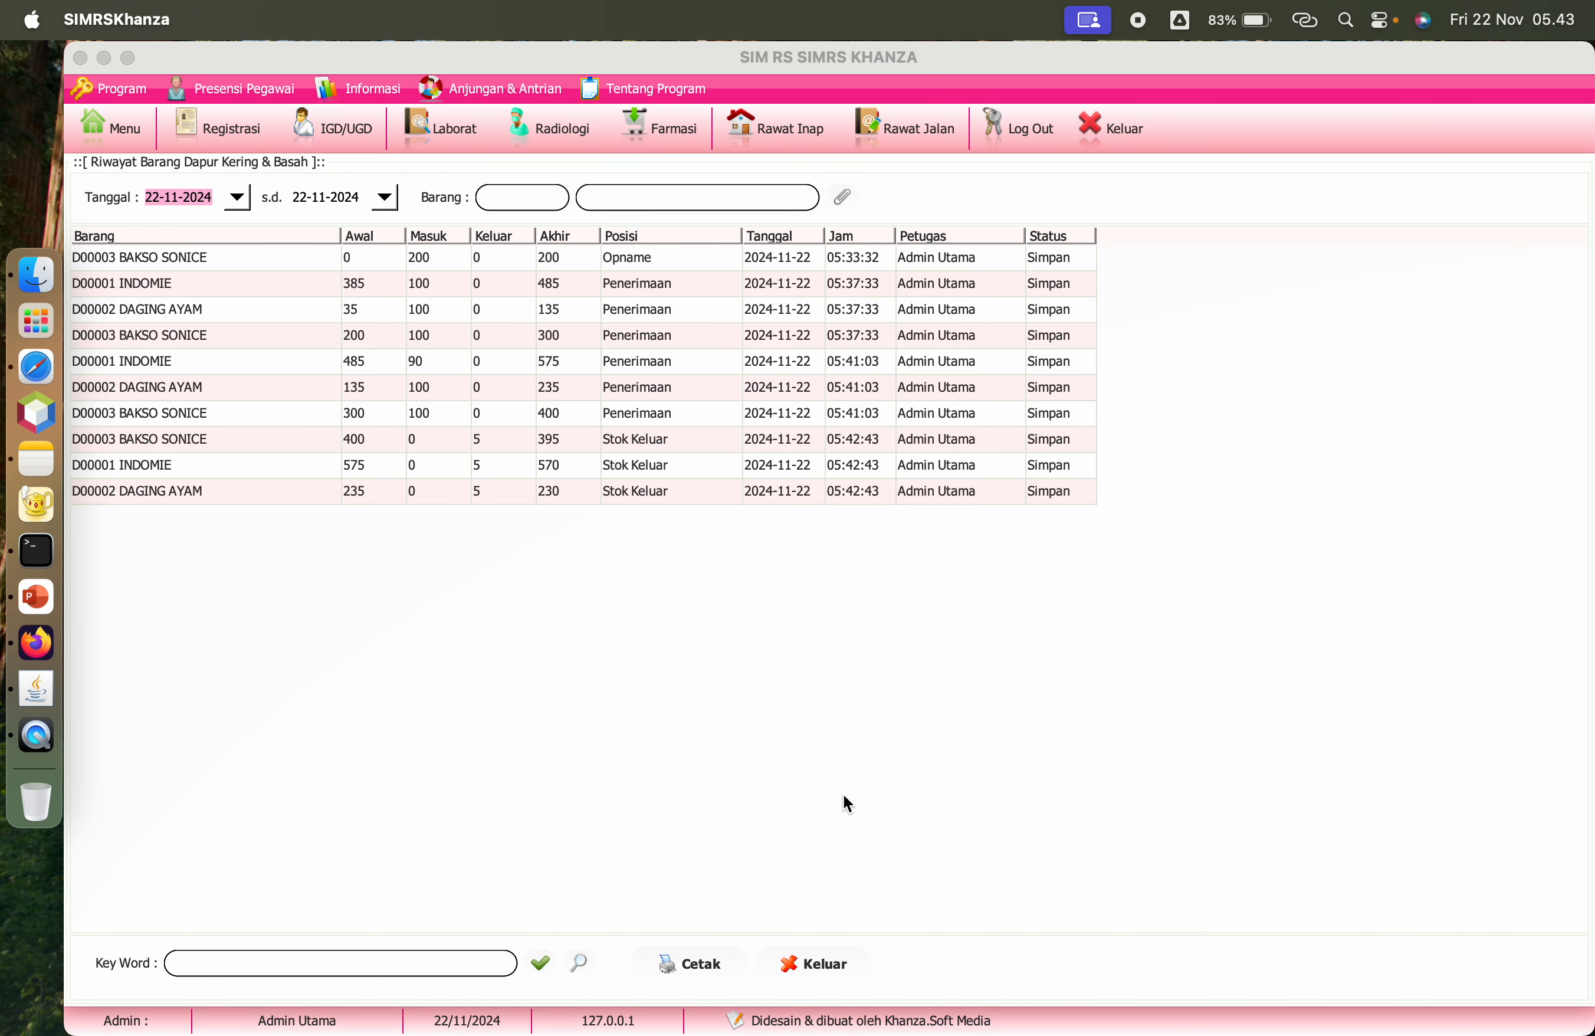
pyautogui.click(193, 262)
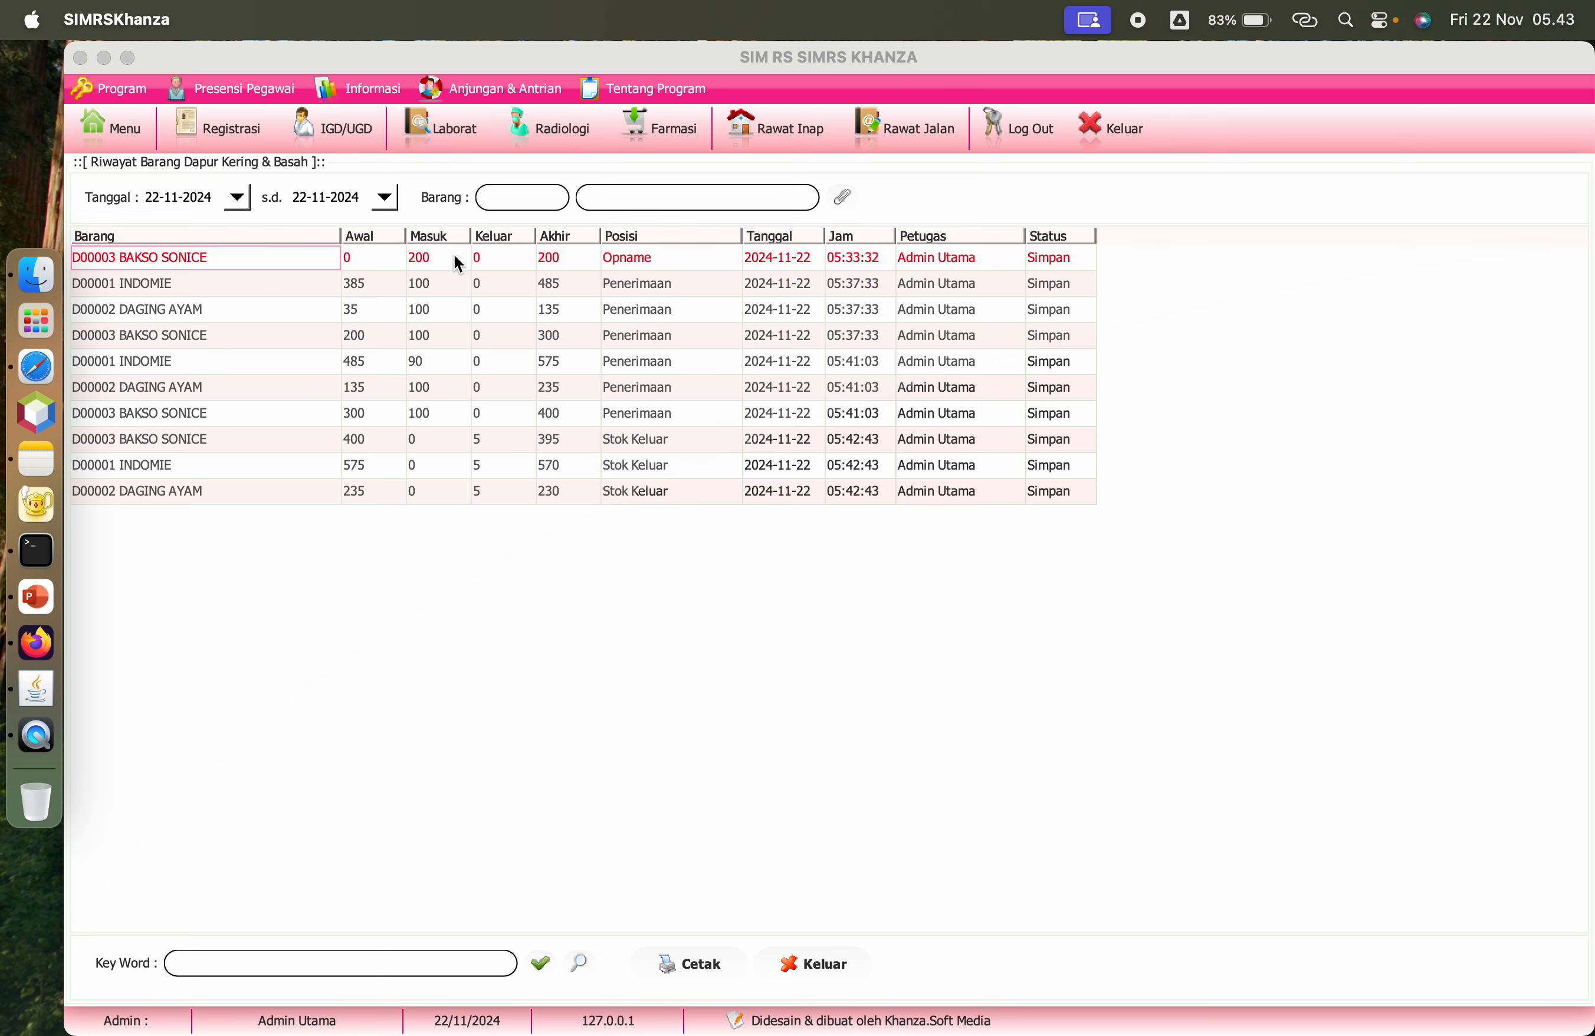
pyautogui.click(616, 266)
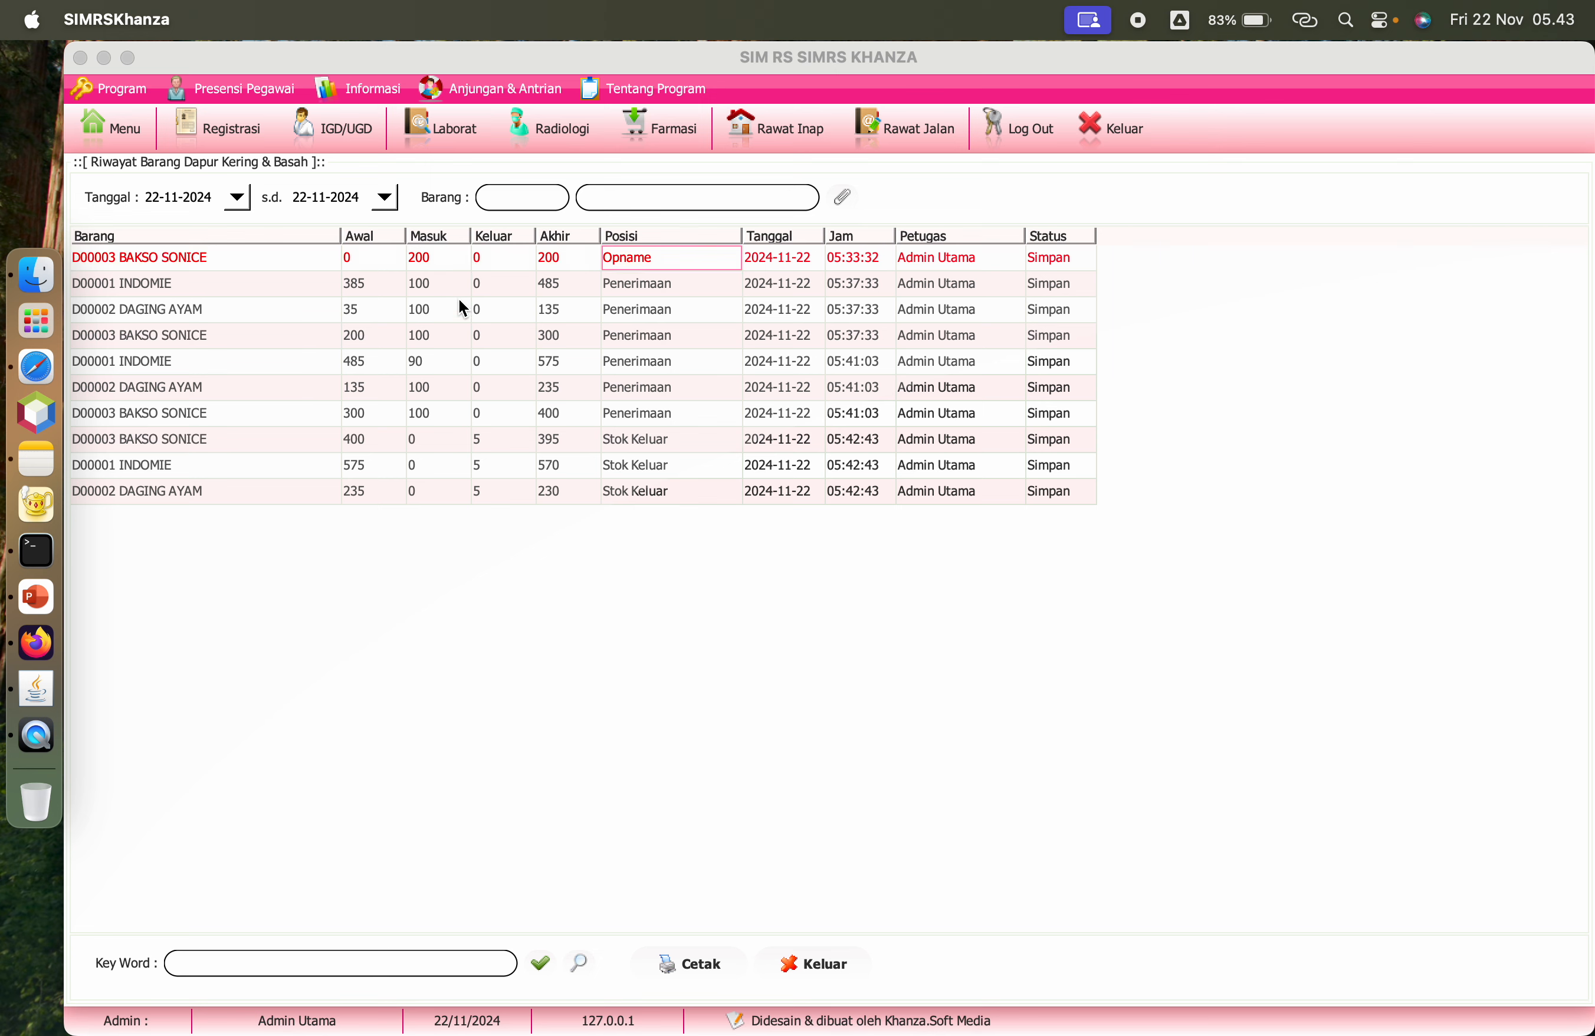
pyautogui.click(368, 287)
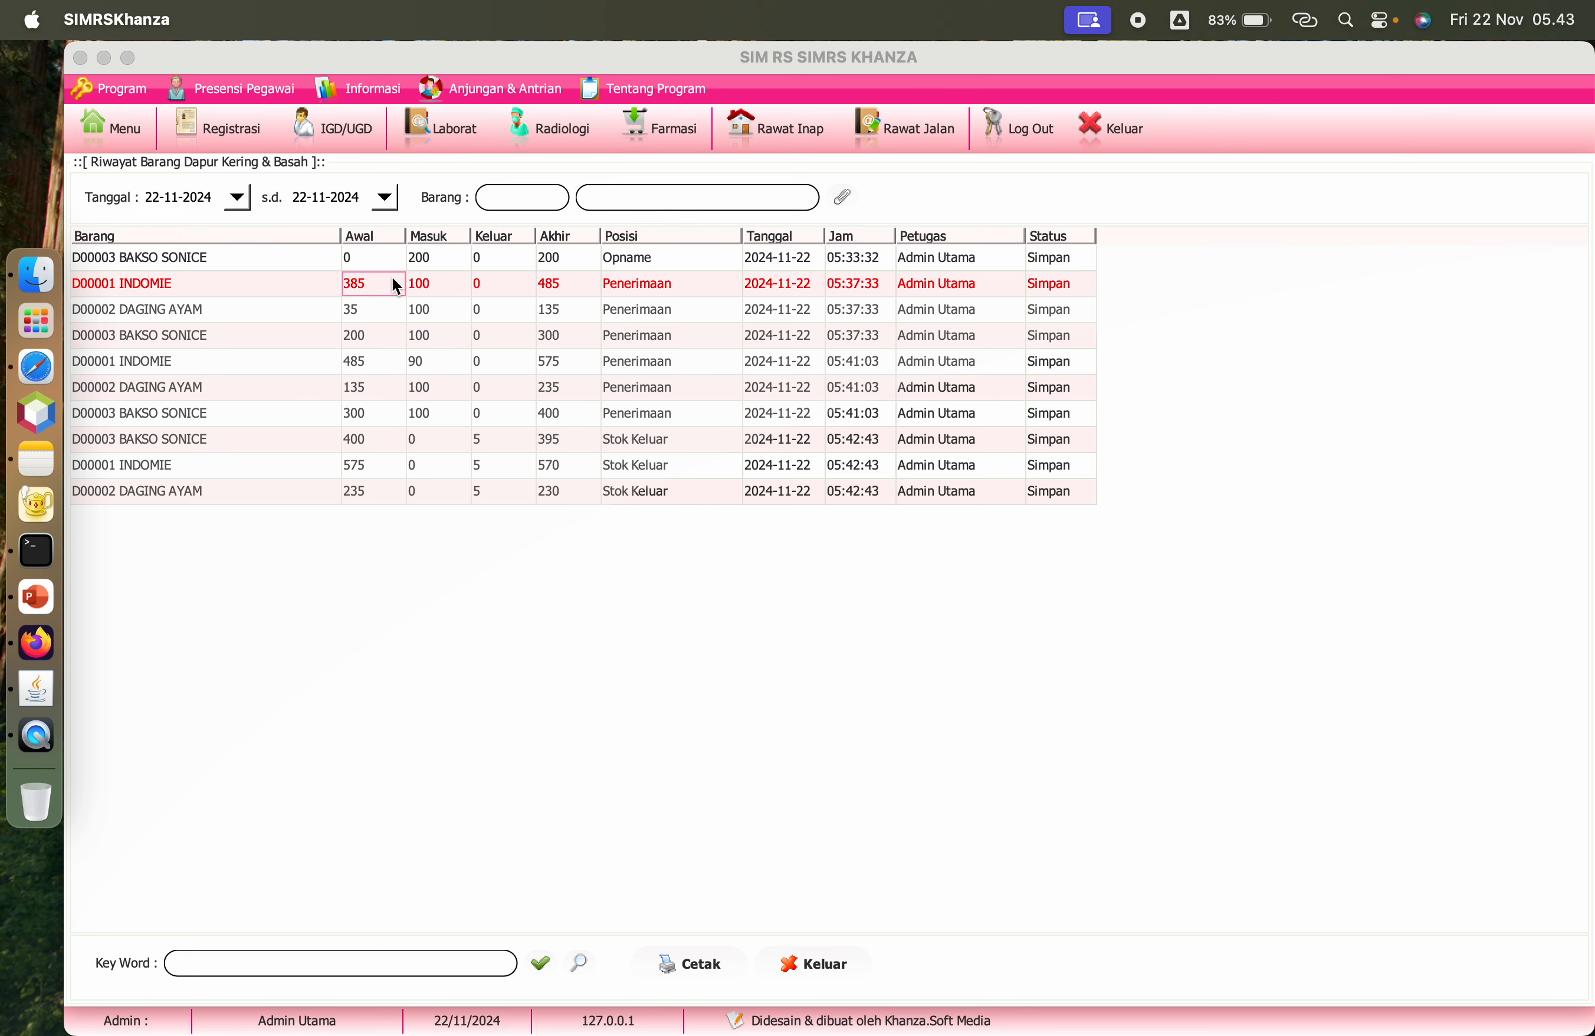
pyautogui.click(435, 297)
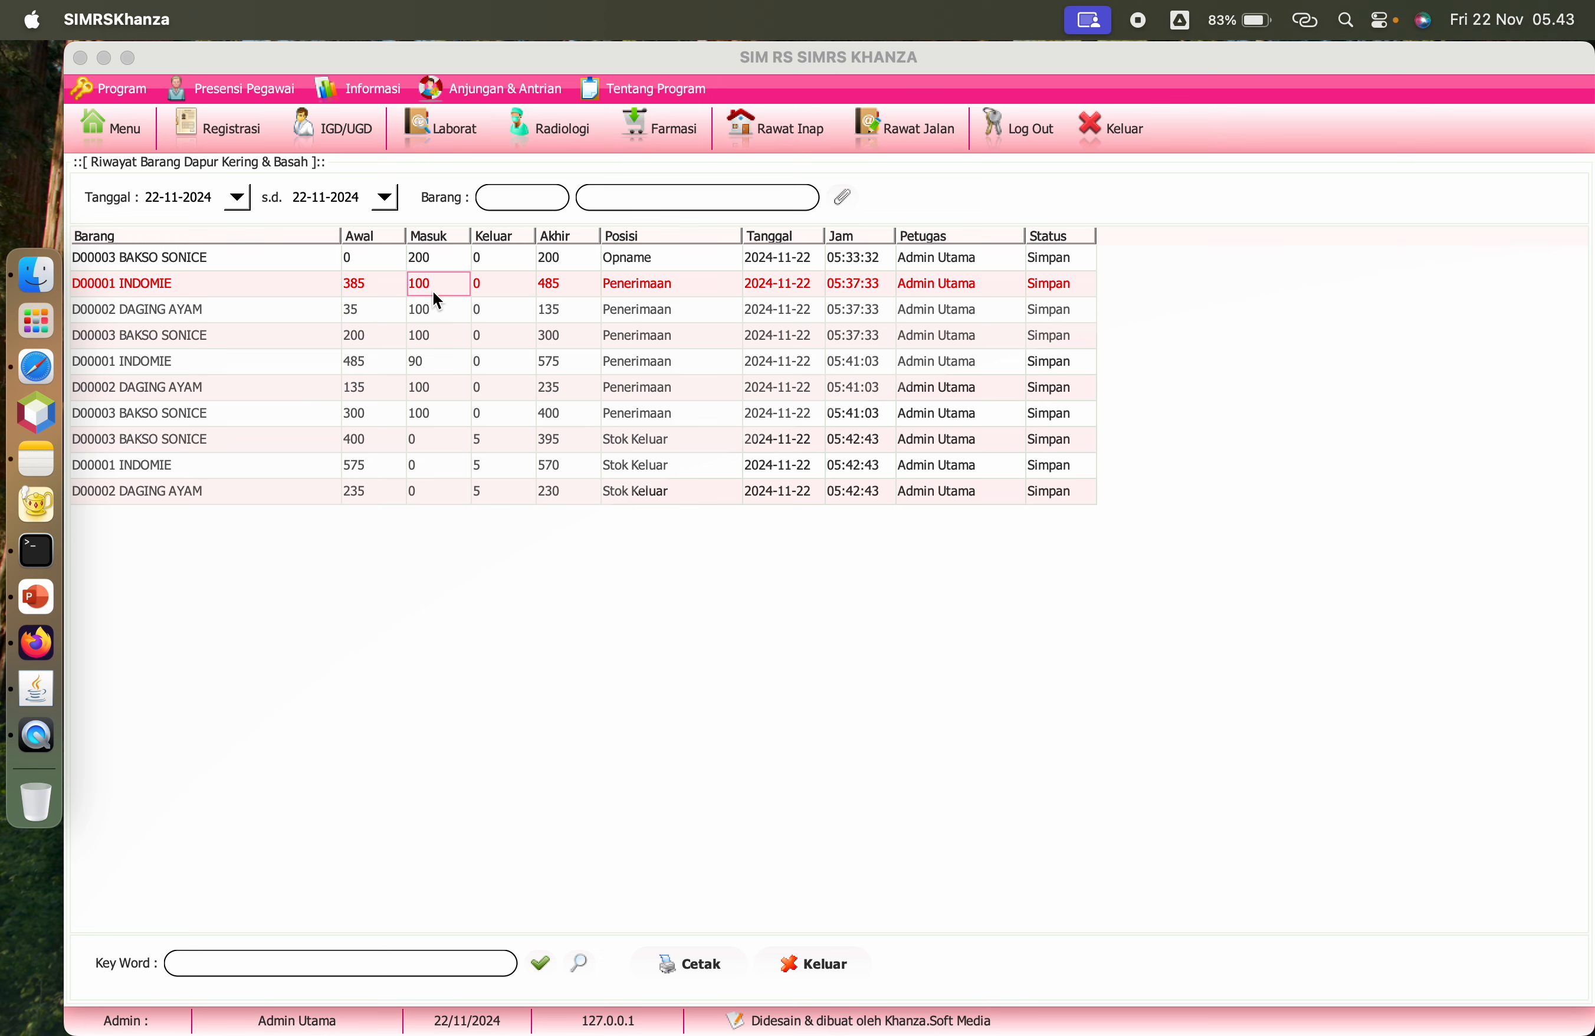
pyautogui.click(586, 291)
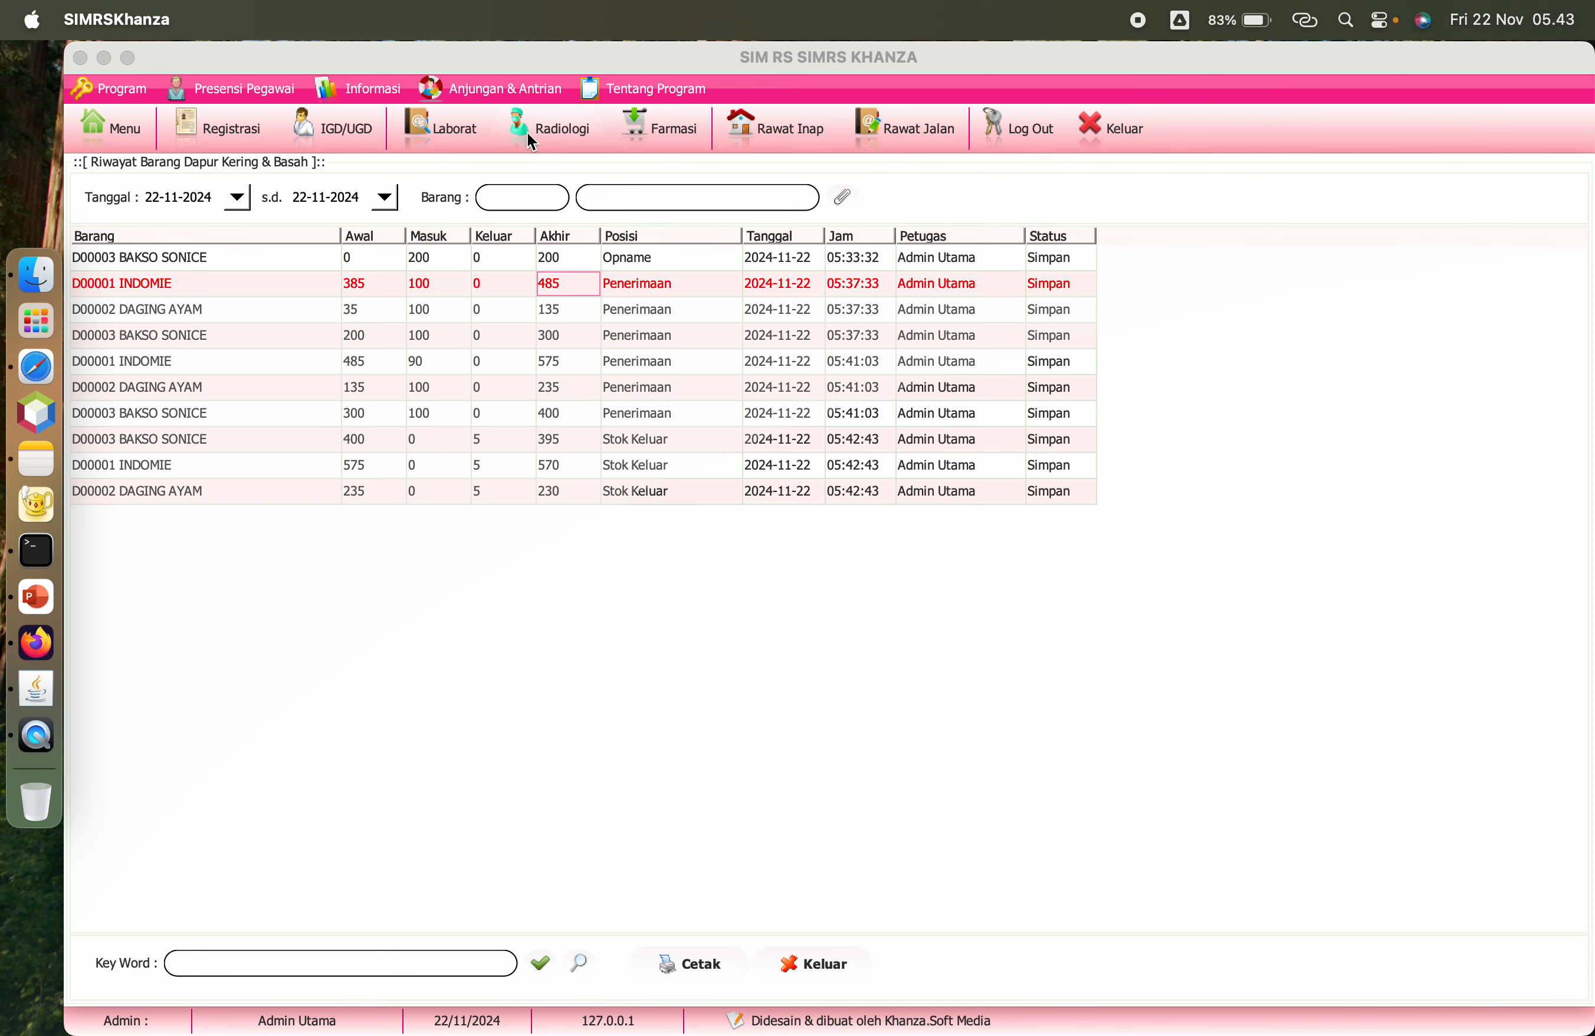
# Step: View the Permintaan Barang Dapur form and return to the main menu
pyautogui.click(122, 124)
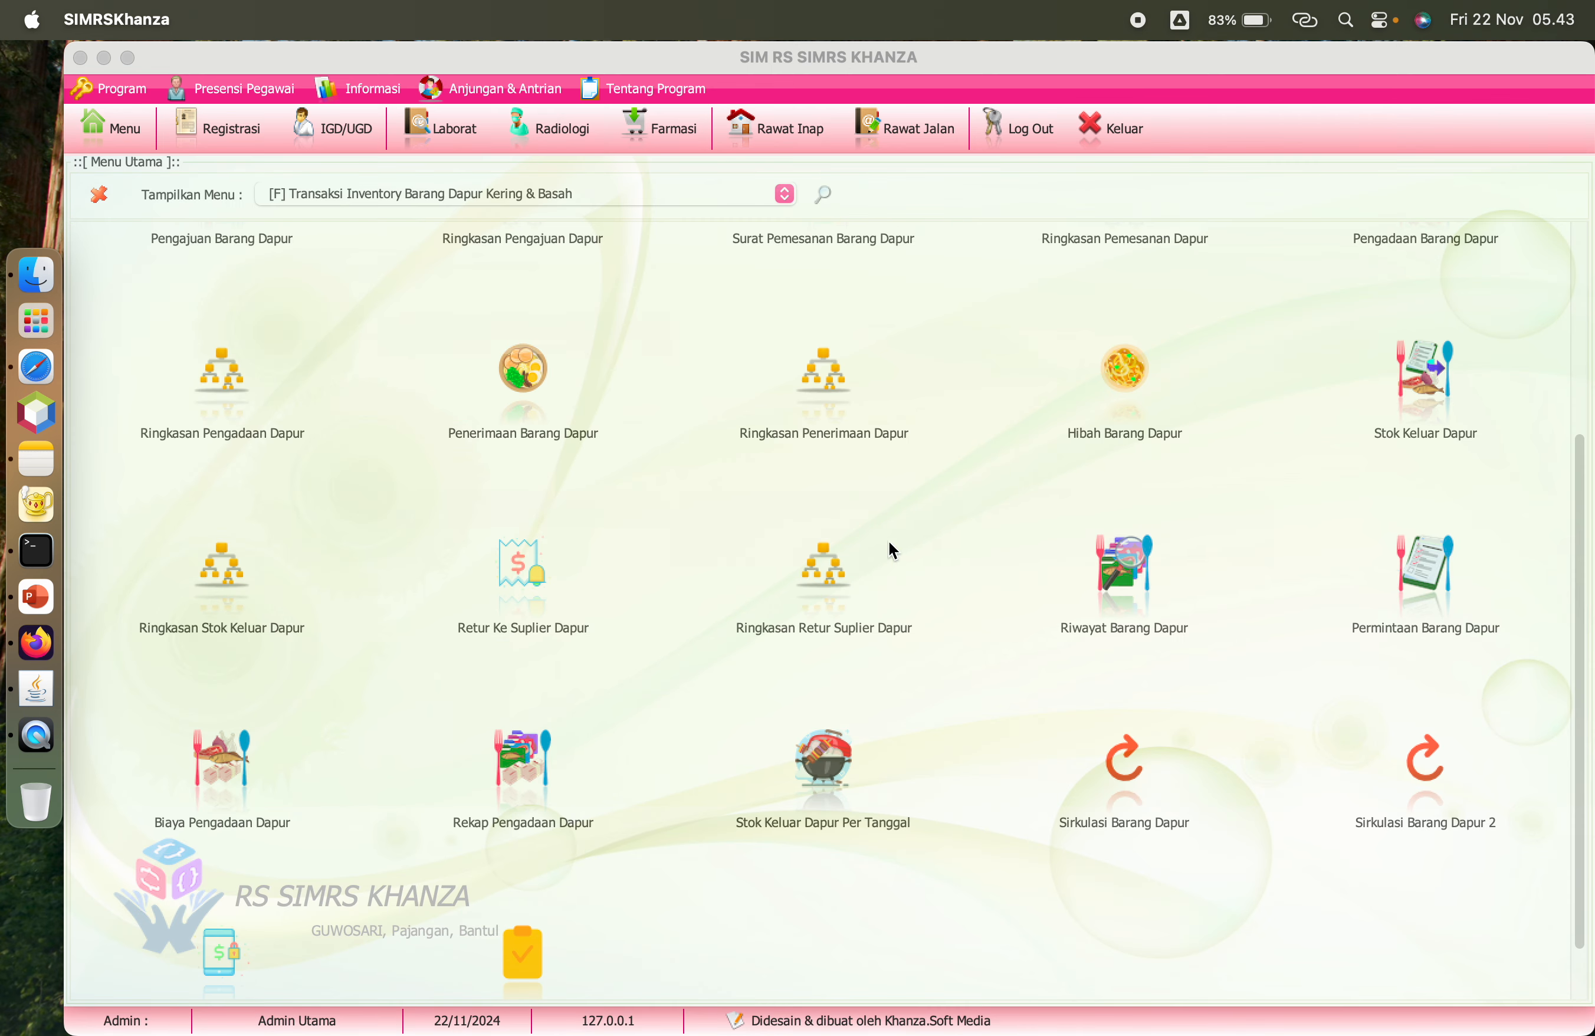
pyautogui.click(1436, 587)
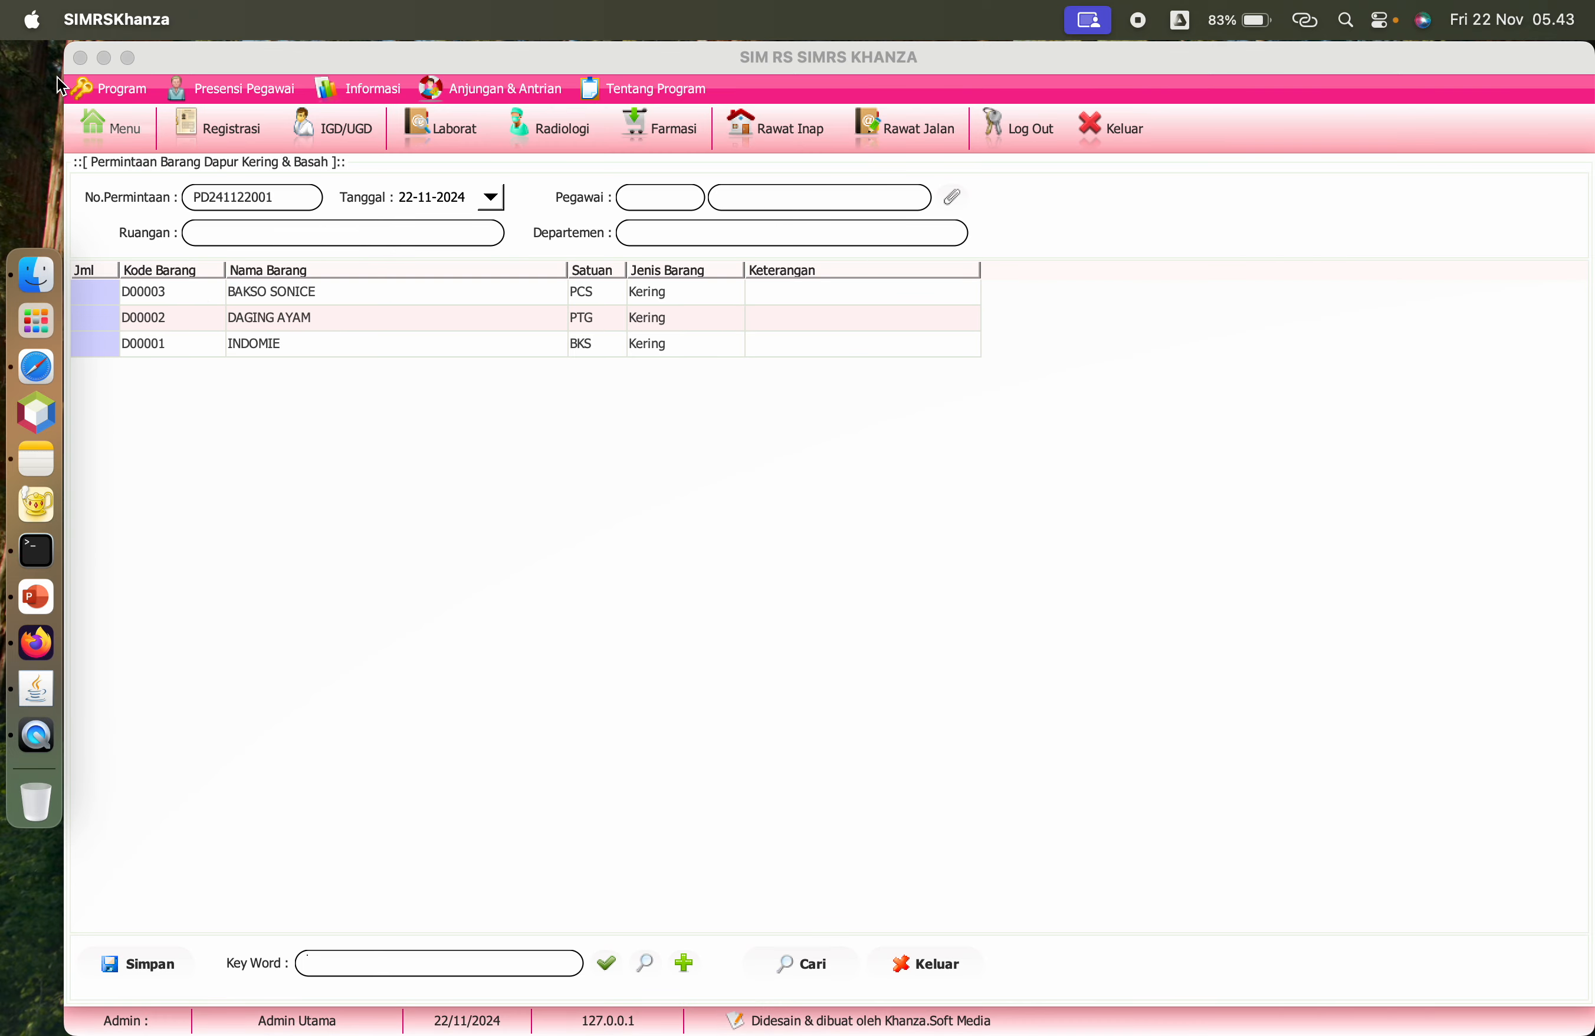
pyautogui.click(122, 128)
pyautogui.click(122, 128)
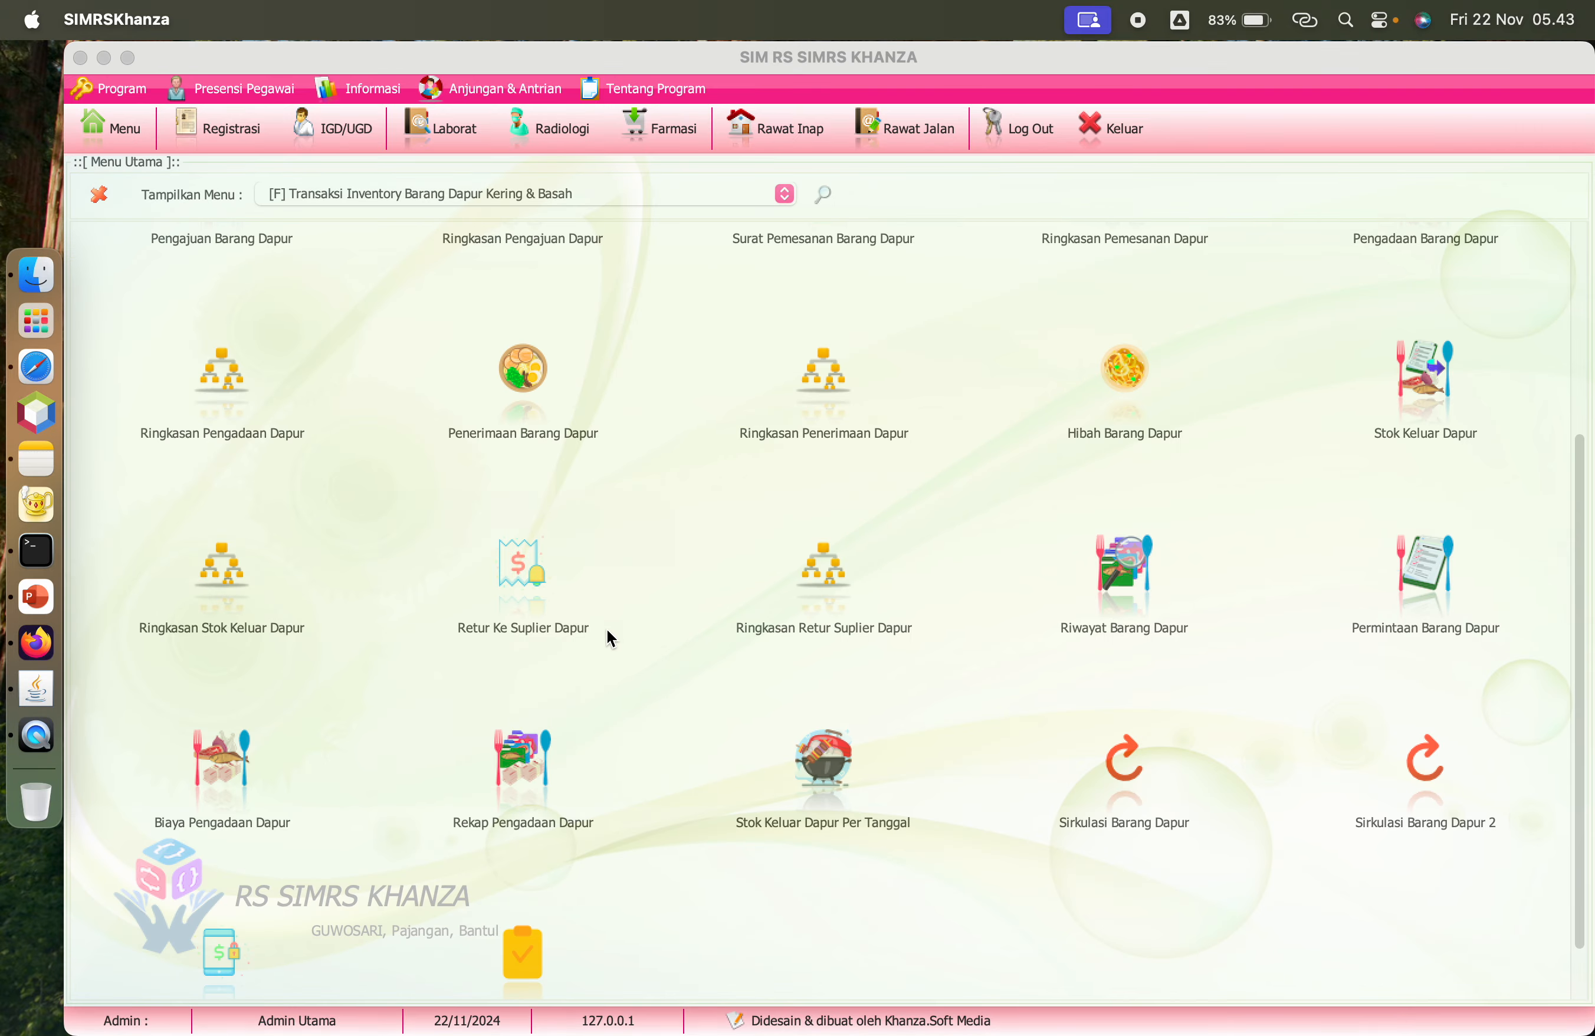
# Step: Switch the main menu to keyword search and filter its modules by "dapur"
pyautogui.click(817, 195)
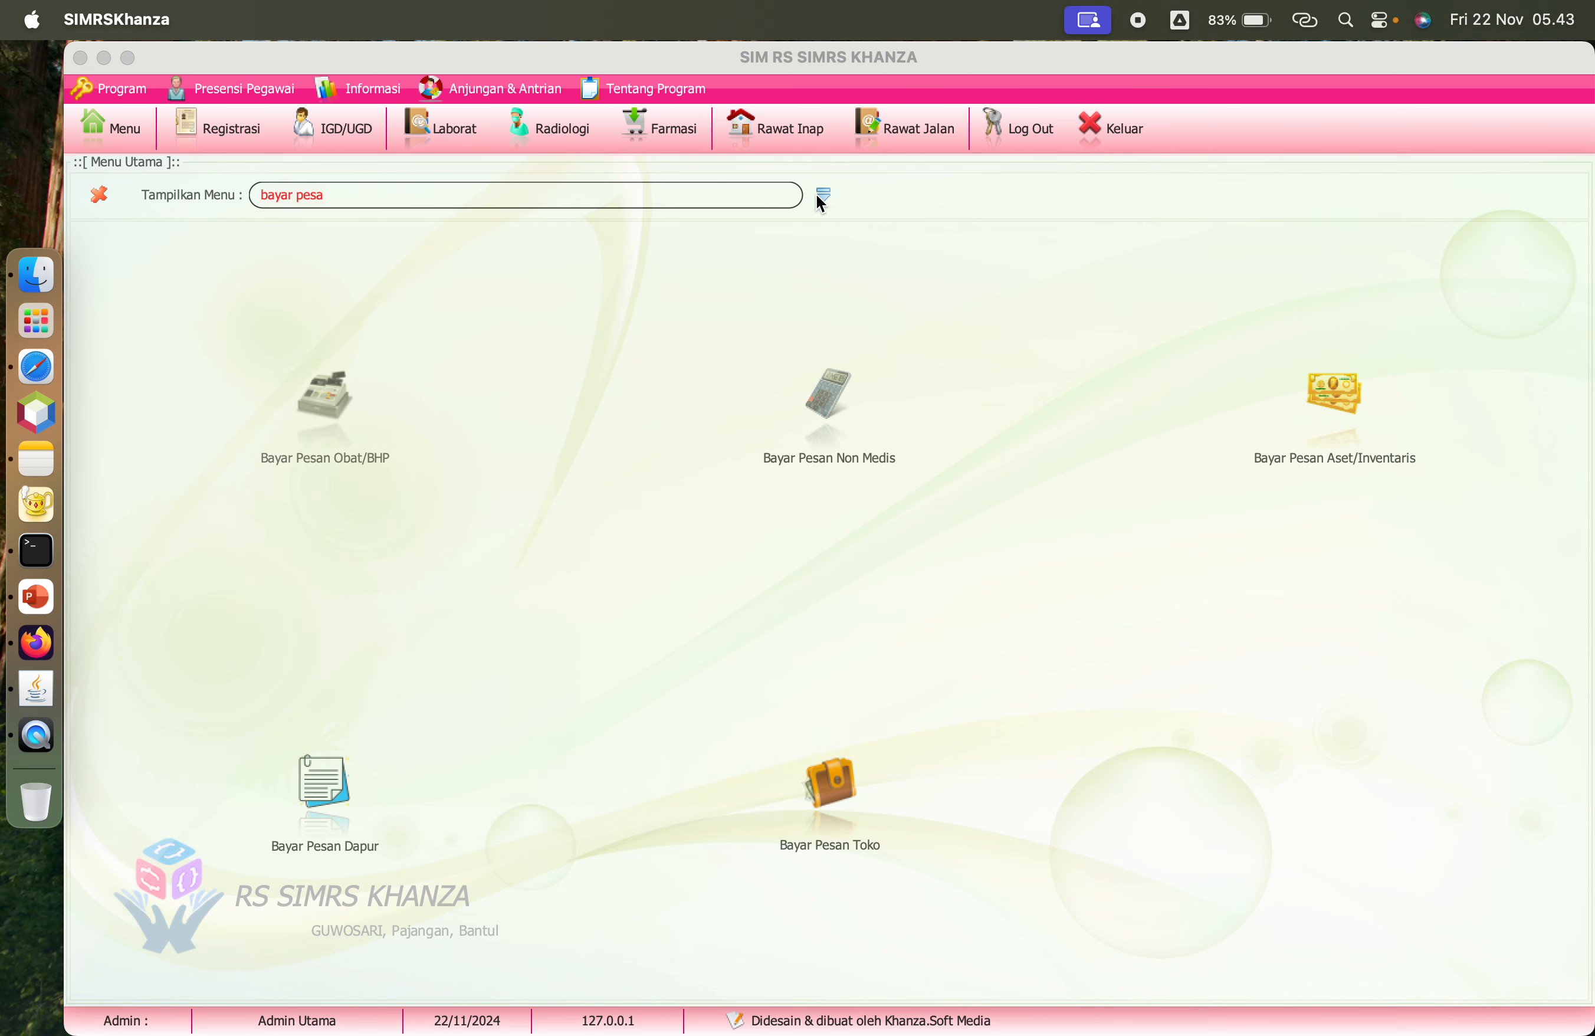
pyautogui.write('r')
pyautogui.press('BackSpace')
pyautogui.write('ringkasan b')
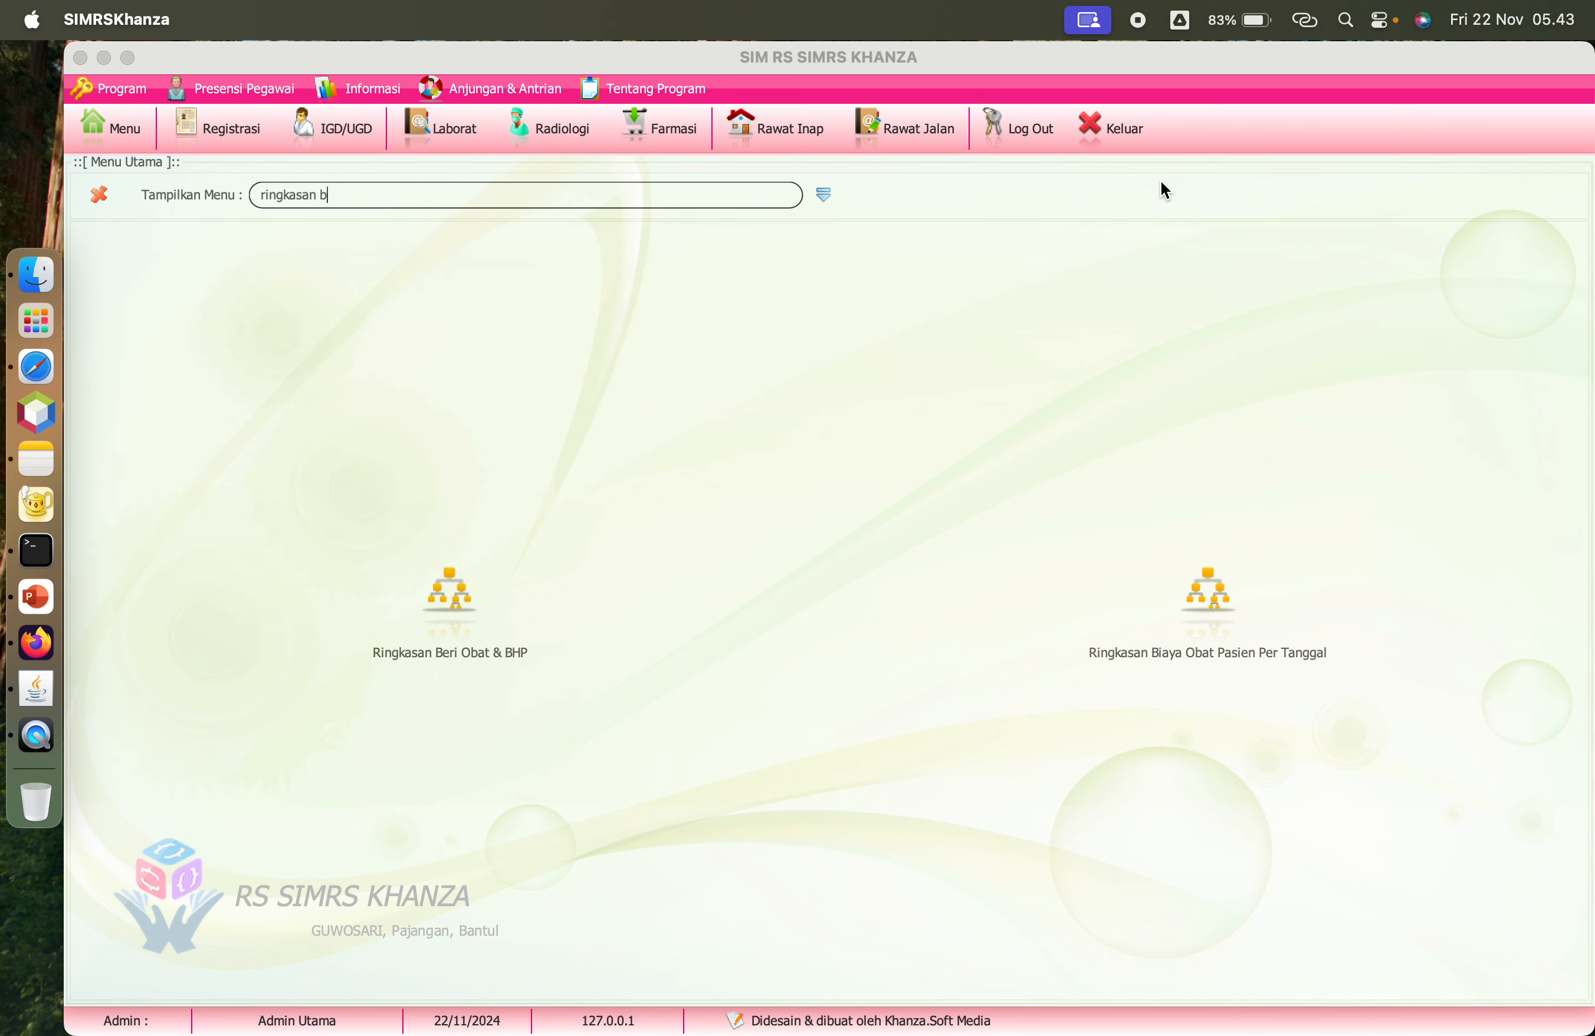
pyautogui.press('BackSpace')
pyautogui.write('dj')
pyautogui.press('BackSpace')
pyautogui.press('BackSpace')
pyautogui.press('BackSpace')
pyautogui.press('BackSpace')
pyautogui.press('BackSpace')
pyautogui.press('BackSpace')
pyautogui.press('BackSpace')
pyautogui.press('BackSpace')
pyautogui.press('BackSpace')
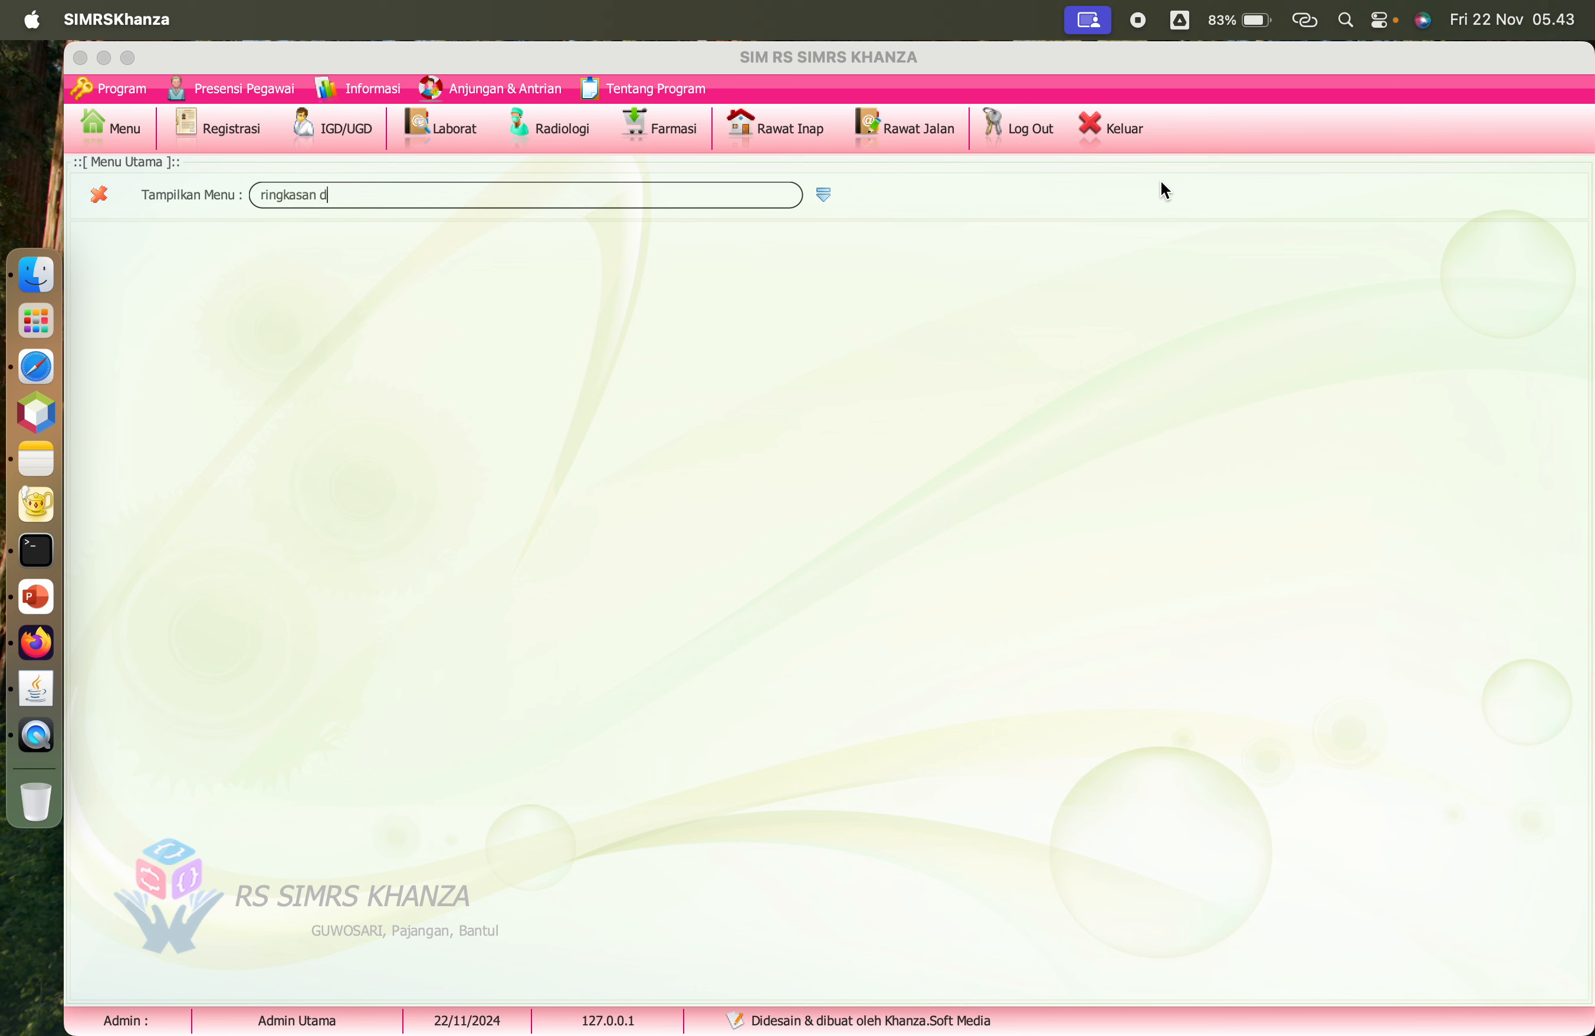
pyautogui.press('BackSpace')
pyautogui.press('BackSpace')
pyautogui.press('BackSpace')
pyautogui.write('dapur')
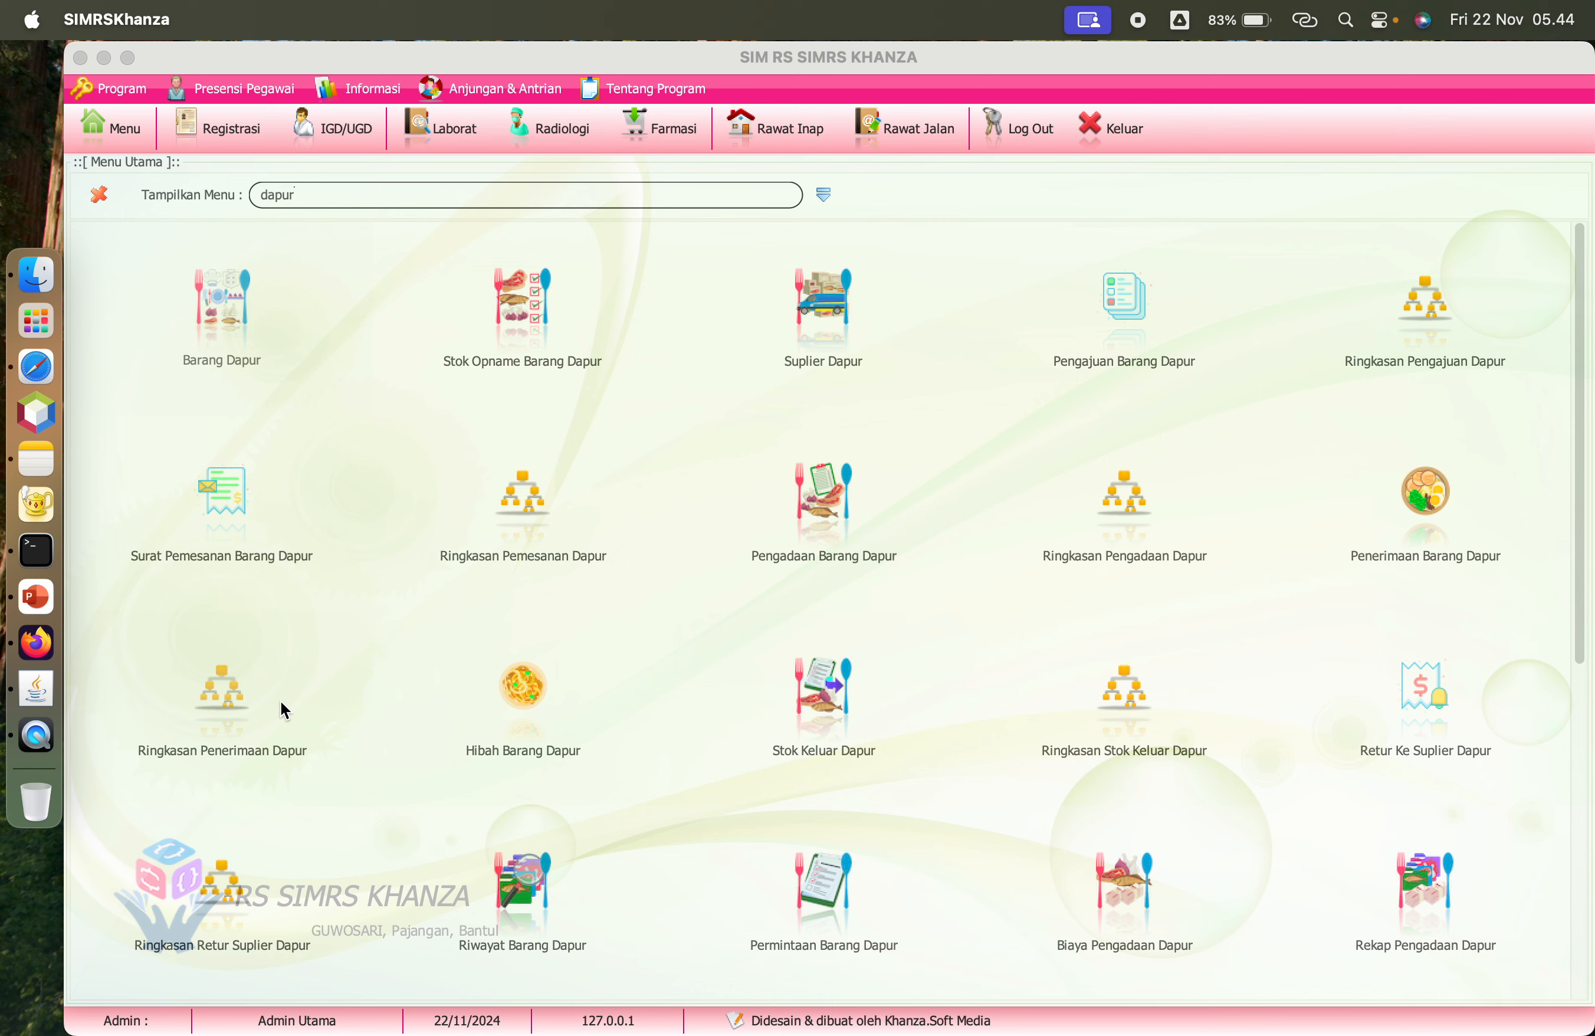
# Step: Open Ringkasan Penerimaan Dapur, set the starting Tgl.Datang to 22-11-2001, and list all receipts in that period
pyautogui.click(247, 701)
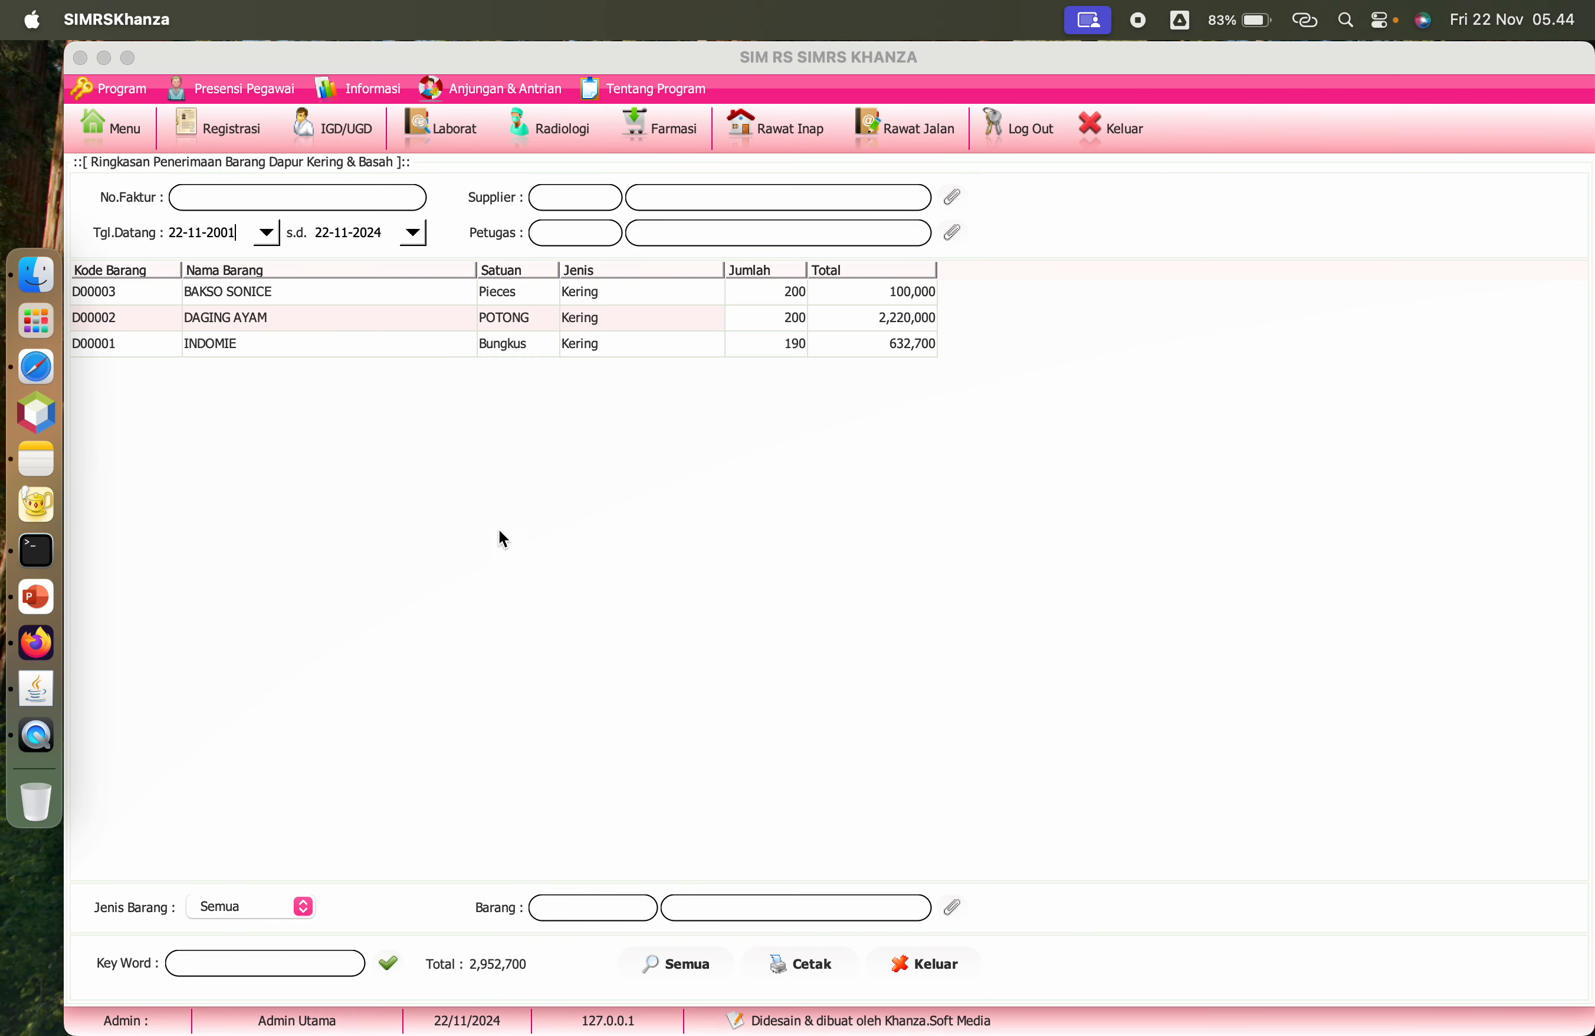
pyautogui.click(667, 965)
# Step: Sort the receipt summary successively by Jumlah descending, Total descending, Satuan ascending and Satuan descending
pyautogui.rightClick(707, 382)
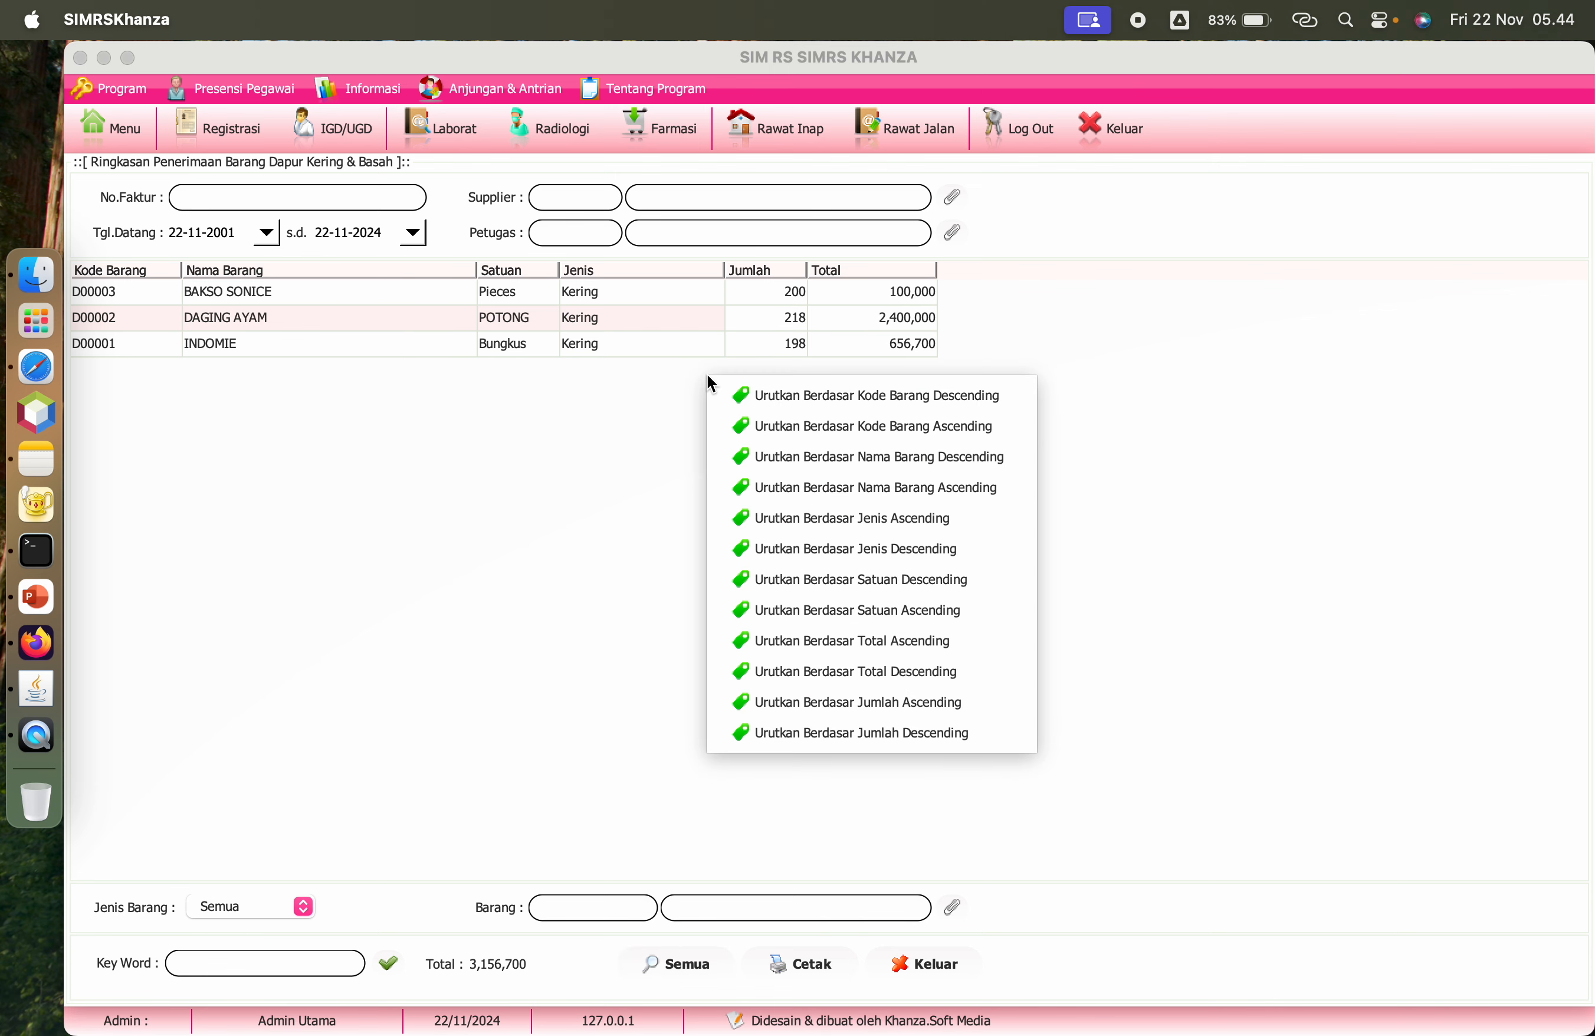
pyautogui.click(908, 737)
pyautogui.rightClick(797, 560)
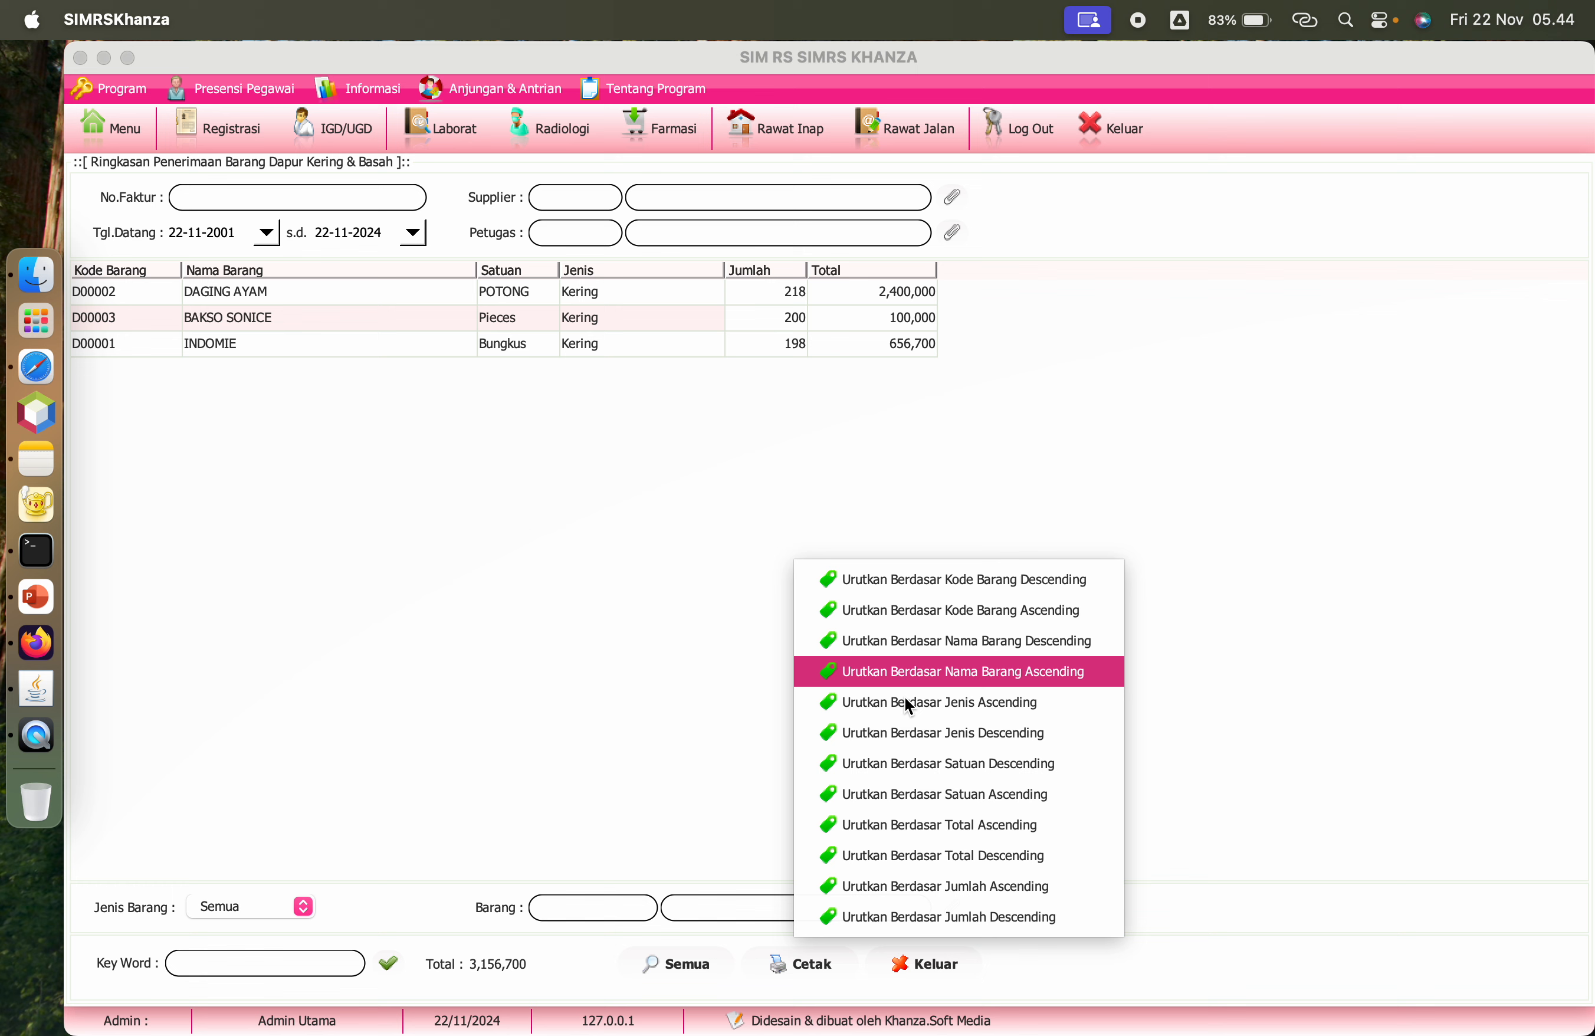
pyautogui.click(962, 856)
pyautogui.rightClick(669, 458)
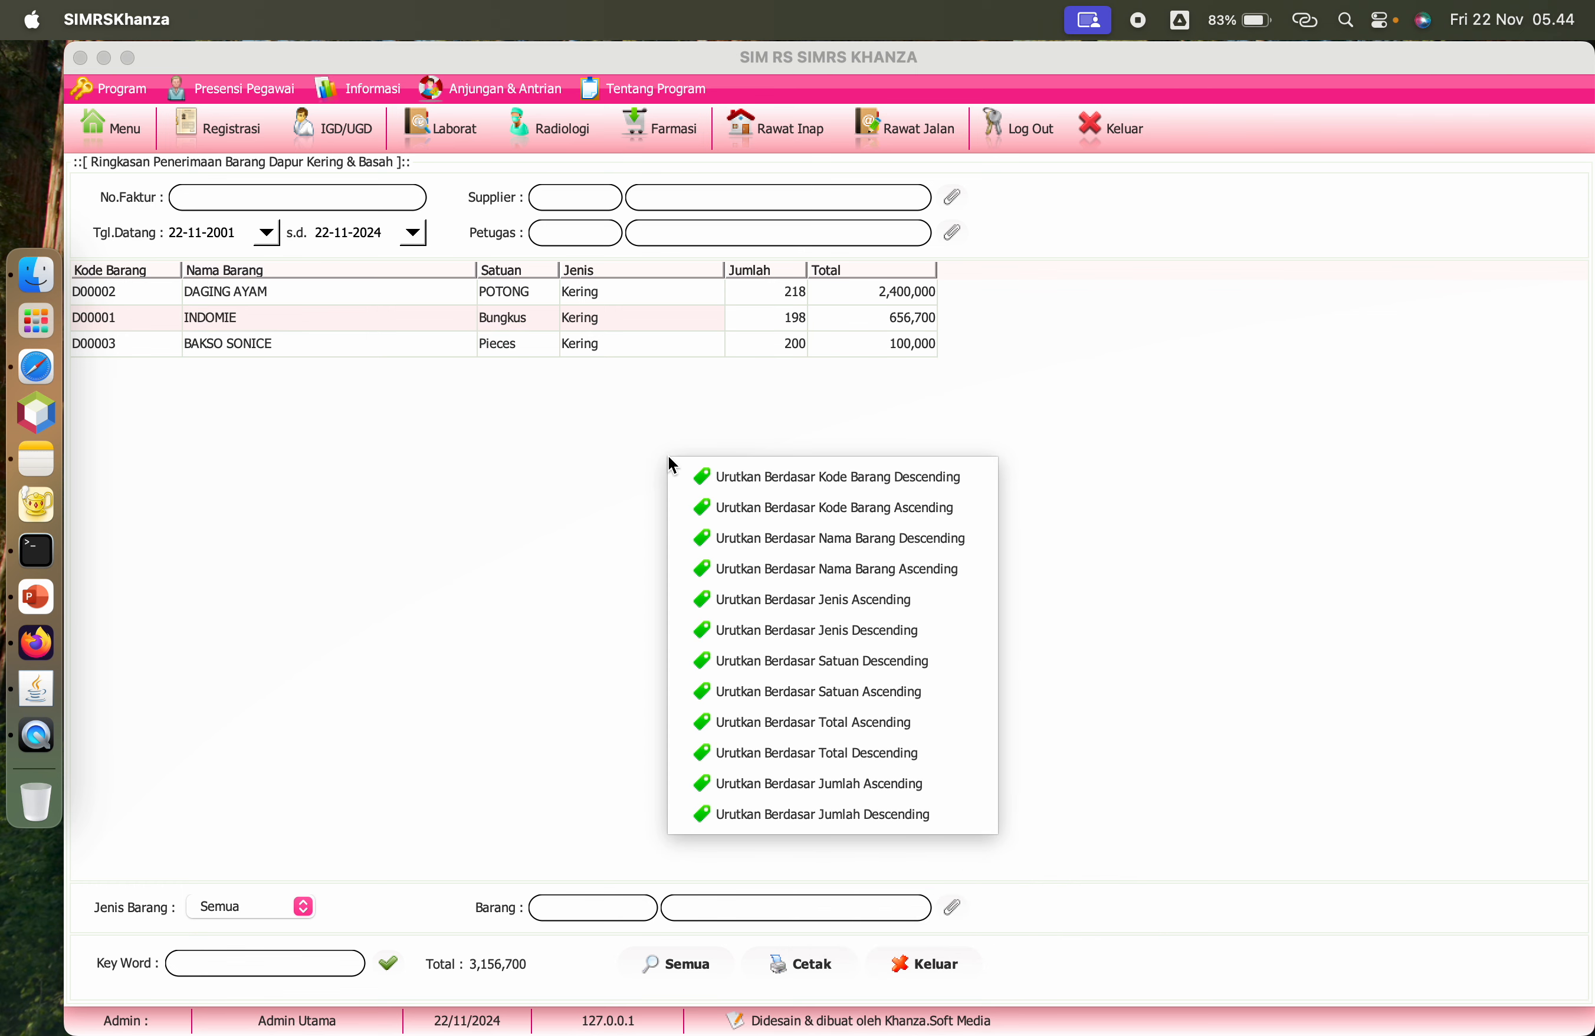
pyautogui.click(873, 692)
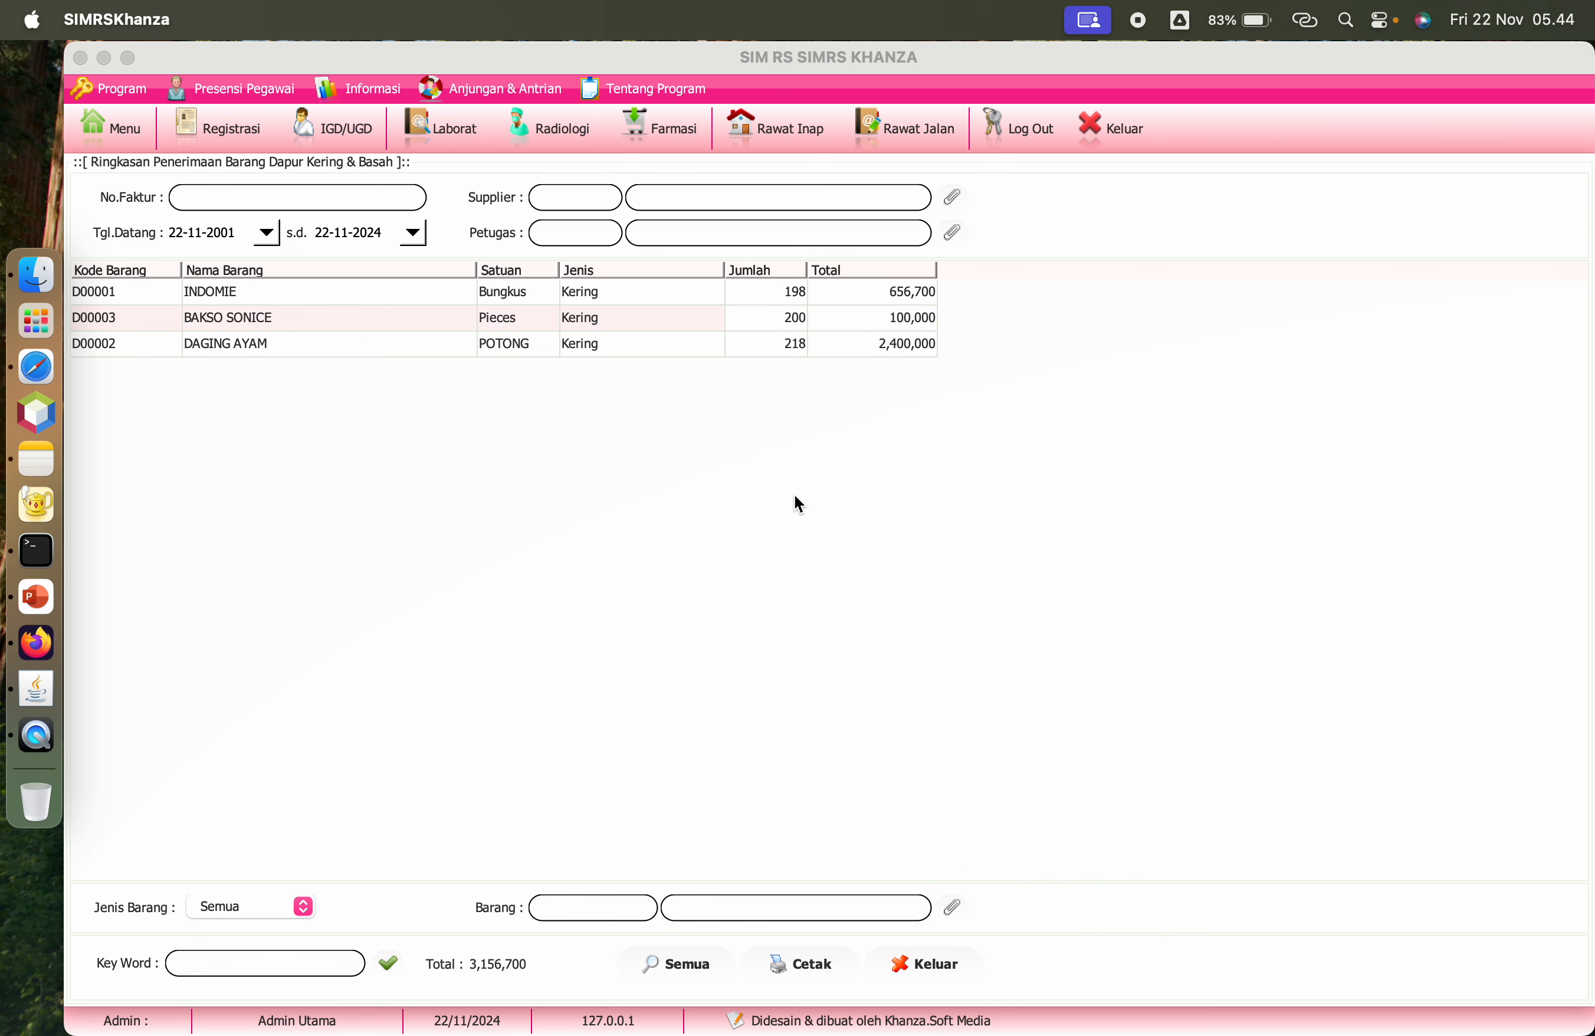
pyautogui.rightClick(794, 495)
pyautogui.click(991, 671)
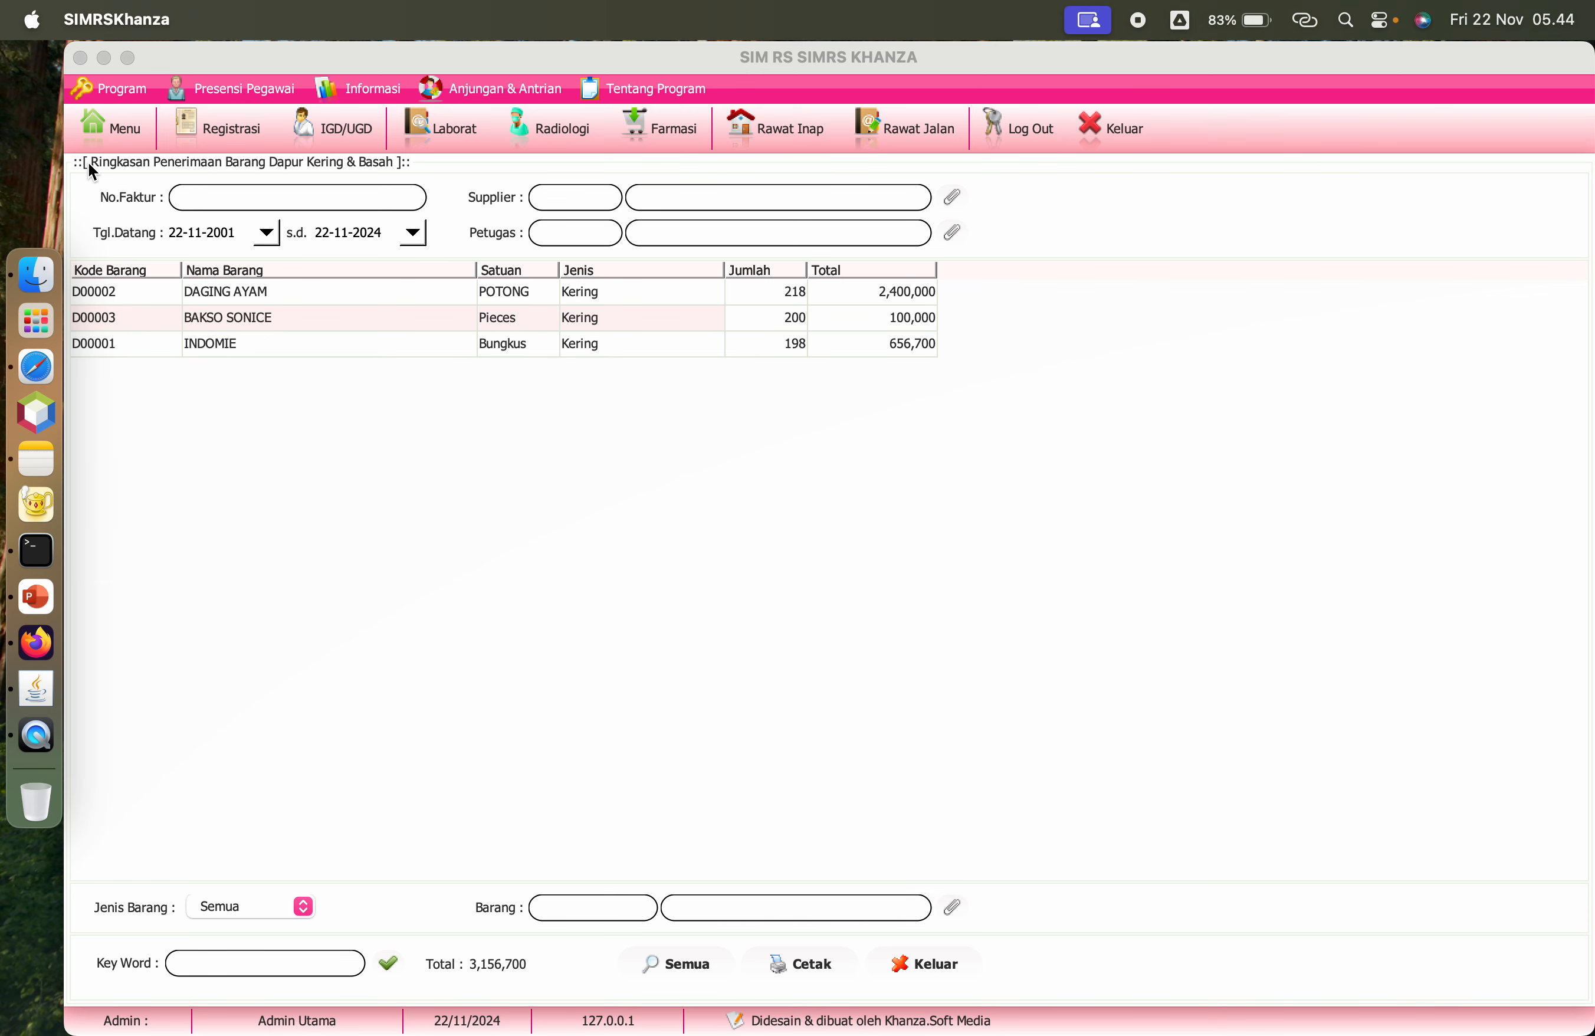
# Step: Open Ringkasan Stok Keluar Dapur and list the outgoing items with the starting Tanggal set to 22-11-2001
pyautogui.click(106, 140)
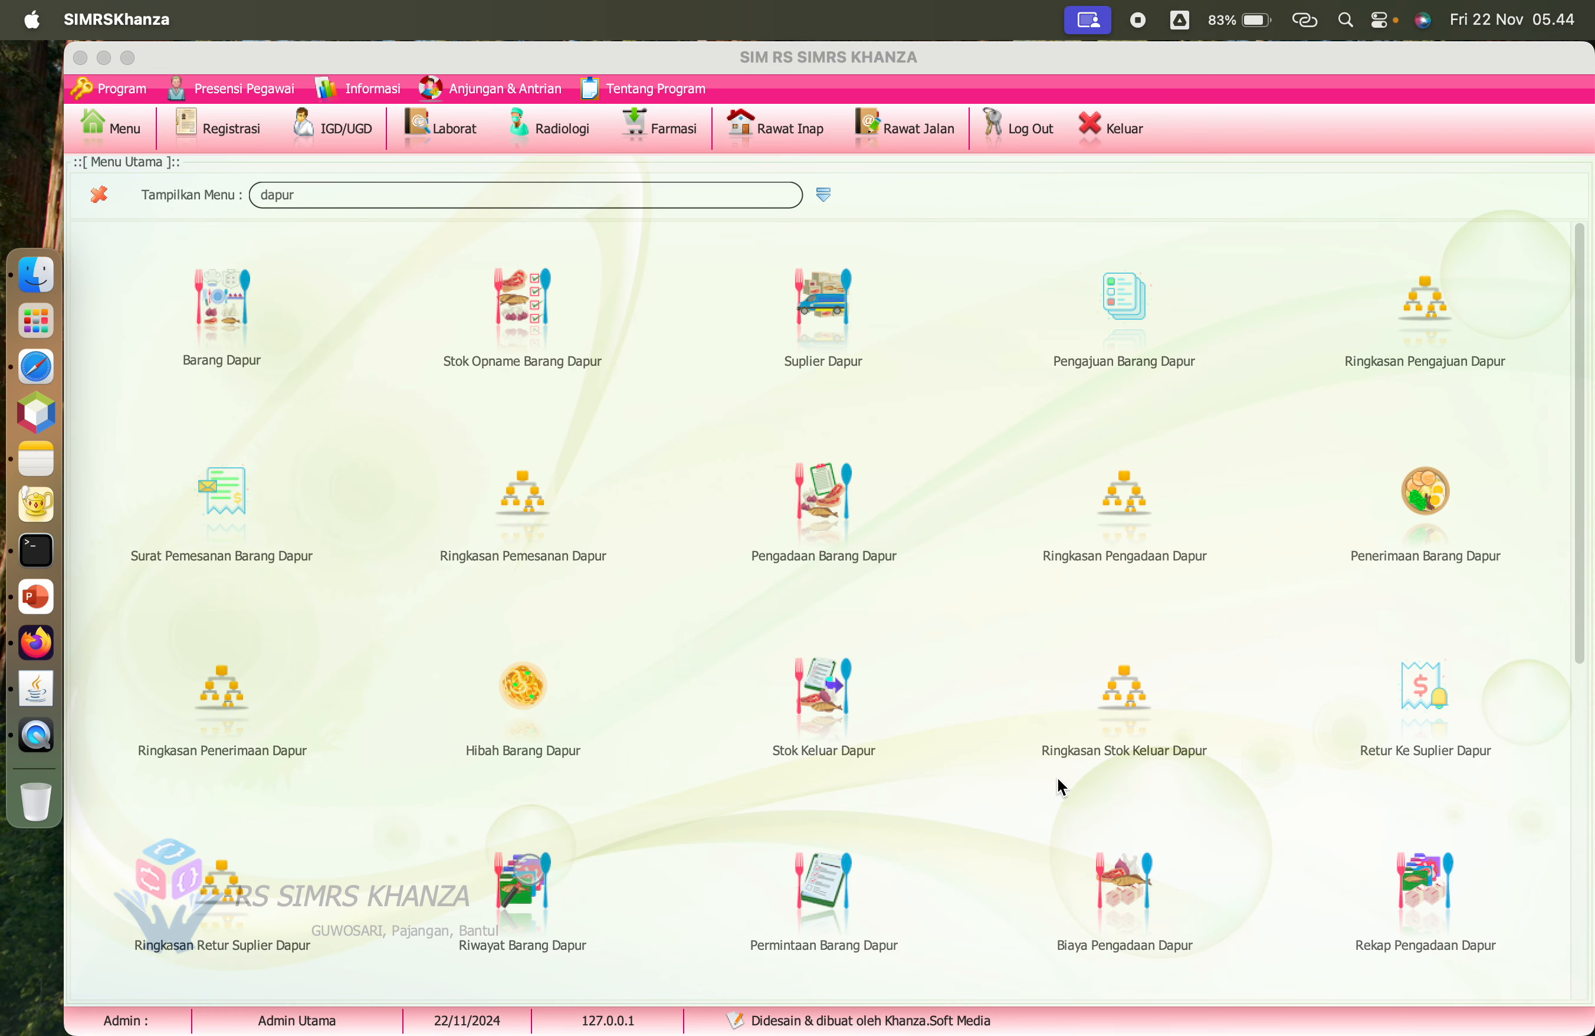
pyautogui.scroll(-3, 1051, 771)
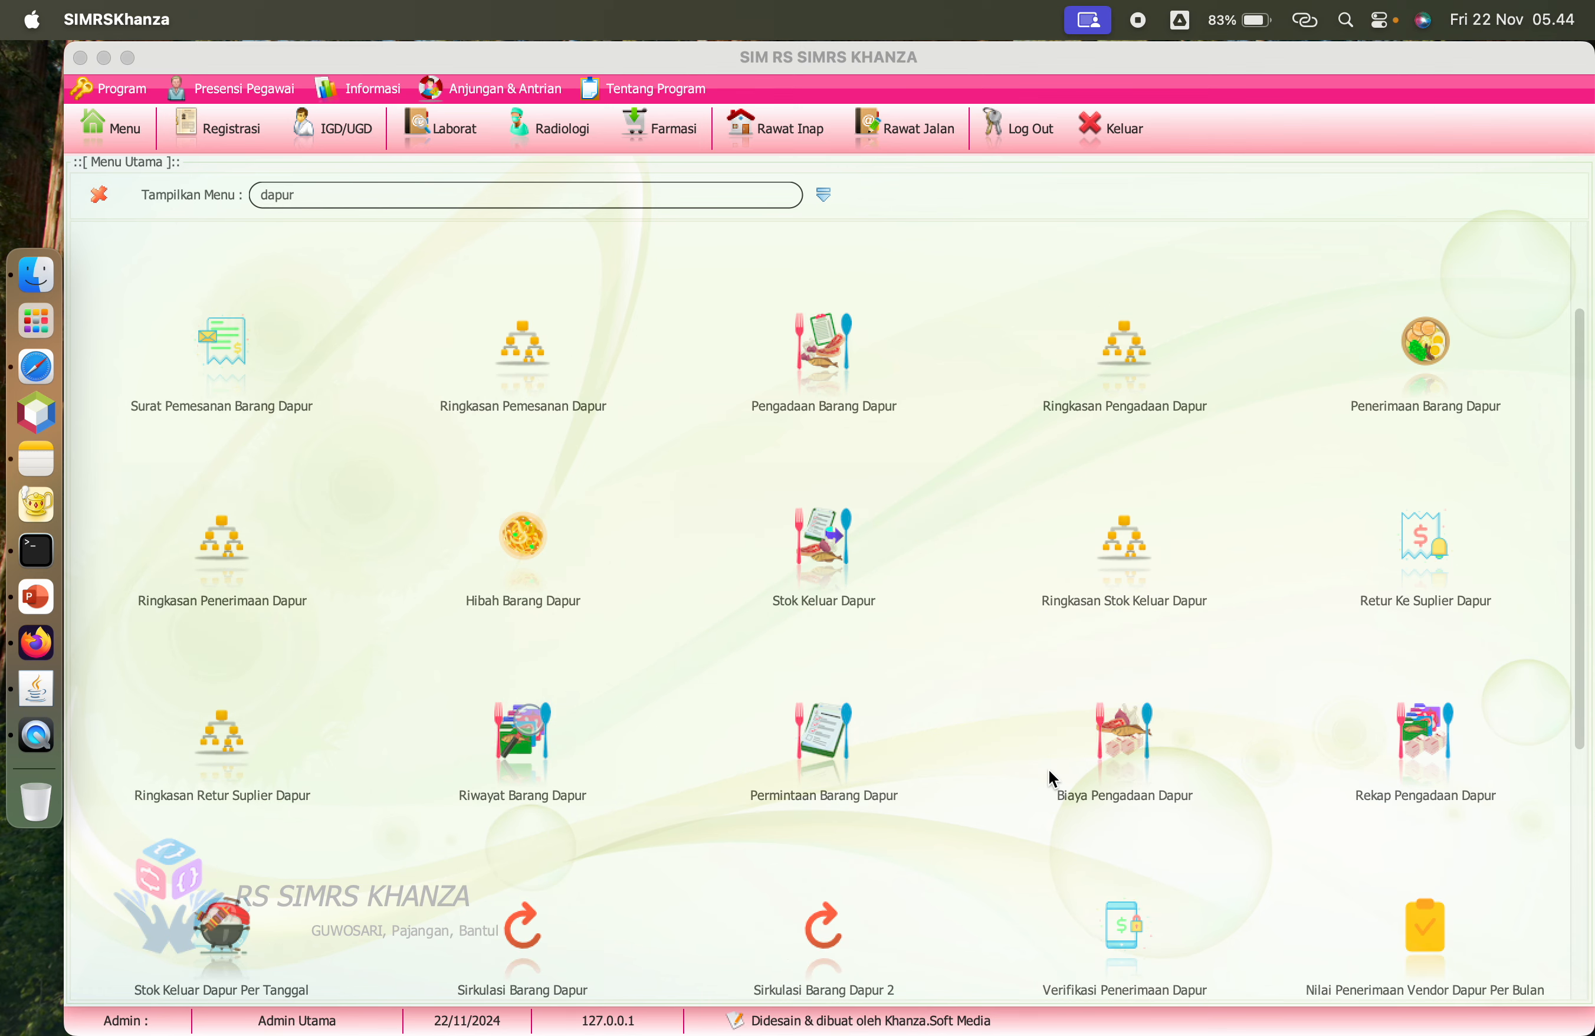
pyautogui.click(1129, 604)
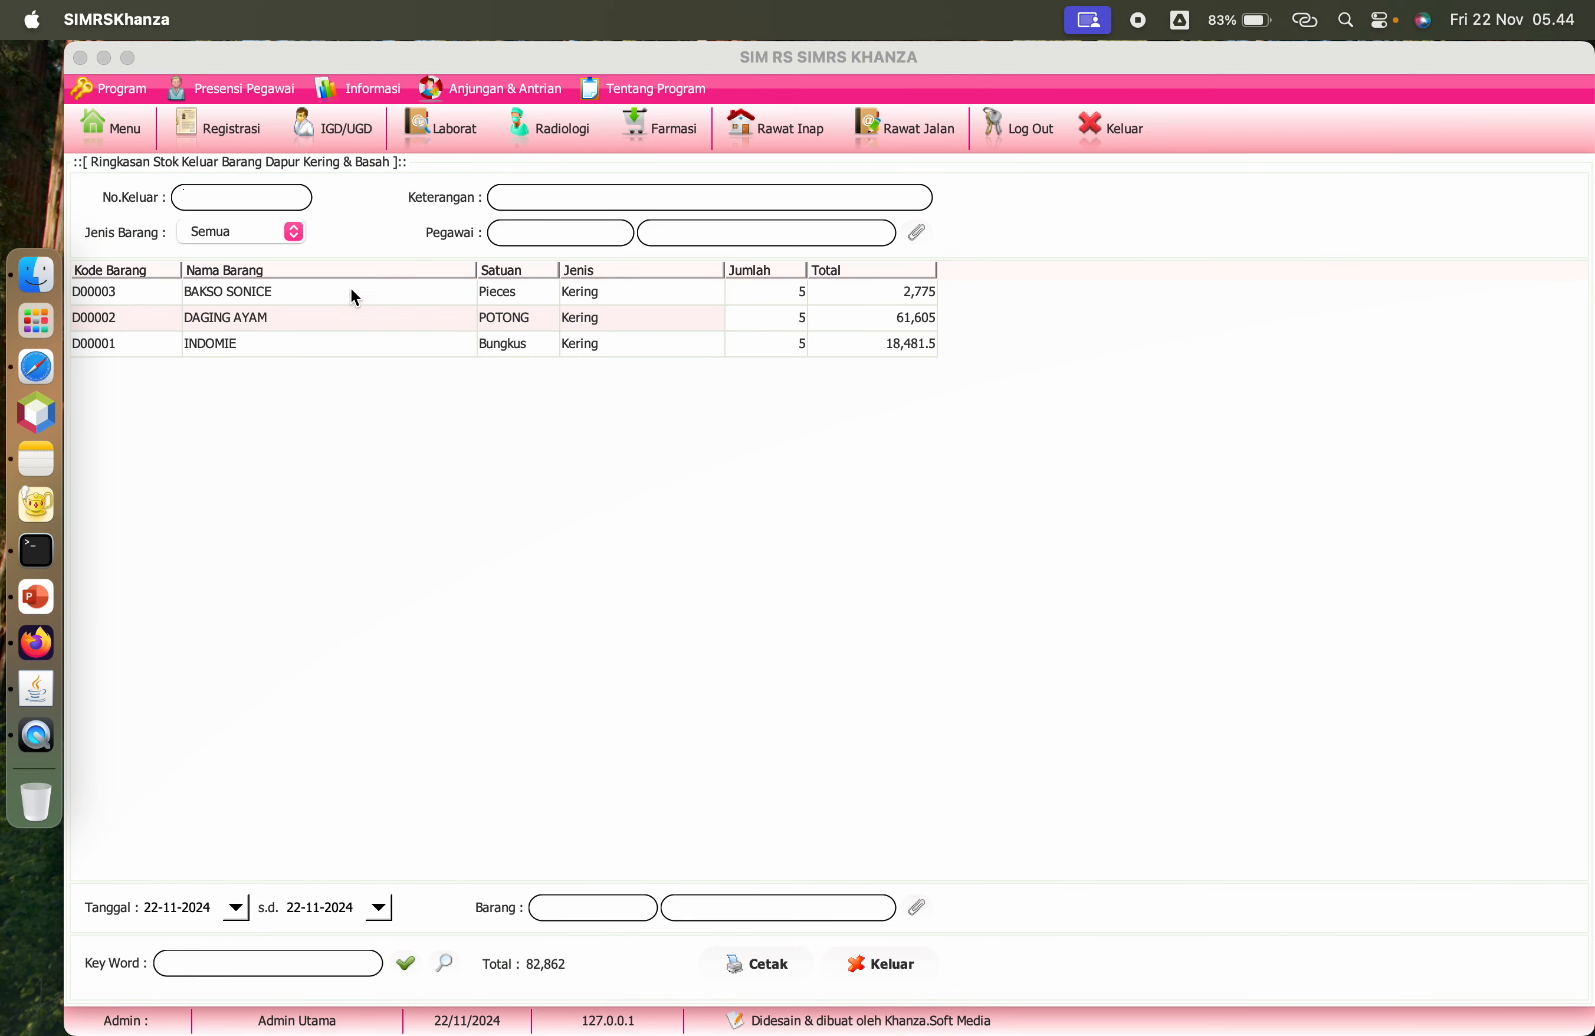
pyautogui.click(213, 909)
pyautogui.press('BackSpace')
pyautogui.press('BackSpace')
pyautogui.write('01')
pyautogui.click(444, 963)
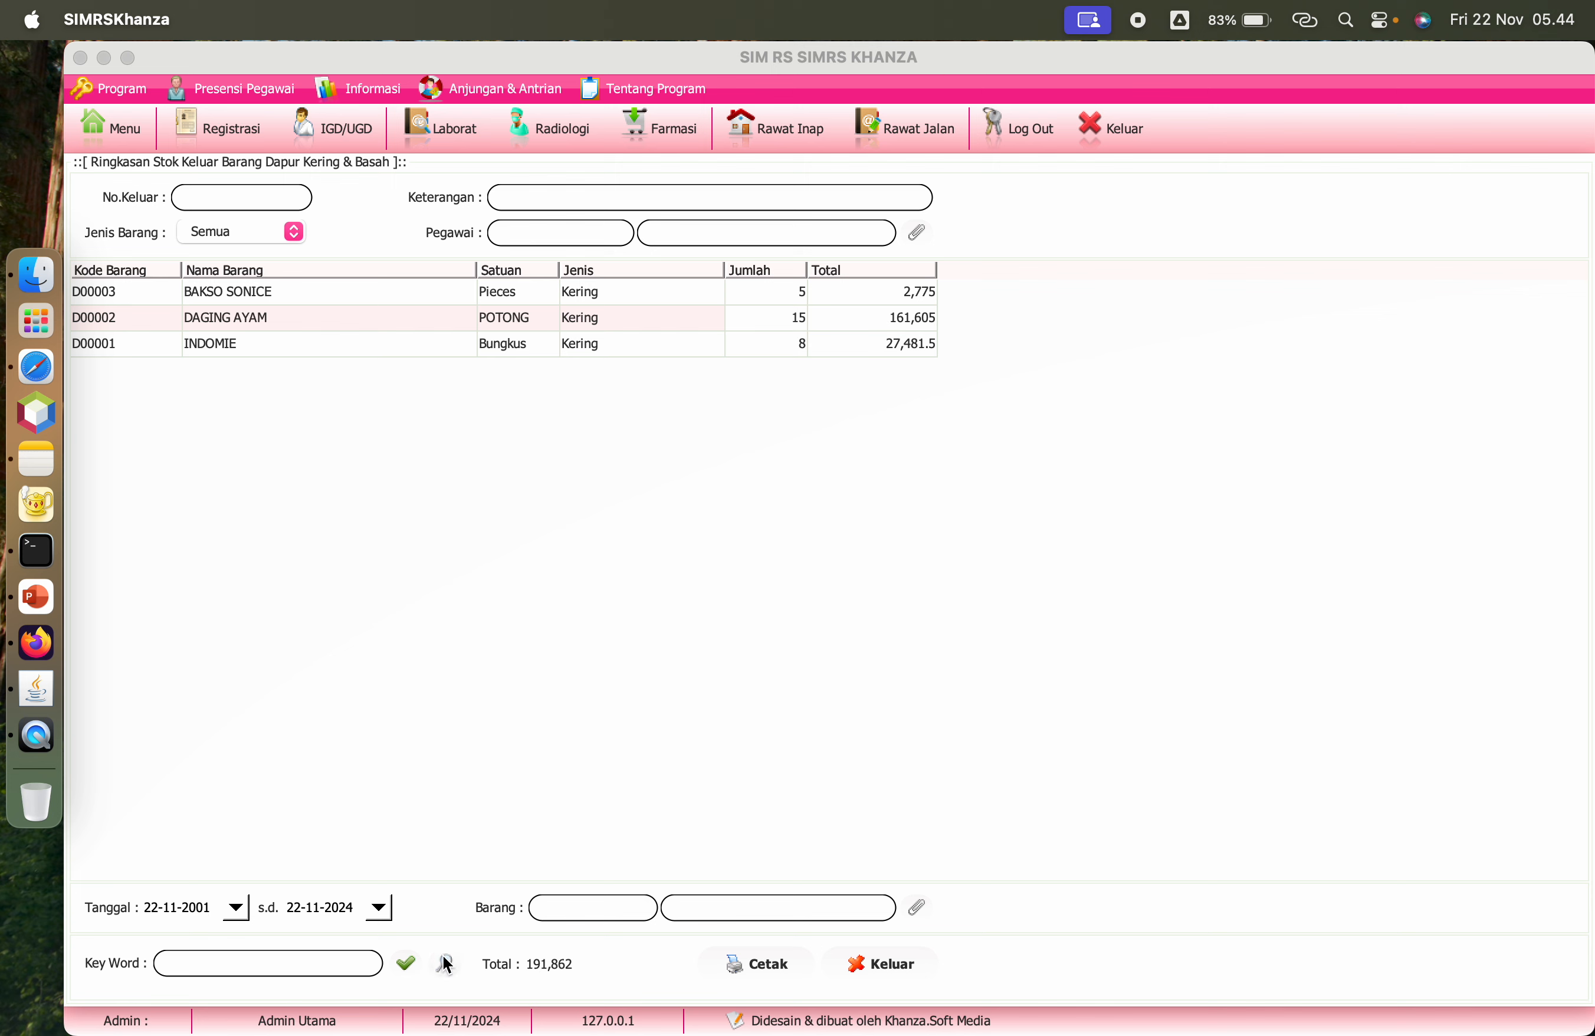
# Step: Sort the outgoing stock summary successively by Jumlah descending, Total descending and Nama Barang ascending
pyautogui.rightClick(791, 473)
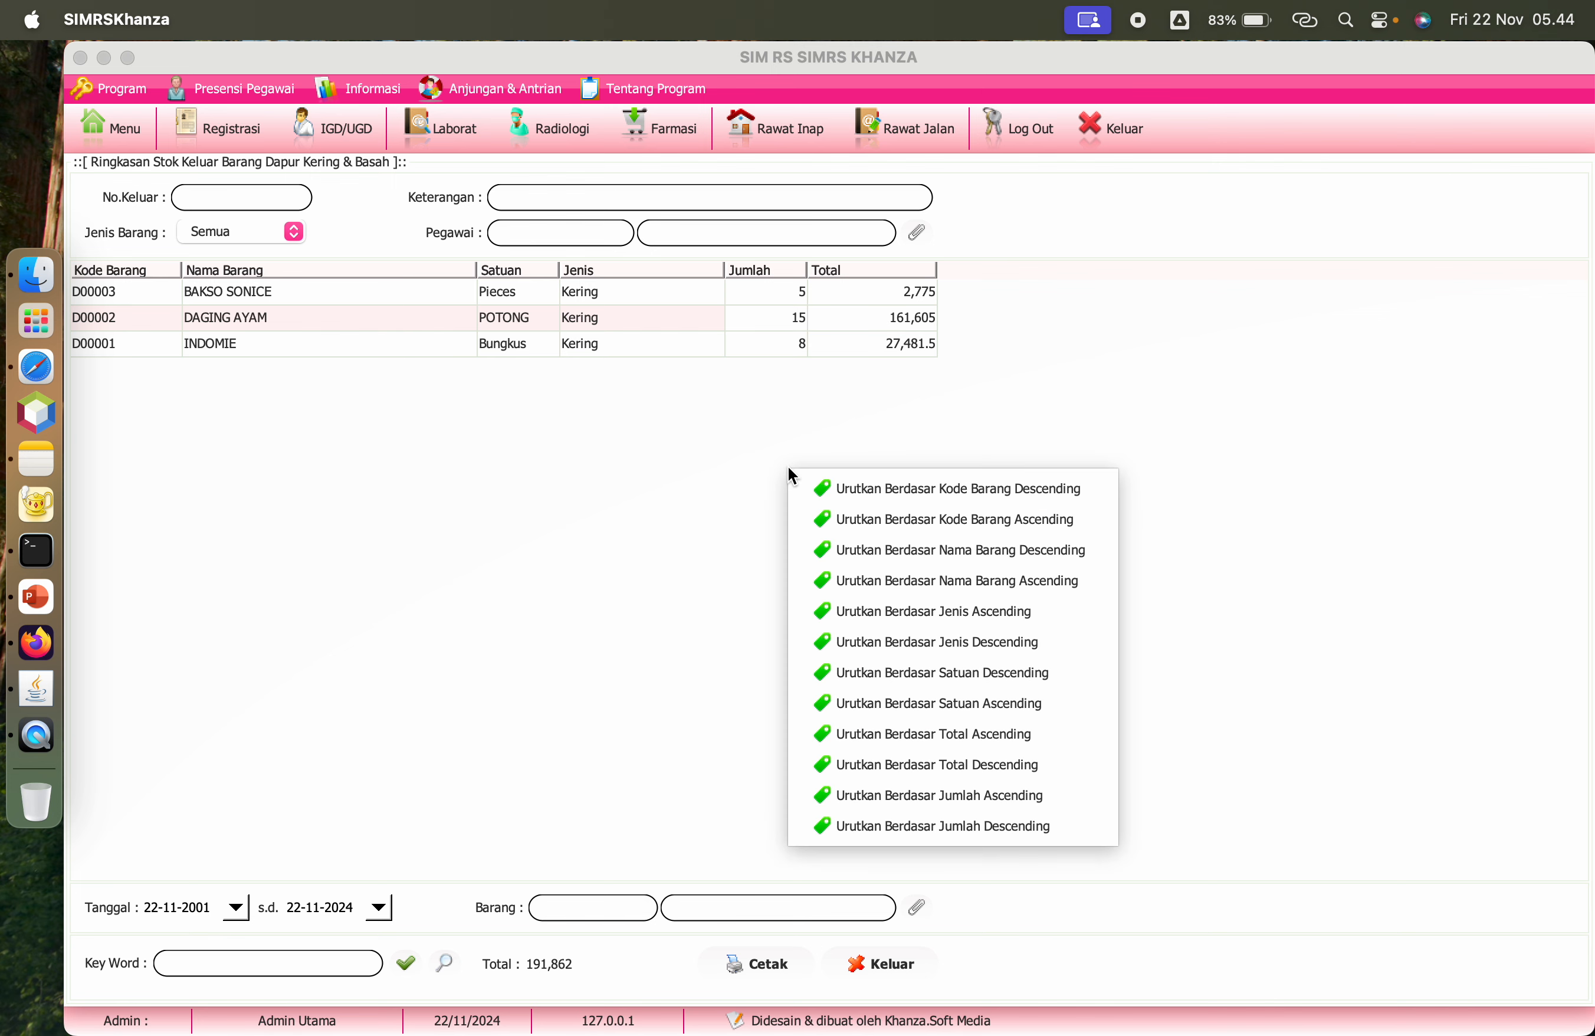
pyautogui.click(1042, 816)
pyautogui.rightClick(820, 388)
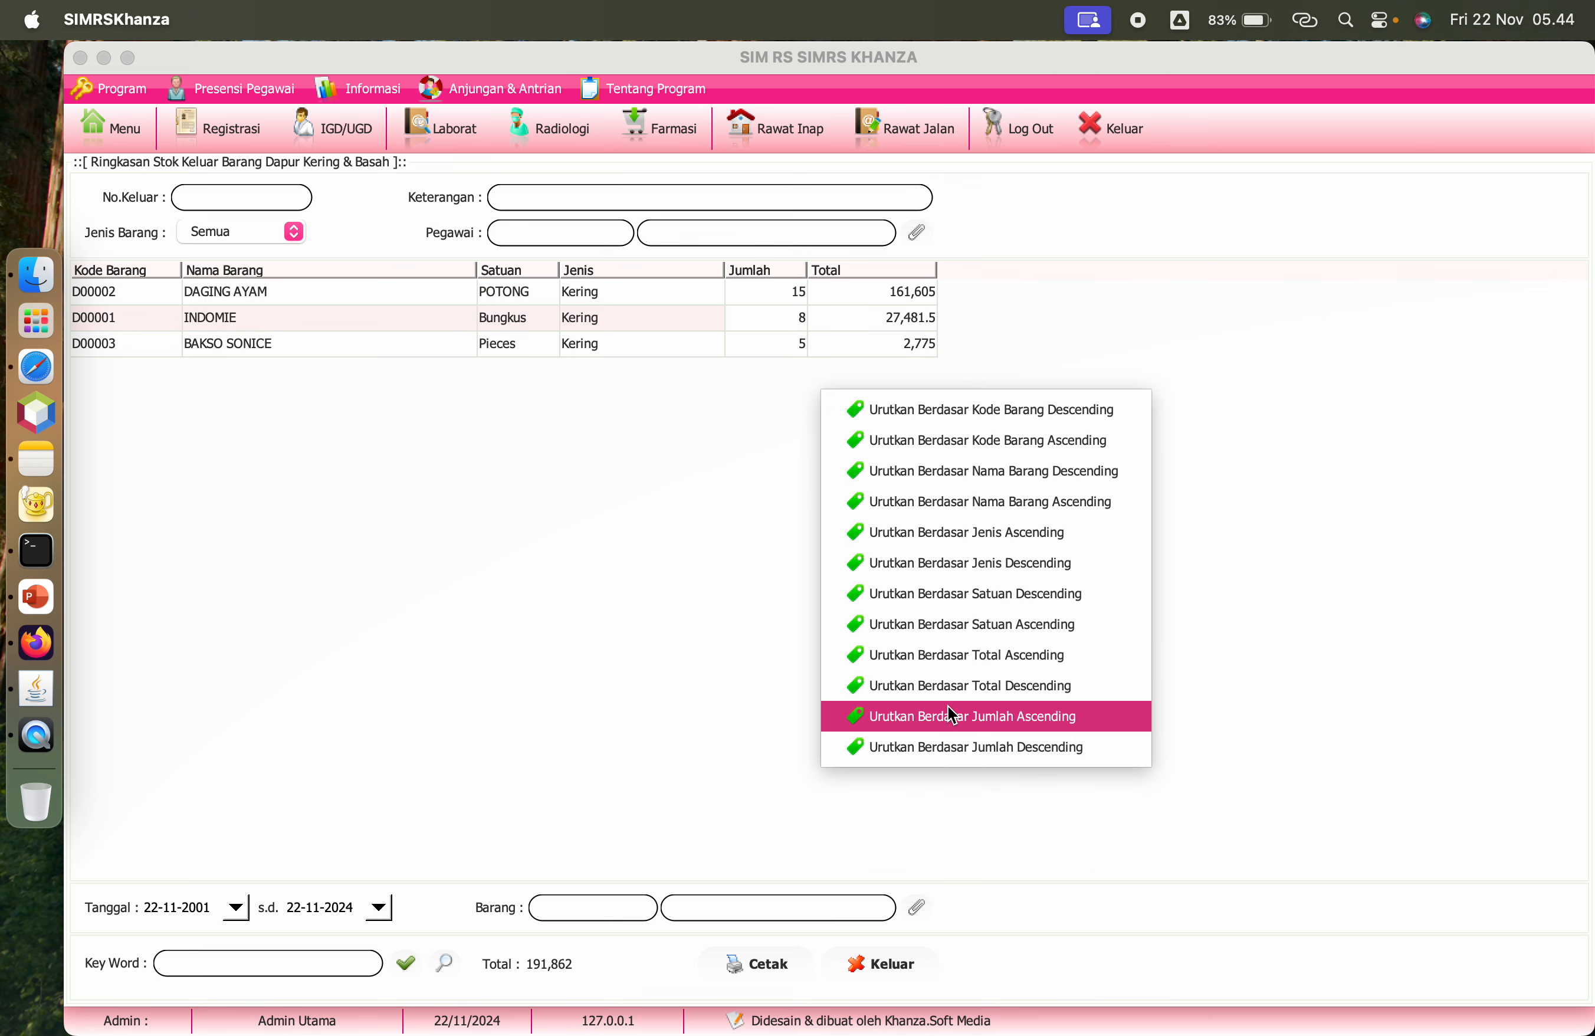
pyautogui.click(961, 688)
pyautogui.rightClick(841, 483)
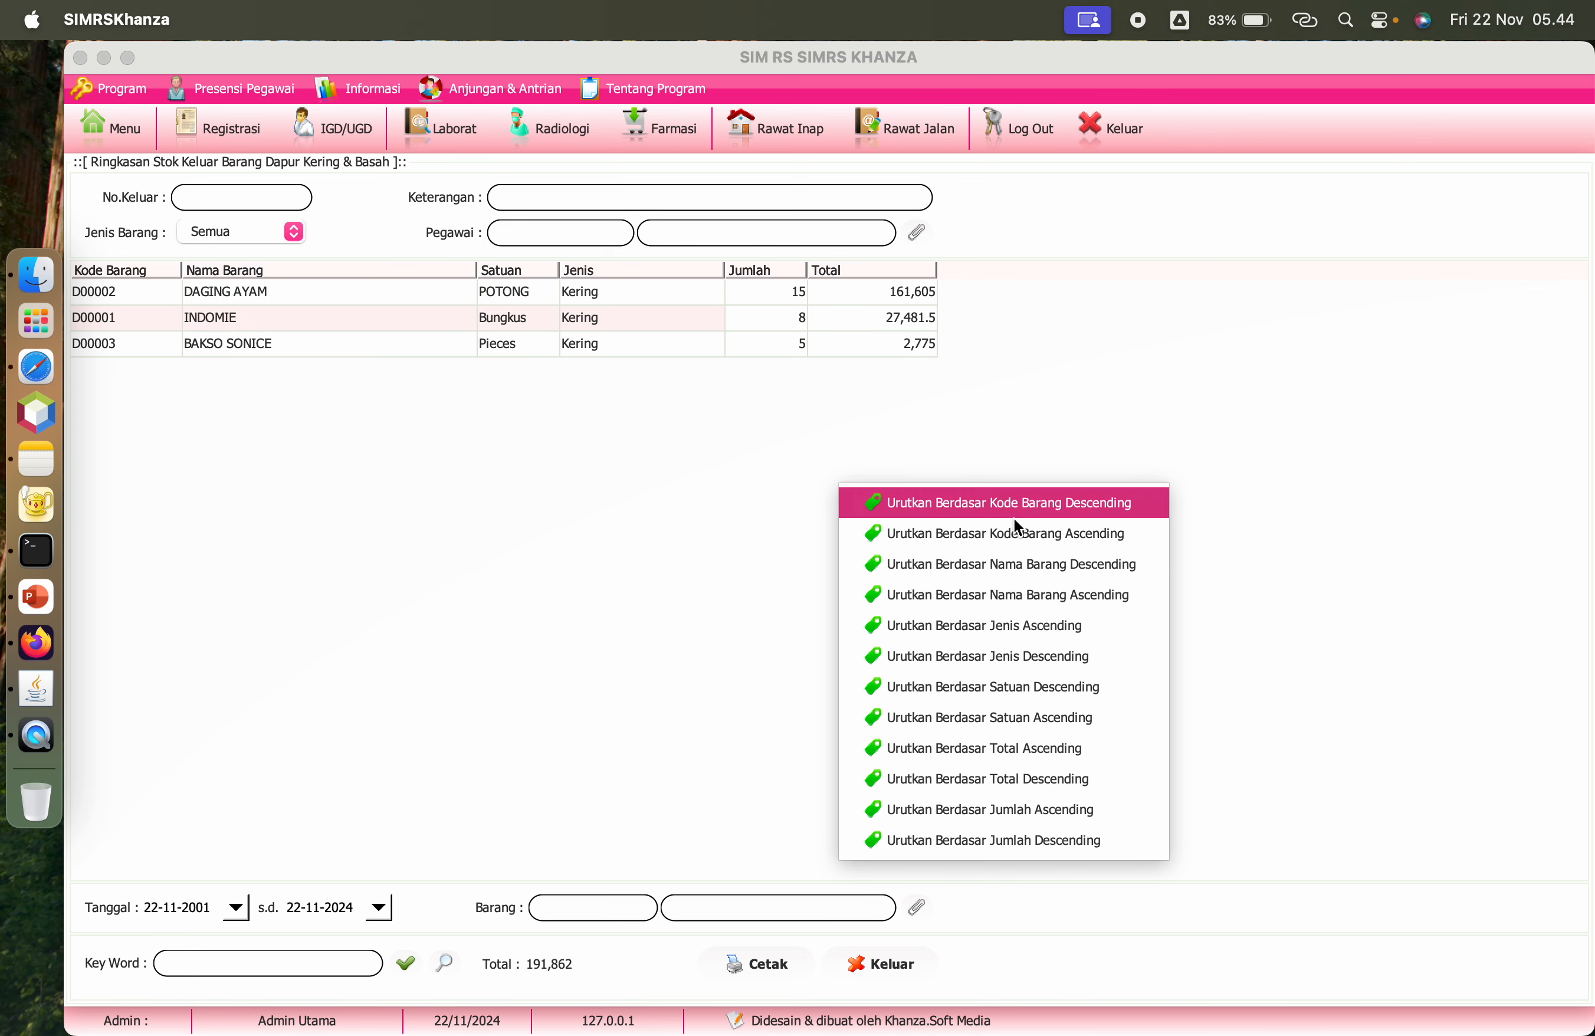
pyautogui.click(1042, 594)
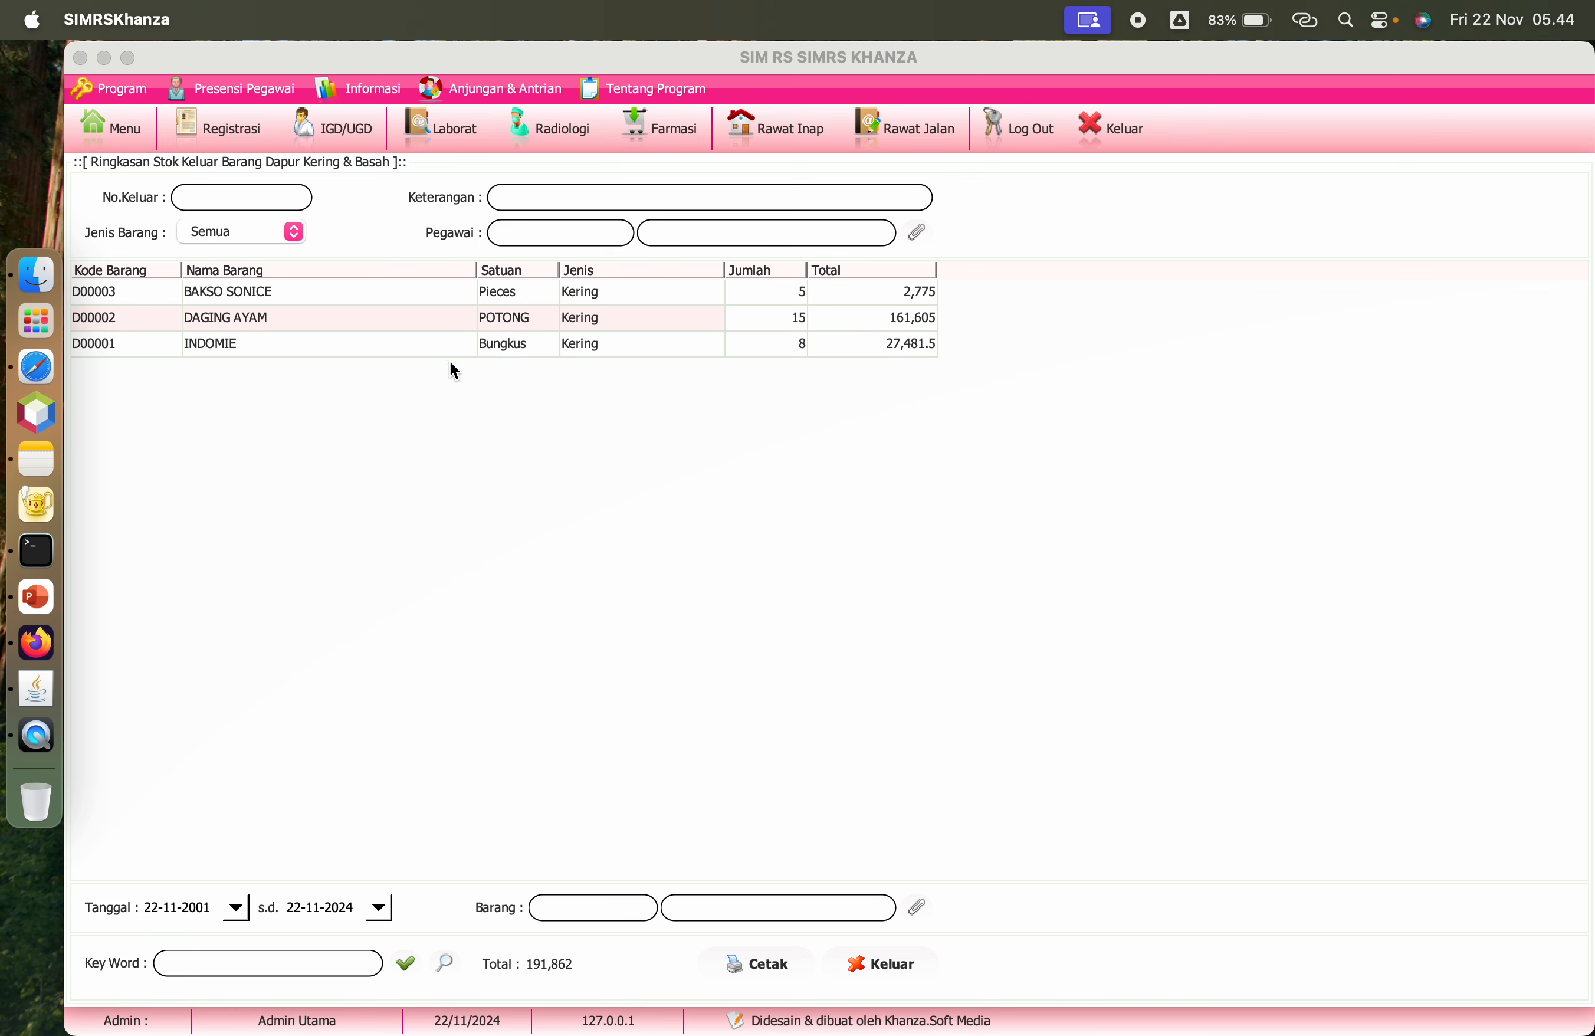
# Step: Return to the main menu and open Stok Keluar Dapur Per Tanggal
pyautogui.click(123, 130)
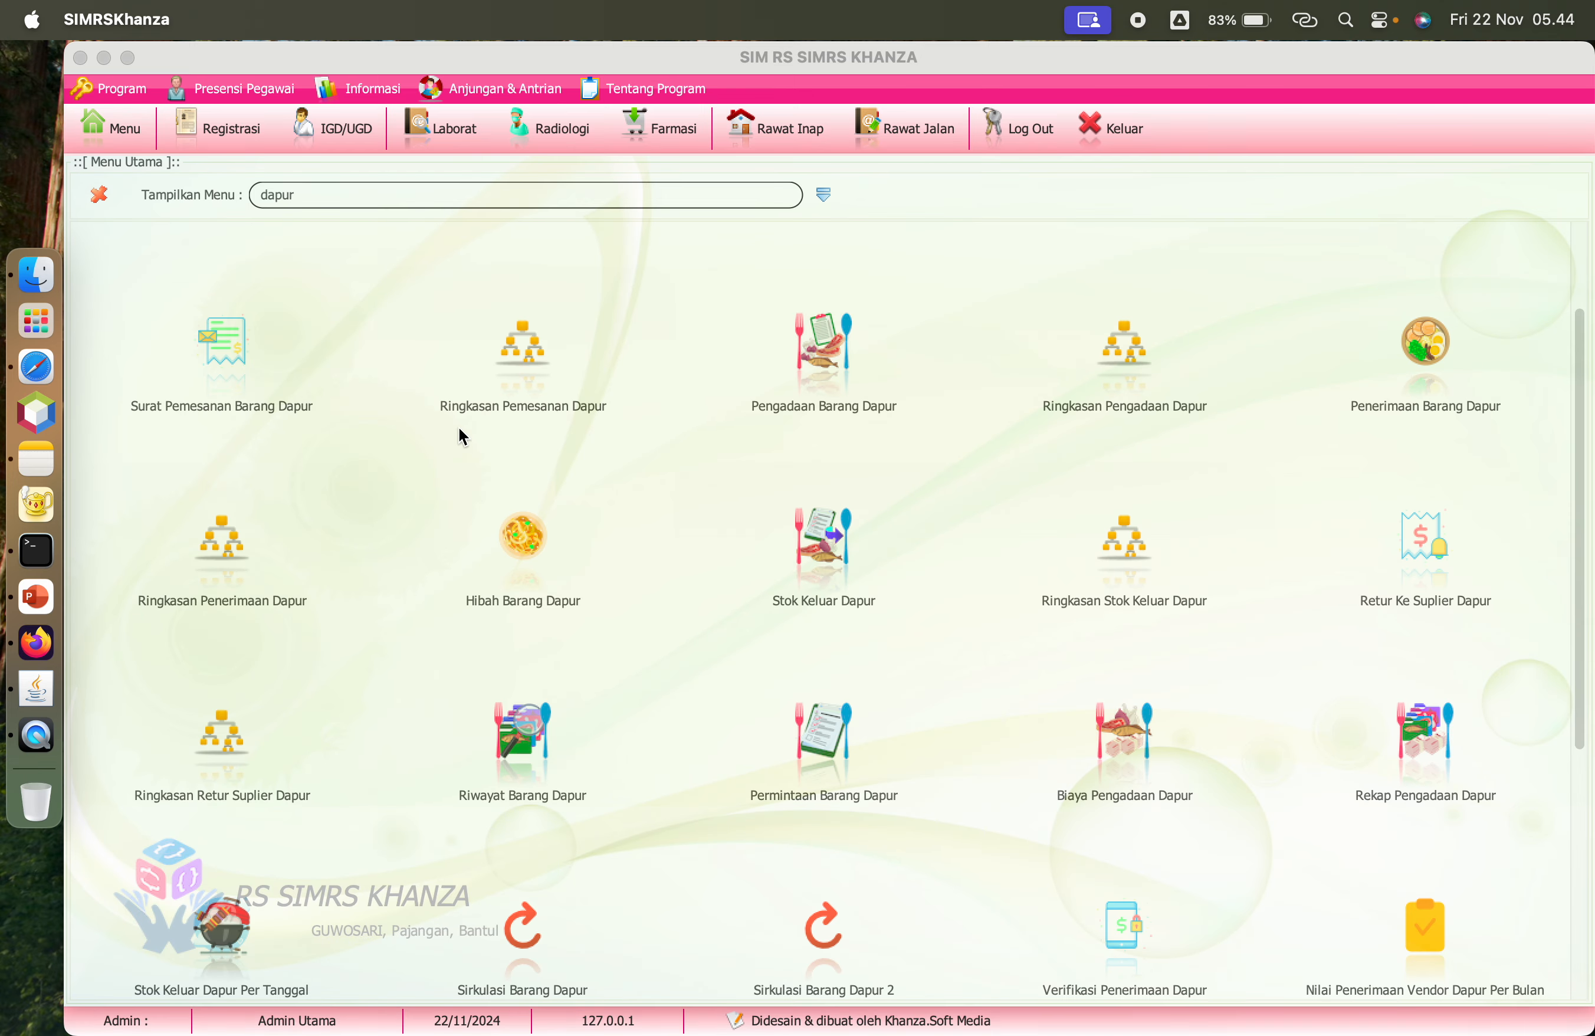
pyautogui.scroll(-5, 459, 433)
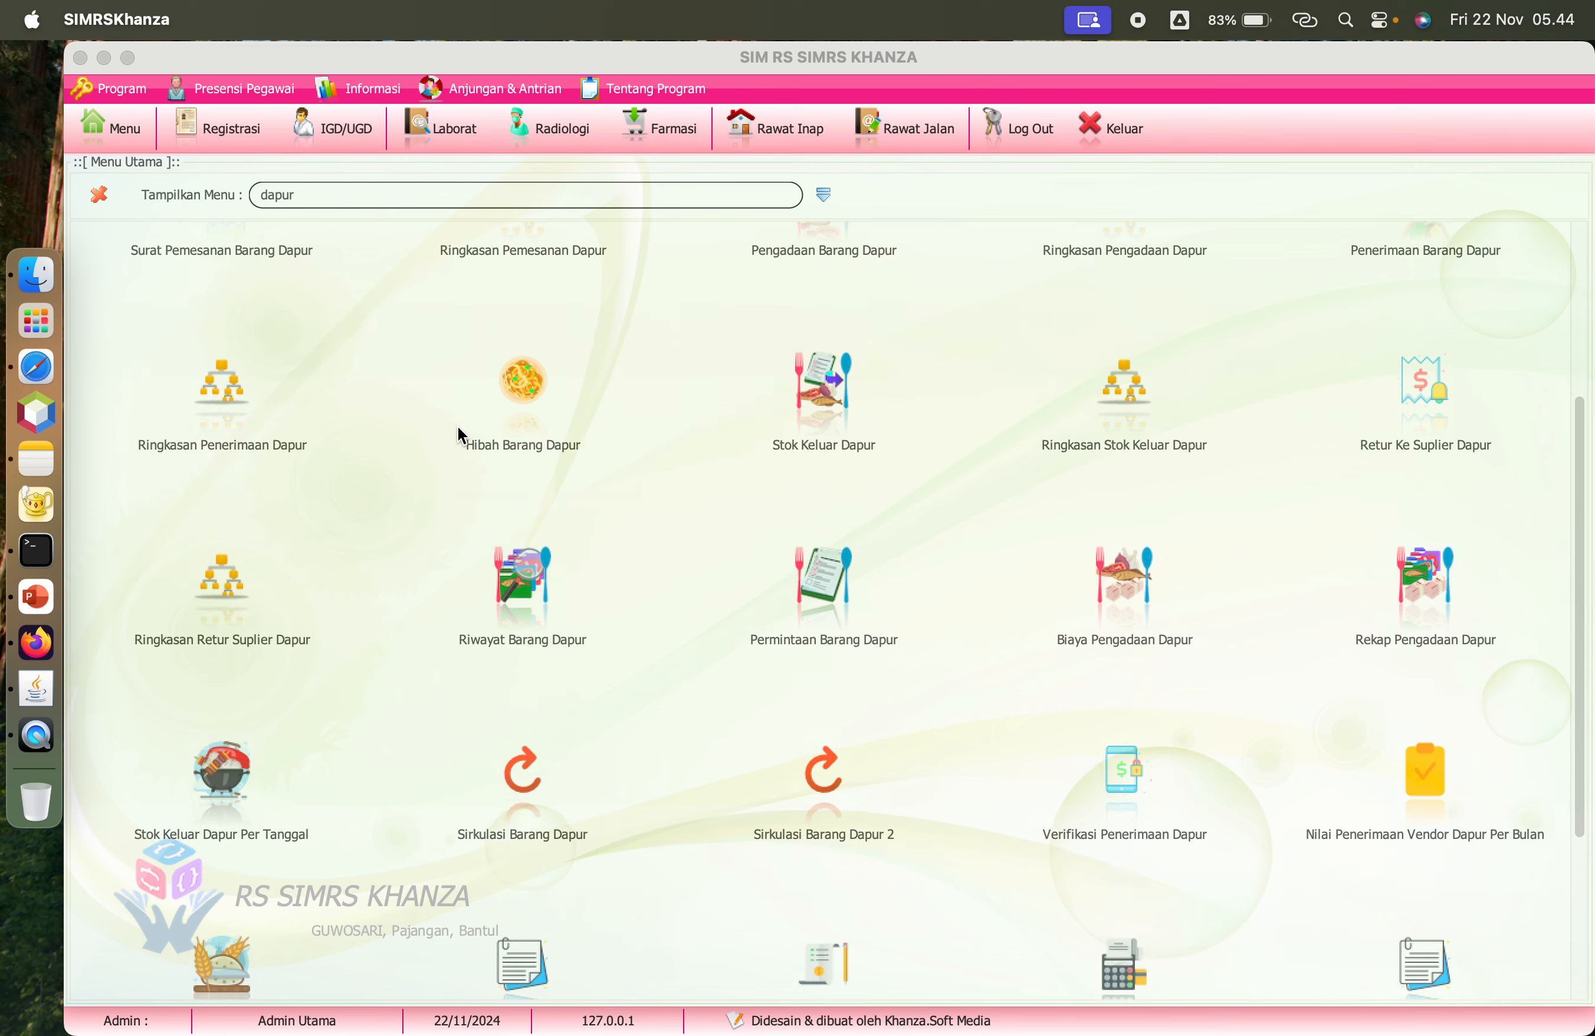
pyautogui.scroll(-2, 457, 428)
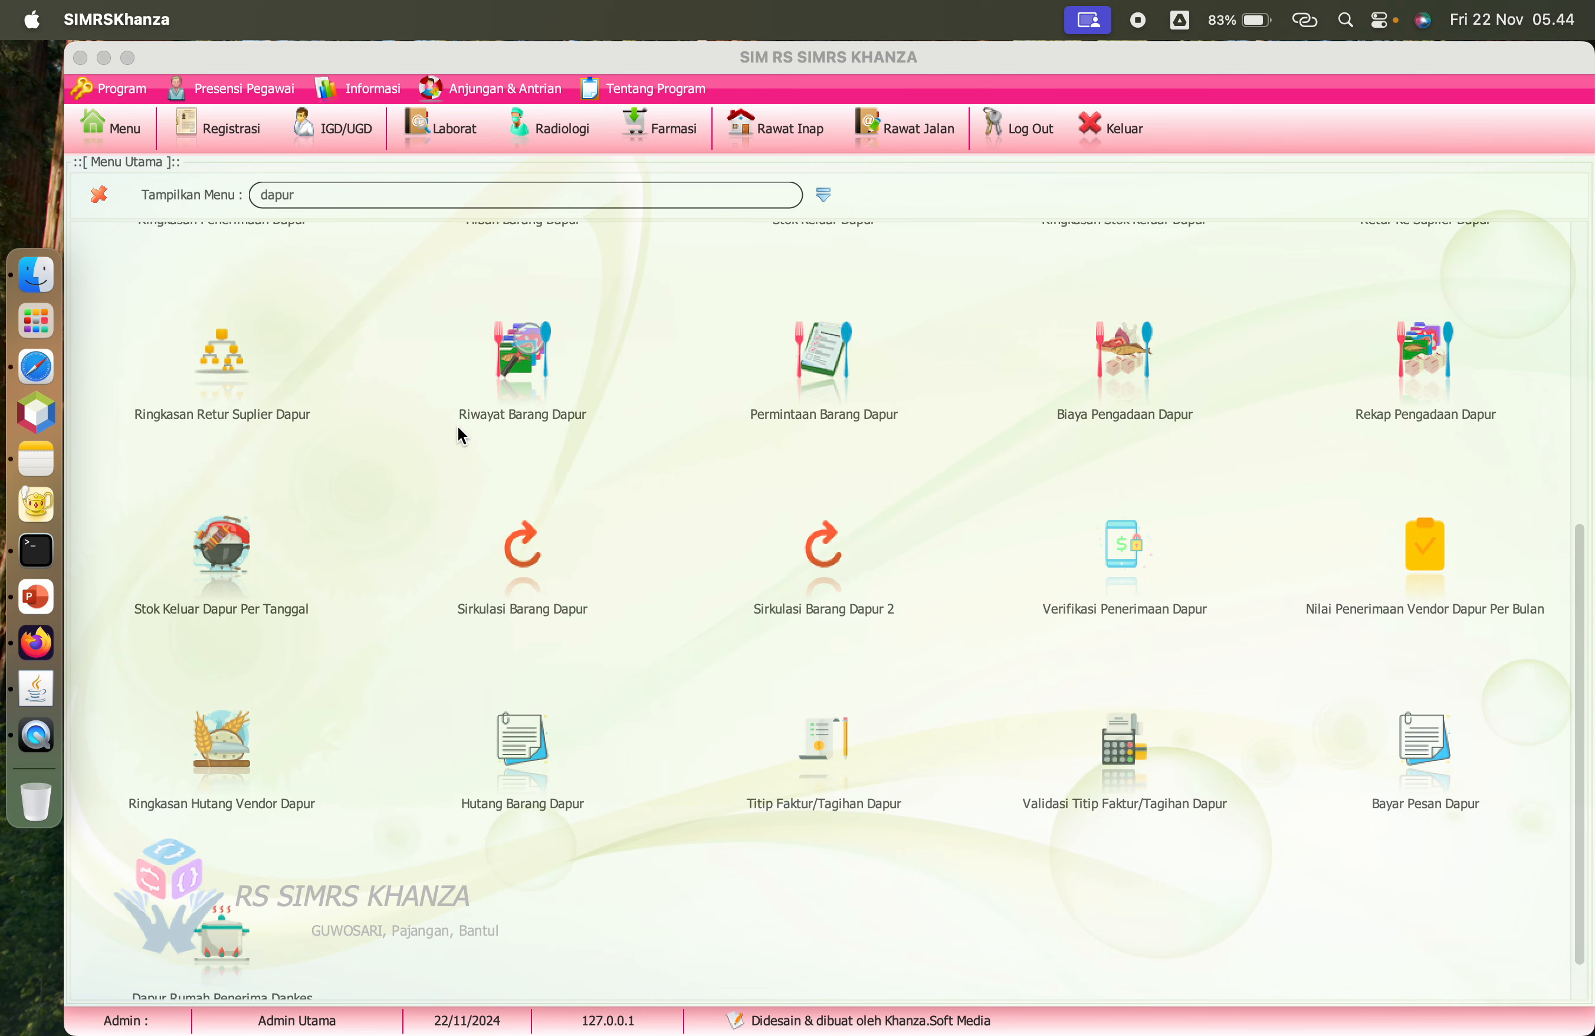
pyautogui.scroll(-1, 457, 434)
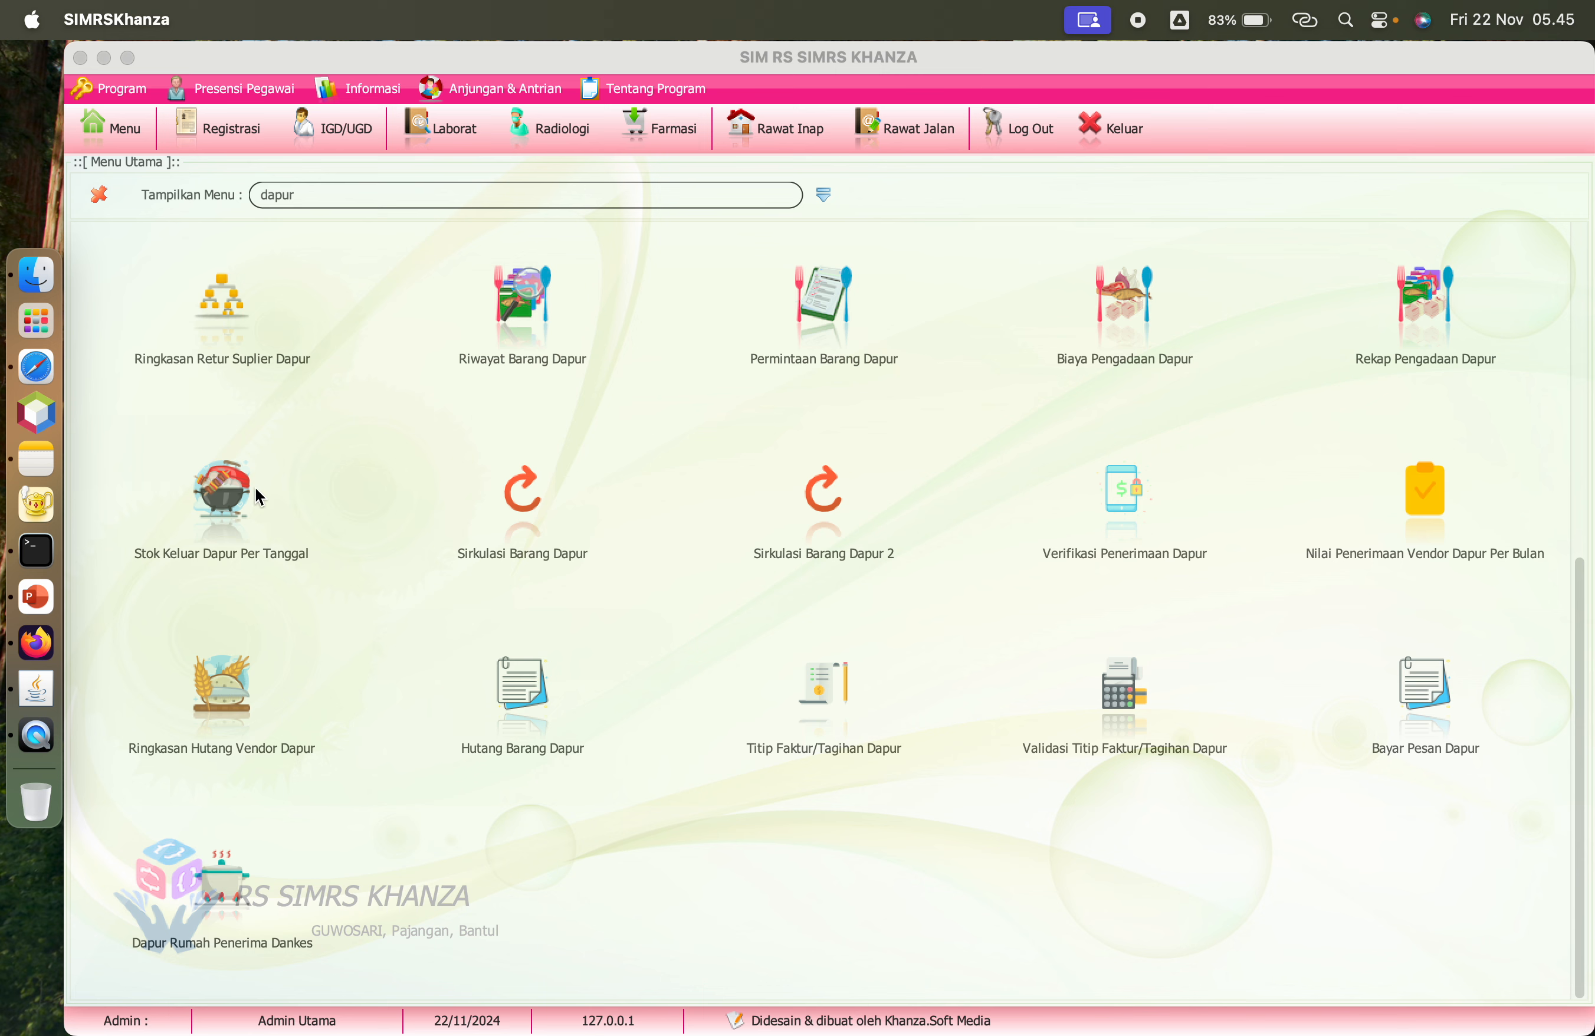
pyautogui.scroll(1, 235, 485)
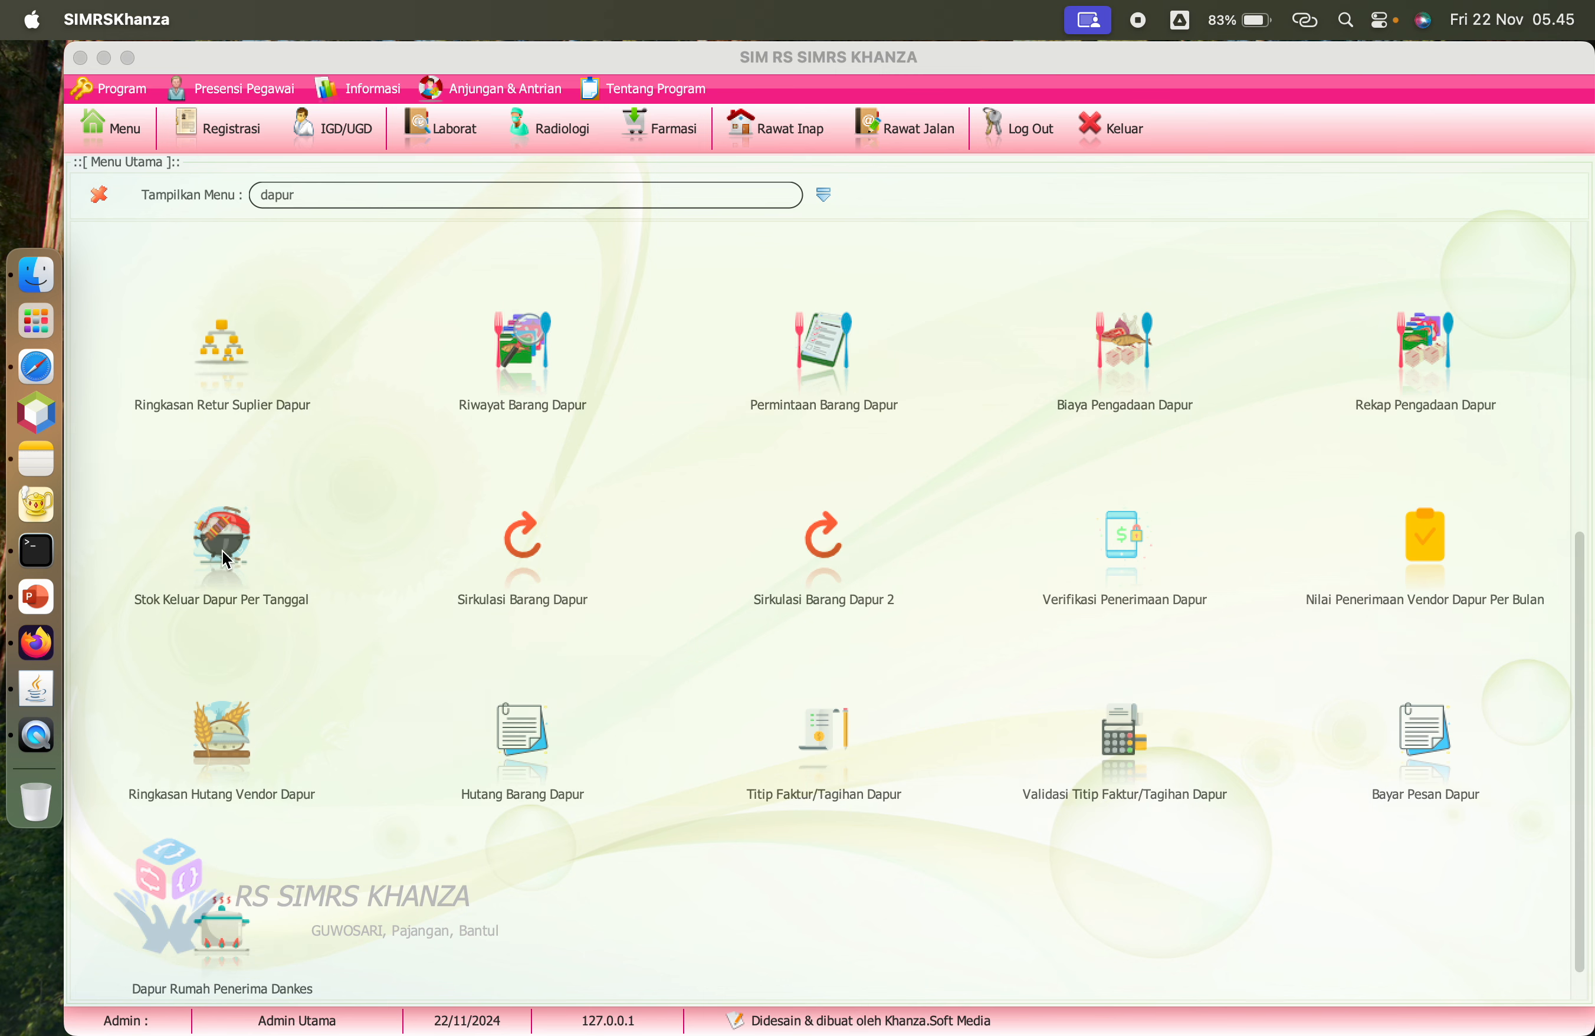
pyautogui.click(223, 550)
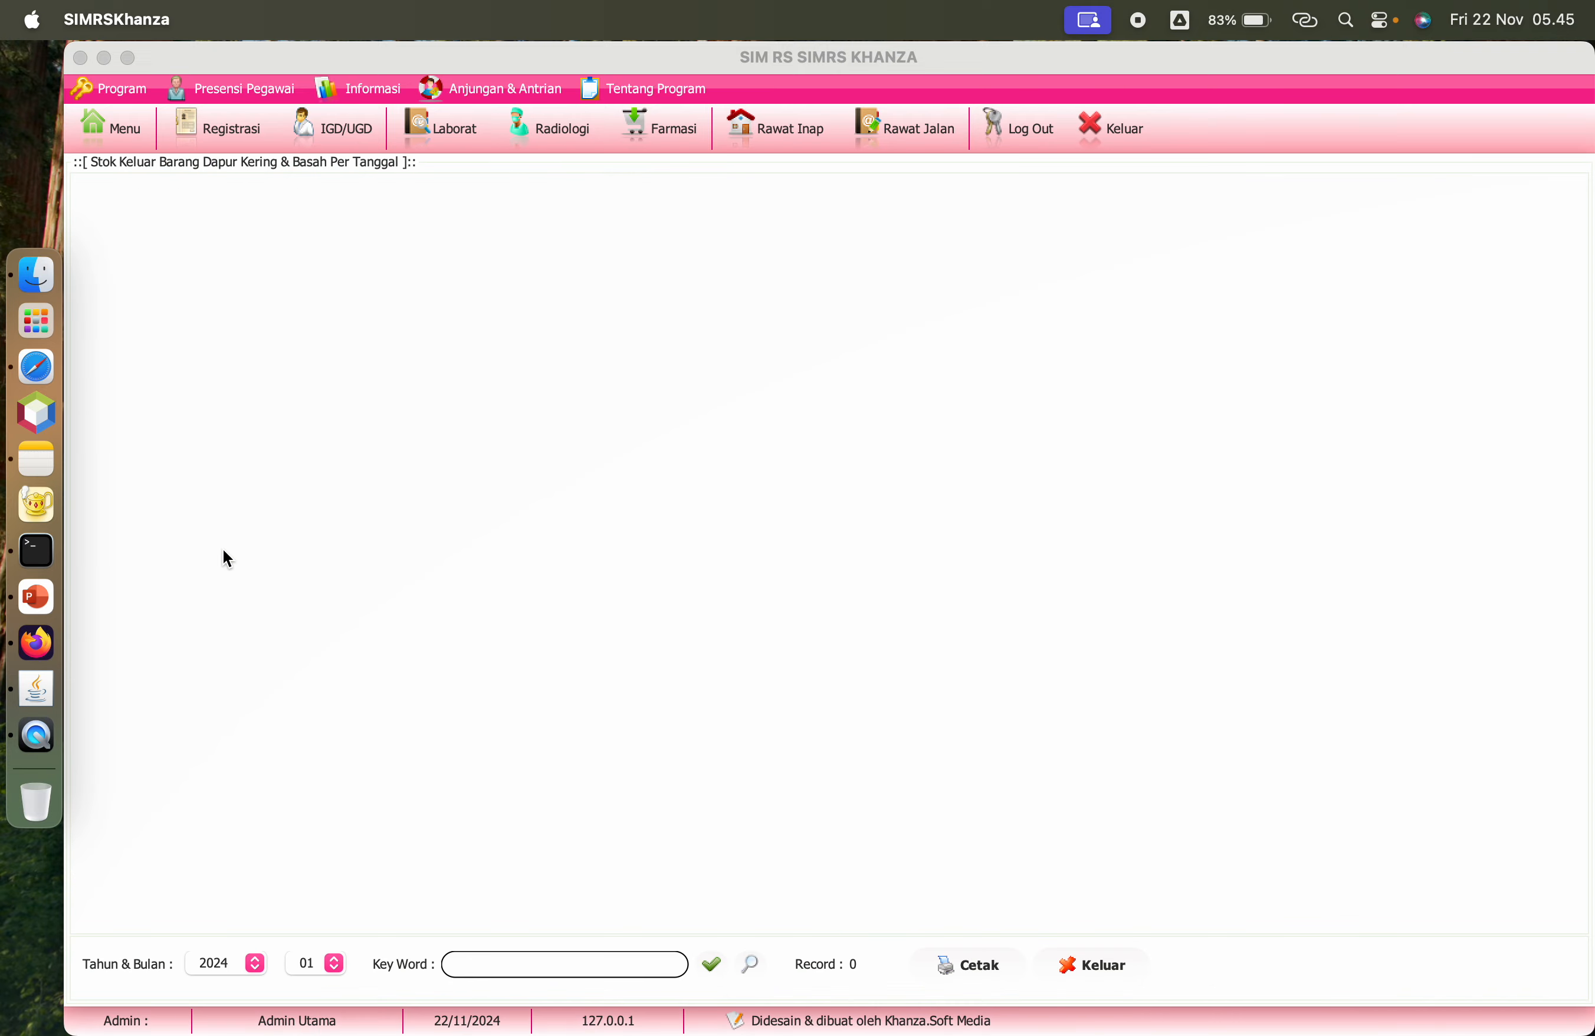
# Step: Set the report month to 11 and list the dated kitchen stock-out through the Total column
pyautogui.click(314, 963)
pyautogui.scroll(-2, 319, 857)
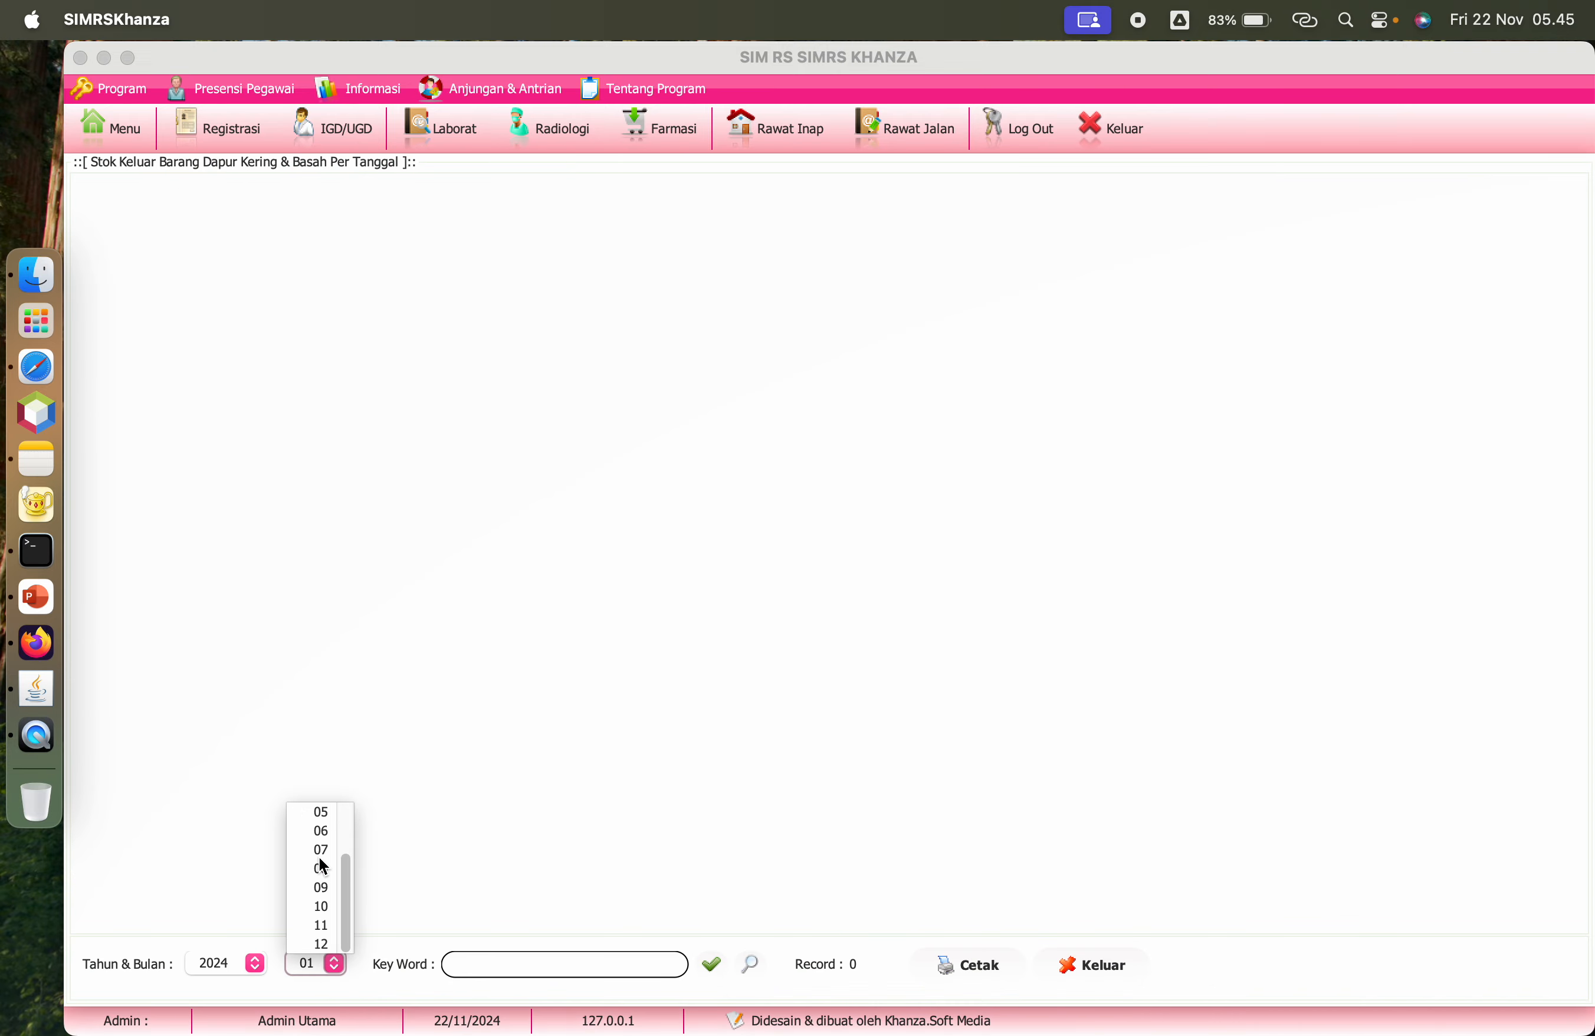
pyautogui.click(321, 925)
pyautogui.click(751, 963)
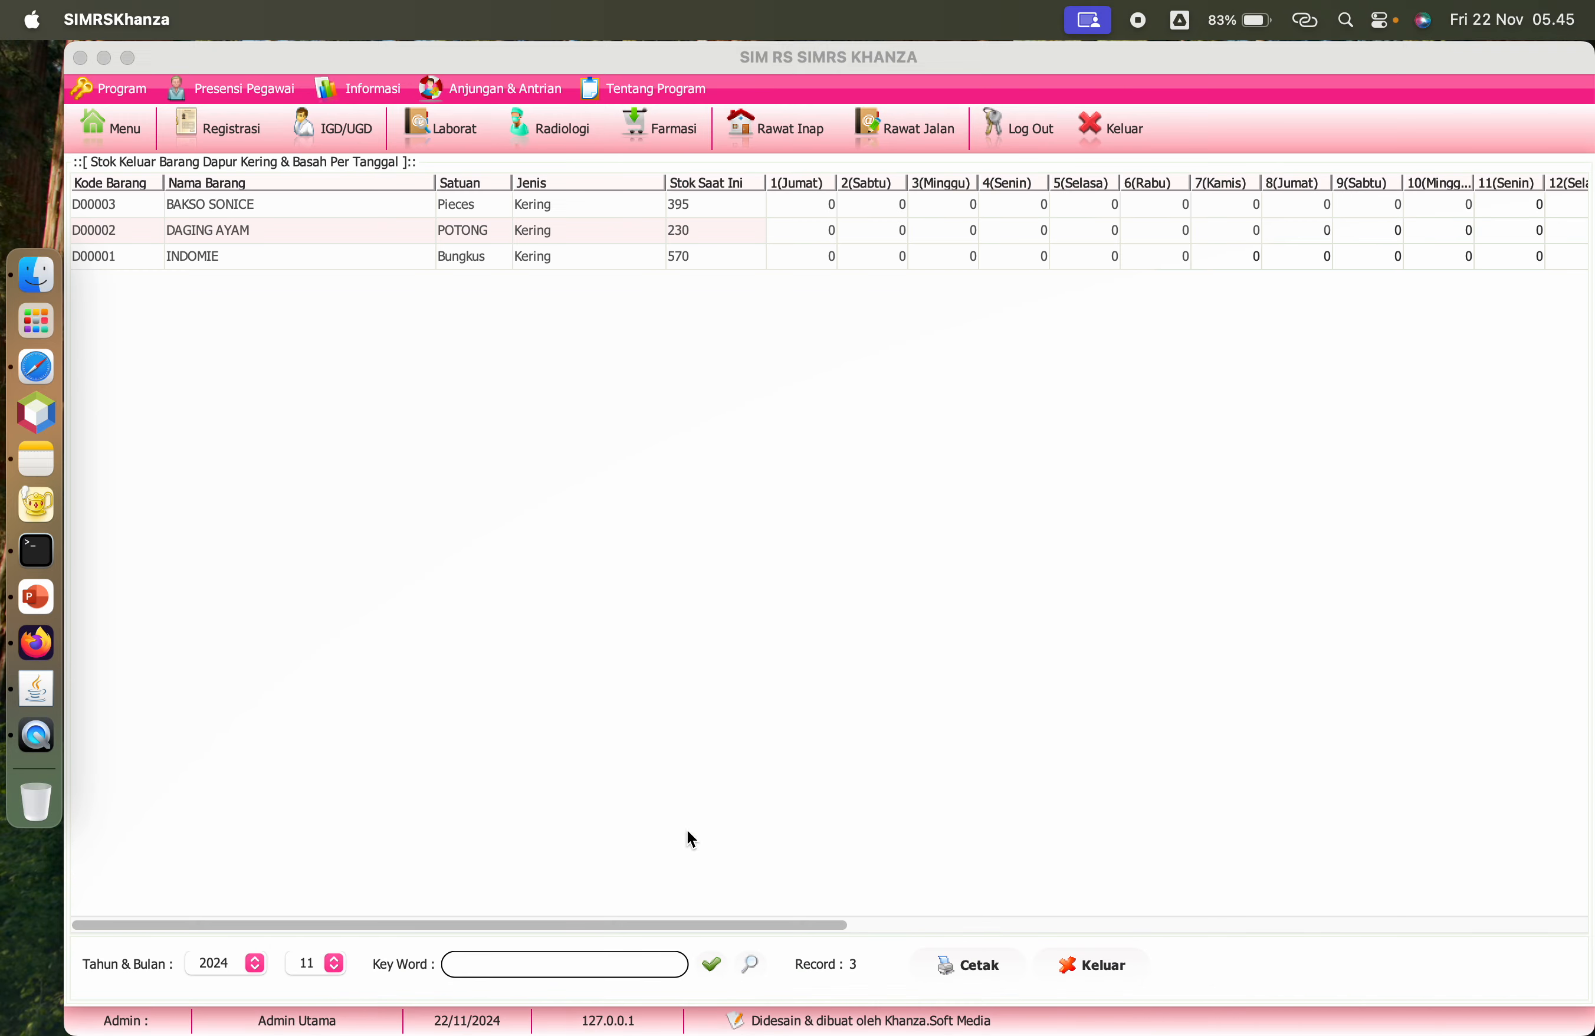
pyautogui.hscroll(3, 619, 485)
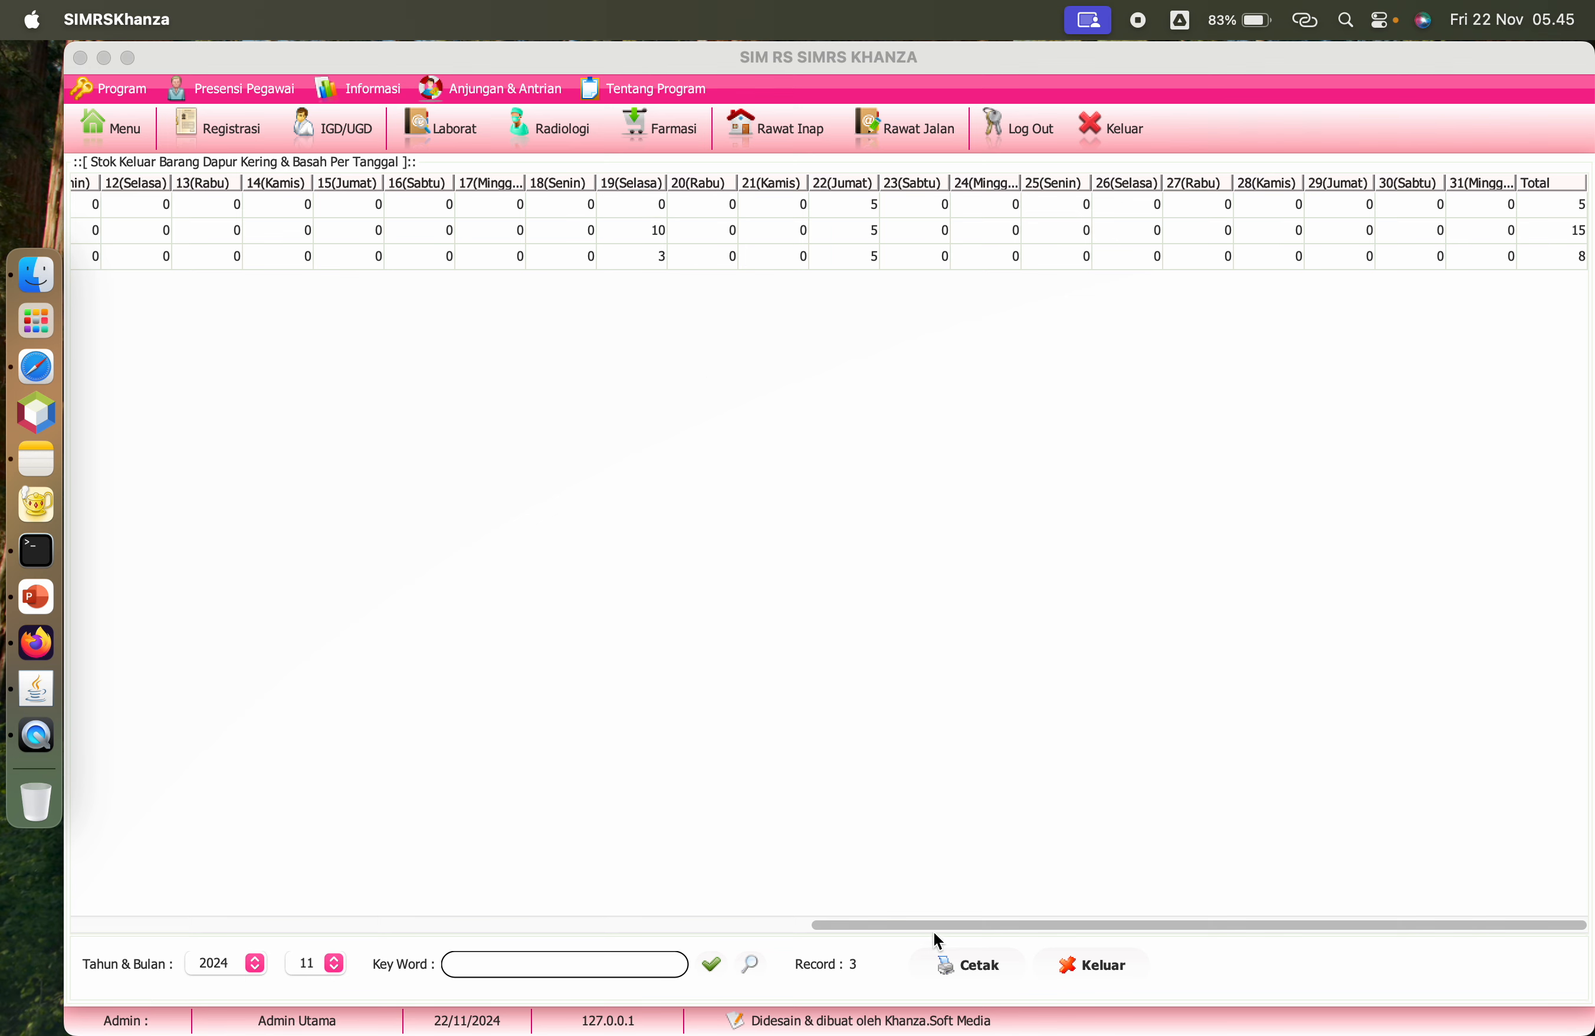
# Step: Preview the printed per-date kitchen stock-out report across to its TOTAL column and close the preview
pyautogui.click(981, 975)
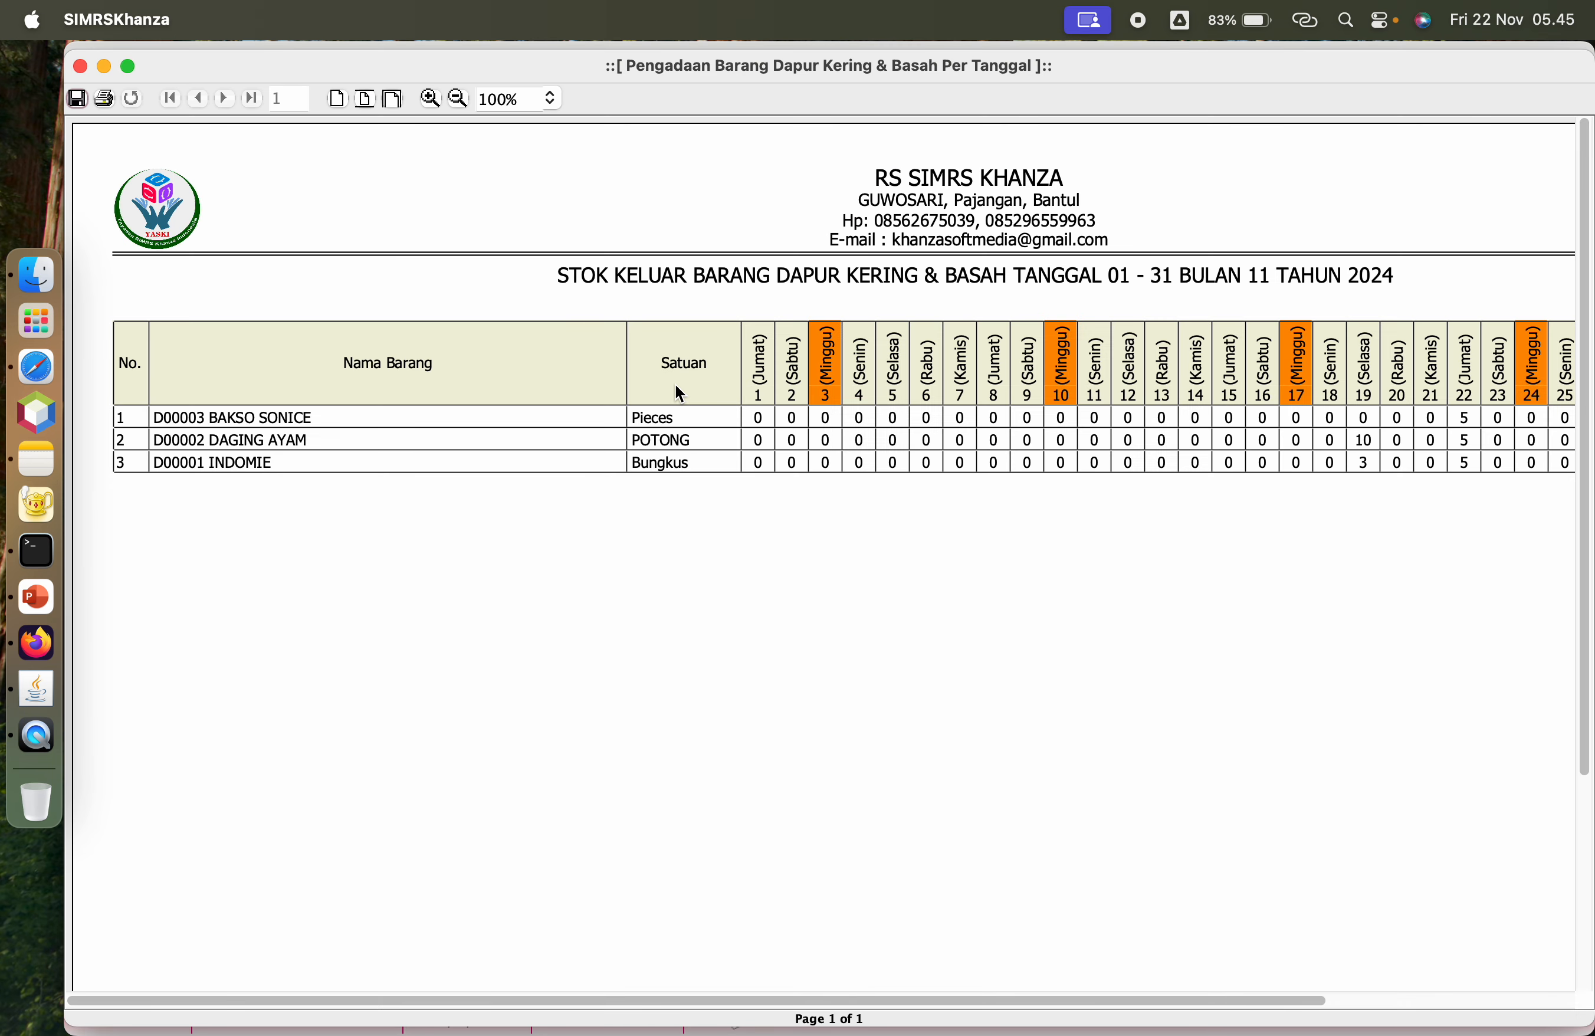
pyautogui.hscroll(10, 676, 385)
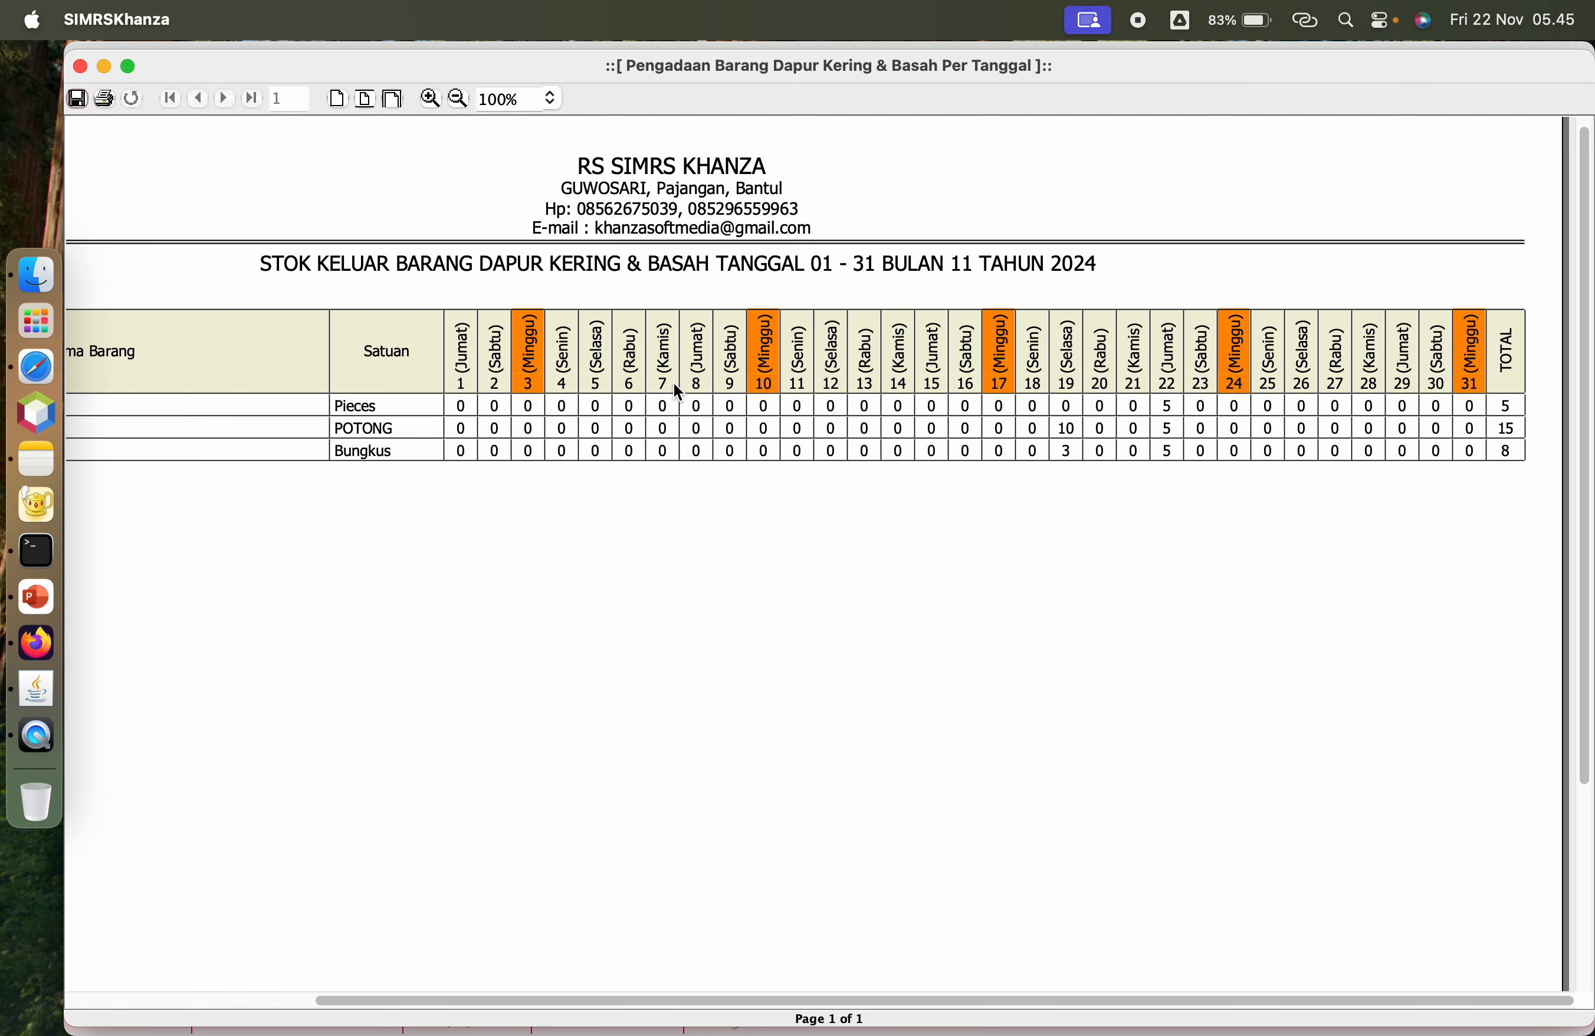
pyautogui.click(80, 68)
# Step: Switch the main menu to the kitchen inventory category, open Verifikasi Penerimaan Dapur and list all records
pyautogui.click(123, 126)
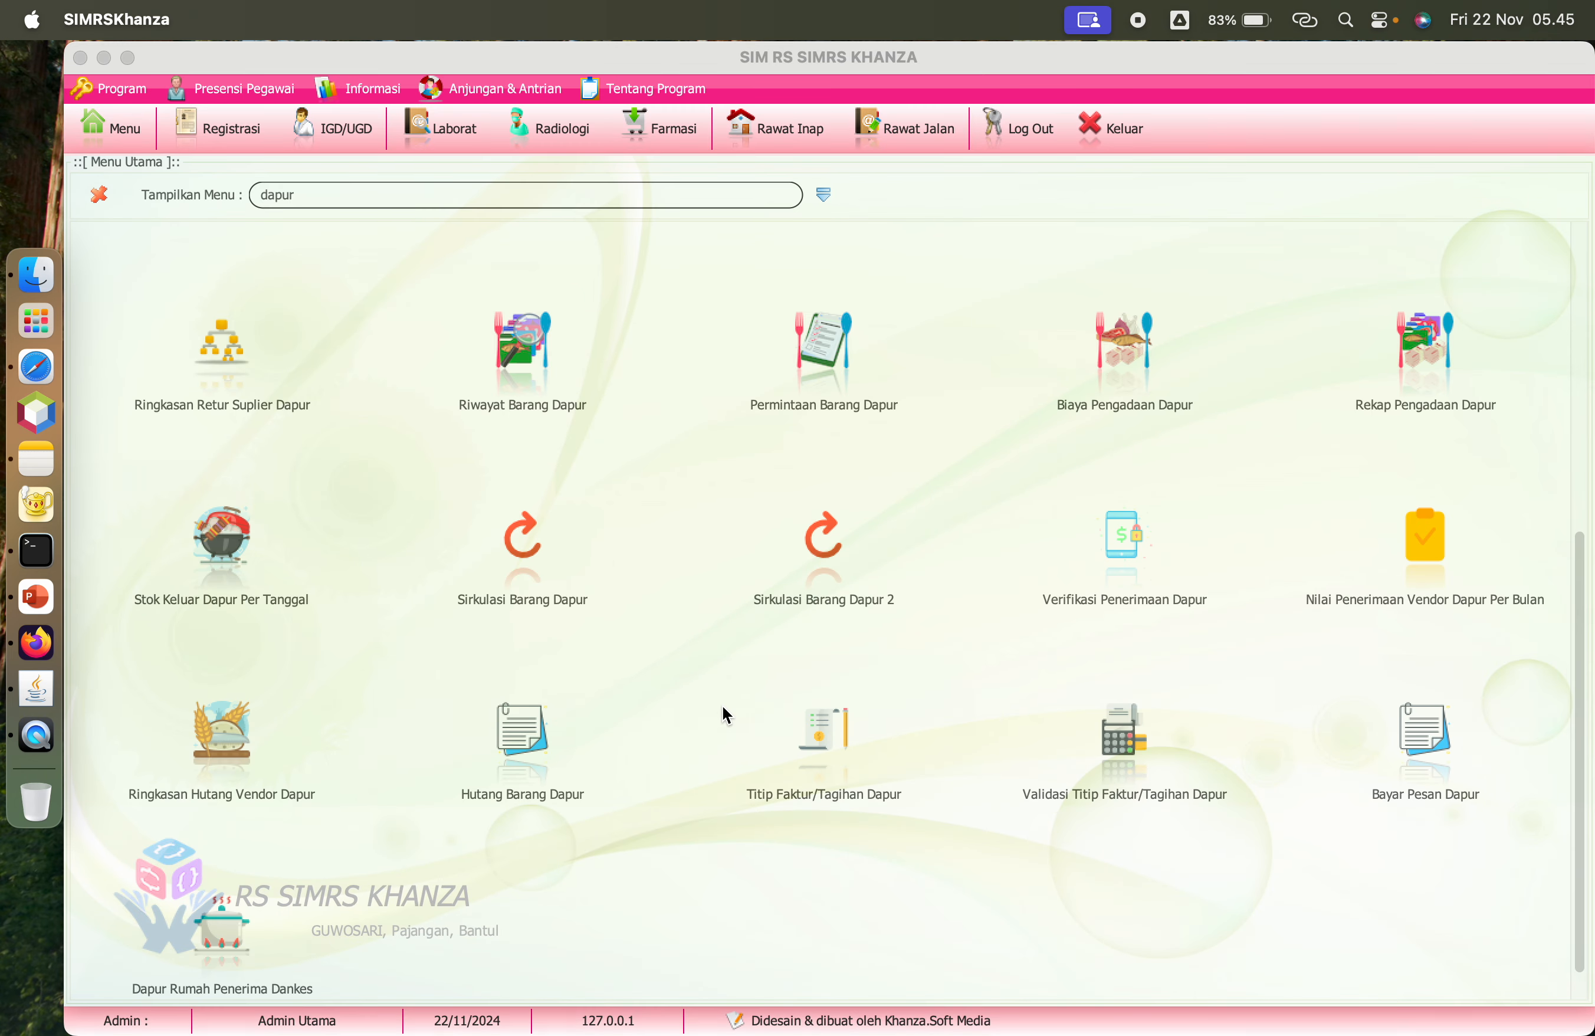
pyautogui.scroll(-2, 722, 707)
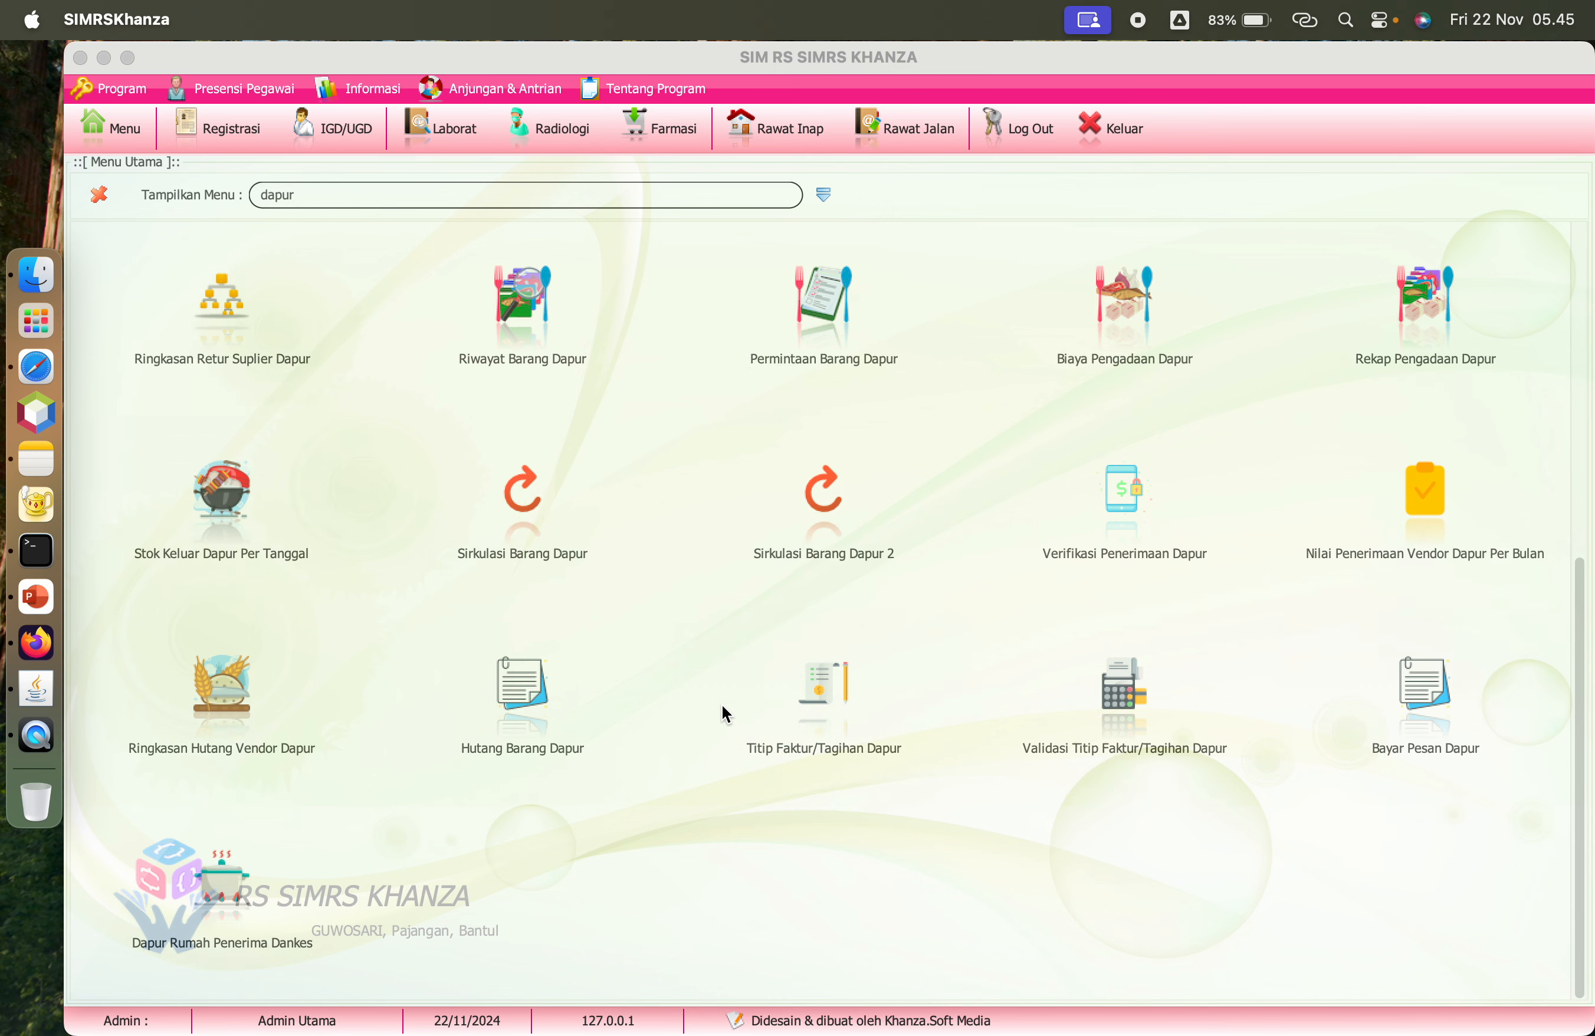
pyautogui.click(823, 194)
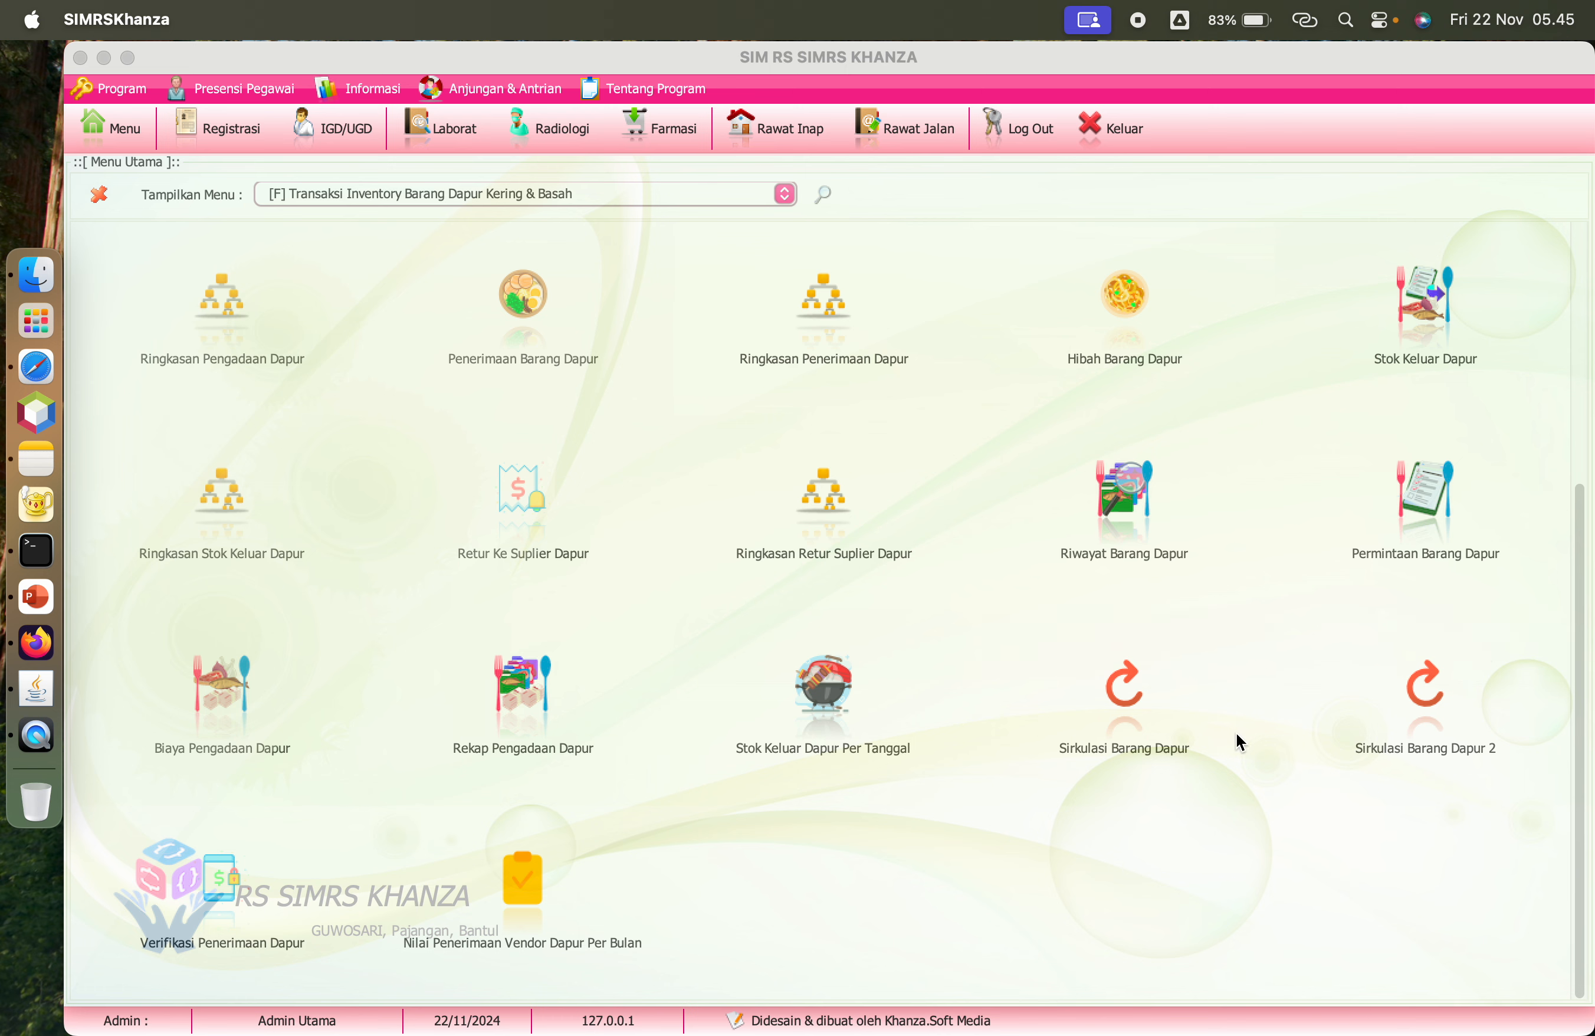
pyautogui.click(222, 894)
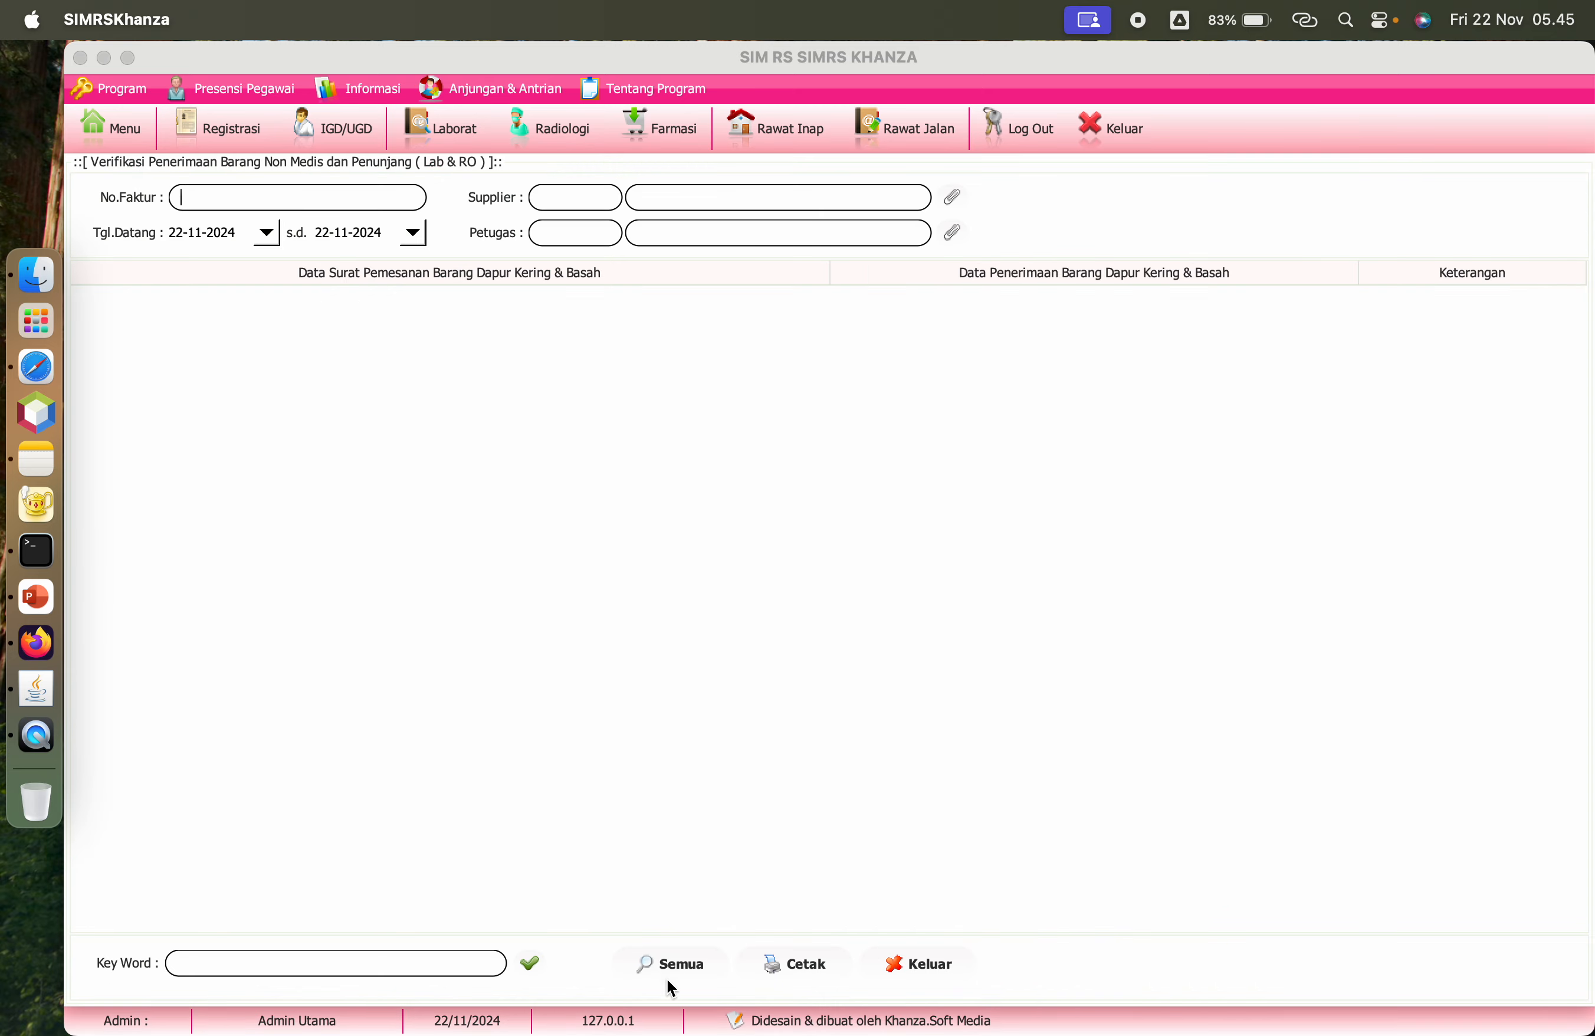
pyautogui.click(692, 963)
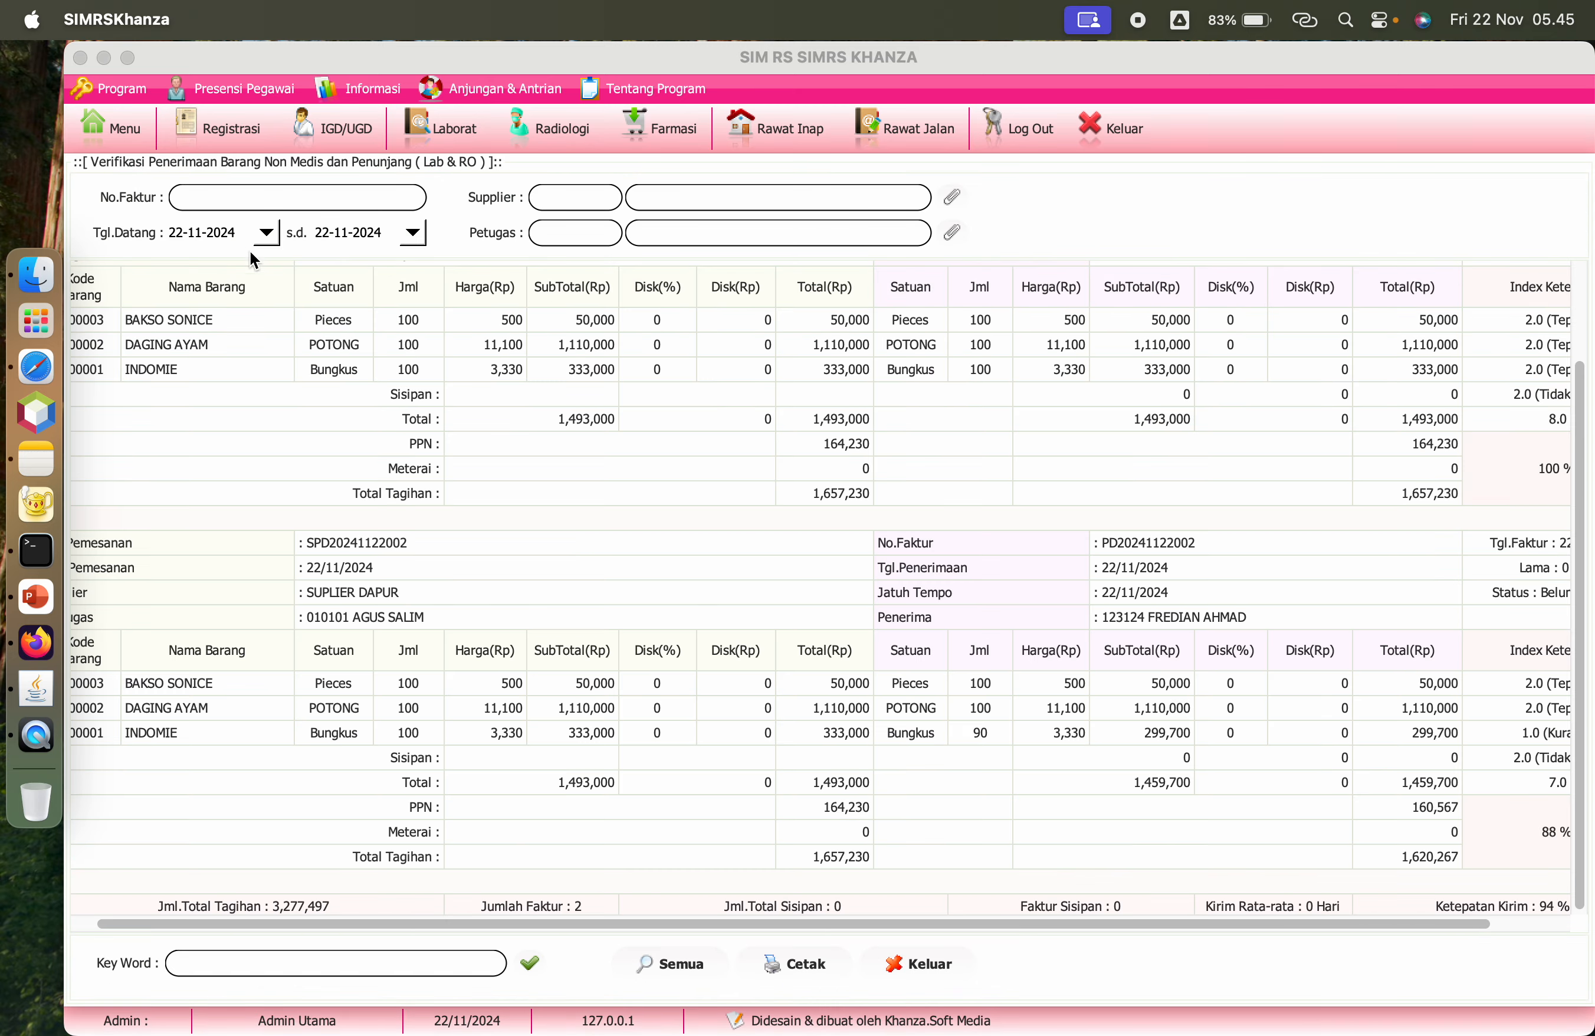
# Step: Examine the verification report's order data against the receipt data, including the Keterangan, Index Ketepatan and summary figures
pyautogui.scroll(3, 292, 515)
pyautogui.hscroll(5, 530, 567)
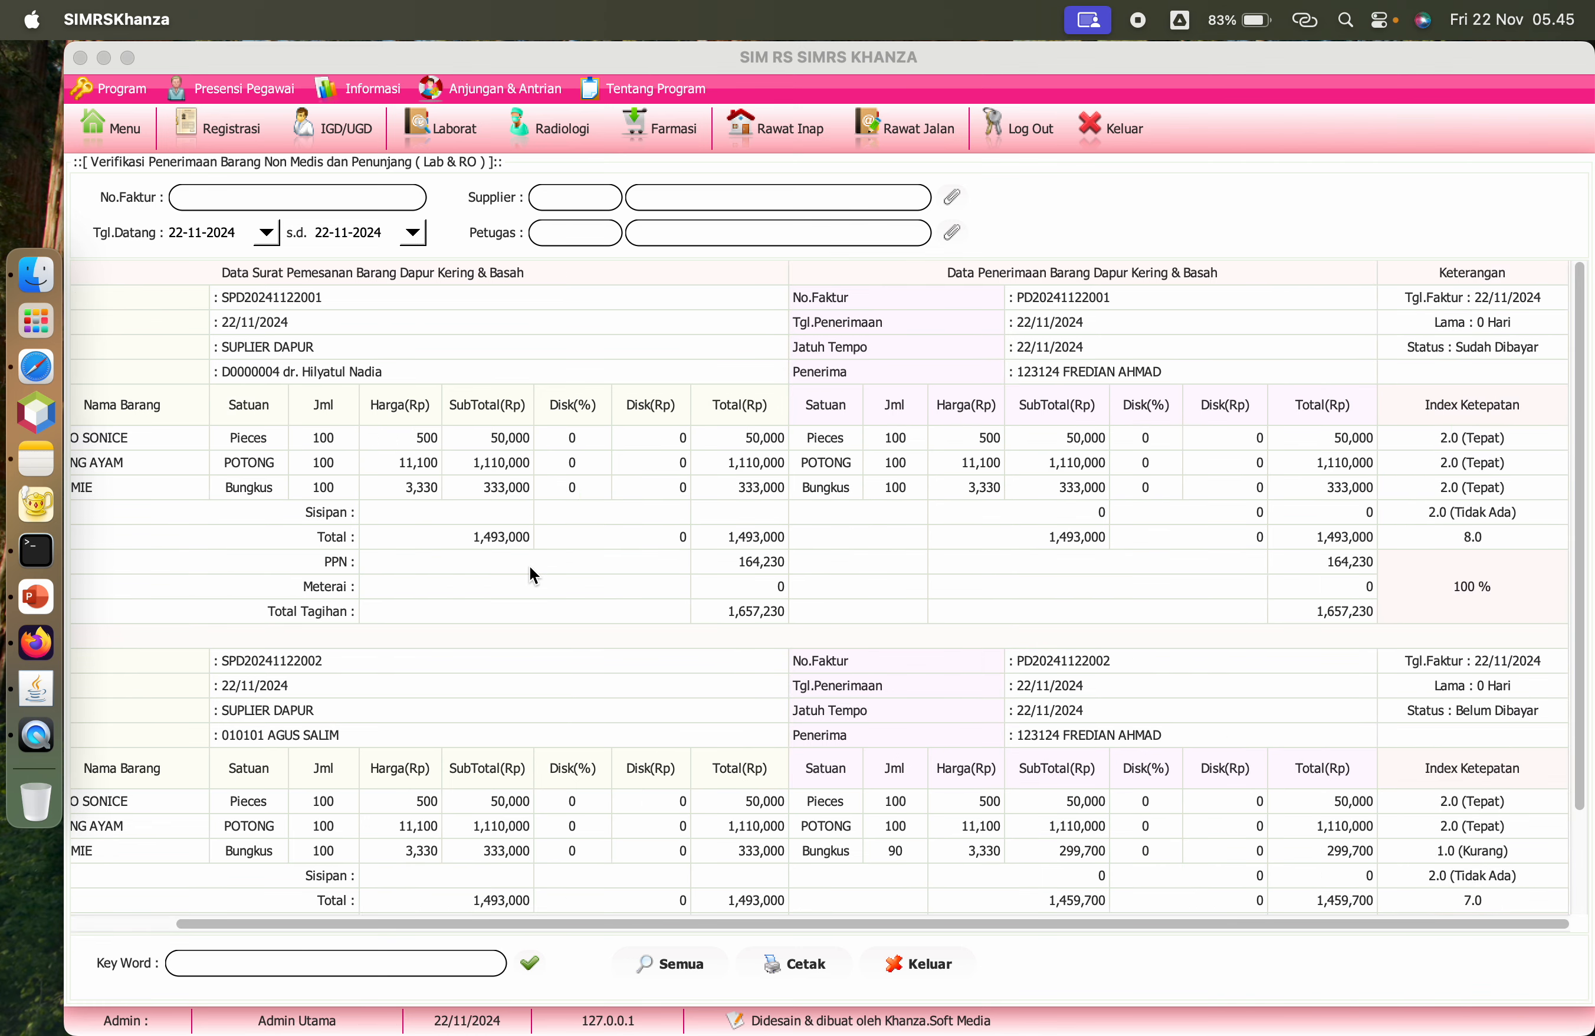
pyautogui.hscroll(-5, 529, 565)
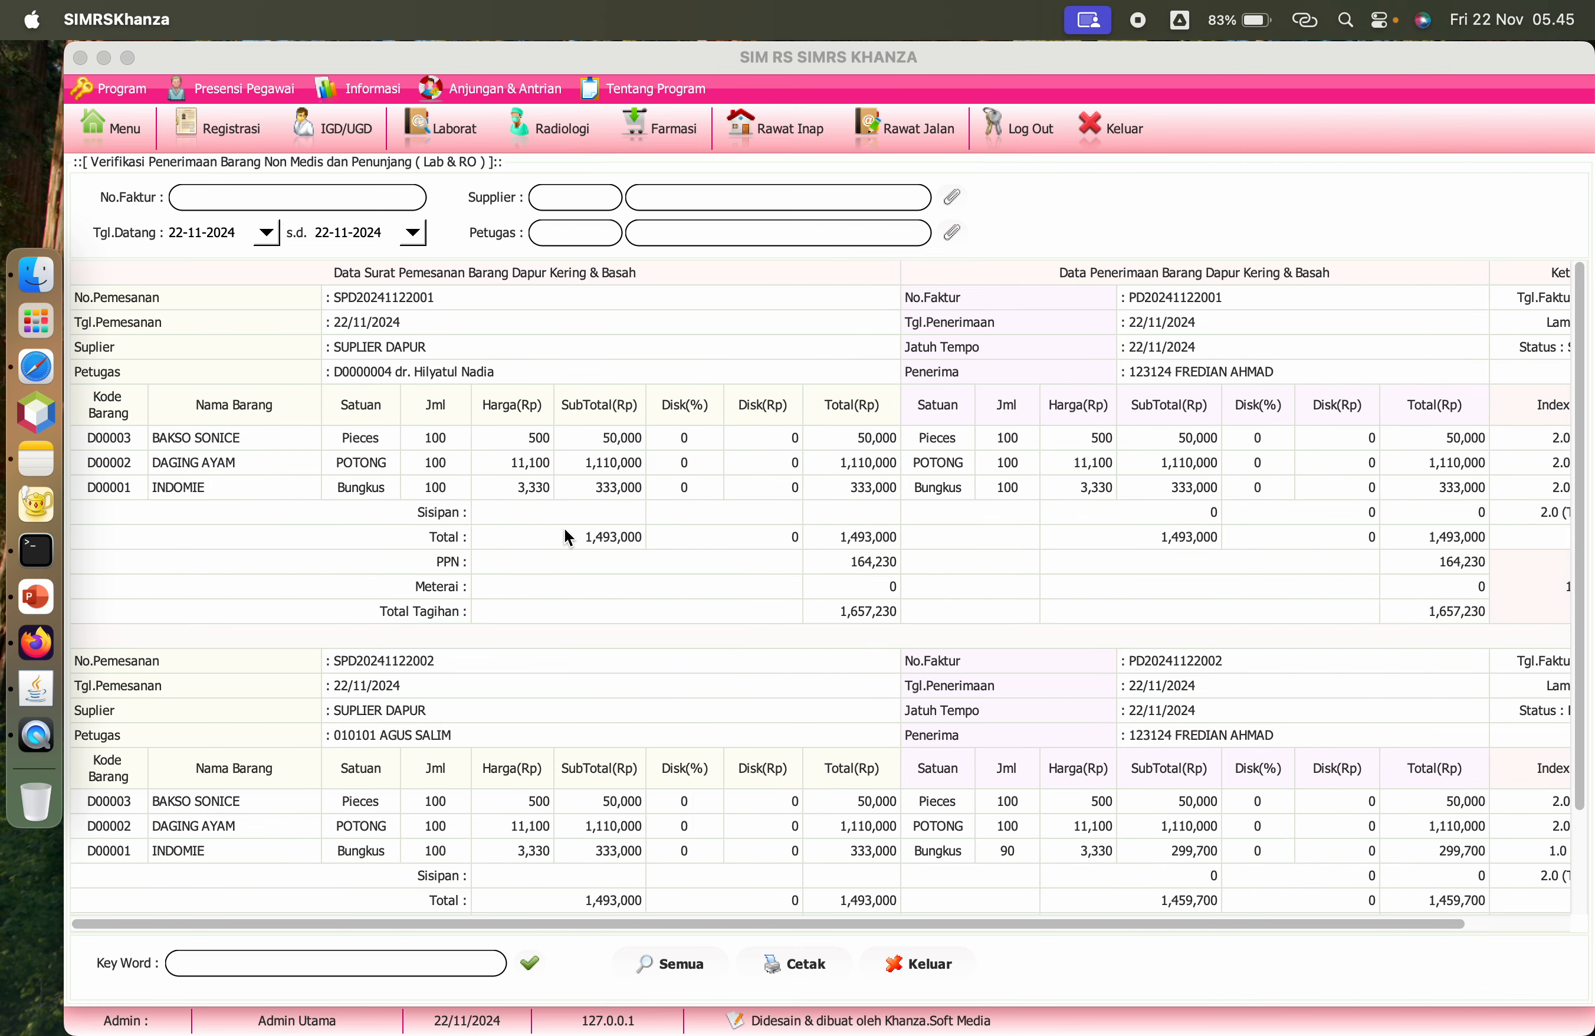
pyautogui.scroll(-5, 563, 529)
pyautogui.scroll(5, 563, 528)
pyautogui.hscroll(5, 562, 528)
pyautogui.hscroll(-5, 563, 529)
pyautogui.hscroll(5, 562, 528)
pyautogui.hscroll(-5, 562, 537)
pyautogui.scroll(-5, 716, 563)
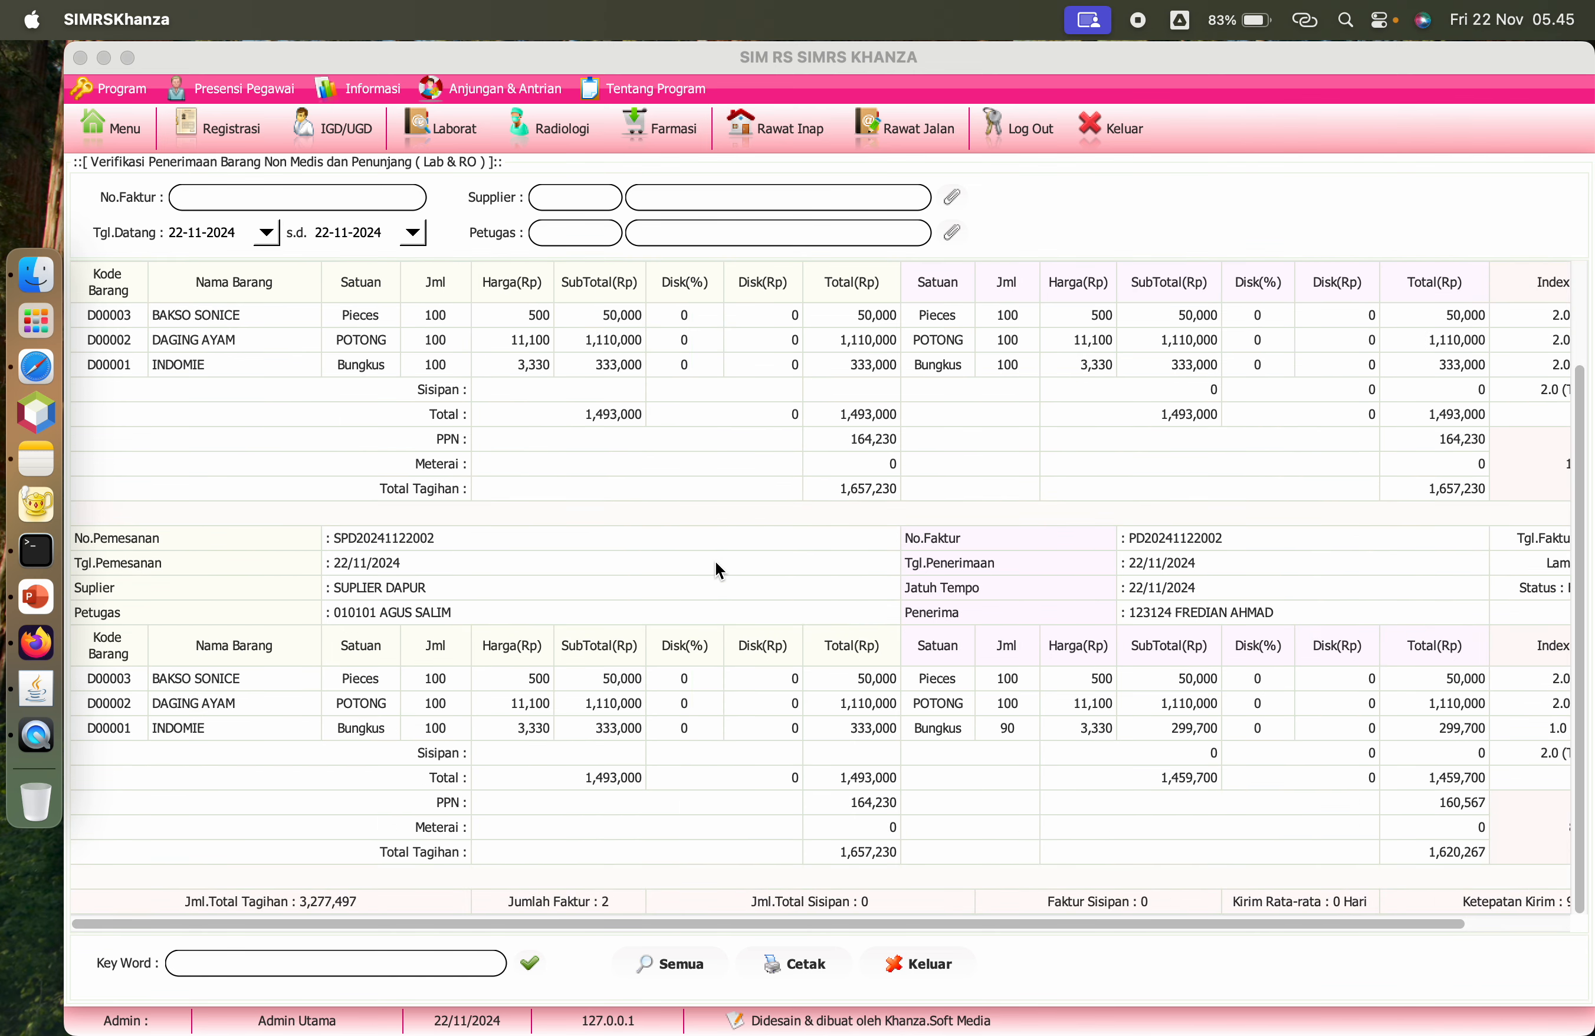
pyautogui.hscroll(5, 716, 562)
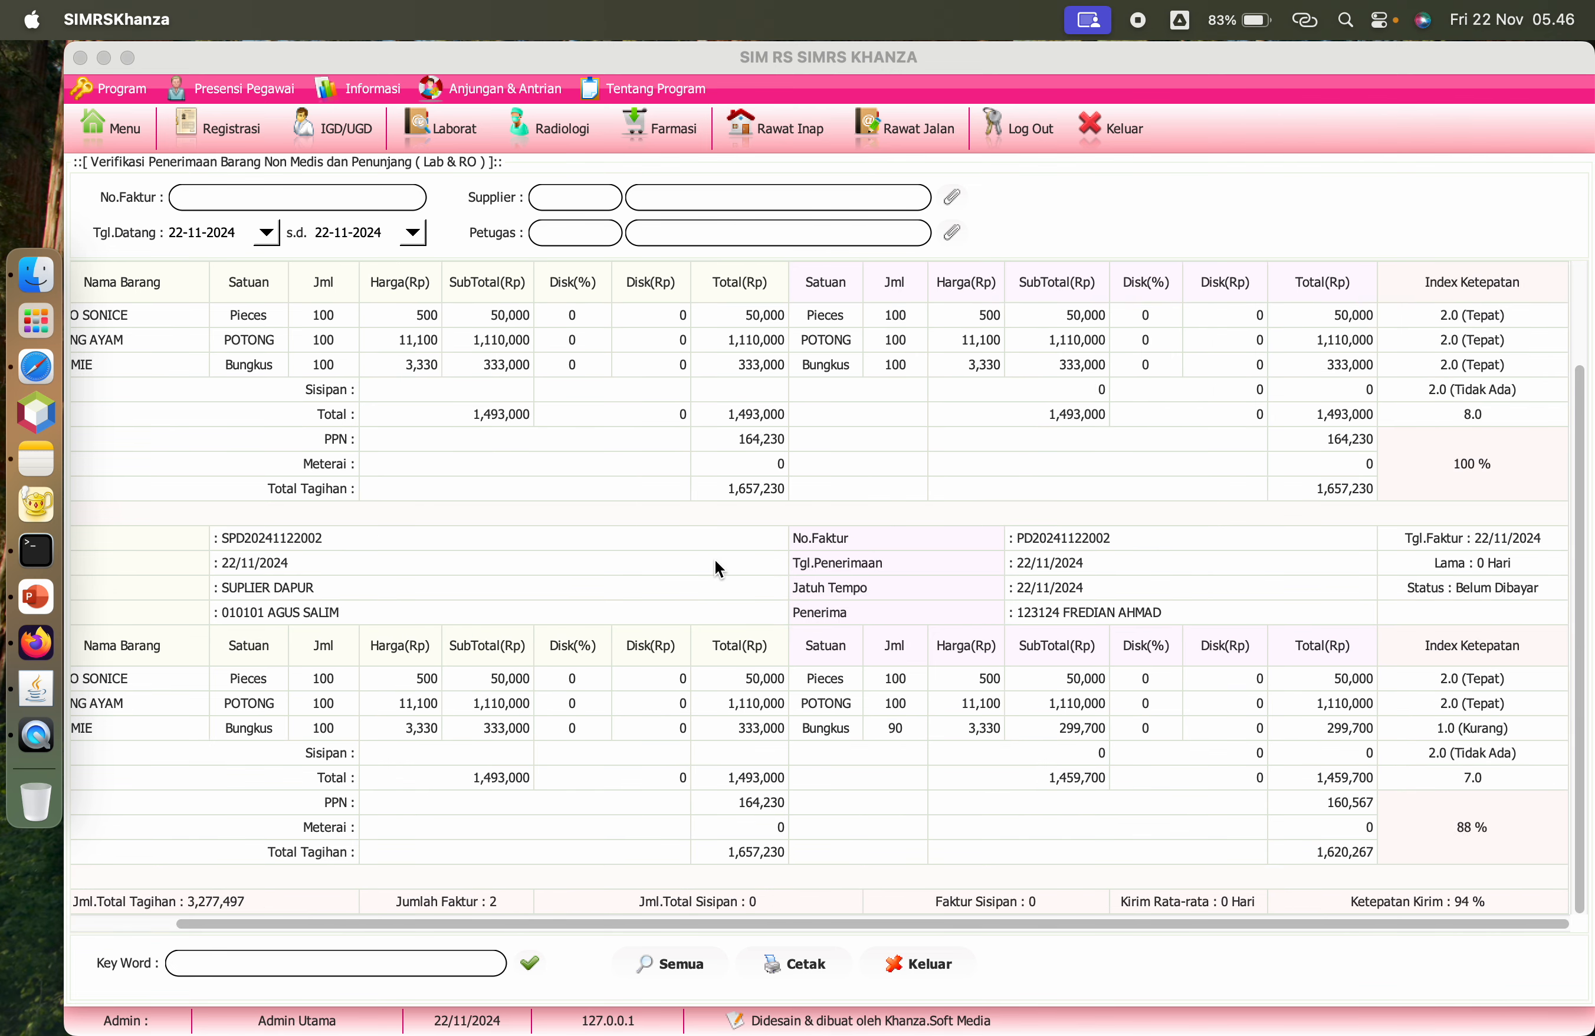
pyautogui.hscroll(-5, 716, 564)
pyautogui.scroll(5, 715, 564)
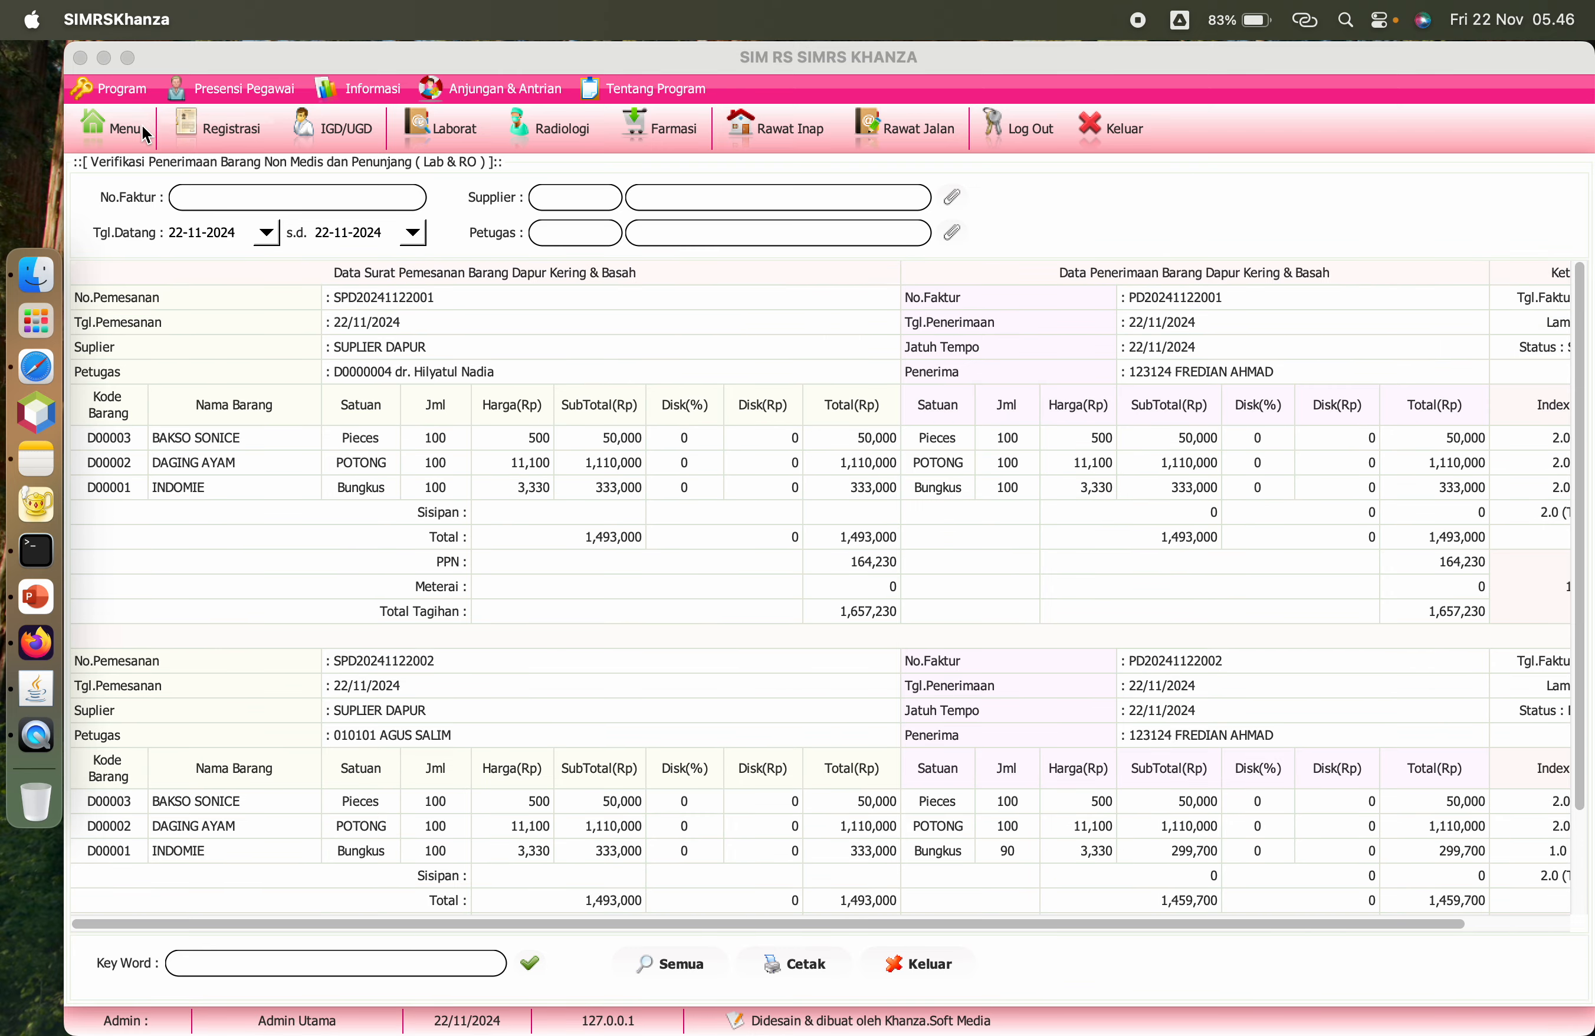
# Step: Open Sirkulasi Barang Dapur and list all items with the starting Tanggal Transaksi set to 22-11-2001
pyautogui.click(122, 127)
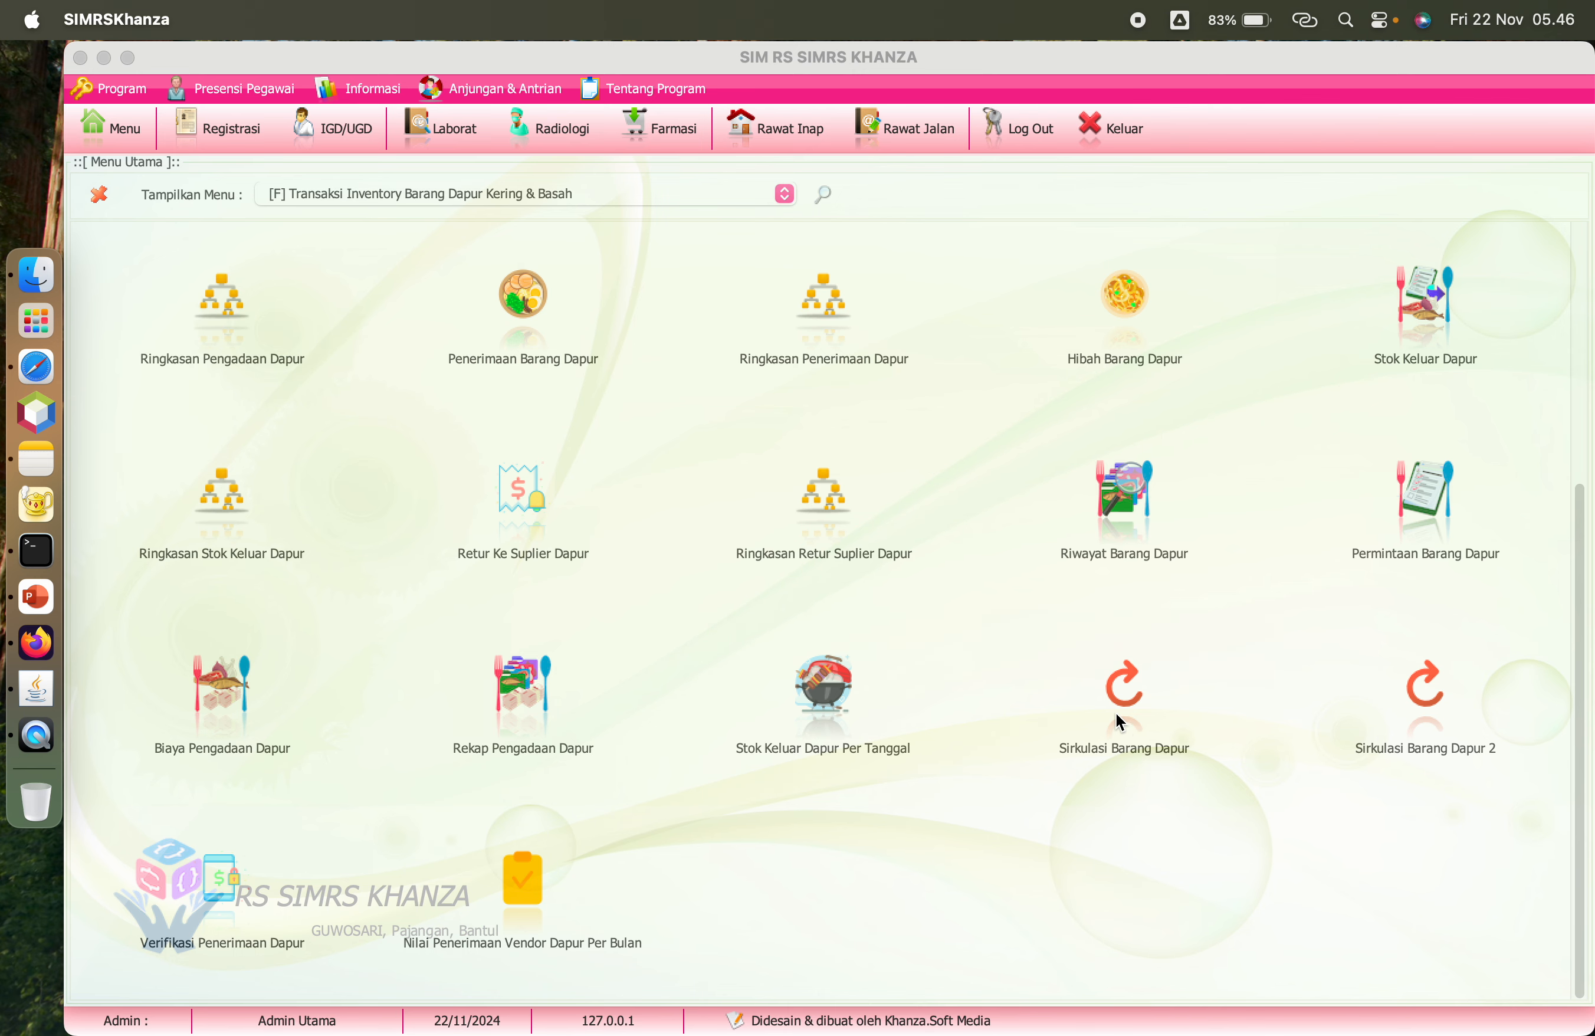
pyautogui.click(1142, 698)
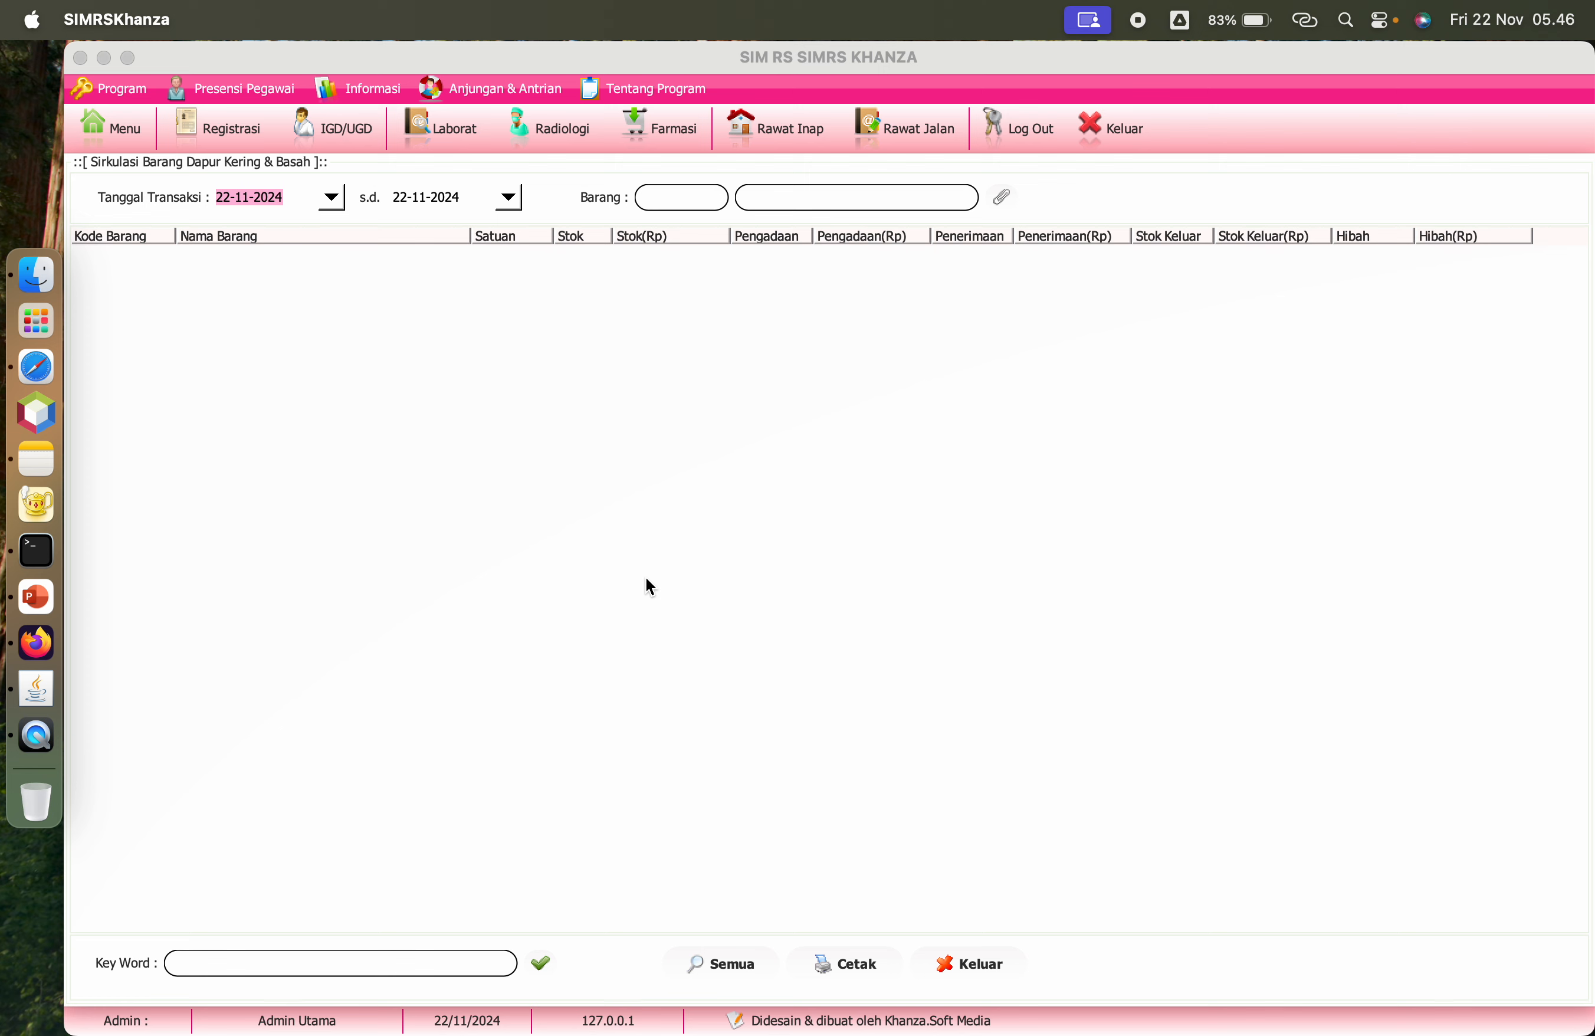
pyautogui.click(302, 200)
pyautogui.press('BackSpace')
pyautogui.press('BackSpace')
pyautogui.write('01')
pyautogui.click(730, 963)
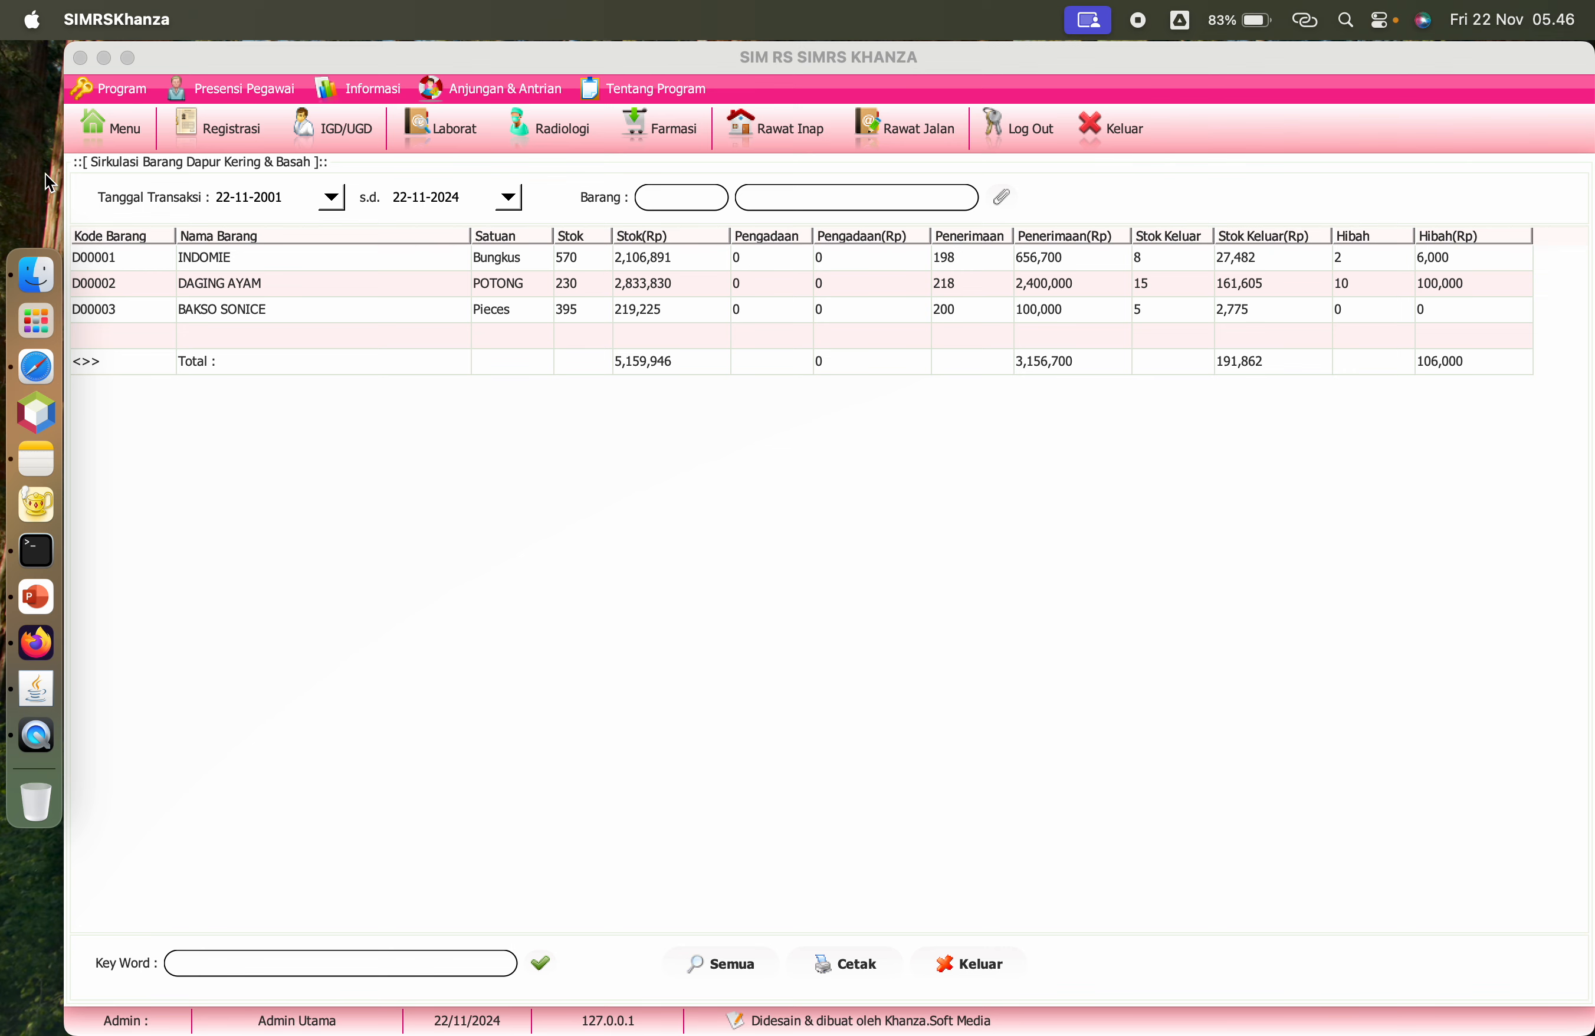
# Step: Open Sirkulasi Barang Dapur 2, list all items from 22-11-2001 and review the columns from Stok Awal to Stok Akhir(Rp)
pyautogui.click(131, 133)
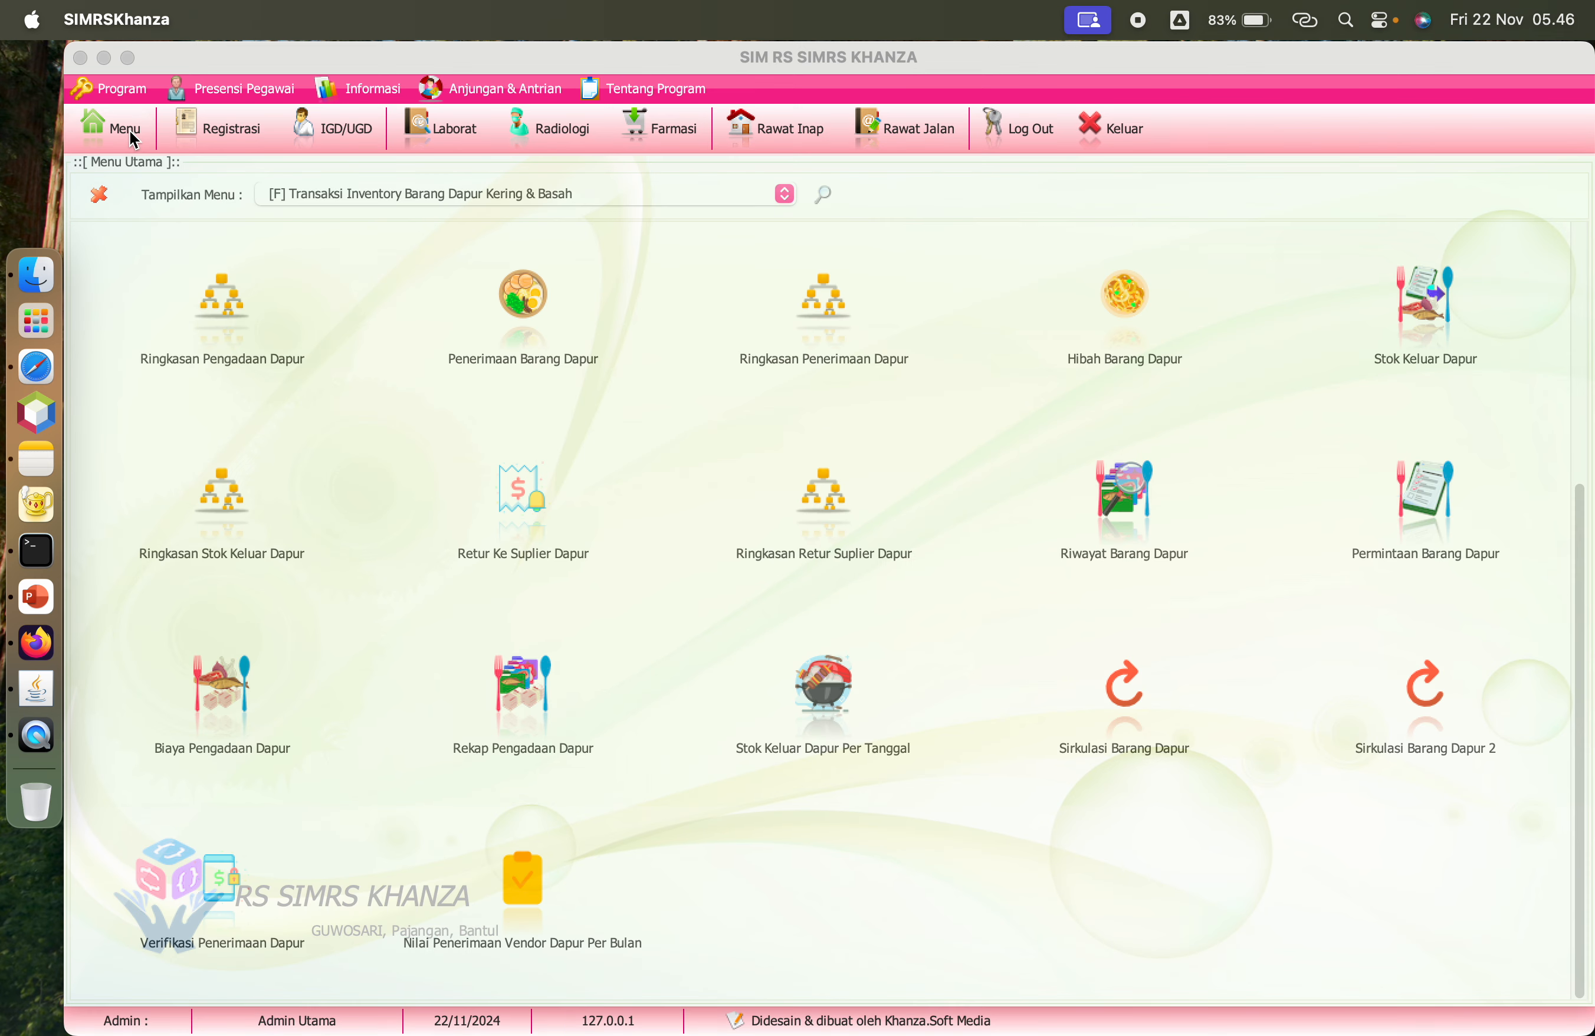
pyautogui.click(1413, 731)
pyautogui.click(292, 196)
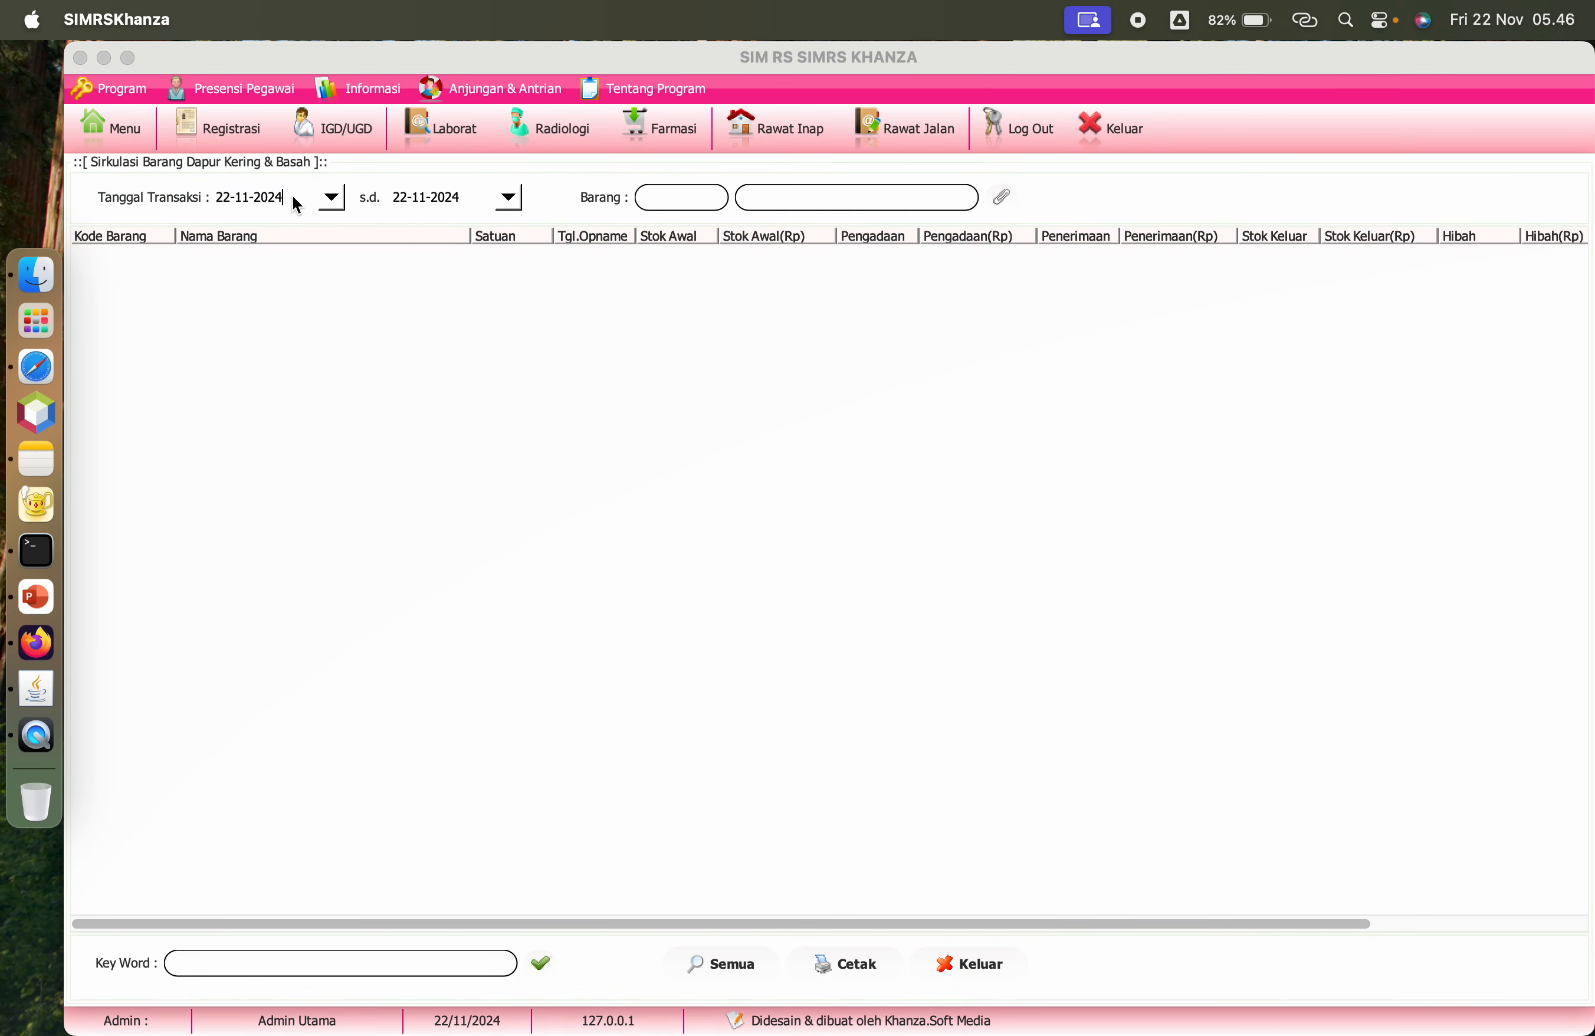
pyautogui.press('BackSpace')
pyautogui.press('BackSpace')
pyautogui.write('01')
pyautogui.click(740, 963)
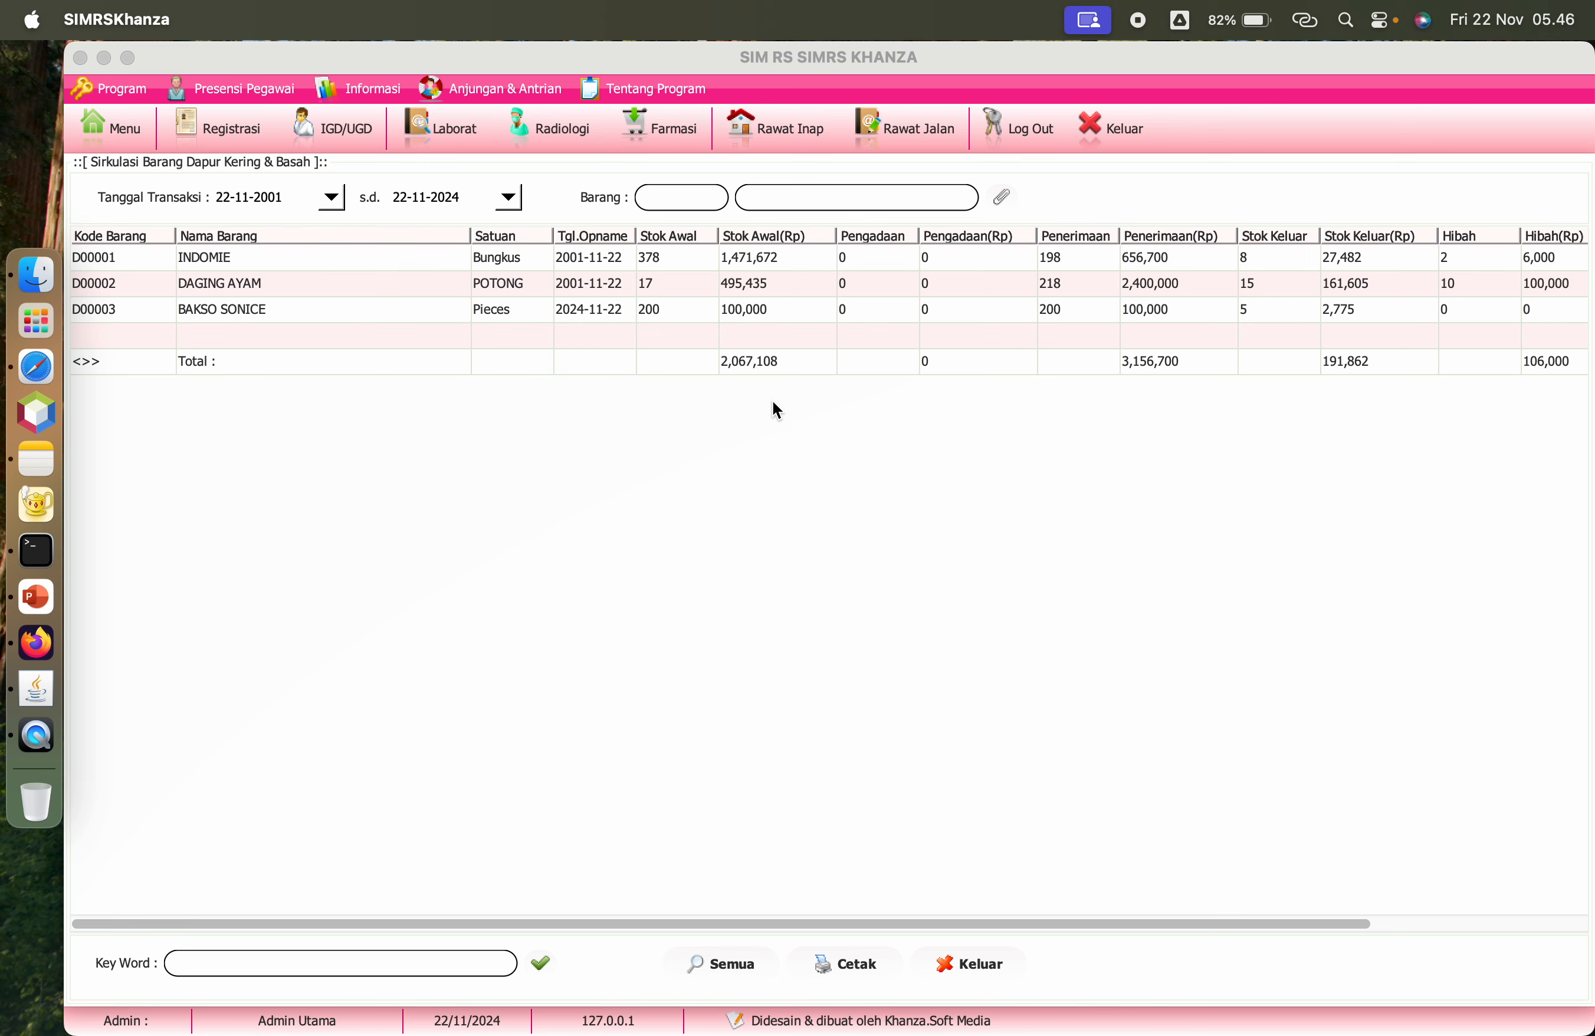
pyautogui.hscroll(5, 773, 403)
pyautogui.hscroll(-5, 770, 401)
pyautogui.hscroll(5, 674, 258)
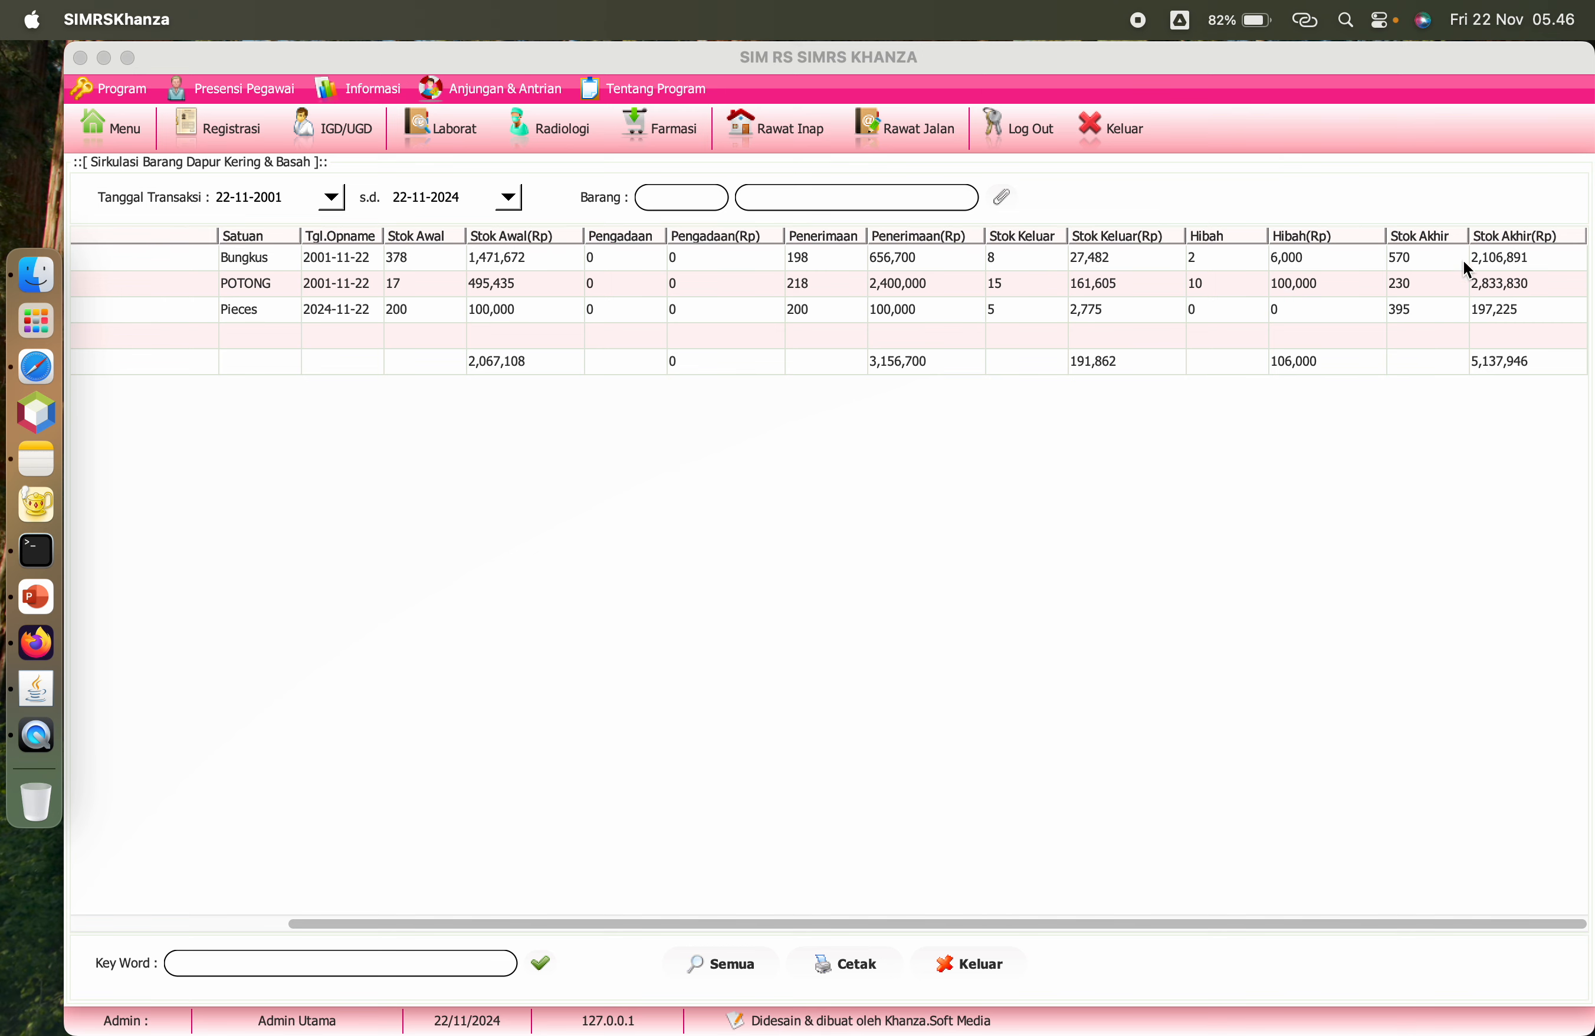
pyautogui.hscroll(-5, 222, 504)
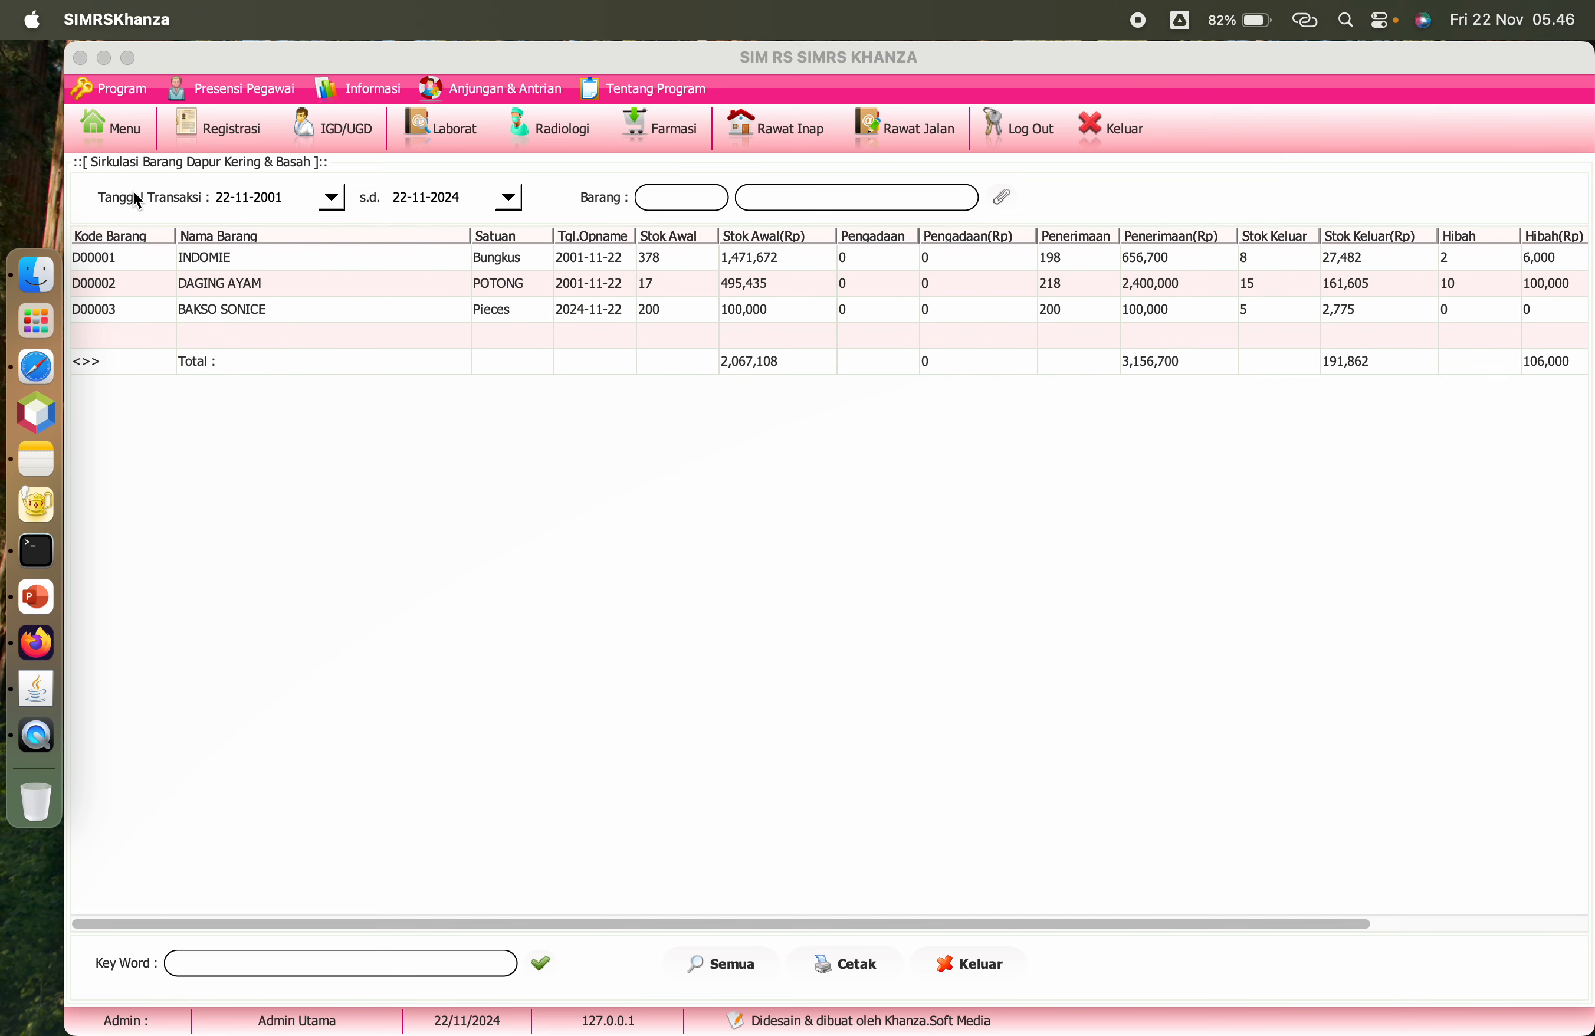
# Step: Open Nilai Penerimaan Vendor Dapur Per Bulan, list the 2024 supplier values and review the monthly columns through Total
pyautogui.click(123, 128)
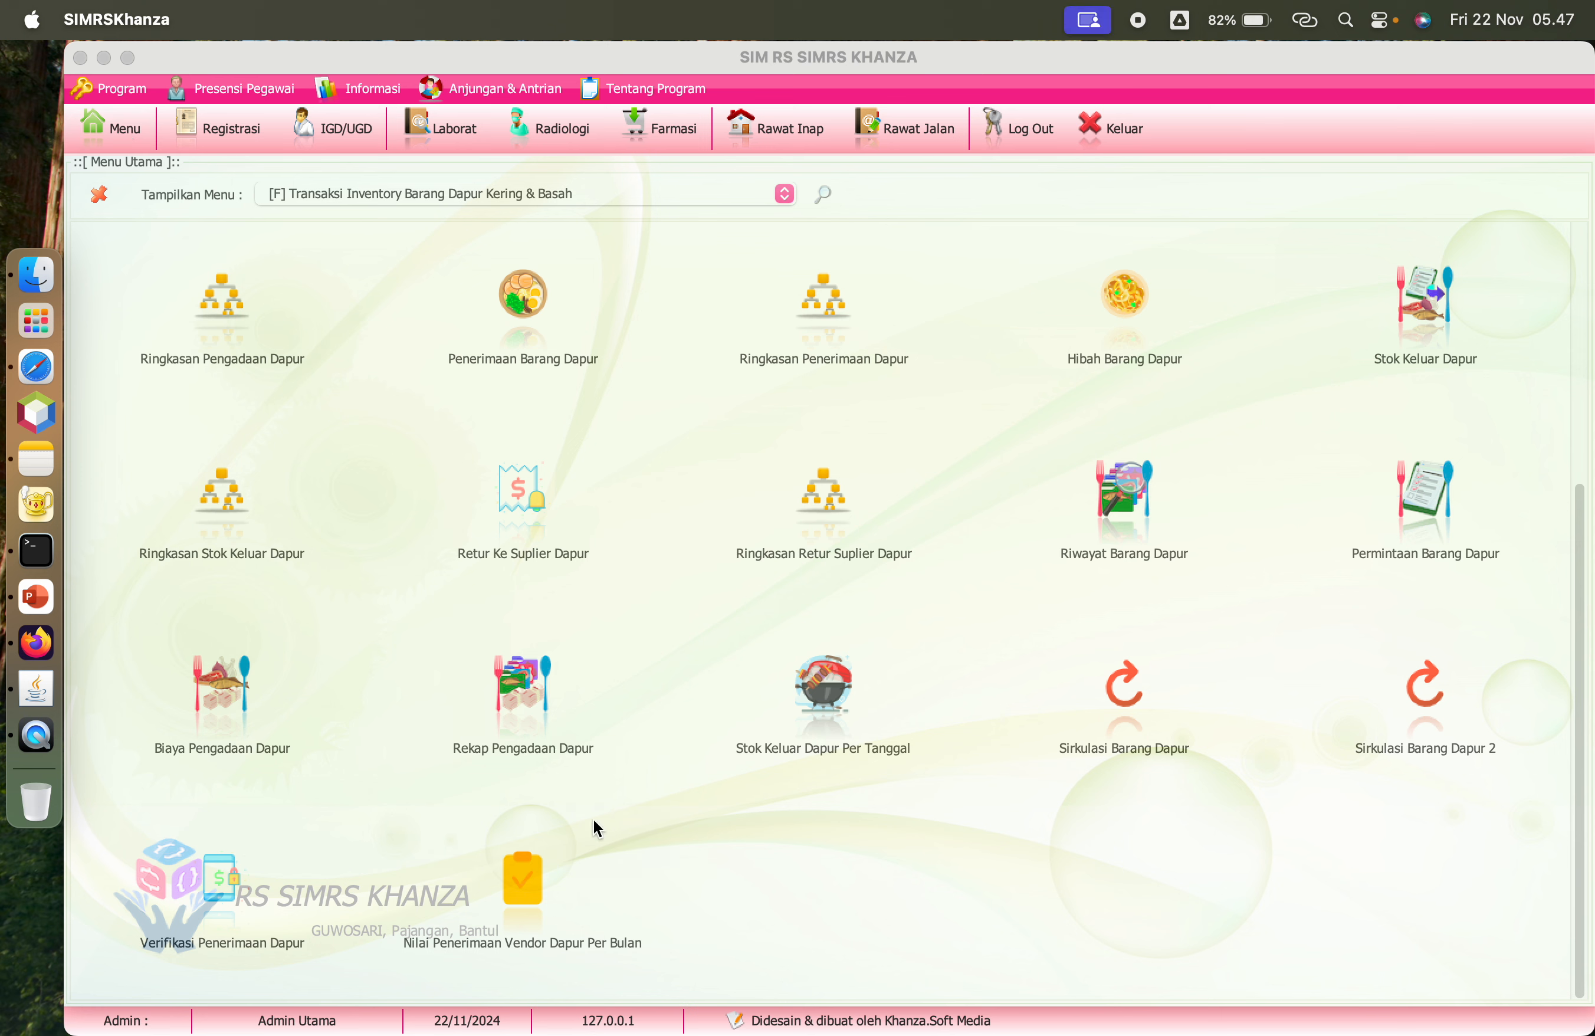
pyautogui.click(532, 888)
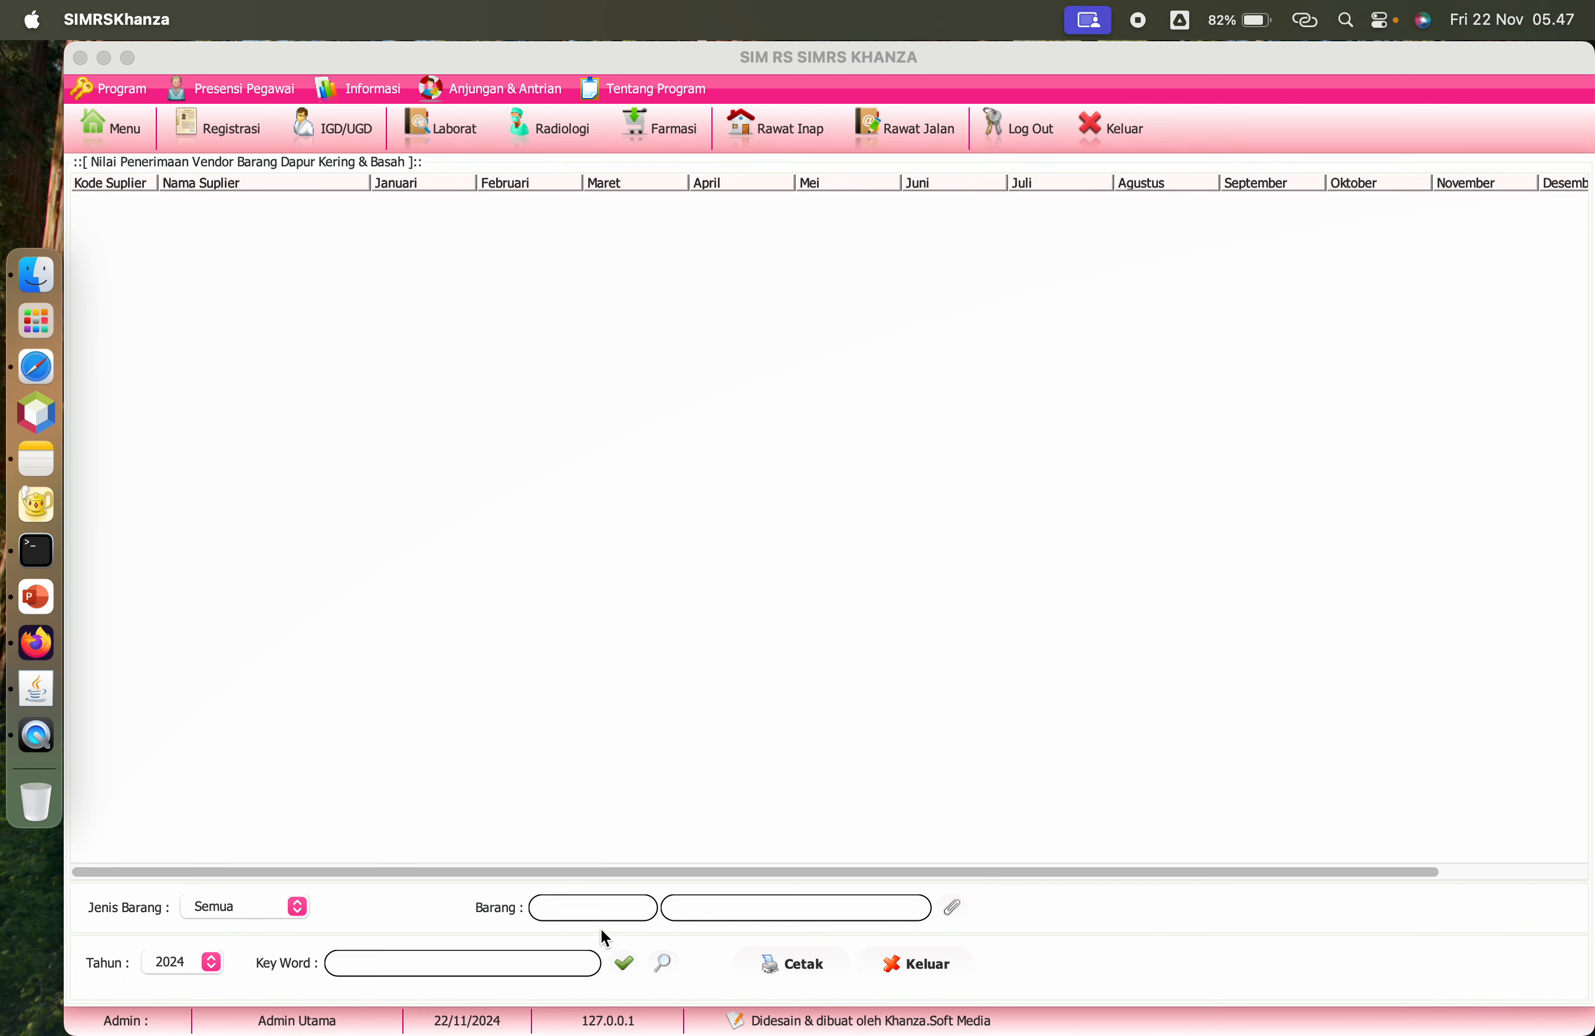
pyautogui.click(665, 966)
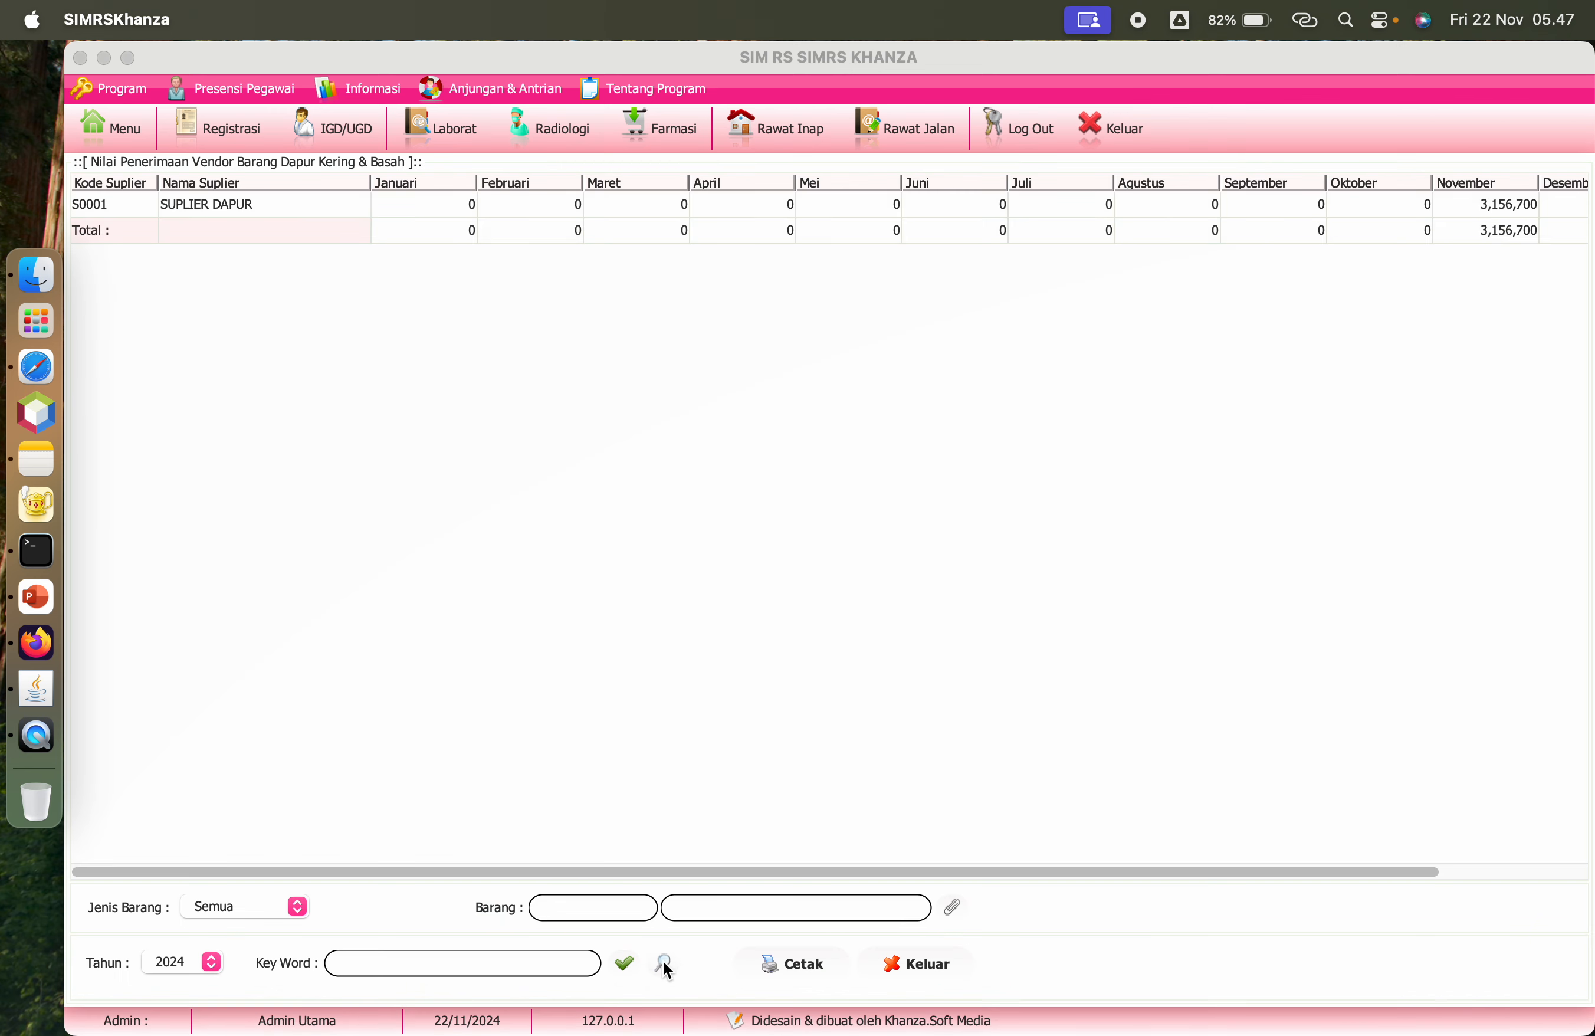
pyautogui.hscroll(5, 758, 460)
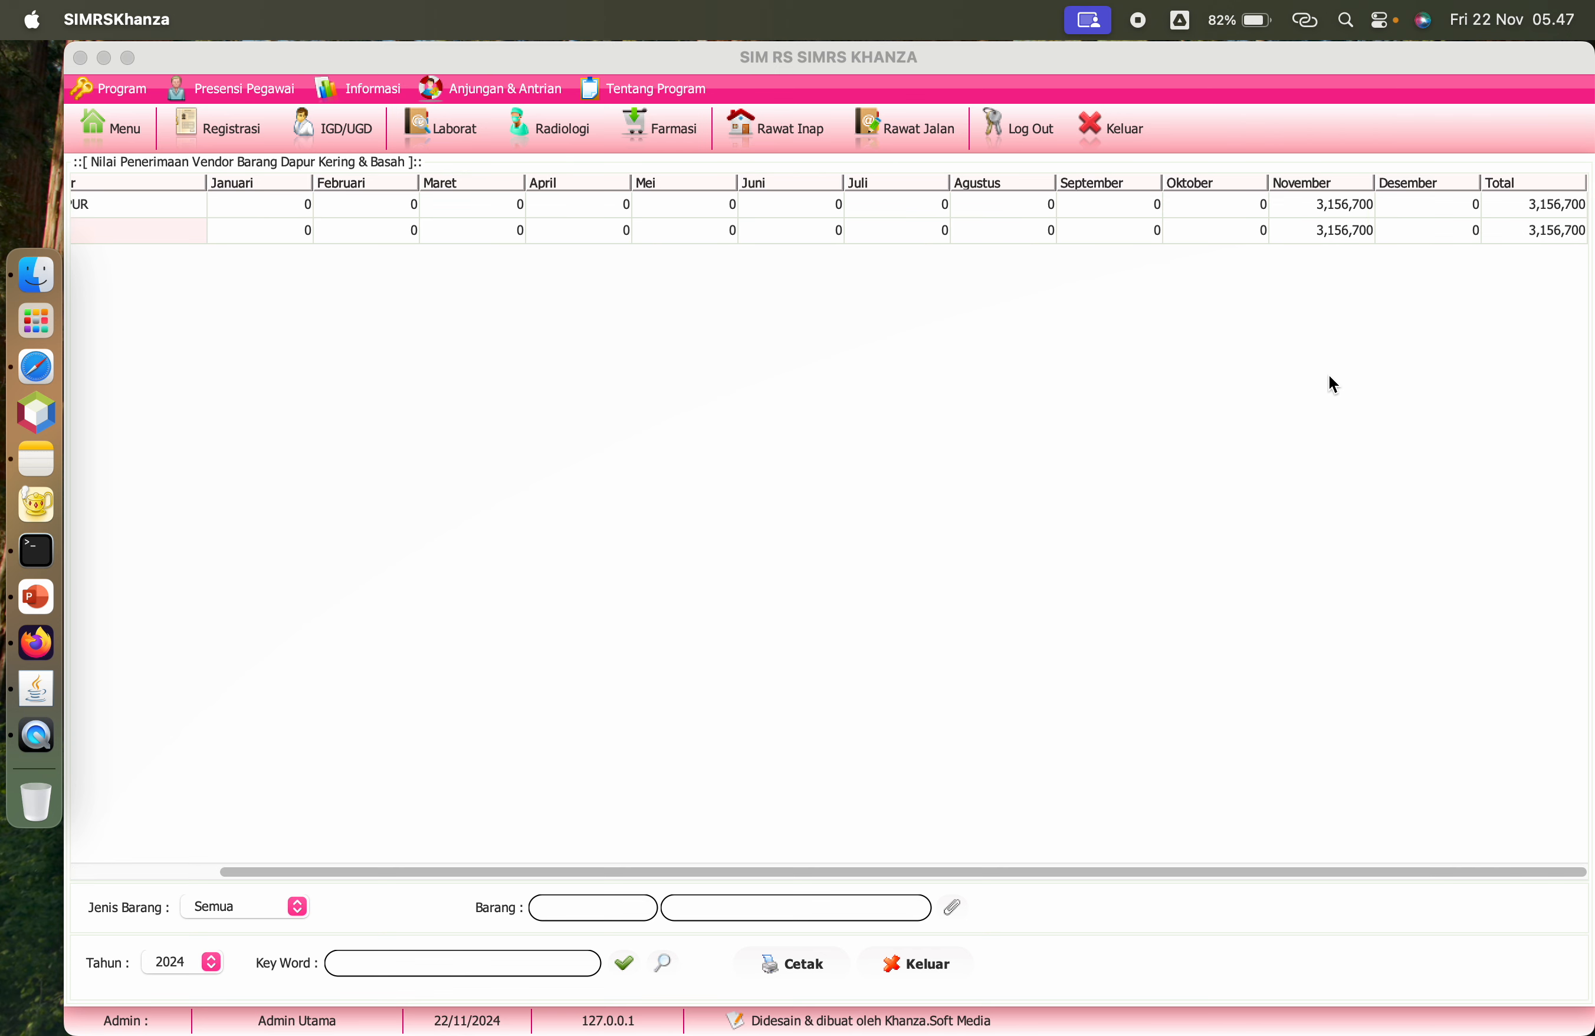
pyautogui.hscroll(-5, 945, 301)
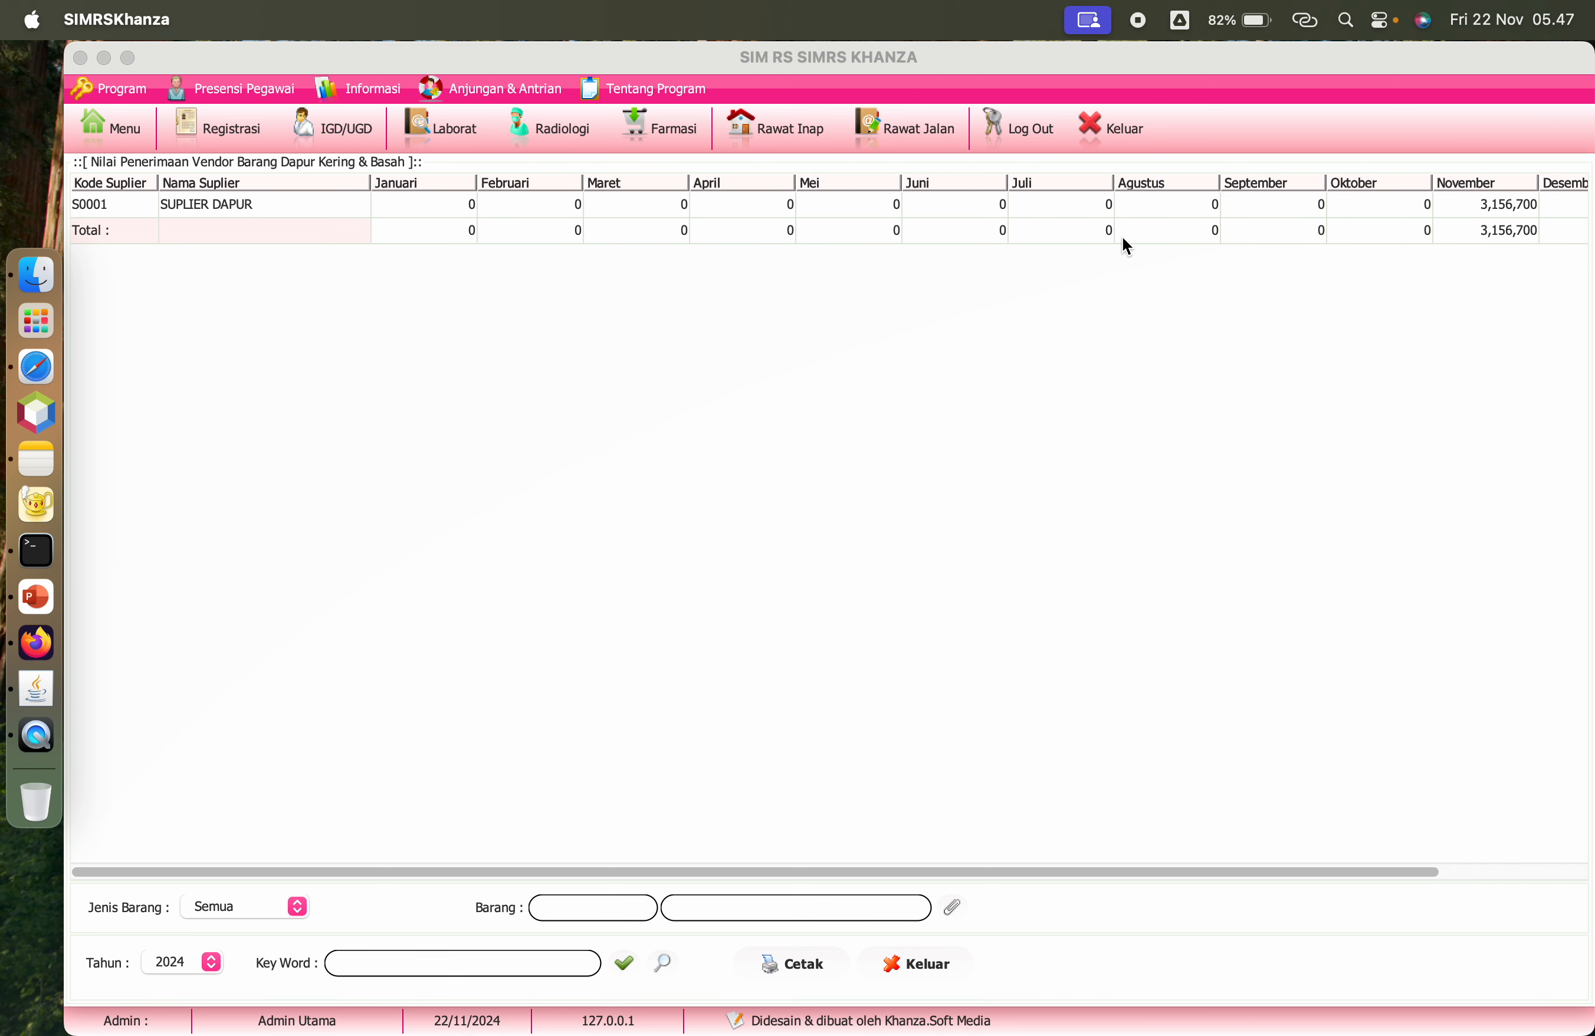
pyautogui.hscroll(5, 1125, 241)
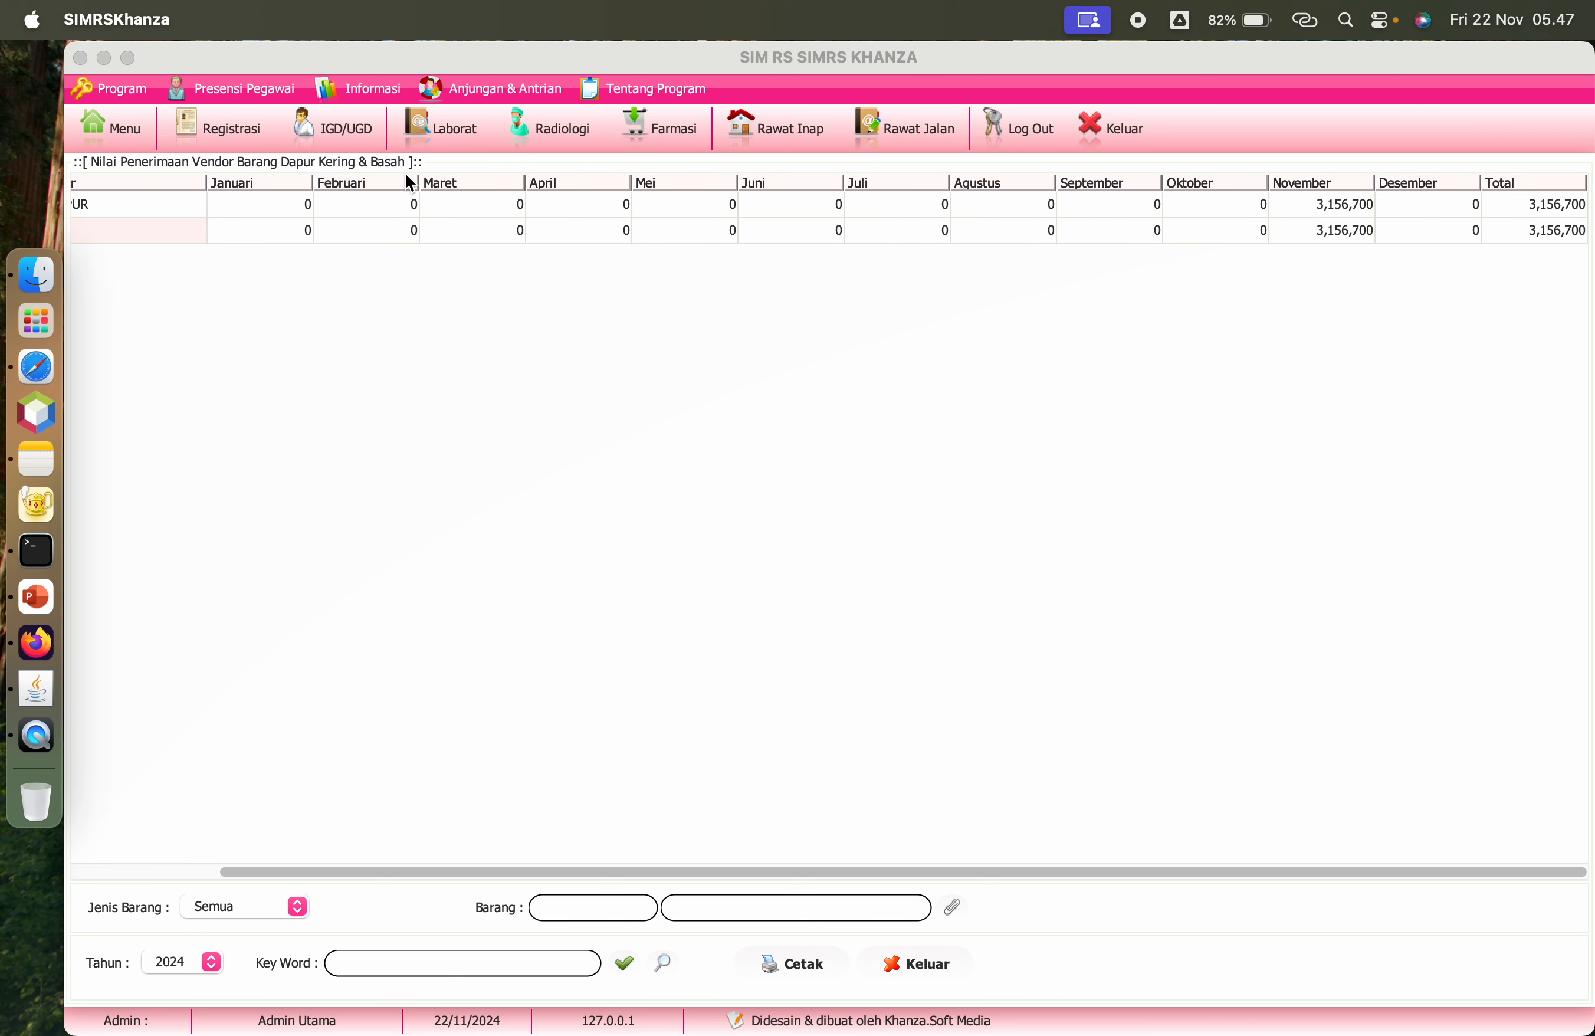
# Step: Show the [K] Tarif Pelayanan, Menejemen Keuangan & Akuntansi category, view Bayar Pesan Dapur and return to the main menu
pyautogui.click(128, 128)
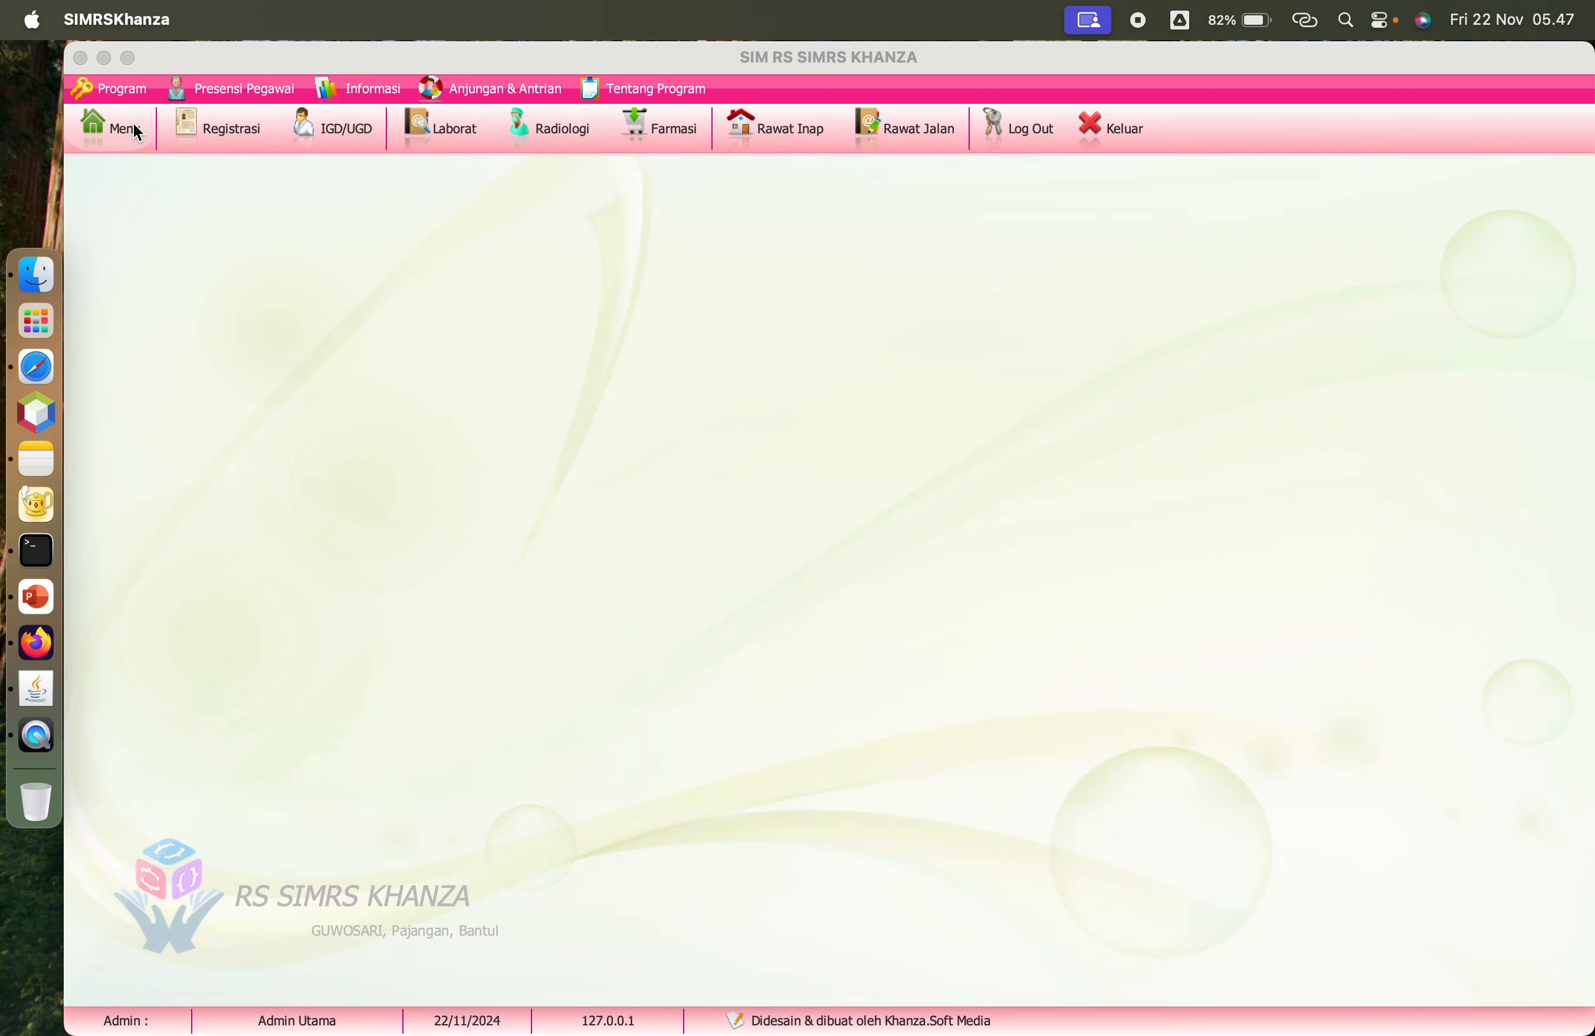
pyautogui.click(657, 196)
pyautogui.scroll(-1, 644, 254)
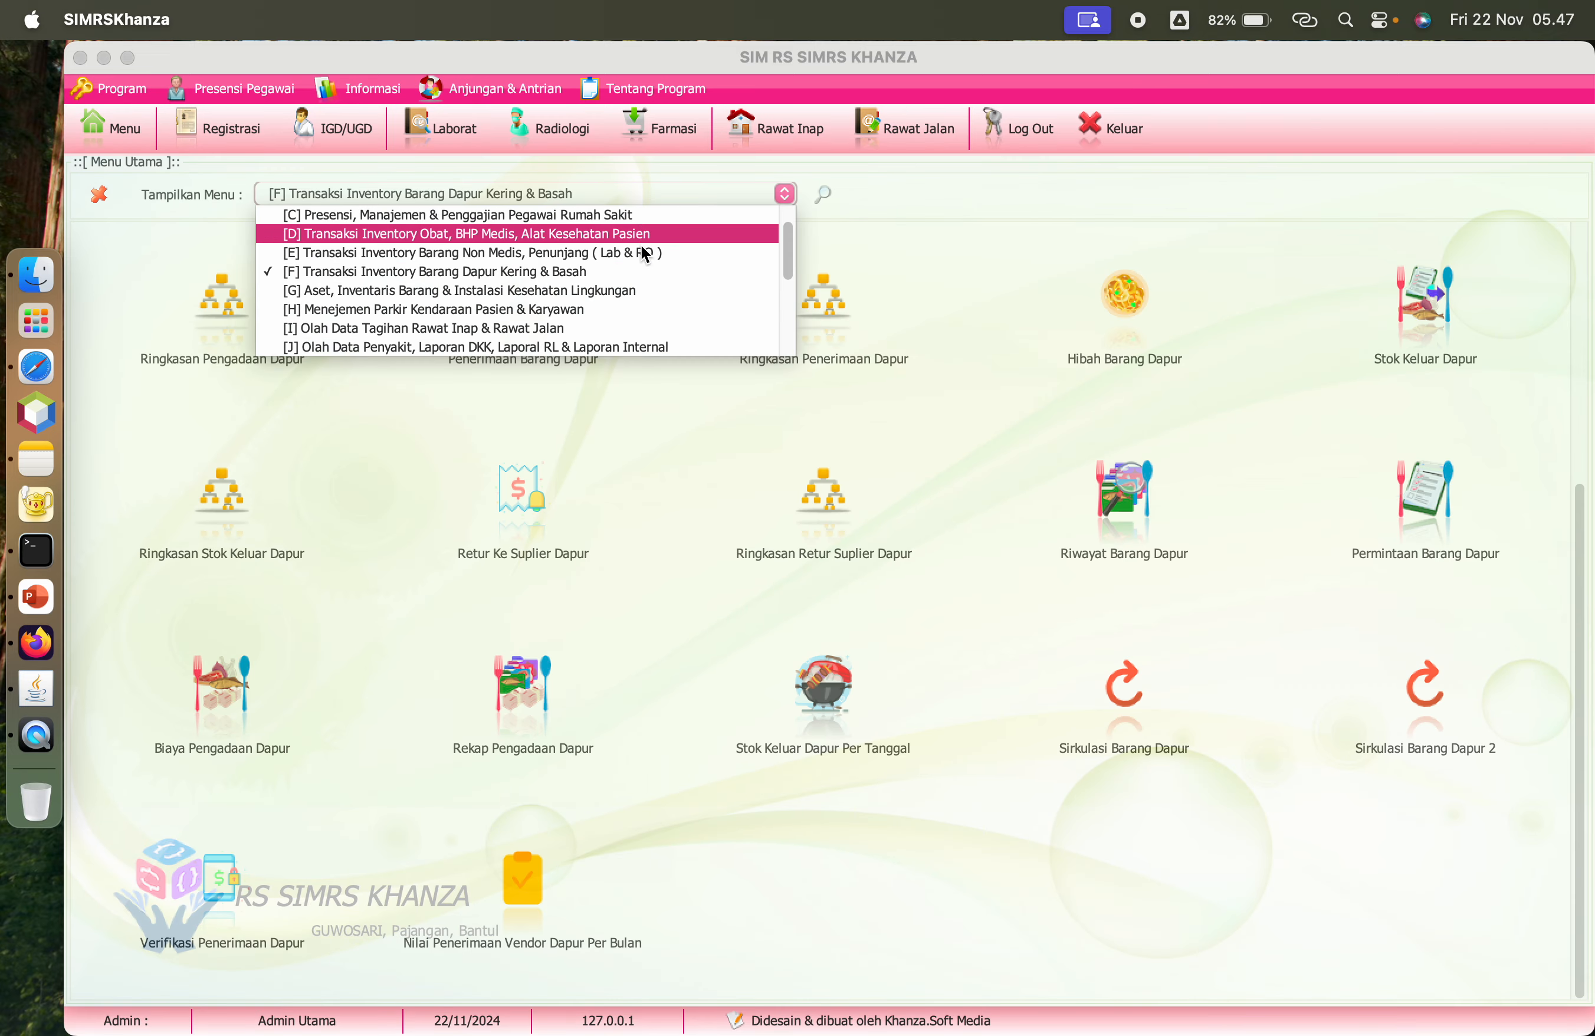
pyautogui.scroll(-3, 644, 254)
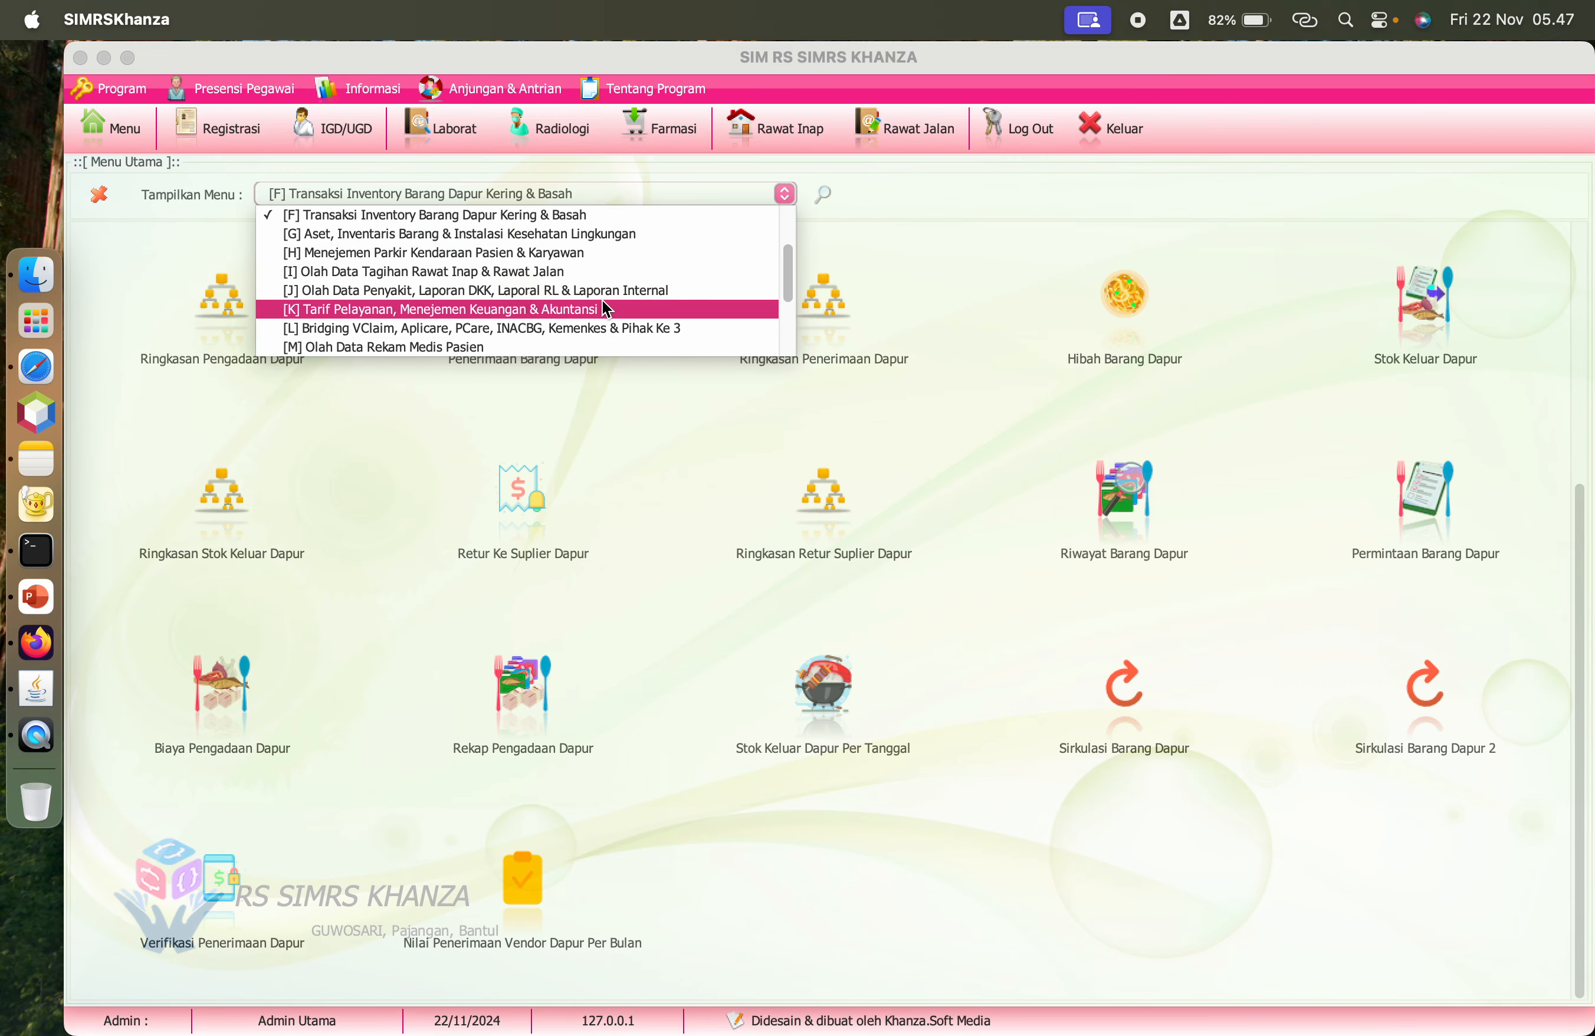
pyautogui.click(607, 308)
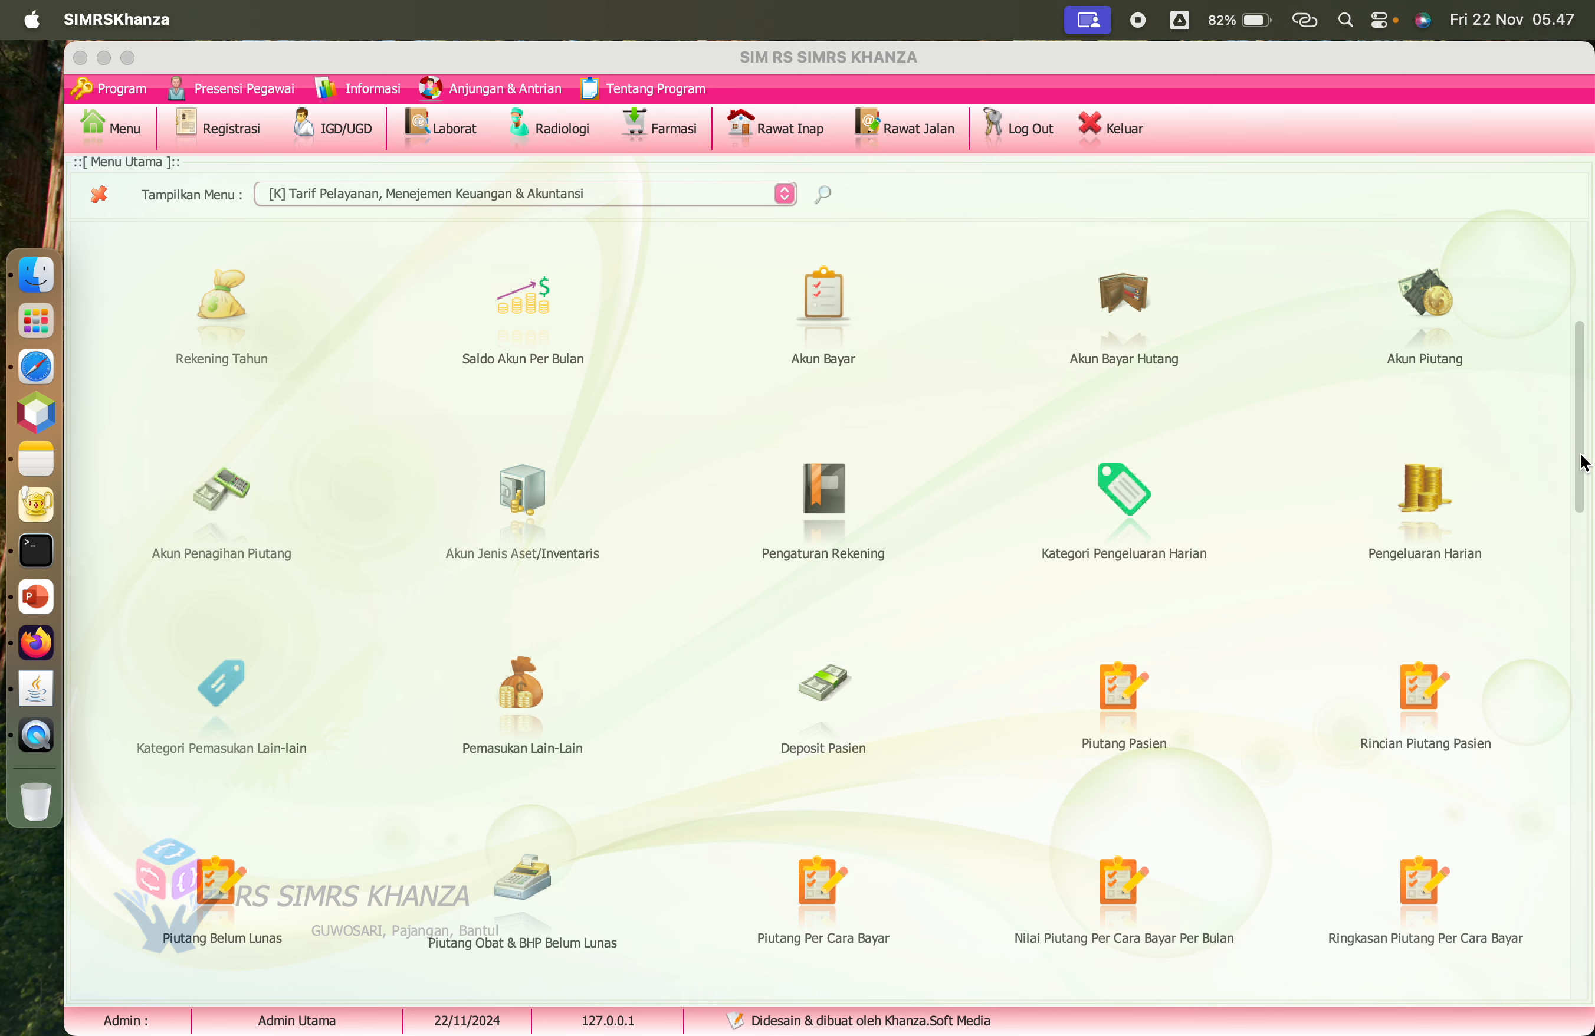
pyautogui.moveTo(1583, 463); pyautogui.dragTo(1587, 870)
pyautogui.click(828, 617)
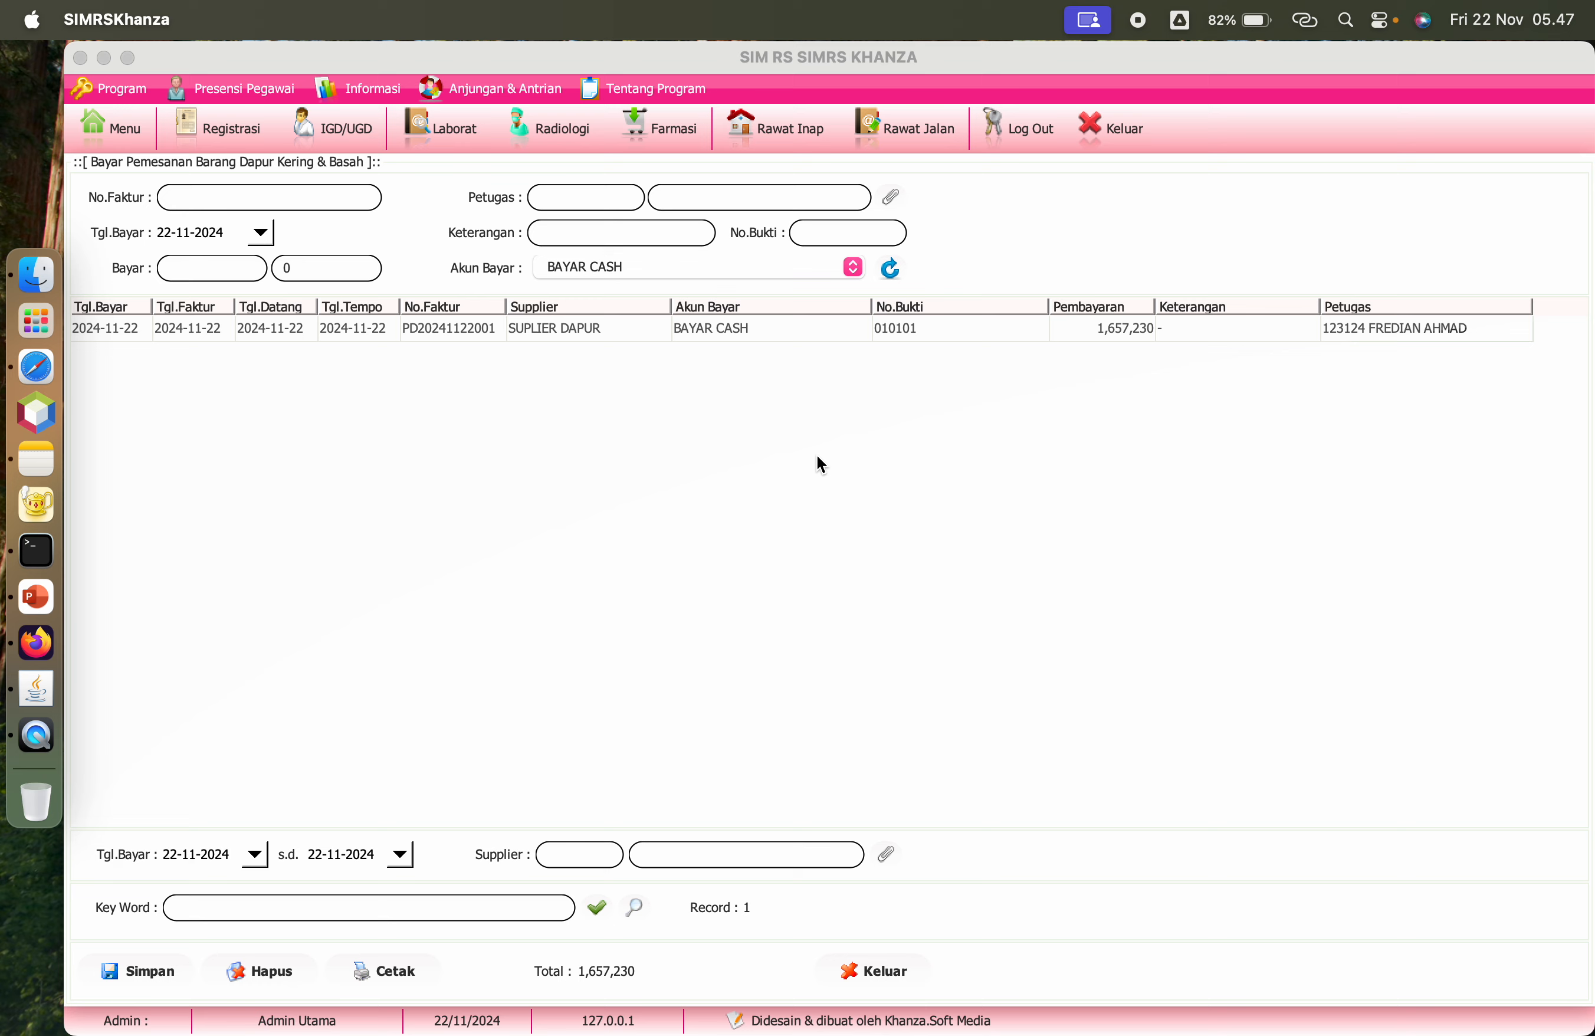
pyautogui.click(122, 126)
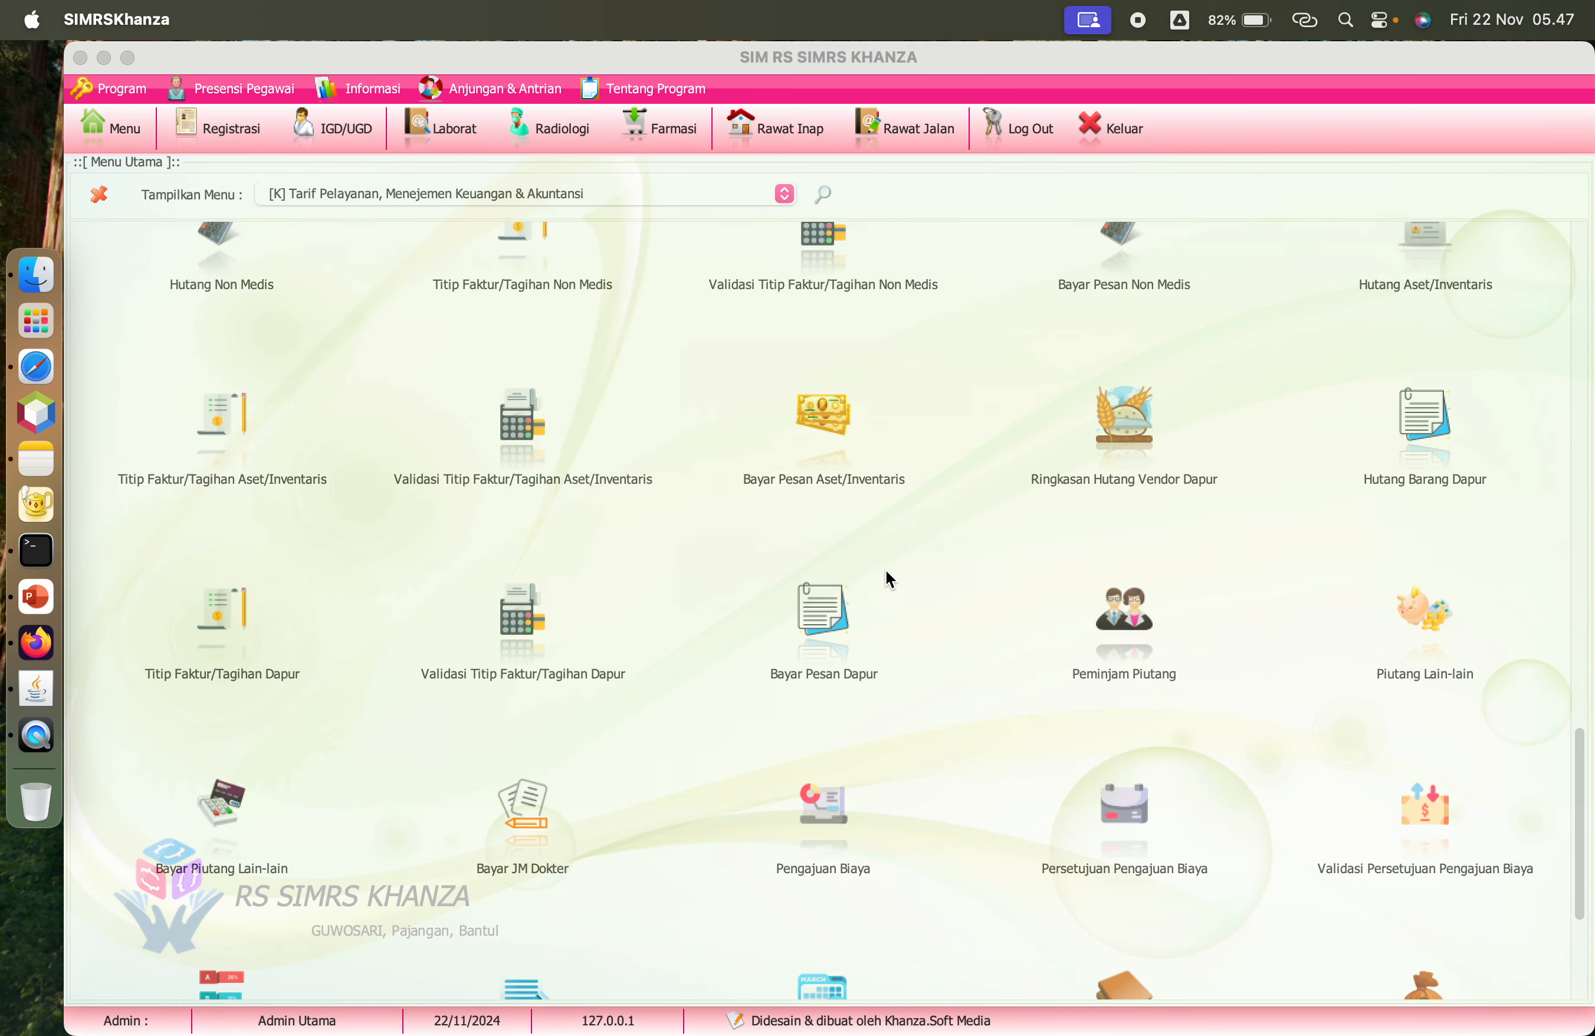
# Step: Open Ringkasan Hutang Vendor Dapur, list the outstanding debt per kitchen supplier and close the report
pyautogui.scroll(-3, 750, 606)
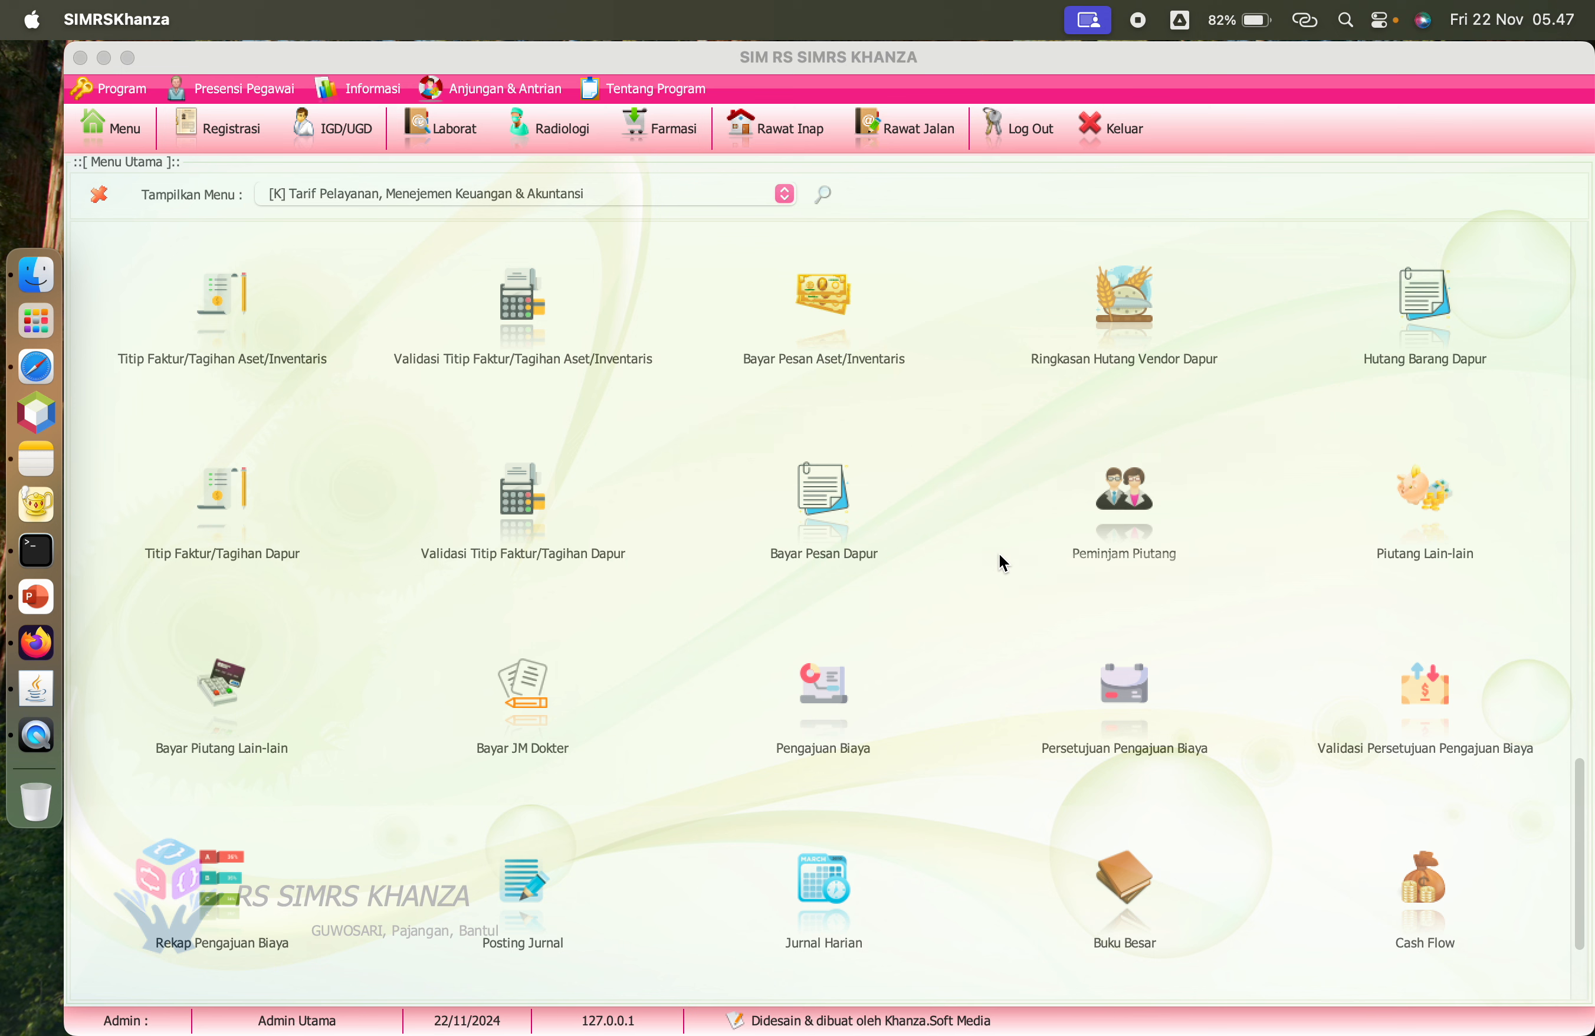
pyautogui.click(1132, 321)
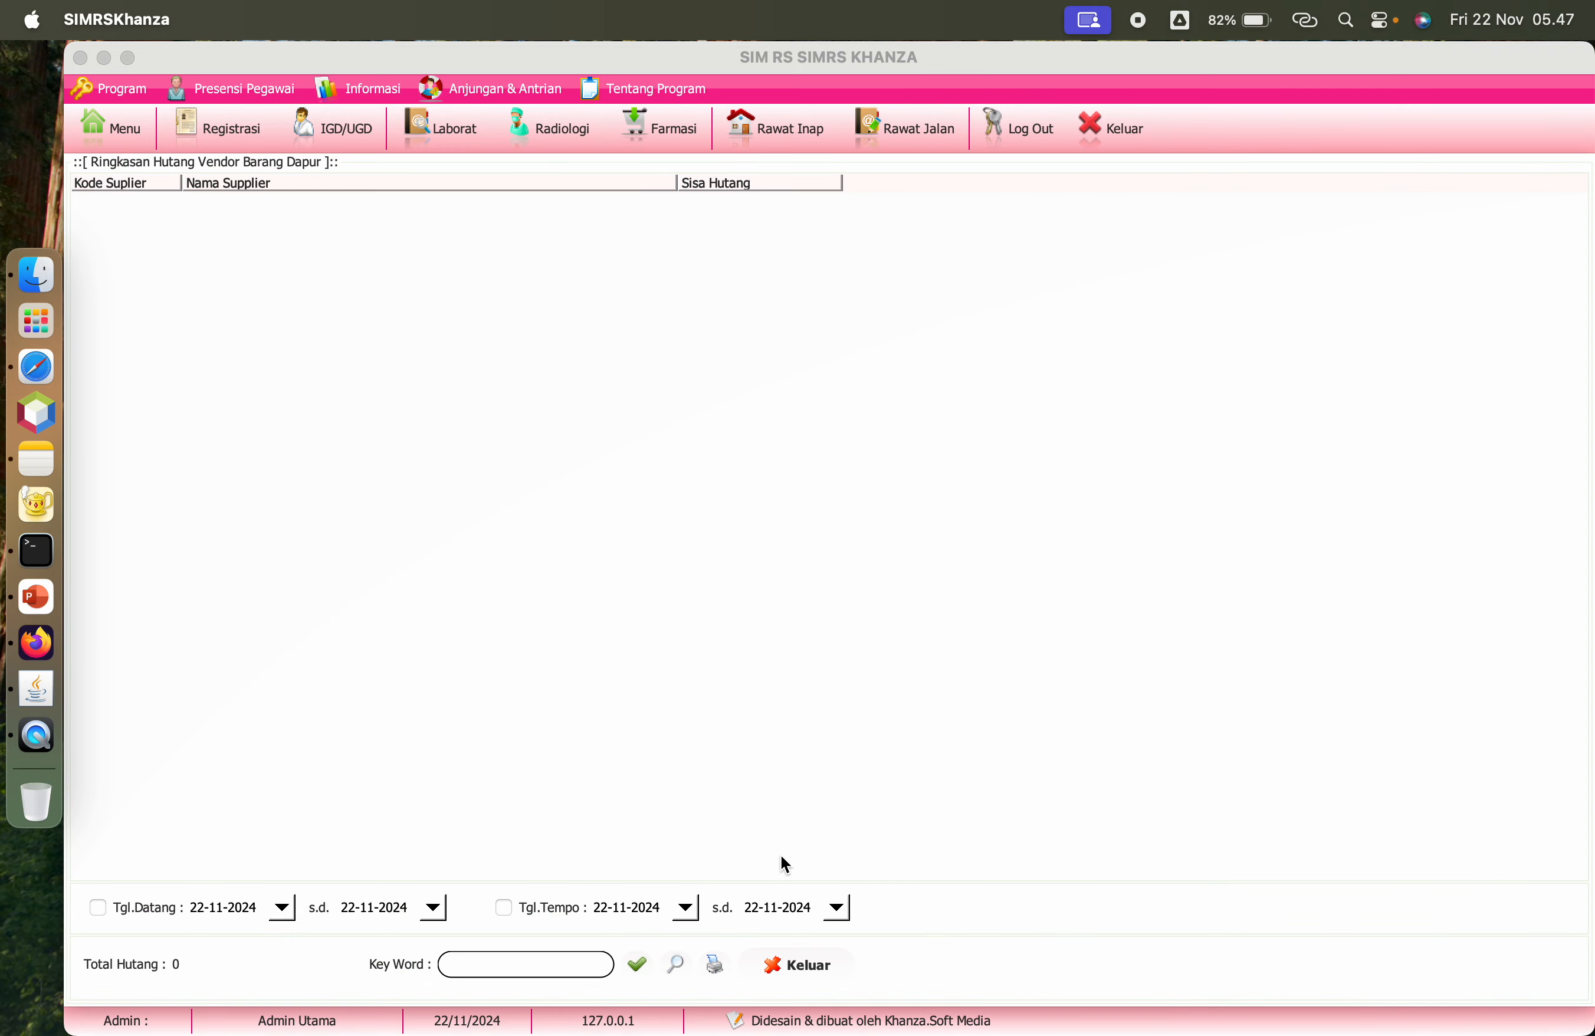
pyautogui.click(678, 954)
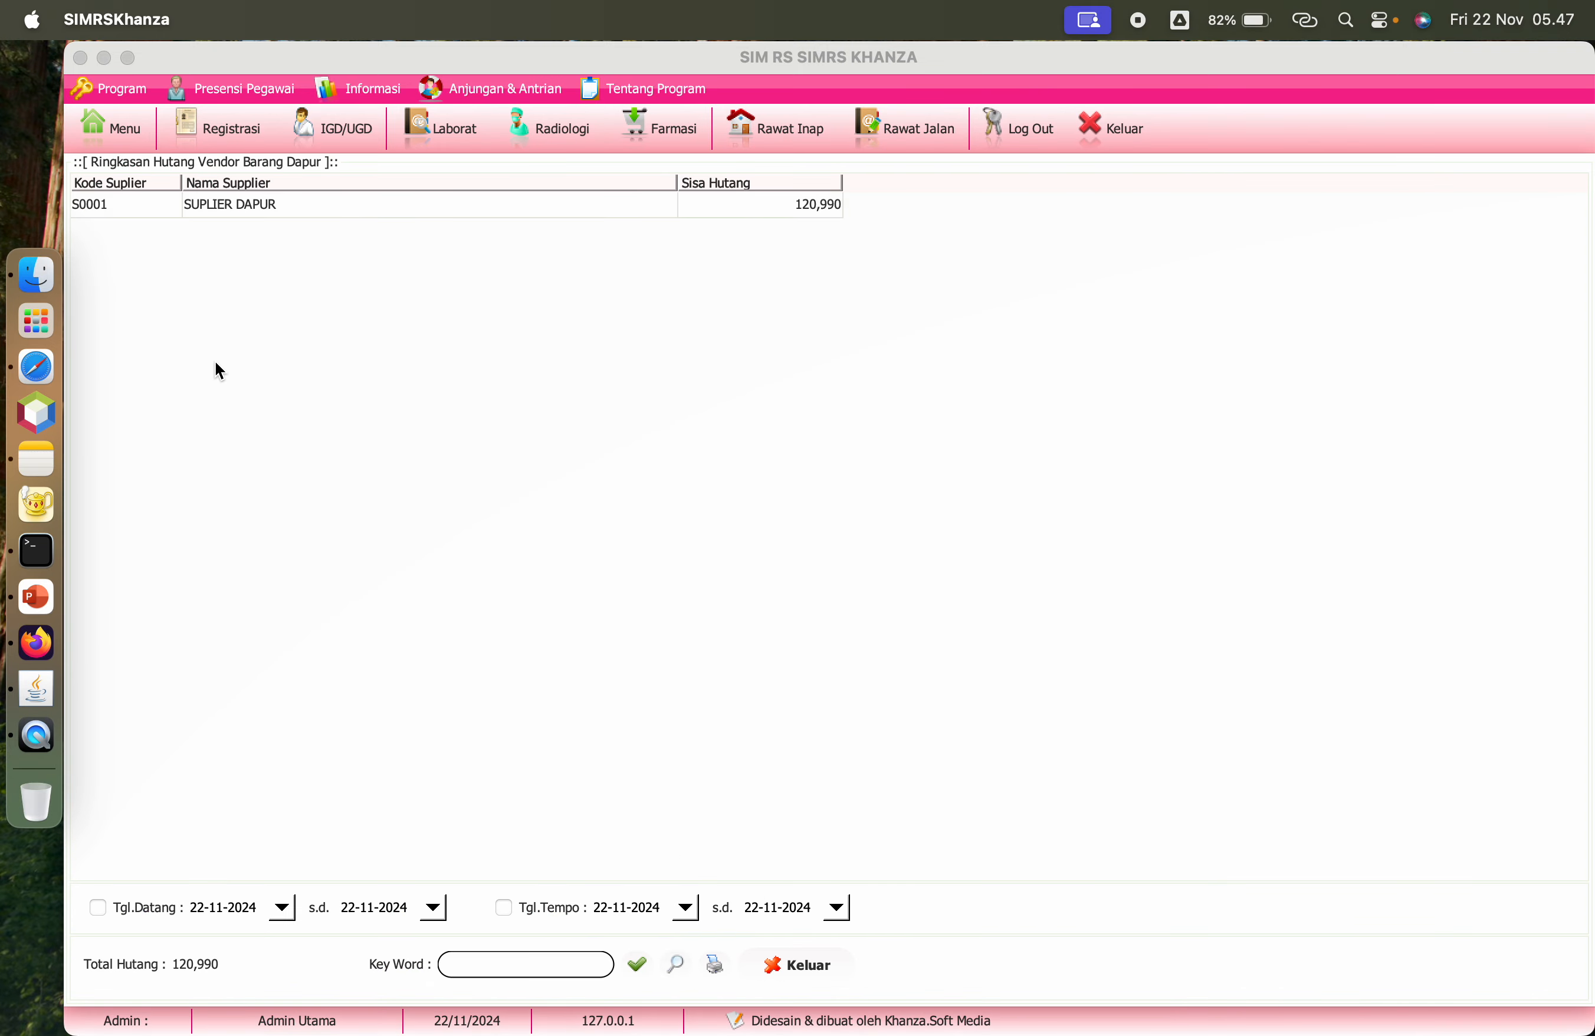
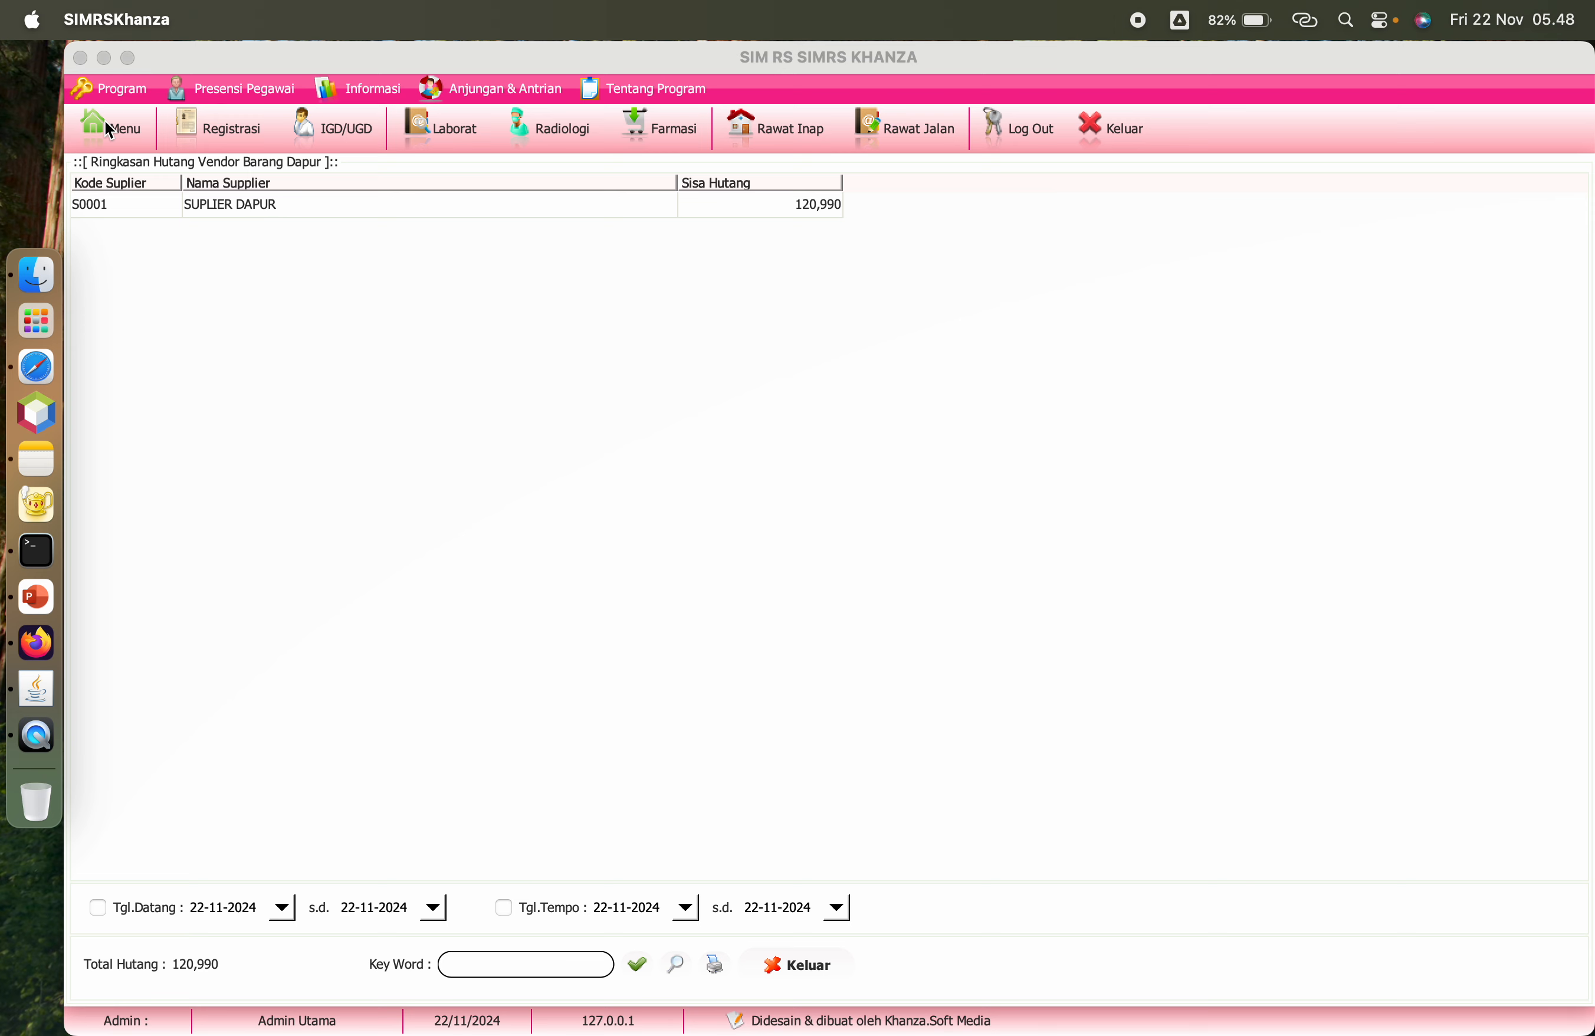
pyautogui.click(803, 972)
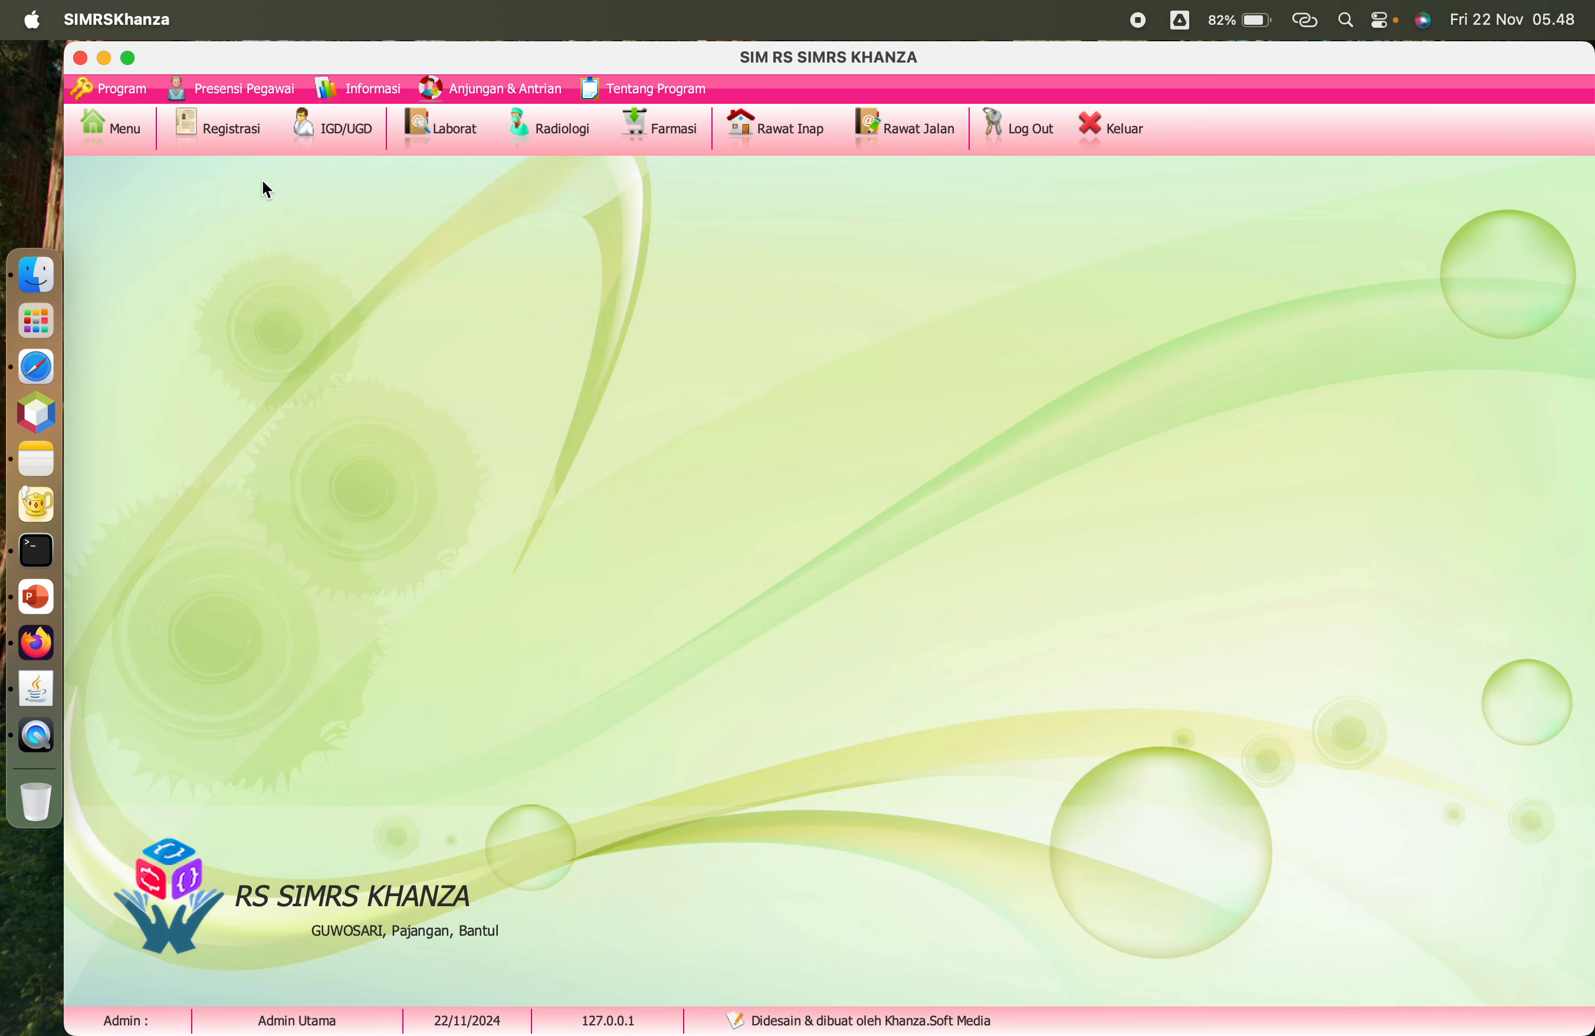
# Step: Search all main menu entries for "titip fa" and open Titip Faktur/Tagihan Dapur
pyautogui.click(132, 136)
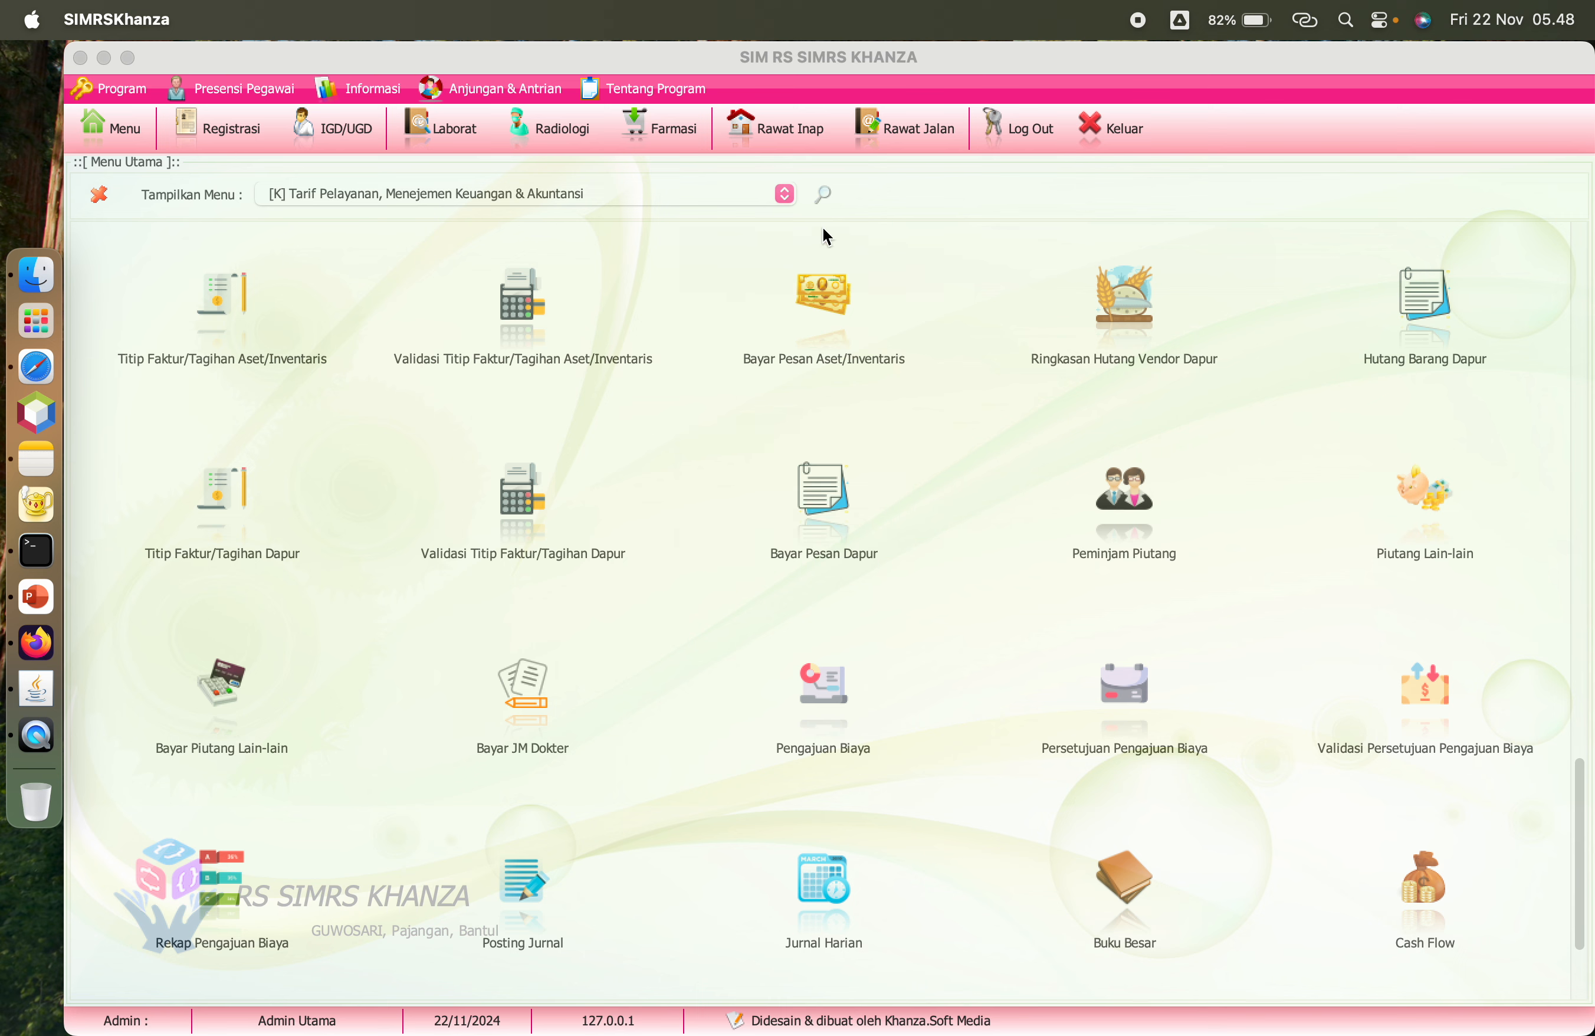
pyautogui.click(825, 196)
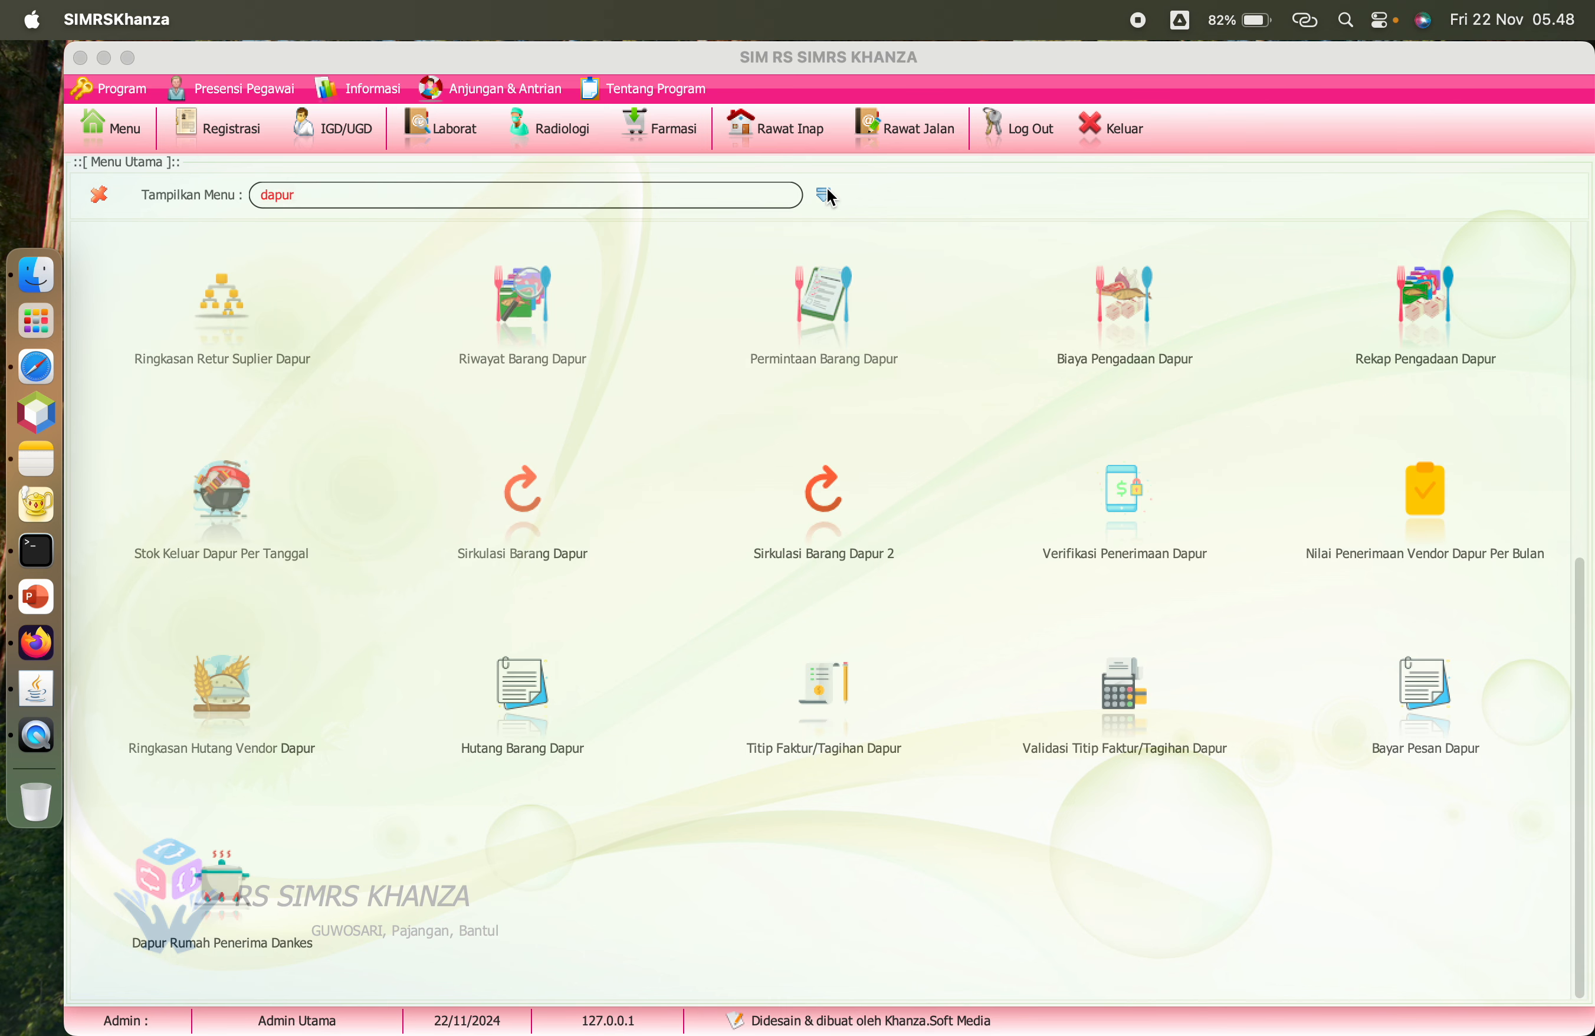
pyautogui.press('BackSpace')
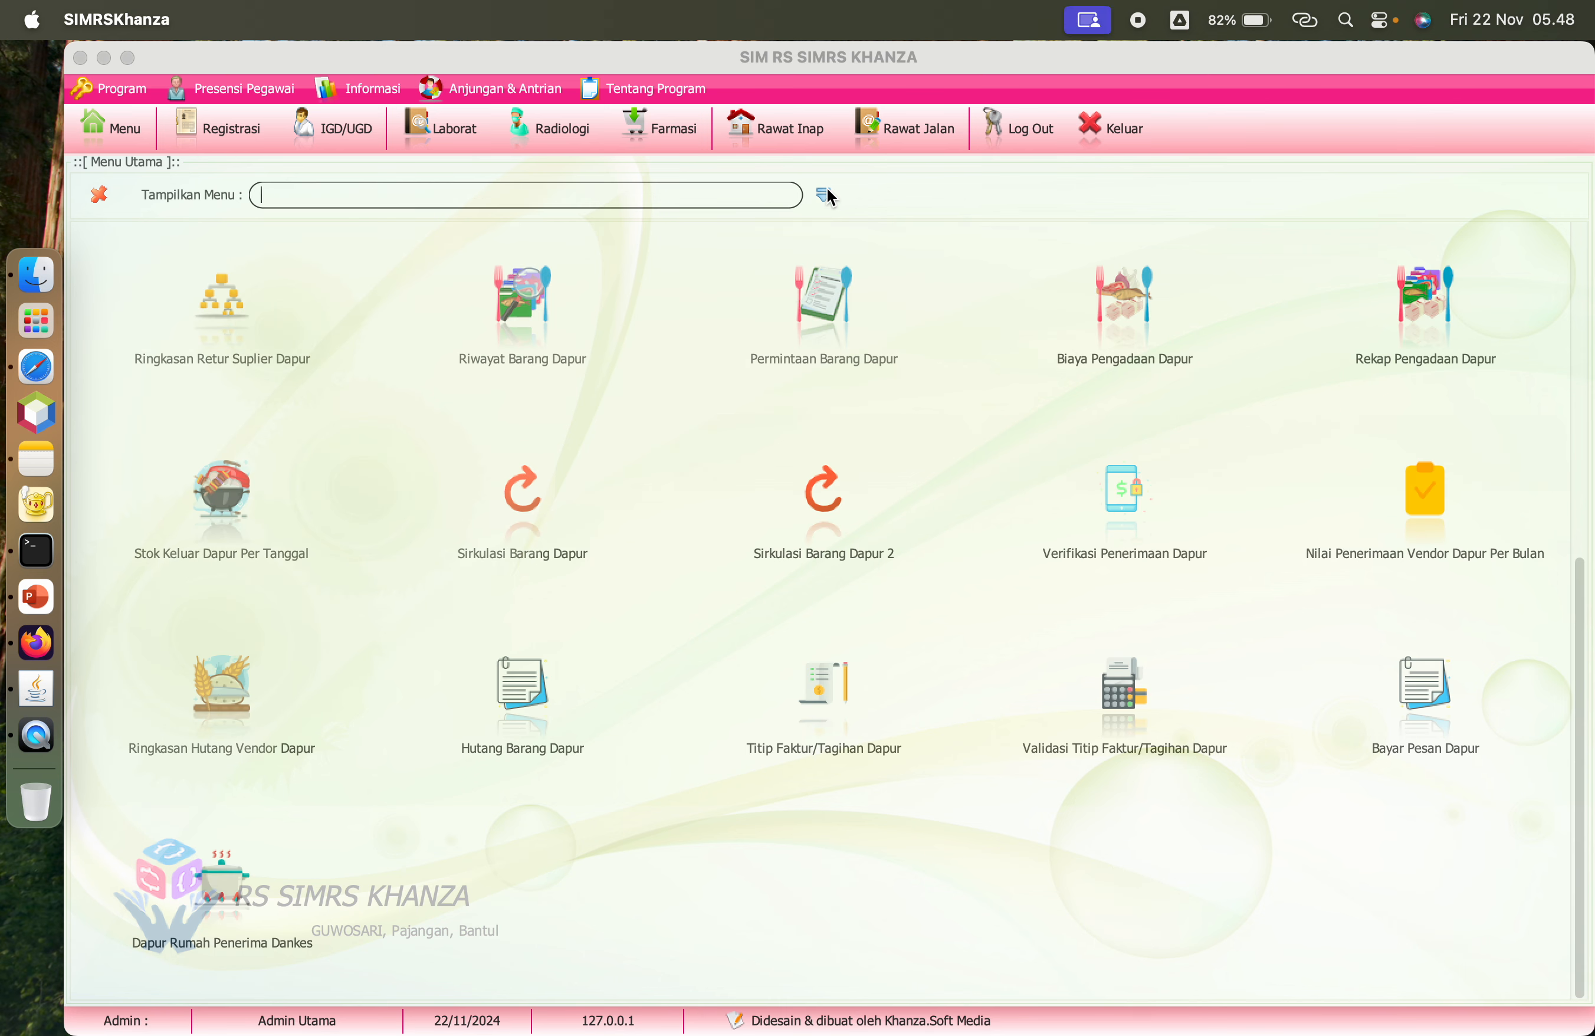
pyautogui.write('titip fa')
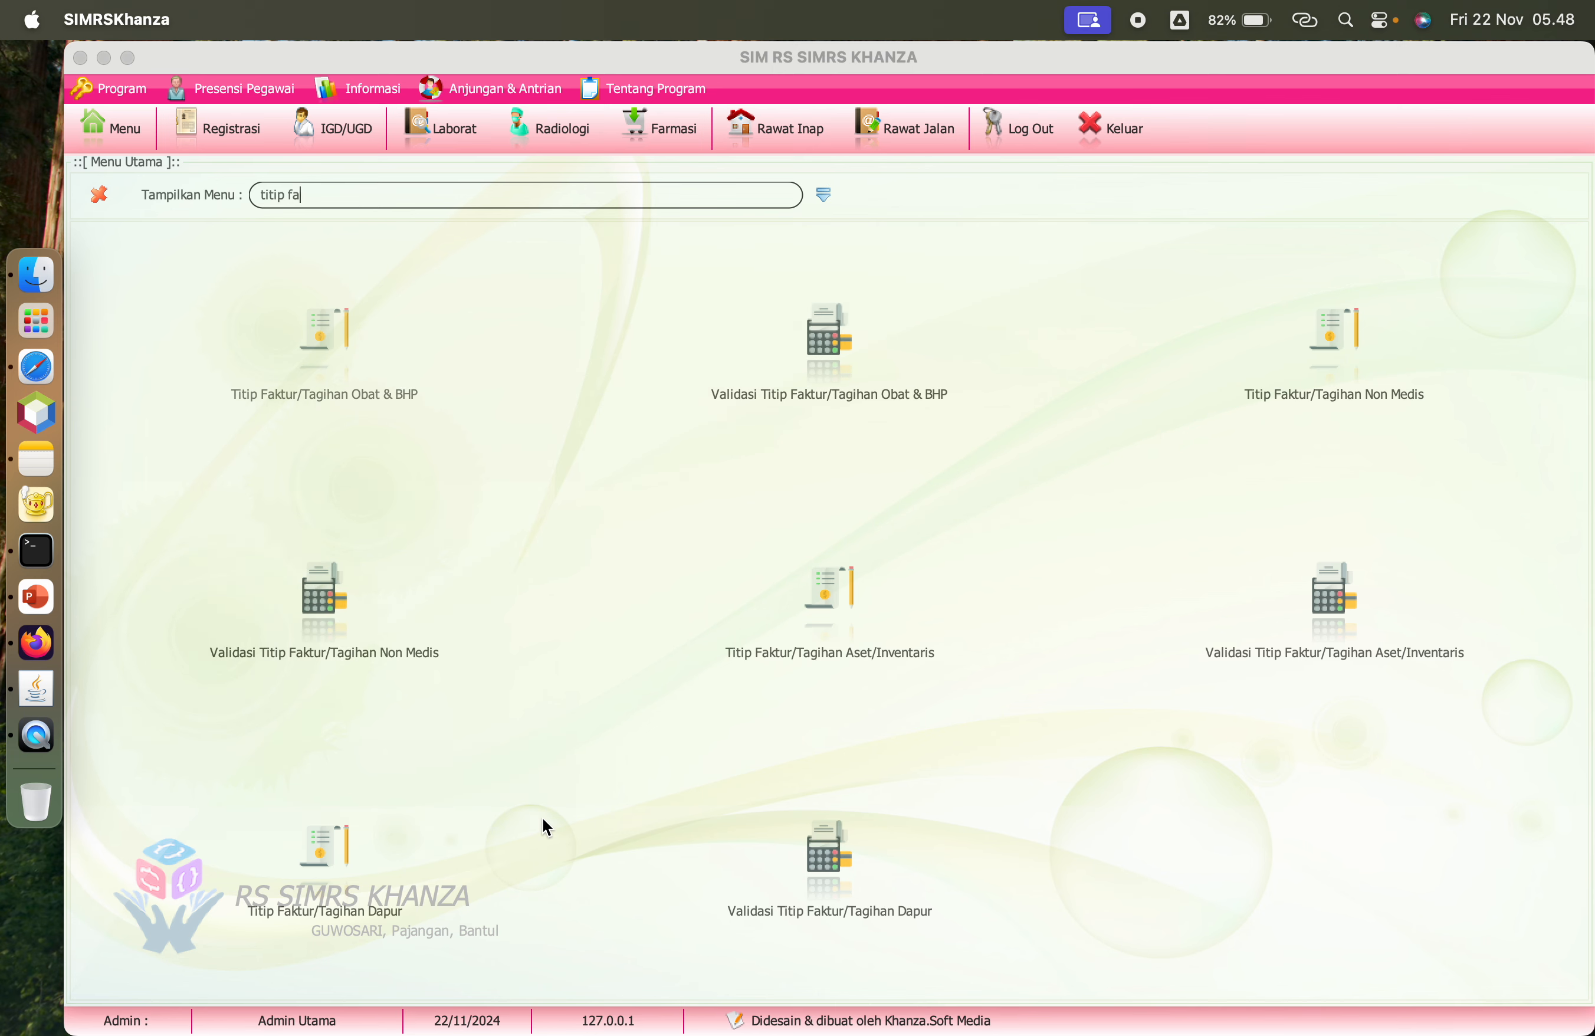
pyautogui.click(304, 850)
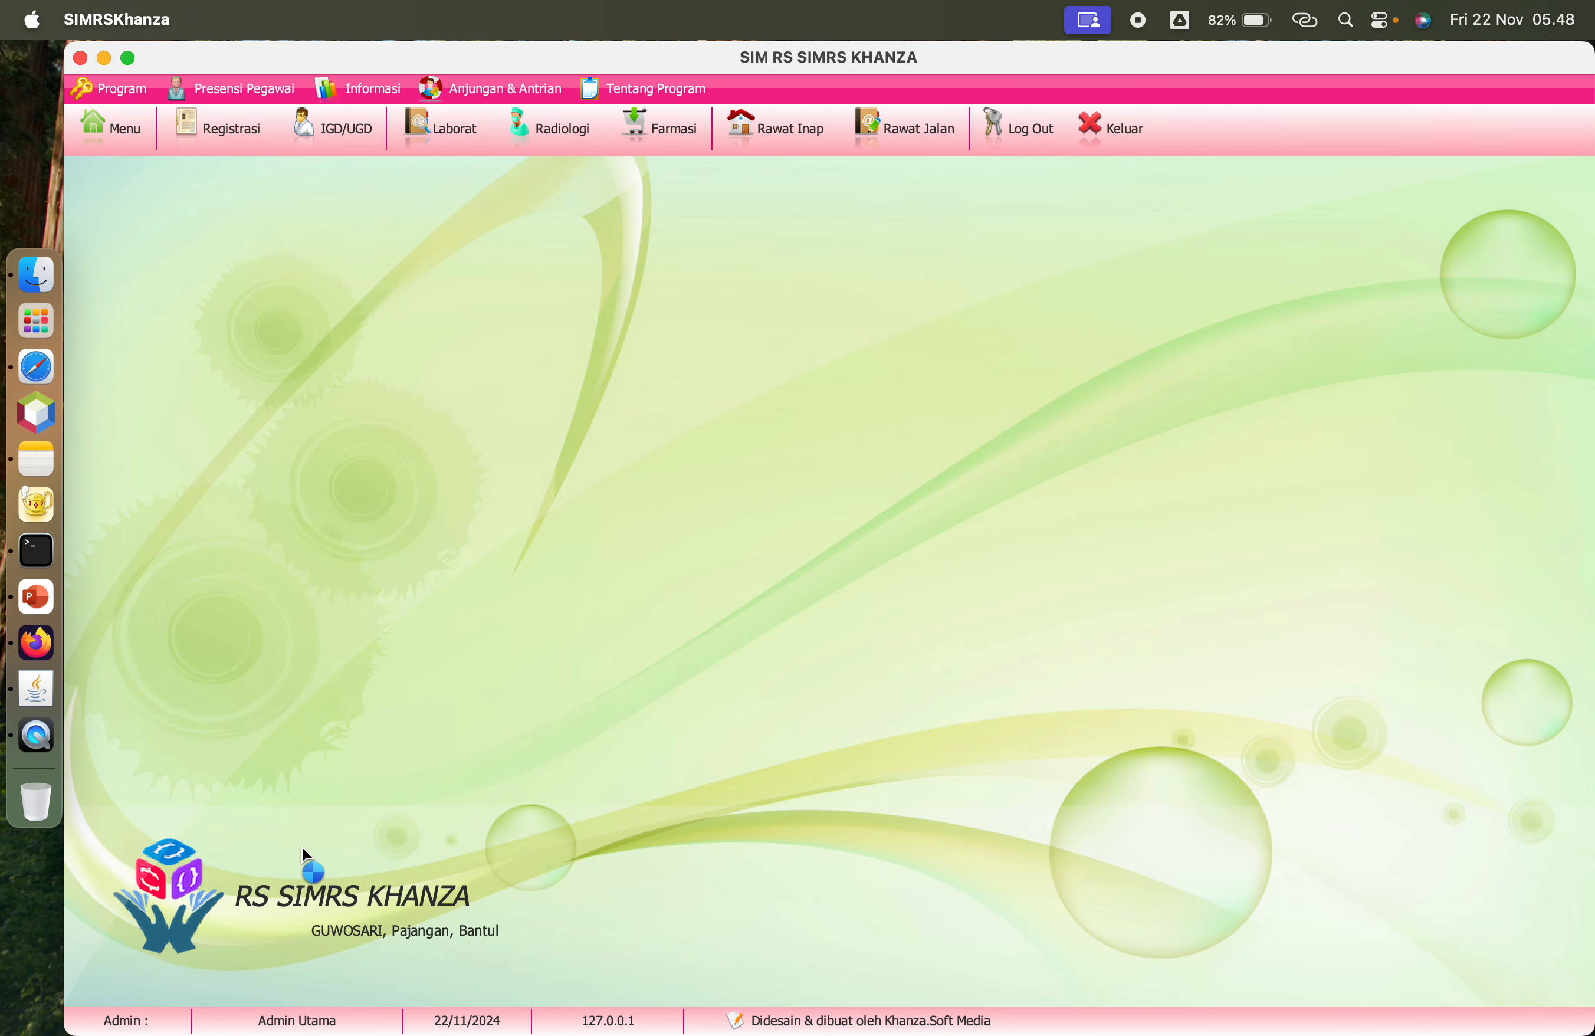
# Step: Fill in the SARPRAS staff member as Petugas, list all unpaid kitchen invoices and enter "-" as Keterangan
pyautogui.click(942, 195)
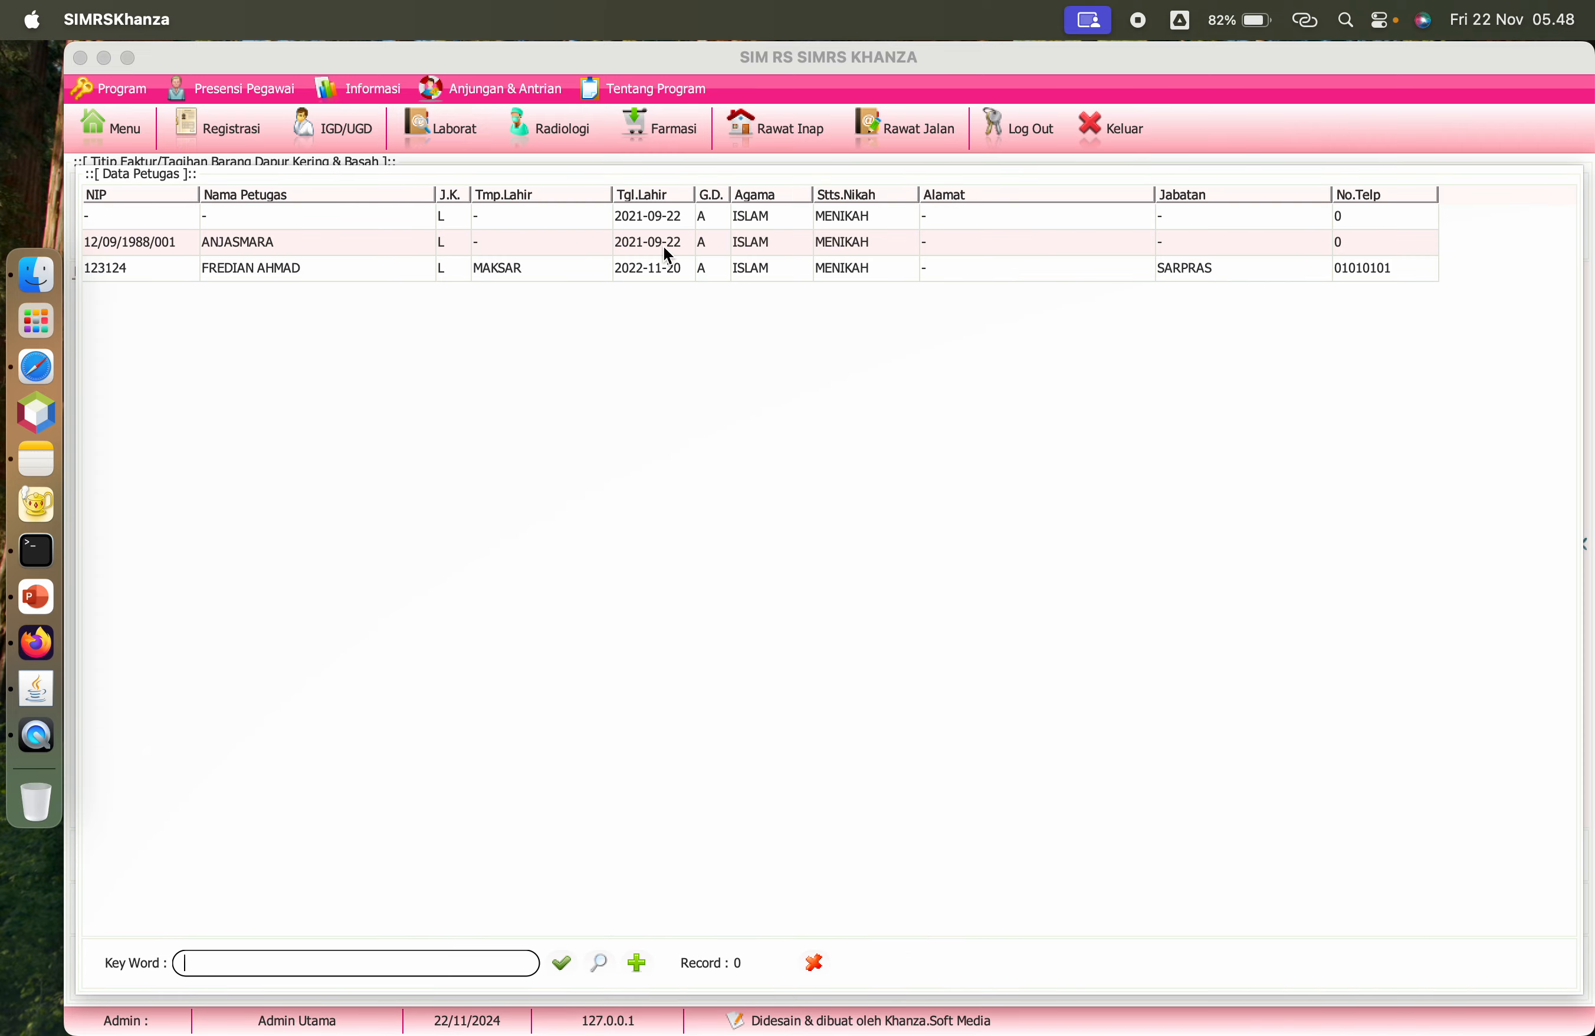
pyautogui.click(369, 270)
pyautogui.doubleClick(368, 269)
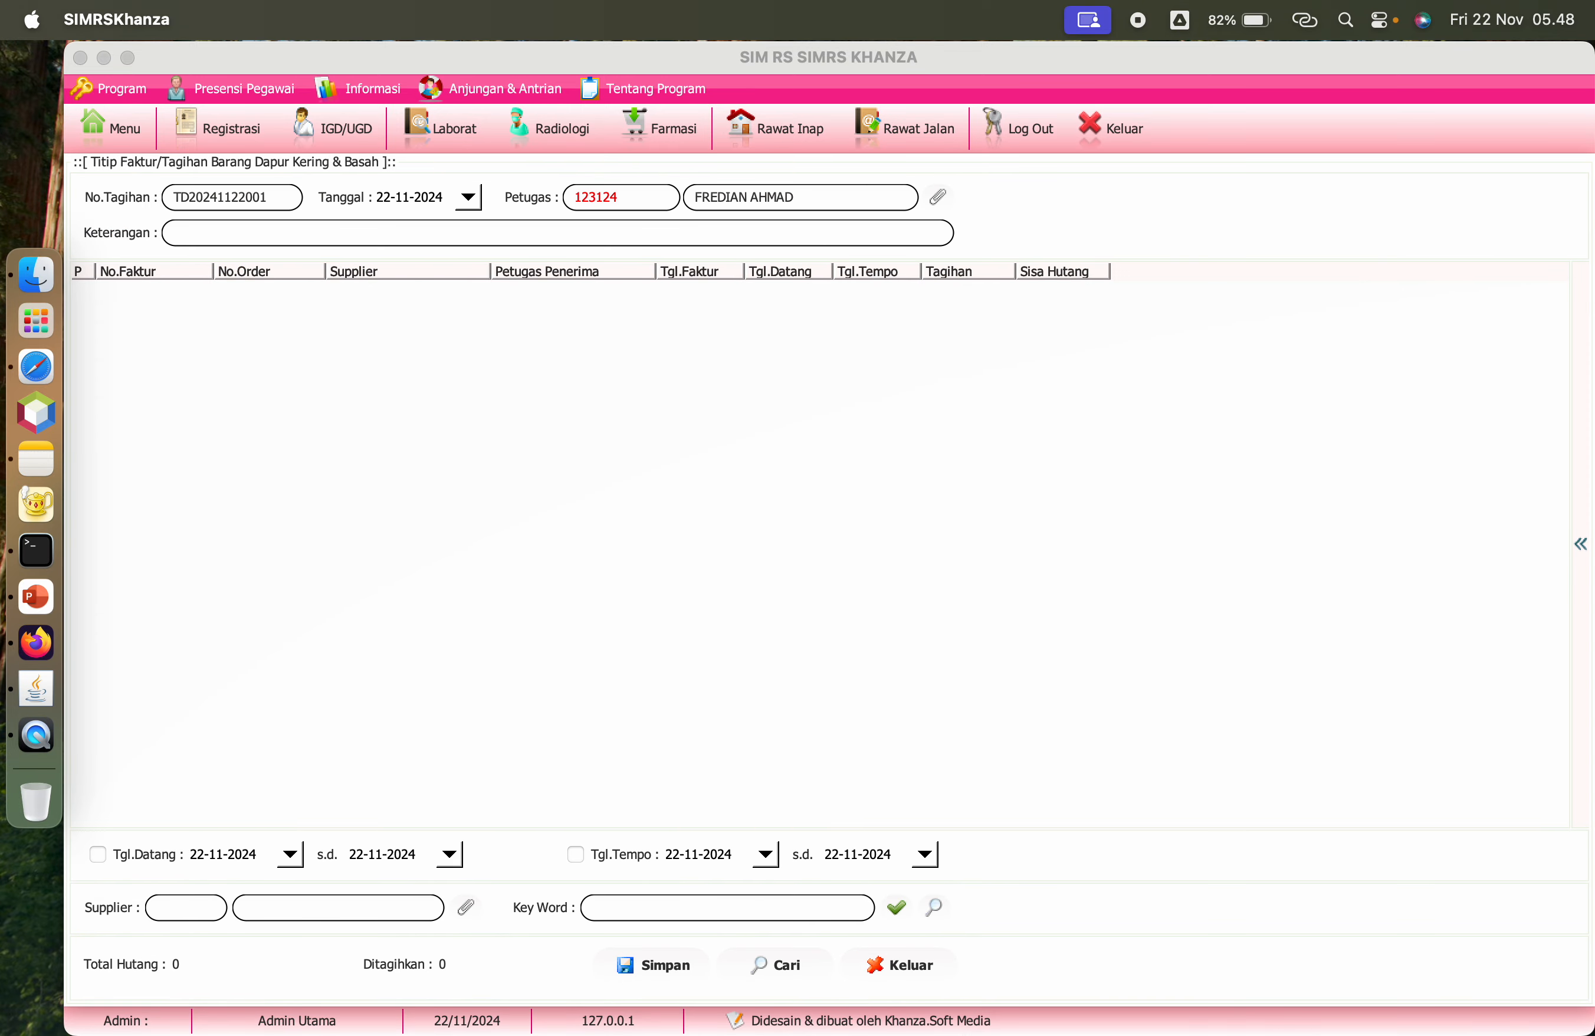
pyautogui.click(941, 911)
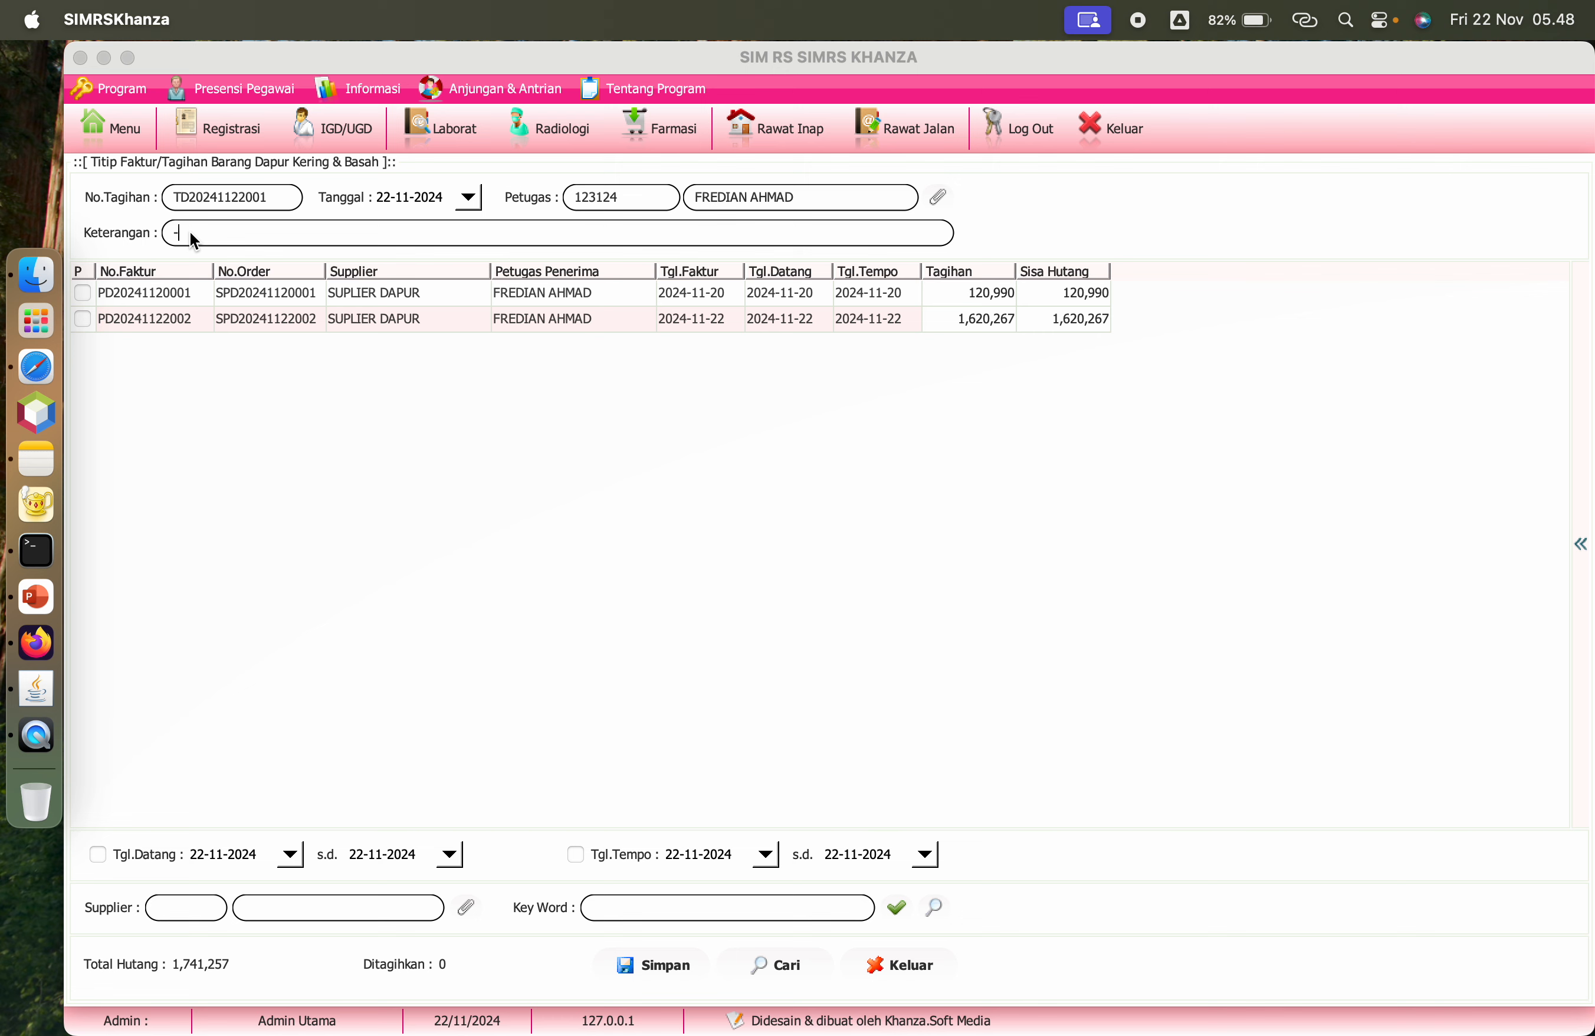
# Step: Set the bill's supplier to SUPLIER DAPUR (S0001) so that its invoices can be marked
pyautogui.click(87, 293)
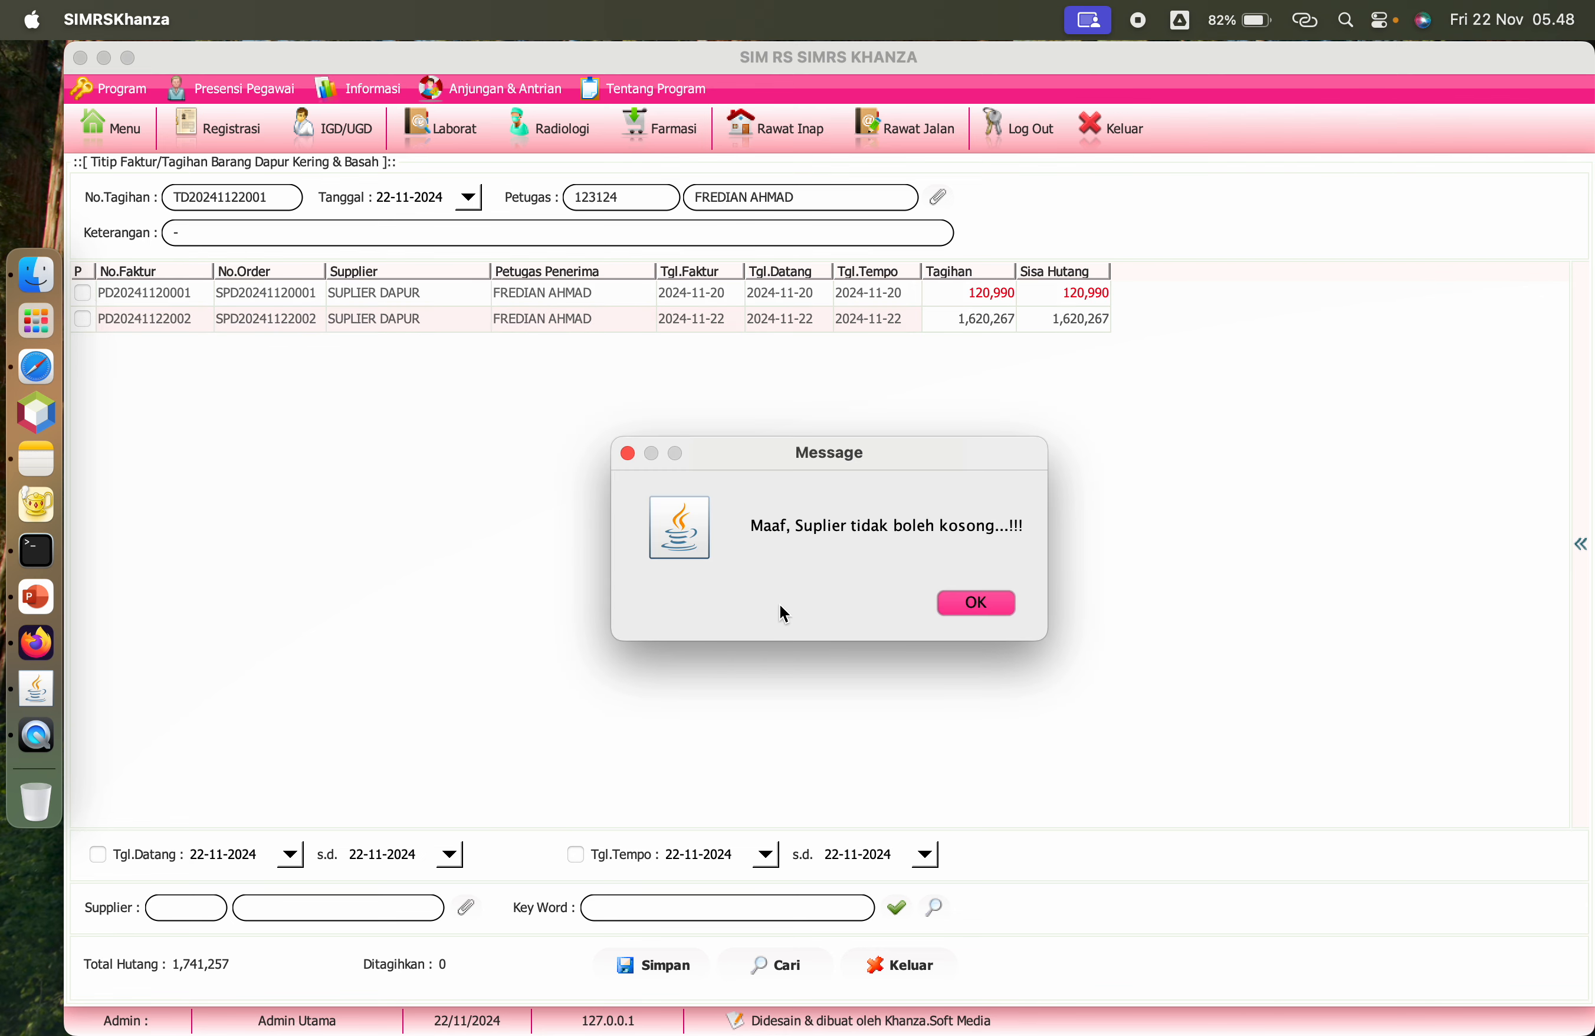
pyautogui.click(1009, 600)
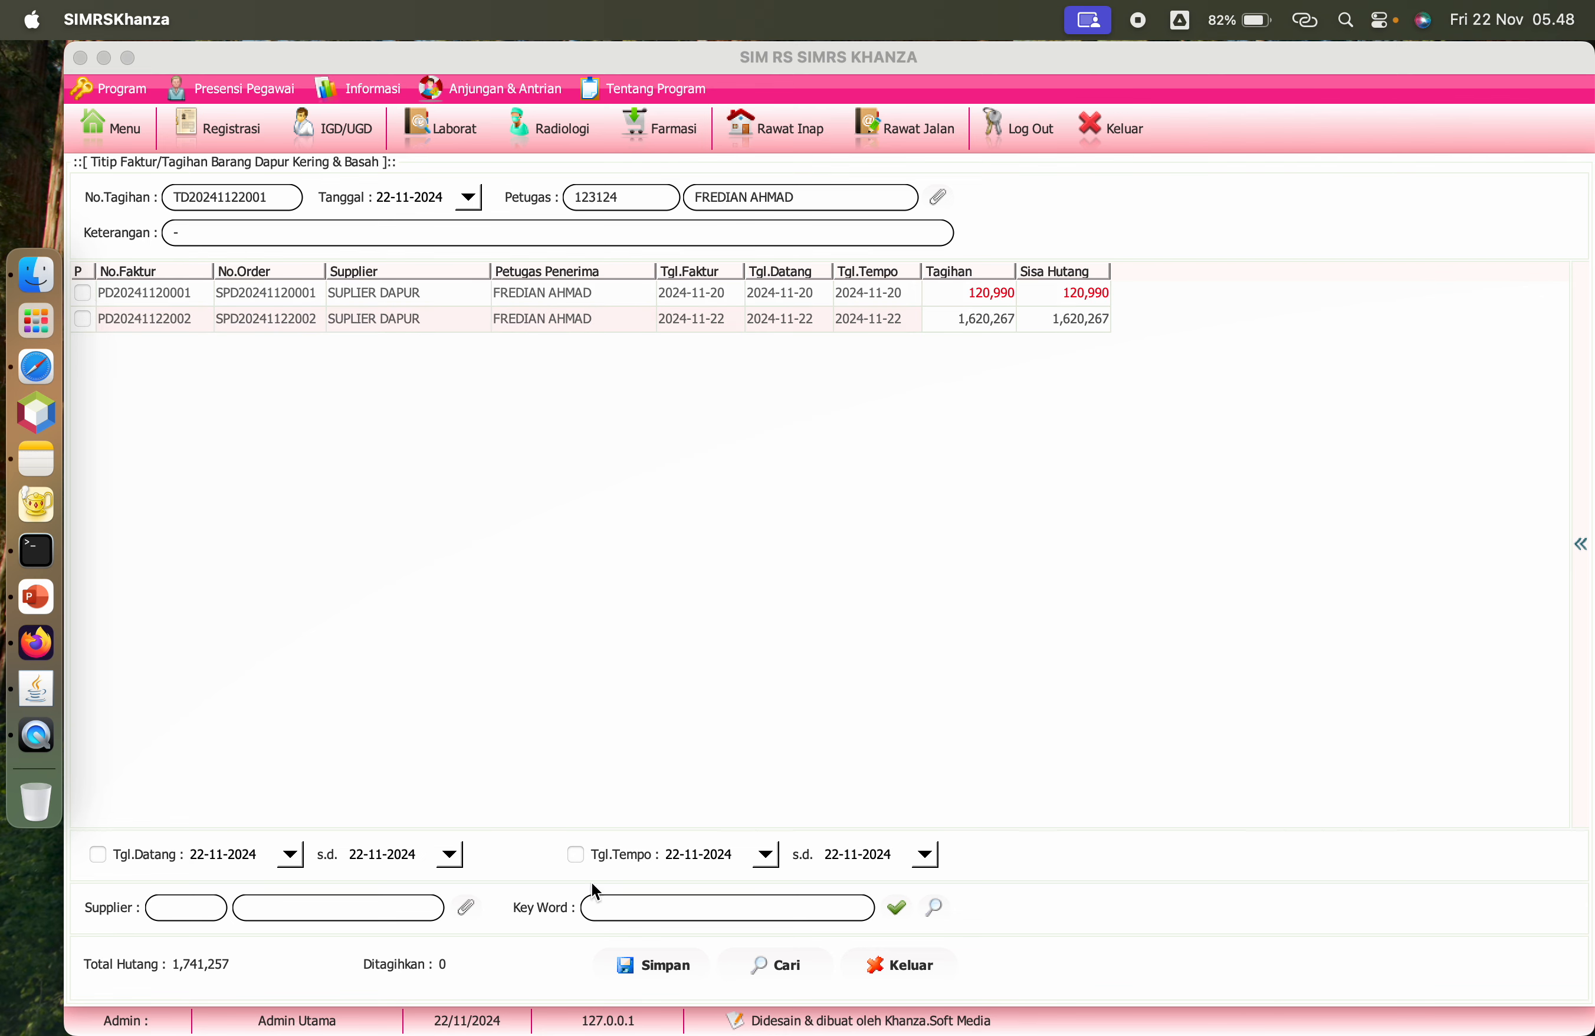
pyautogui.click(466, 908)
pyautogui.click(311, 220)
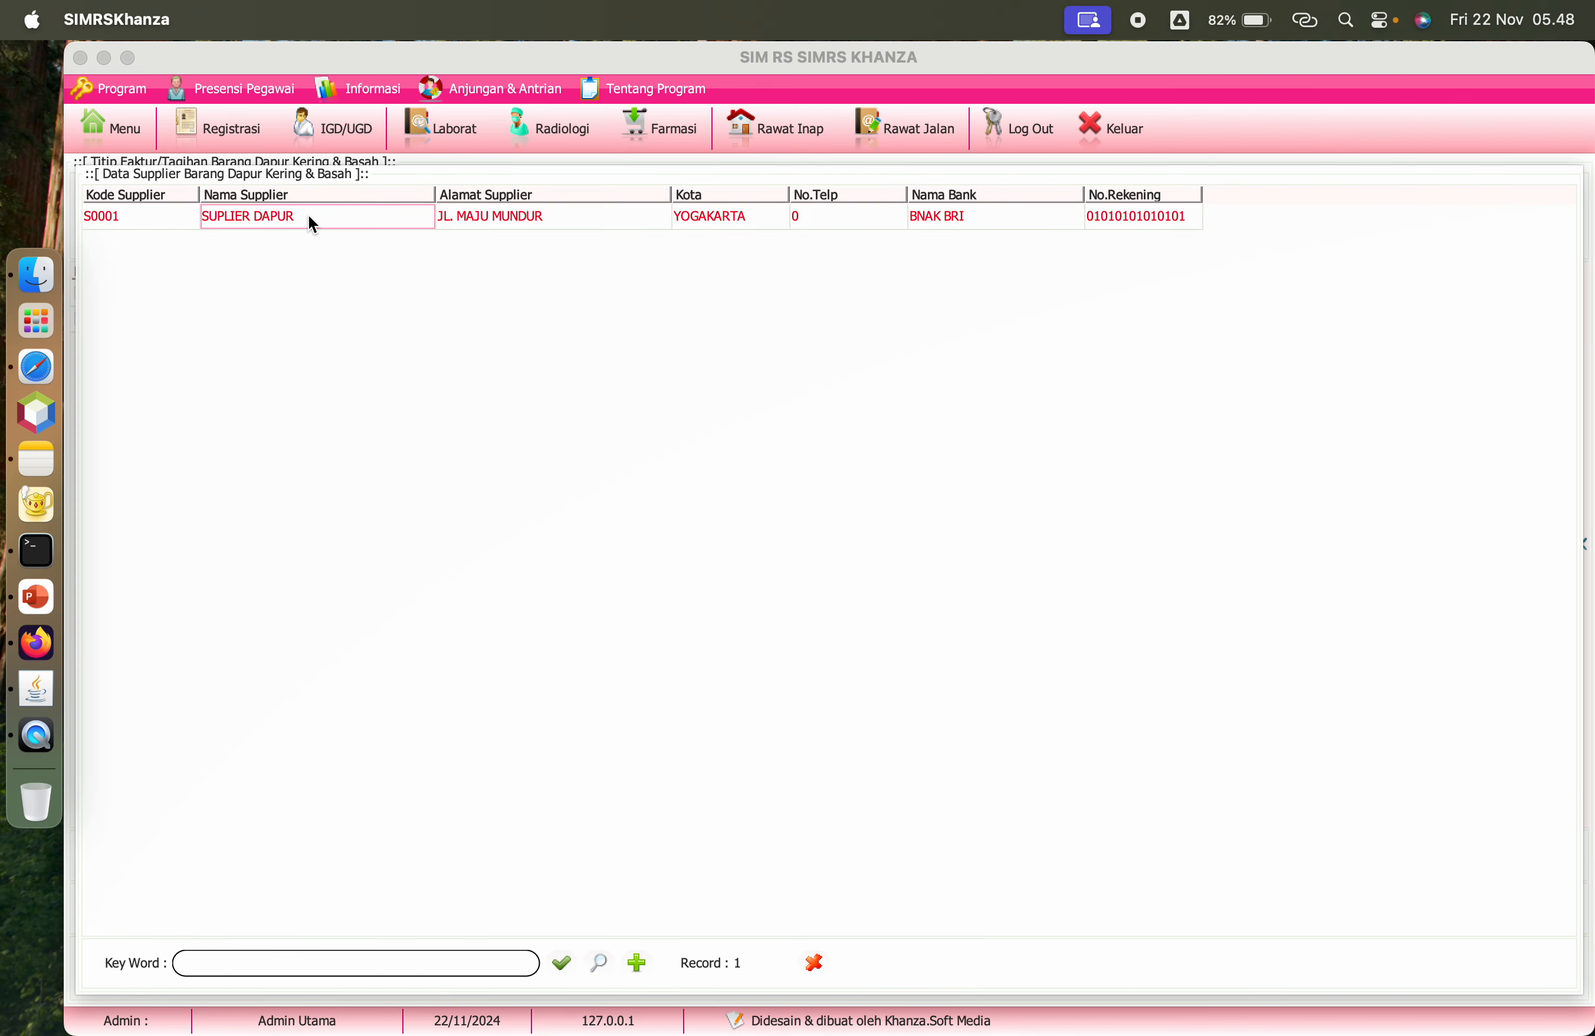
pyautogui.doubleClick(310, 216)
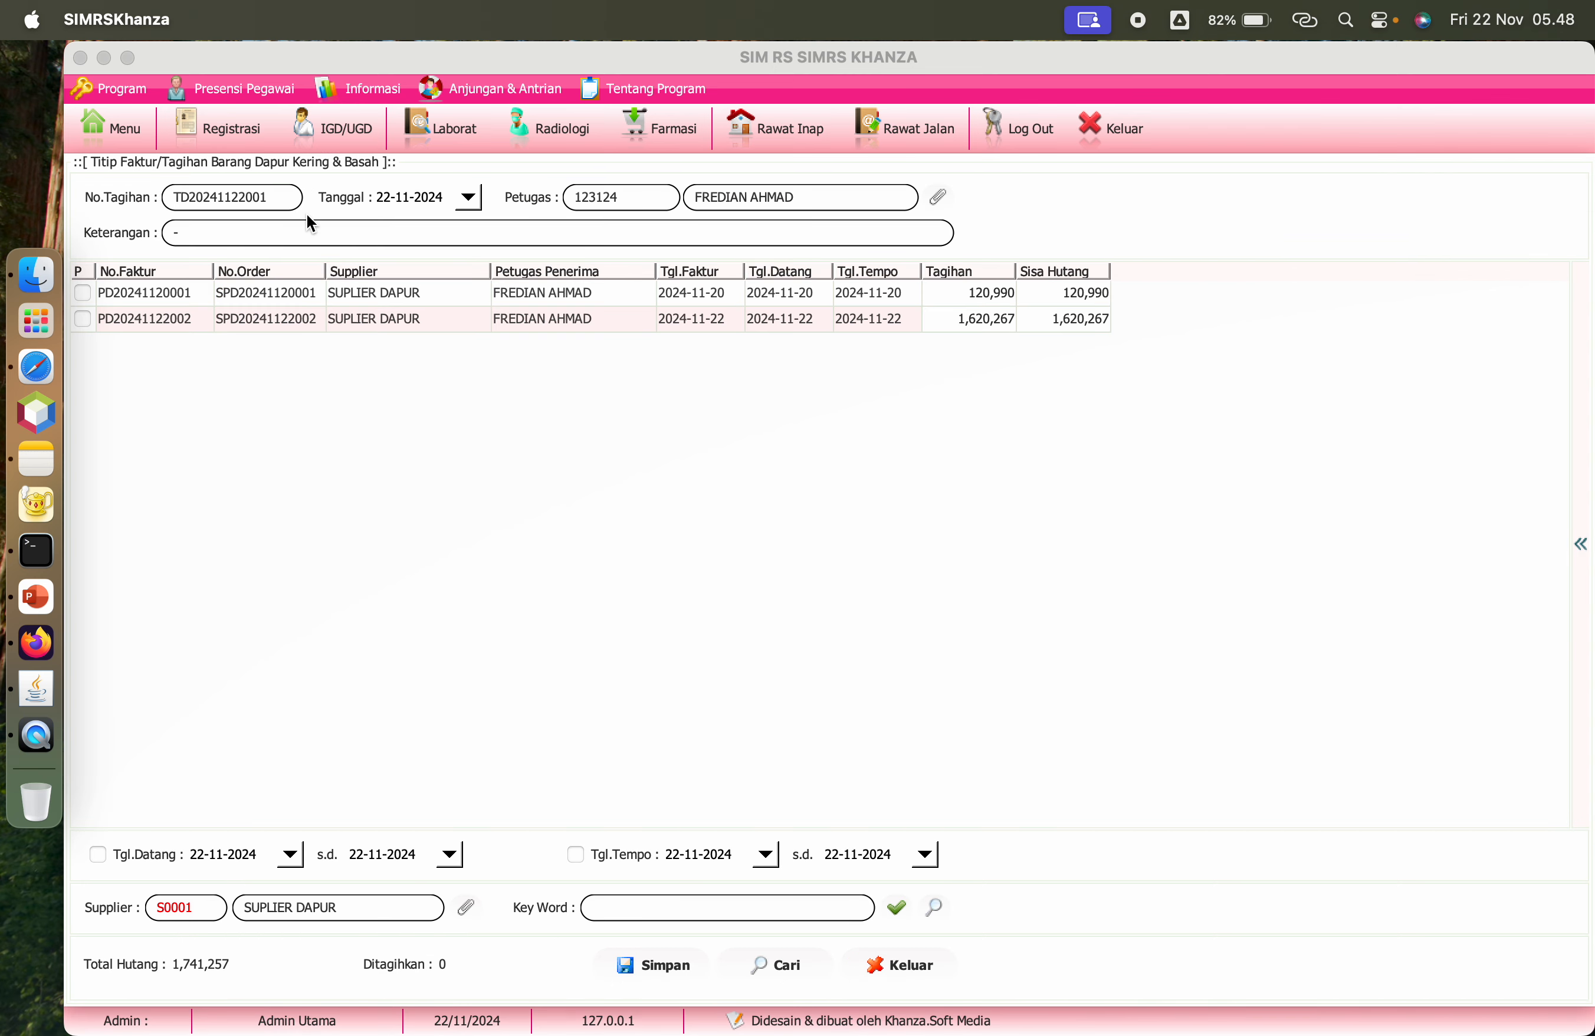
# Step: Mark both listed SUPLIER DAPUR invoices for billing and save the Titip Faktur/Tagihan record
pyautogui.click(83, 293)
pyautogui.click(83, 320)
pyautogui.click(615, 853)
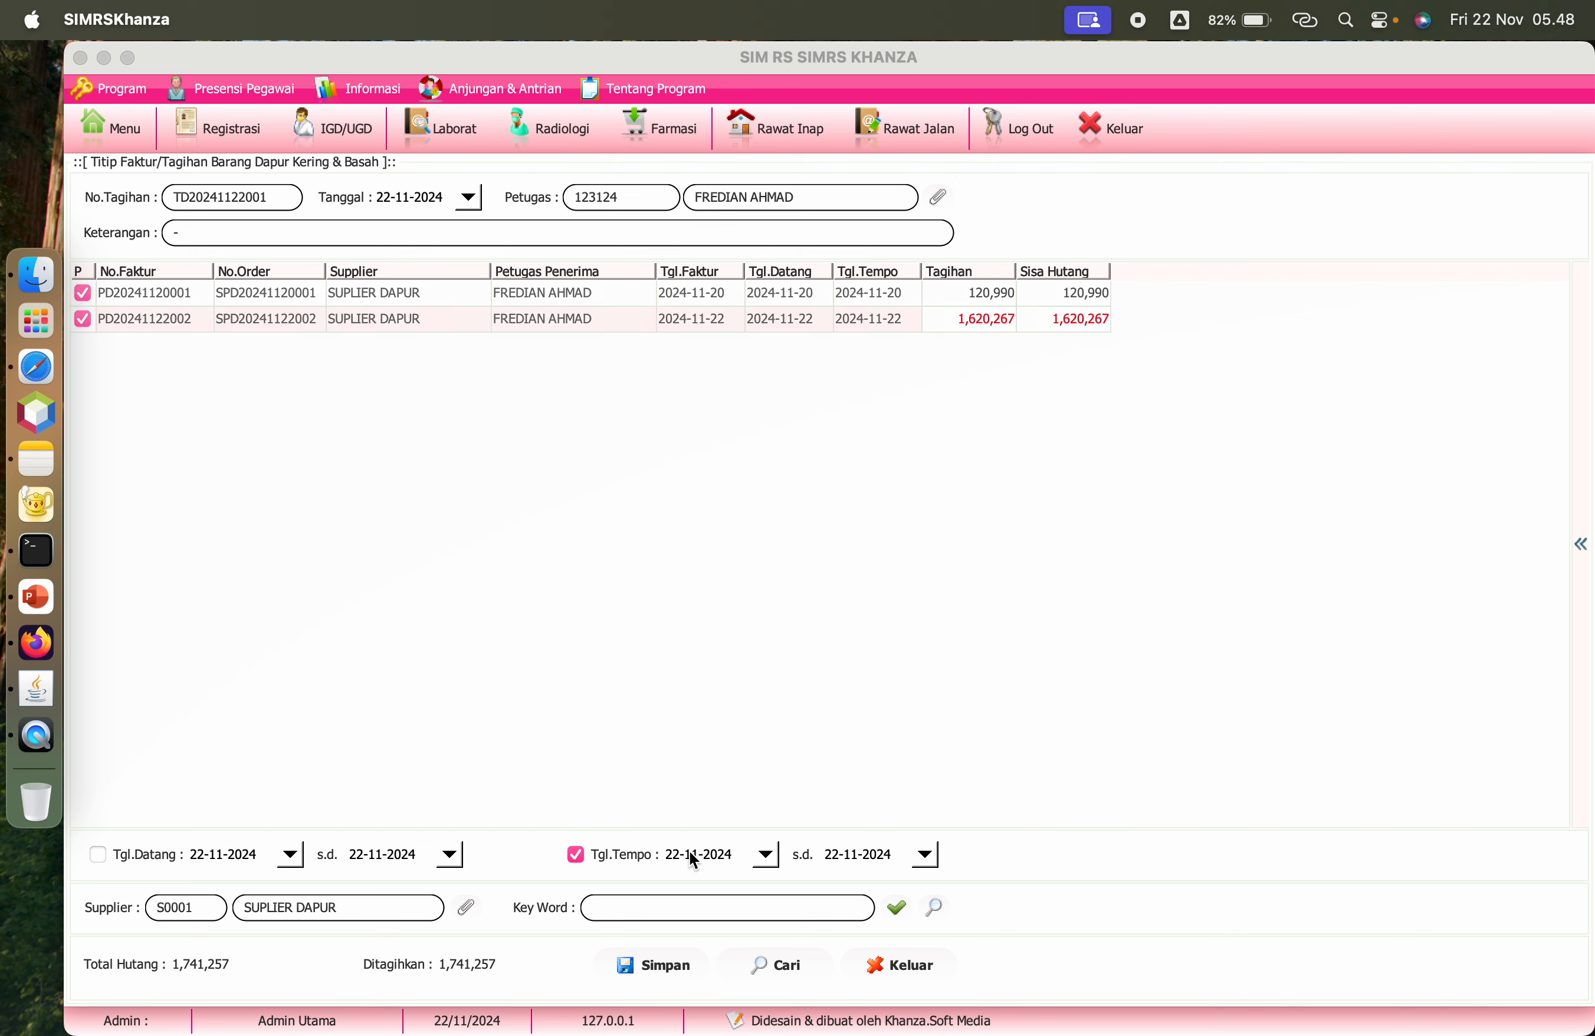
pyautogui.click(617, 850)
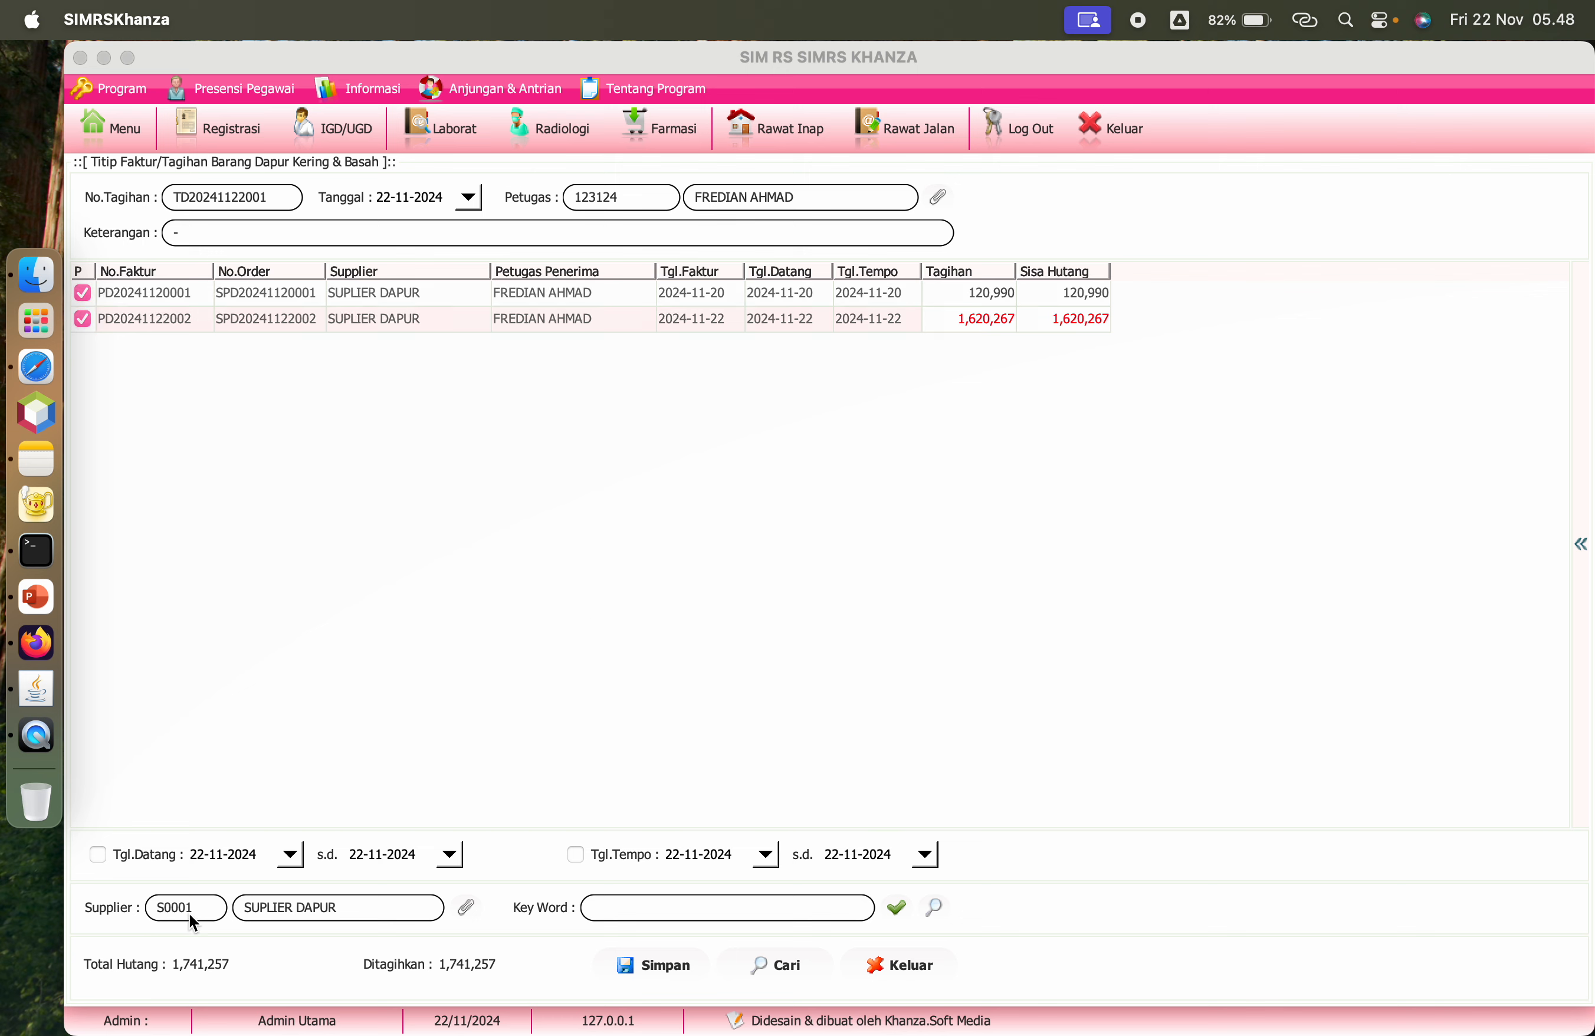
pyautogui.click(666, 963)
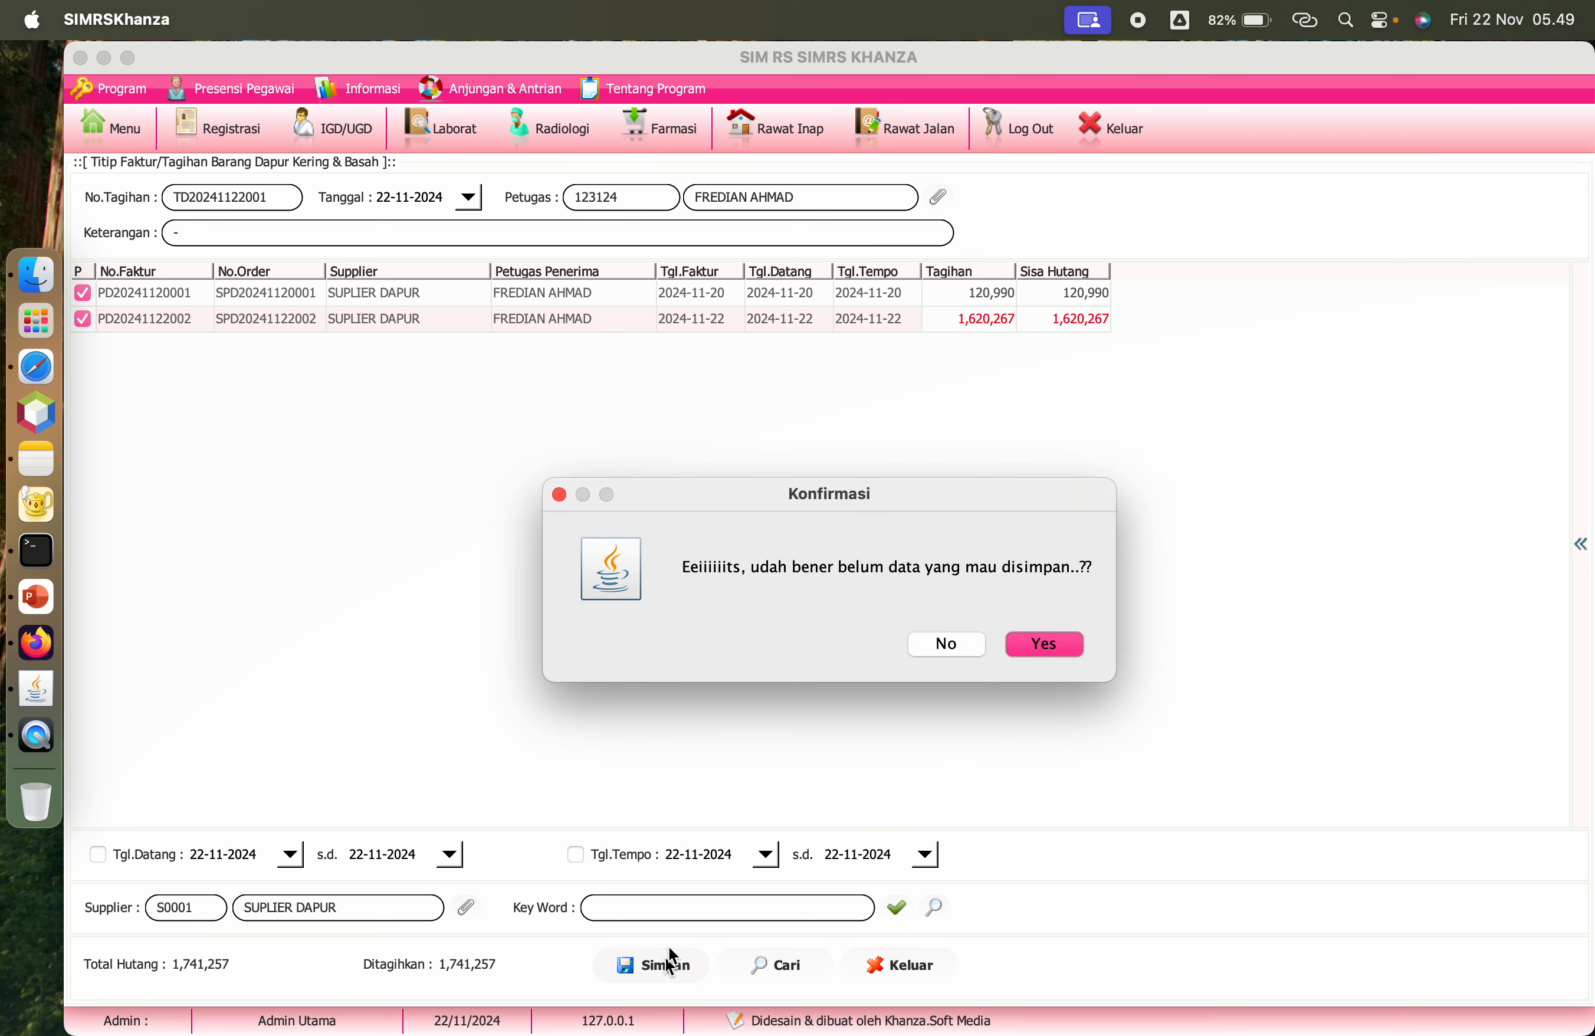
pyautogui.click(1037, 649)
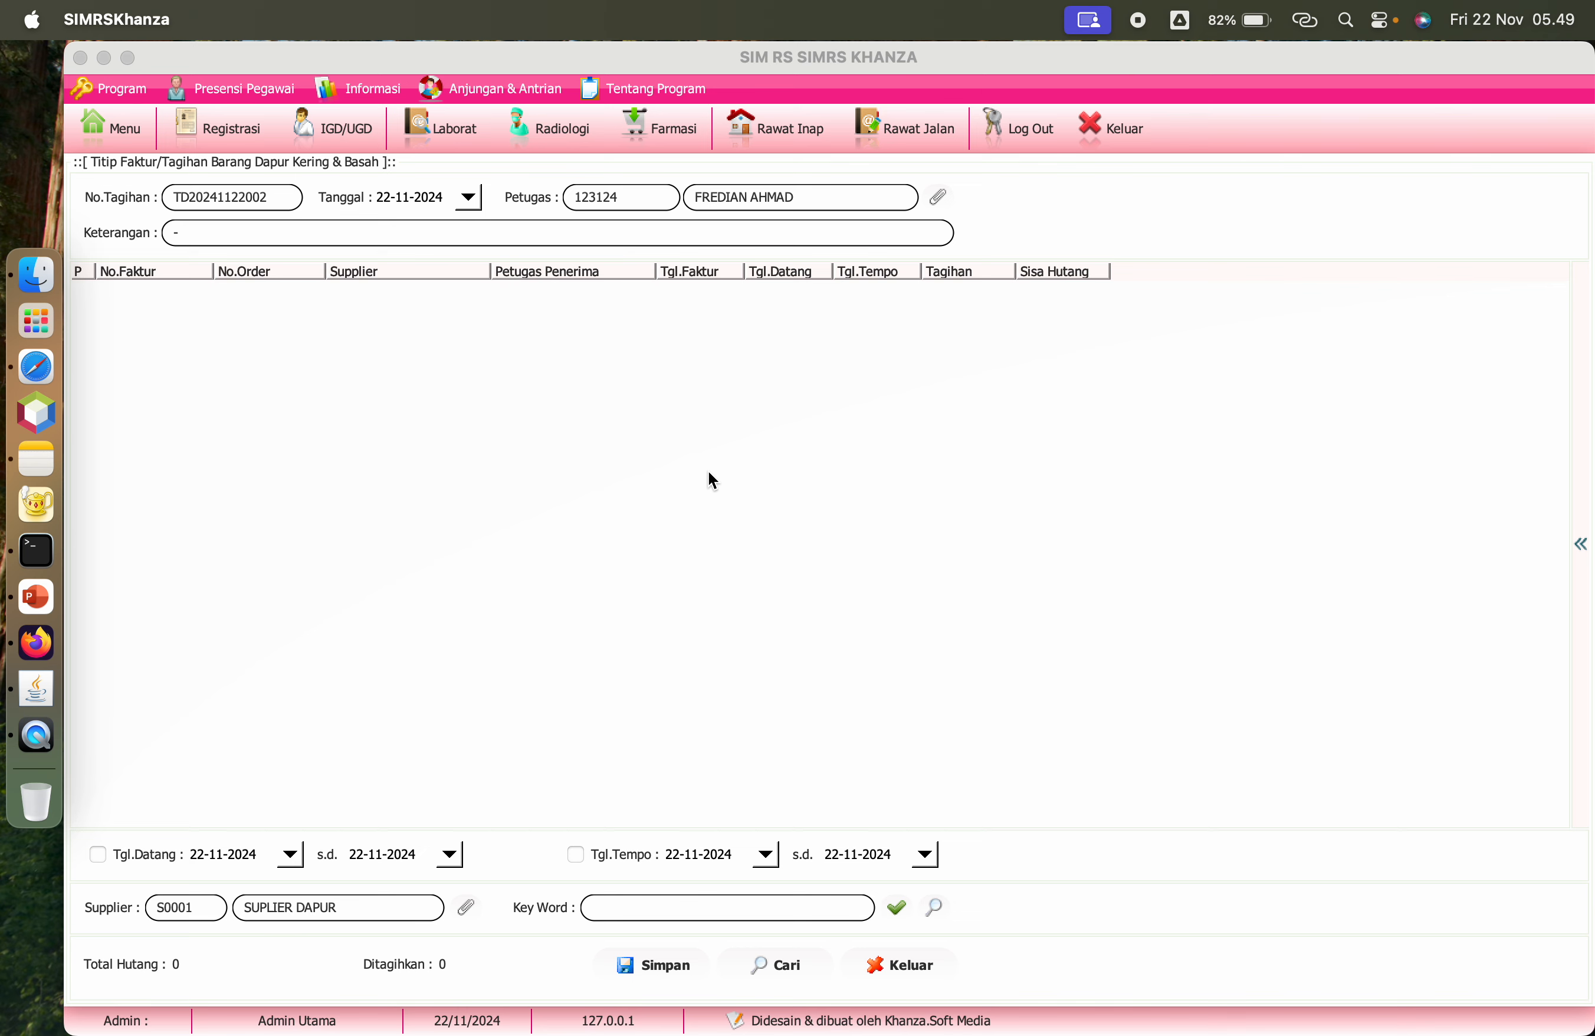
pyautogui.click(111, 128)
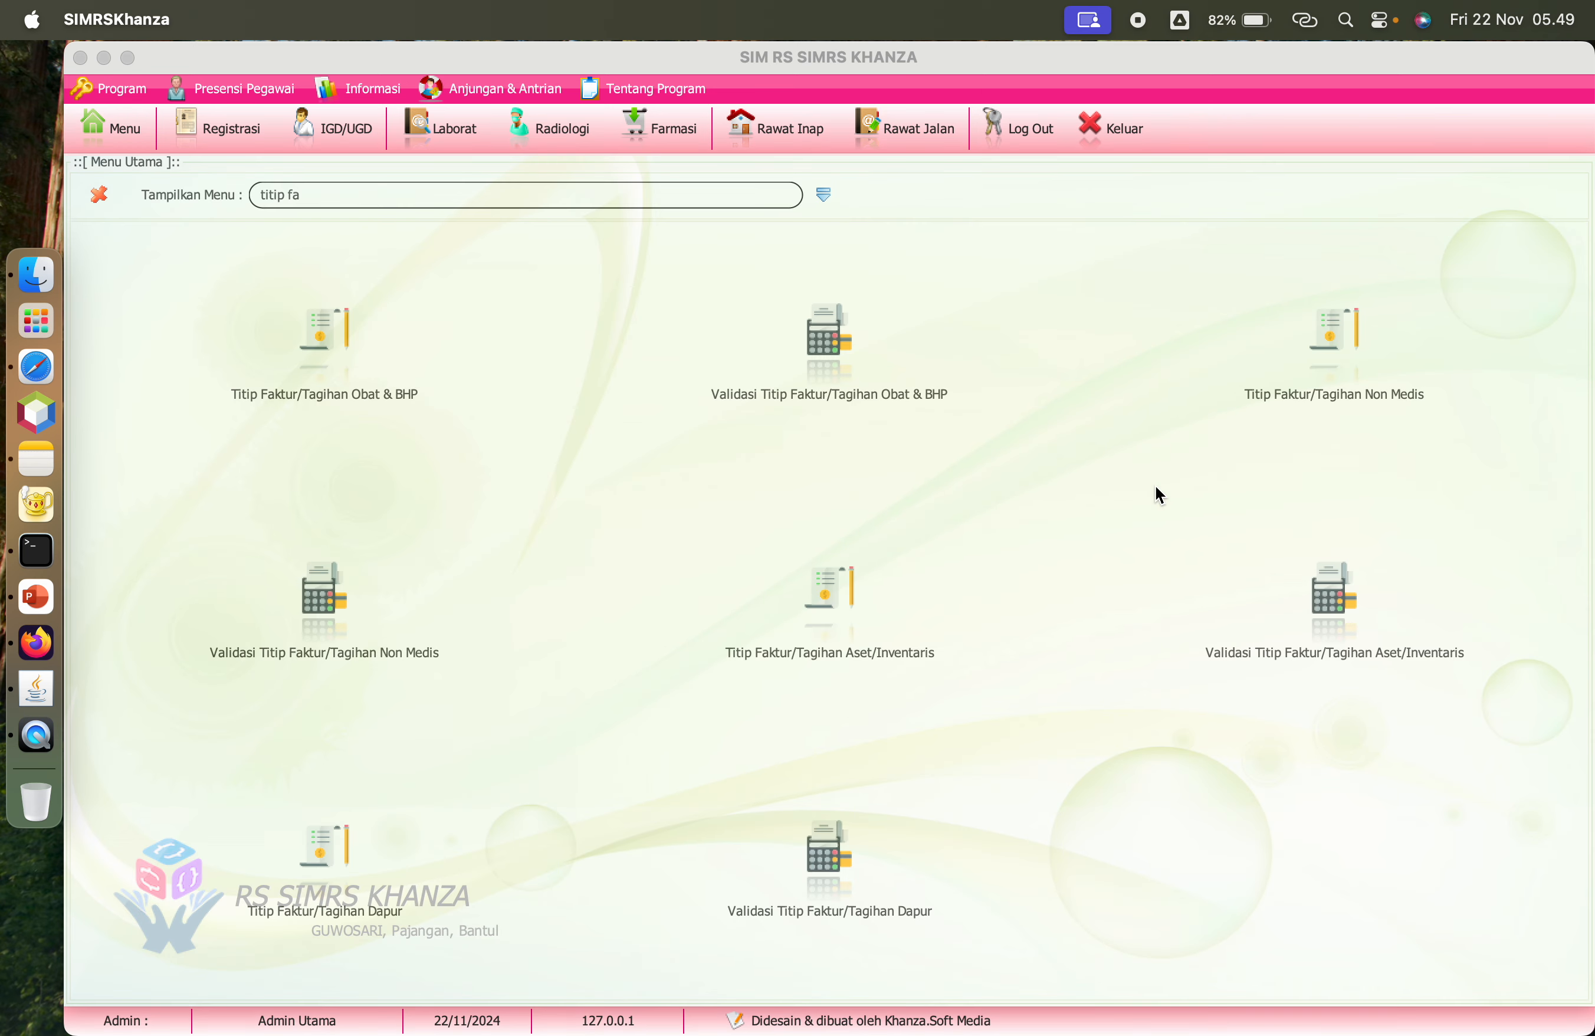
pyautogui.click(1345, 598)
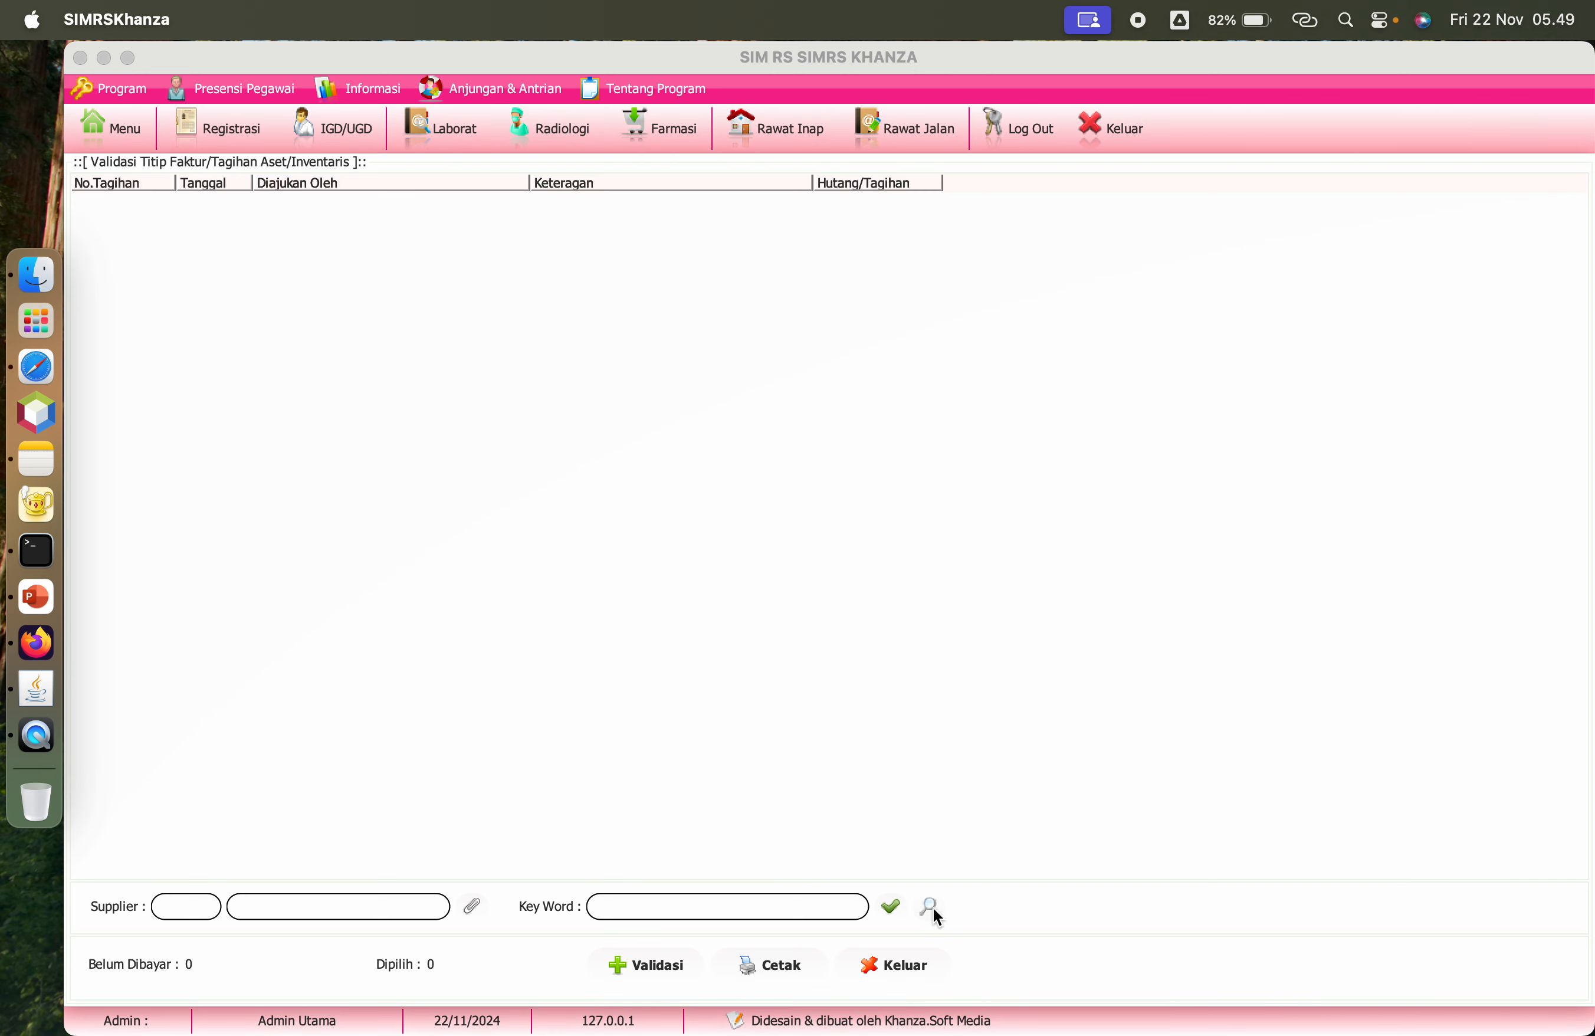
pyautogui.click(111, 131)
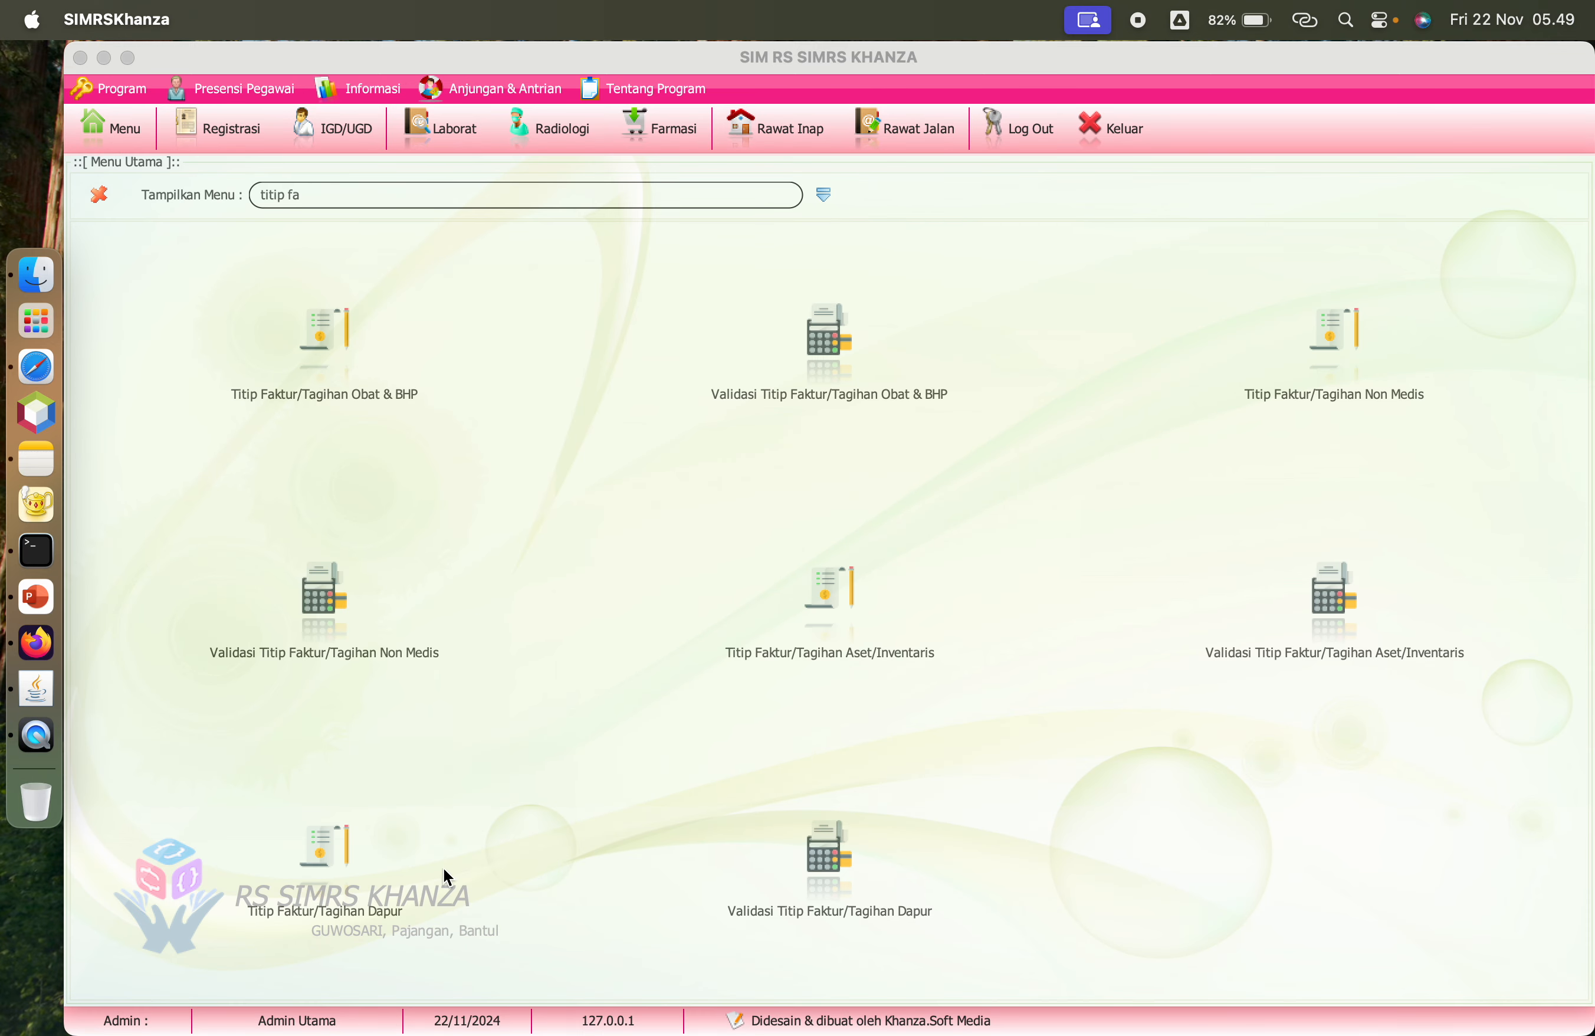
# Step: Open Validasi Titip Faktur/Tagihan Dapur, list the submitted bills and open the 2024-11-22 bill for validation
pyautogui.click(837, 884)
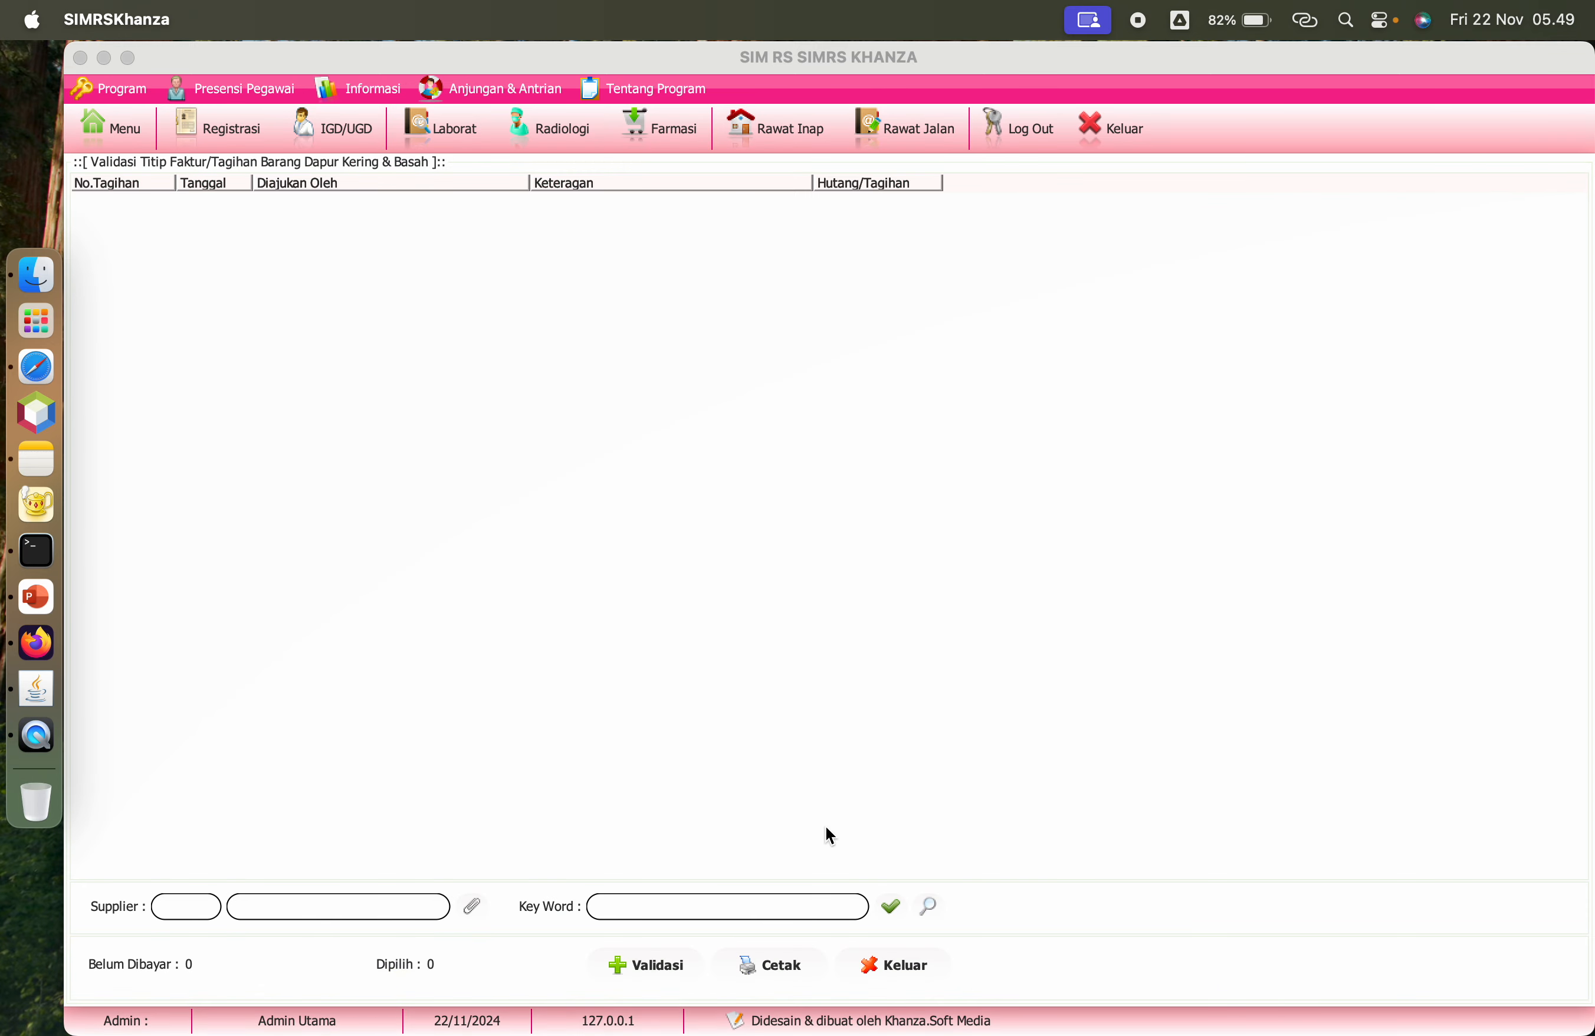
pyautogui.click(926, 901)
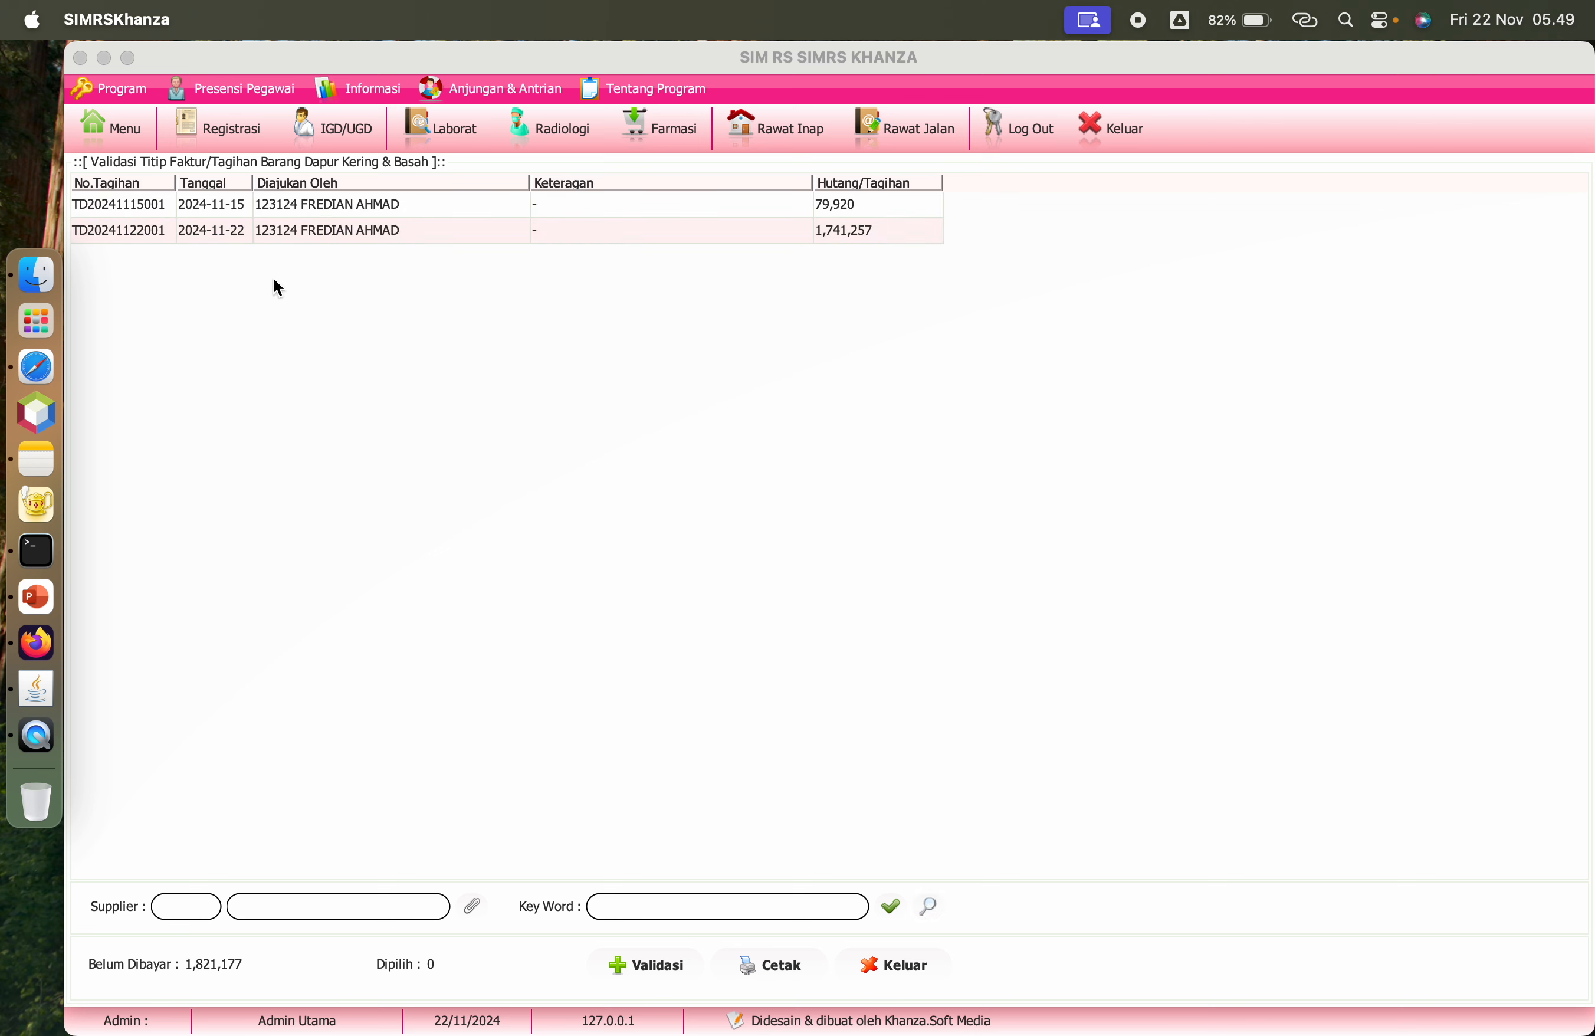
pyautogui.click(199, 234)
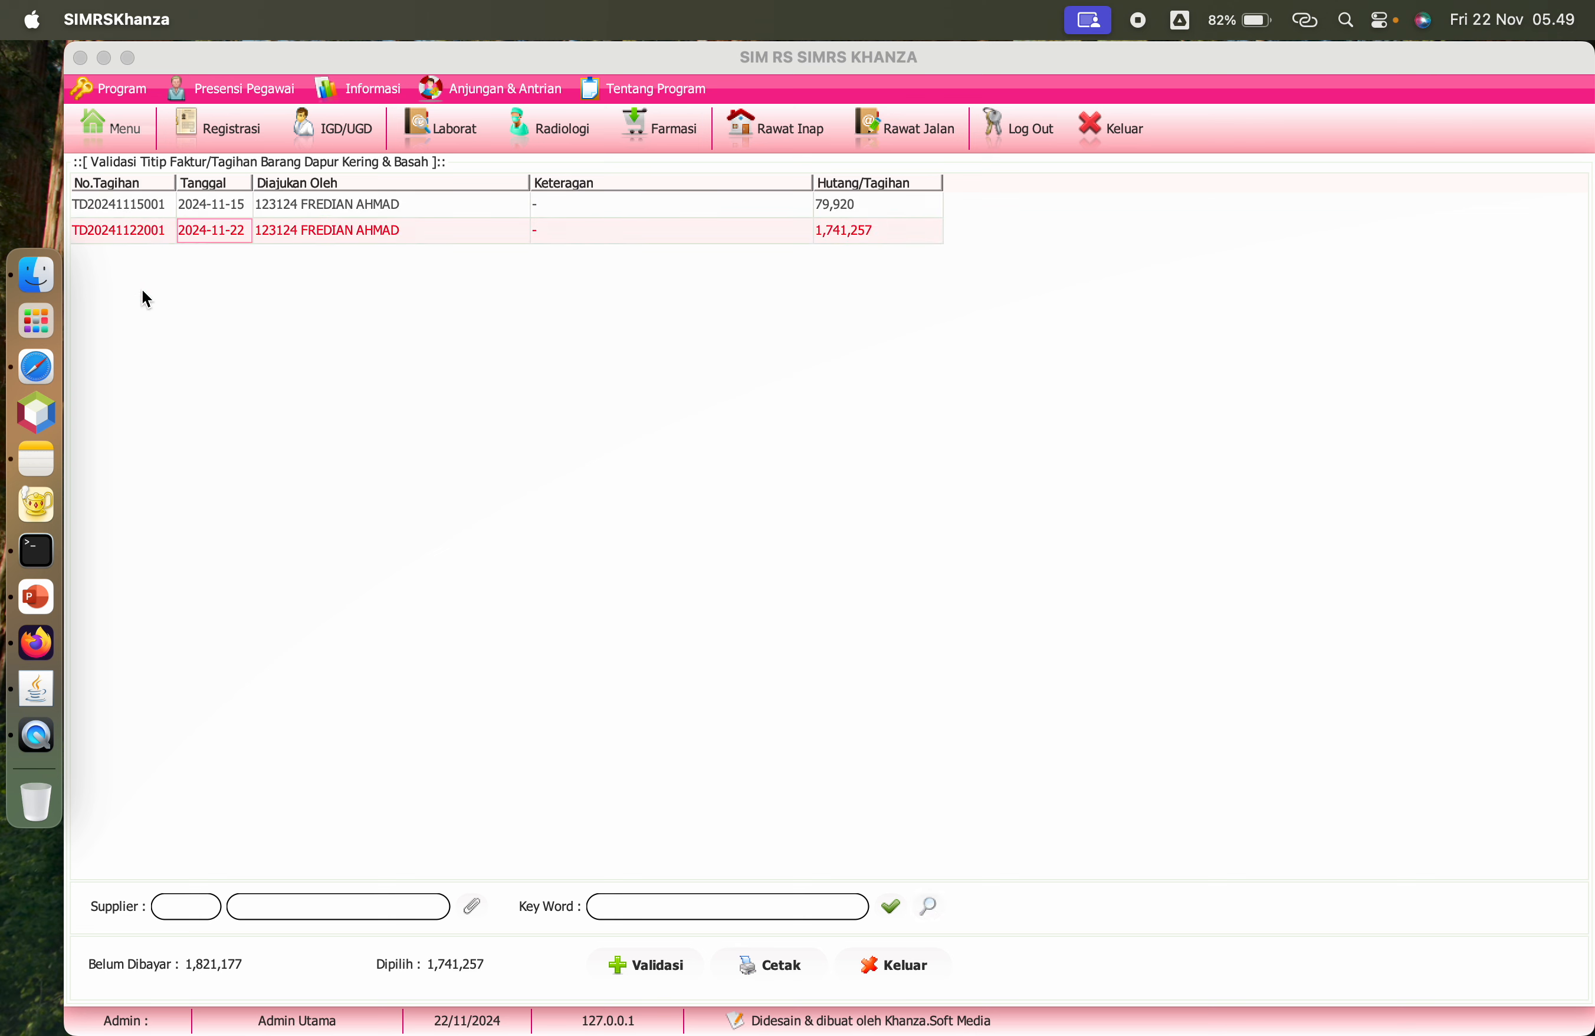
pyautogui.click(644, 965)
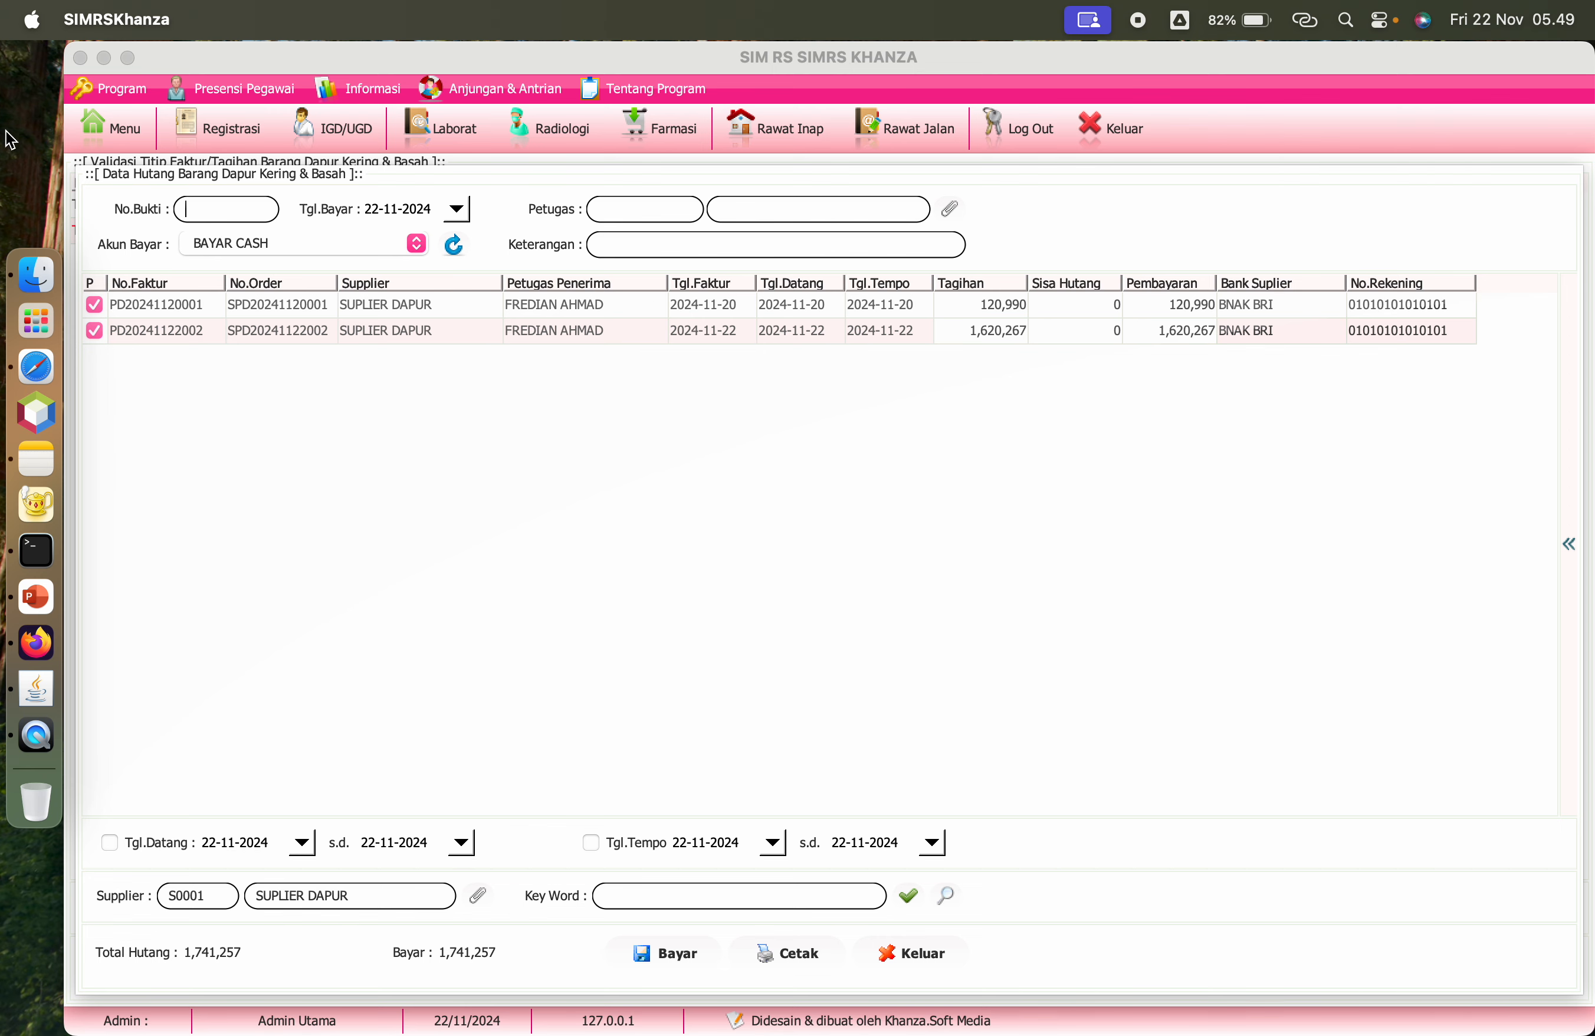
# Step: Open Posting Jurnal from the [K] Tarif Pelayanan, Menejemen Keuangan & Akuntansi category and list the Umum journals dated 22-11-2024
pyautogui.click(125, 128)
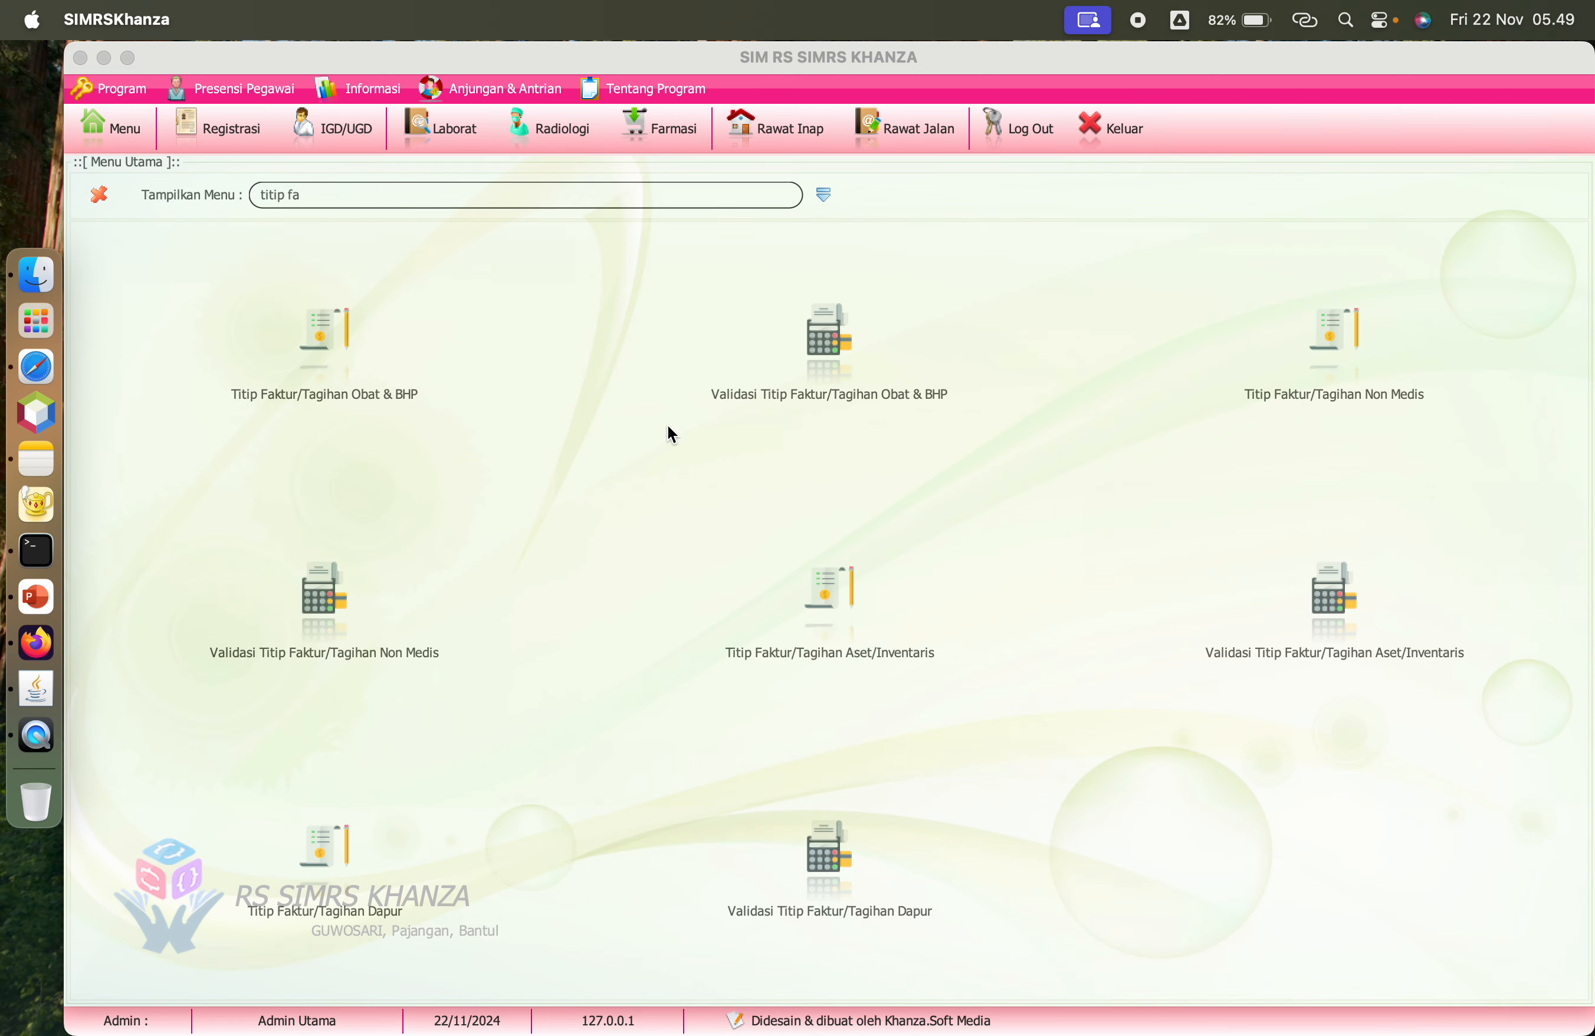
pyautogui.click(822, 200)
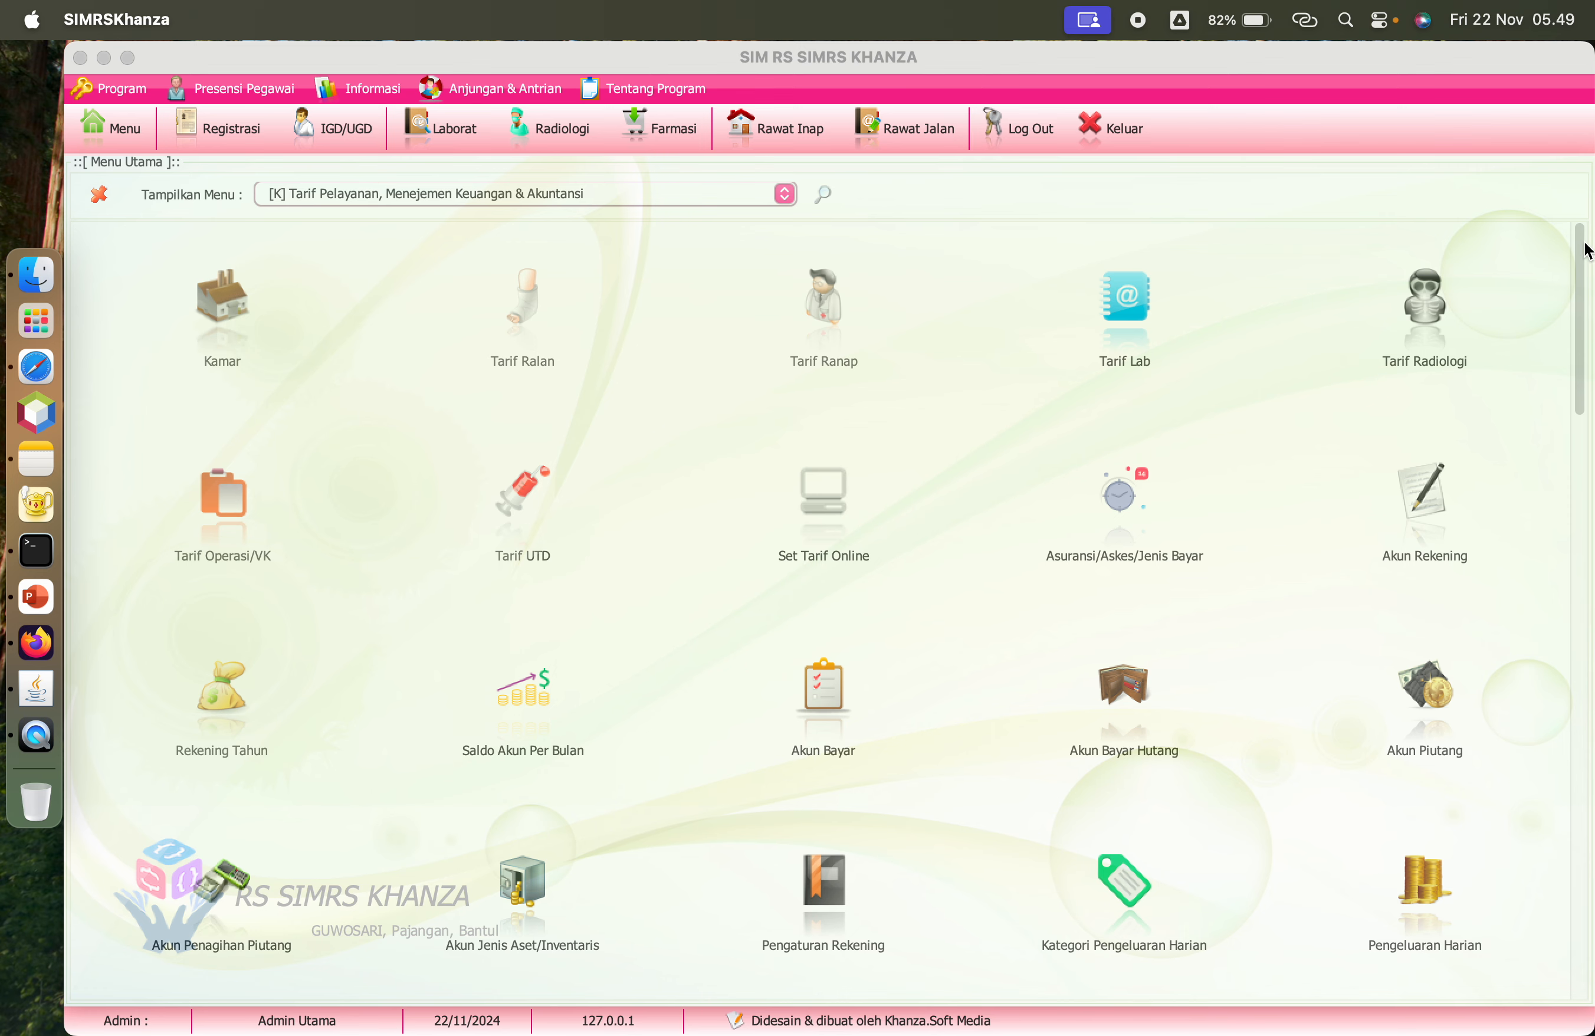
pyautogui.moveTo(1581, 241); pyautogui.dragTo(1594, 825)
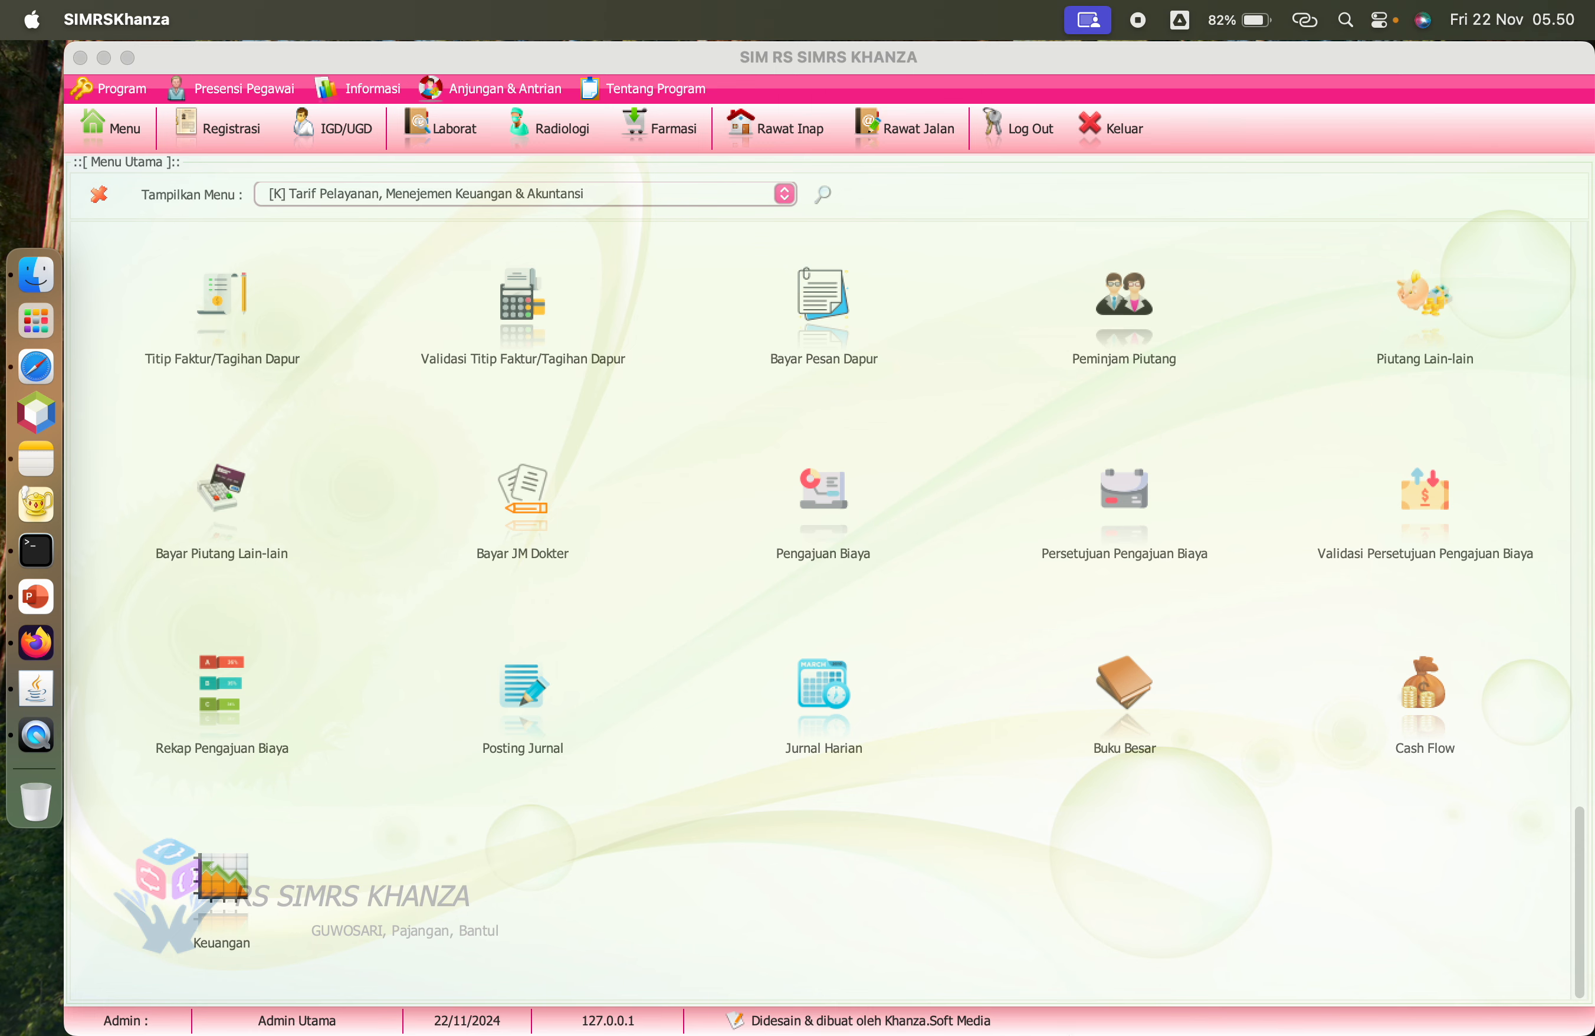
pyautogui.click(530, 700)
pyautogui.click(811, 966)
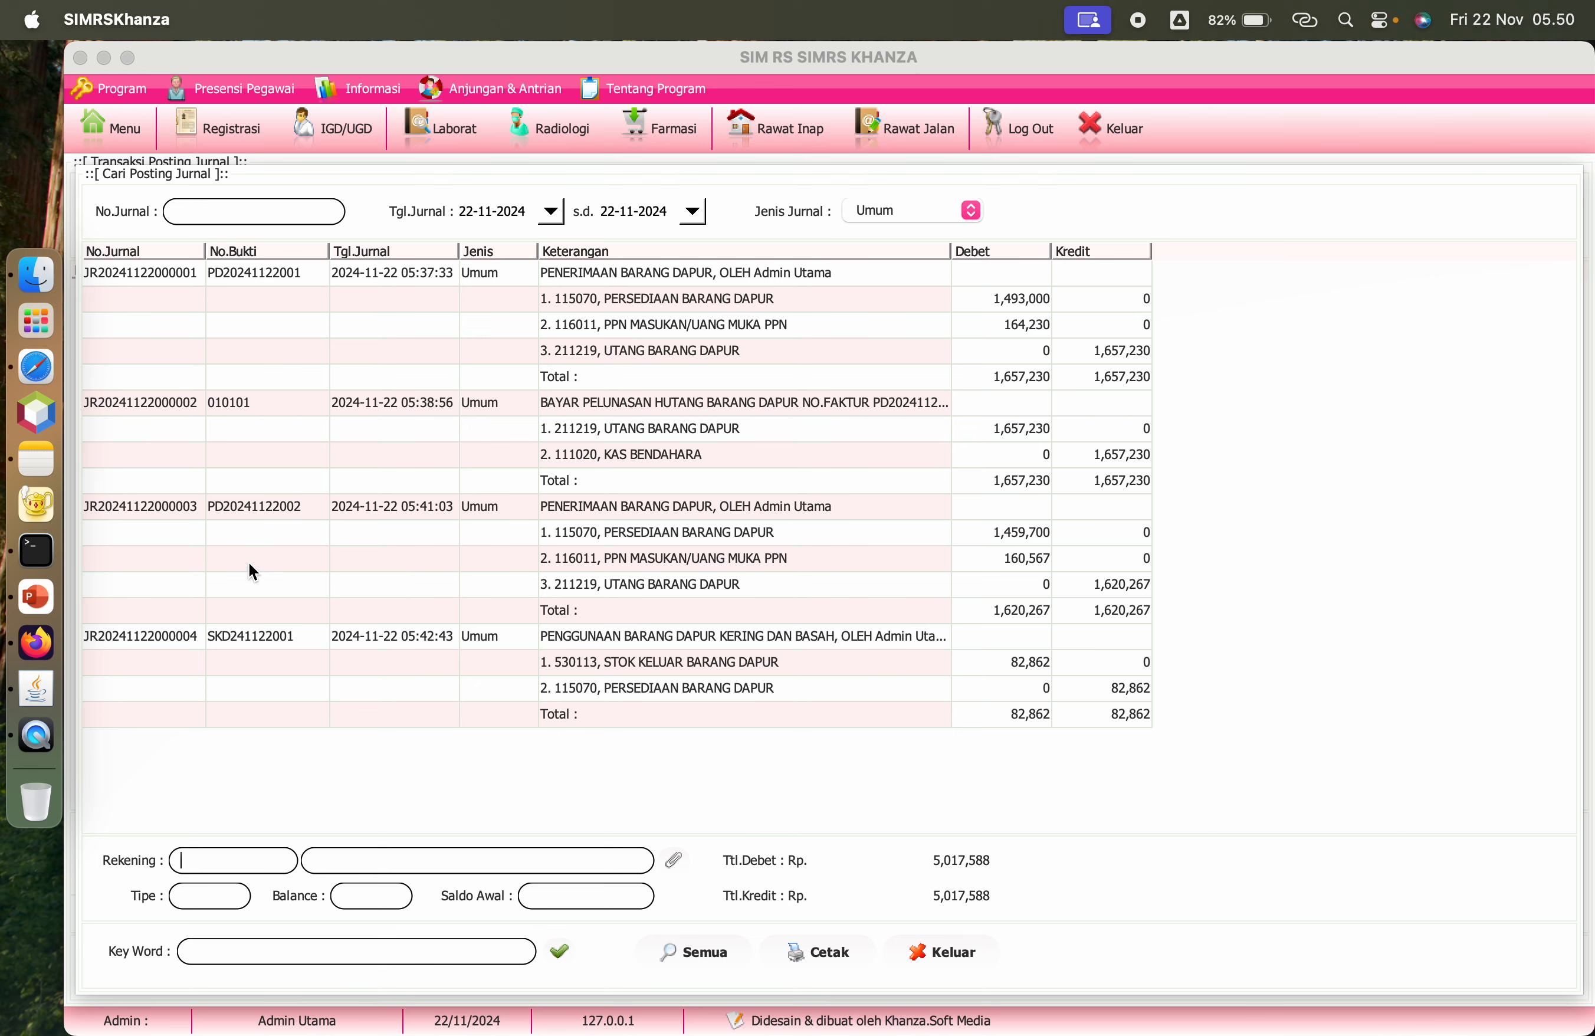
# Step: Examine the first PENERIMAAN BARANG DAPUR journal, from its description to its PERSEDIAAN BARANG DAPUR debit line
pyautogui.click(147, 273)
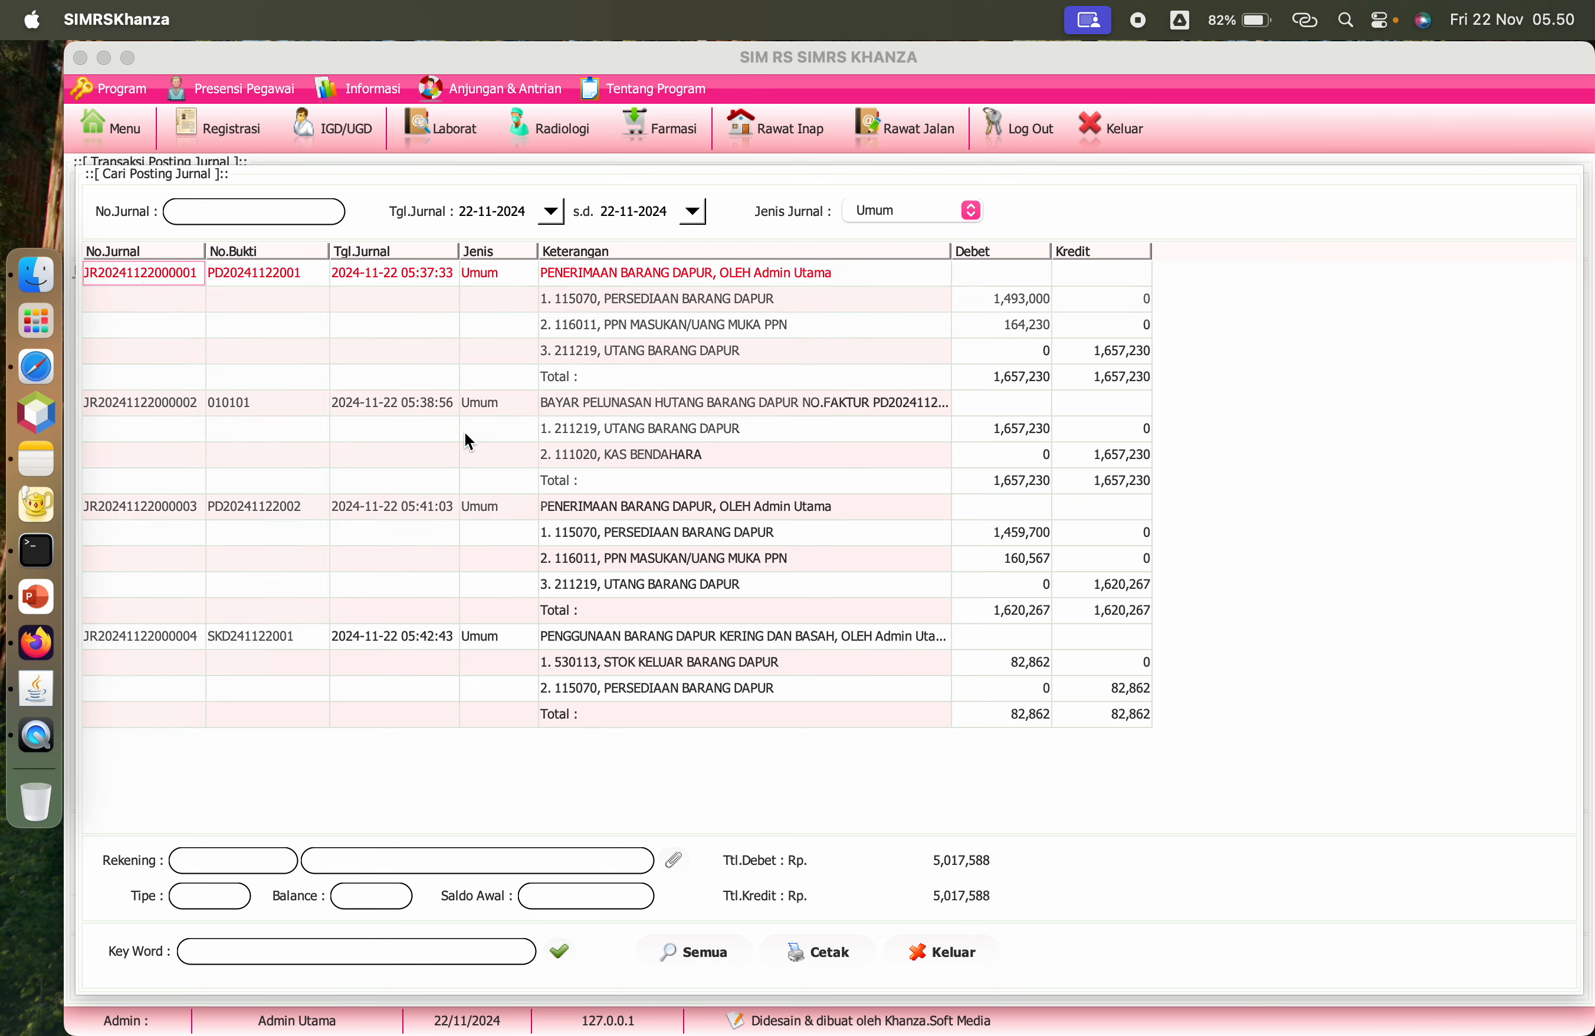
pyautogui.click(694, 269)
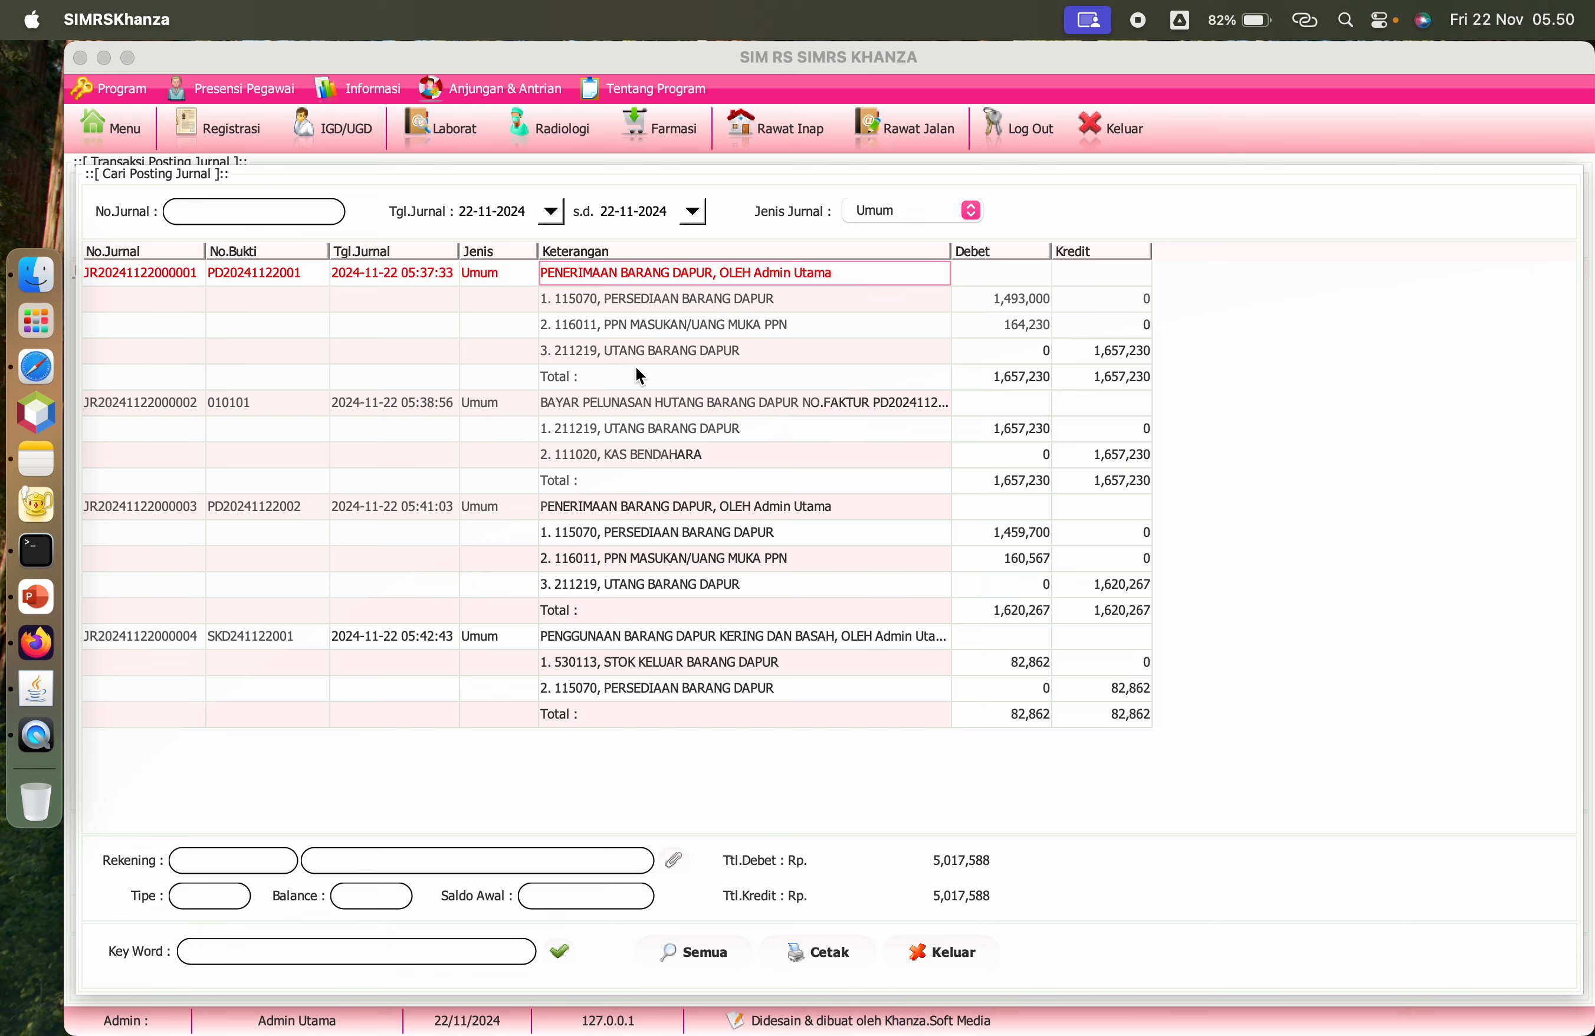
pyautogui.click(641, 300)
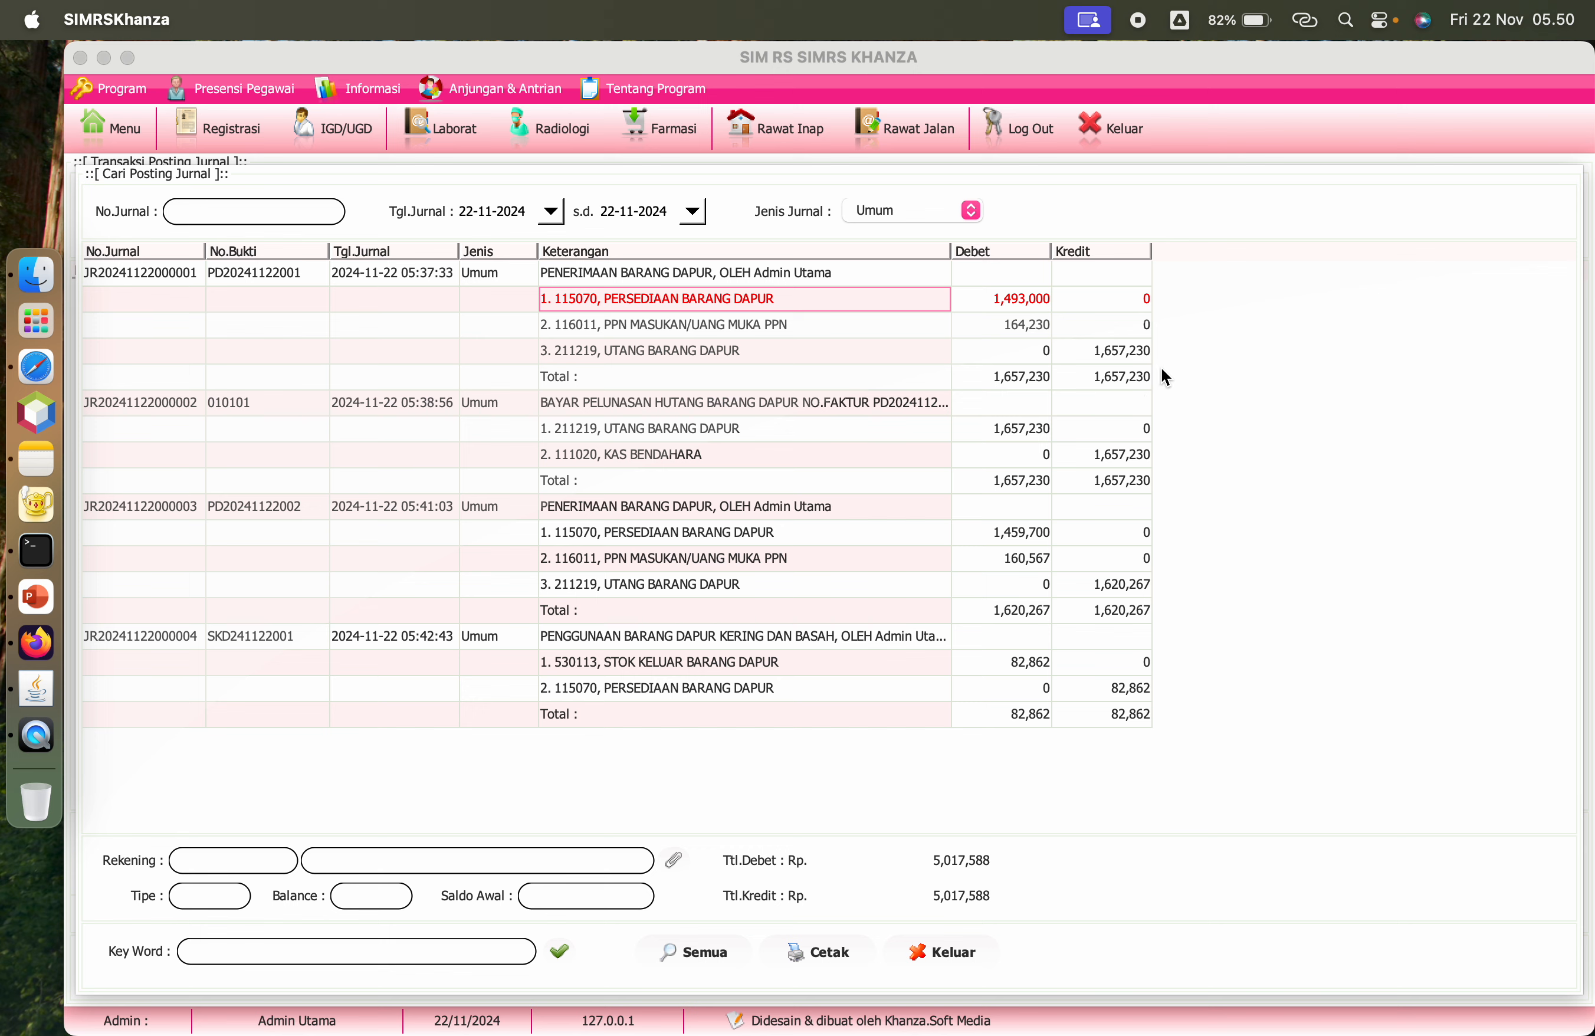
# Step: Examine the first receipt journal's UTANG and PPN lines and the debt payment journal, widening the Keterangan column to fit the full descriptions
pyautogui.click(1134, 350)
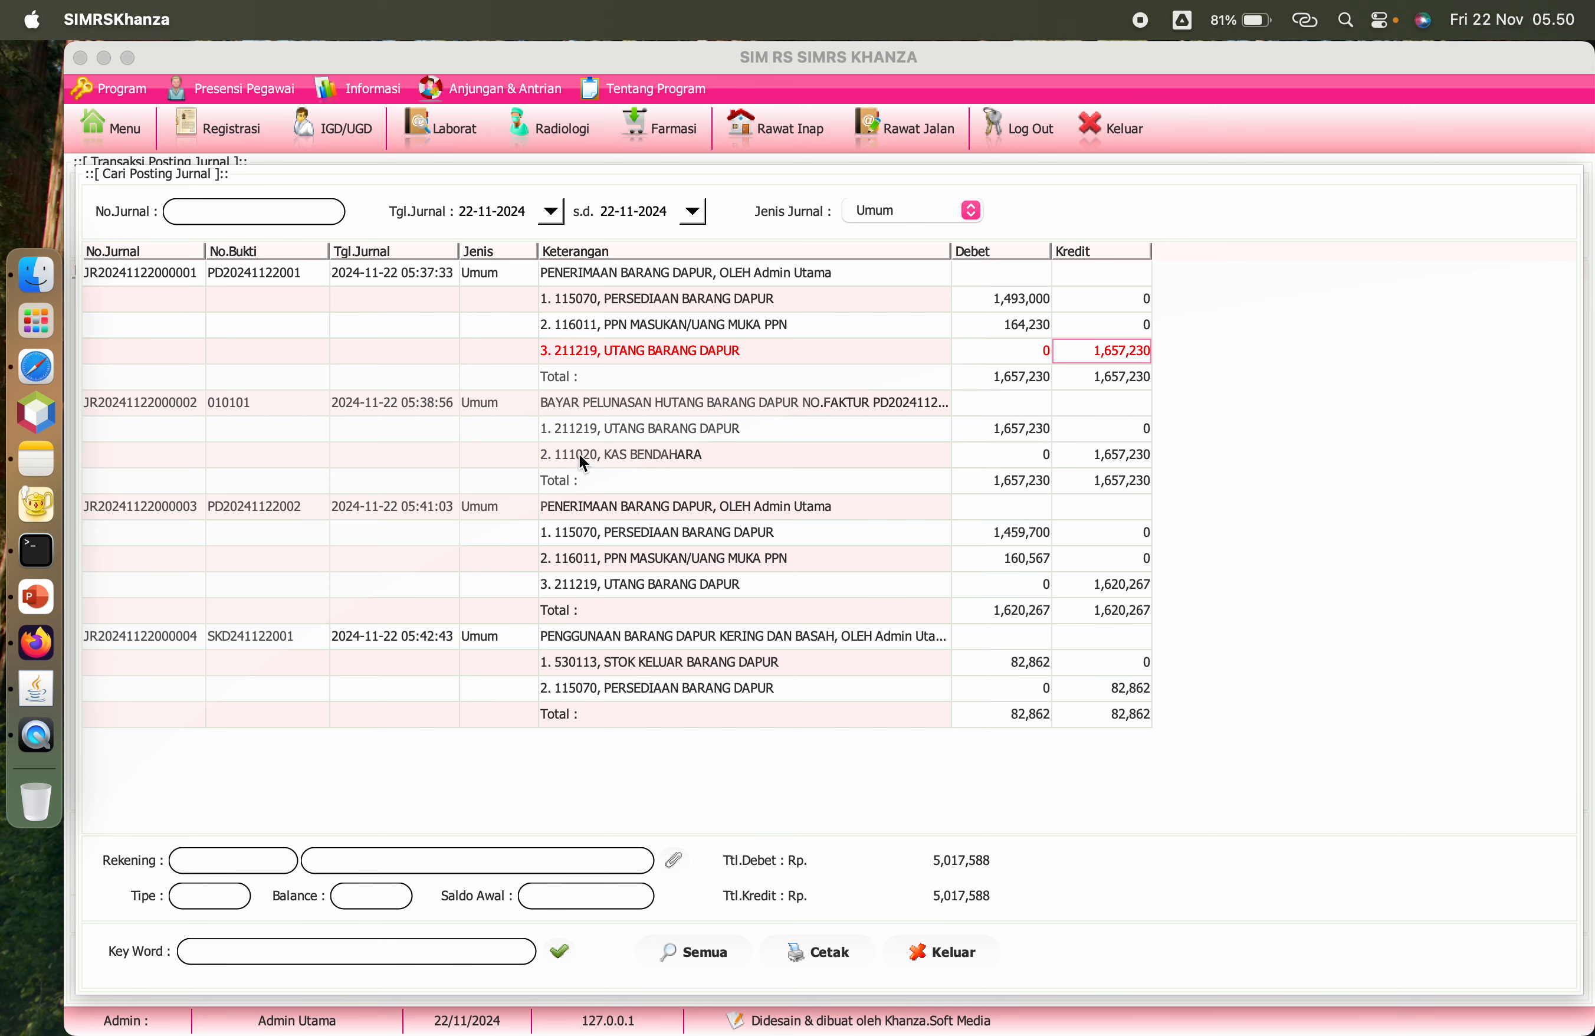
pyautogui.click(580, 407)
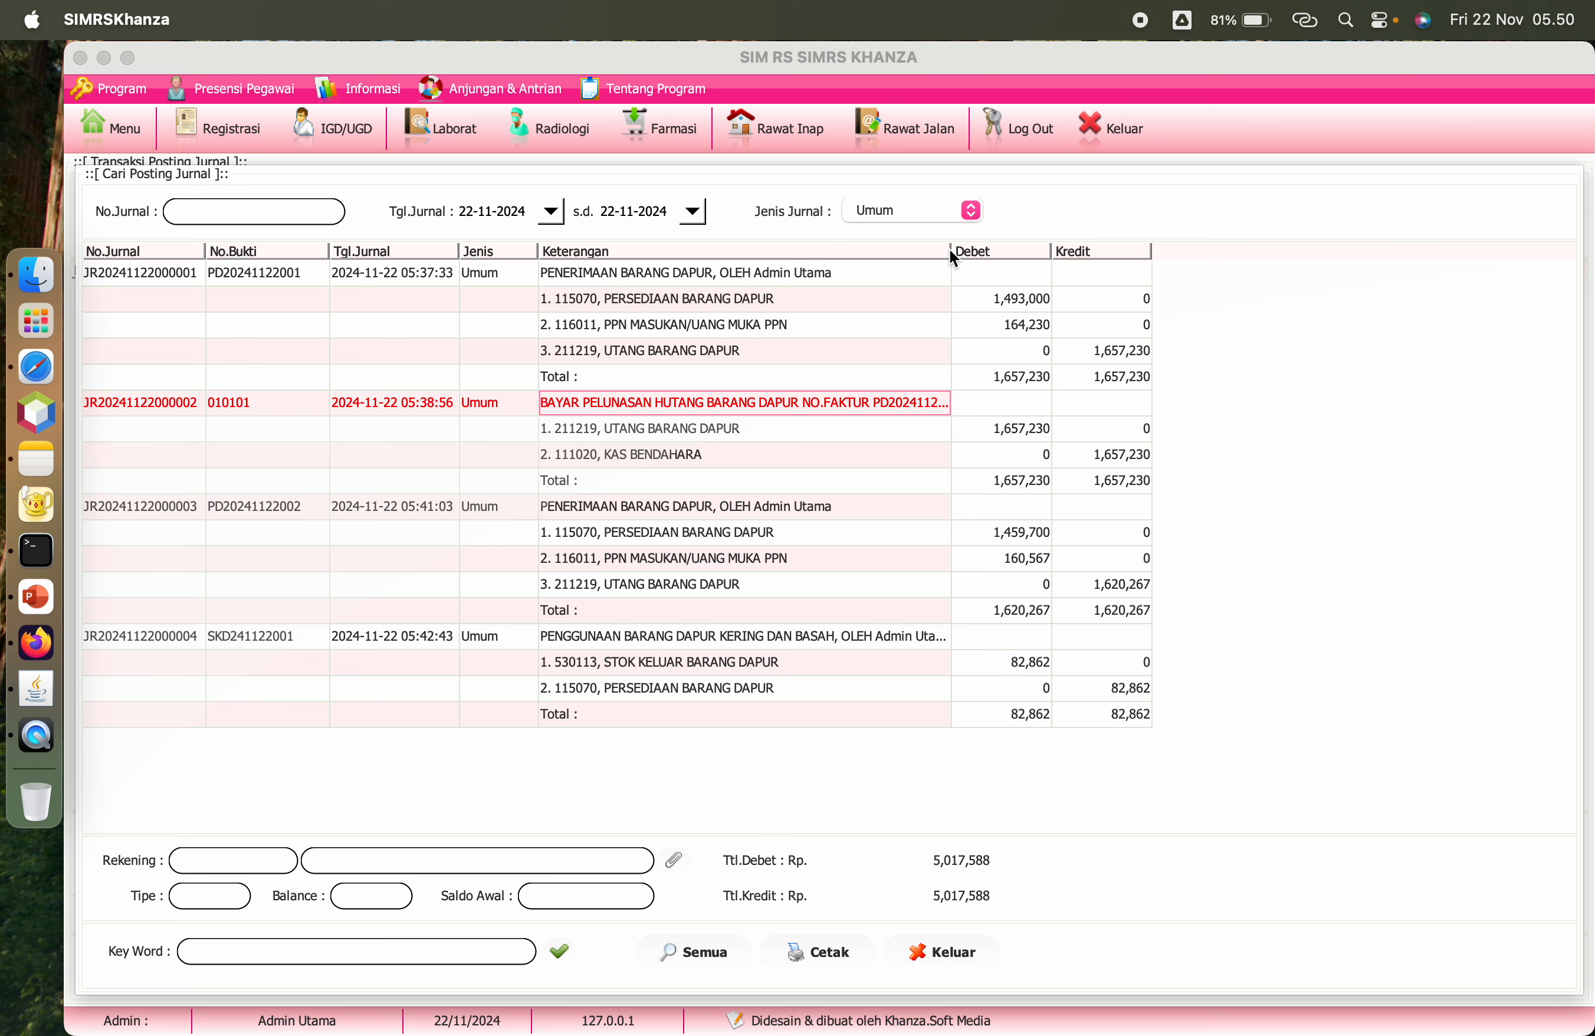
pyautogui.click(902, 335)
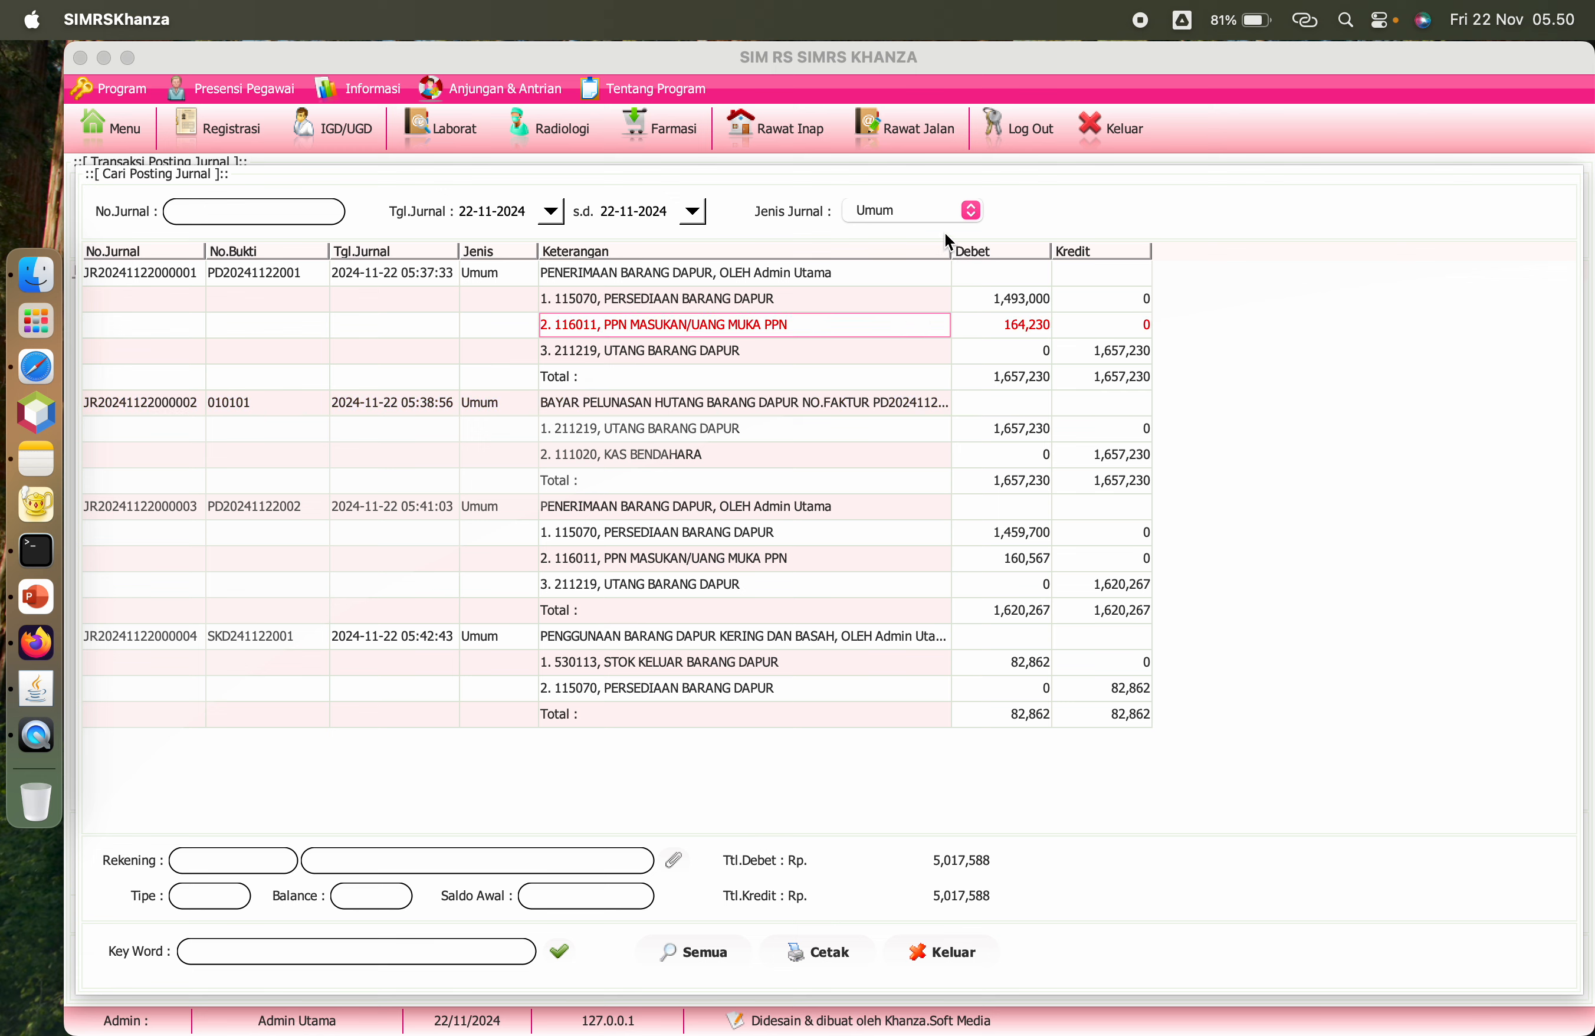
pyautogui.moveTo(951, 250); pyautogui.dragTo(1219, 359)
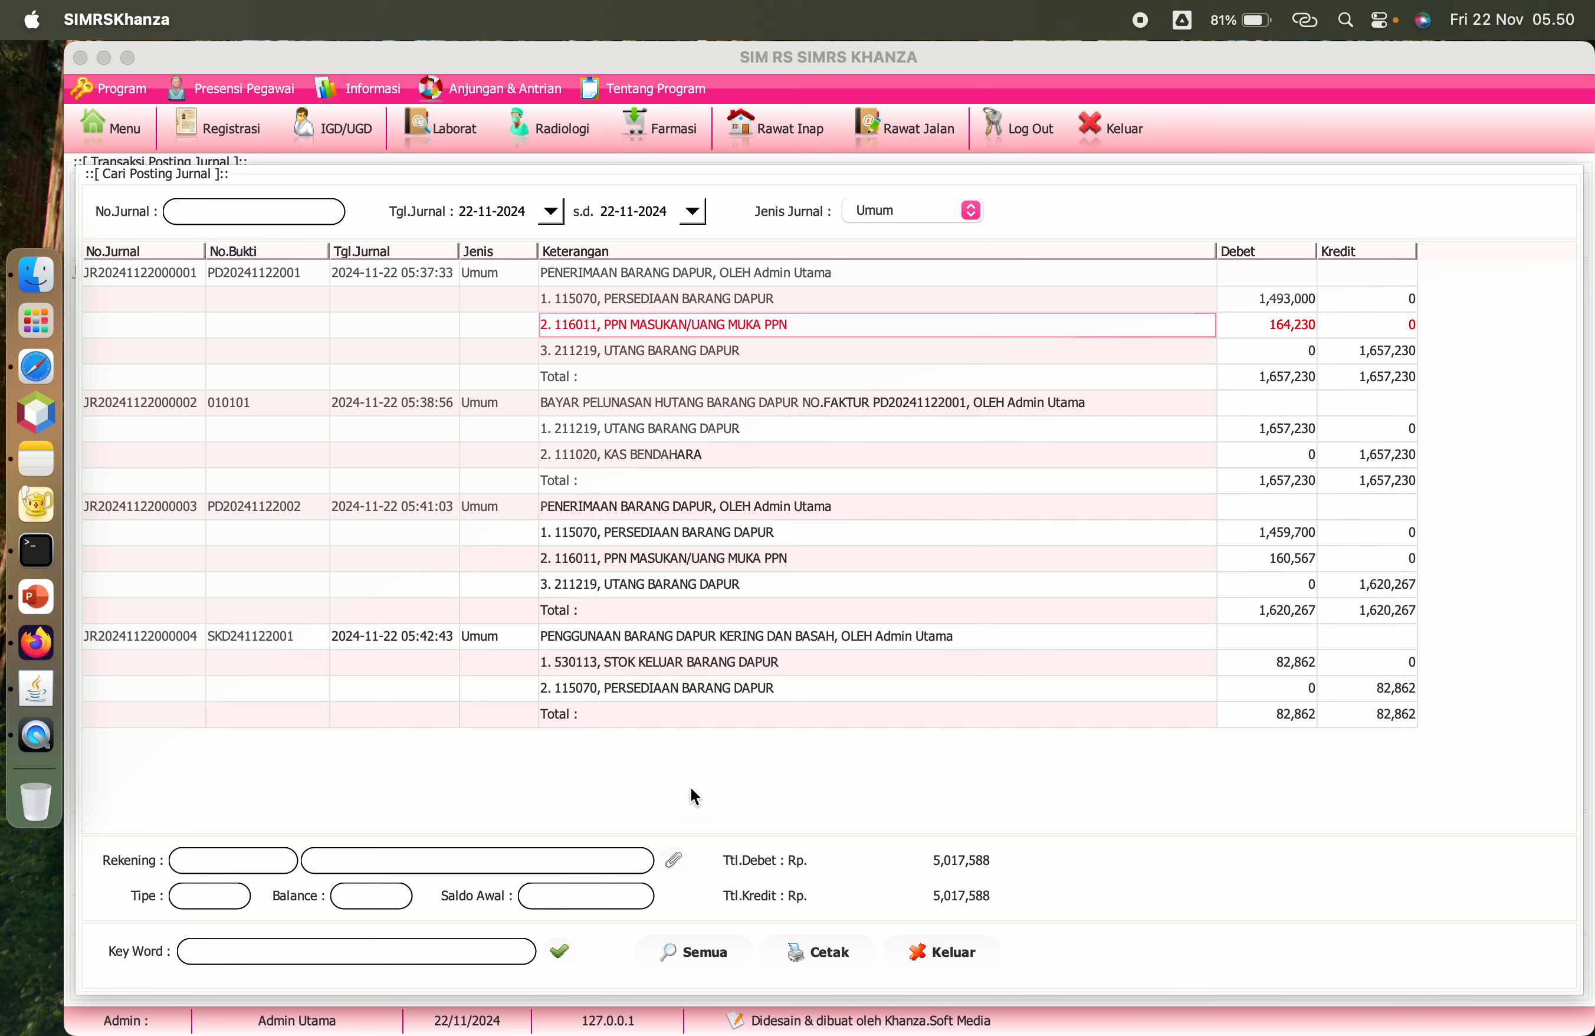
# Step: Preview the printable POSTING JURNAL report of the listed journals, and close the preview
pyautogui.click(831, 964)
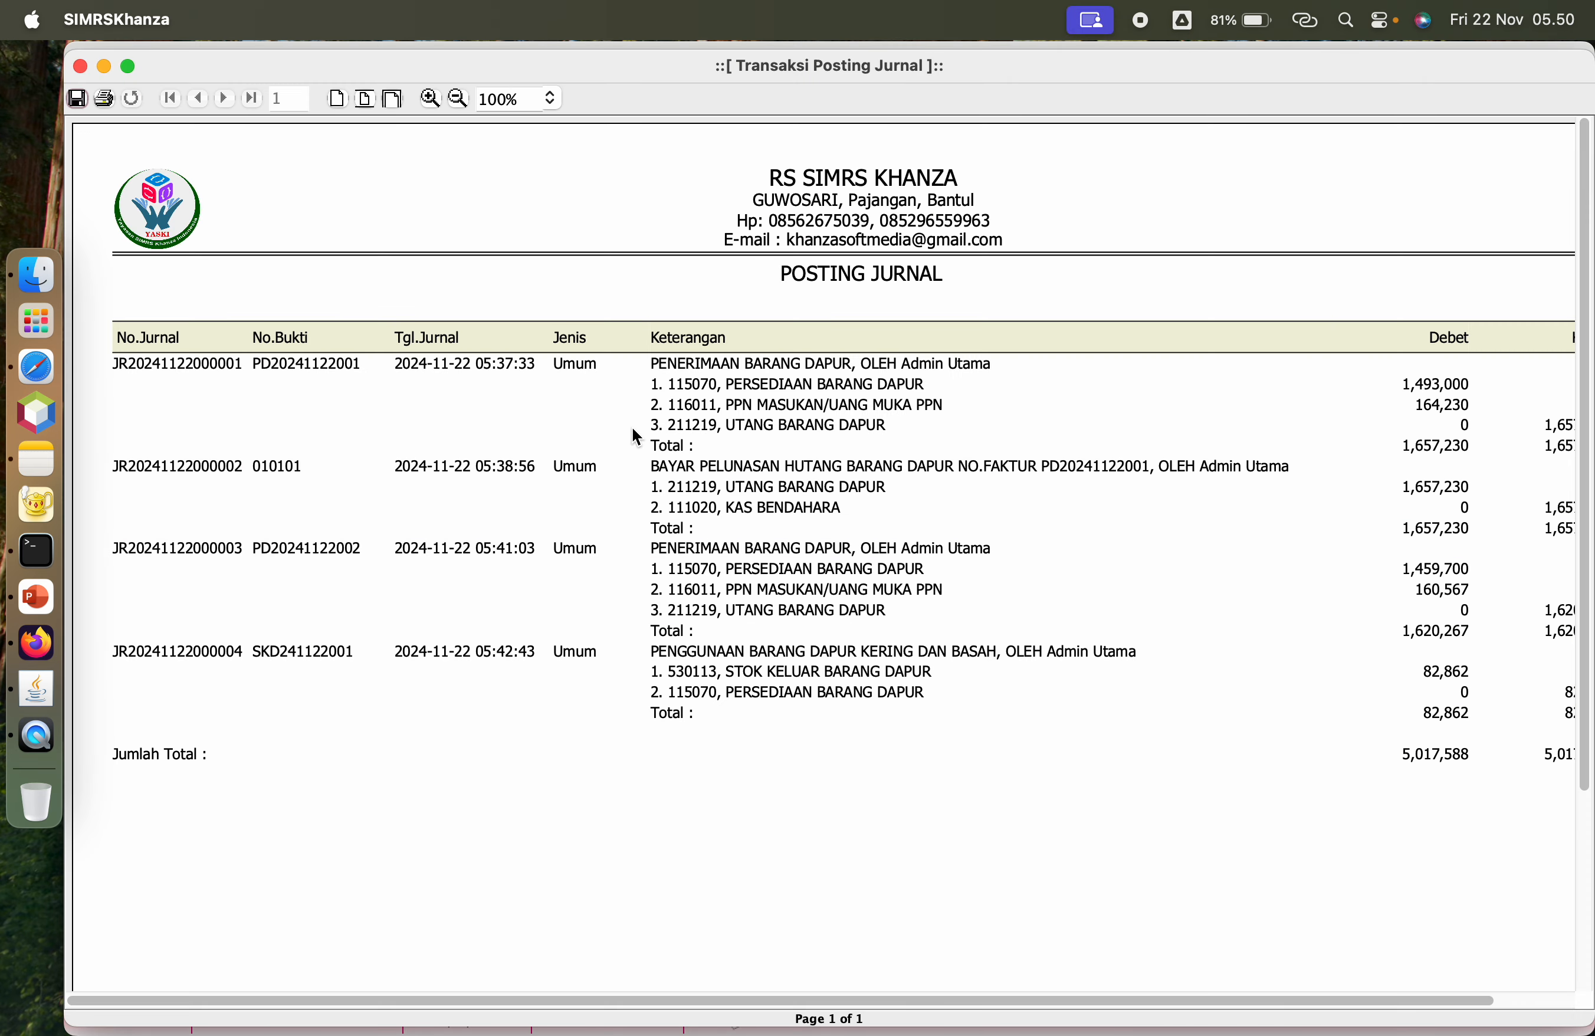
pyautogui.scroll(5, 618, 469)
pyautogui.click(80, 64)
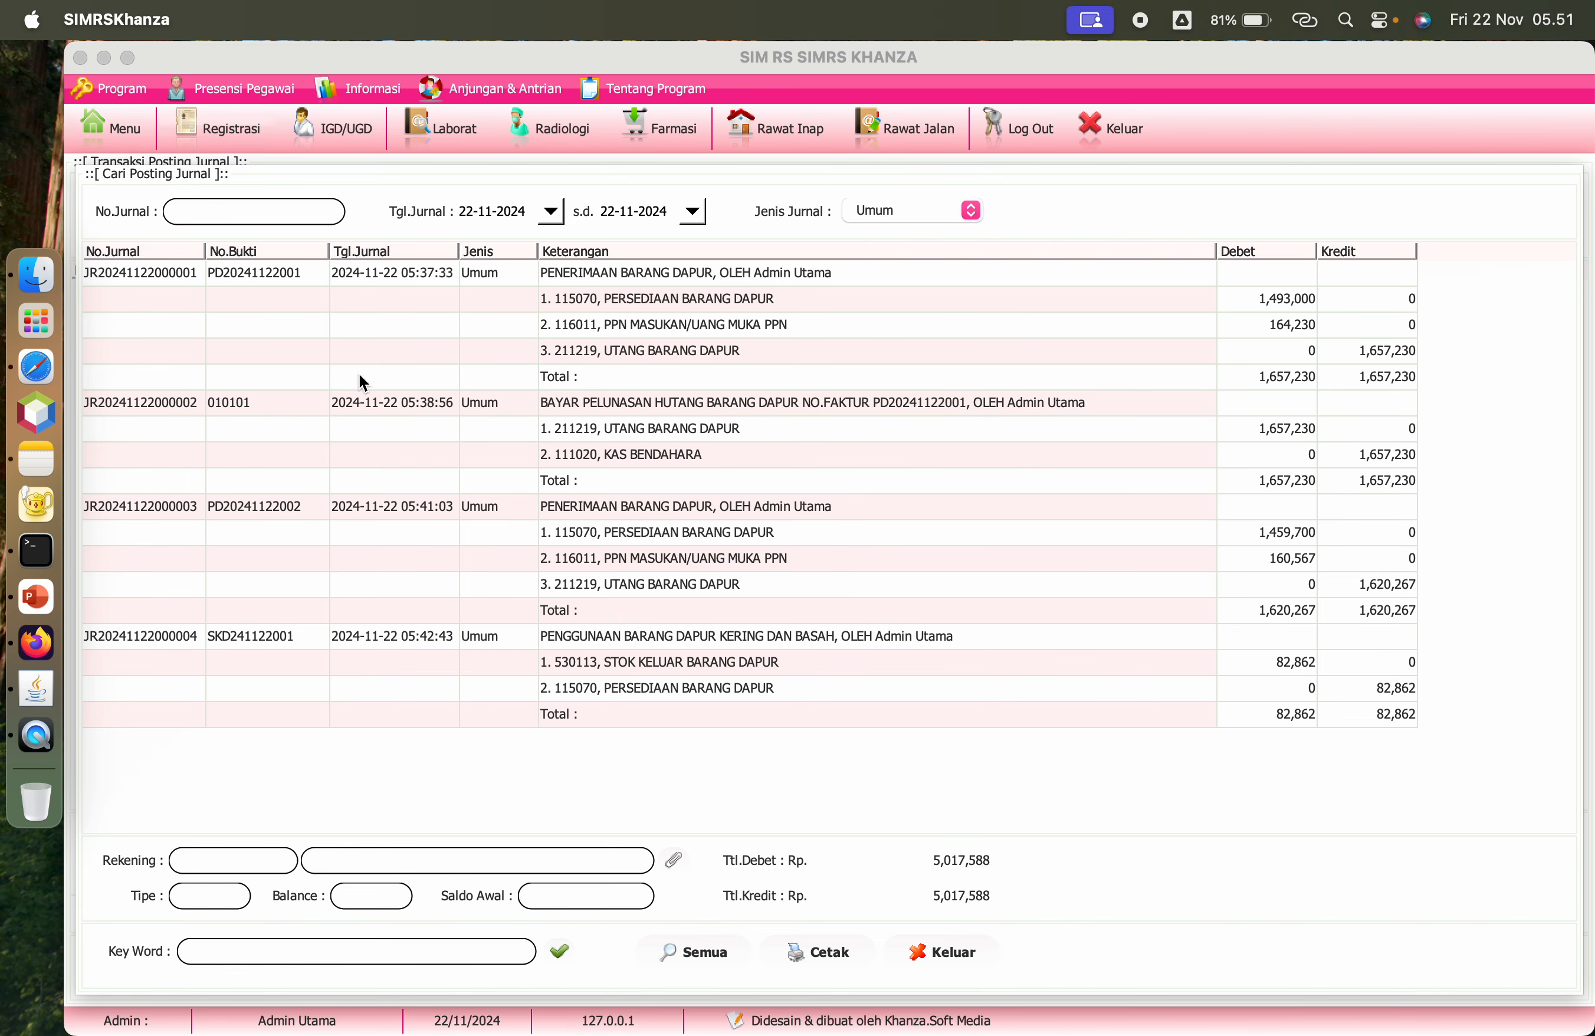
# Step: Open Buku Besar, find the PERSEDIAAN BARANG DAPUR account with the keyword "dapu", and list its 2024 ledger entries
pyautogui.click(115, 123)
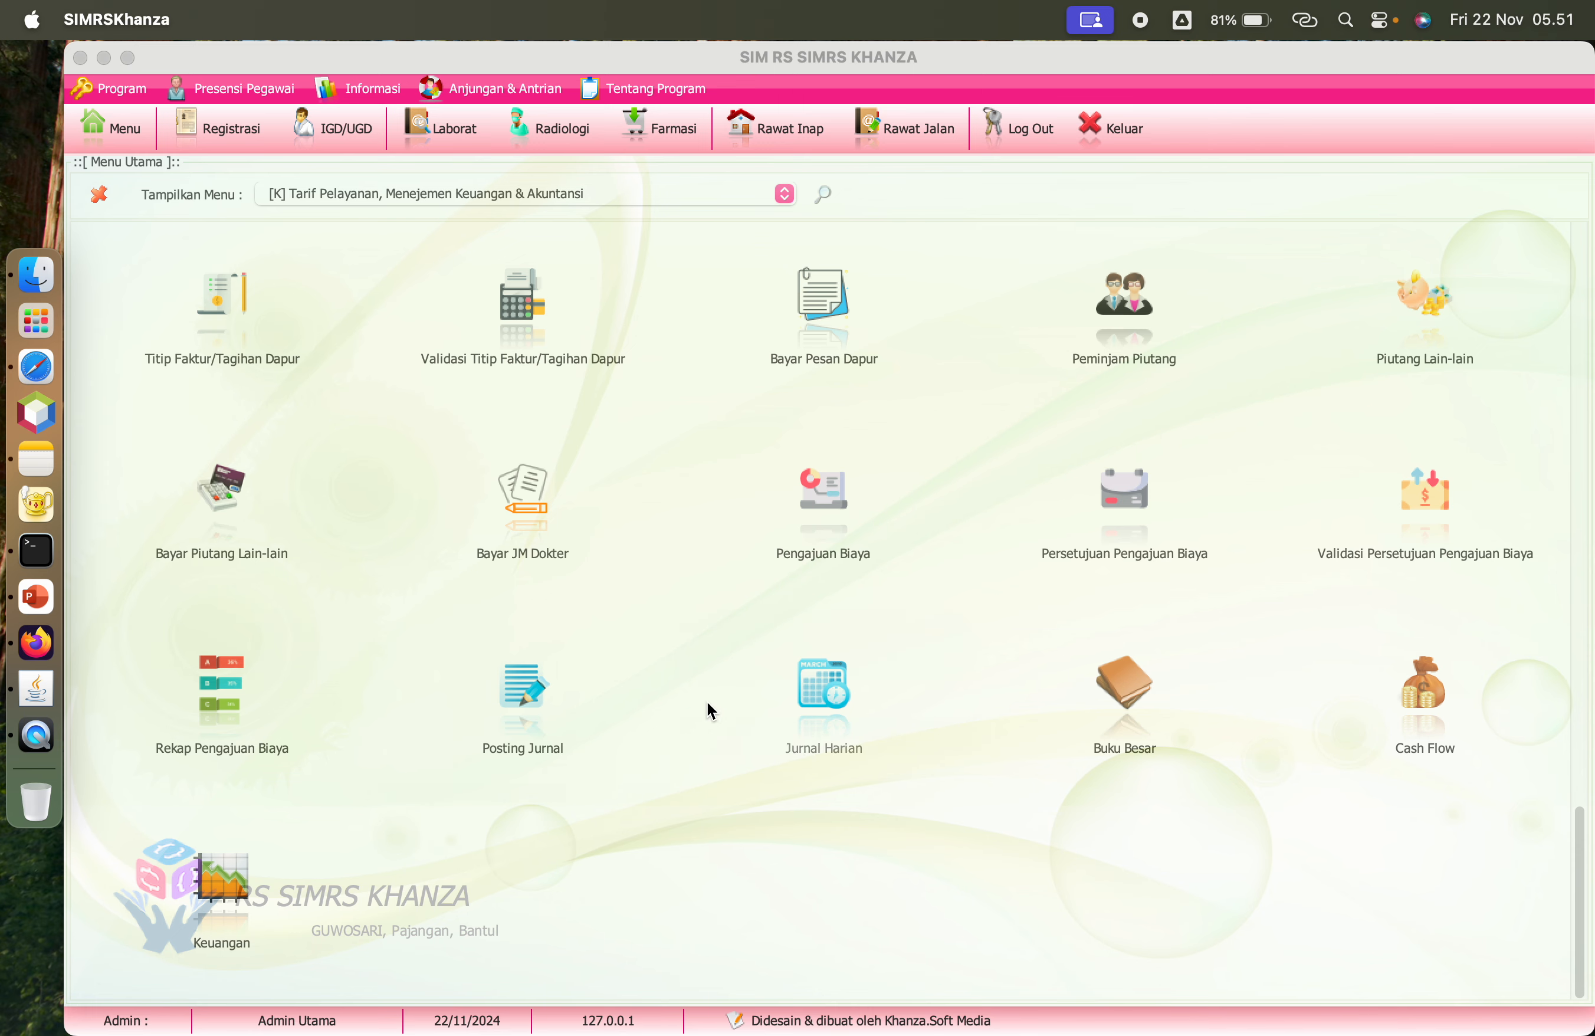
pyautogui.click(1125, 696)
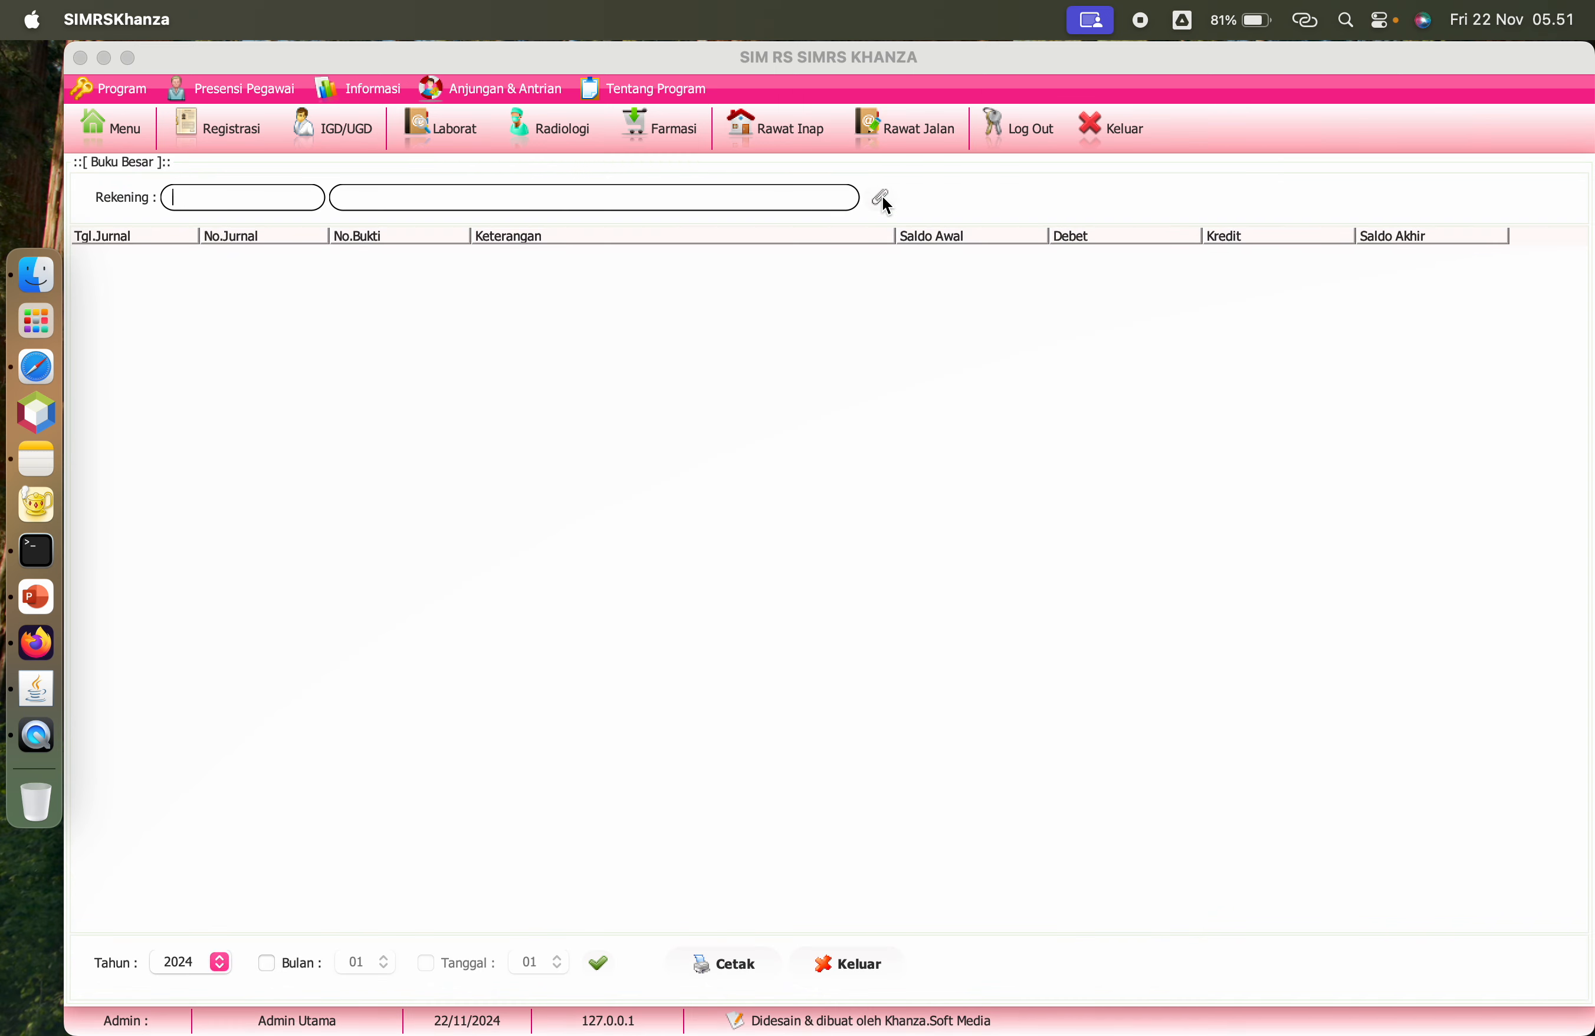
pyautogui.click(883, 198)
pyautogui.click(408, 893)
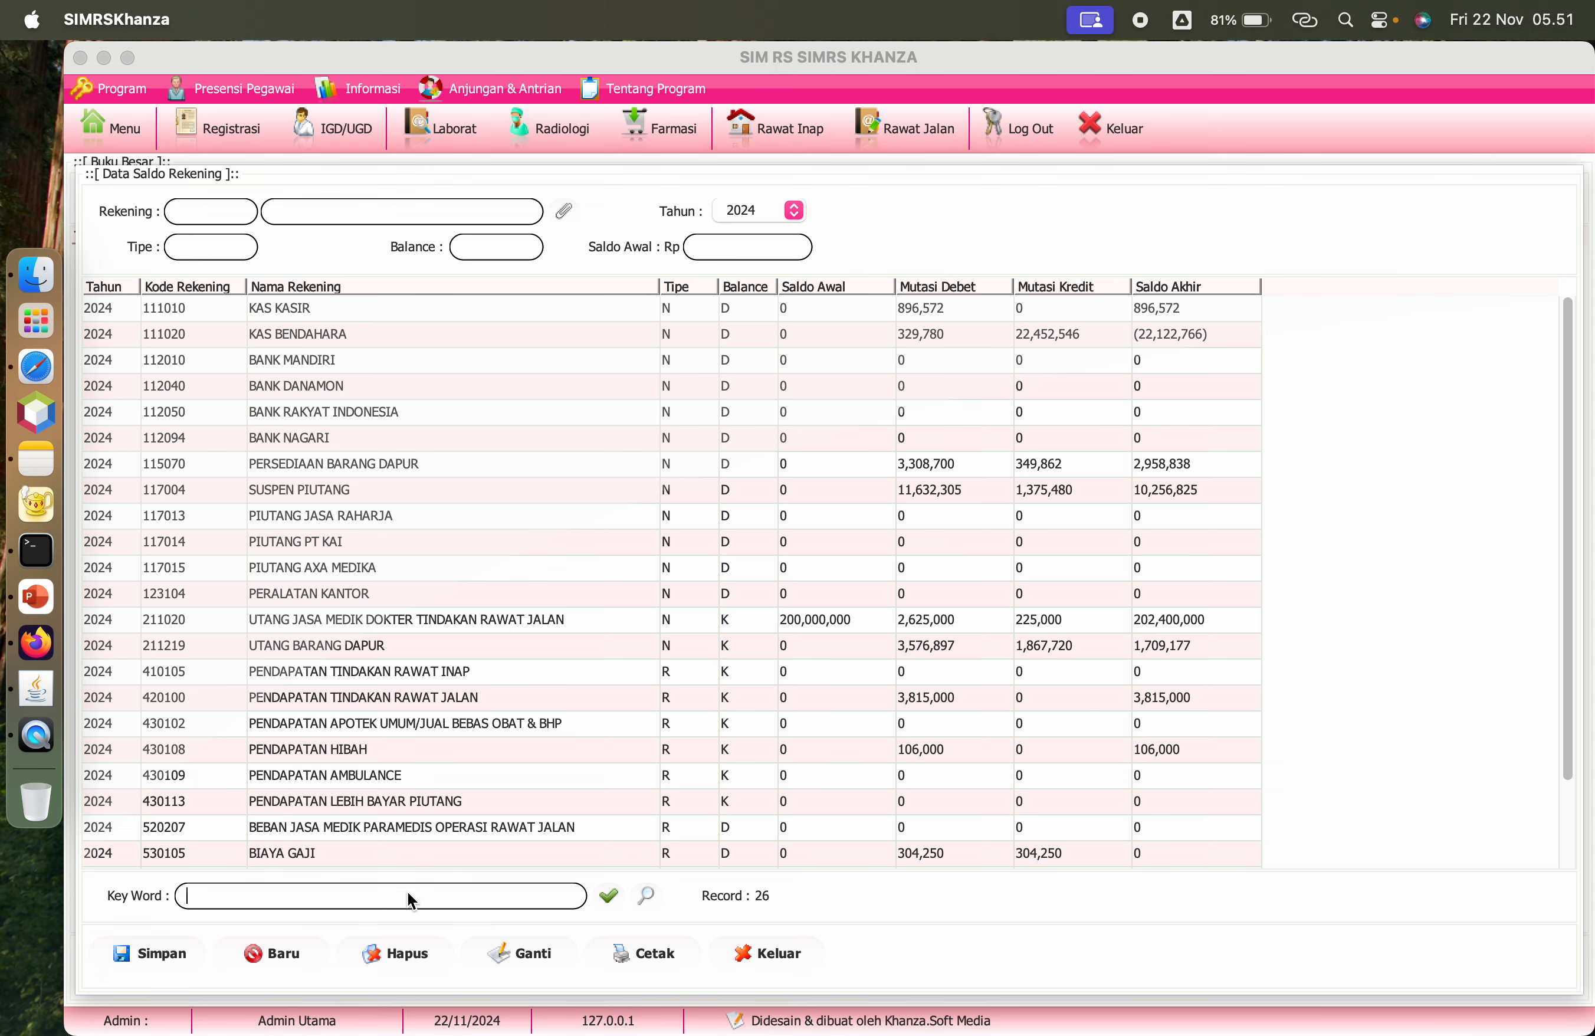
pyautogui.write('dapu')
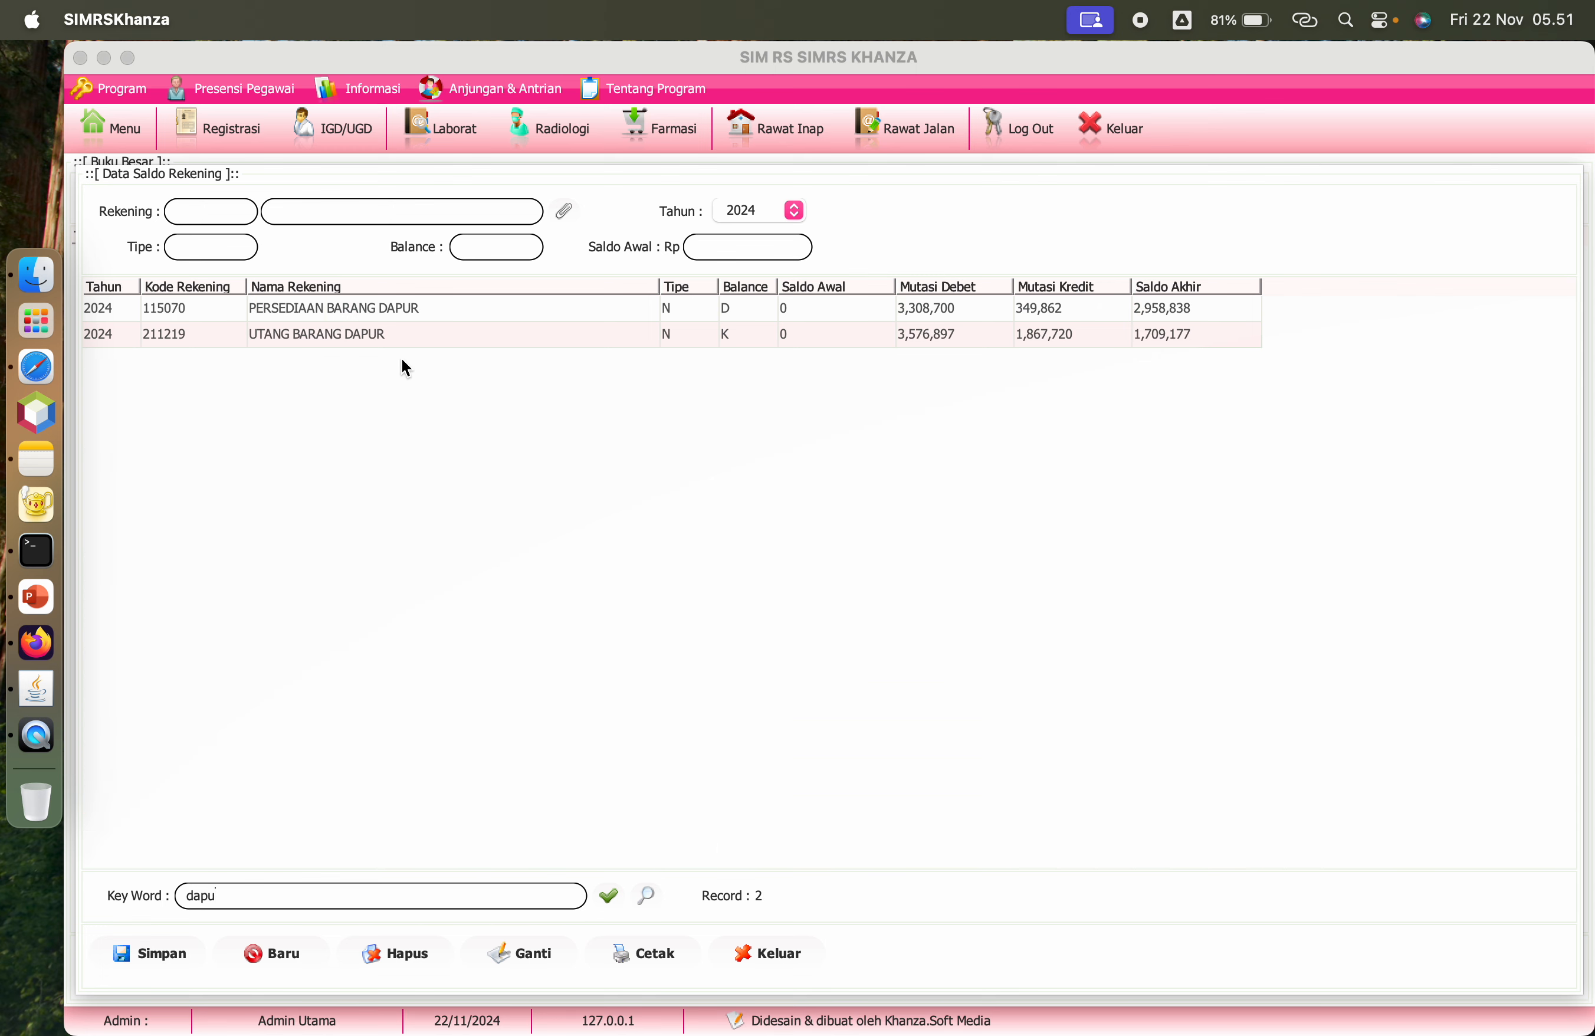
pyautogui.doubleClick(419, 312)
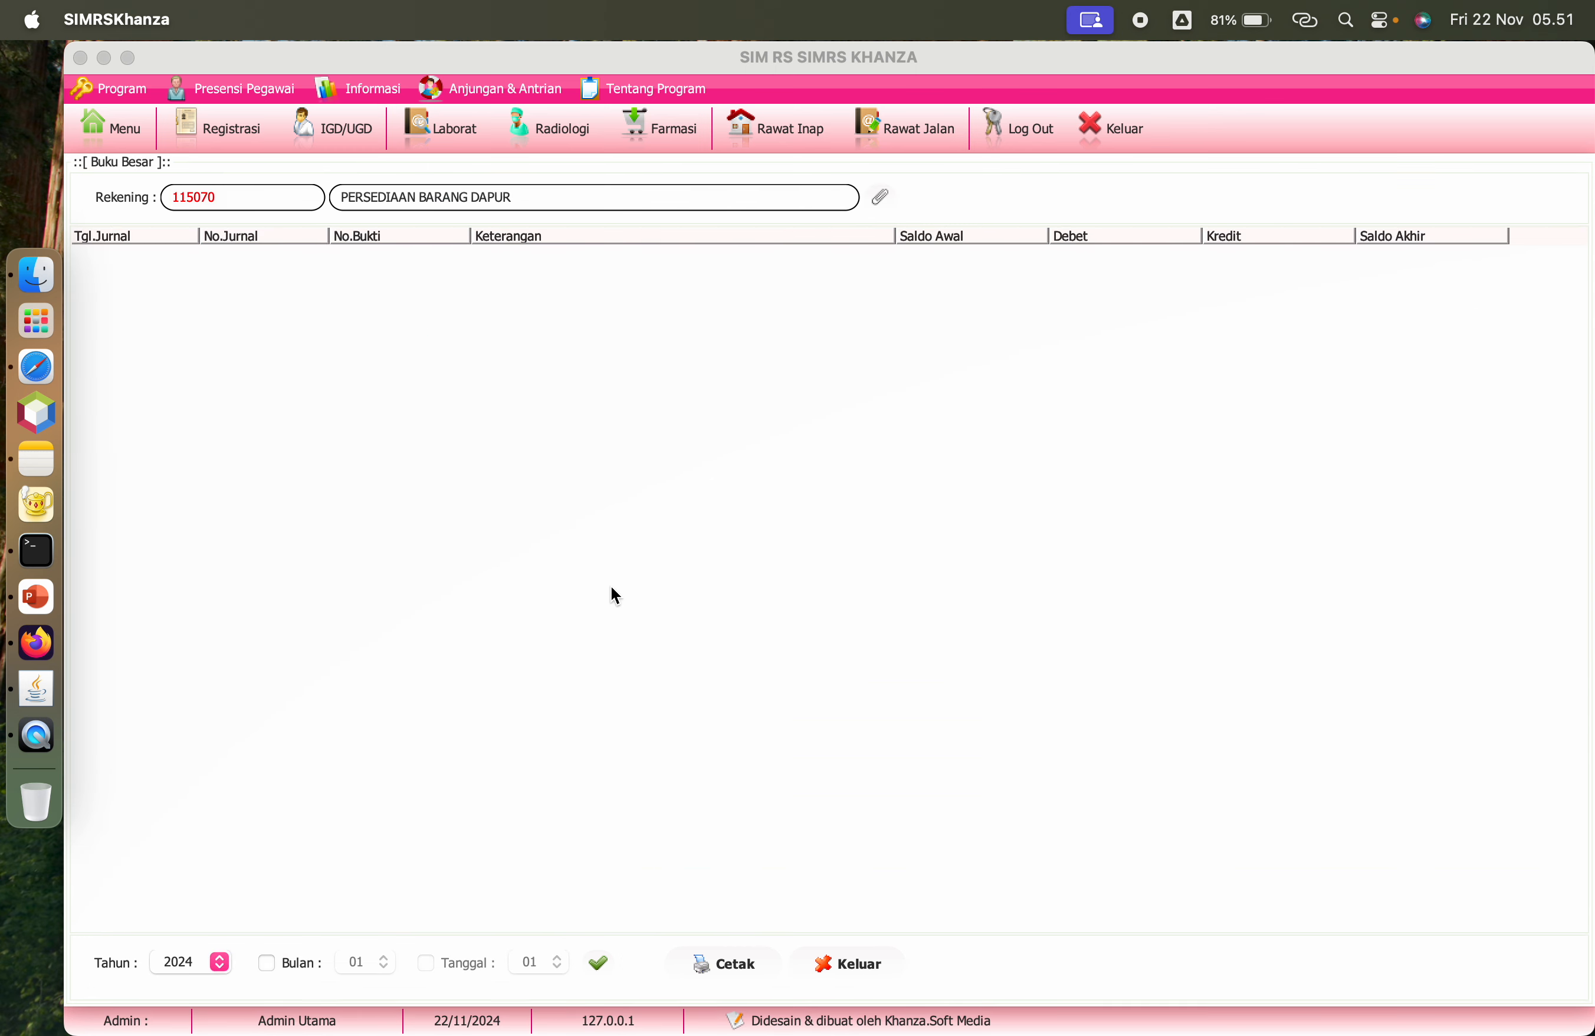
pyautogui.click(597, 971)
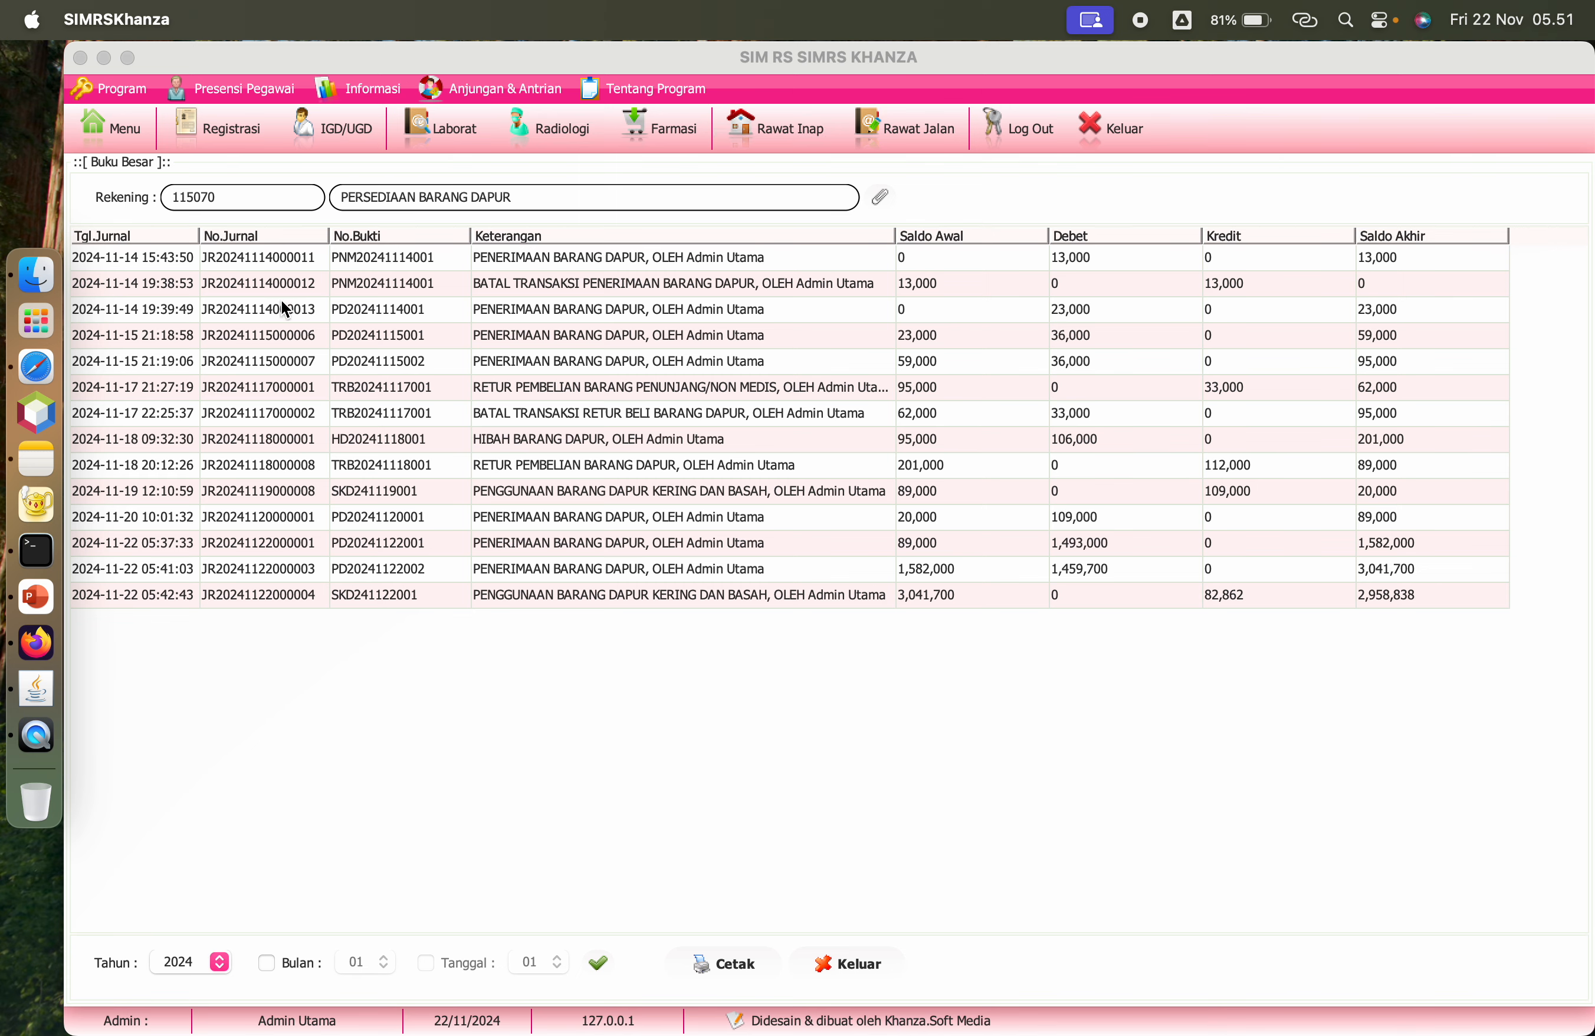
# Step: Open Keuangan, review the Perubahan Modal and Neraca reports for 22-11-2024, and return to the main menu
pyautogui.click(111, 129)
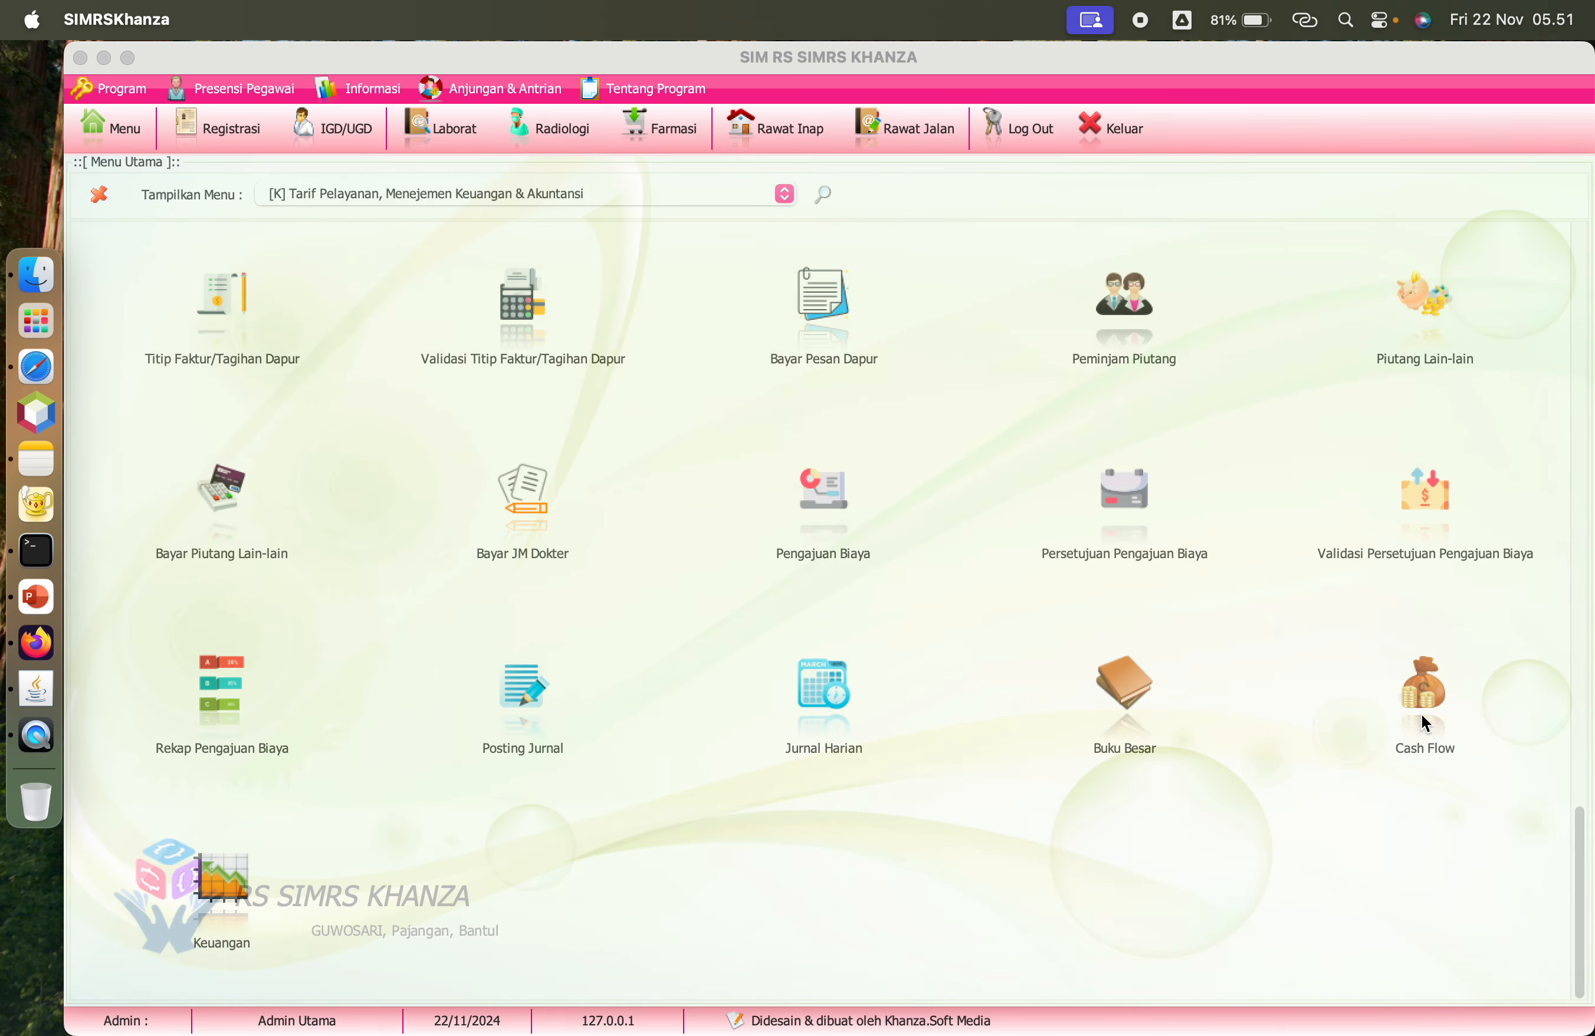
pyautogui.click(216, 874)
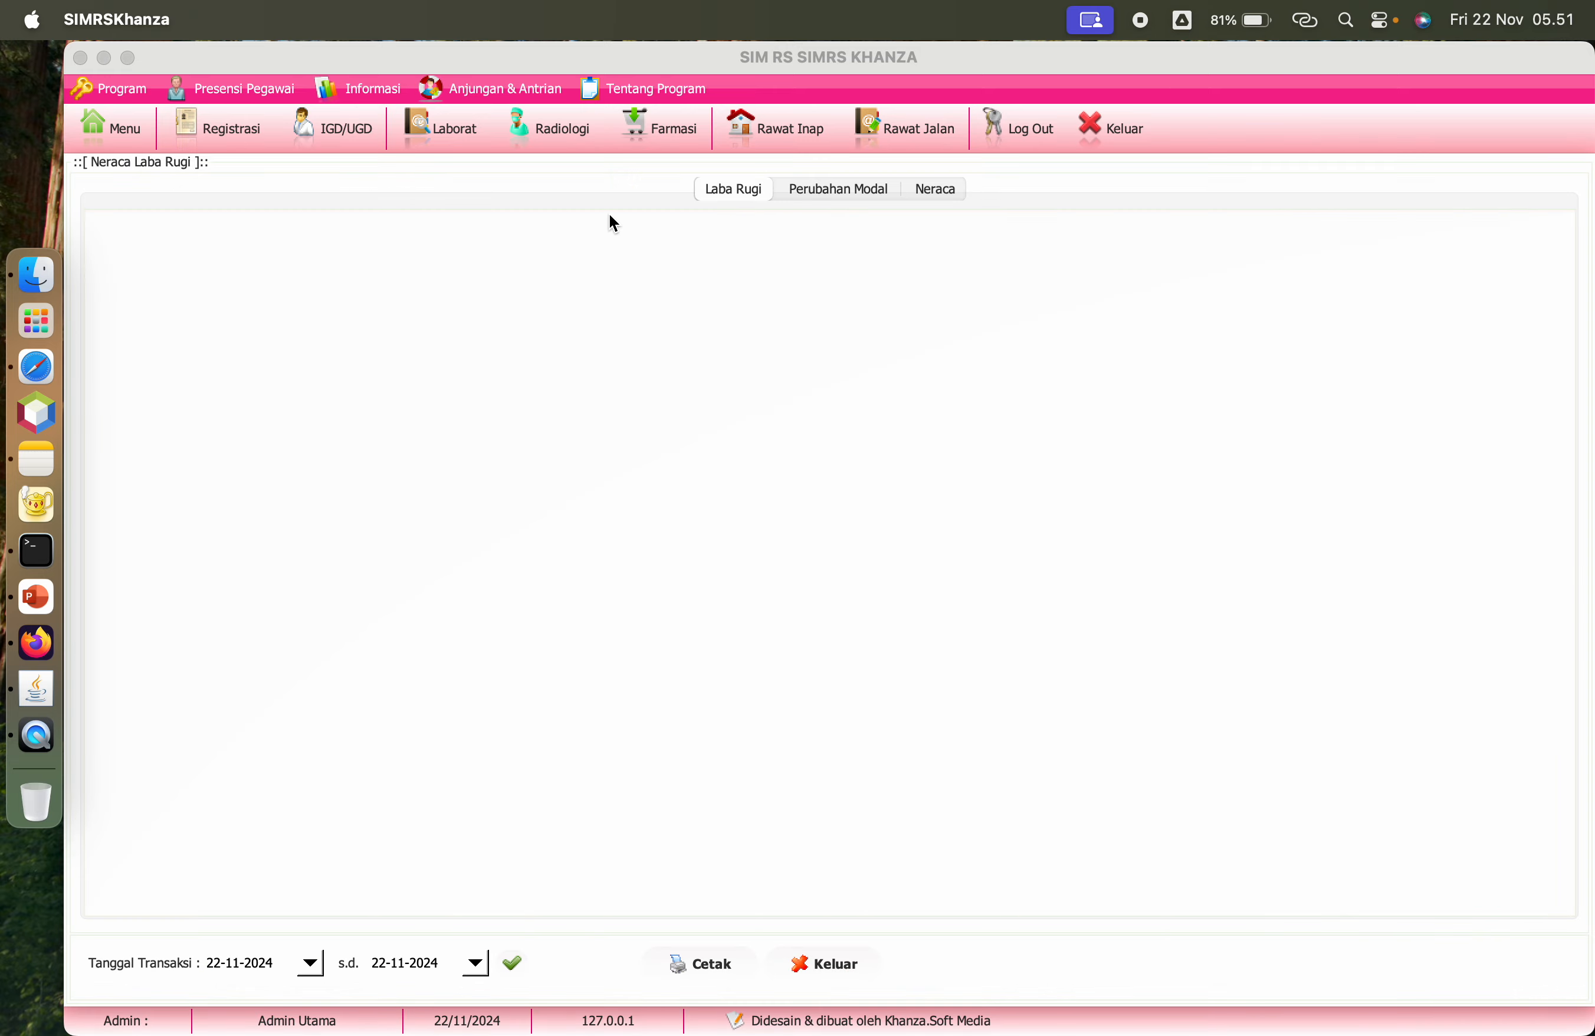
pyautogui.click(830, 186)
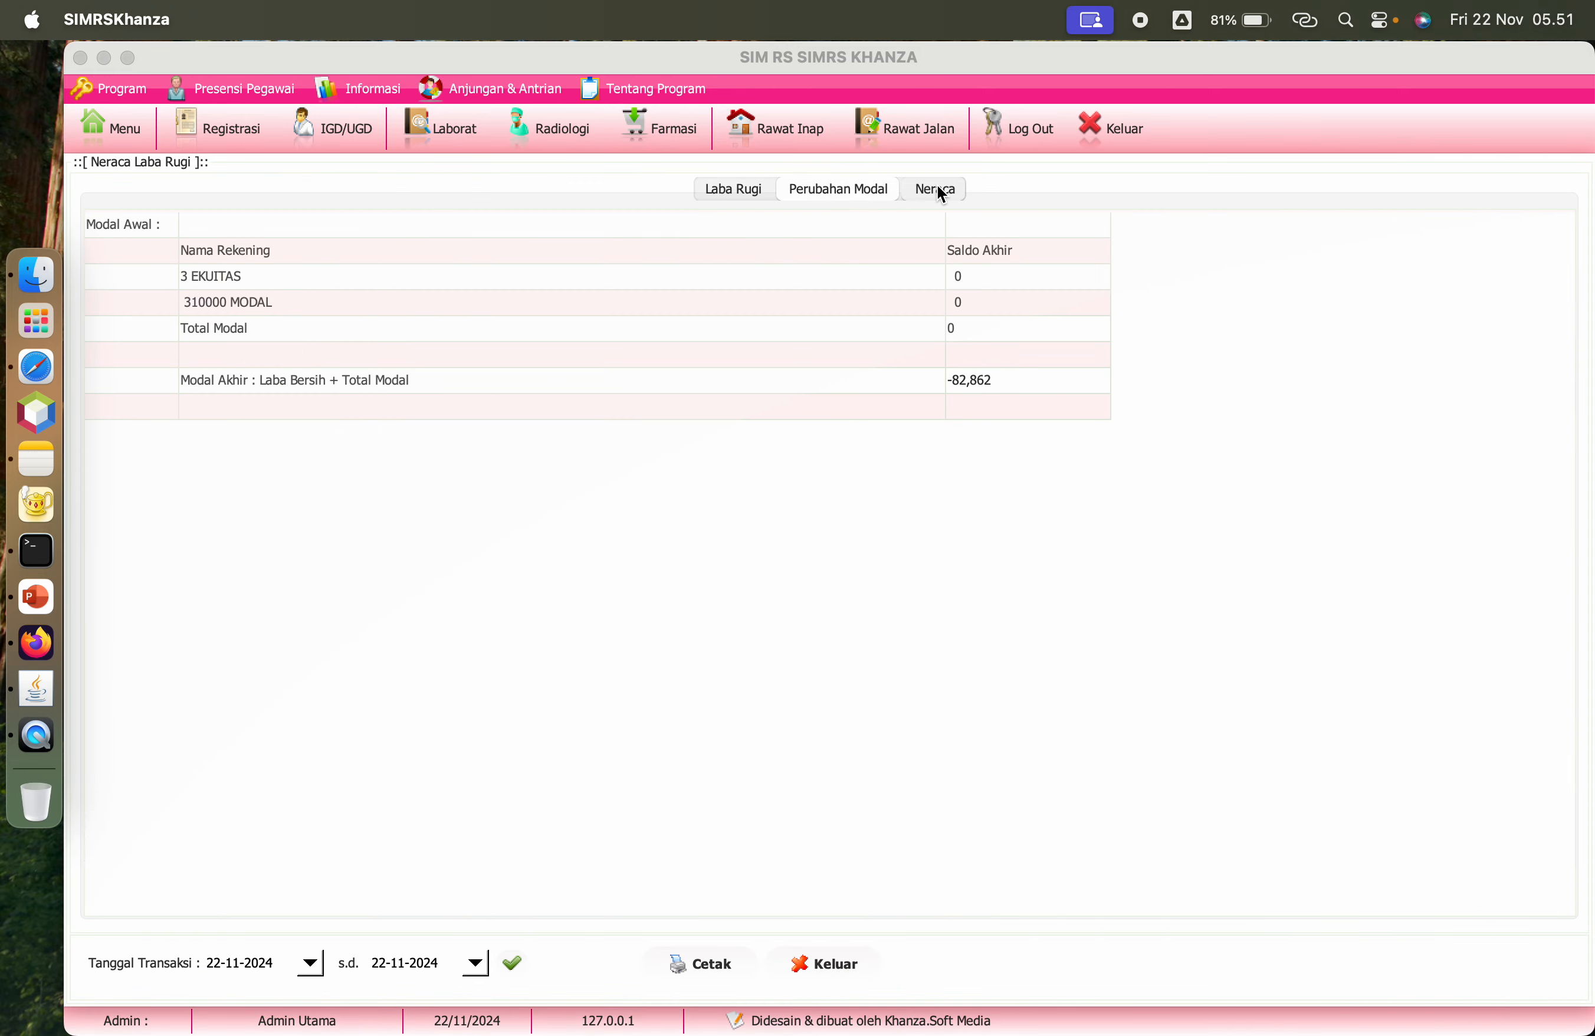
pyautogui.click(939, 190)
pyautogui.scroll(-20, 722, 490)
pyautogui.scroll(20, 716, 508)
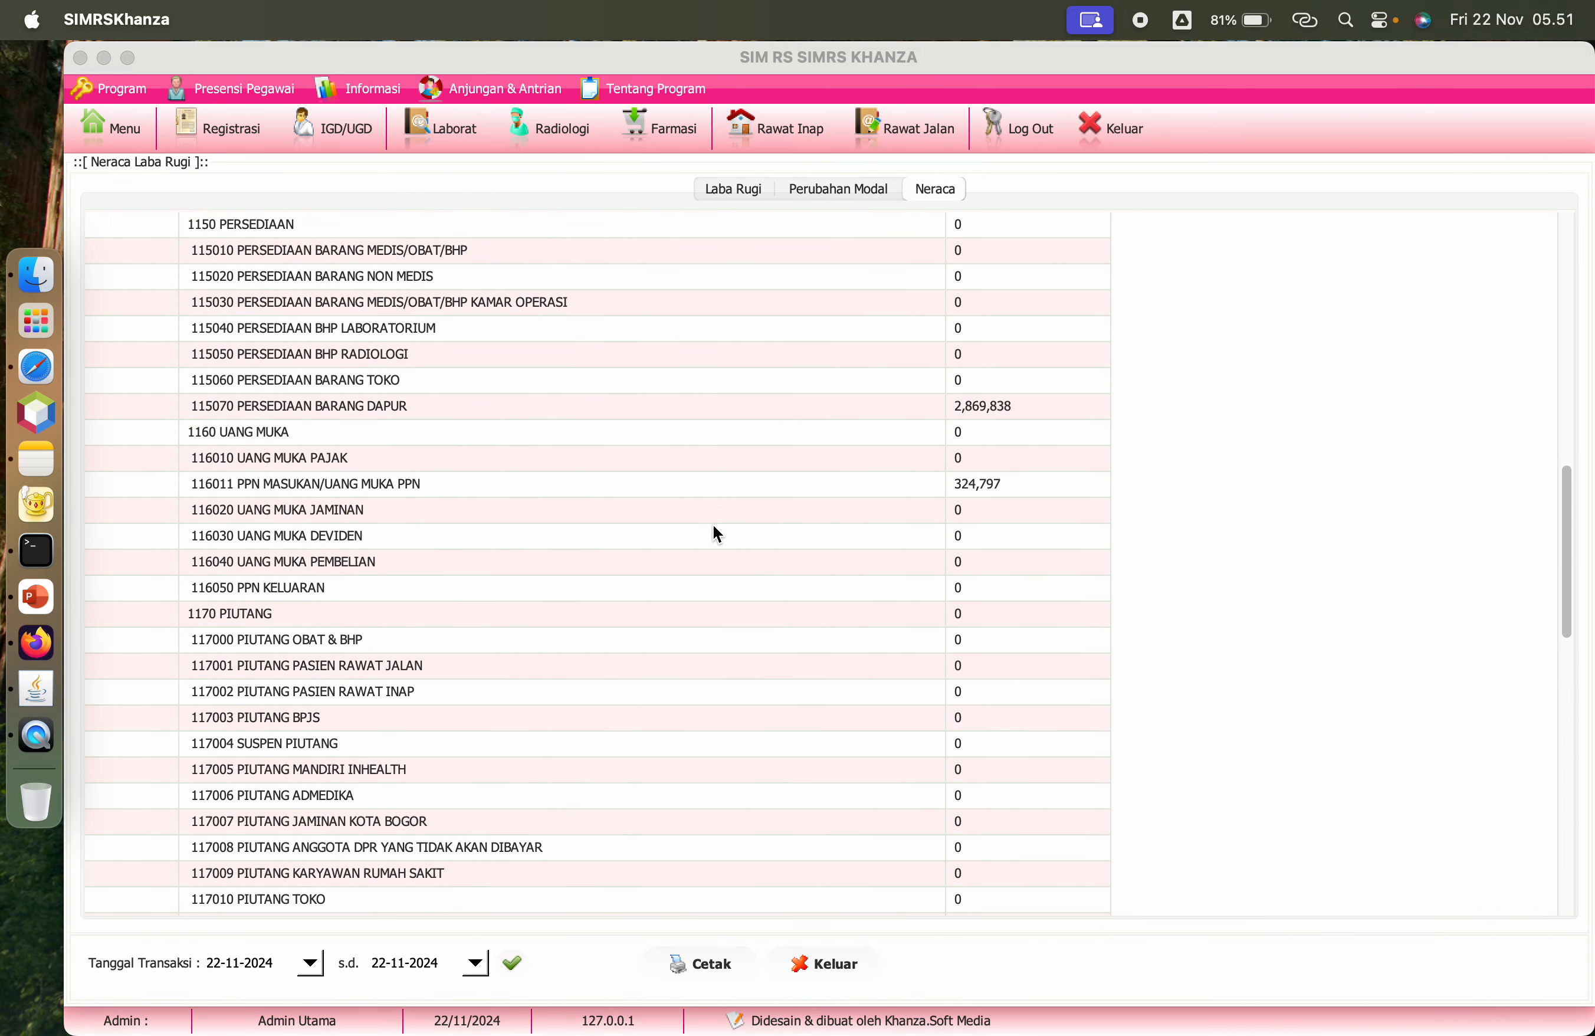
pyautogui.click(127, 129)
pyautogui.click(125, 128)
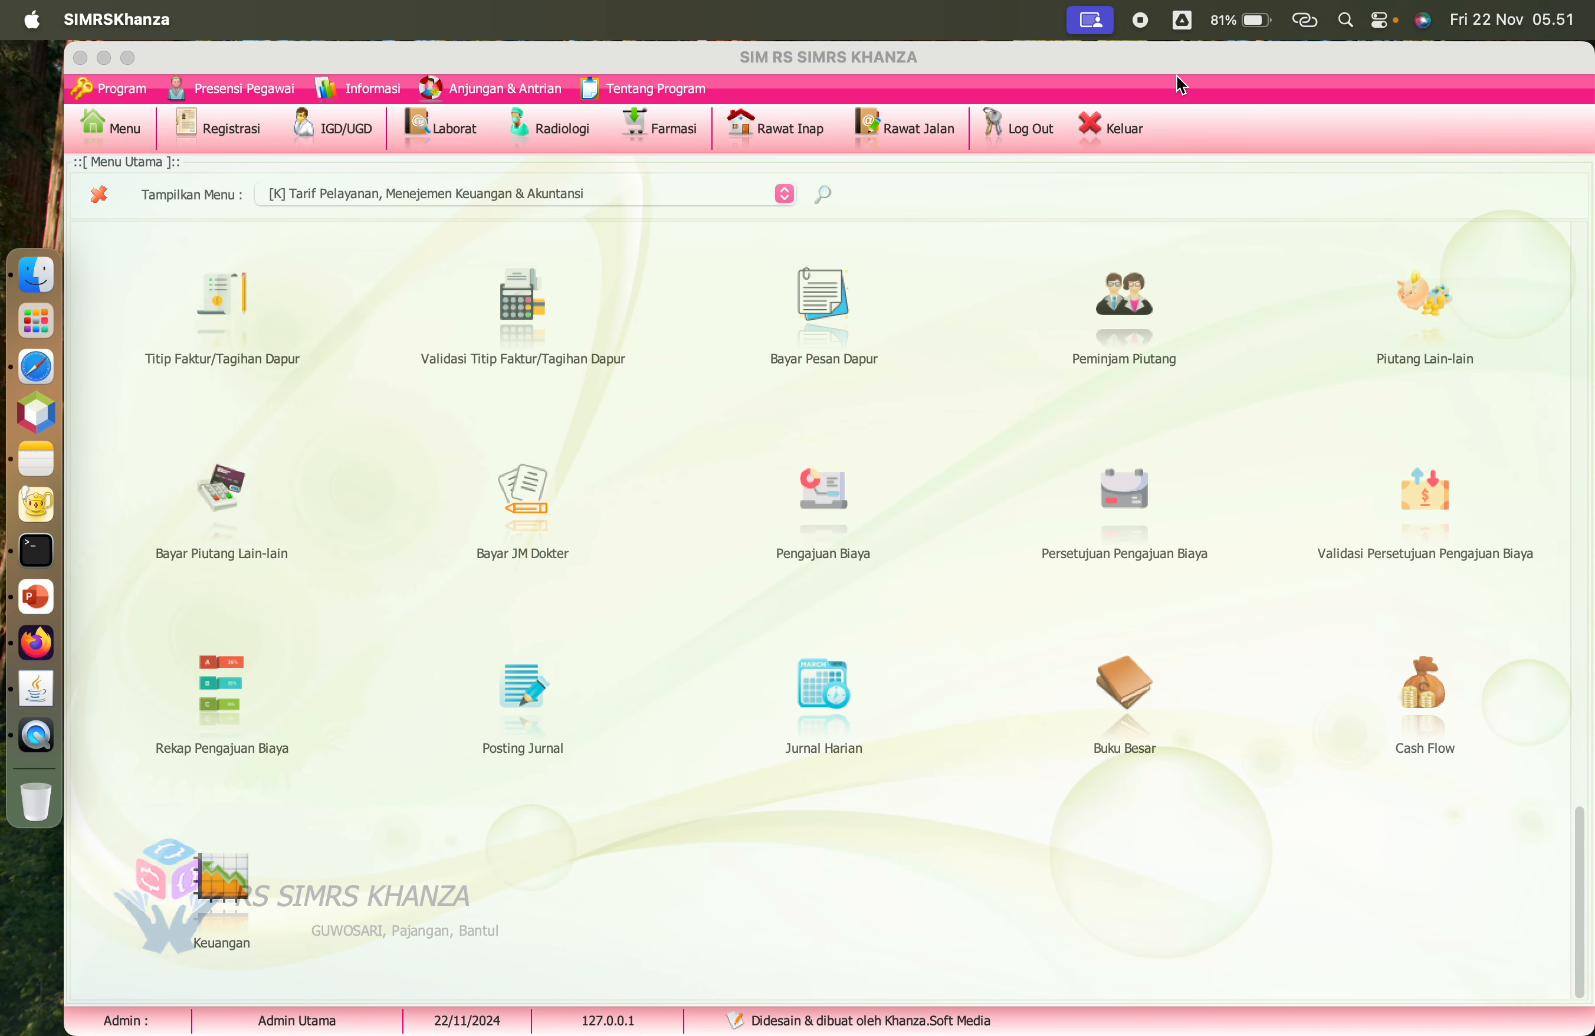
pyautogui.click(1097, 26)
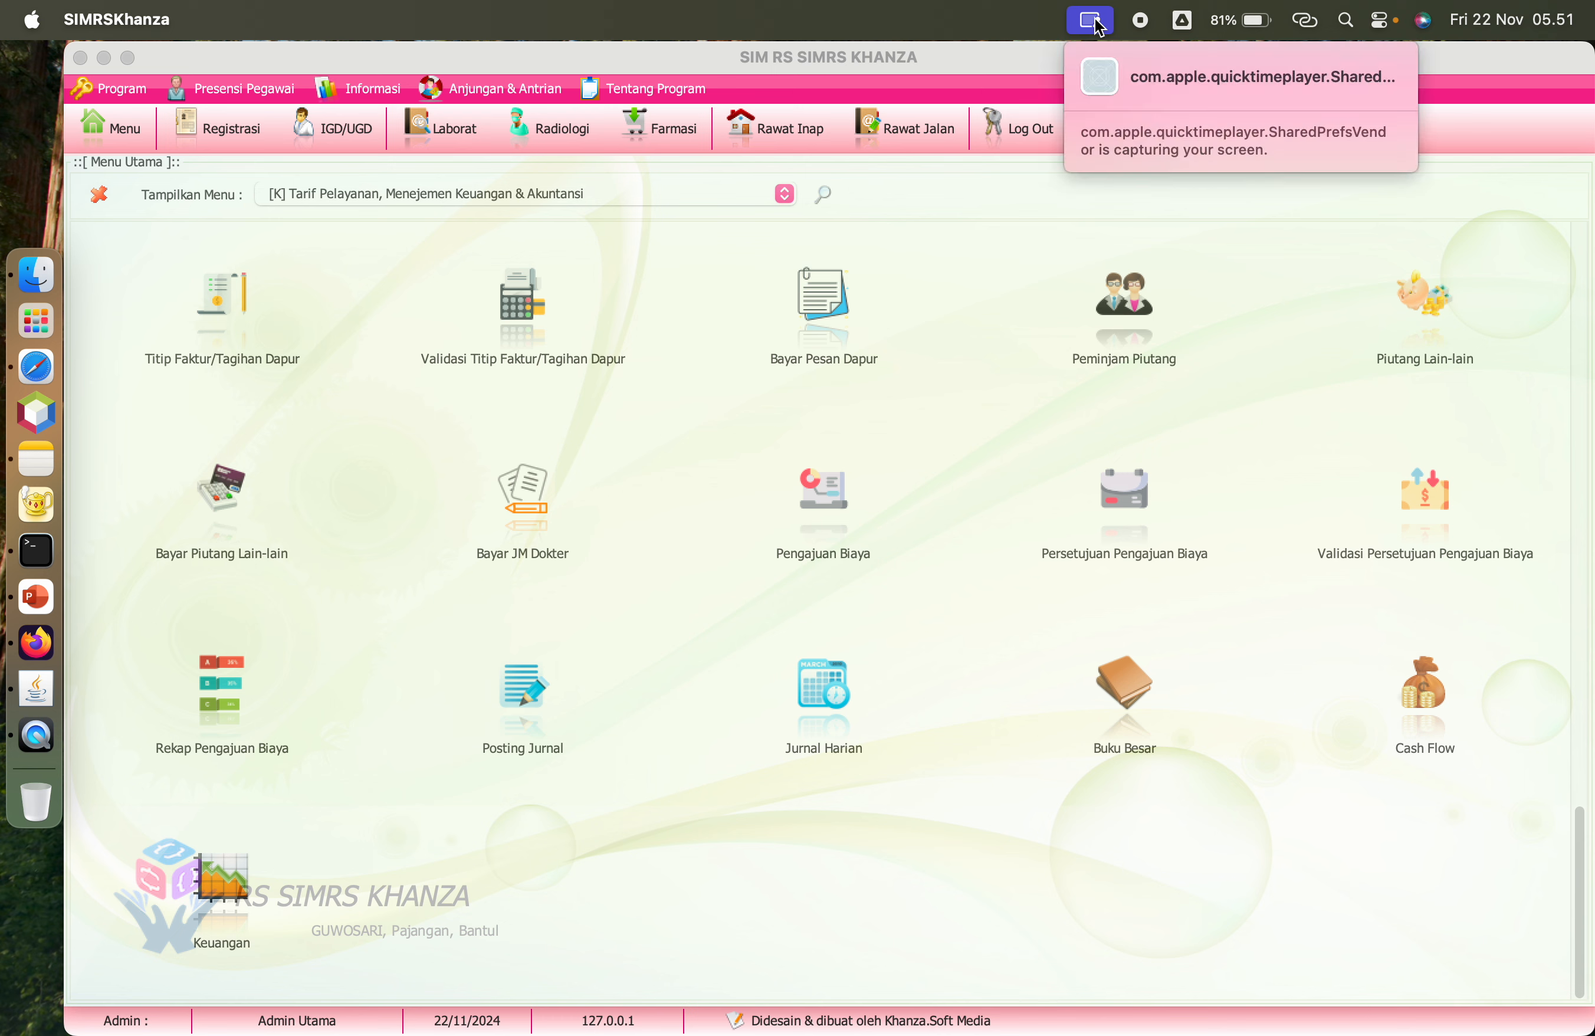